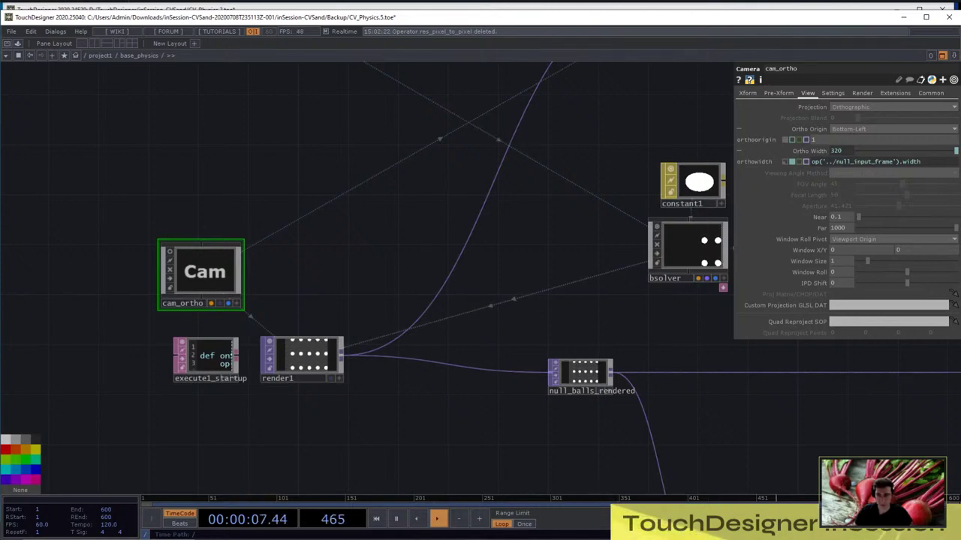
# Go up from base_physics to project1 and examine the videodevin1 camera feed and the processed null_input_frame image
pyautogui.scroll(-10, 402, 268)
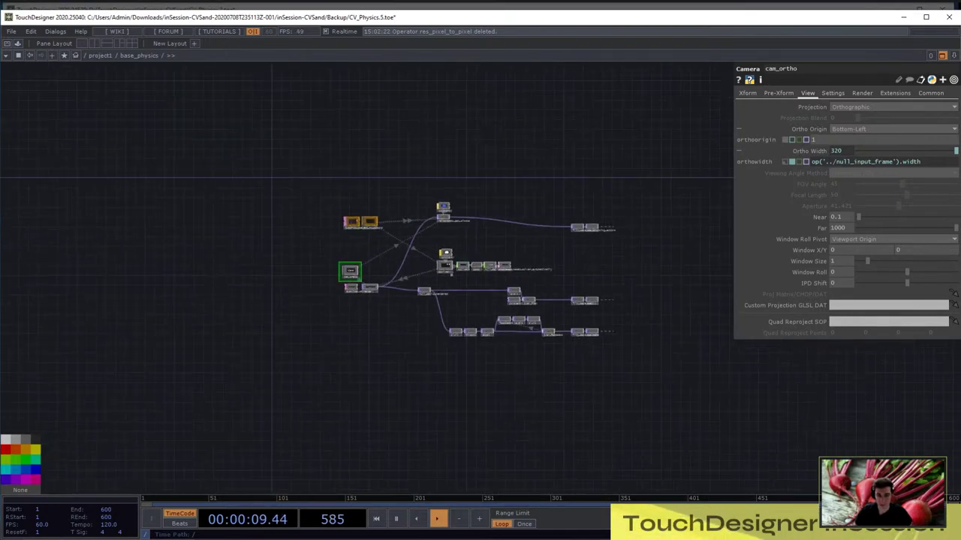
pyautogui.scroll(-10, 402, 268)
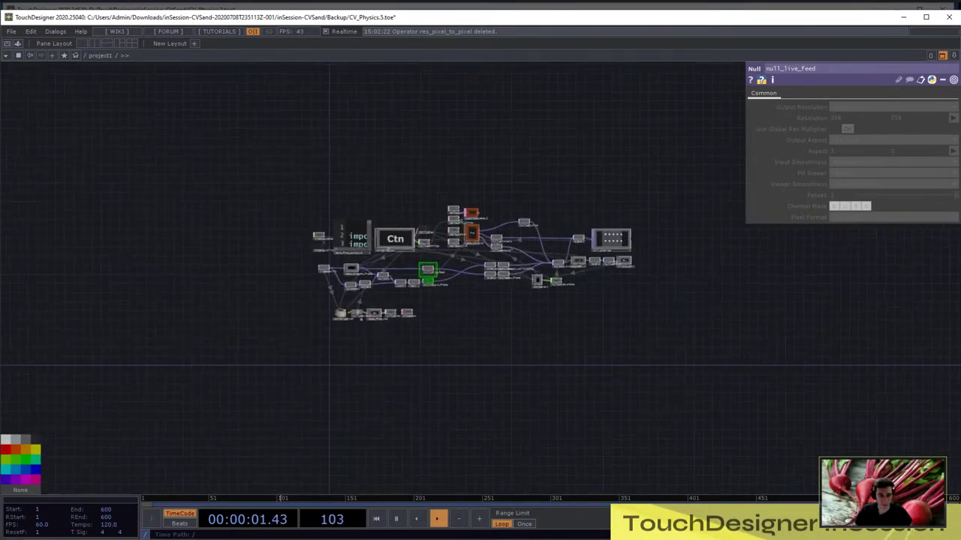
pyautogui.scroll(10, 330, 262)
pyautogui.scroll(3, 363, 244)
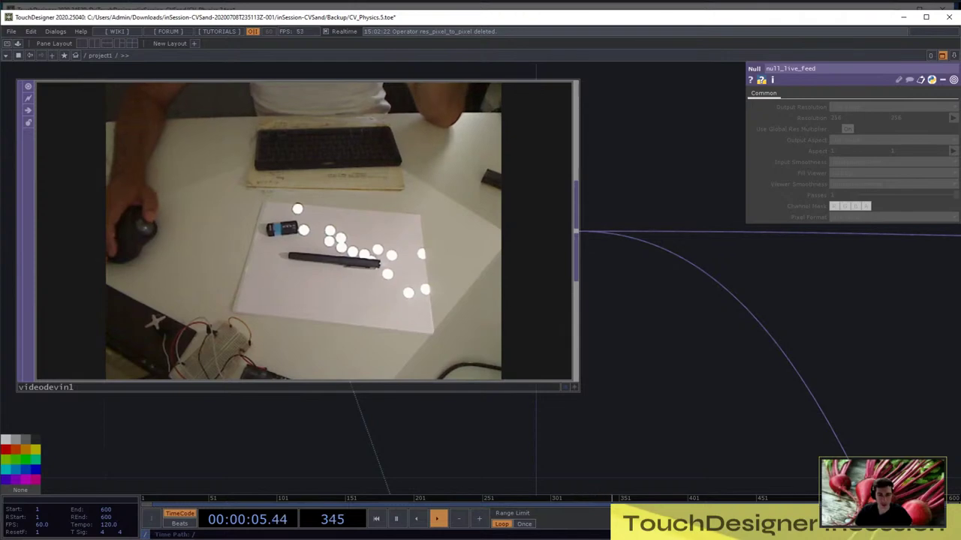
pyautogui.scroll(-10, 309, 246)
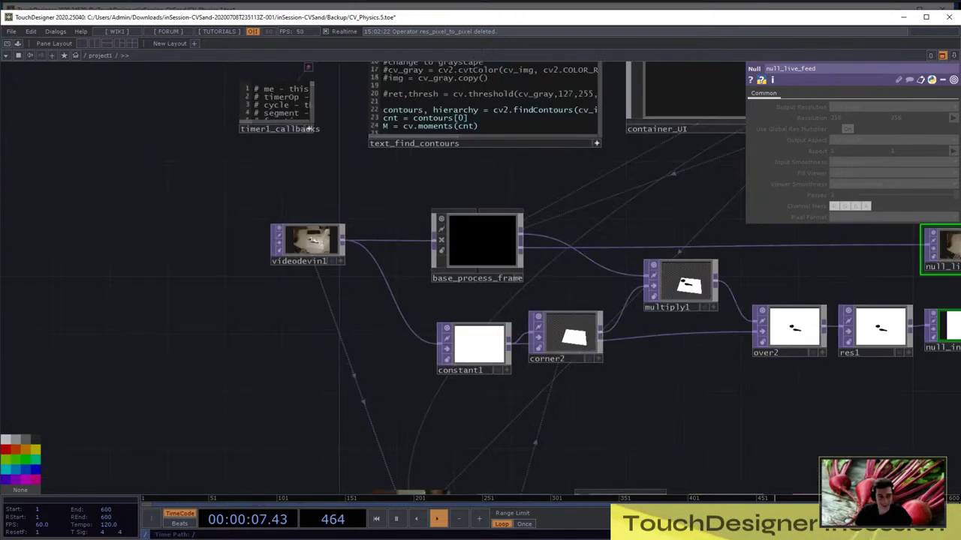
pyautogui.moveTo(675, 397); pyautogui.dragTo(351, 374)
pyautogui.moveTo(615, 390); pyautogui.dragTo(183, 393)
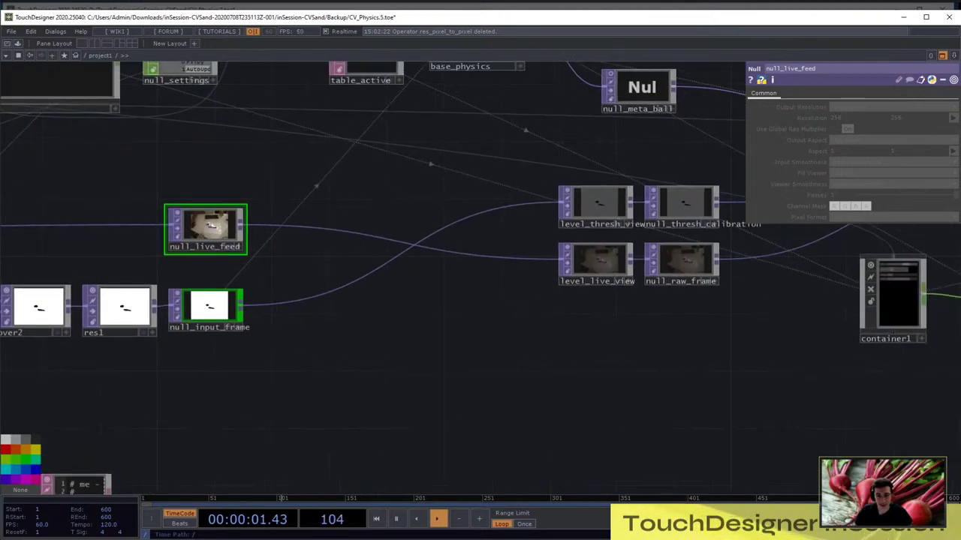
pyautogui.moveTo(480, 390); pyautogui.dragTo(572, 383)
pyautogui.scroll(10, 284, 314)
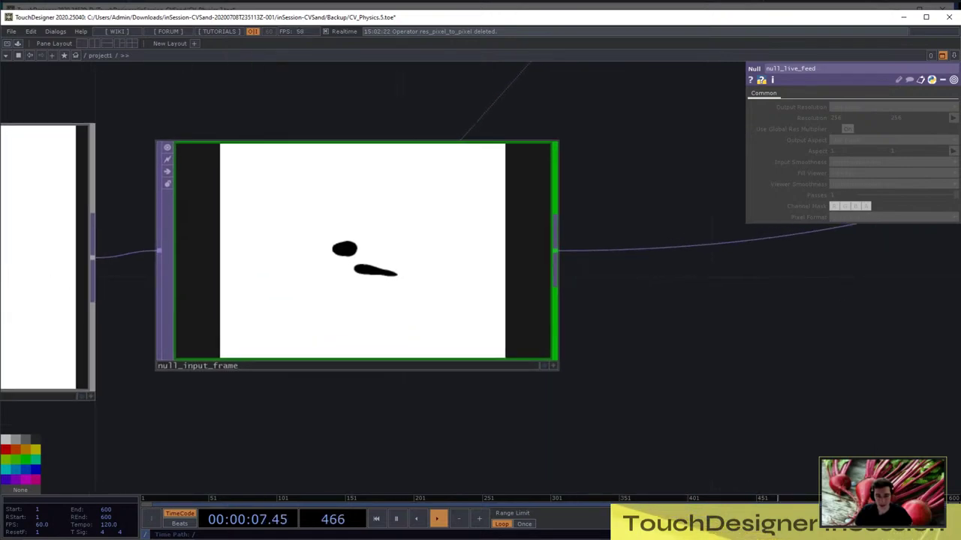
pyautogui.scroll(3, 368, 275)
# Examine the text_find_contours script and the operators connected around base_physics in project1
pyautogui.press('h')
pyautogui.scroll(6, 51, 224)
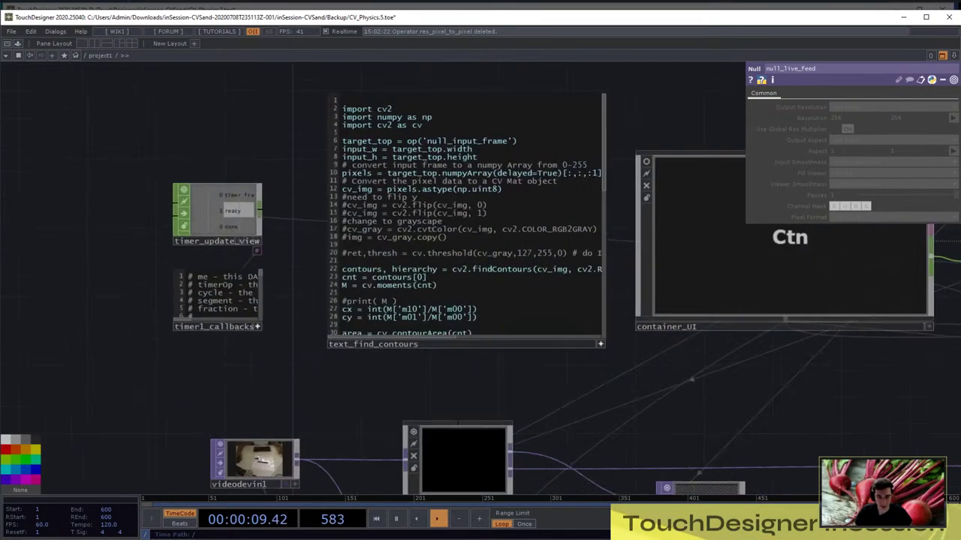
pyautogui.scroll(1, 100, 214)
pyautogui.scroll(-8, 100, 215)
pyautogui.press('h')
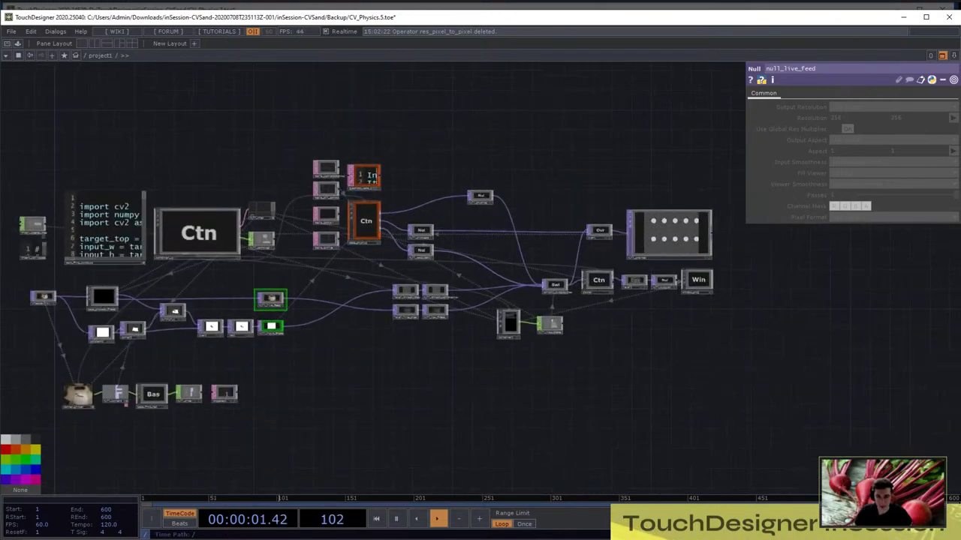
pyautogui.scroll(8, 375, 180)
pyautogui.moveTo(480, 285); pyautogui.dragTo(574, 301)
pyautogui.scroll(-4, 256, 127)
pyautogui.scroll(1, 411, 409)
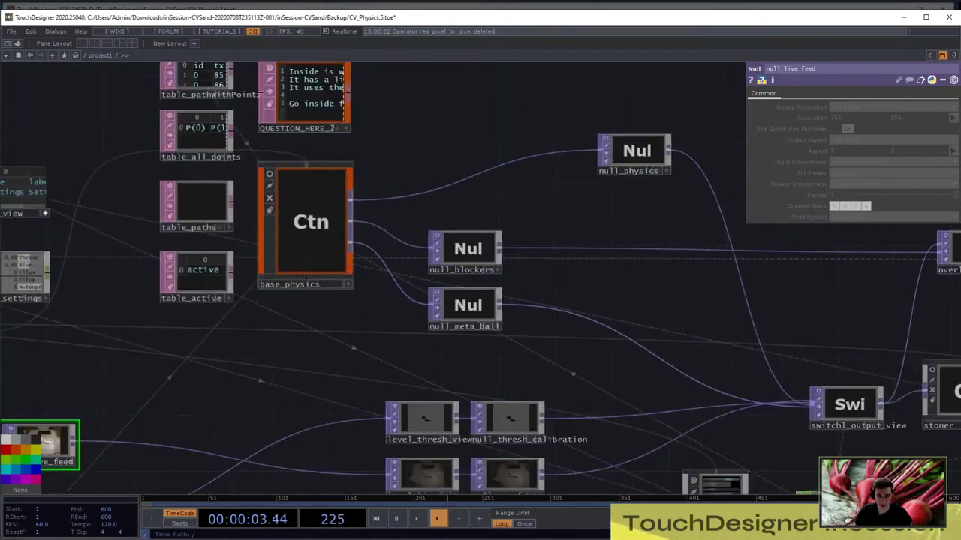
pyautogui.scroll(3, 311, 247)
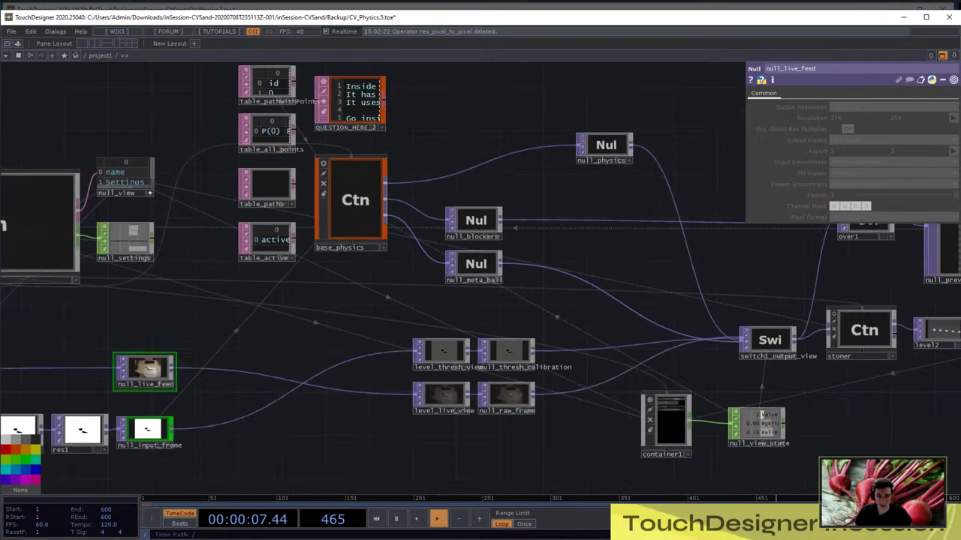
# Move base_find_res, null_size and chopexec1 together down and away from null_corners
pyautogui.scroll(-8, 397, 210)
pyautogui.moveTo(177, 428); pyautogui.dragTo(423, 296)
pyautogui.scroll(5, 424, 296)
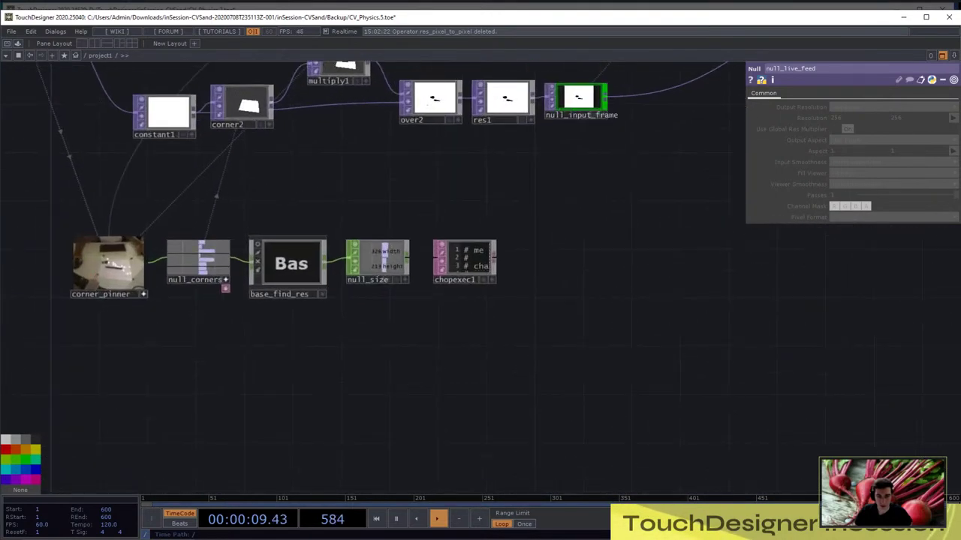
pyautogui.moveTo(503, 331); pyautogui.dragTo(277, 225, button='right')
pyautogui.moveTo(291, 264); pyautogui.dragTo(412, 399)
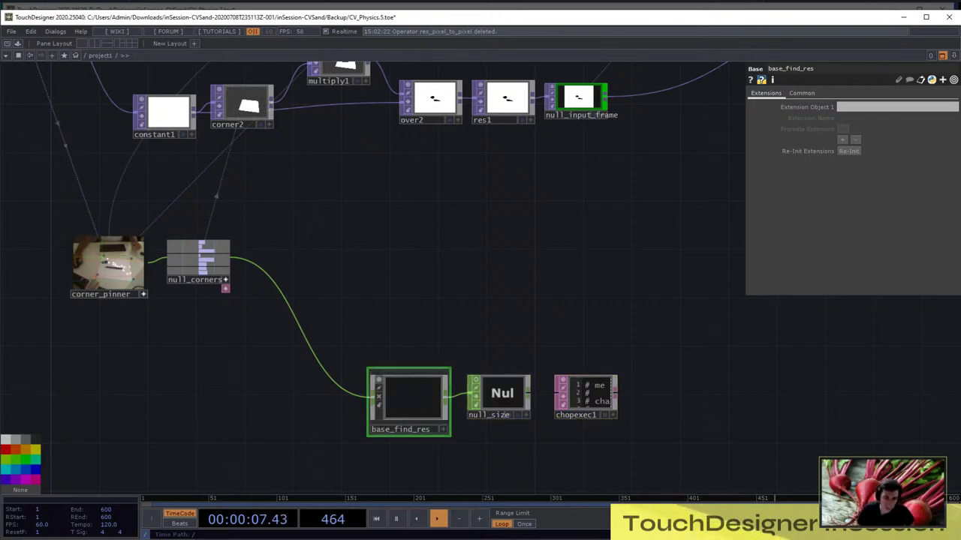
# Select table_all_points, table_paths and table_active and move them together up and away from base_physics
pyautogui.moveTo(311, 357); pyautogui.dragTo(130, 376)
pyautogui.scroll(-5, 130, 376)
pyautogui.scroll(4, 267, 270)
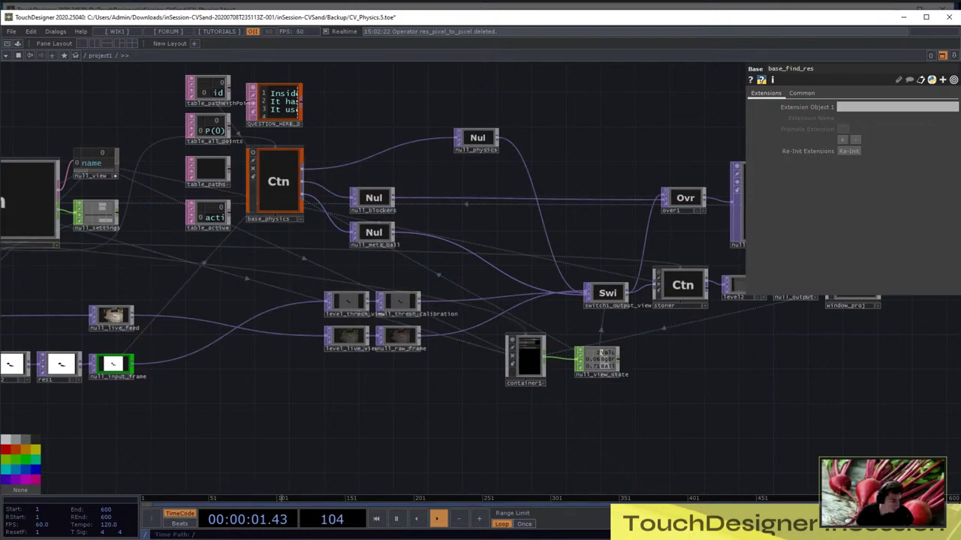
pyautogui.moveTo(207, 282); pyautogui.dragTo(218, 117, button='right')
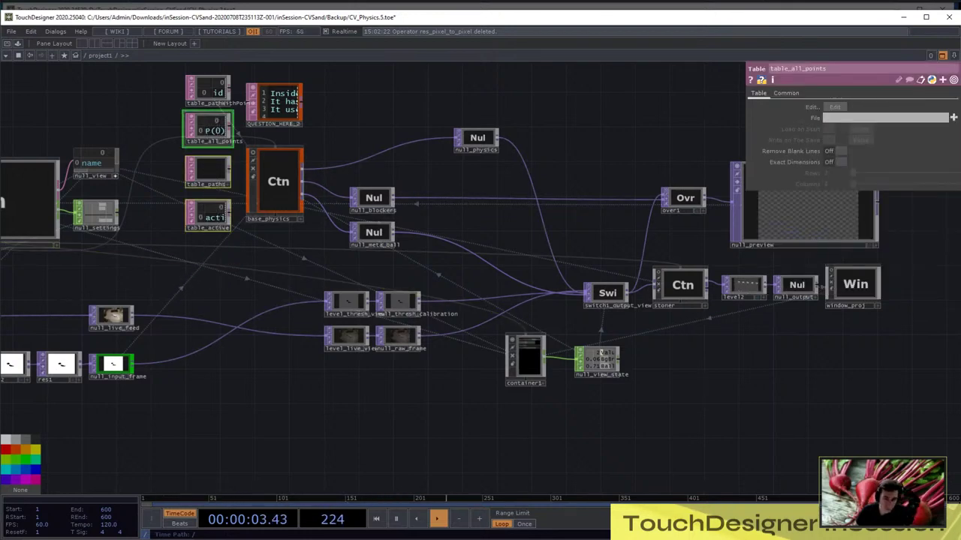
pyautogui.scroll(-4, 323, 309)
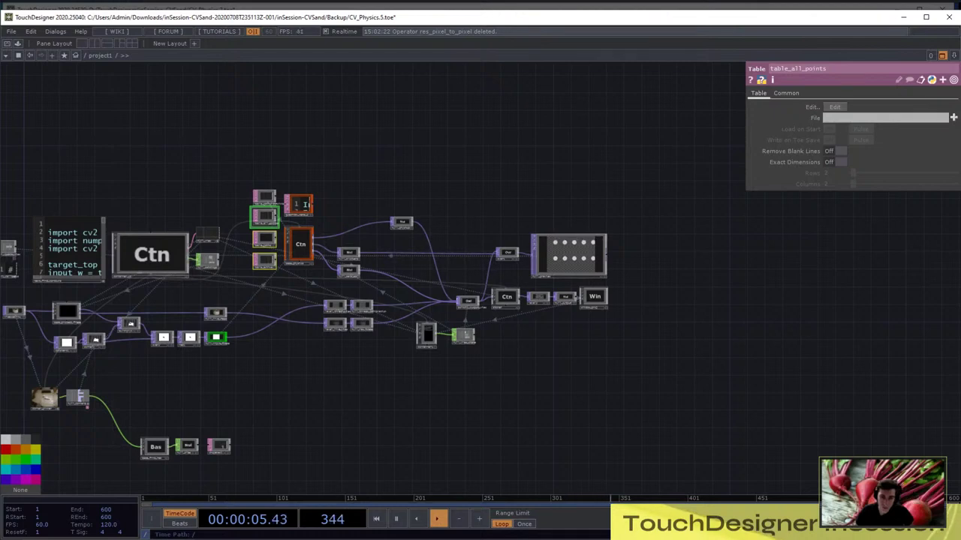
pyautogui.moveTo(264, 217); pyautogui.dragTo(187, 85)
# Enter base_physics and examine the bsolver operator and how it connects to the surrounding network
pyautogui.scroll(10, 296, 248)
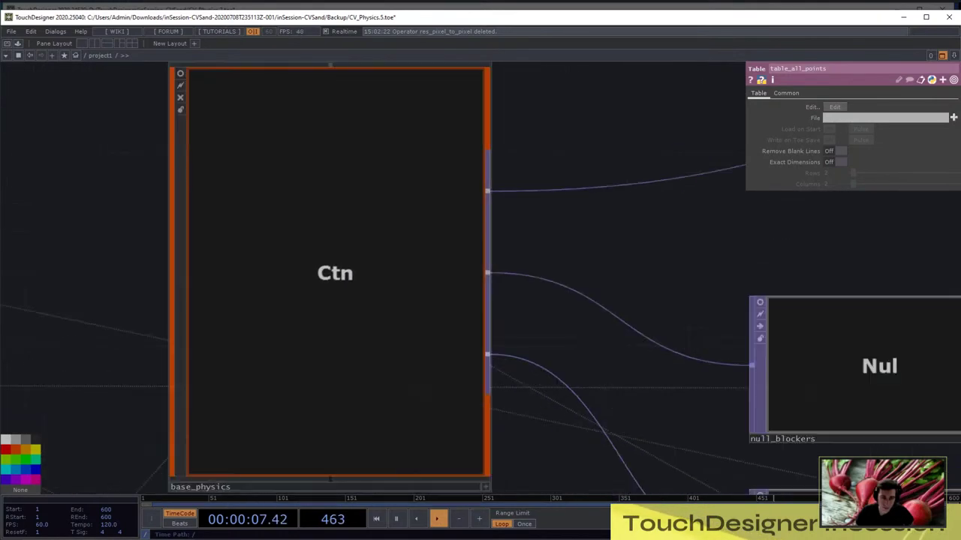
pyautogui.scroll(2, 335, 273)
pyautogui.scroll(5, 350, 321)
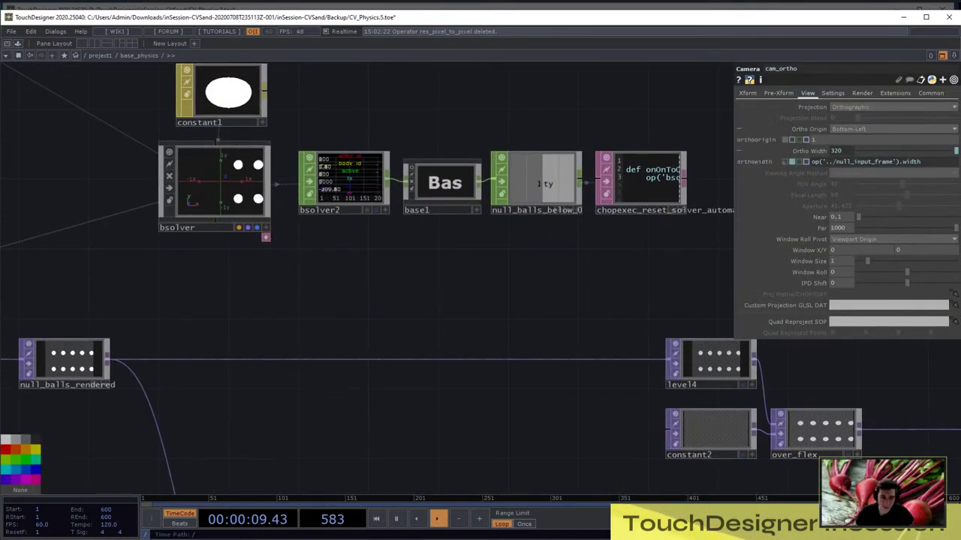
pyautogui.moveTo(350, 321); pyautogui.dragTo(391, 338)
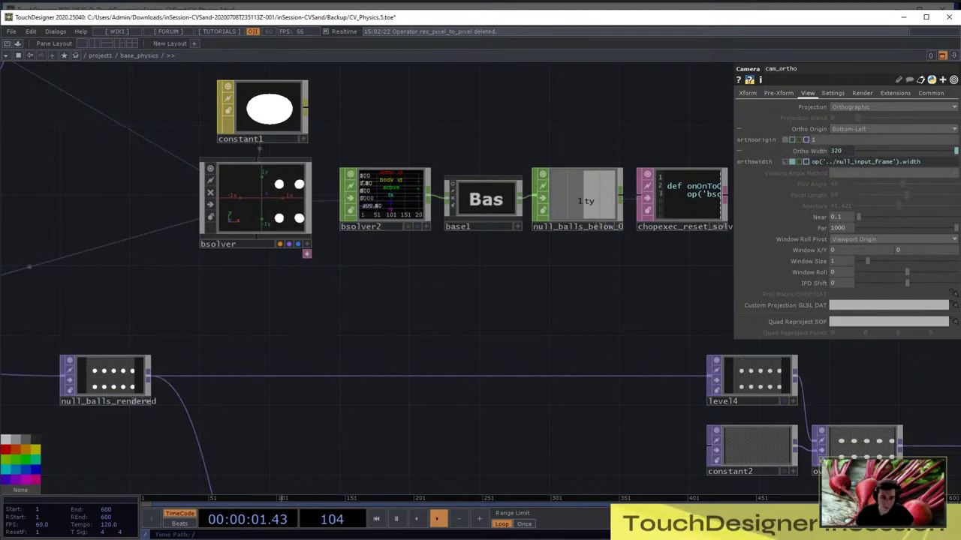
pyautogui.scroll(-5, 477, 271)
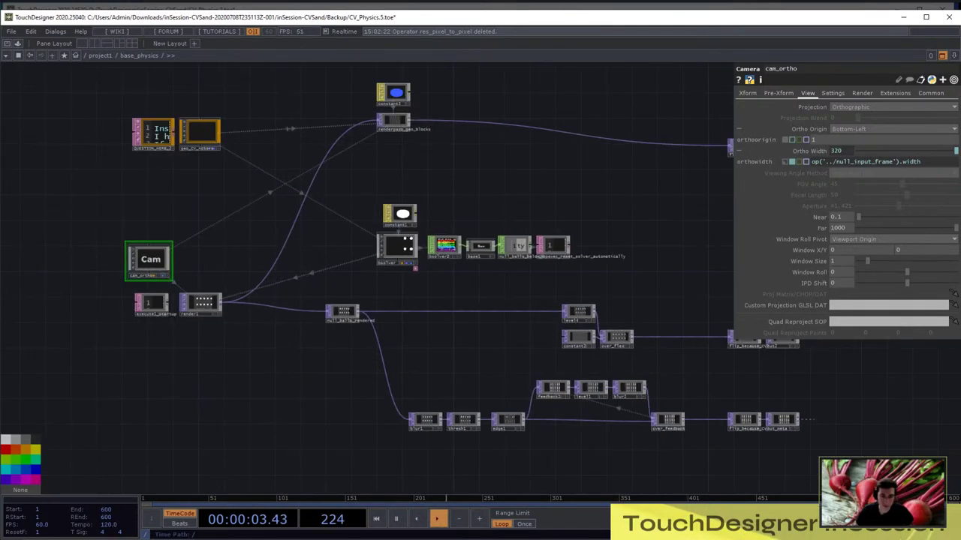
pyautogui.scroll(5, 399, 253)
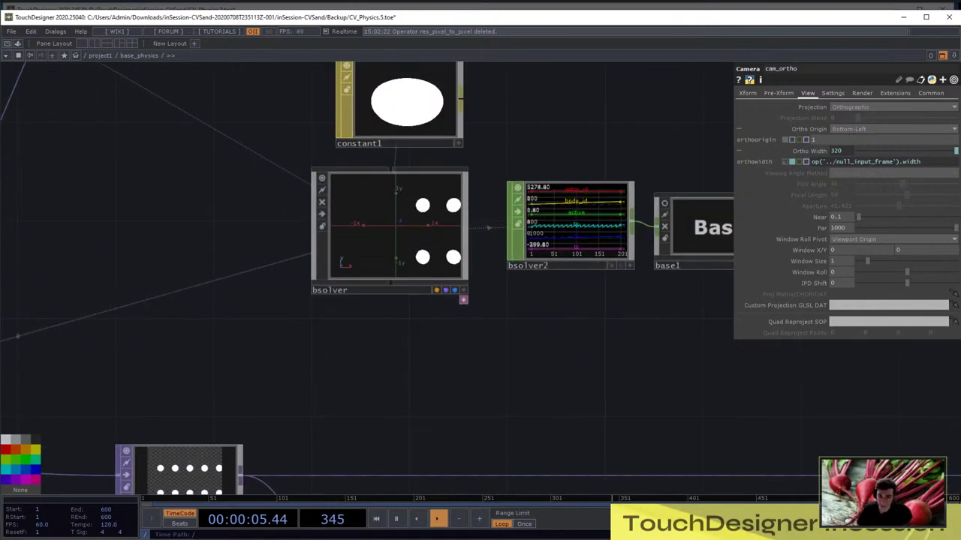
pyautogui.scroll(-5, 411, 319)
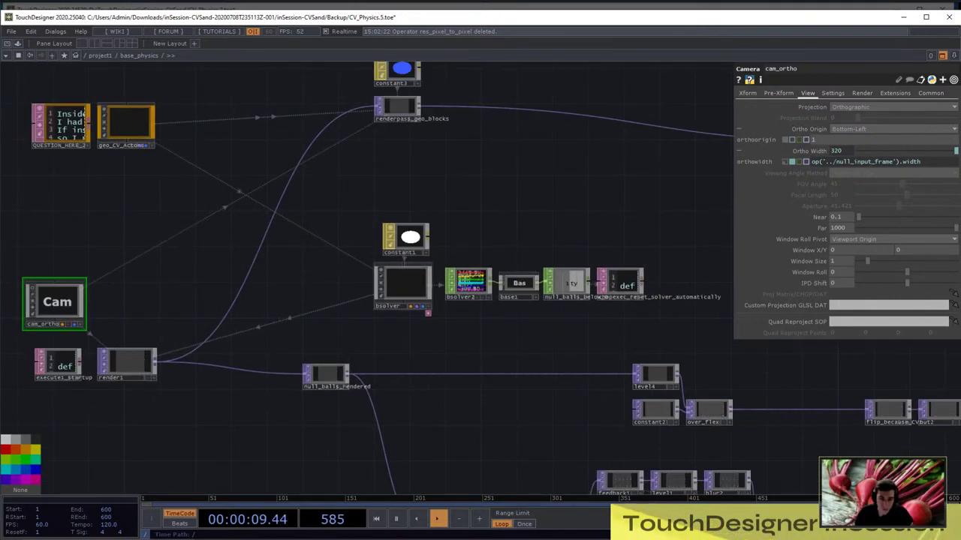
pyautogui.scroll(3, 419, 300)
pyautogui.scroll(-3, 557, 330)
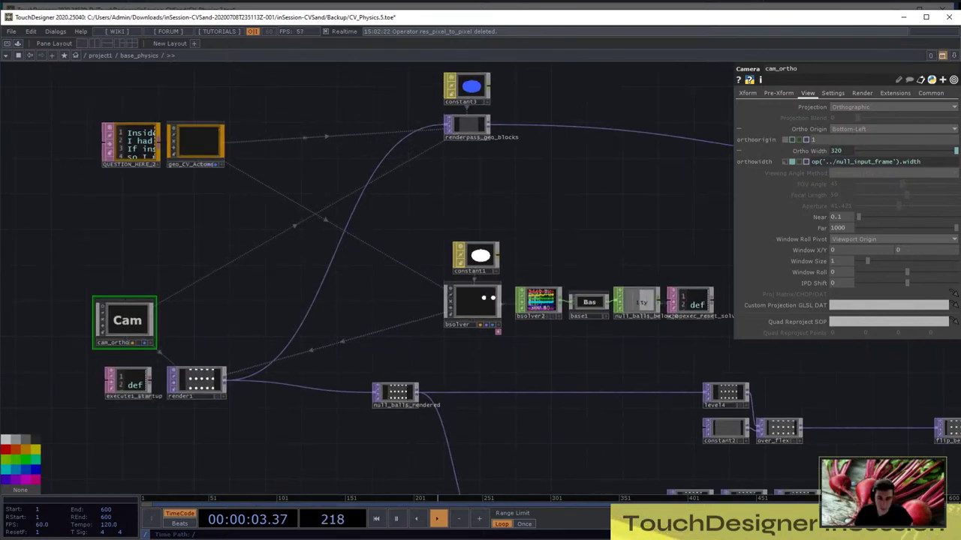
# Split the network pane in two and show one half as a Geometry Viewer, zoomed out around the ball grid
pyautogui.hotkey('alt', '[')
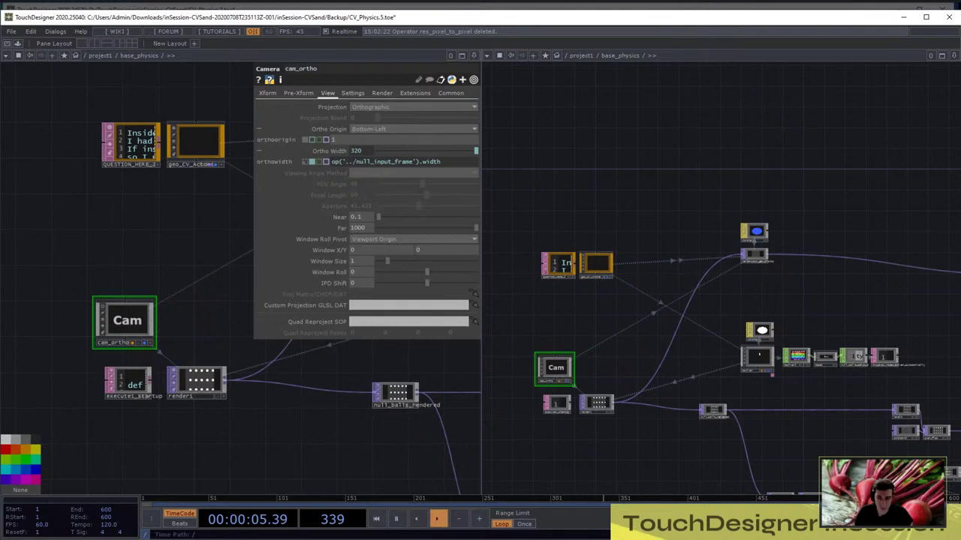
pyautogui.click(6, 56)
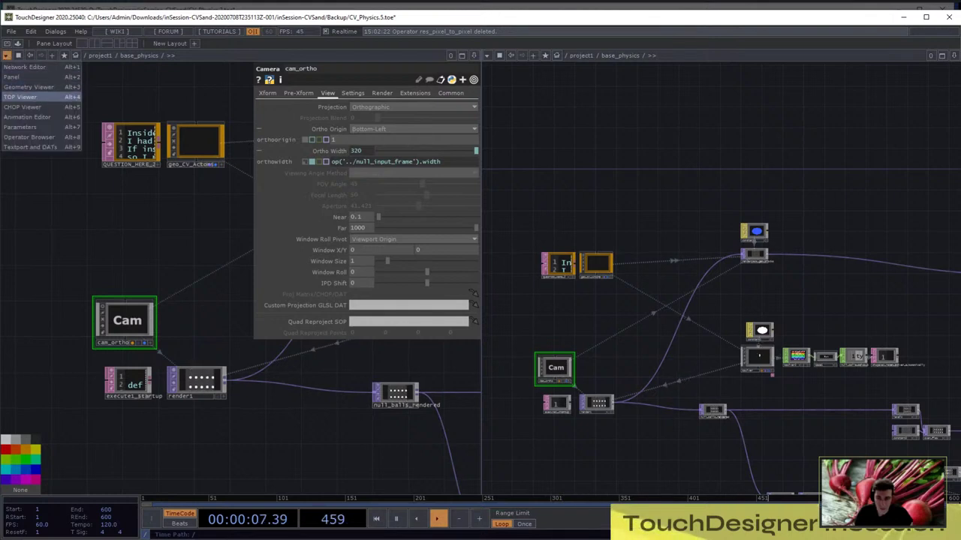
pyautogui.click(29, 87)
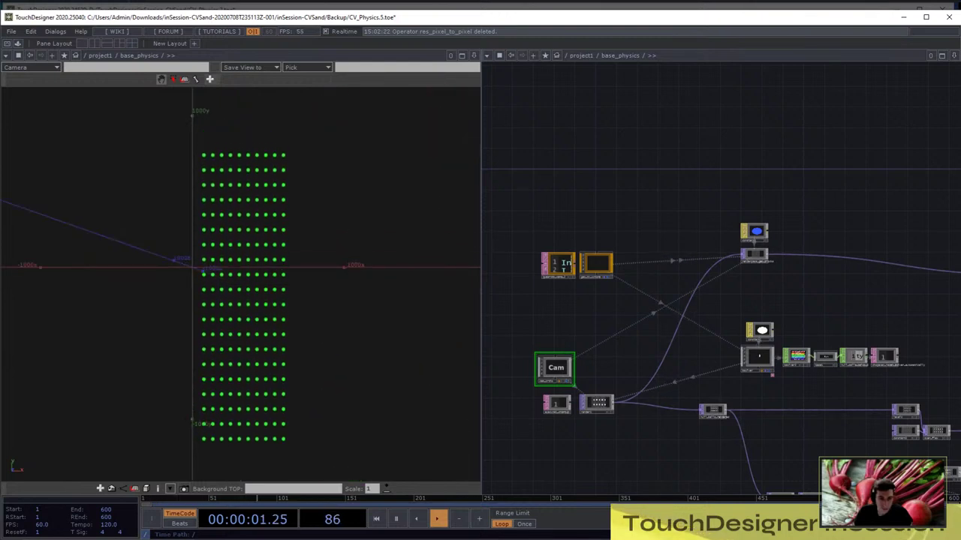
pyautogui.scroll(-1, 241, 284)
pyautogui.scroll(-2, 241, 281)
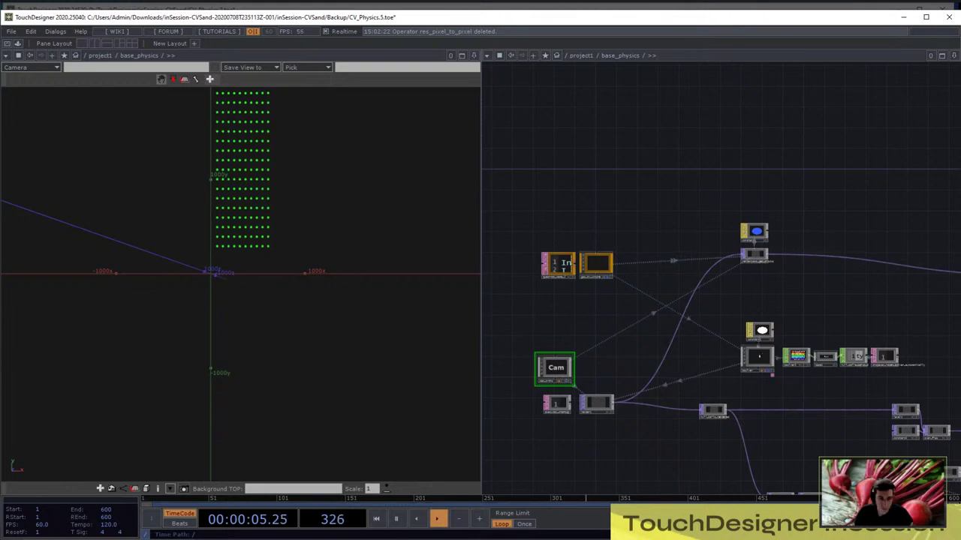
# Examine the bsolver2 channels and the base1 operator they feed beside the falling balls
pyautogui.moveTo(720, 300); pyautogui.dragTo(635, 245)
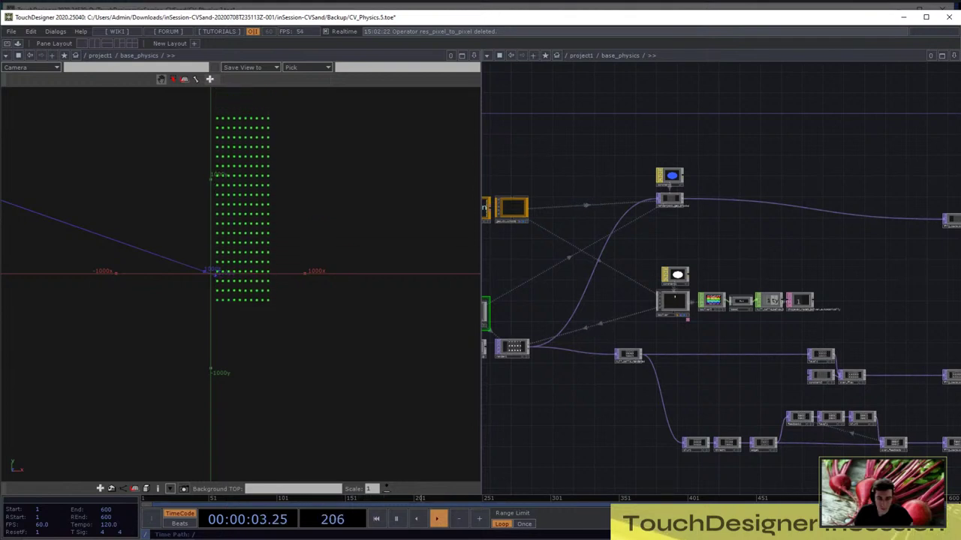
pyautogui.scroll(5, 708, 306)
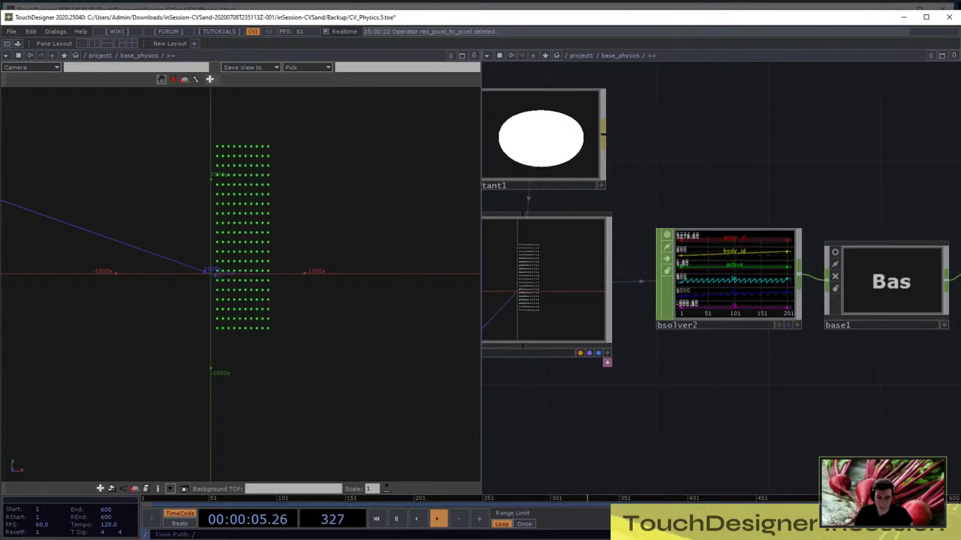
pyautogui.click(728, 276)
pyautogui.moveTo(735, 375); pyautogui.dragTo(588, 346)
pyautogui.click(606, 266)
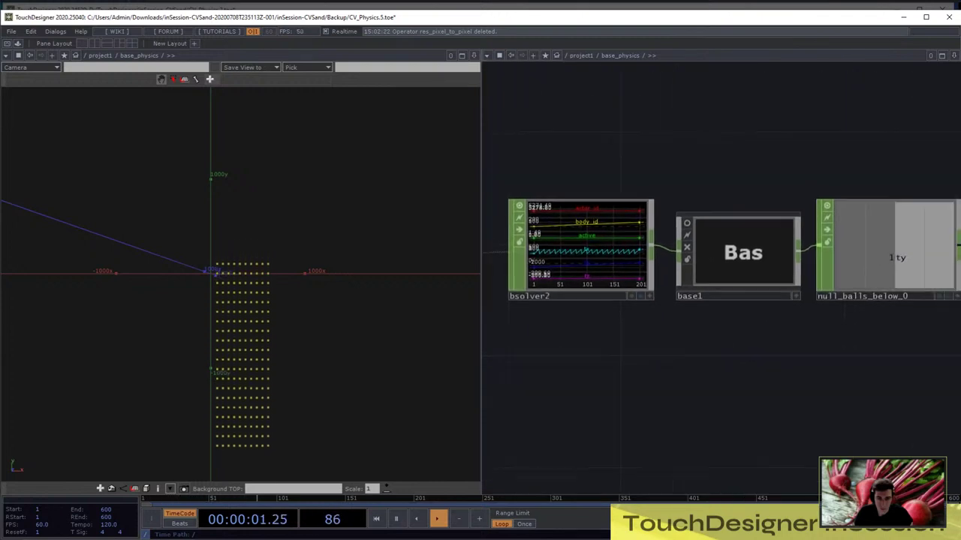
pyautogui.moveTo(825, 346); pyautogui.dragTo(635, 337)
pyautogui.scroll(3, 710, 250)
pyautogui.moveTo(696, 341); pyautogui.dragTo(811, 300)
pyautogui.scroll(-3, 811, 298)
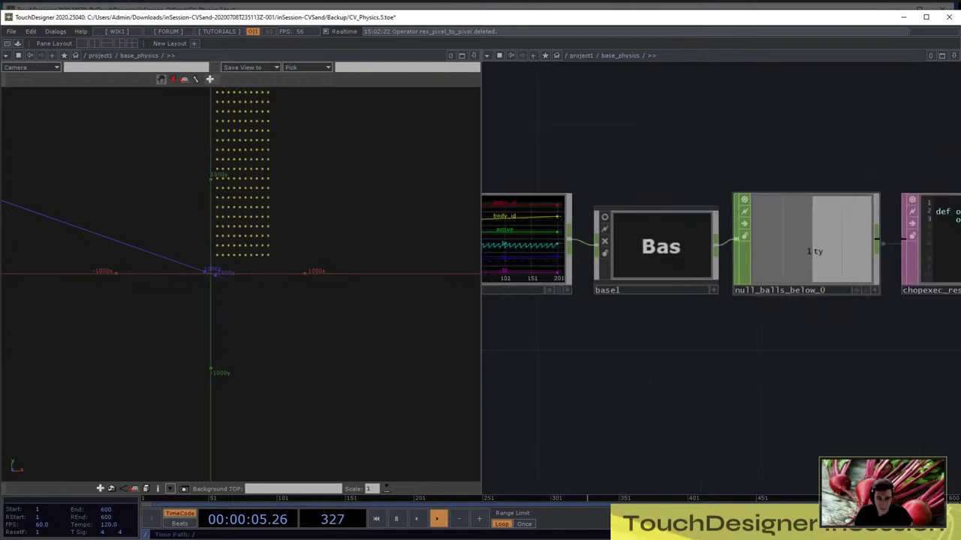
# Follow the chain from base1 through null_balls_below_0 and read the chopexec_reset_solver_automatically script
pyautogui.moveTo(655, 246); pyautogui.dragTo(654, 235)
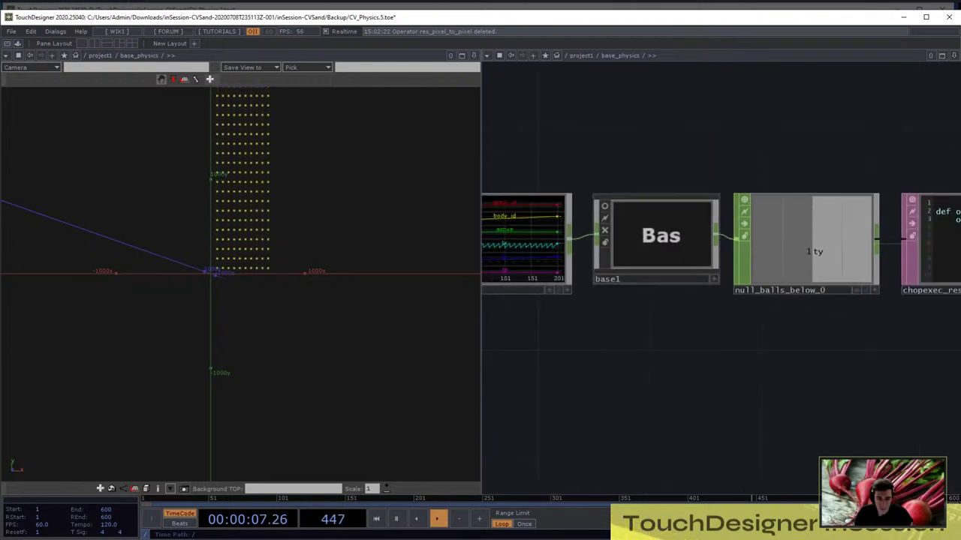
pyautogui.moveTo(675, 337); pyautogui.dragTo(739, 337)
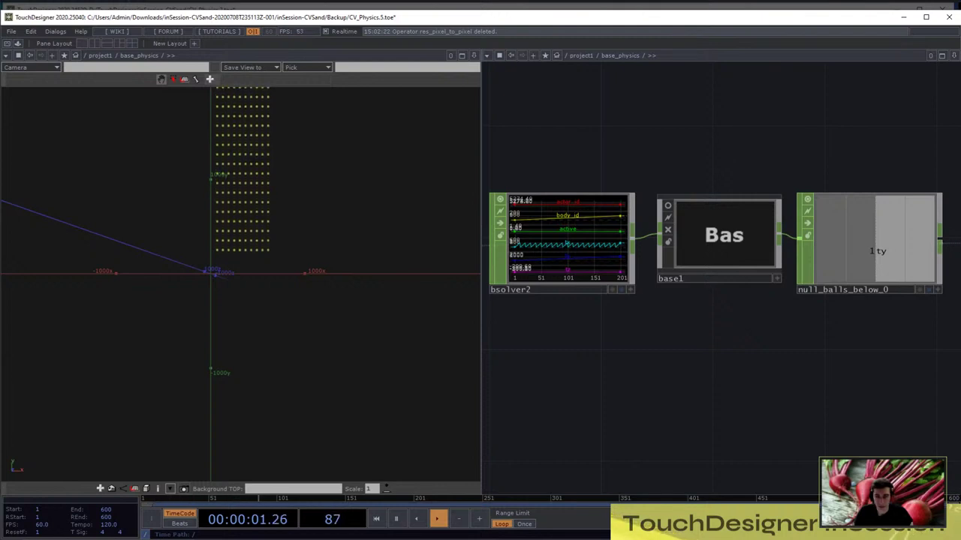
pyautogui.moveTo(825, 353); pyautogui.dragTo(608, 342)
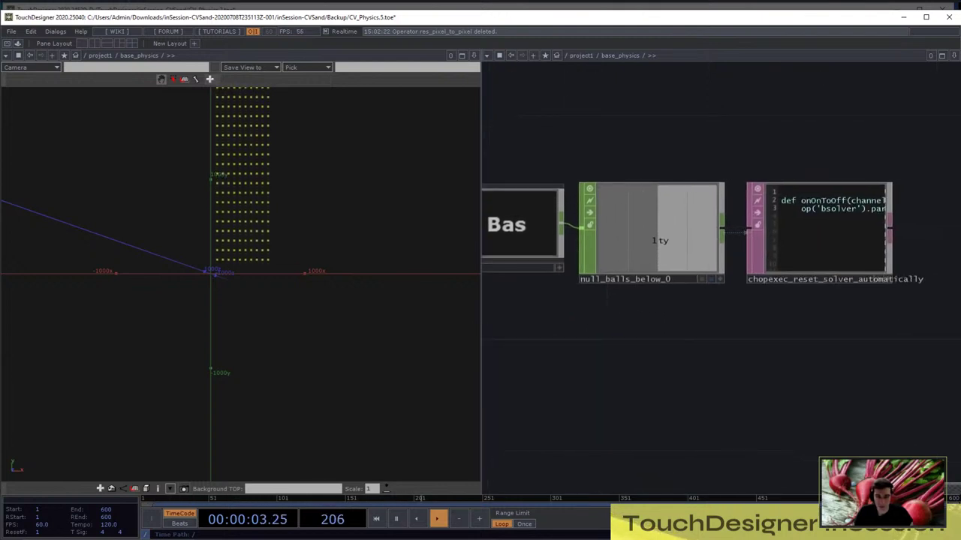
pyautogui.scroll(3, 915, 222)
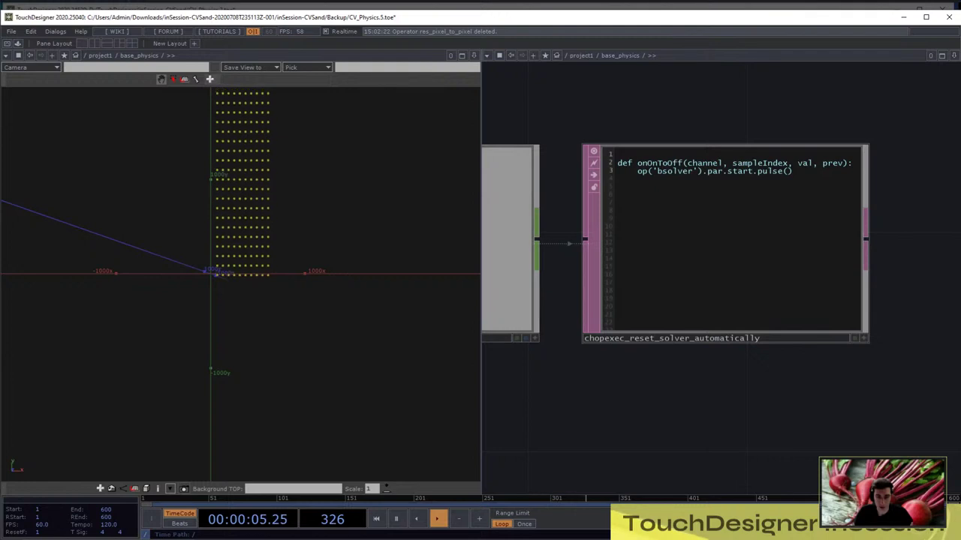
pyautogui.scroll(-3, 891, 255)
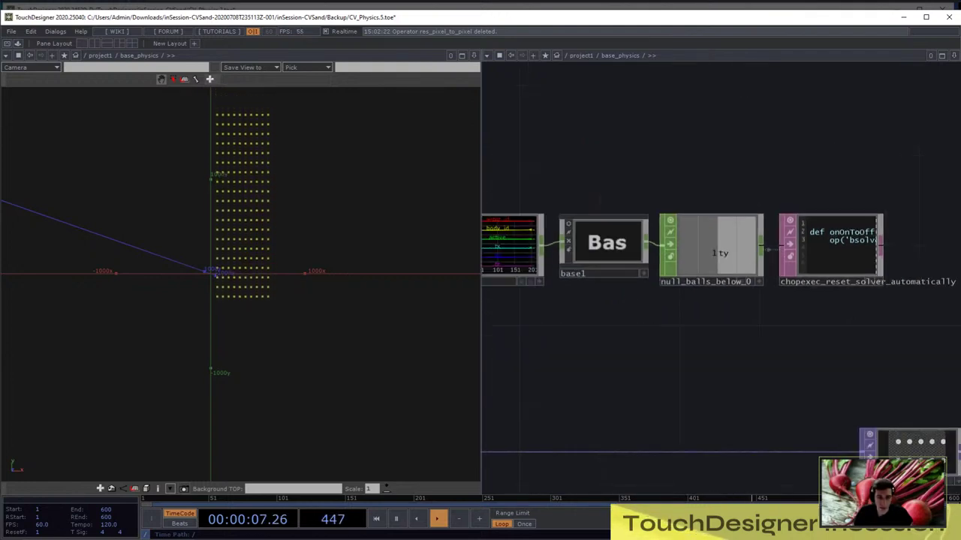
# Trace the reset chain back to bsolver and check the solver's gravity, play and actor parameters
pyautogui.moveTo(598, 201); pyautogui.dragTo(661, 177)
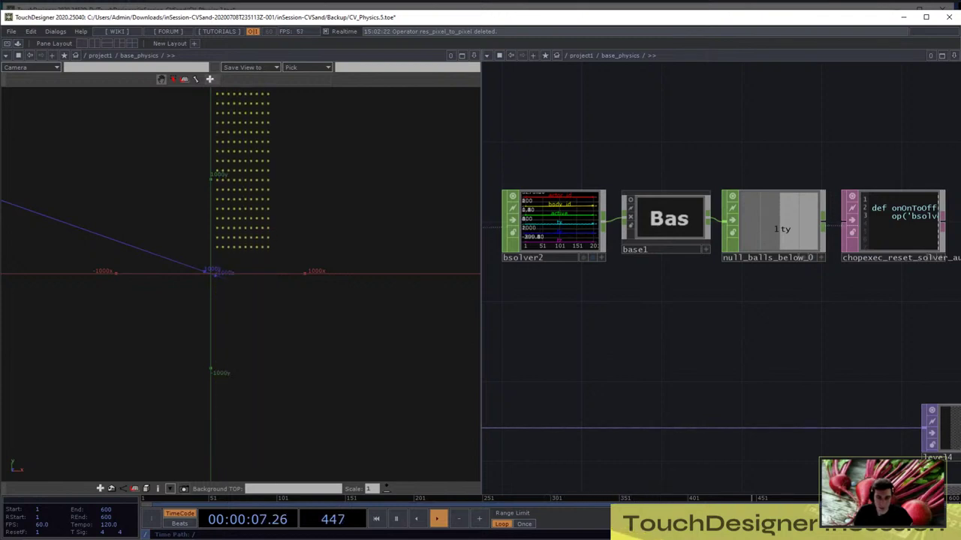
pyautogui.moveTo(750, 315); pyautogui.dragTo(803, 328)
pyautogui.scroll(-3, 803, 328)
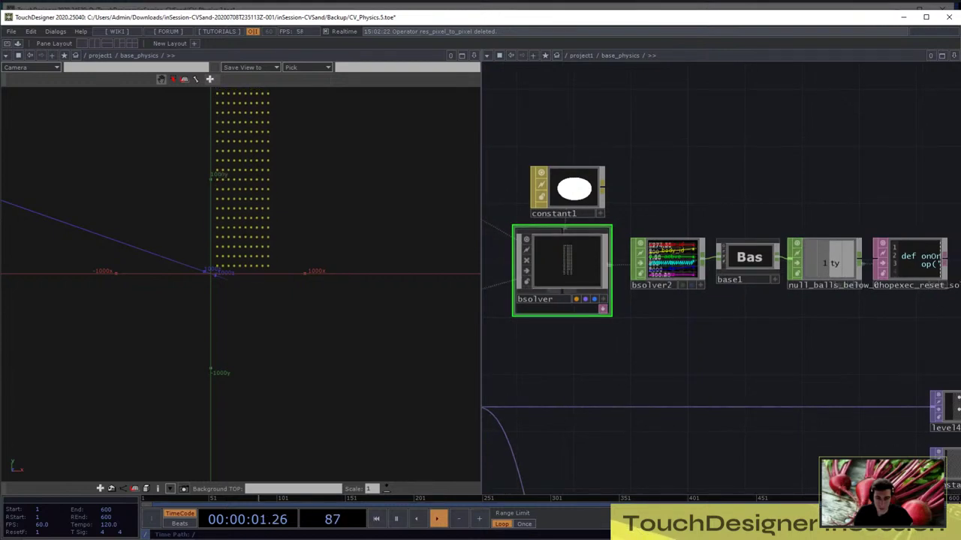
pyautogui.scroll(2, 662, 255)
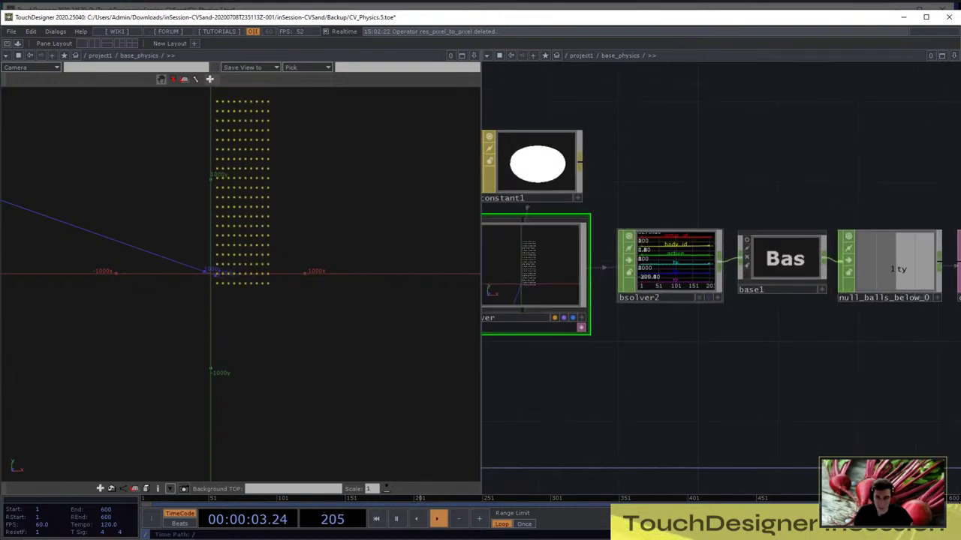
pyautogui.scroll(-2, 737, 287)
pyautogui.press('p')
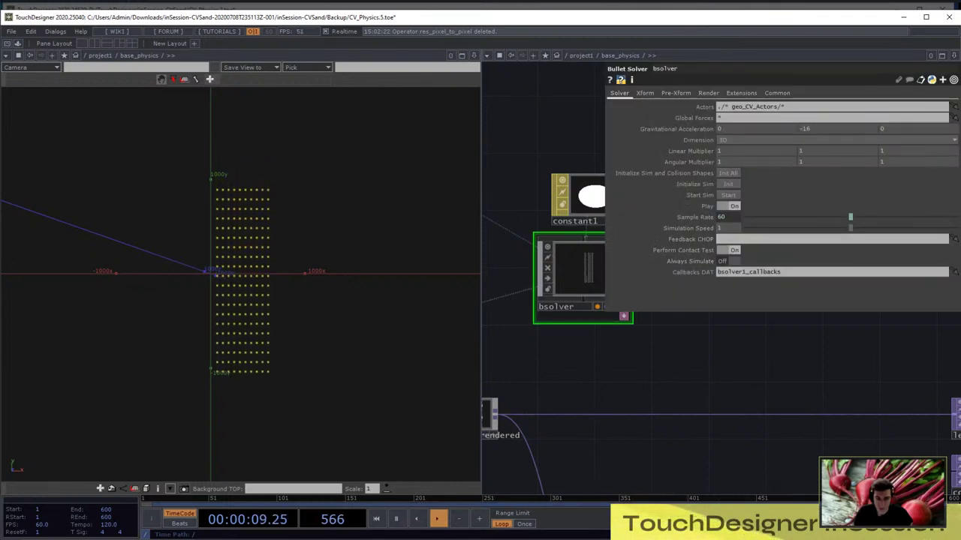
pyautogui.press('p')
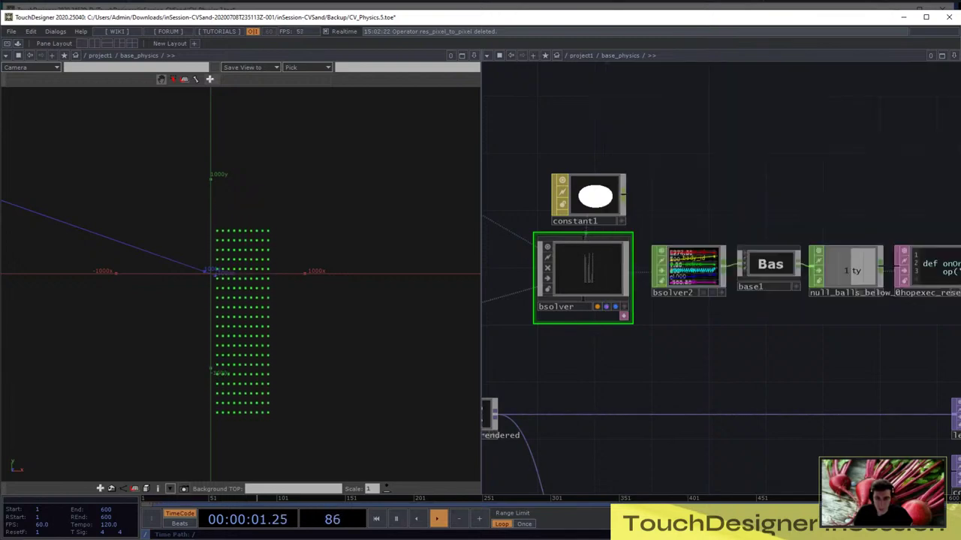
# Examine the bsolver2 channels and its Bullet Solver parameters, including the actor_balls source and Translate option
pyautogui.scroll(6, 691, 268)
pyautogui.scroll(-3, 697, 229)
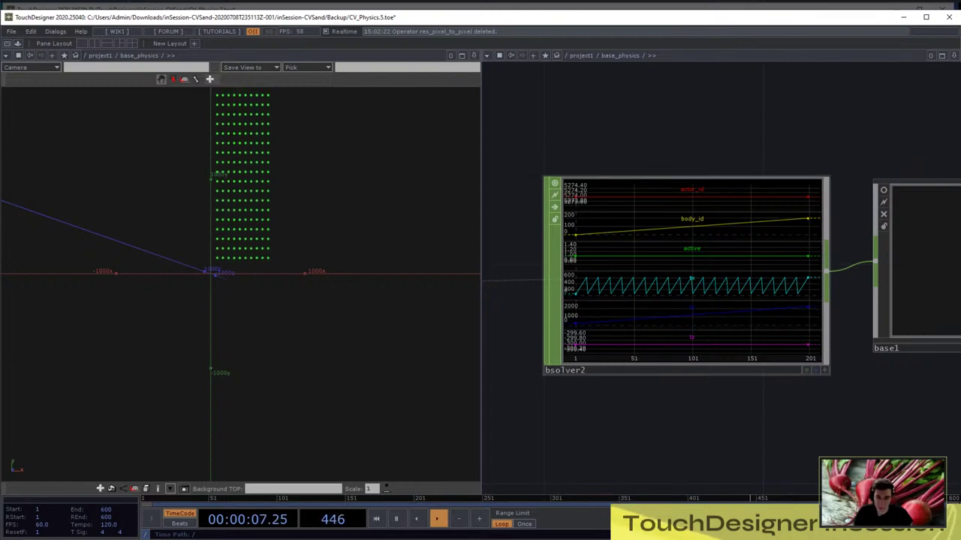
pyautogui.scroll(4, 667, 310)
pyautogui.scroll(-2, 667, 300)
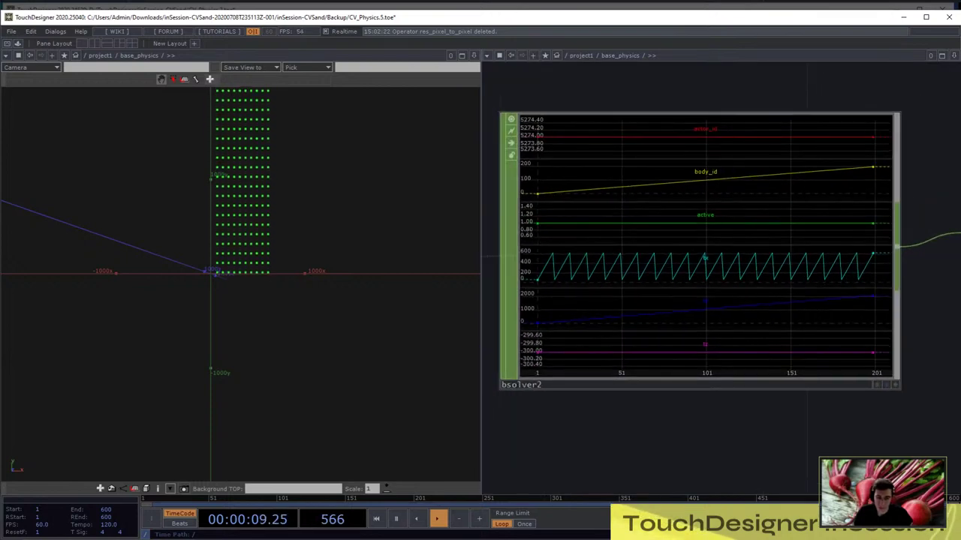
pyautogui.click(666, 300)
pyautogui.press('p')
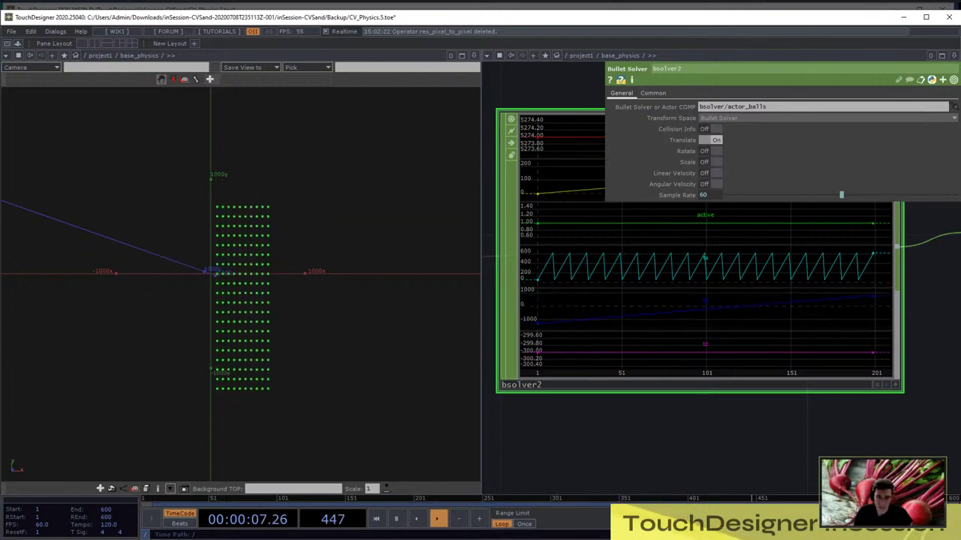
pyautogui.scroll(-7, 695, 346)
pyautogui.scroll(2, 705, 352)
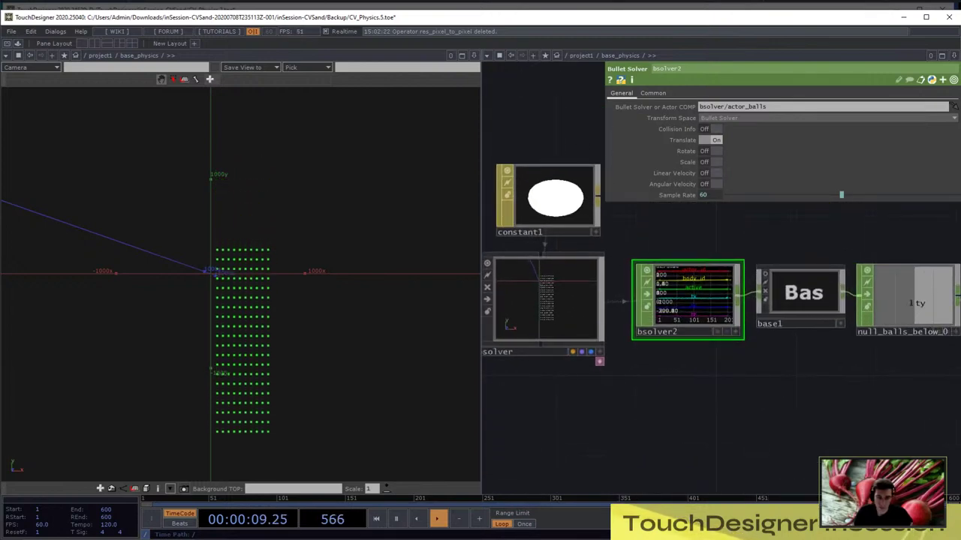
pyautogui.moveTo(706, 383); pyautogui.dragTo(603, 410)
pyautogui.scroll(3, 567, 340)
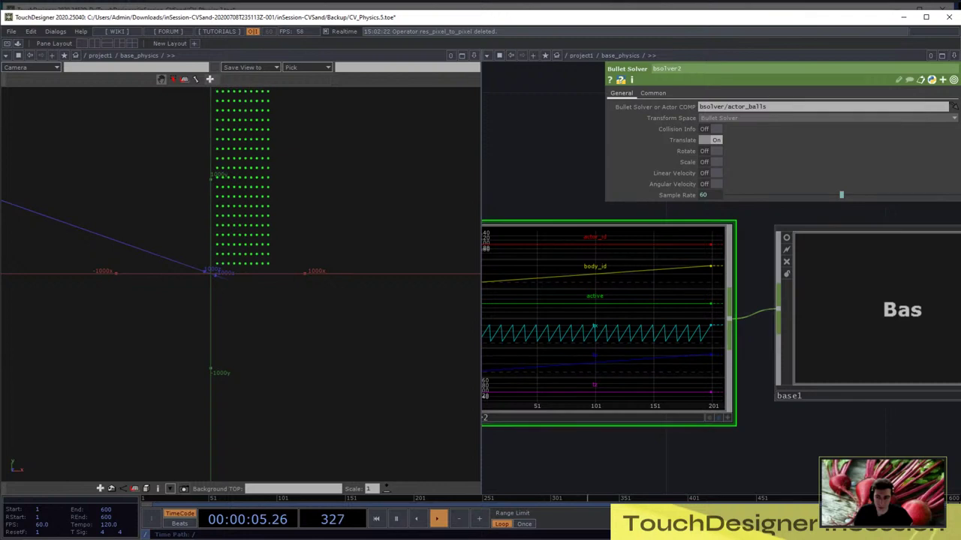
pyautogui.scroll(-3, 809, 324)
# Move base1, null_balls_below_0 and chopexec_reset_solver_automatically together above the bsolver2 row, clearing space beside bsolver2
pyautogui.moveTo(750, 398); pyautogui.dragTo(574, 399)
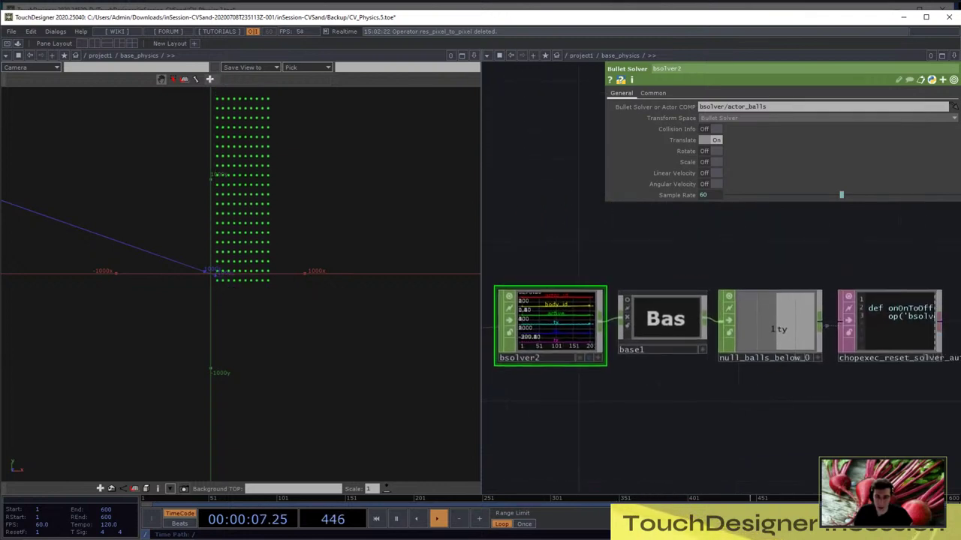
pyautogui.moveTo(886, 400); pyautogui.dragTo(652, 283, button='right')
pyautogui.moveTo(662, 321); pyautogui.dragTo(662, 200)
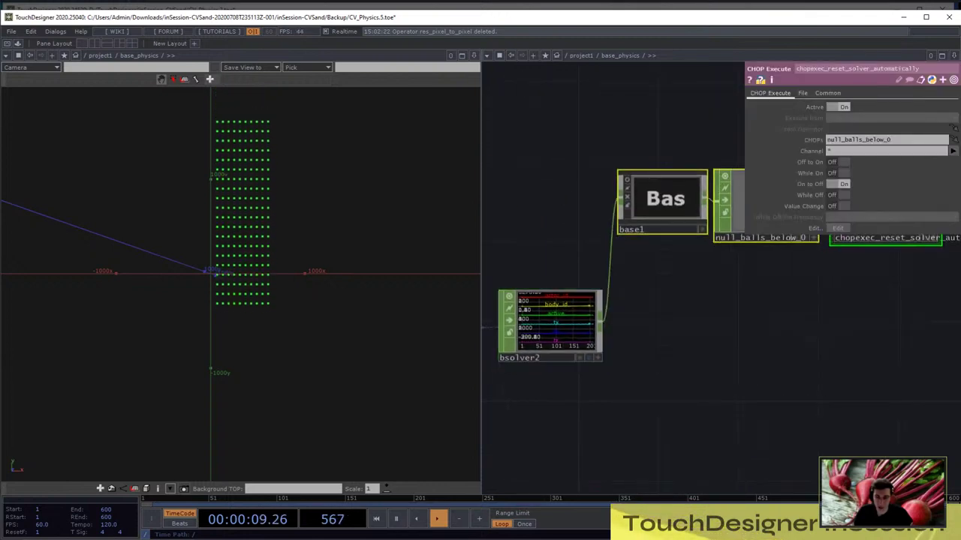
pyautogui.click(661, 282)
# Add a Limit CHOP to the output of bsolver2, placed below base1
pyautogui.moveTo(660, 282); pyautogui.dragTo(717, 284)
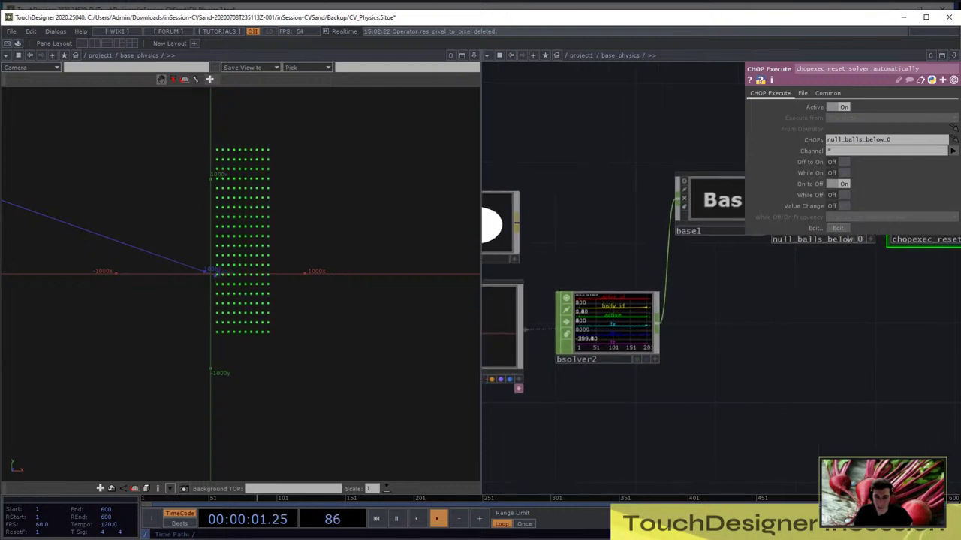
pyautogui.press('Tab')
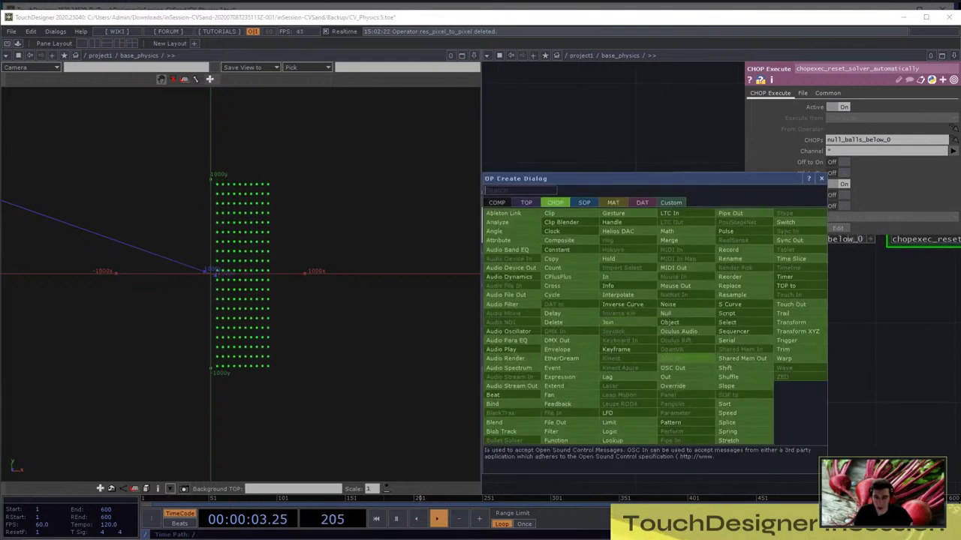
pyautogui.click(609, 423)
pyautogui.click(743, 328)
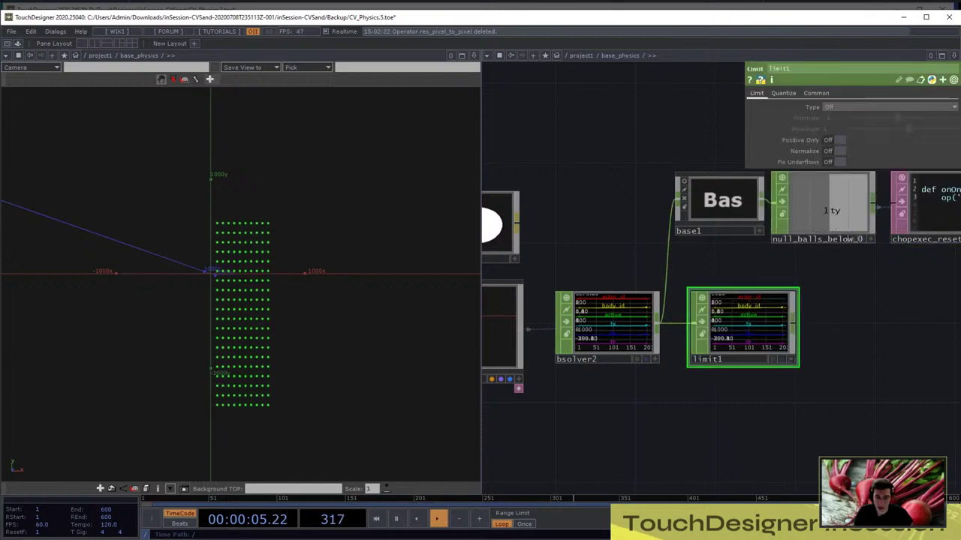
pyautogui.moveTo(825, 329); pyautogui.dragTo(863, 319)
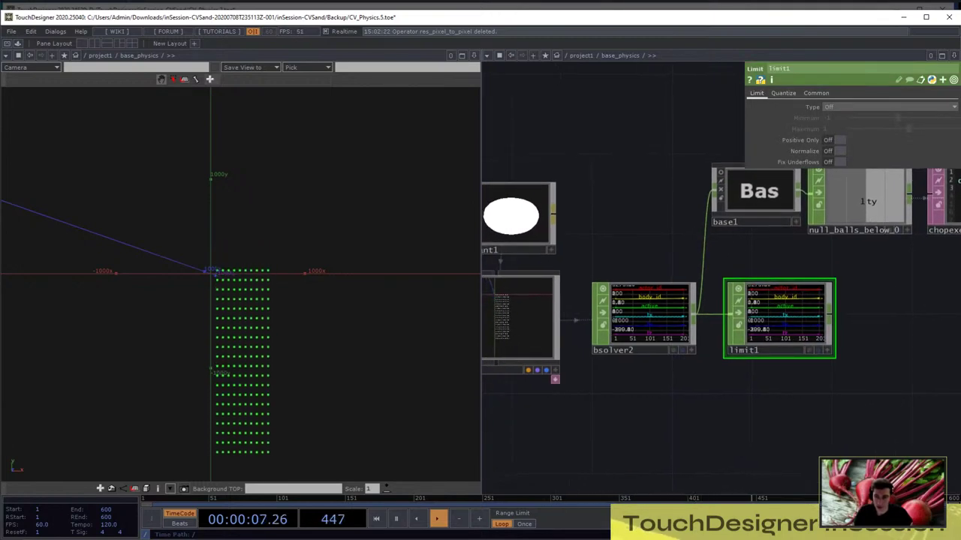
# Compare the limit1 channels with those of bsolver2 and review the bsolver2 parameters
pyautogui.scroll(2, 863, 319)
pyautogui.scroll(-2, 861, 319)
pyautogui.scroll(2, 834, 304)
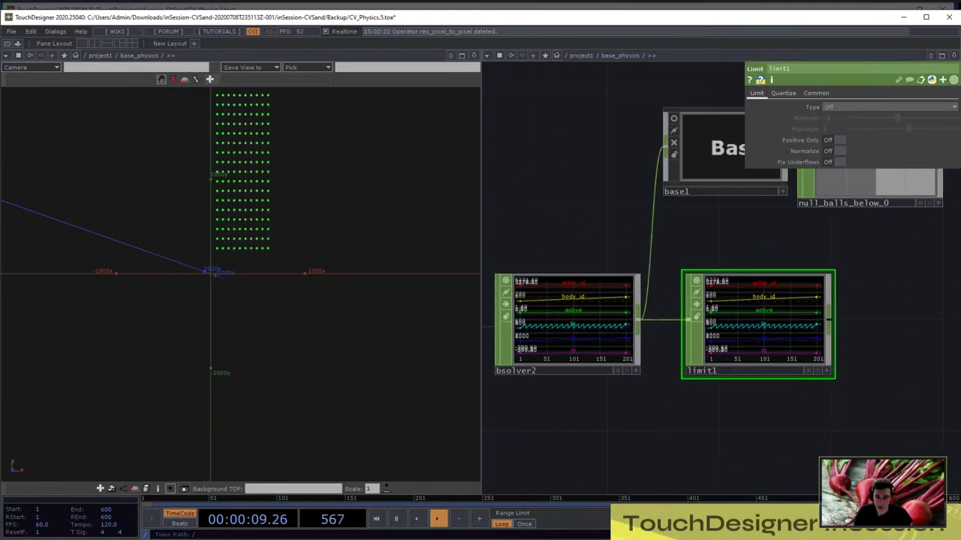
pyautogui.scroll(1, 799, 307)
pyautogui.scroll(2, 786, 301)
pyautogui.scroll(-4, 791, 317)
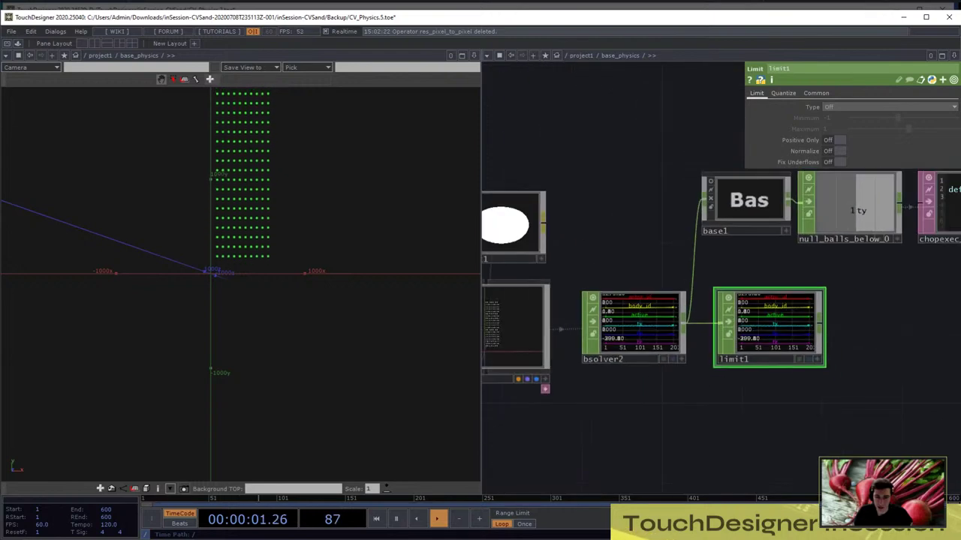
pyautogui.click(634, 327)
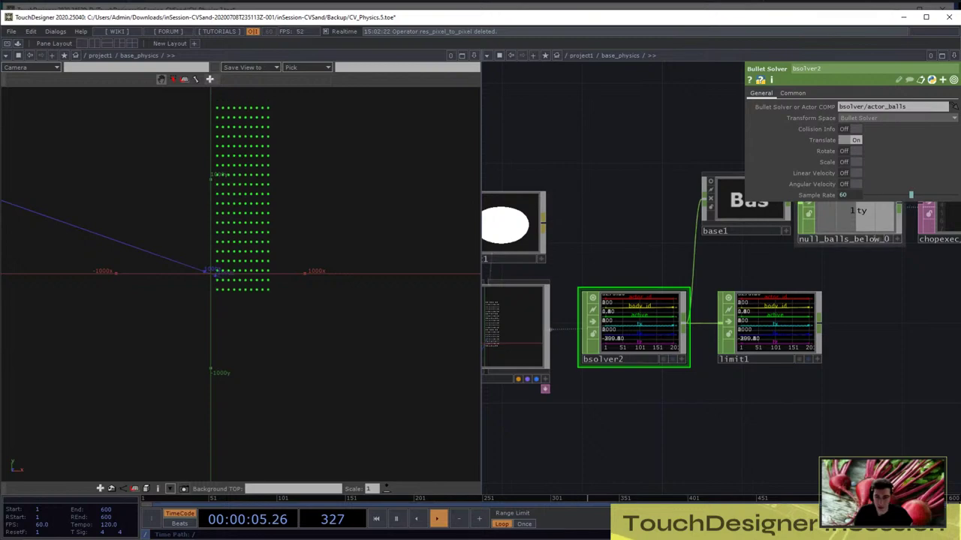
pyautogui.scroll(4, 654, 326)
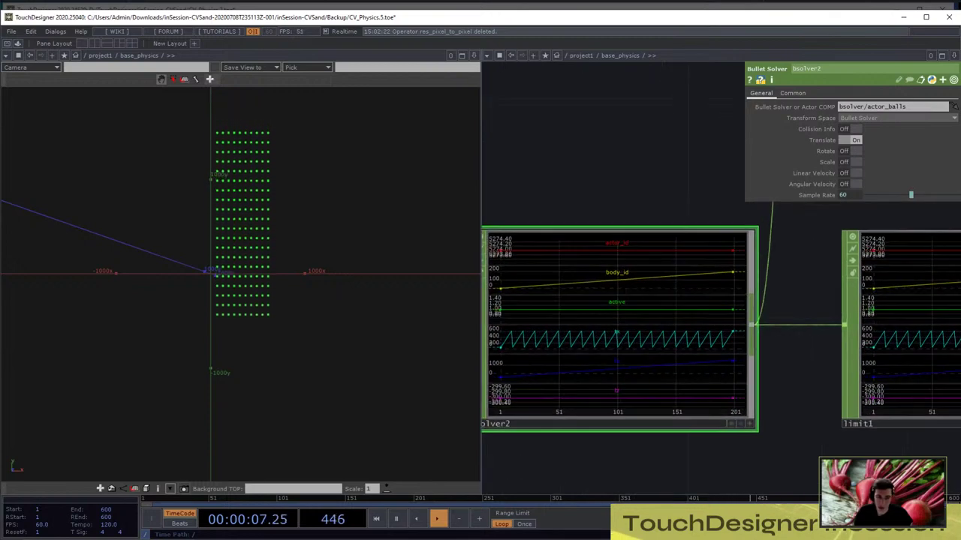
pyautogui.scroll(-4, 661, 326)
pyautogui.moveTo(751, 406); pyautogui.dragTo(638, 410)
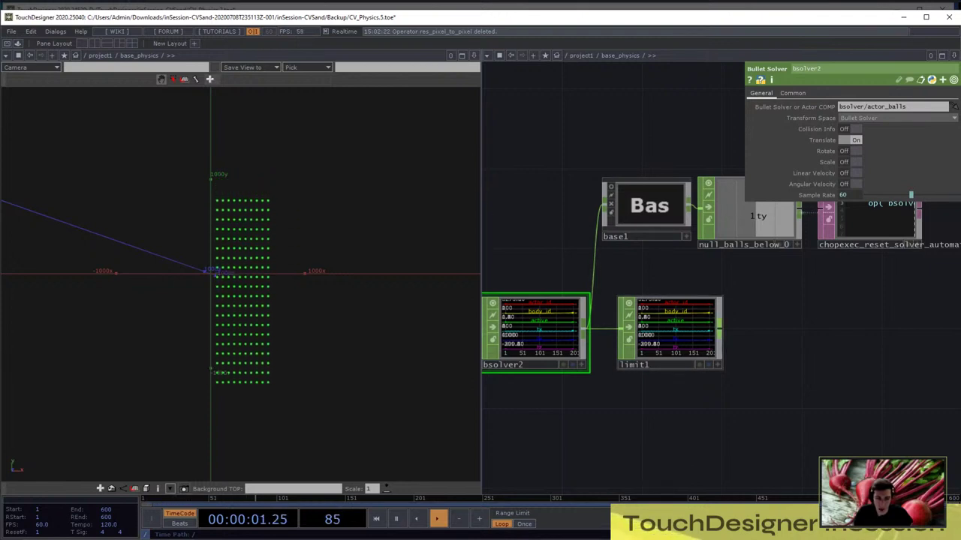
# Add a Null CHOP to the output of limit1
pyautogui.rightClick(719, 329)
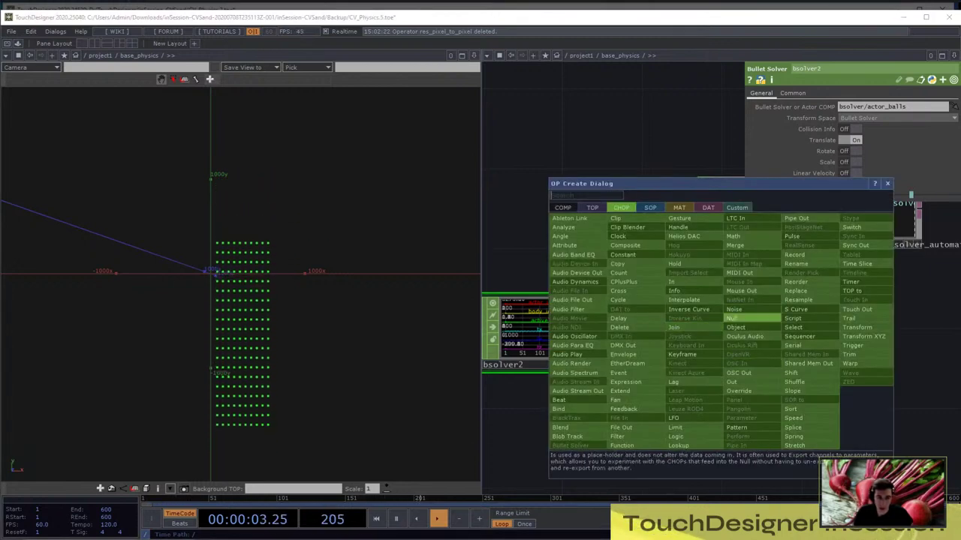
pyautogui.click(736, 317)
pyautogui.click(840, 332)
pyautogui.scroll(-3, 881, 315)
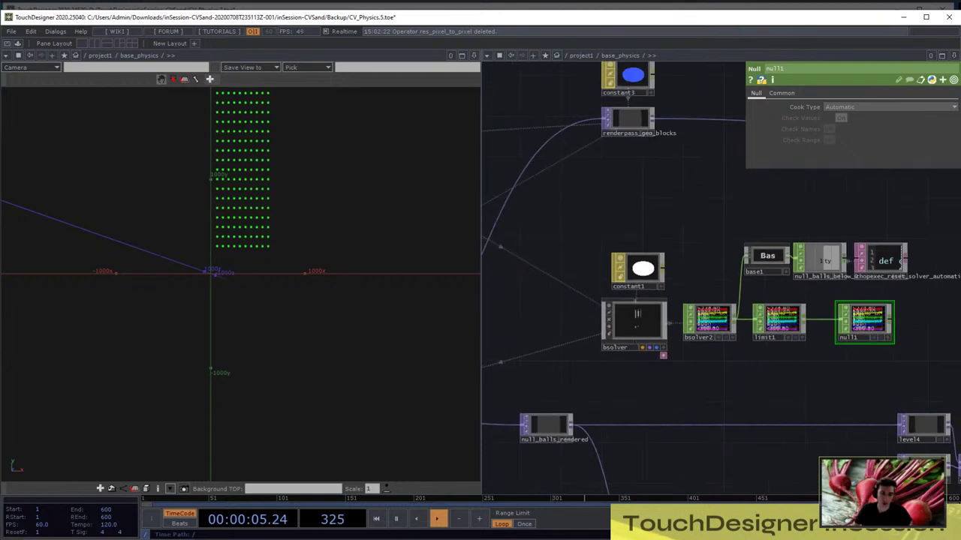
pyautogui.scroll(4, 660, 364)
# Expand the callbacks DAT docked to bsolver and read its initialize, start, collision and simulation functions
pyautogui.click(672, 340)
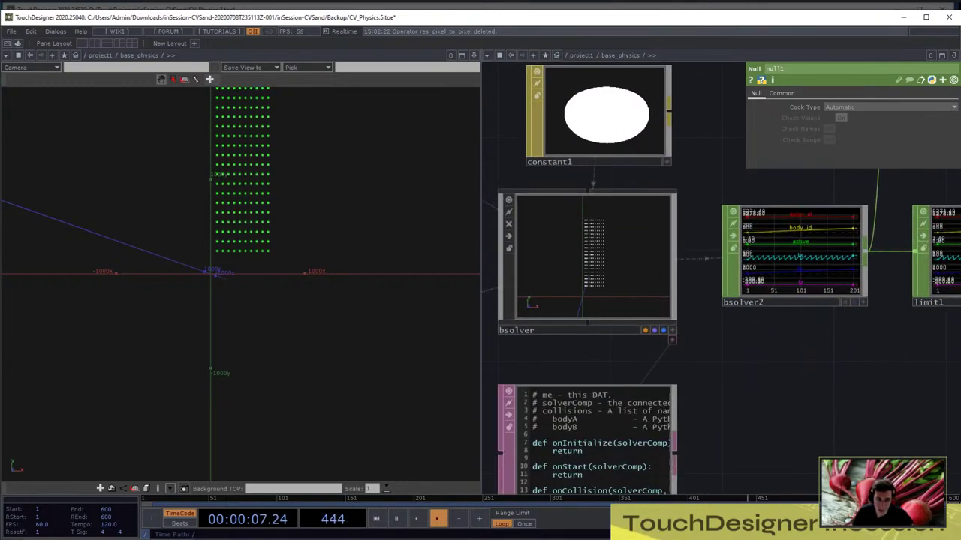
pyautogui.moveTo(694, 442); pyautogui.dragTo(799, 309)
pyautogui.scroll(4, 709, 344)
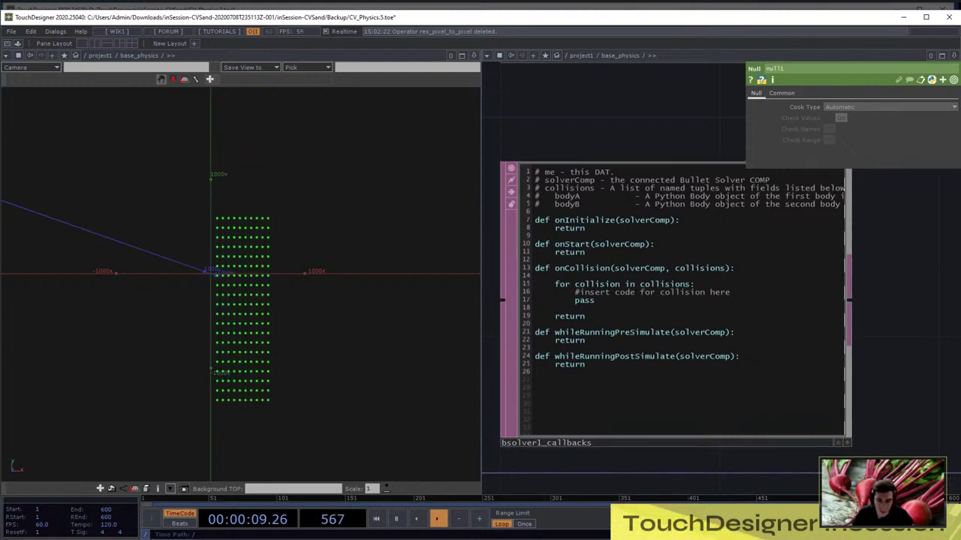
pyautogui.scroll(-8, 641, 324)
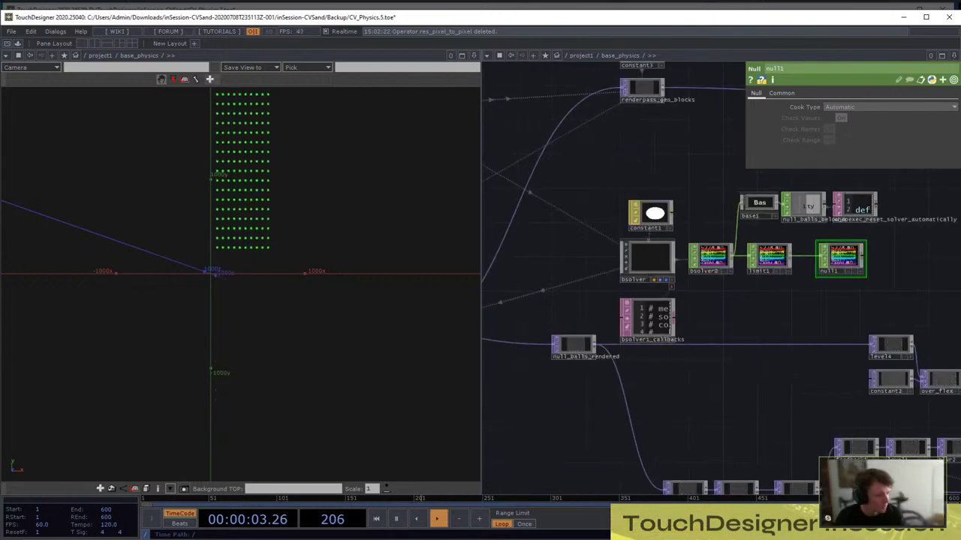
# Inspect the channels passing from bsolver2 through limit1 to null1
pyautogui.scroll(10, 811, 255)
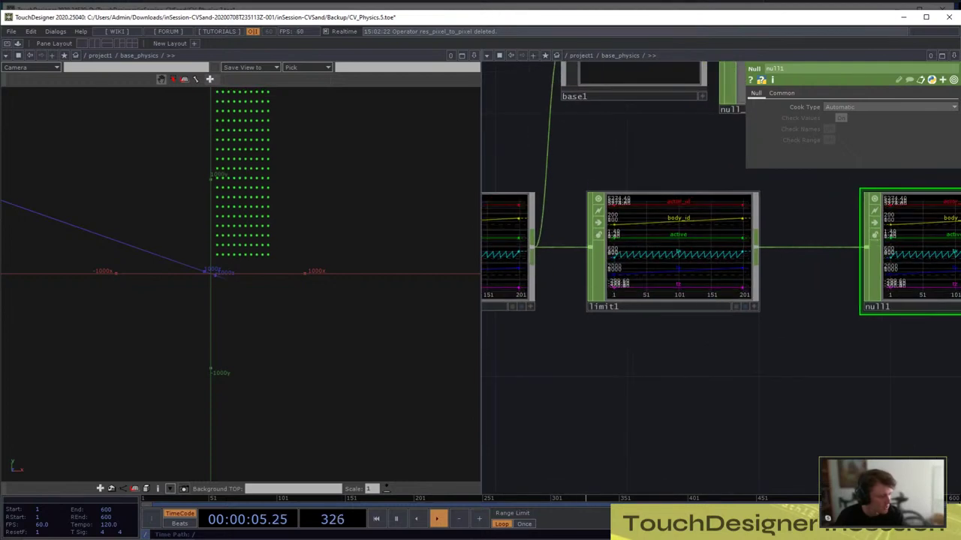
pyautogui.scroll(-4, 725, 258)
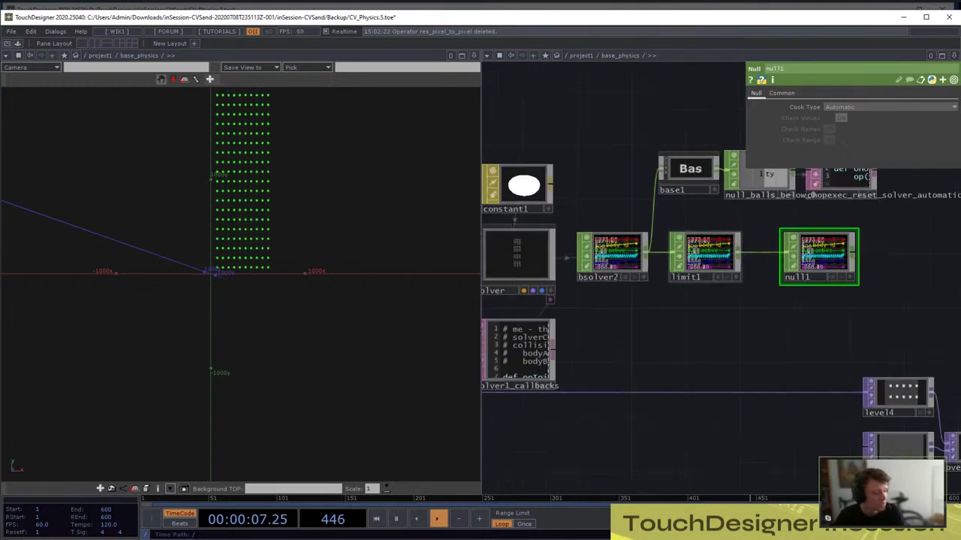
pyautogui.scroll(4, 718, 256)
pyautogui.scroll(-5, 721, 256)
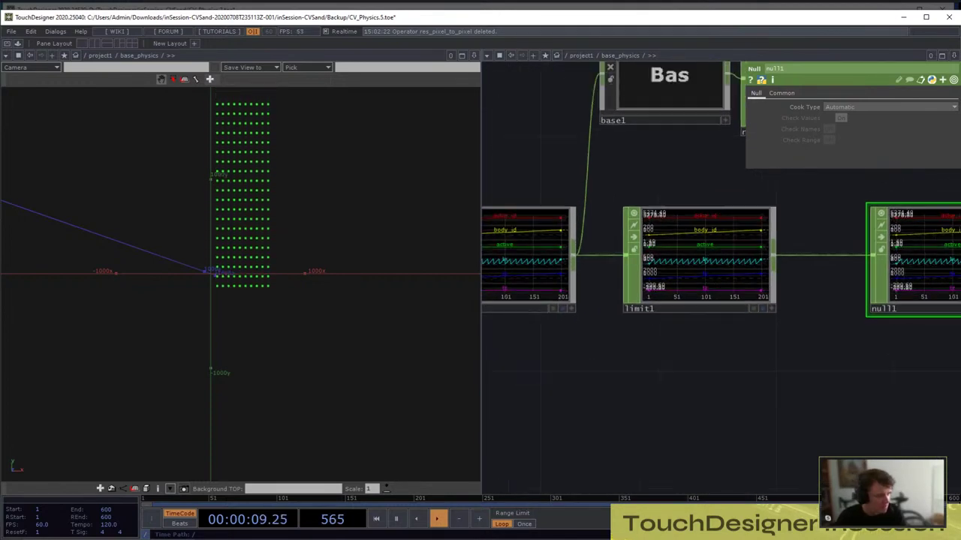
pyautogui.scroll(4, 721, 255)
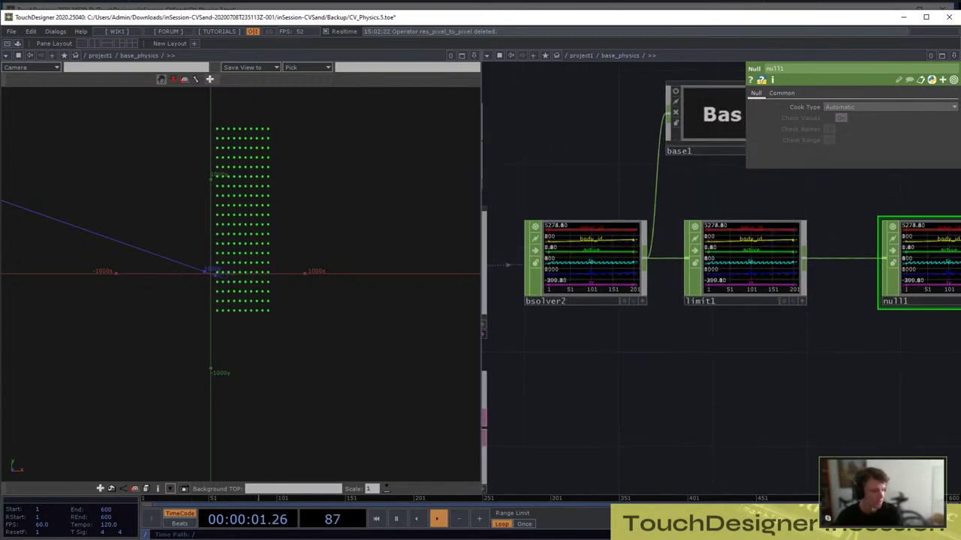
pyautogui.scroll(-5, 754, 308)
pyautogui.press('Tab')
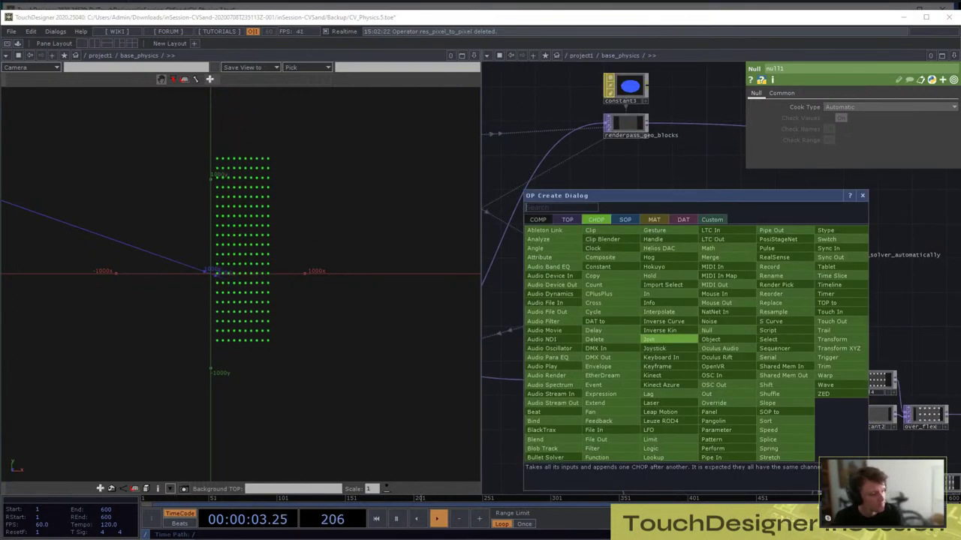
pyautogui.press('Escape')
# Enter bsolver and check the size, center, rows and columns of grid1, which feeds actor_balls
pyautogui.scroll(5, 626, 295)
pyautogui.scroll(5, 644, 300)
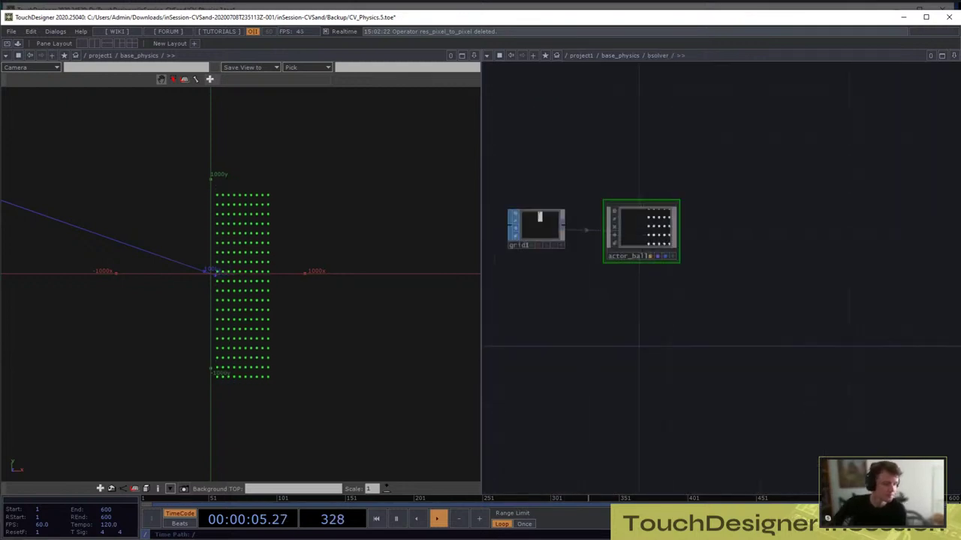
pyautogui.moveTo(706, 316); pyautogui.dragTo(666, 357)
pyautogui.press('p')
pyautogui.moveTo(525, 353); pyautogui.dragTo(592, 349)
pyautogui.scroll(4, 541, 272)
pyautogui.click(547, 269)
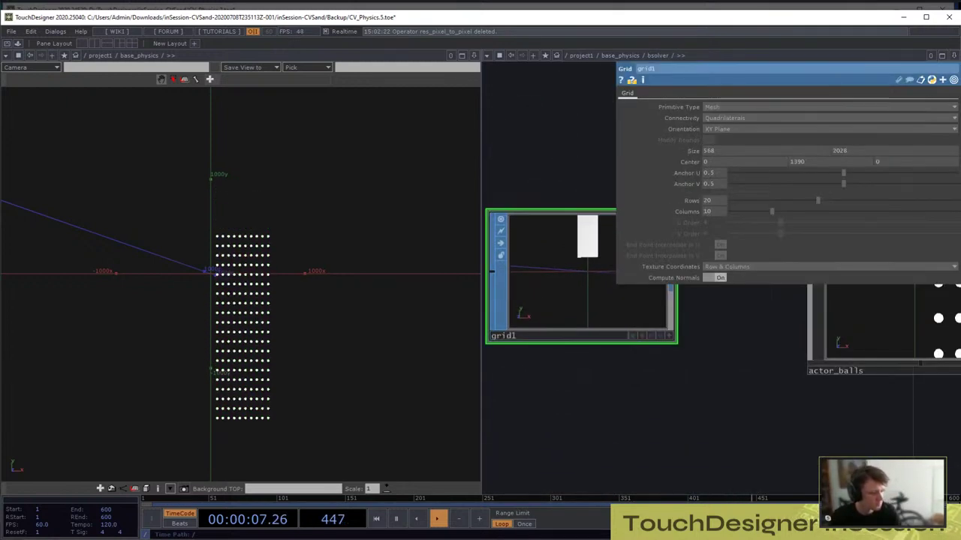
pyautogui.scroll(-3, 548, 269)
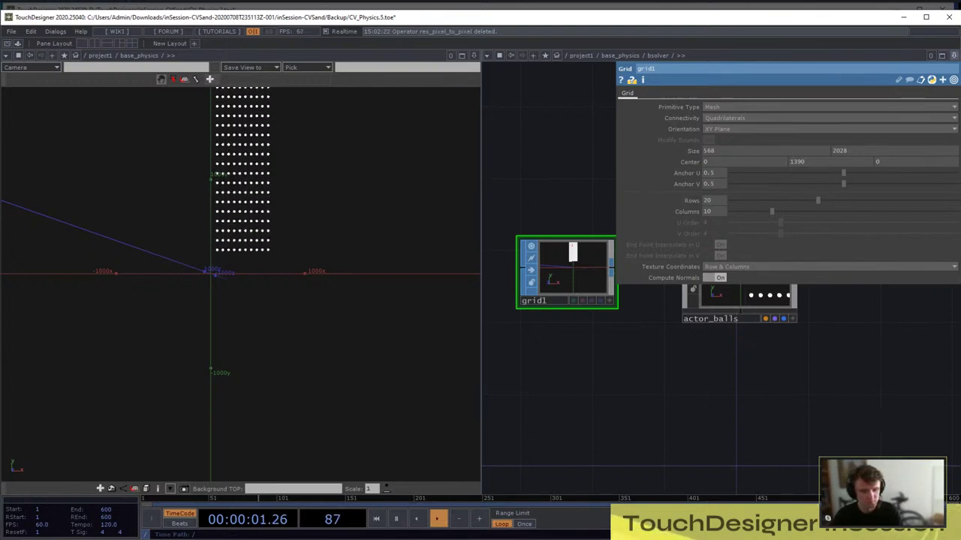
# Split the network pane into two stacked views, keeping grid1 inside bsolver in one and going up to base_physics in the other
pyautogui.click(953, 55)
pyautogui.click(886, 87)
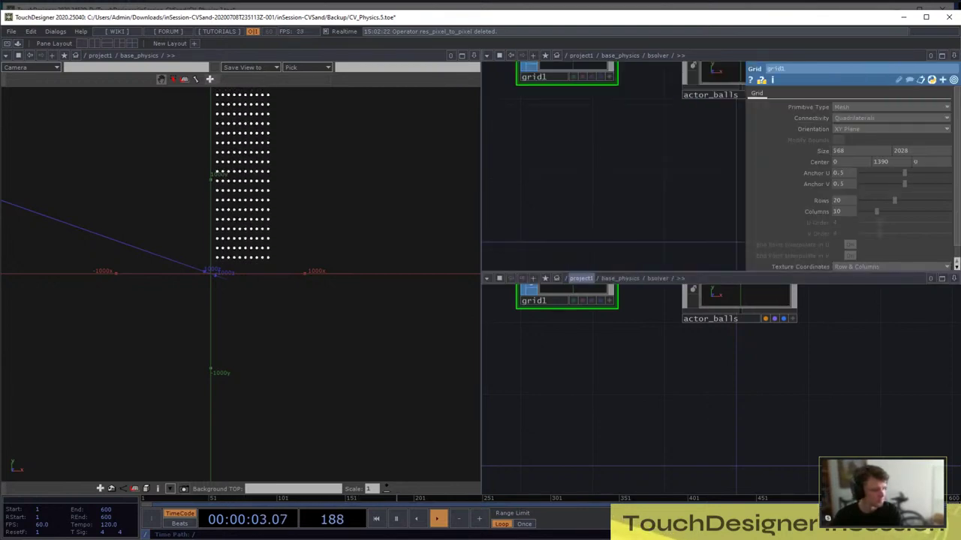
pyautogui.moveTo(638, 135); pyautogui.dragTo(644, 202)
pyautogui.scroll(-8, 616, 382)
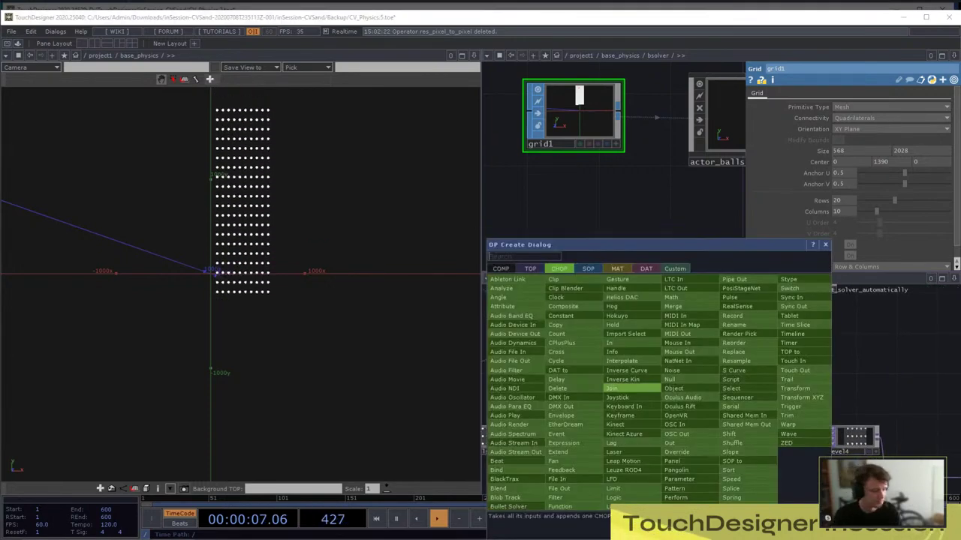
# Add a SOP to CHOP below limit1 in base_physics and assign grid1 from inside bsolver as its source
pyautogui.press('Tab')
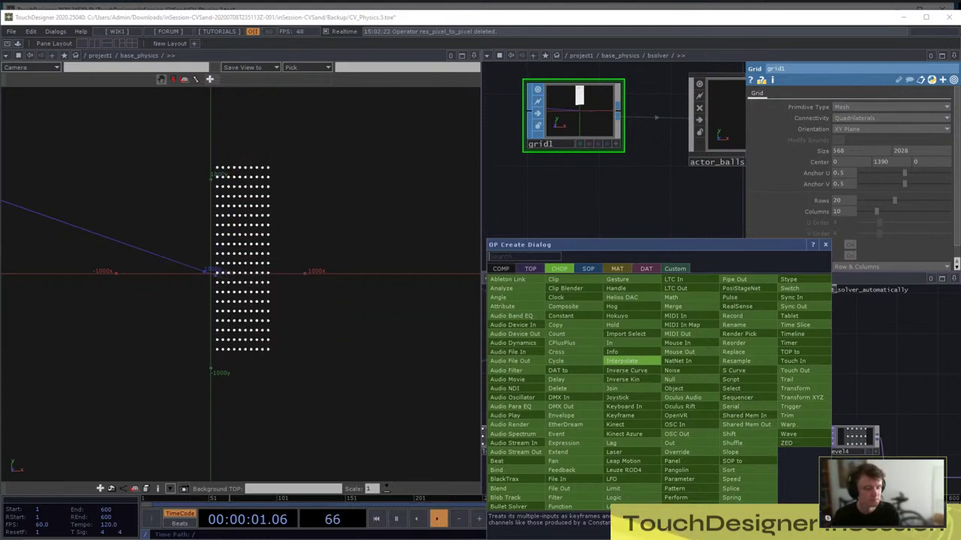
pyautogui.click(743, 461)
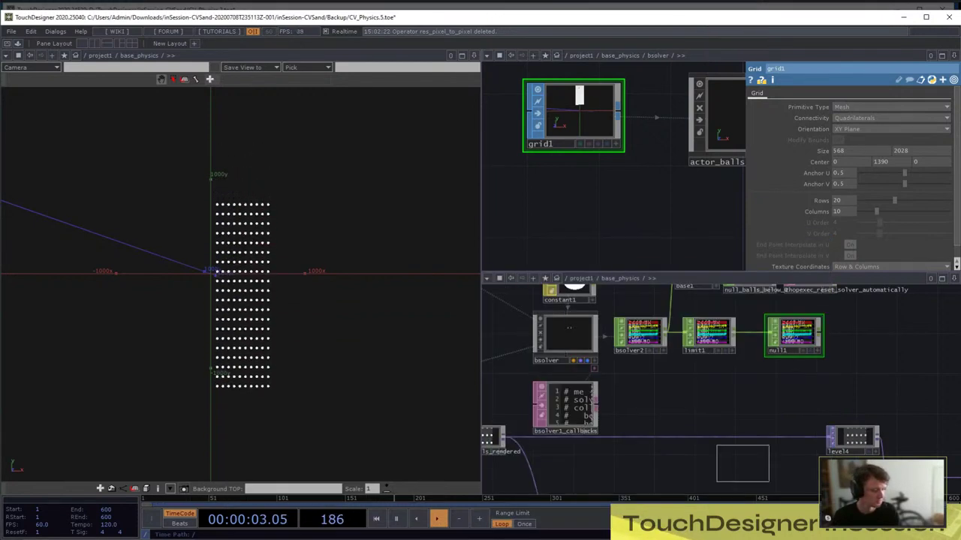
pyautogui.click(656, 398)
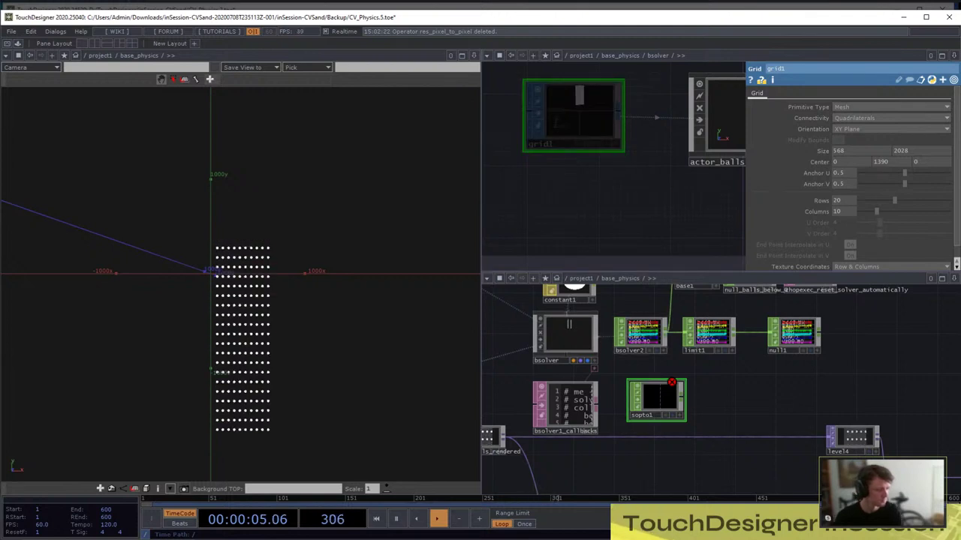
pyautogui.moveTo(573, 117); pyautogui.dragTo(661, 388)
pyautogui.click(660, 380)
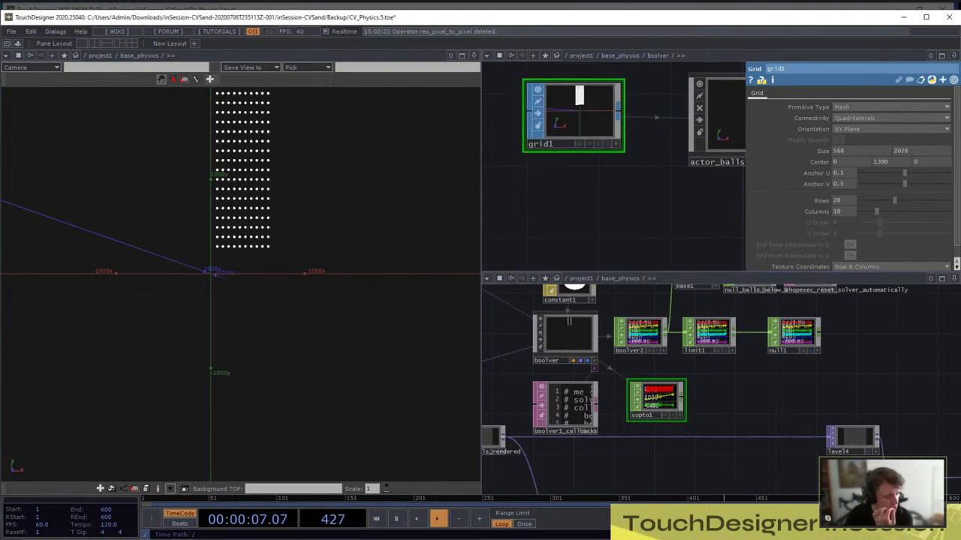
# Compare the tx, ty and tz channels of sopto1 with the channels coming out of bsolver2
pyautogui.scroll(5, 664, 402)
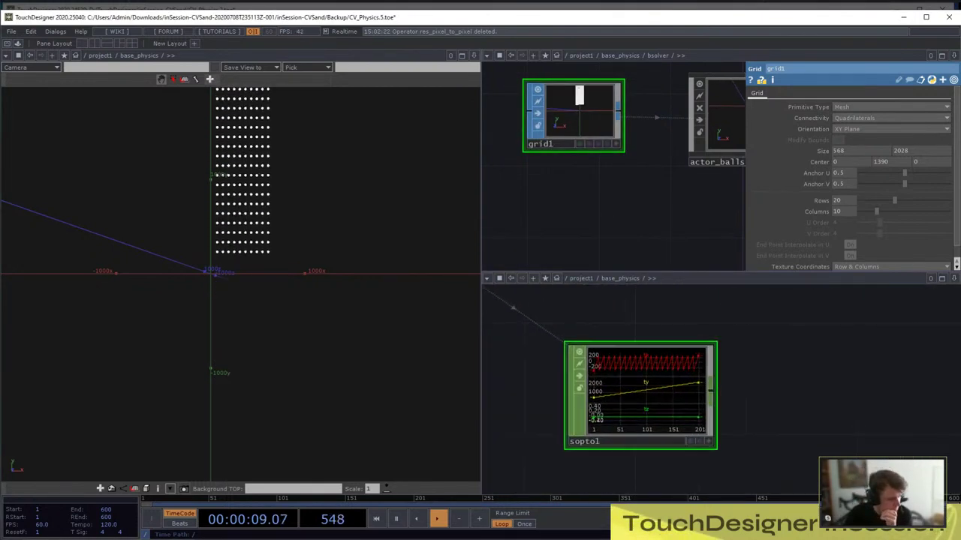
pyautogui.moveTo(751, 360); pyautogui.dragTo(742, 415)
pyautogui.scroll(-4, 724, 453)
pyautogui.scroll(7, 650, 353)
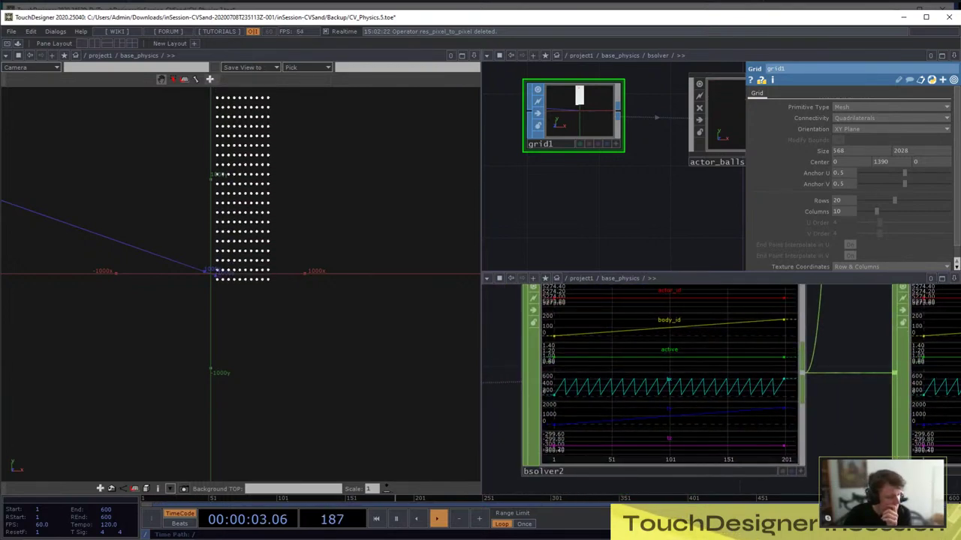
pyautogui.scroll(-4, 659, 353)
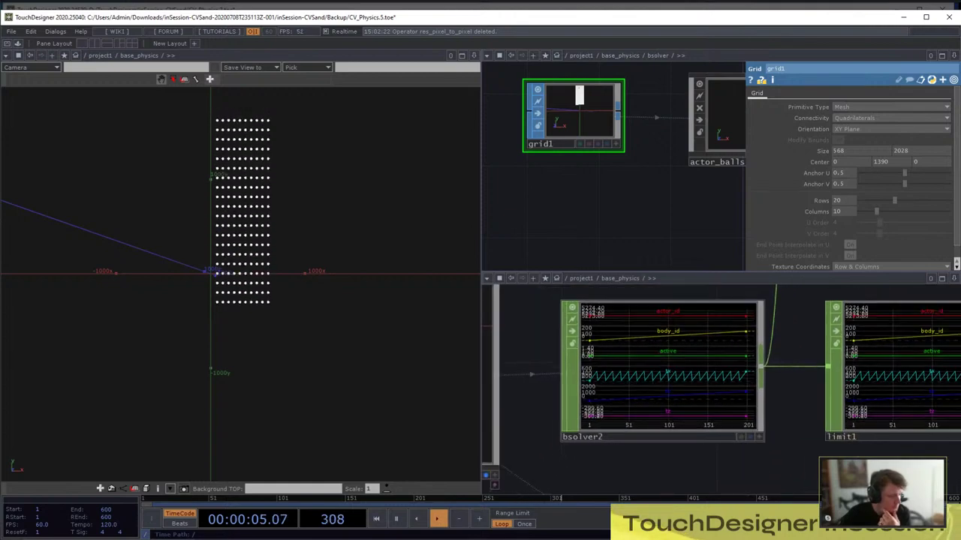
pyautogui.scroll(4, 664, 379)
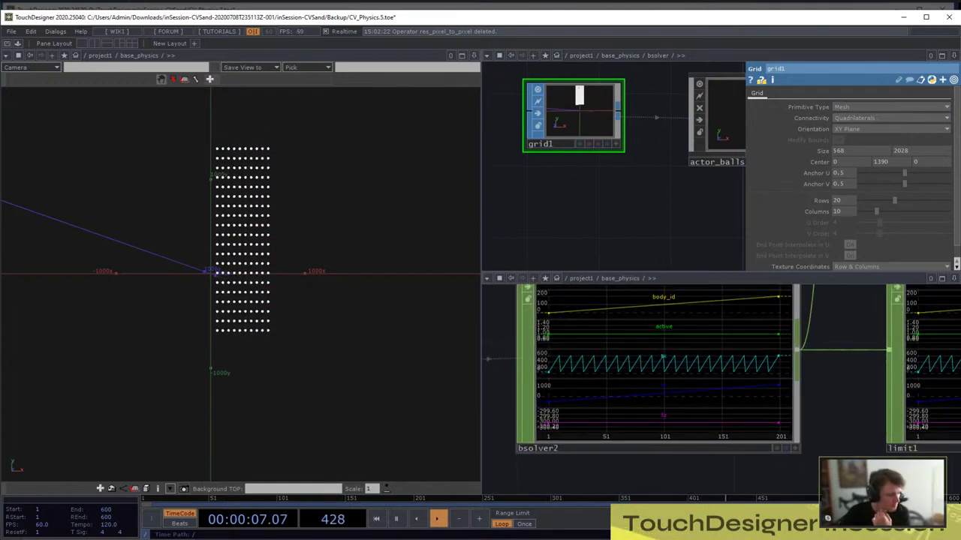
pyautogui.scroll(-1, 504, 361)
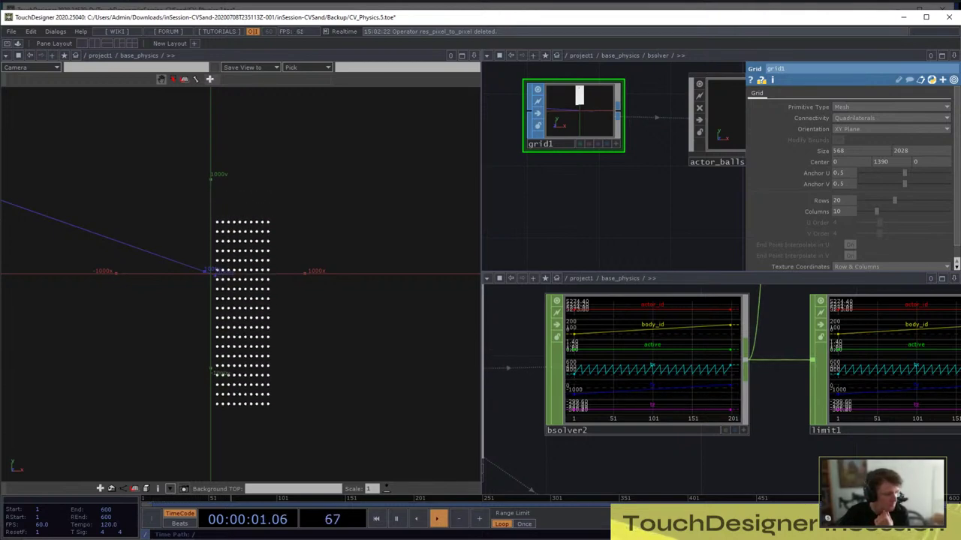
pyautogui.scroll(-3, 601, 337)
pyautogui.moveTo(758, 420); pyautogui.dragTo(732, 357)
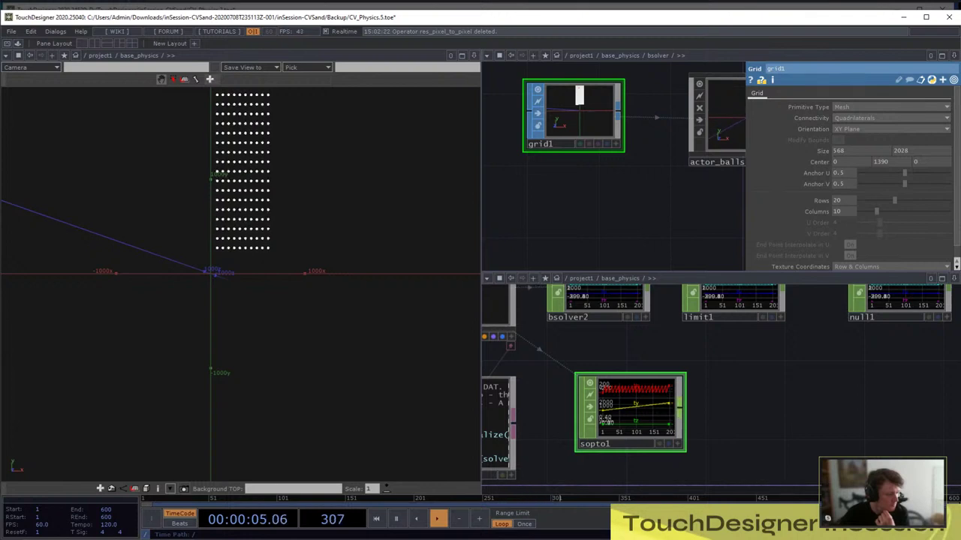
pyautogui.moveTo(548, 412); pyautogui.dragTo(504, 444)
pyautogui.scroll(-3, 510, 439)
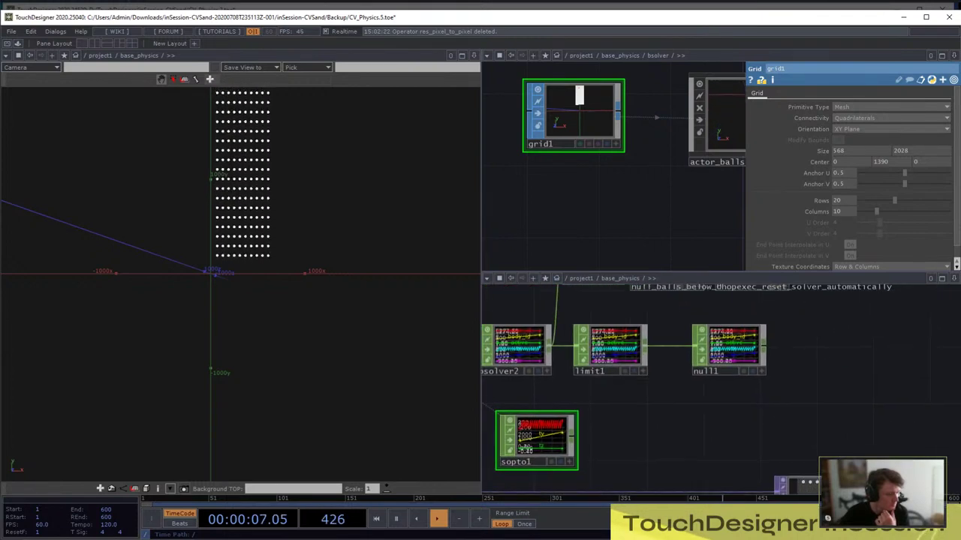
# Set limit1's type to Loop and restrict its scope to the ty channel
pyautogui.moveTo(611, 406); pyautogui.dragTo(680, 415)
pyautogui.click(679, 360)
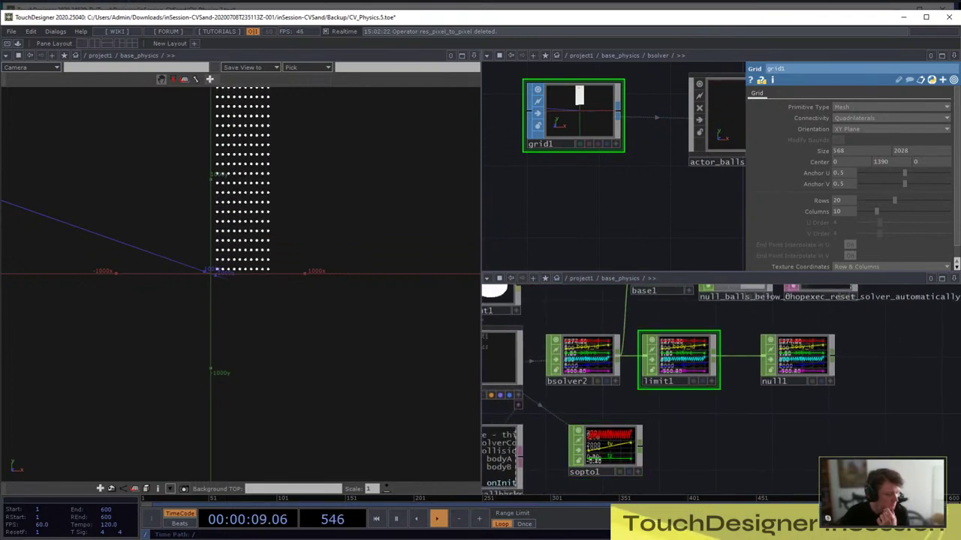
pyautogui.press('p')
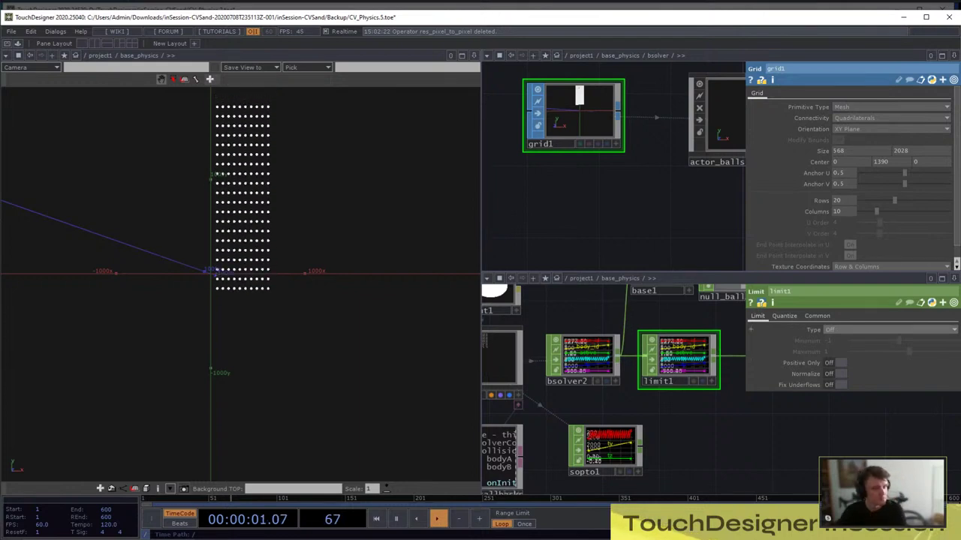
pyautogui.click(833, 329)
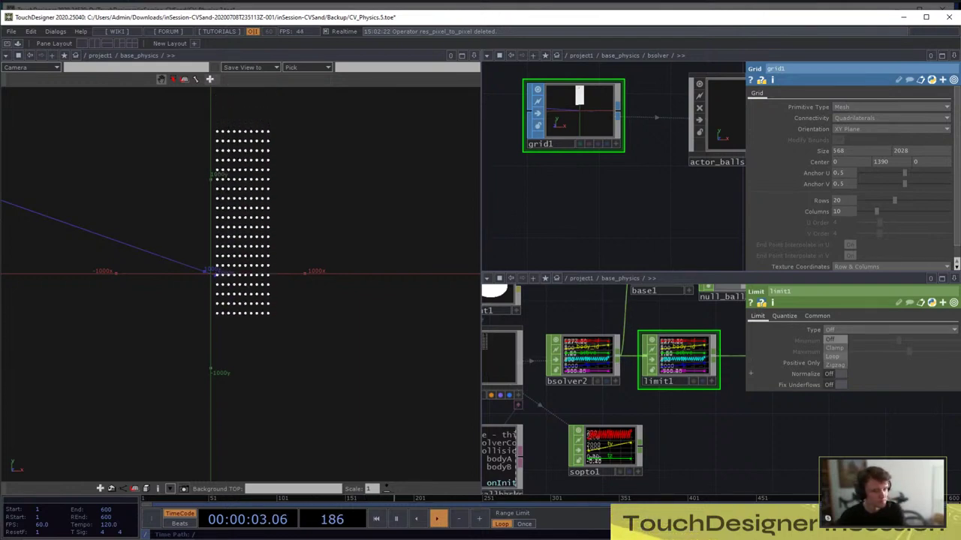
pyautogui.click(833, 357)
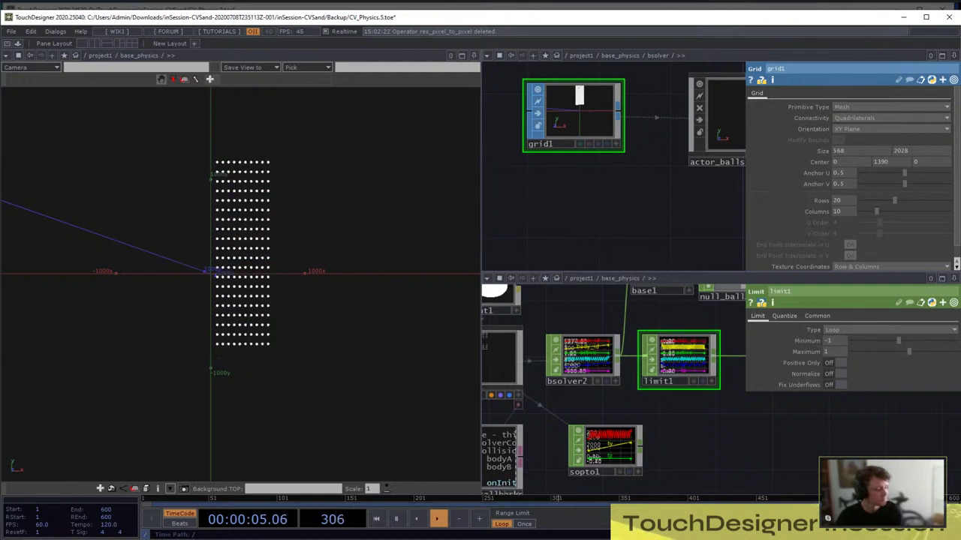
pyautogui.click(816, 315)
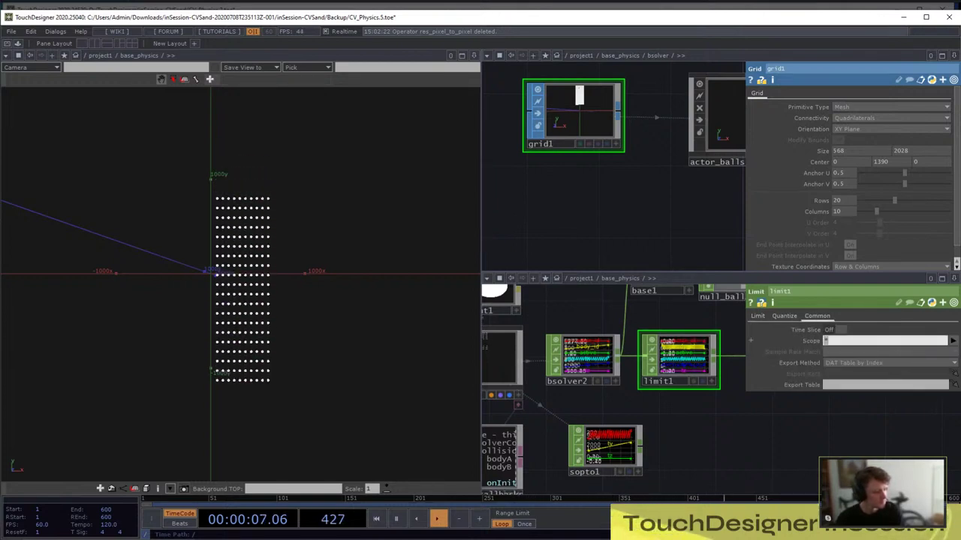
pyautogui.write('ty')
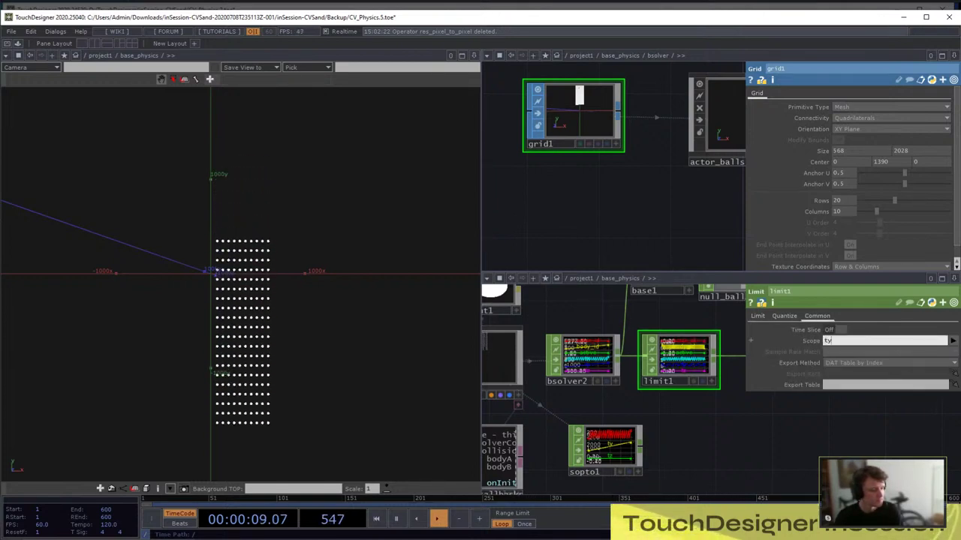
pyautogui.press('Return')
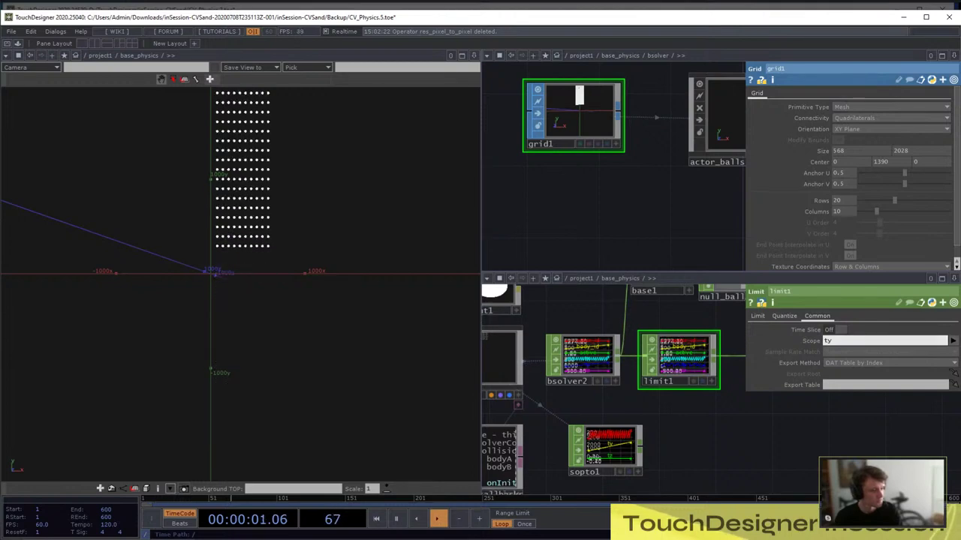
pyautogui.scroll(5, 680, 367)
pyautogui.scroll(-5, 716, 409)
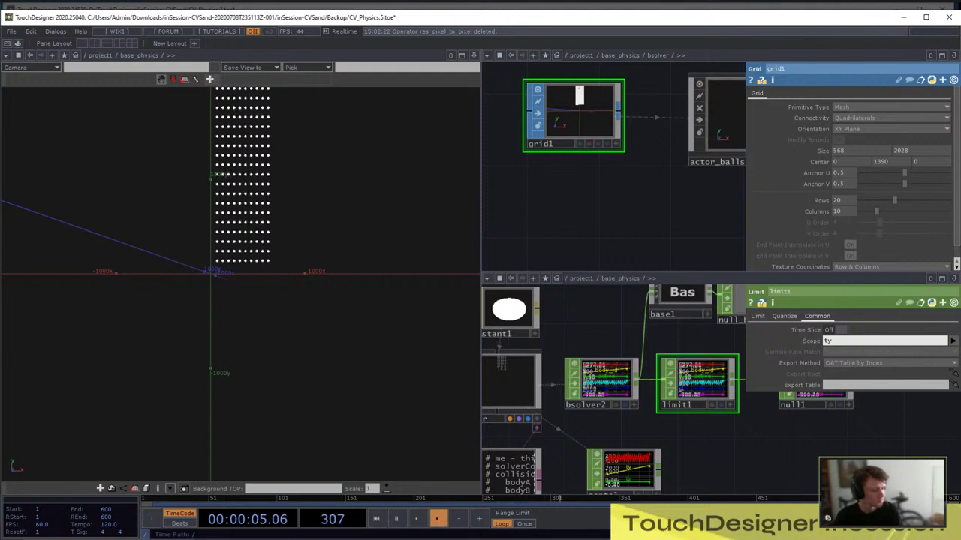
# Turn on Linear Velocity output for bsolver2 and check the velocity channels passing on to limit1
pyautogui.click(593, 386)
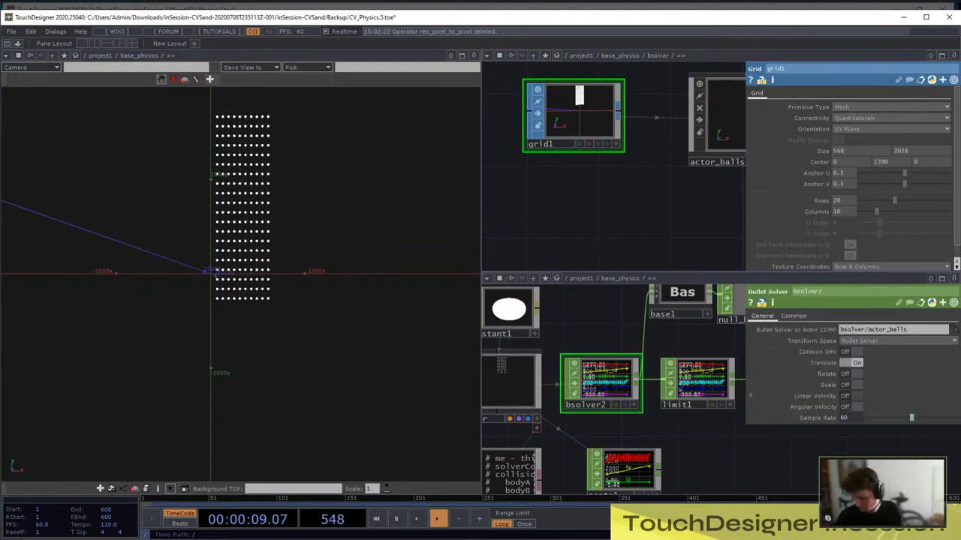
pyautogui.click(851, 395)
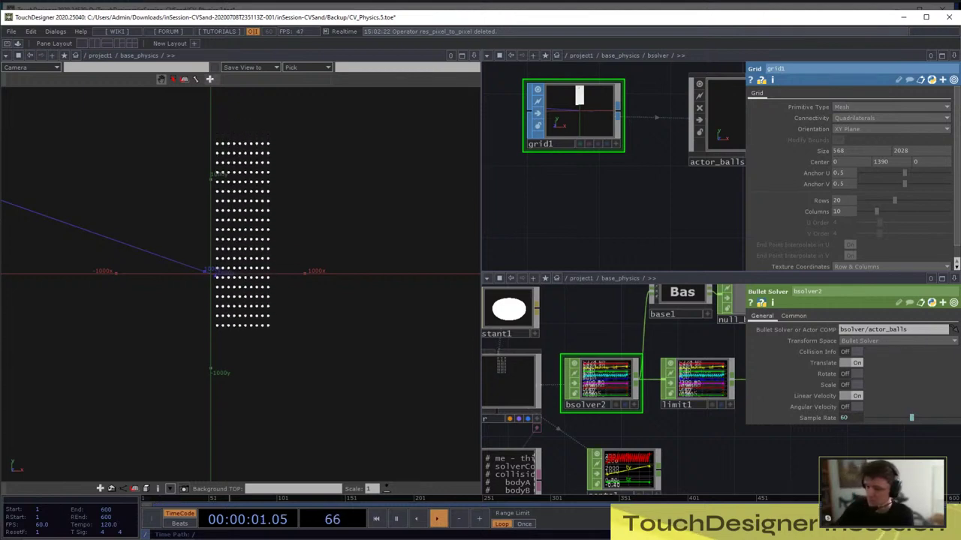
pyautogui.press('p')
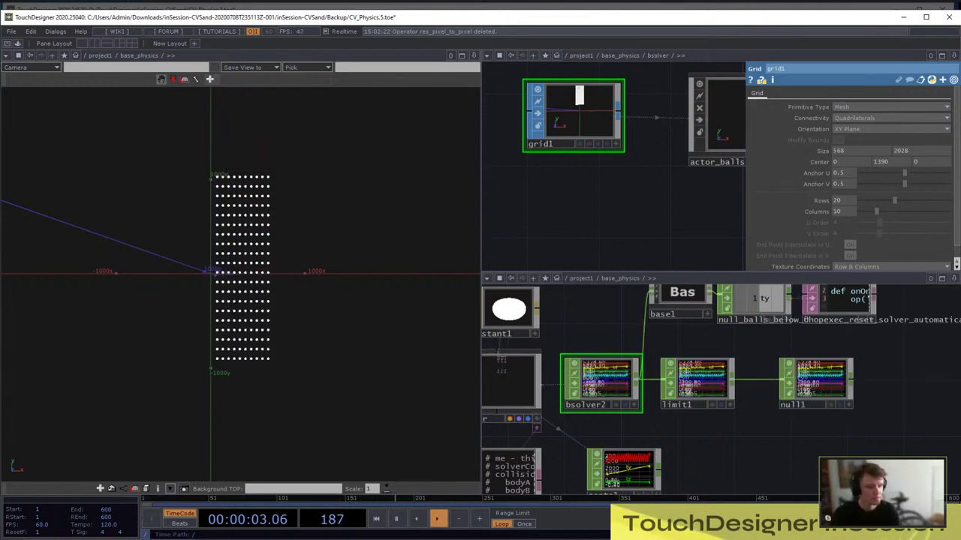
pyautogui.moveTo(721, 435); pyautogui.dragTo(746, 439)
pyautogui.scroll(3, 729, 395)
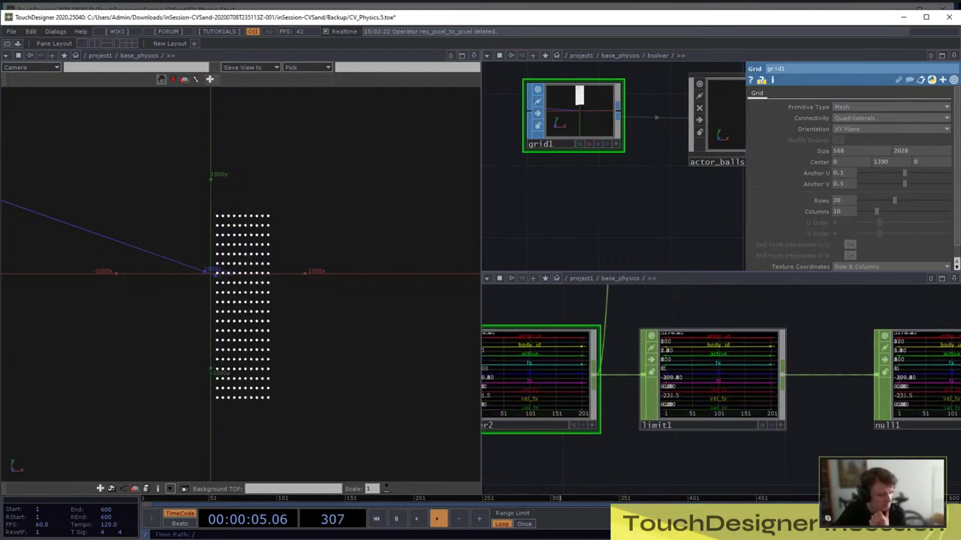
# Check limit1's quantize settings and set its loop range to a minimum of -10 and a maximum of 2300
pyautogui.click(730, 395)
pyautogui.press('p')
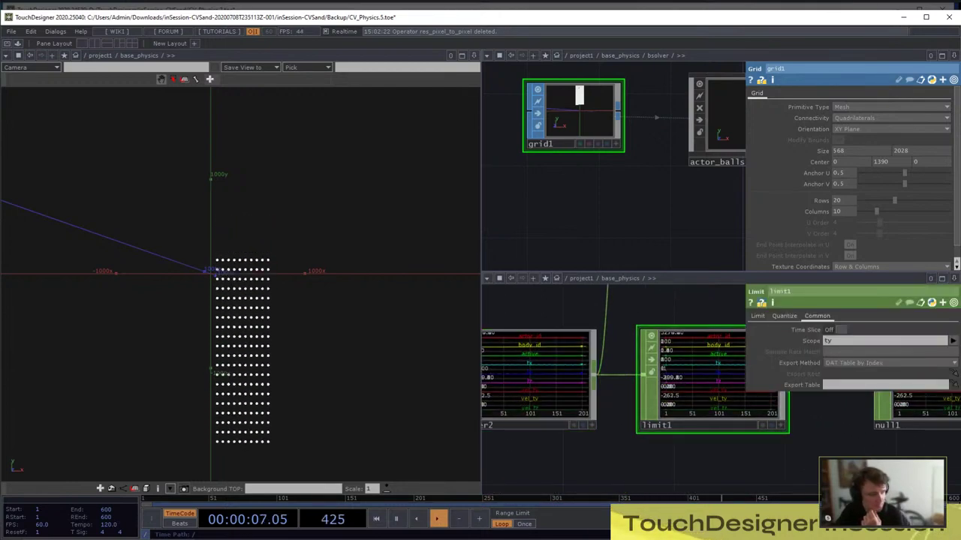
pyautogui.click(783, 315)
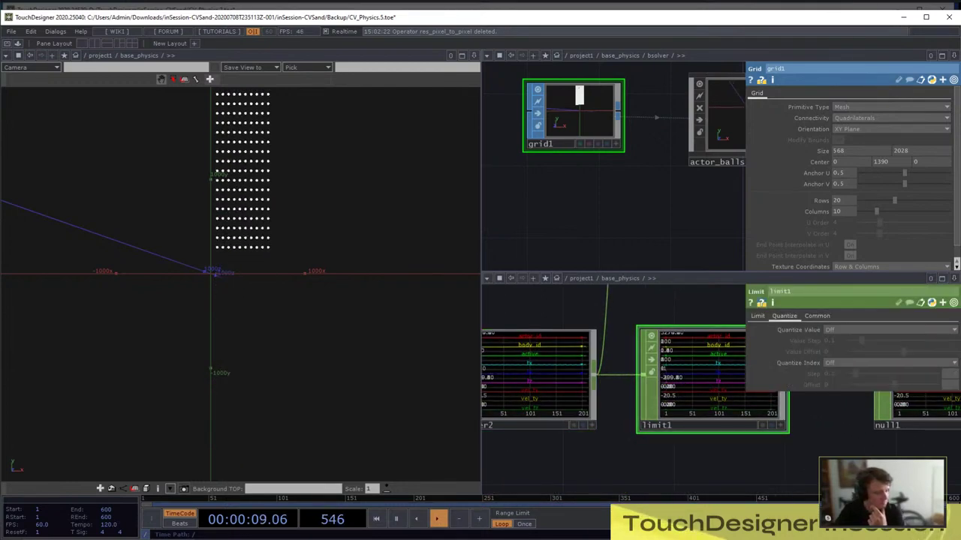
pyautogui.scroll(-6, 723, 388)
pyautogui.scroll(6, 678, 387)
pyautogui.middleClick(668, 386)
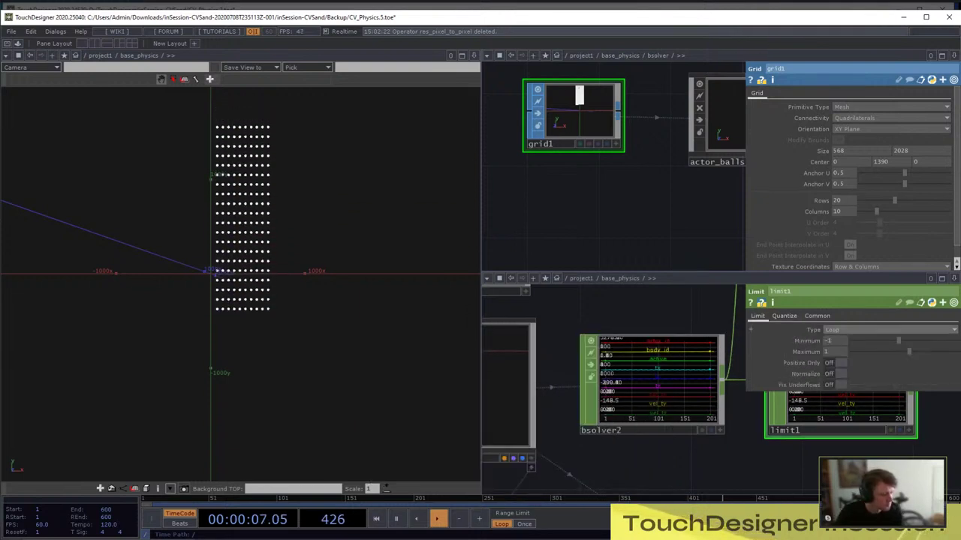
pyautogui.click(757, 315)
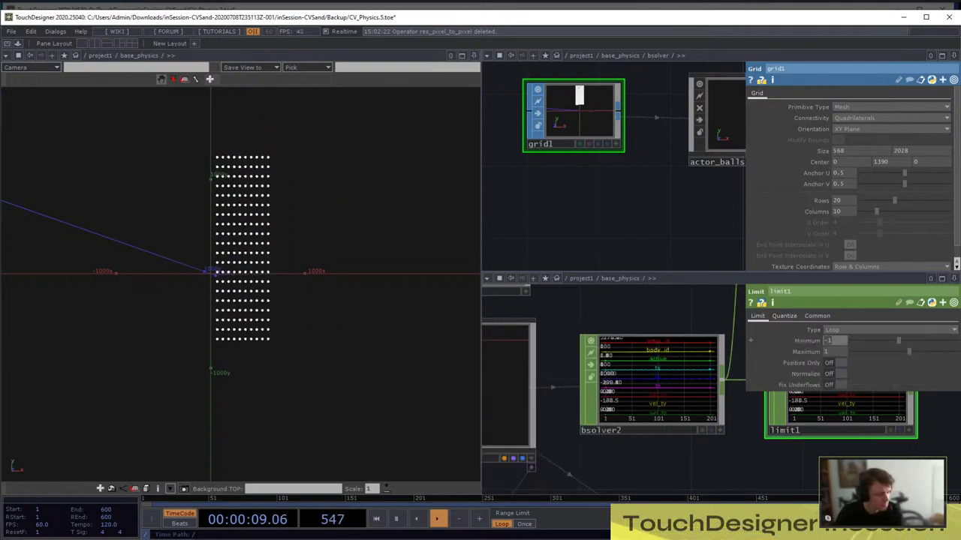
pyautogui.write('-10')
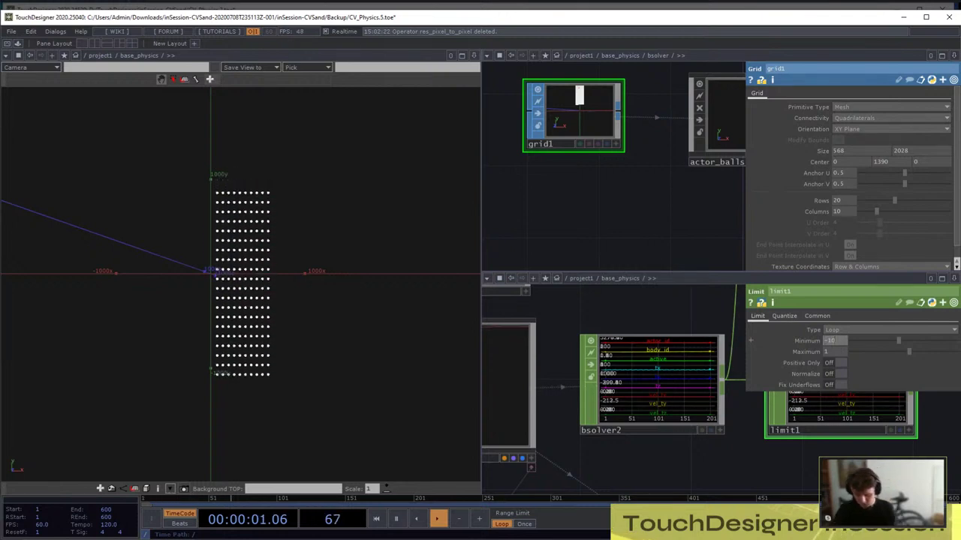
pyautogui.press('Tab')
pyautogui.write('2300')
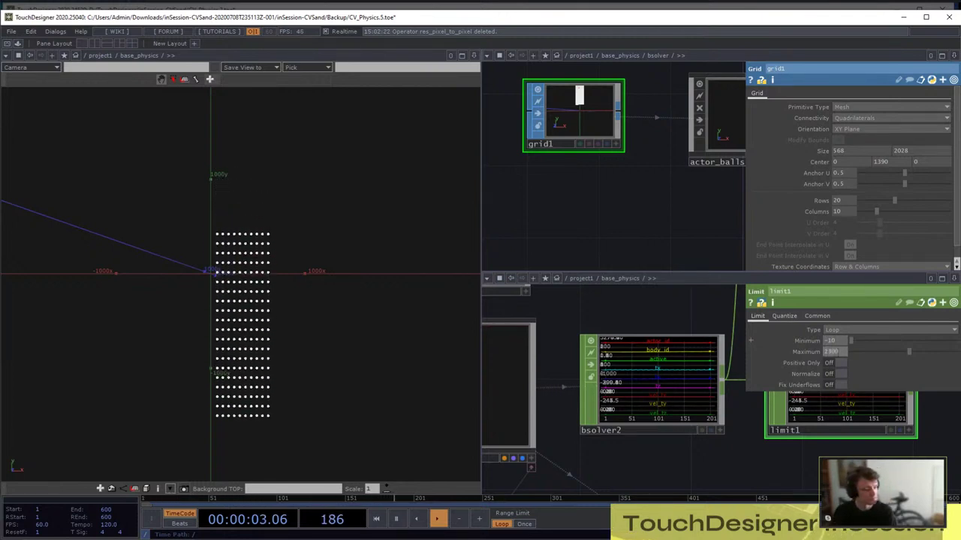
pyautogui.press('Return')
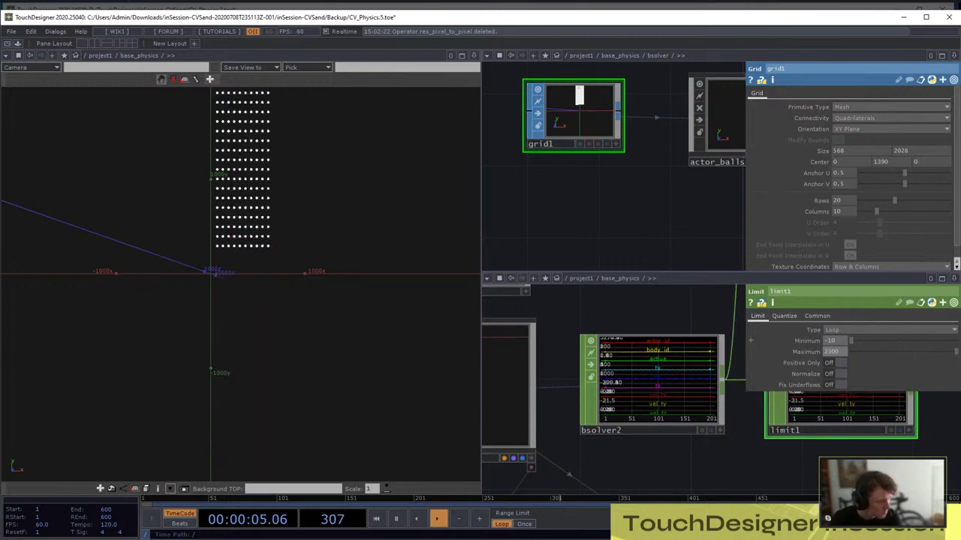
# Review the parameters of bsolver2 and of the bsolver component that drives it
pyautogui.click(632, 397)
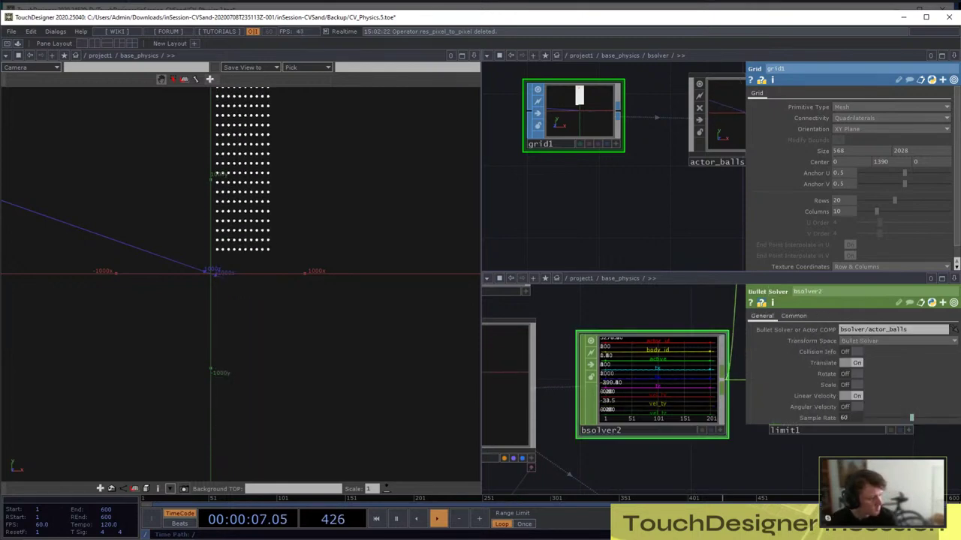
pyautogui.scroll(-6, 632, 398)
pyautogui.scroll(-2, 630, 395)
pyautogui.scroll(4, 693, 412)
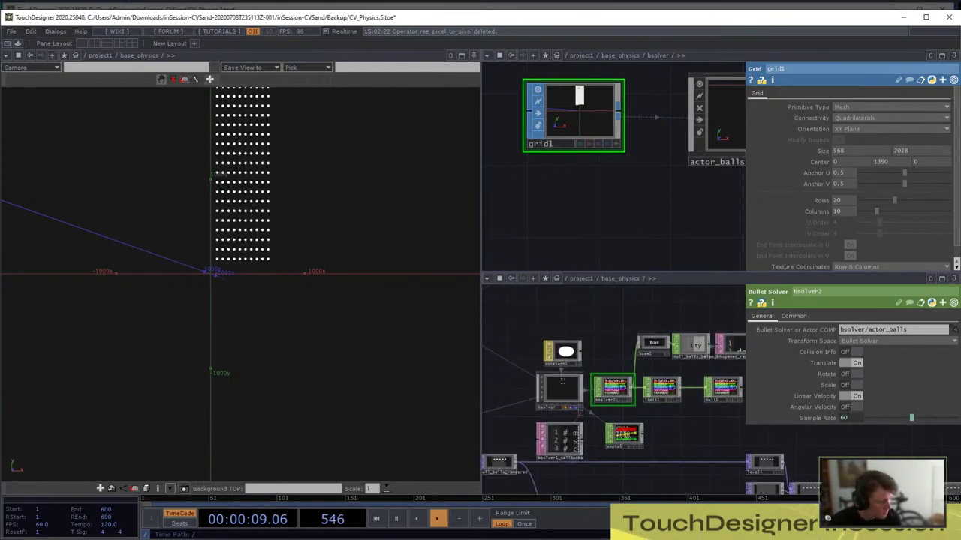
pyautogui.click(560, 389)
pyautogui.moveTo(675, 428); pyautogui.dragTo(634, 420)
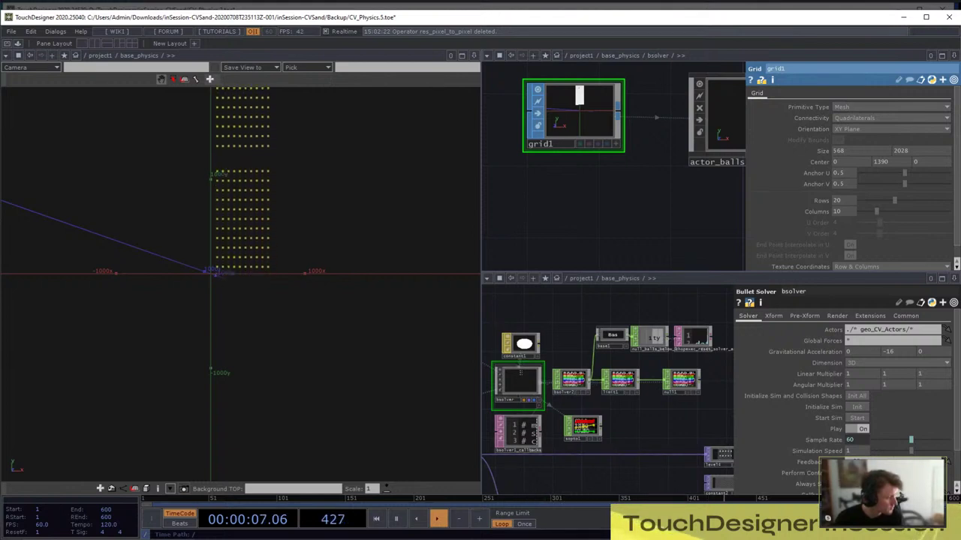
# Move null1 farther along the chain and insert a Limit CHOP between limit1 and null1
pyautogui.moveTo(646, 428); pyautogui.dragTo(630, 425)
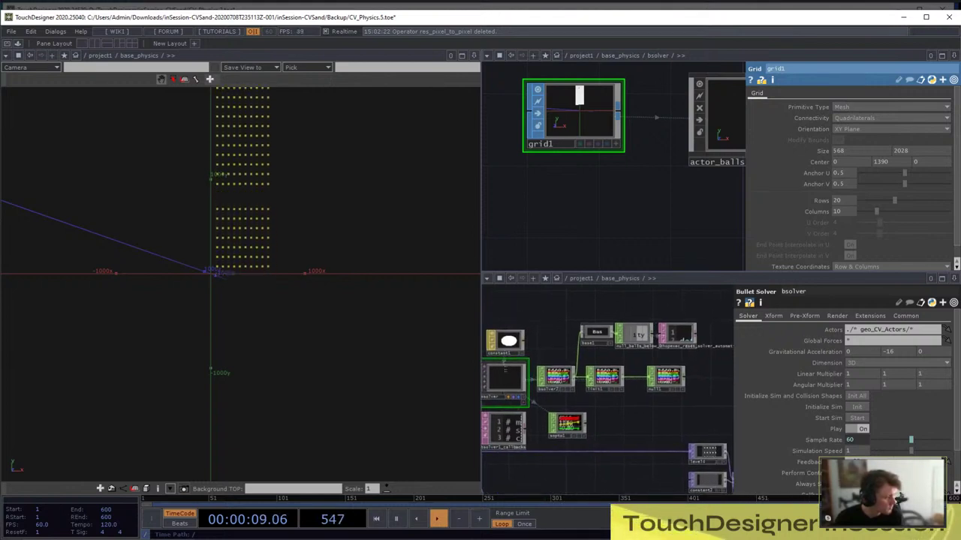
pyautogui.moveTo(505, 369); pyautogui.dragTo(470, 369, button='middle')
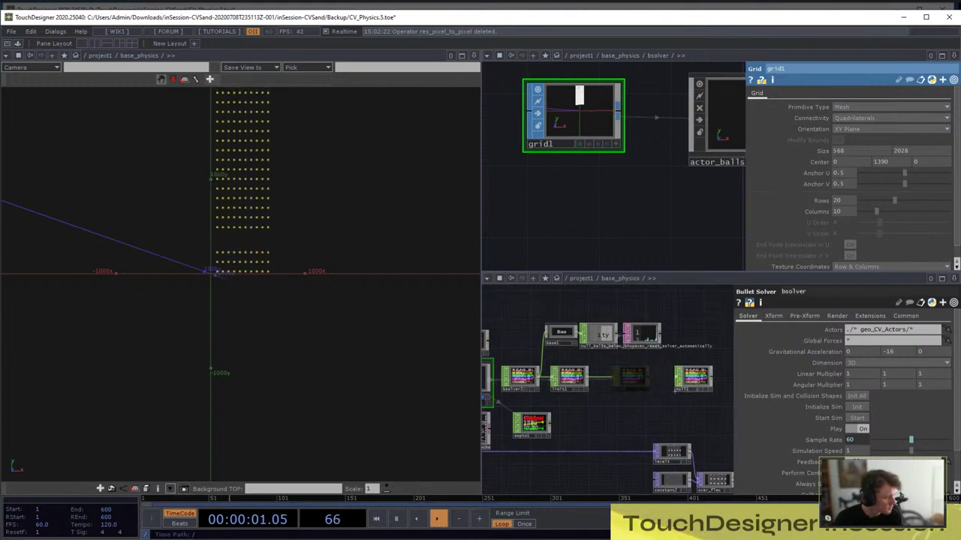
pyautogui.press('Delete')
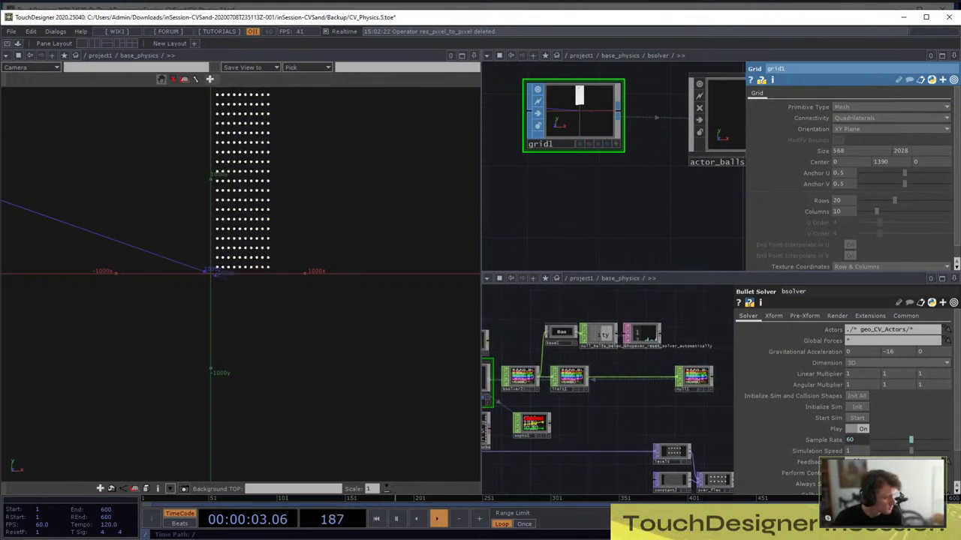
pyautogui.press('Tab')
pyautogui.write('l')
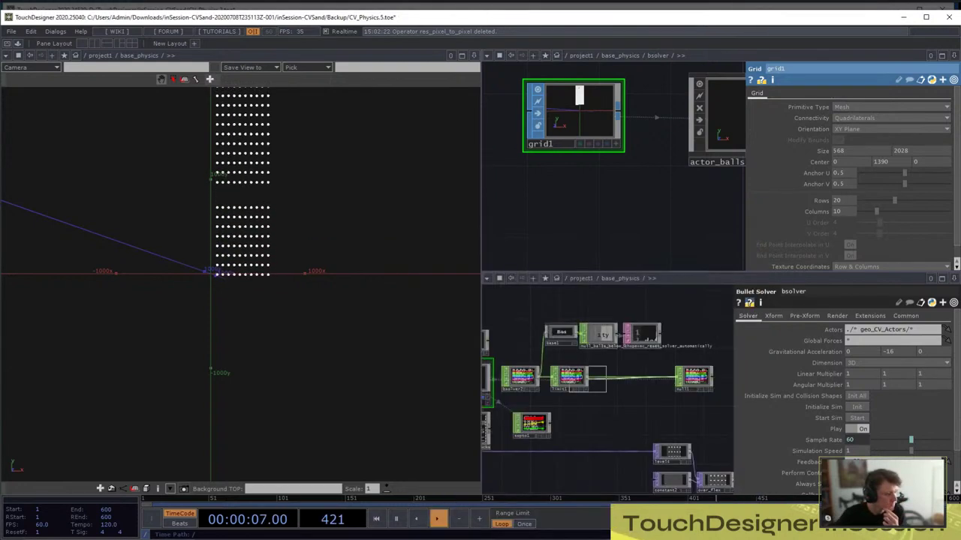
pyautogui.press('Return')
pyautogui.click(622, 384)
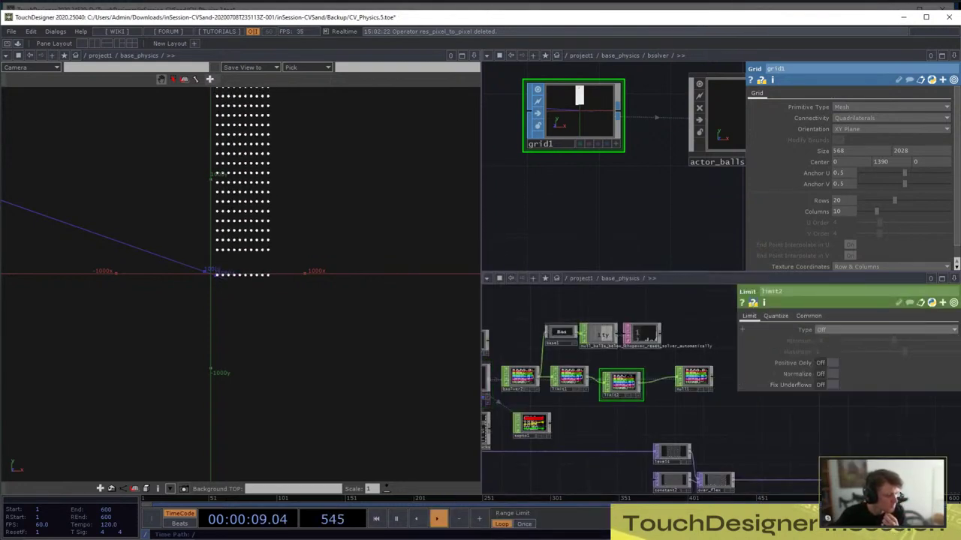
# Restrict limit2's scope to vel* and set it to Clamp with a minimum of -100 and a maximum of 100
pyautogui.click(953, 340)
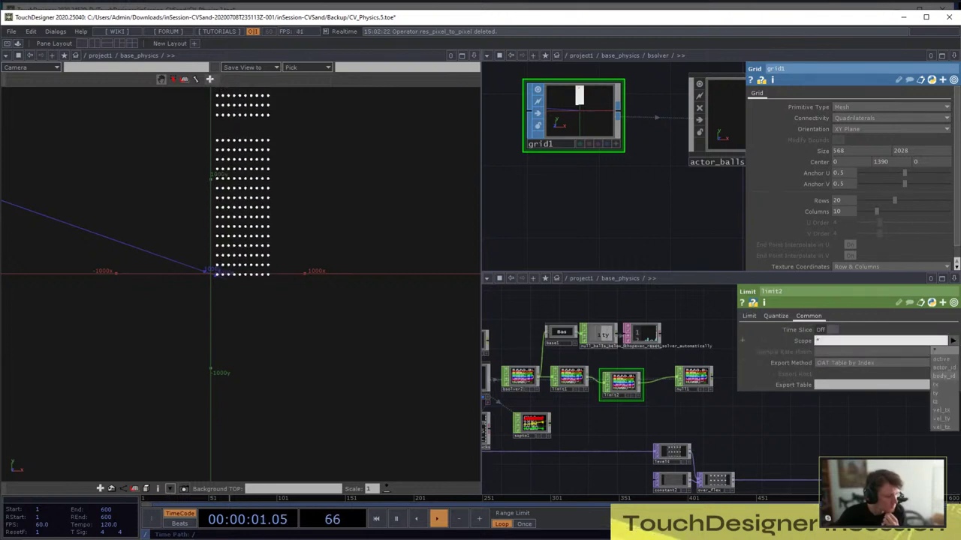
pyautogui.click(941, 410)
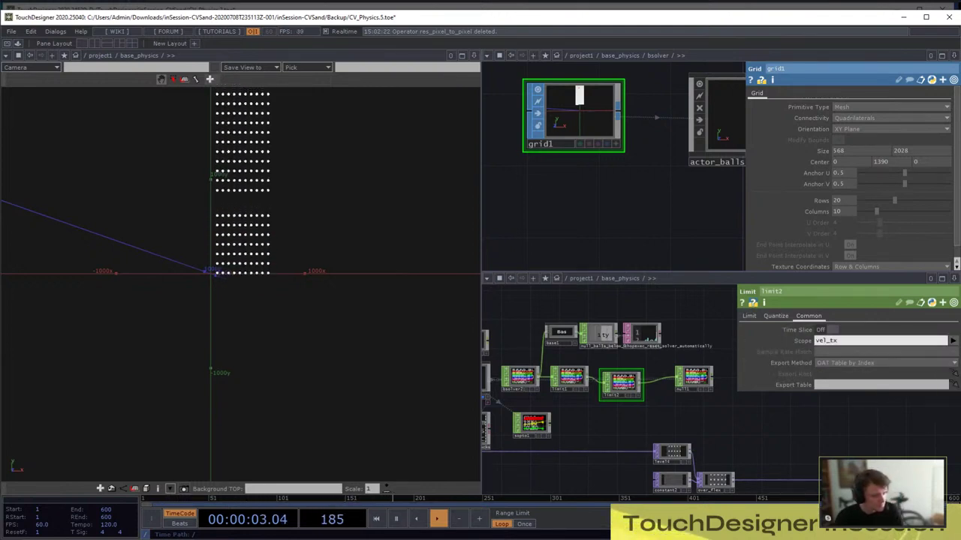
pyautogui.click(837, 340)
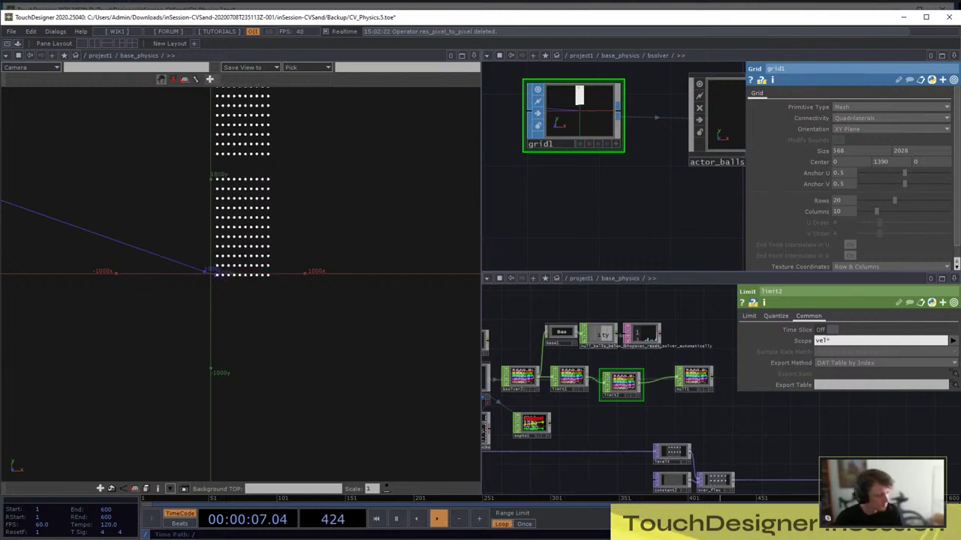
pyautogui.click(748, 315)
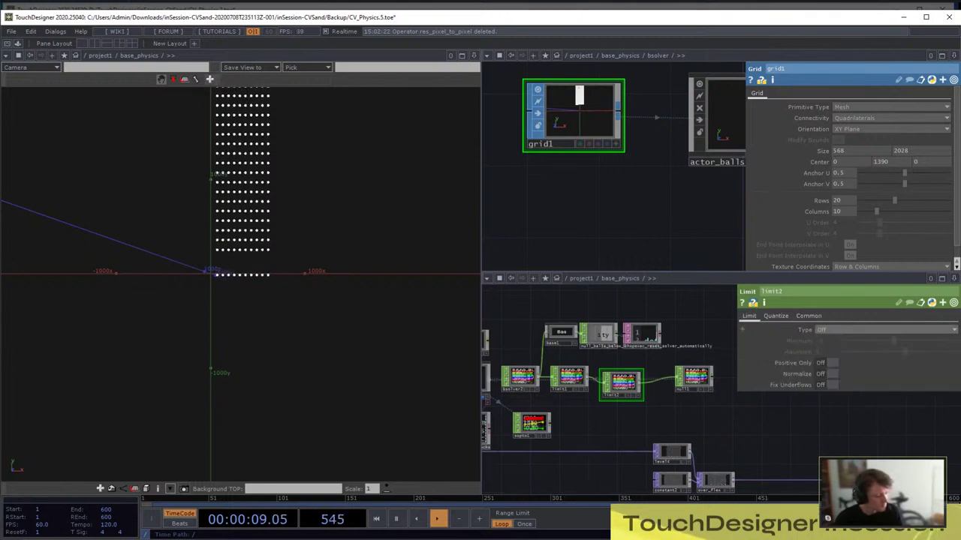
pyautogui.click(832, 330)
pyautogui.click(826, 348)
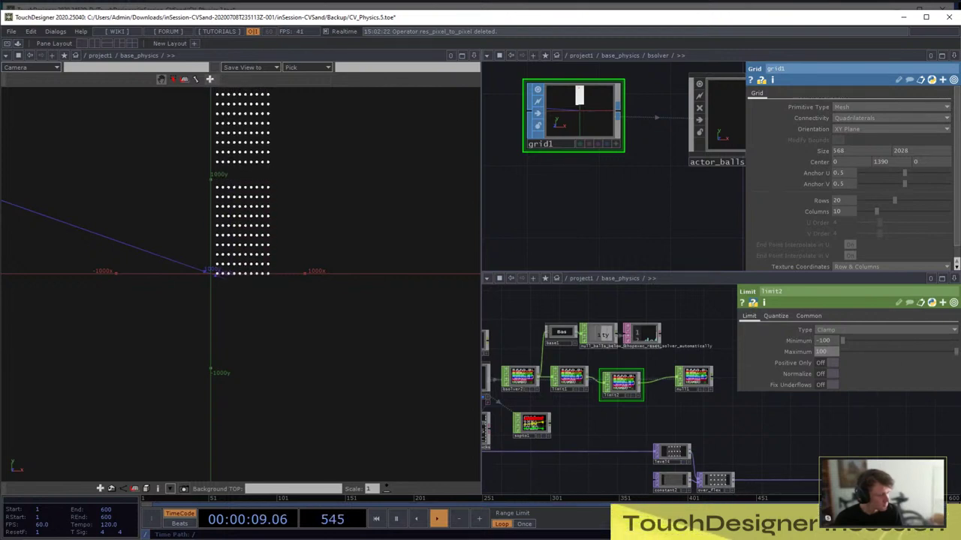
pyautogui.moveTo(621, 385); pyautogui.dragTo(632, 377)
# Branch a Logic CHOP off bsolver2, place it below limit1 and turn off its Time Slice
pyautogui.scroll(-3, 704, 359)
pyautogui.scroll(5, 666, 397)
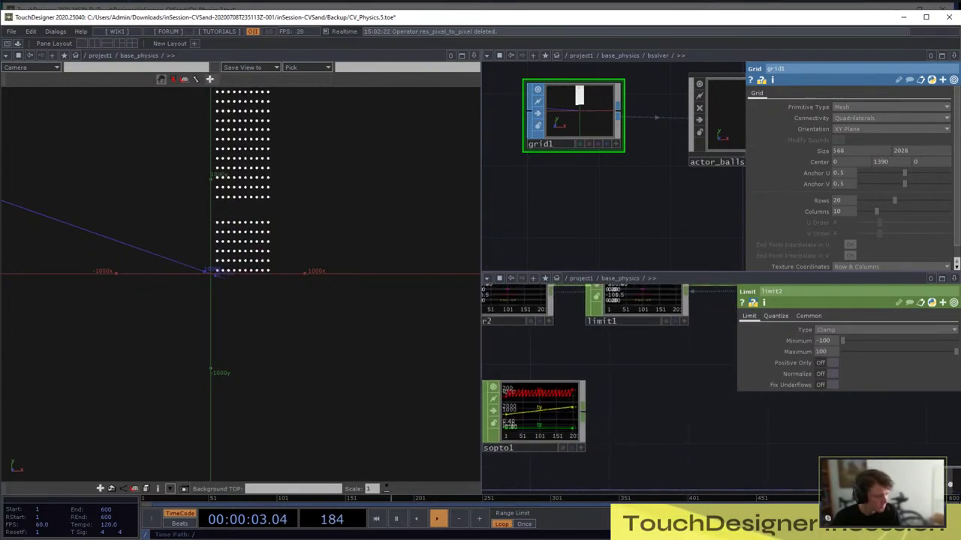
pyautogui.moveTo(667, 397); pyautogui.dragTo(643, 405)
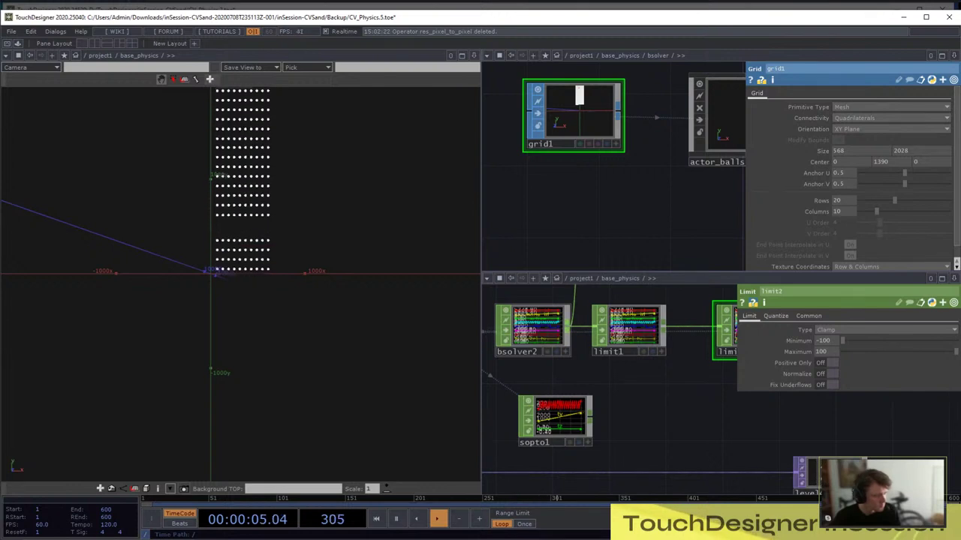
pyautogui.press('Tab')
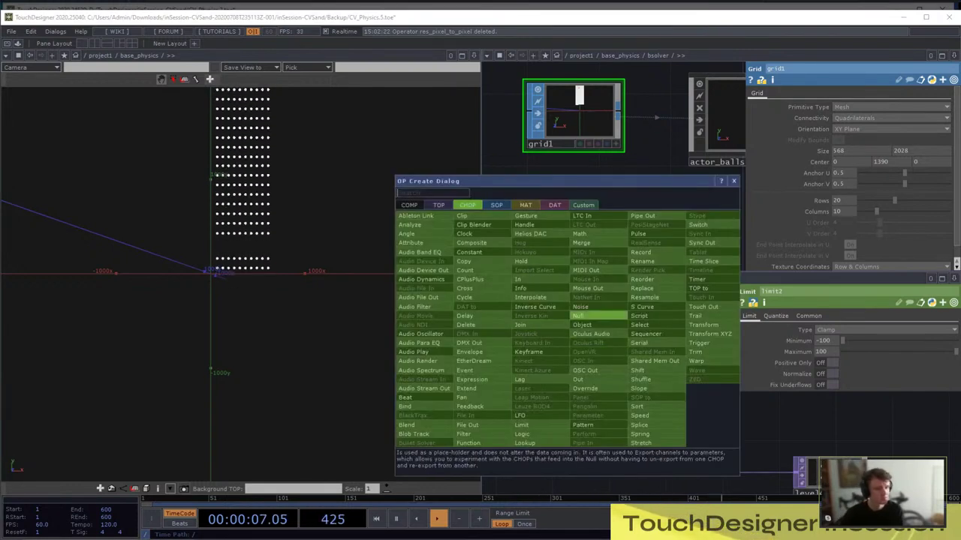
pyautogui.write('logic')
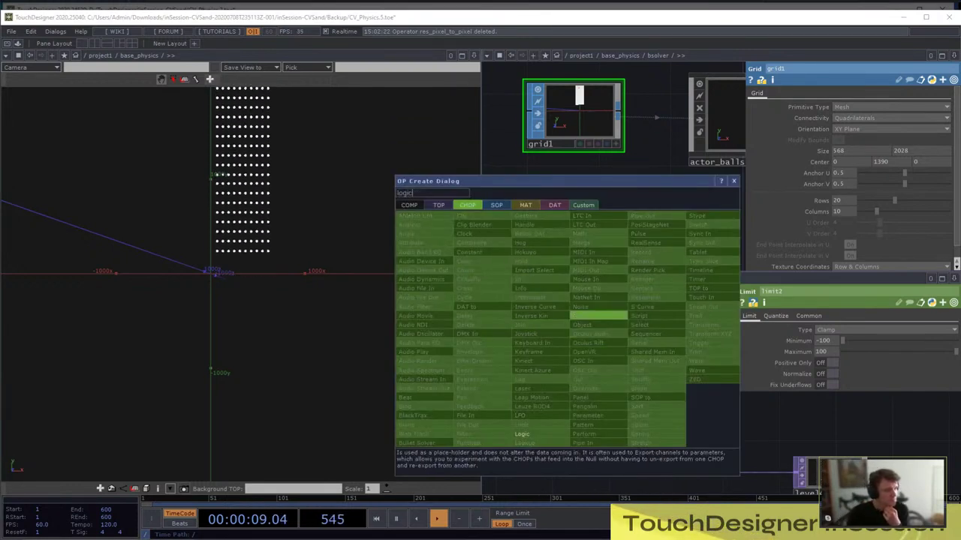
pyautogui.click(534, 434)
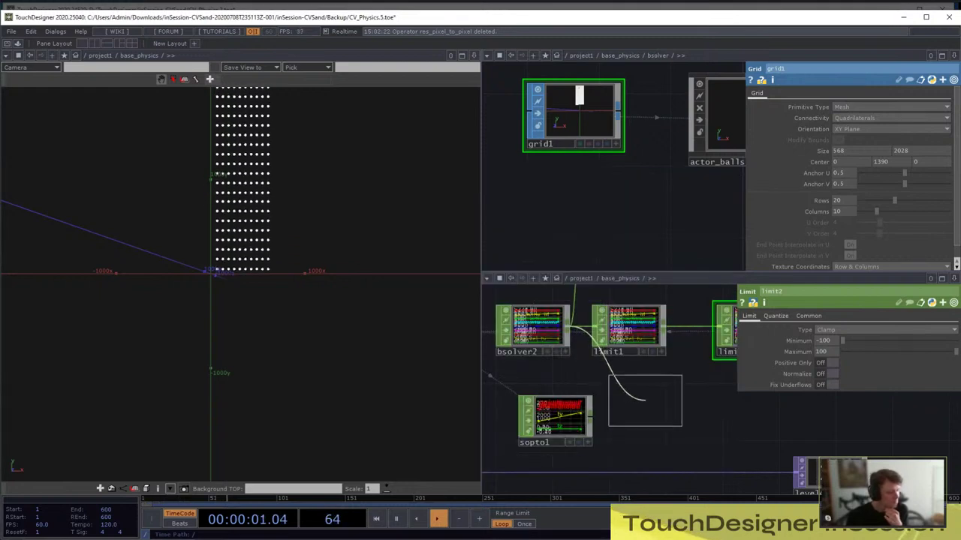
pyautogui.click(645, 400)
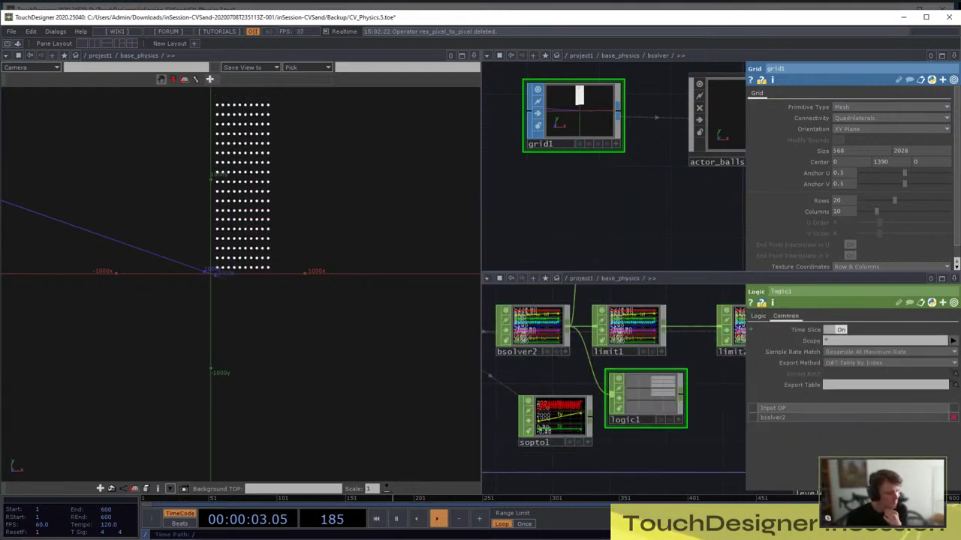
pyautogui.click(834, 329)
# Restrict logic1's scope to the ty channel and check its input conversion settings
pyautogui.scroll(3, 620, 417)
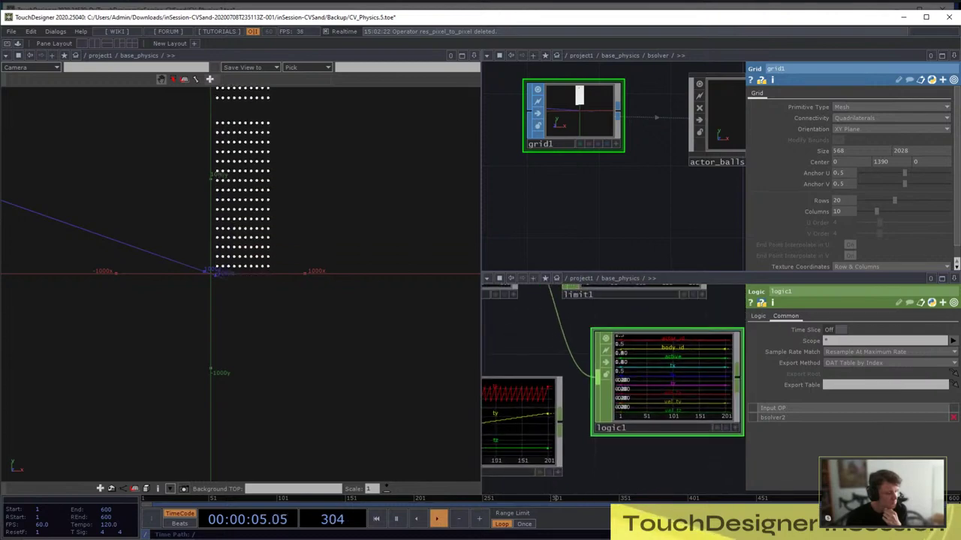
pyautogui.scroll(3, 677, 403)
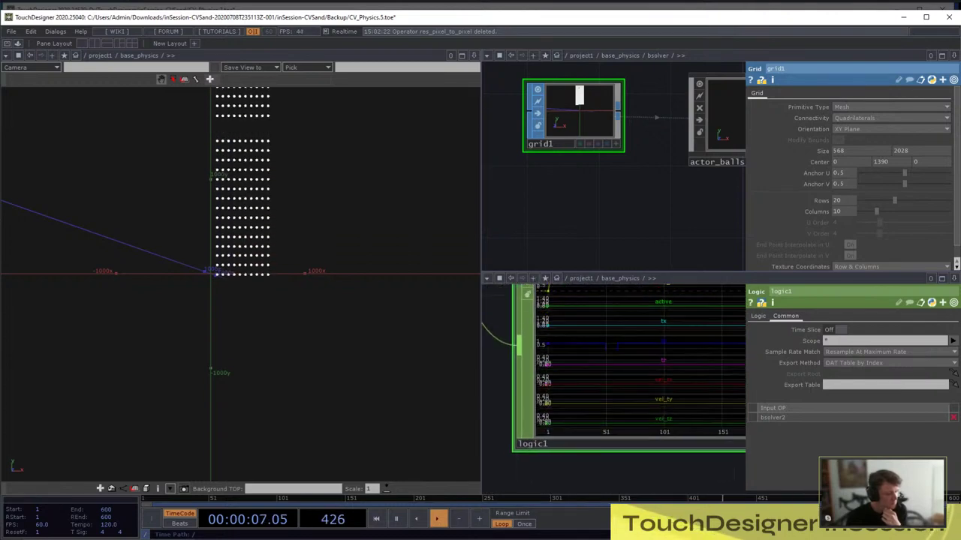
pyautogui.scroll(-3, 654, 383)
pyautogui.click(757, 315)
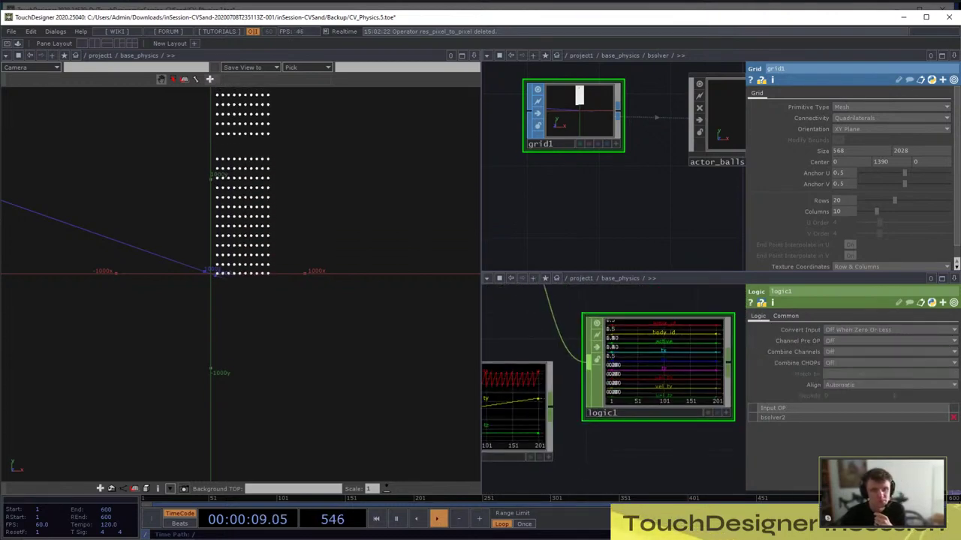
pyautogui.click(785, 315)
pyautogui.click(952, 340)
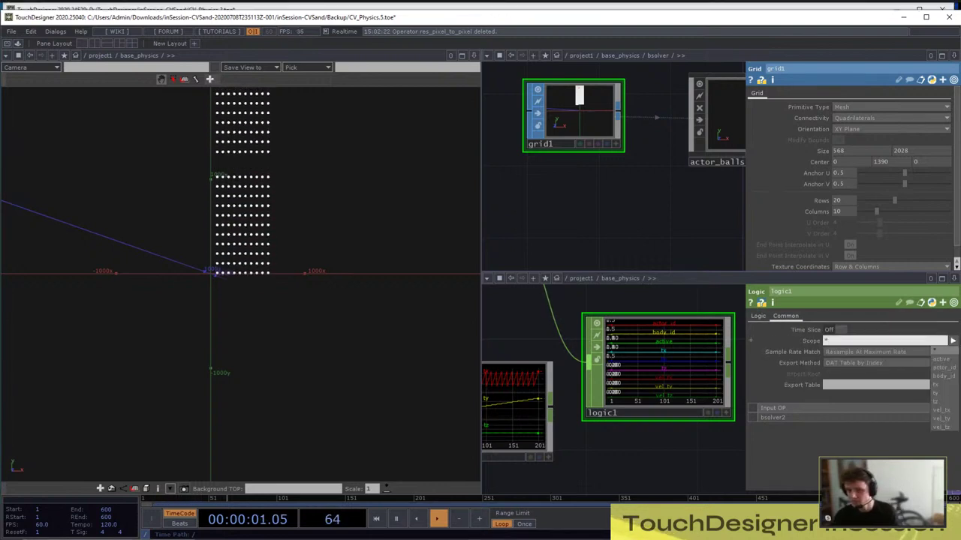
pyautogui.click(940, 393)
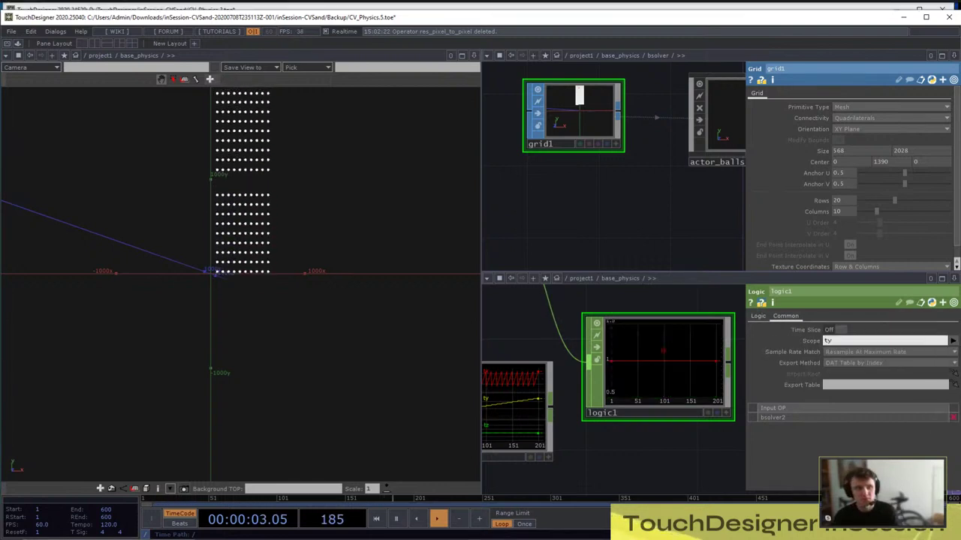
pyautogui.click(757, 315)
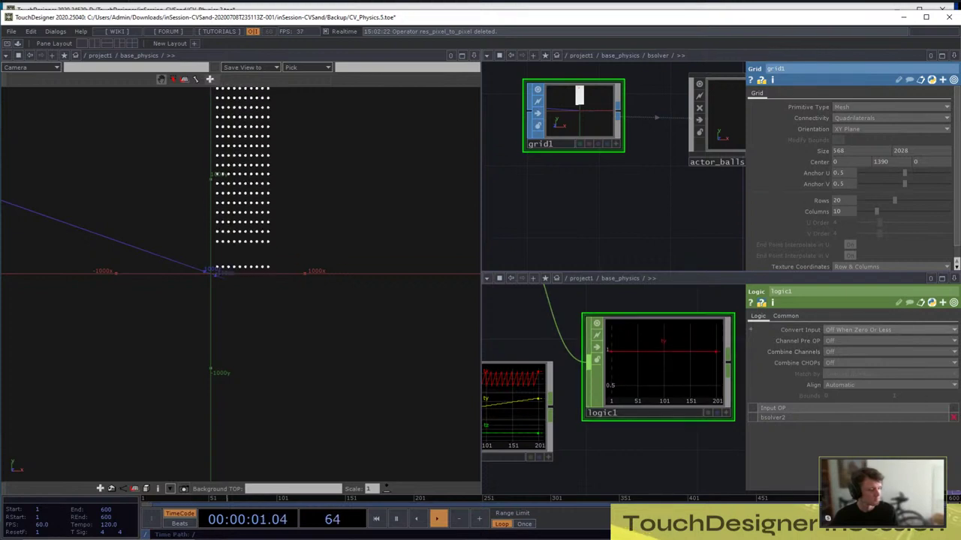
# Move logic1 slightly lower in the network and append a Math CHOP to its output
pyautogui.scroll(-4, 616, 379)
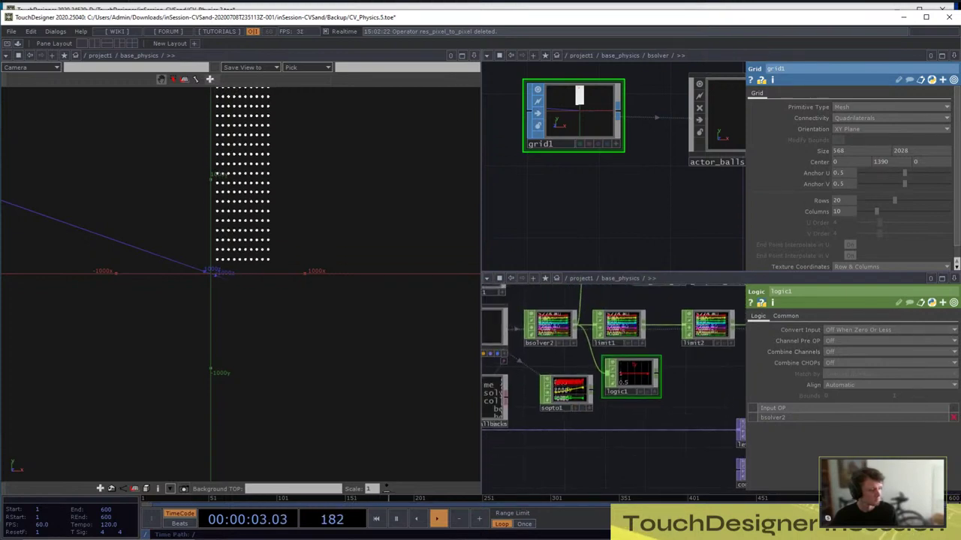
pyautogui.moveTo(645, 420); pyautogui.dragTo(587, 406)
pyautogui.moveTo(572, 359); pyautogui.dragTo(577, 379)
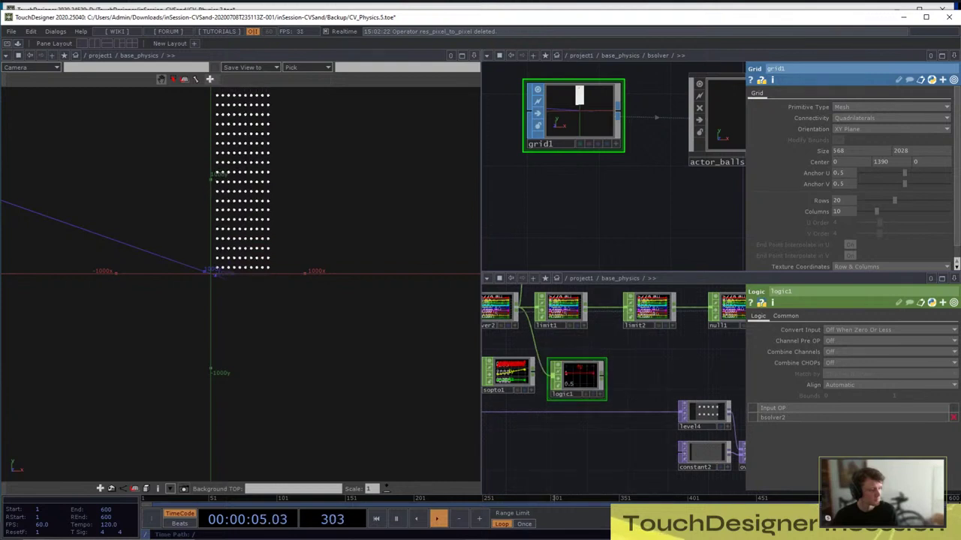
pyautogui.scroll(3, 577, 381)
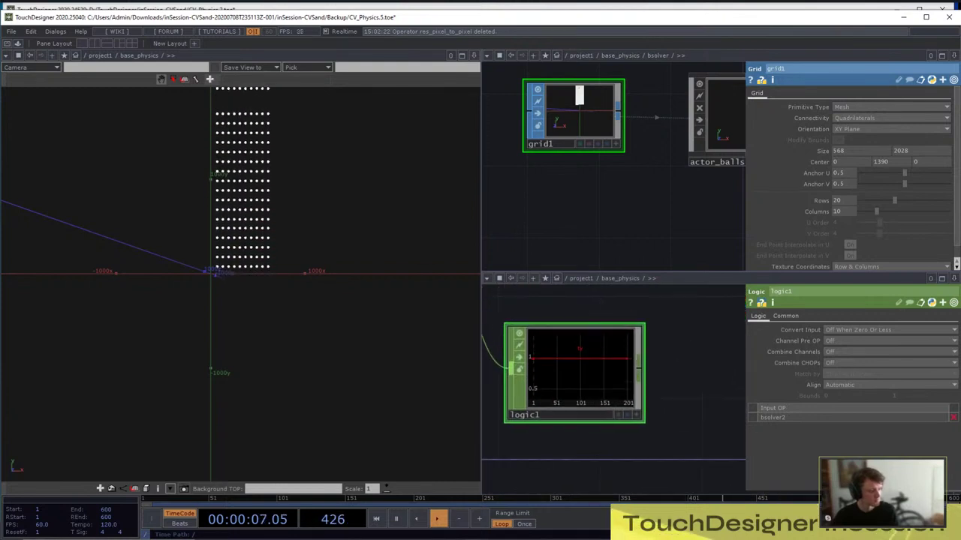
pyautogui.scroll(-2, 591, 374)
pyautogui.press('Tab')
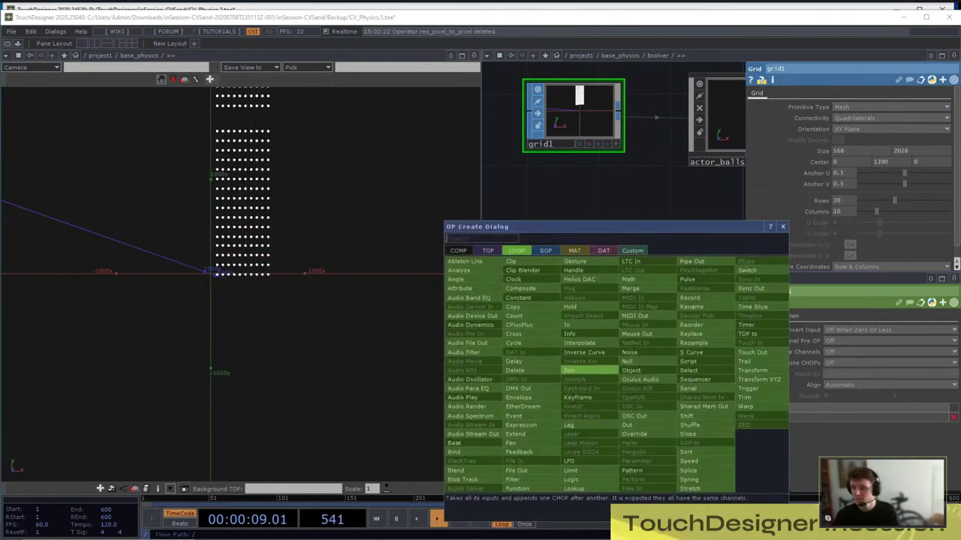
pyautogui.write('math')
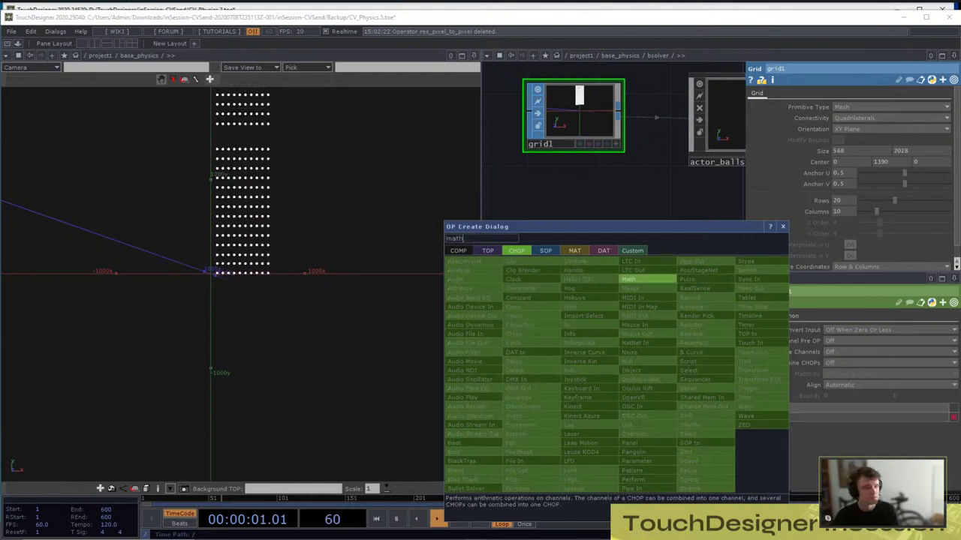
pyautogui.click(645, 278)
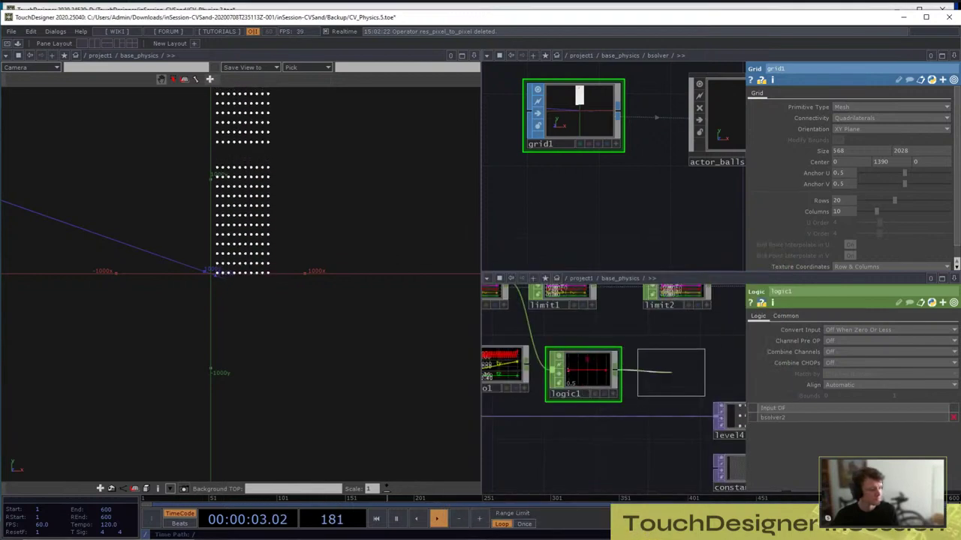
pyautogui.click(671, 373)
pyautogui.click(583, 371)
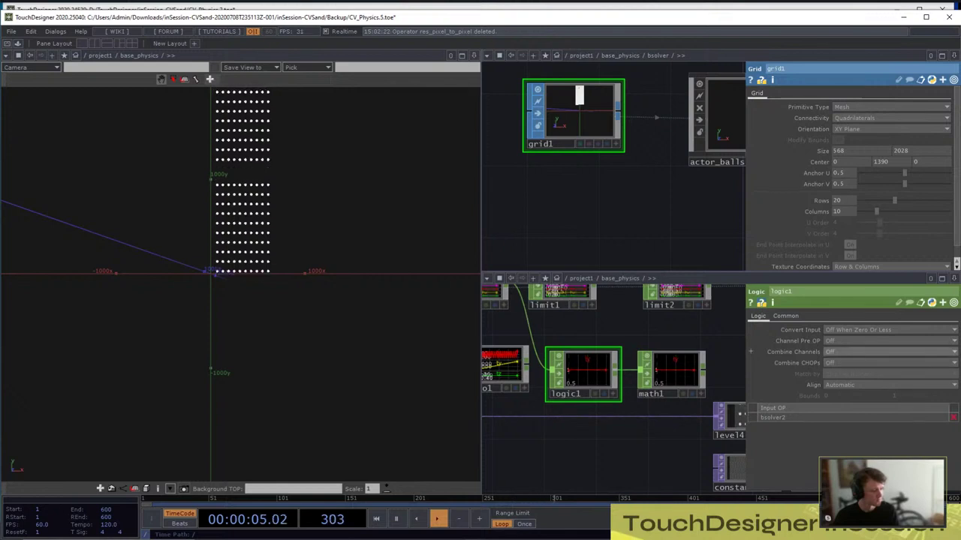
# Invert the logic signal by setting math1's To Range to 1 and 0
pyautogui.moveTo(716, 379); pyautogui.dragTo(694, 368)
pyautogui.click(650, 360)
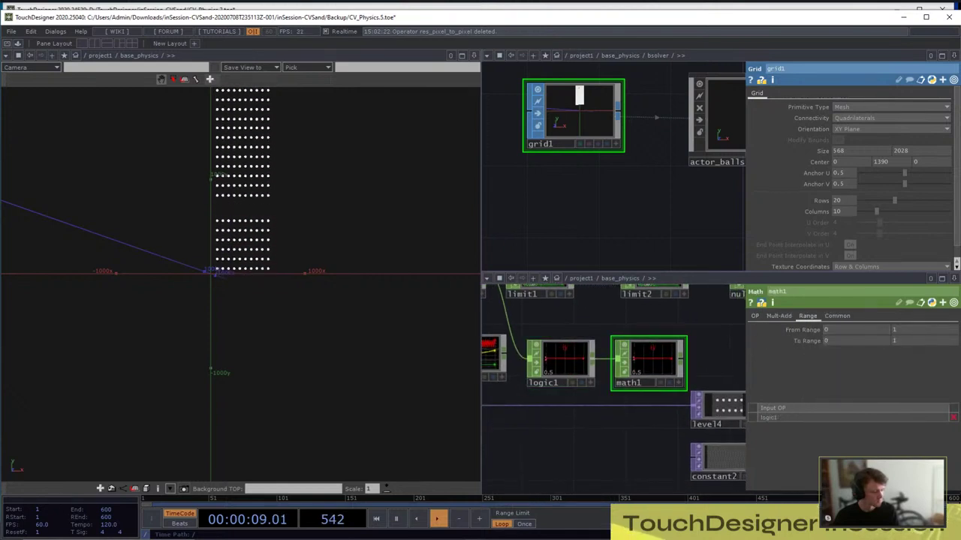
pyautogui.write('1')
pyautogui.press('Tab')
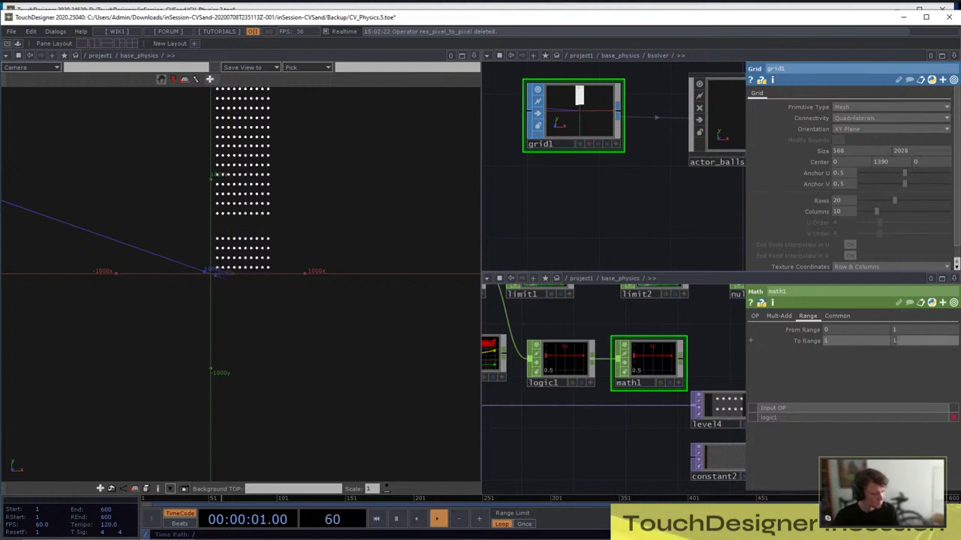
pyautogui.press('h')
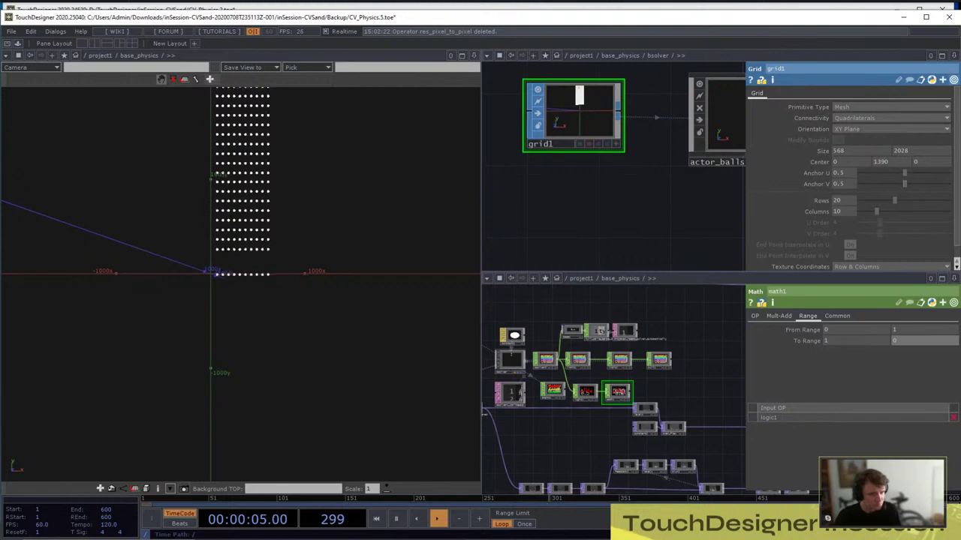
# Close the bsolver network pane and move the limit chain and the automatic solver-reset branch higher above bsolver2
pyautogui.click(954, 56)
pyautogui.click(908, 126)
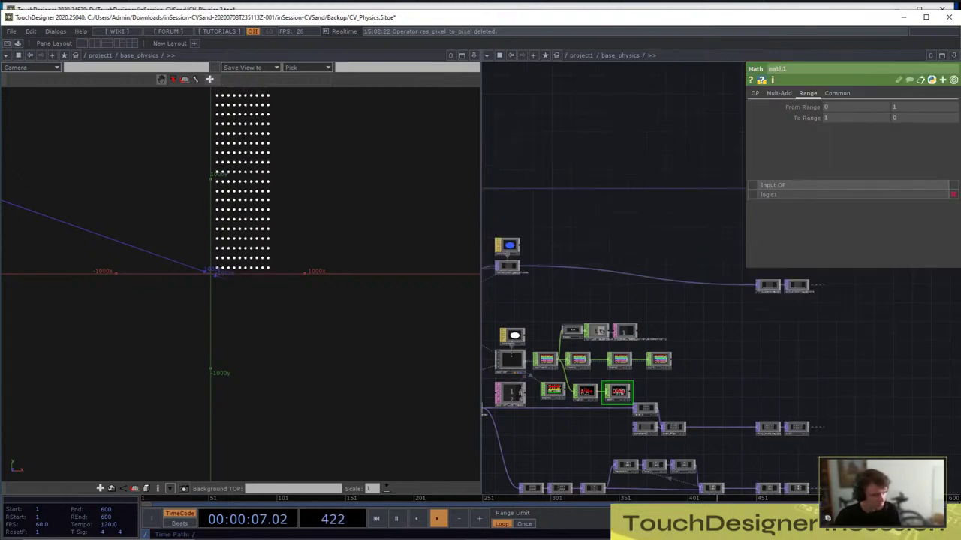
pyautogui.moveTo(705, 315); pyautogui.dragTo(707, 305)
pyautogui.moveTo(629, 367); pyautogui.dragTo(715, 380)
pyautogui.scroll(5, 682, 308)
pyautogui.scroll(-1, 797, 358)
pyautogui.scroll(-4, 820, 359)
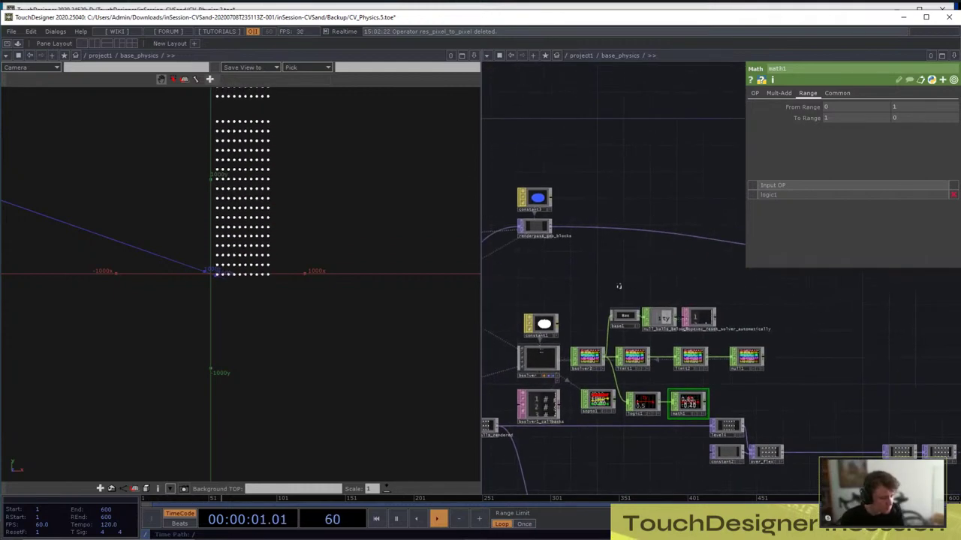
pyautogui.moveTo(617, 284); pyautogui.dragTo(773, 363, button='right')
pyautogui.moveTo(747, 356); pyautogui.dragTo(794, 277)
pyautogui.click(666, 420)
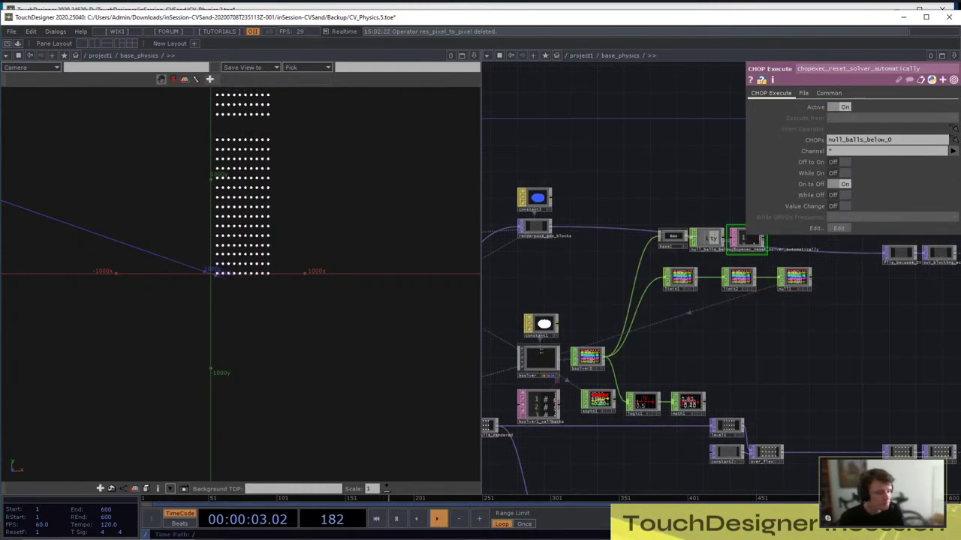
# Add a Select CHOP fed by bsolver2 above math1 and restrict its channel names to body_id
pyautogui.scroll(4, 666, 419)
pyautogui.scroll(3, 588, 328)
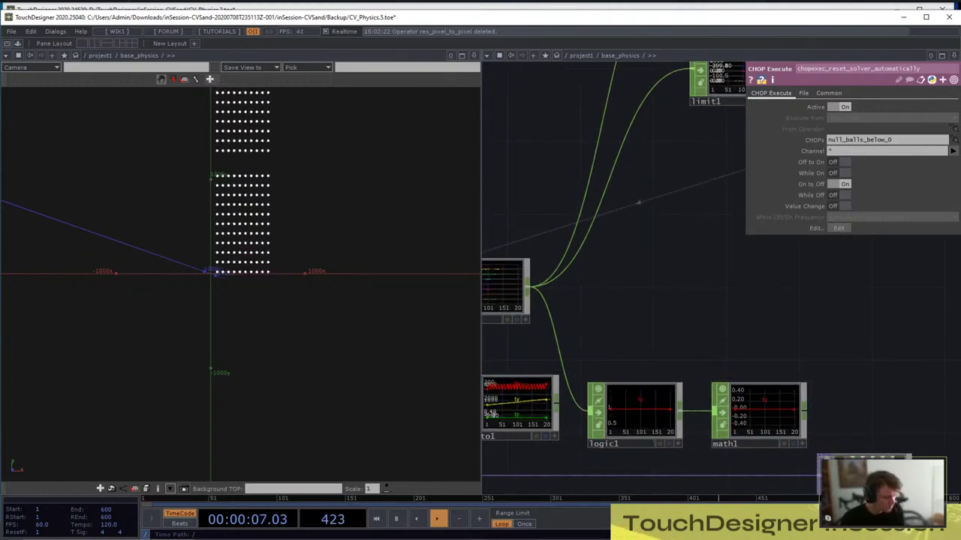
pyautogui.scroll(-5, 697, 327)
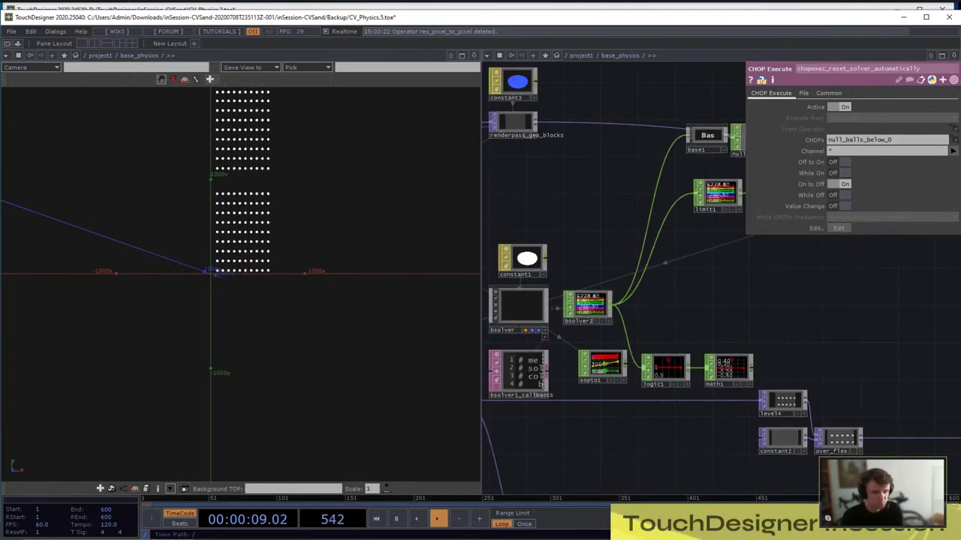
pyautogui.scroll(3, 611, 304)
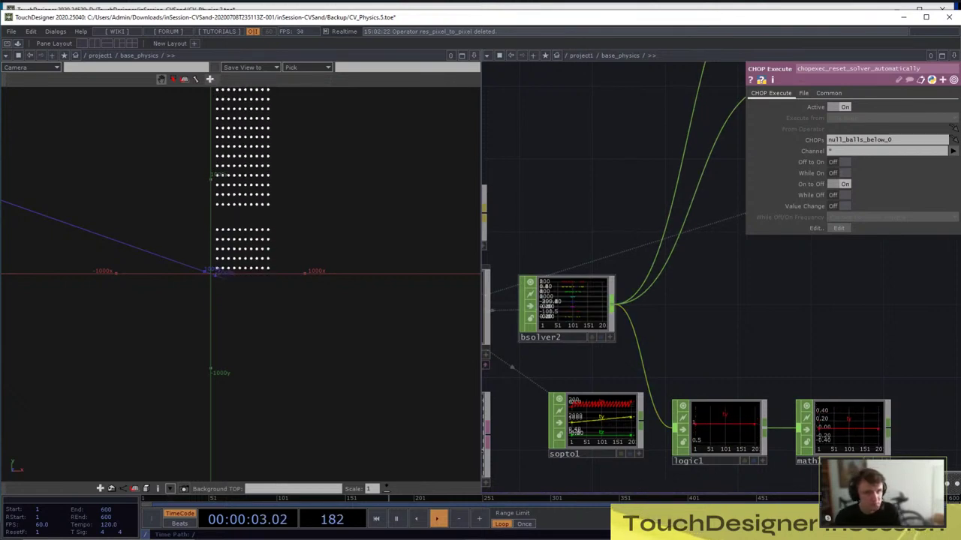
pyautogui.press('Tab')
pyautogui.write('sele')
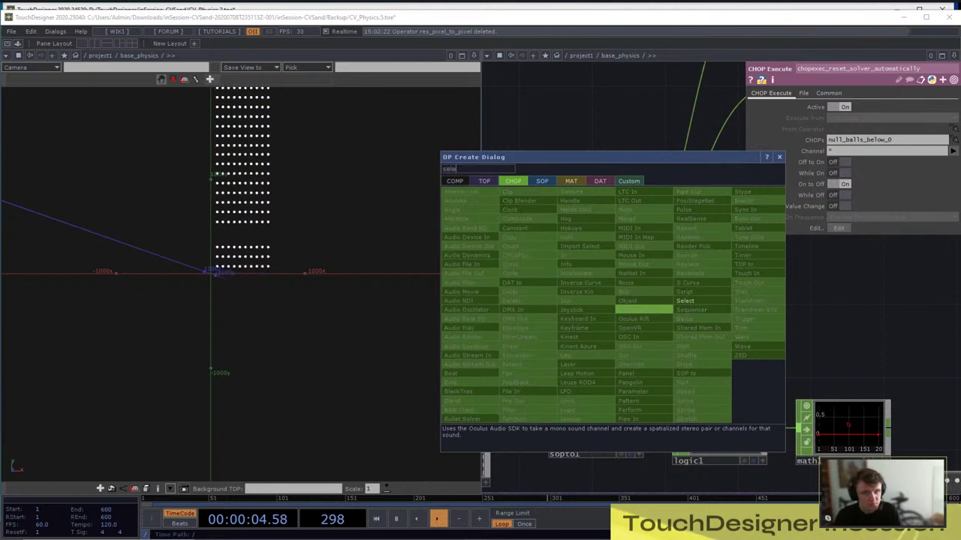
pyautogui.click(685, 301)
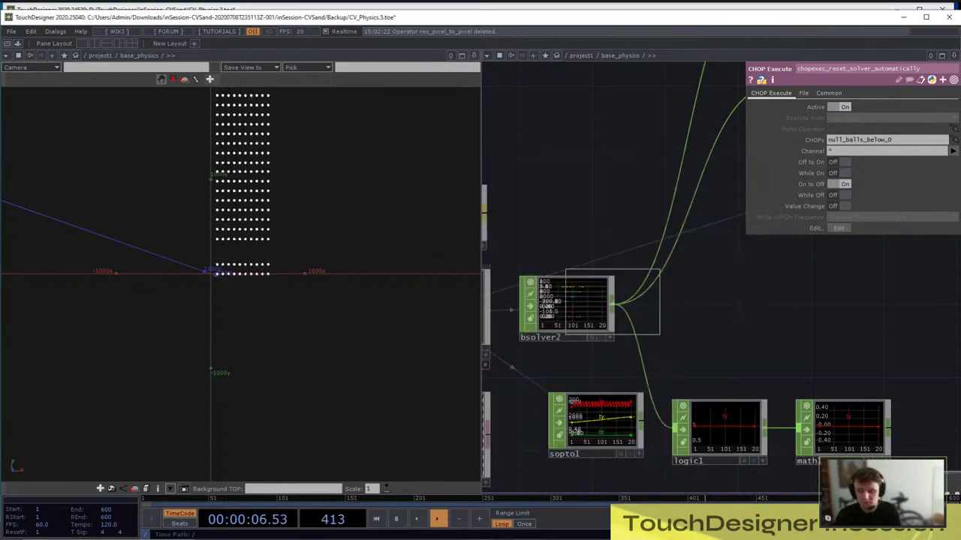
pyautogui.click(845, 322)
pyautogui.moveTo(841, 262); pyautogui.dragTo(749, 233)
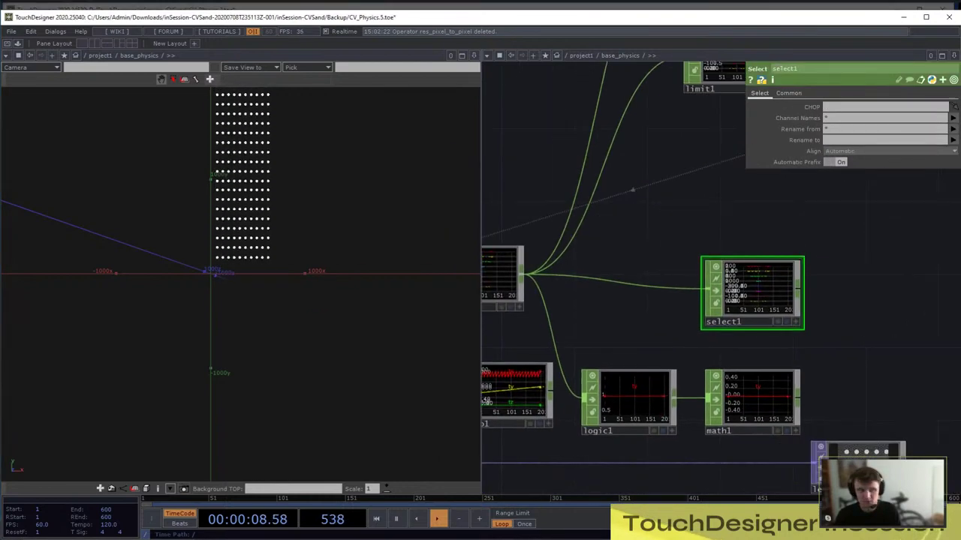
pyautogui.click(953, 118)
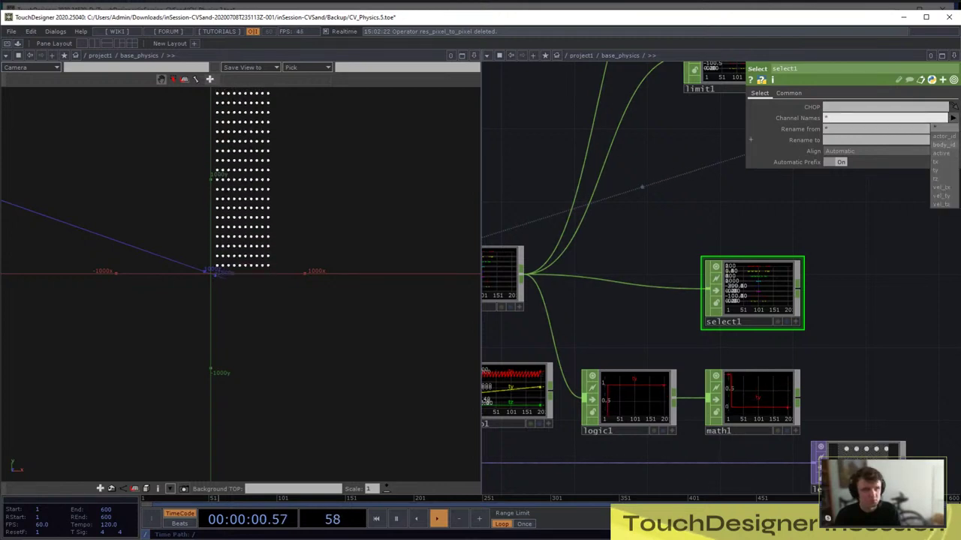
pyautogui.click(944, 153)
pyautogui.moveTo(840, 240); pyautogui.dragTo(773, 194)
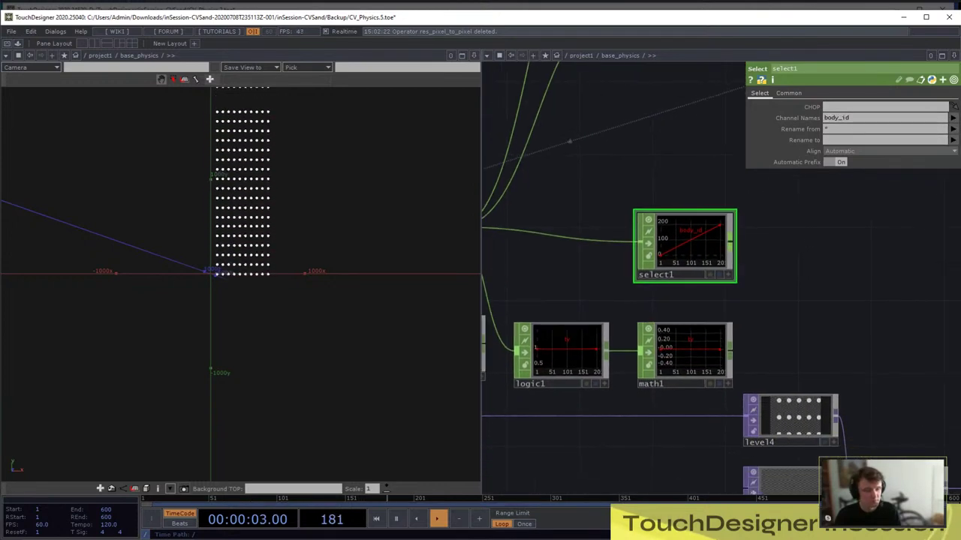
# Combine the select1 and math1 outputs in a new Math CHOP with Combine CHOPs set to Multiply
pyautogui.press('Tab')
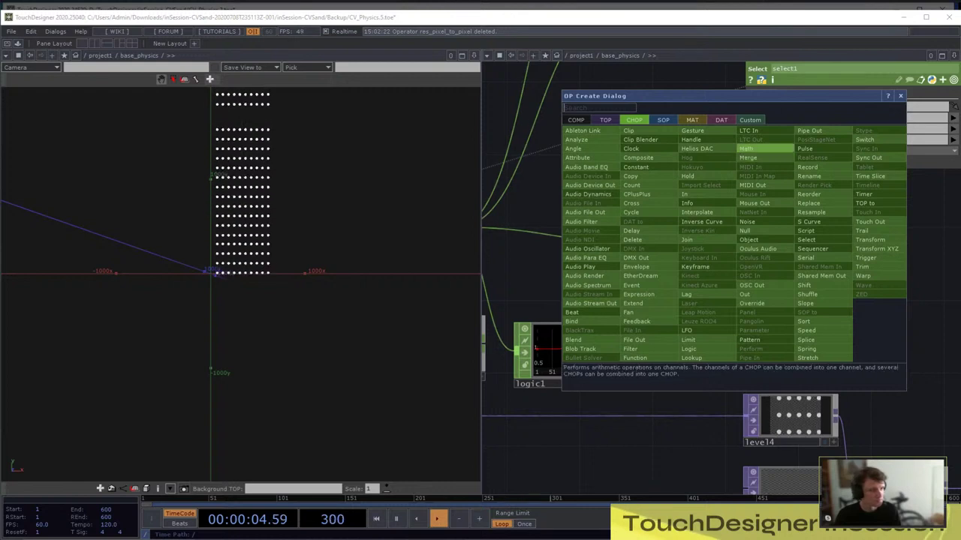
pyautogui.click(763, 148)
pyautogui.click(780, 272)
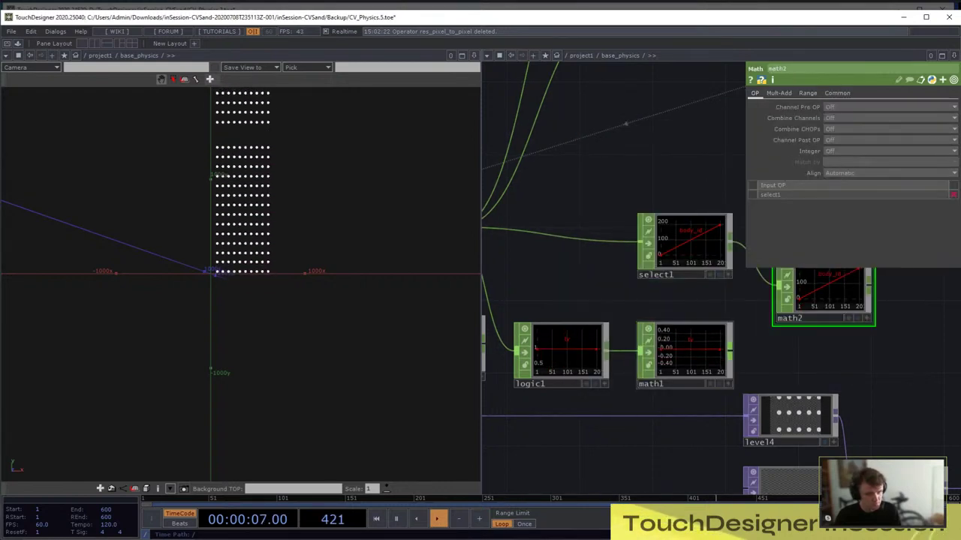
pyautogui.moveTo(729, 350); pyautogui.dragTo(780, 289)
pyautogui.moveTo(743, 341); pyautogui.dragTo(654, 405)
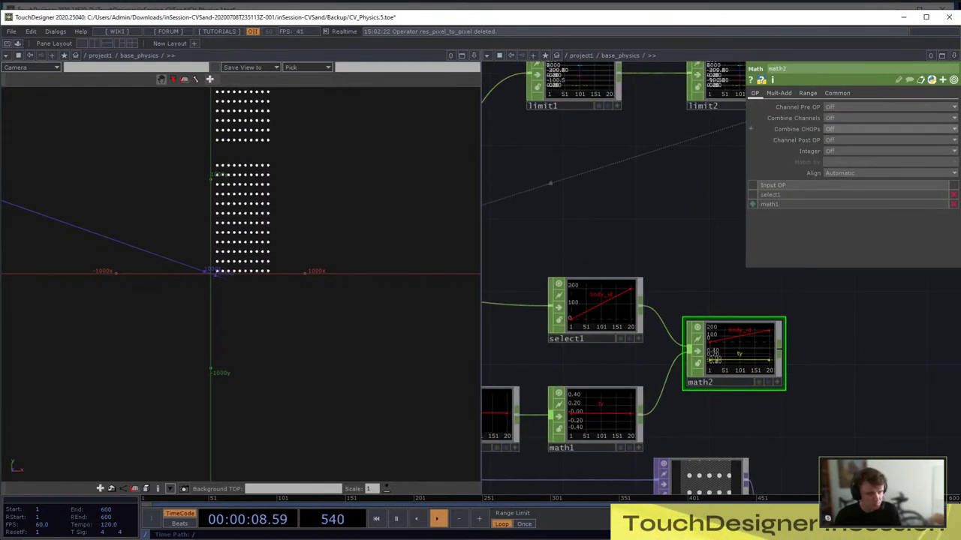
pyautogui.click(839, 129)
pyautogui.click(839, 164)
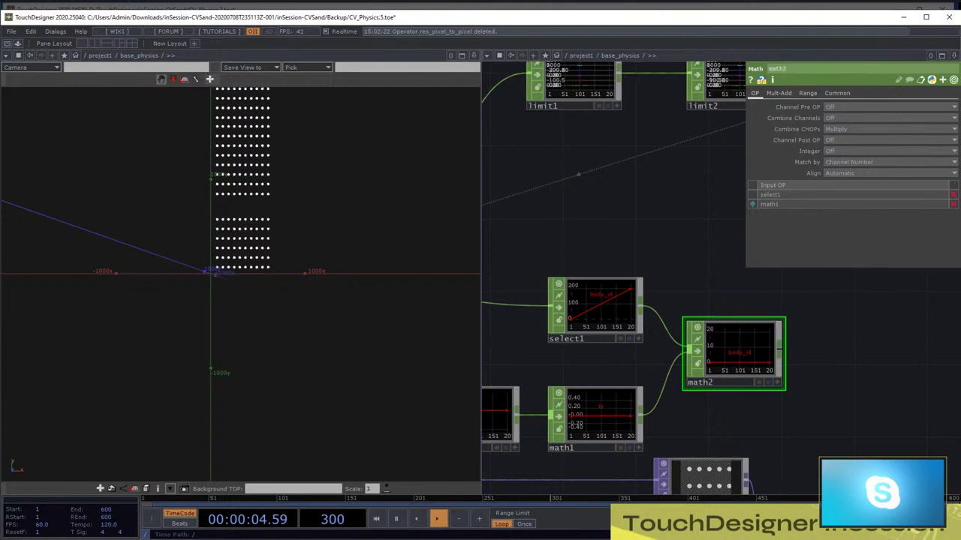
# Place an unconnected Composite CHOP above math2 in the network
pyautogui.scroll(-3, 756, 355)
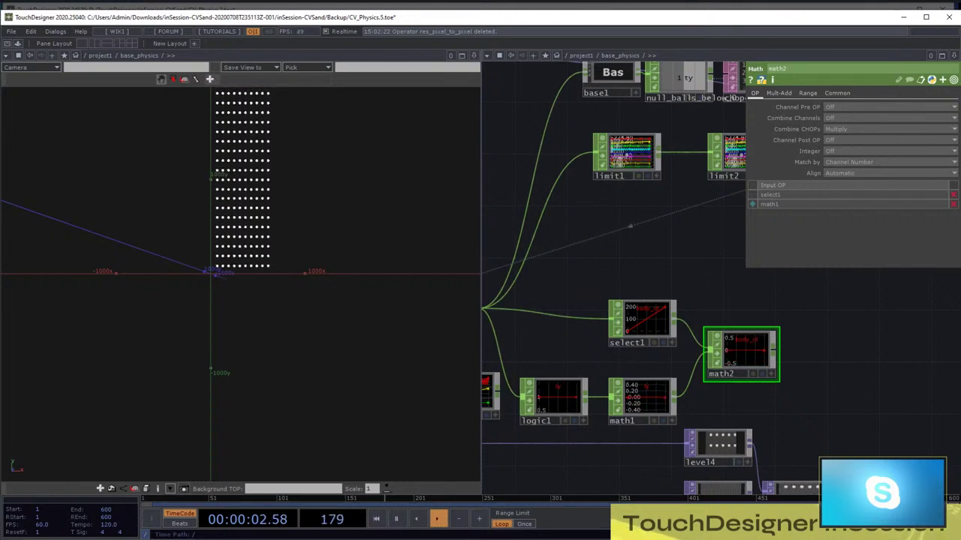
pyautogui.press('Tab')
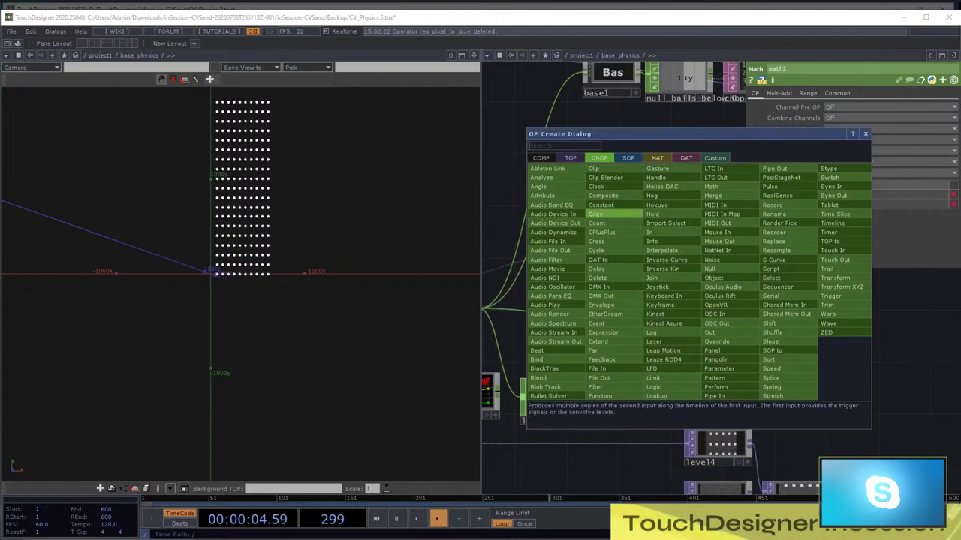
pyautogui.press('Up')
pyautogui.press('Up')
pyautogui.press('Return')
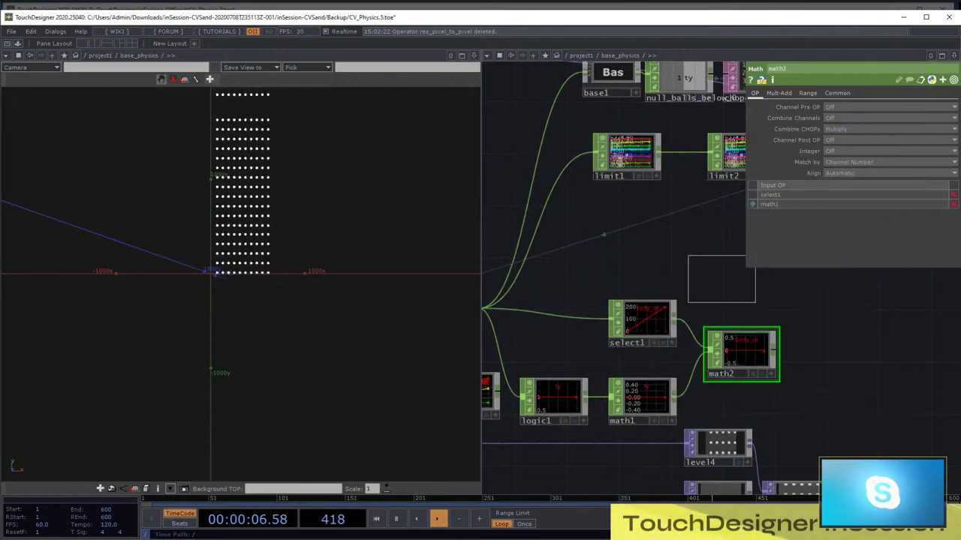
pyautogui.click(719, 275)
# Add a Select CHOP that takes only the ty channel from bsolver2 and wire it into comp1's first input
pyautogui.scroll(-3, 846, 323)
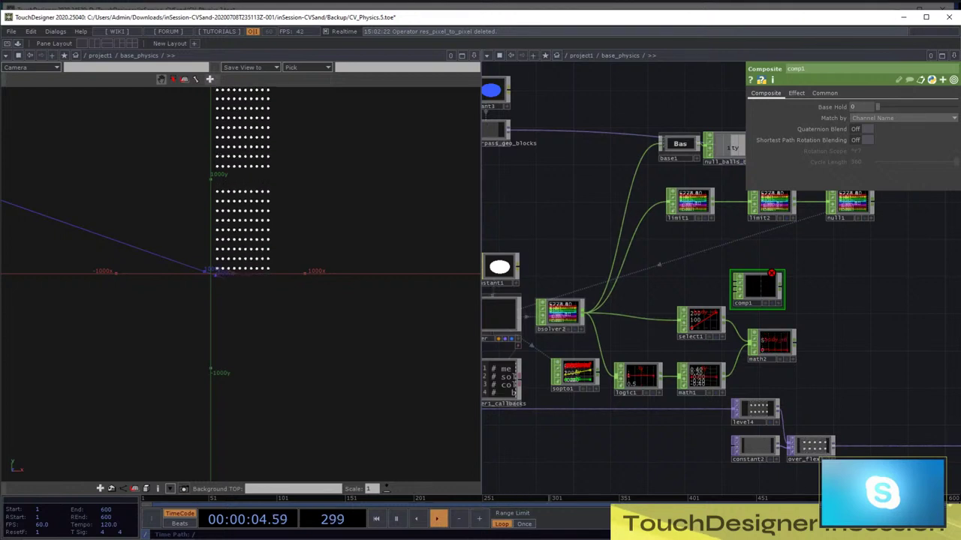
pyautogui.press('Tab')
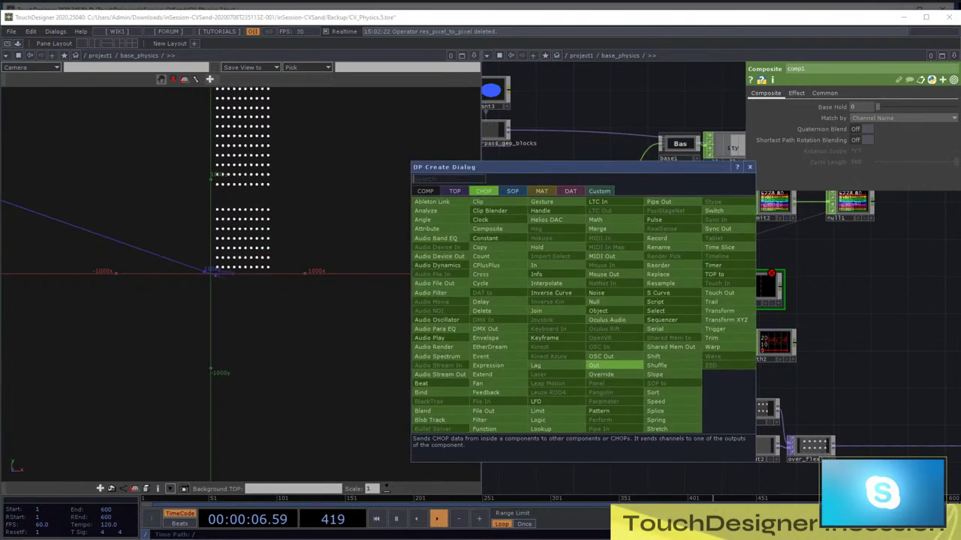
pyautogui.write('se')
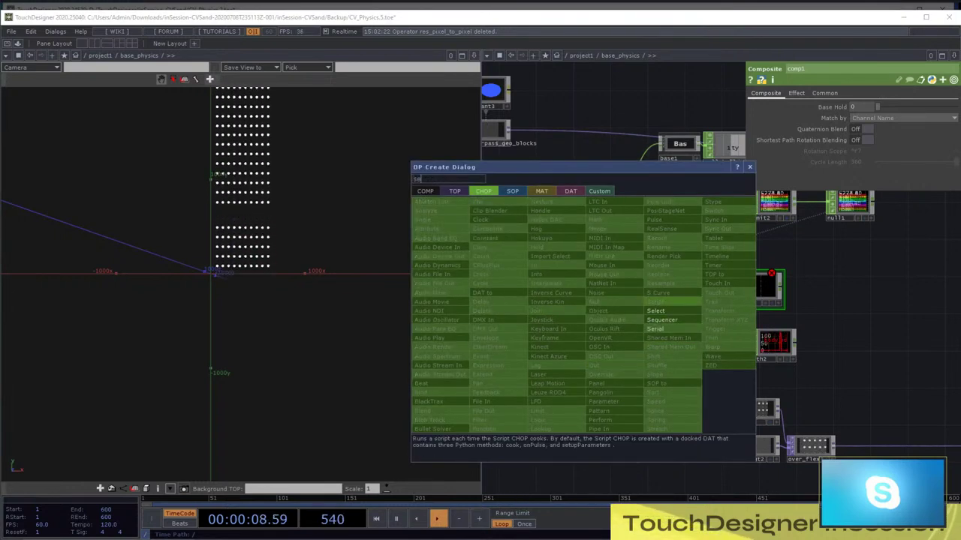
pyautogui.click(655, 310)
pyautogui.click(672, 268)
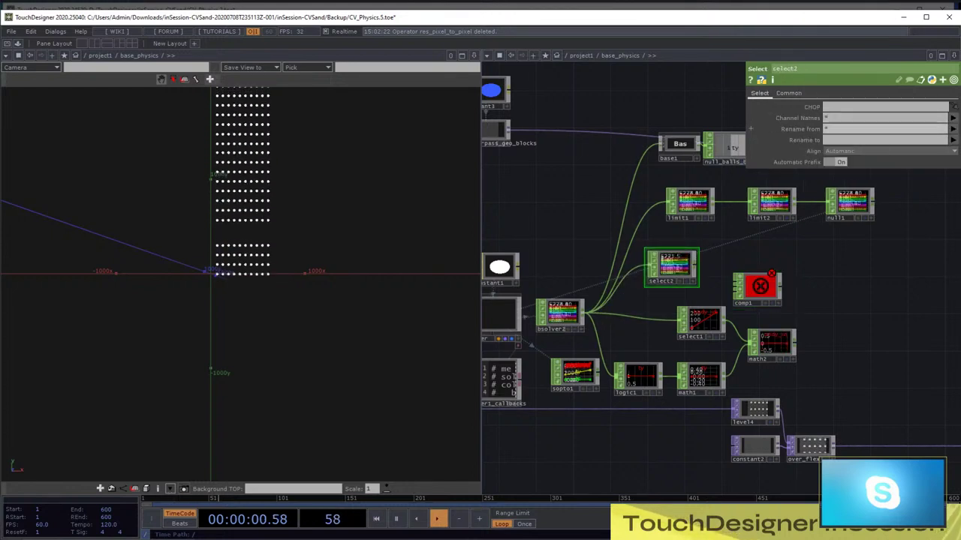
pyautogui.click(952, 117)
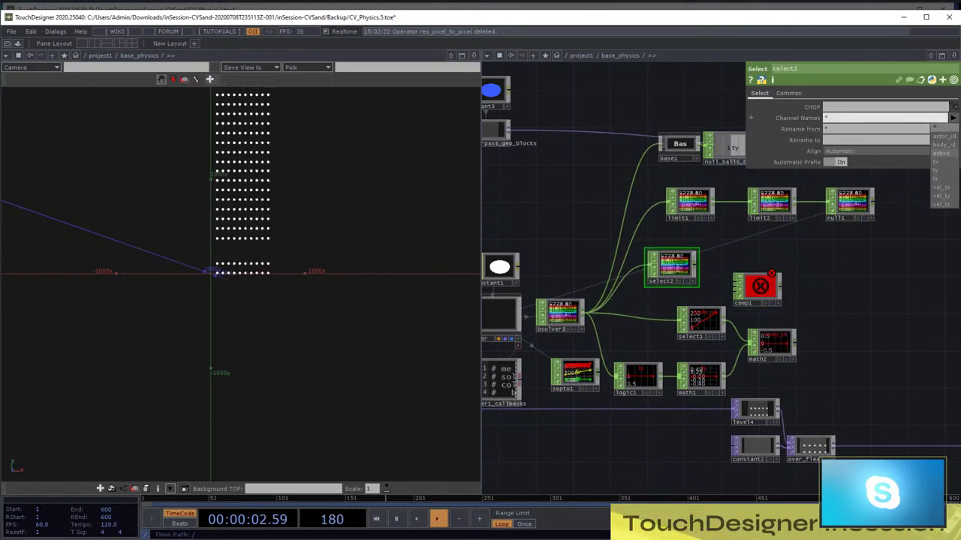
pyautogui.click(942, 170)
pyautogui.scroll(3, 689, 277)
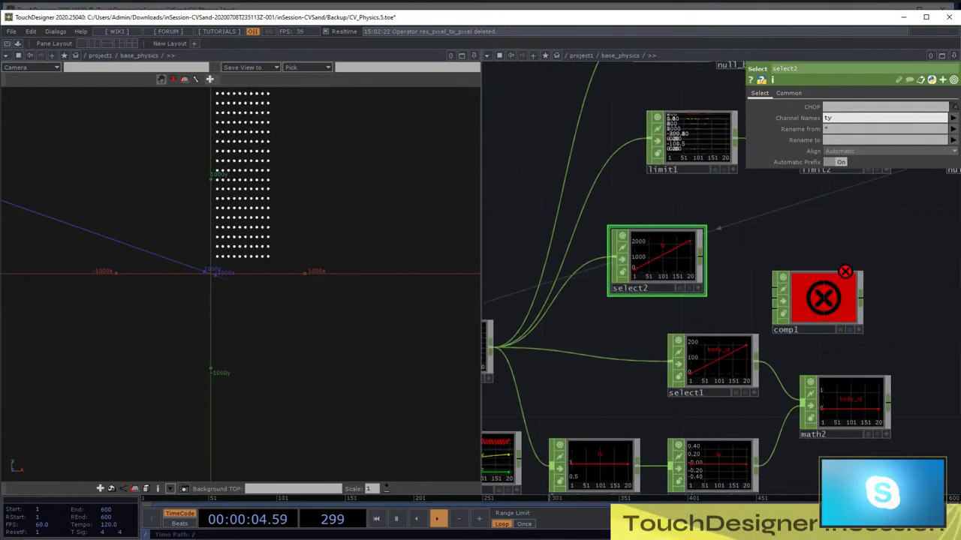
pyautogui.moveTo(702, 256); pyautogui.dragTo(779, 289)
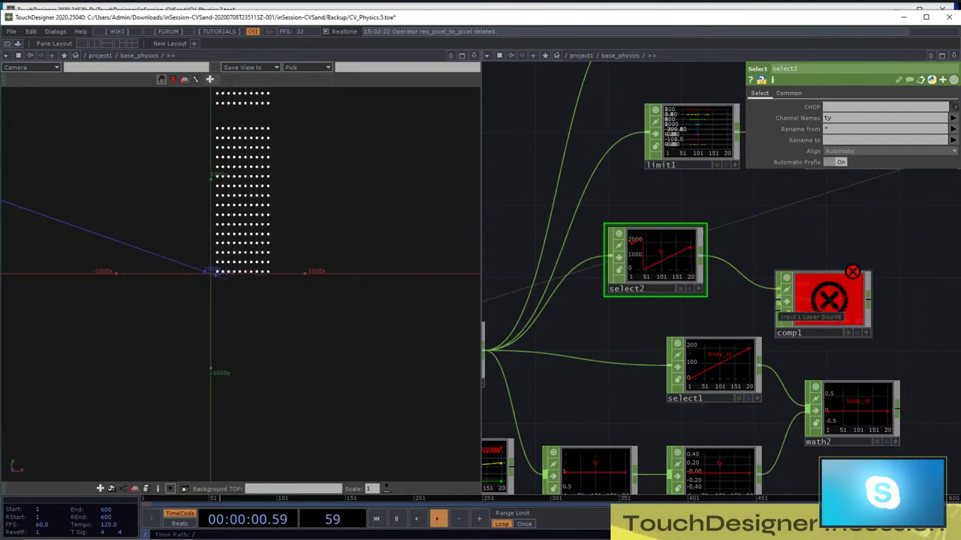
# Add a Select CHOP that takes only the ty channel from sopto1 and wire it into comp1's second input
pyautogui.scroll(-2, 776, 238)
pyautogui.scroll(-2, 780, 234)
pyautogui.scroll(3, 702, 347)
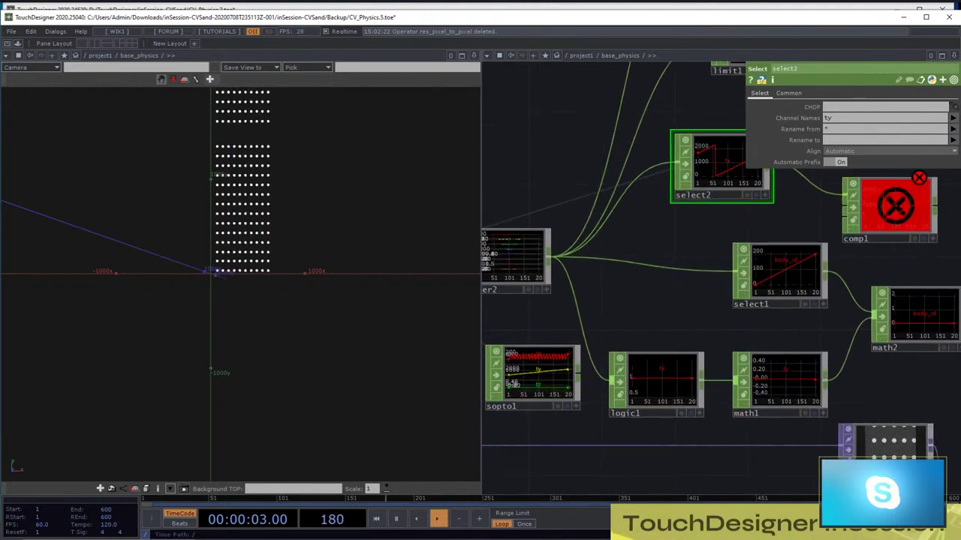
pyautogui.press('Tab')
pyautogui.write('s')
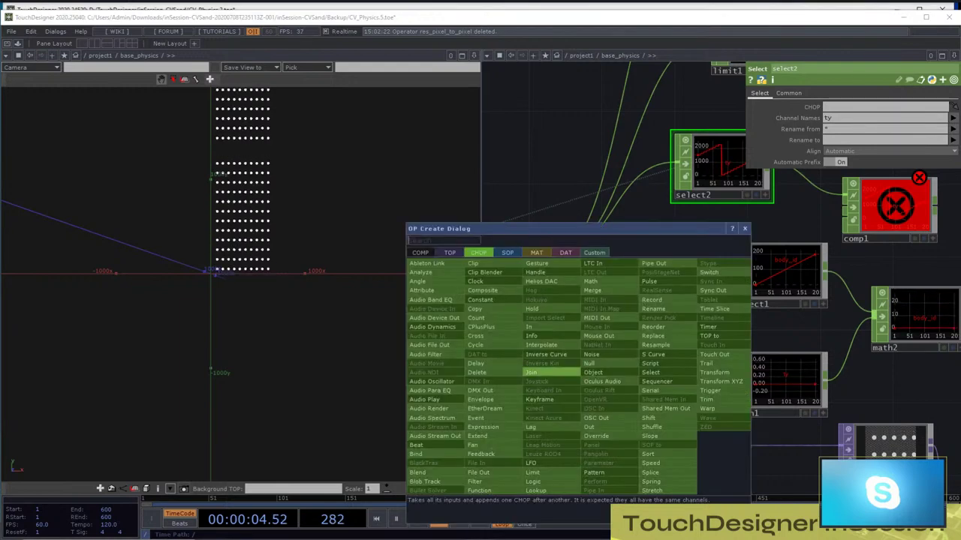
pyautogui.write('e')
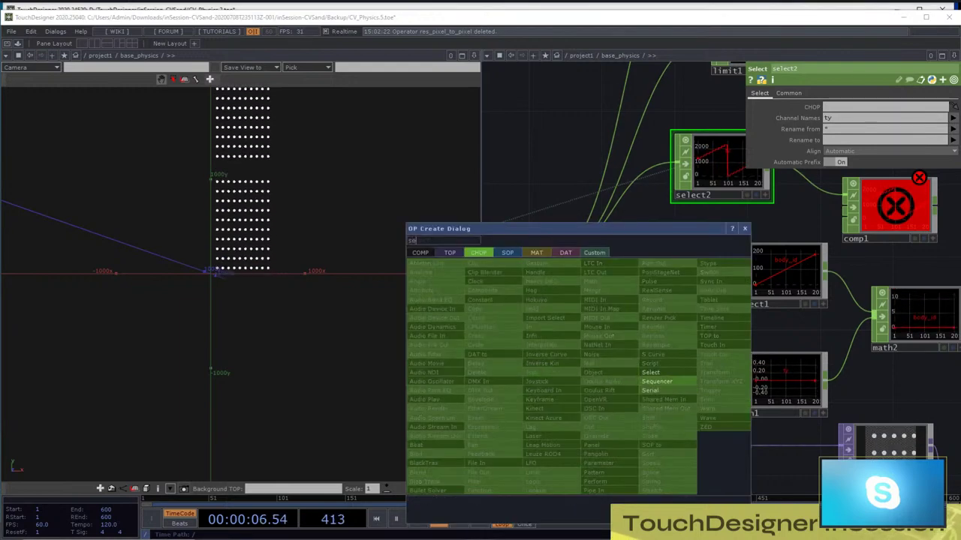
pyautogui.click(650, 373)
pyautogui.click(642, 277)
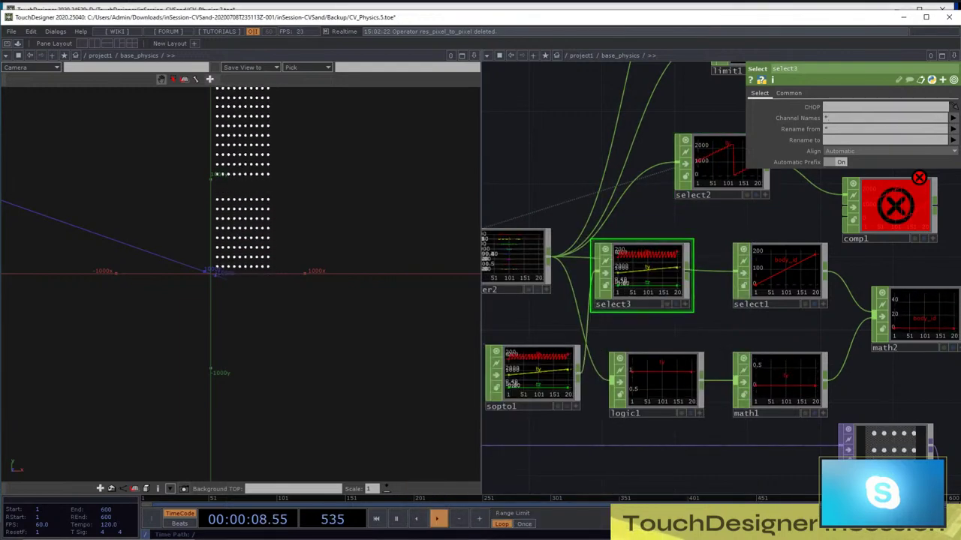
pyautogui.moveTo(676, 225); pyautogui.dragTo(637, 271)
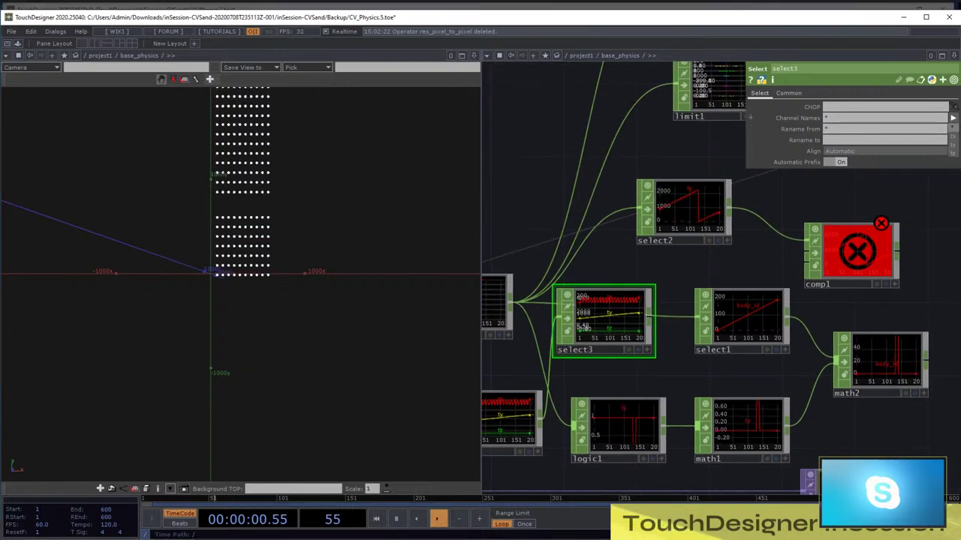
pyautogui.click(951, 145)
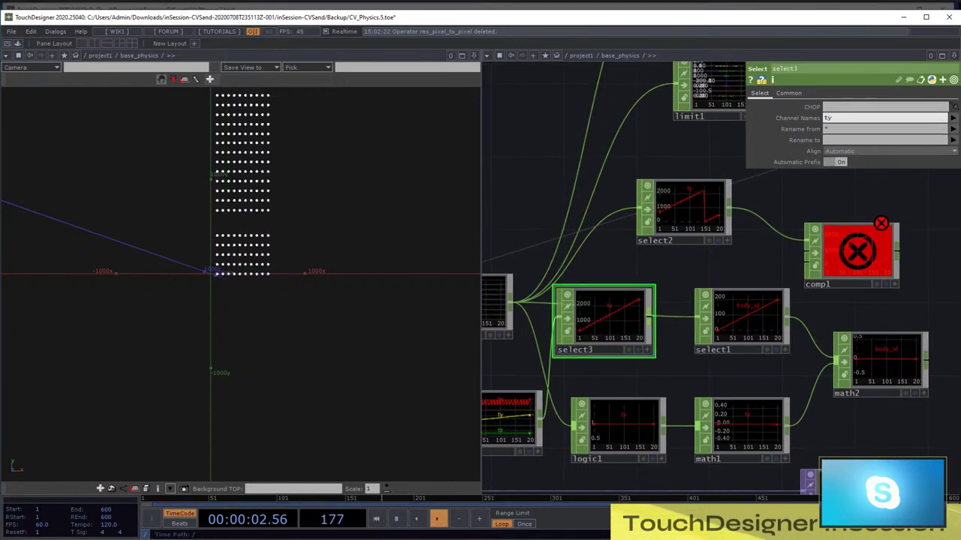
pyautogui.moveTo(649, 316); pyautogui.dragTo(808, 252)
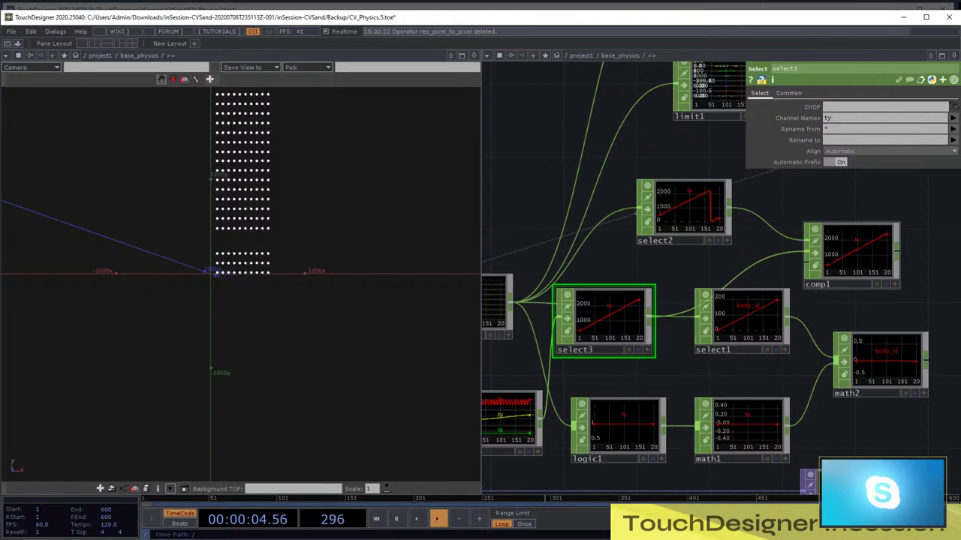
# Move comp1 farther from the Select CHOPs and connect math1's output to its third input
pyautogui.moveTo(780, 195); pyautogui.dragTo(655, 202)
pyautogui.moveTo(726, 260); pyautogui.dragTo(813, 246)
pyautogui.moveTo(825, 323); pyautogui.dragTo(805, 305)
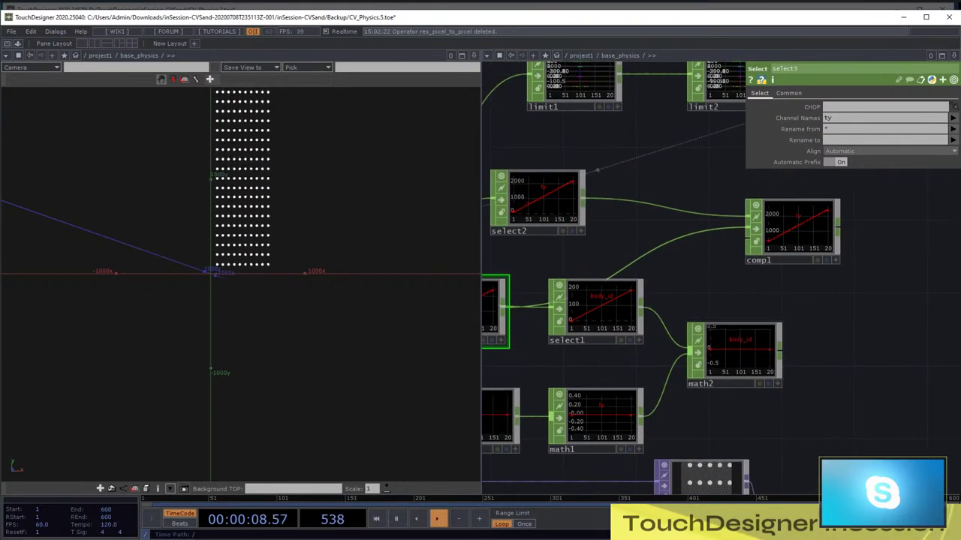
pyautogui.scroll(-2, 835, 330)
pyautogui.scroll(4, 711, 400)
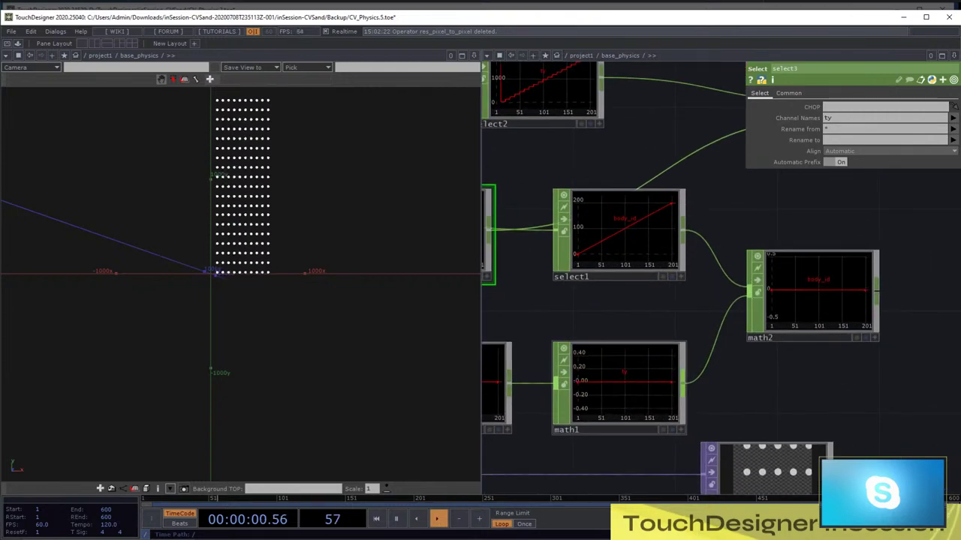
pyautogui.scroll(-4, 676, 285)
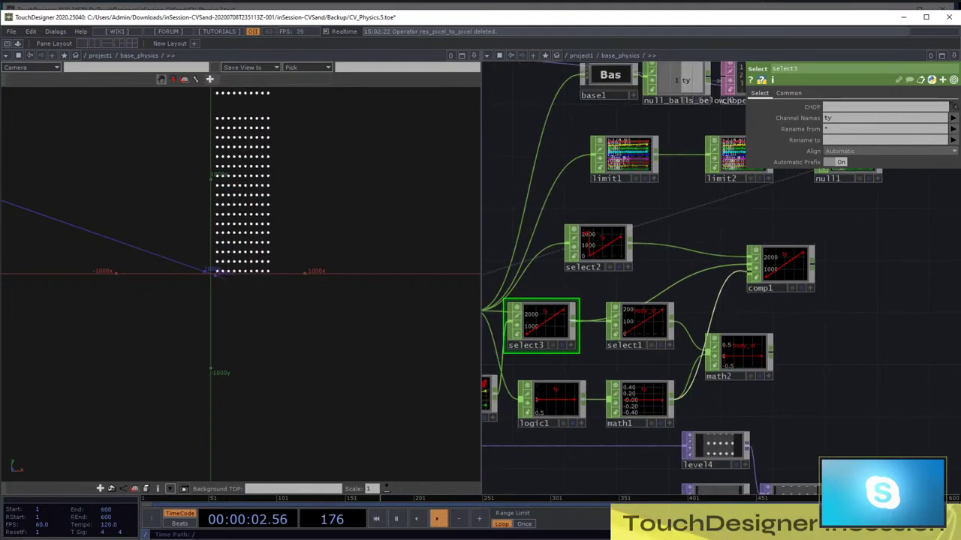
pyautogui.scroll(4, 803, 259)
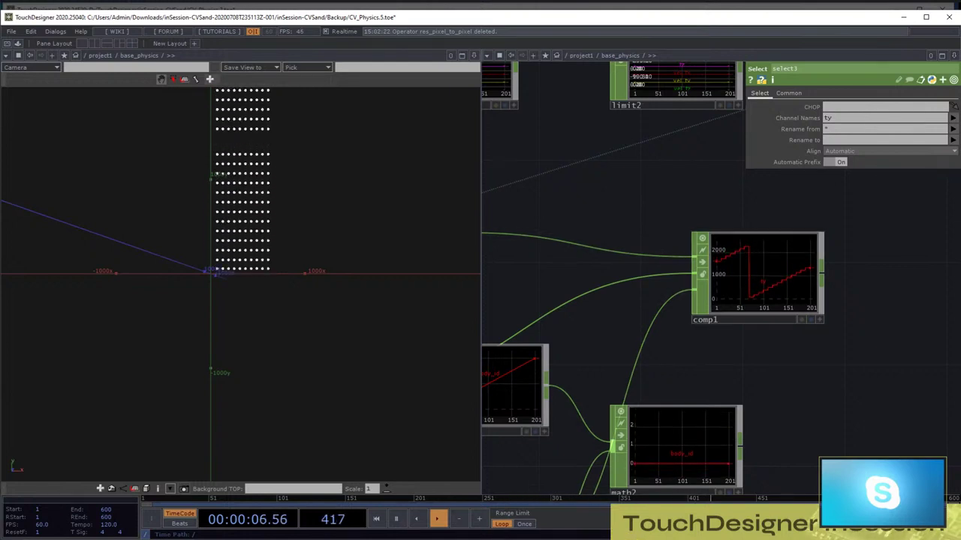
pyautogui.scroll(-4, 240, 285)
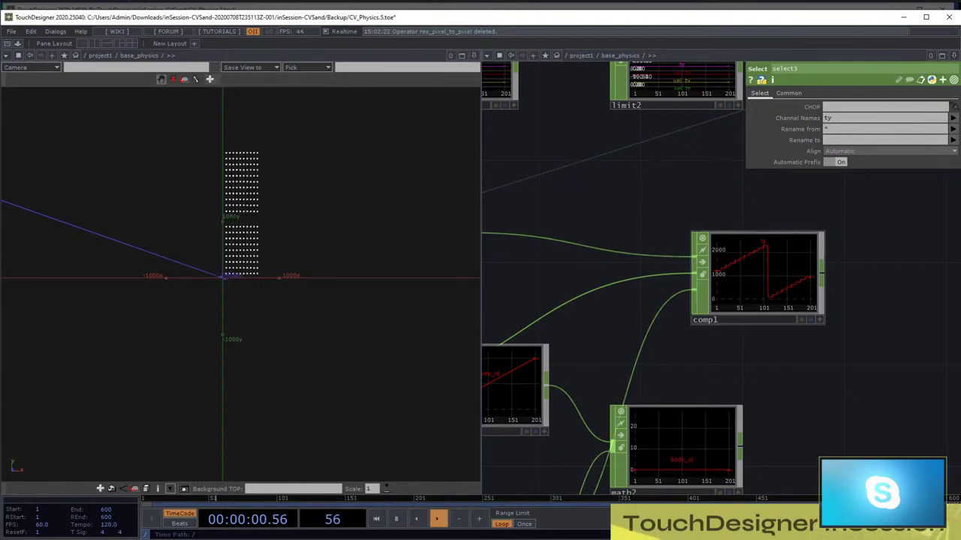
pyautogui.scroll(-5, 815, 258)
pyautogui.scroll(4, 770, 285)
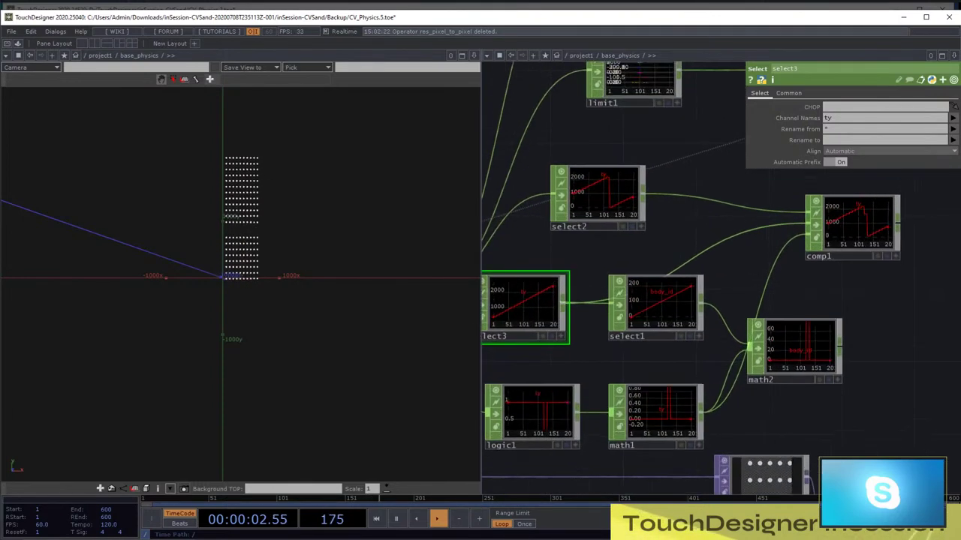
# Move math2 farther from math1 and past comp1 to make room around the wires
pyautogui.moveTo(770, 286); pyautogui.dragTo(689, 288)
pyautogui.moveTo(718, 353); pyautogui.dragTo(893, 345)
pyautogui.scroll(-2, 880, 300)
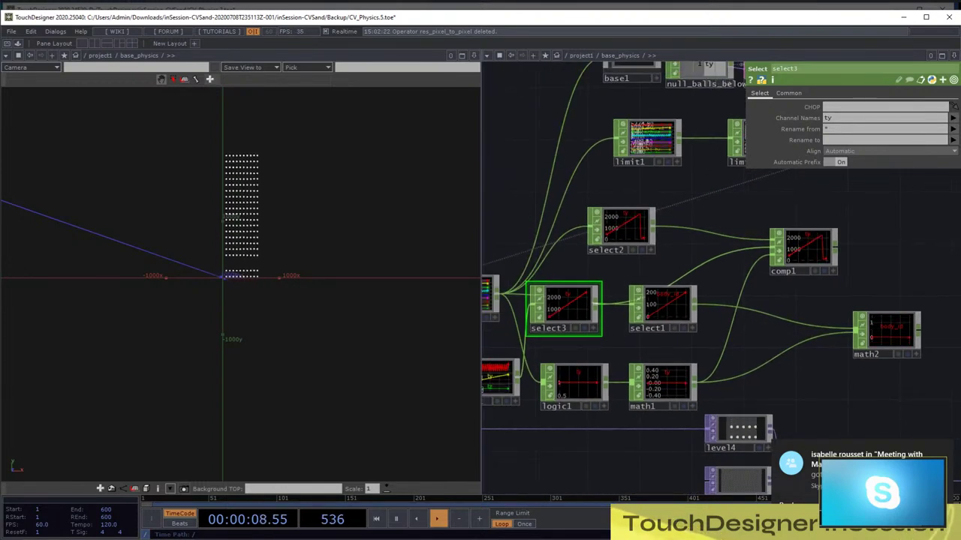
# Delete the limit1 CHOP between bsolver2 and limit2
pyautogui.moveTo(805, 248); pyautogui.dragTo(772, 241)
pyautogui.moveTo(780, 300); pyautogui.dragTo(727, 295)
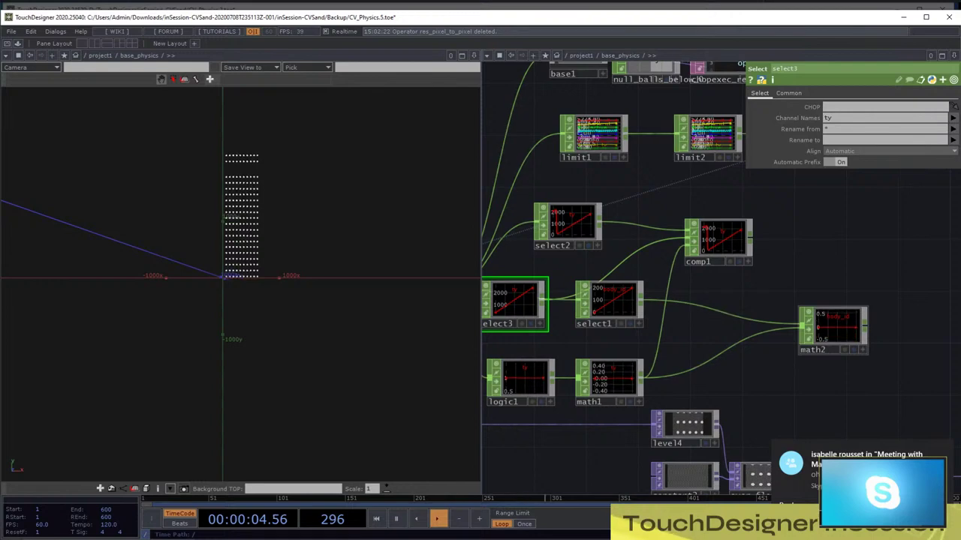
pyautogui.moveTo(727, 295); pyautogui.dragTo(732, 371)
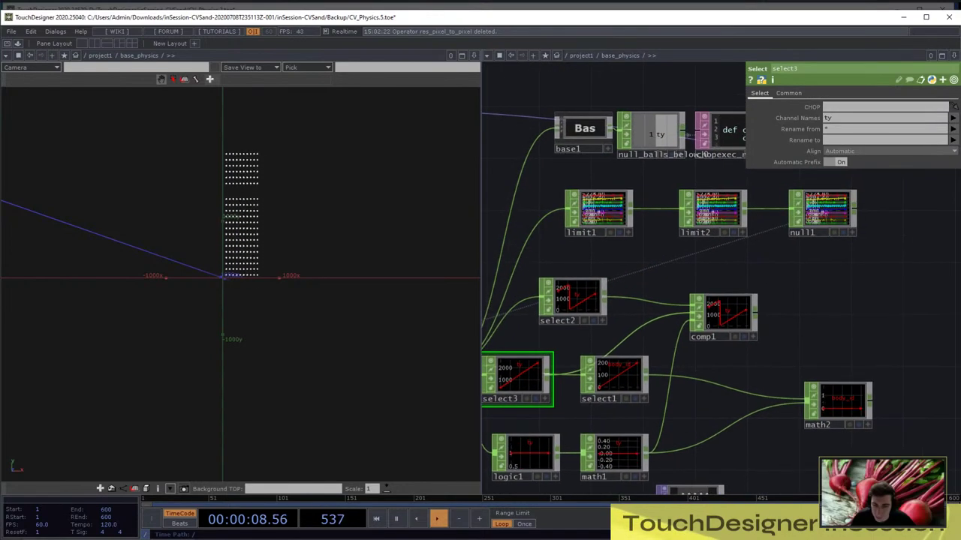
pyautogui.scroll(-2, 693, 263)
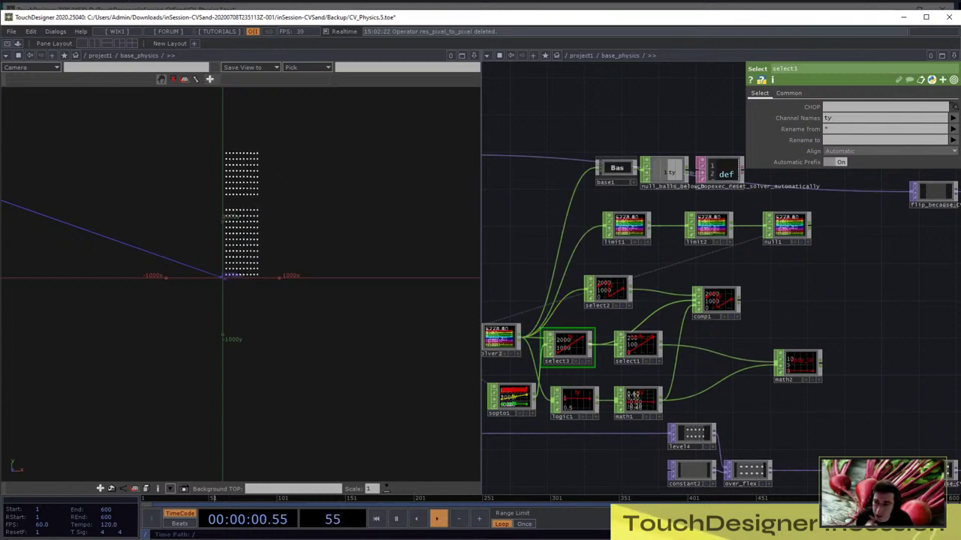
pyautogui.click(626, 226)
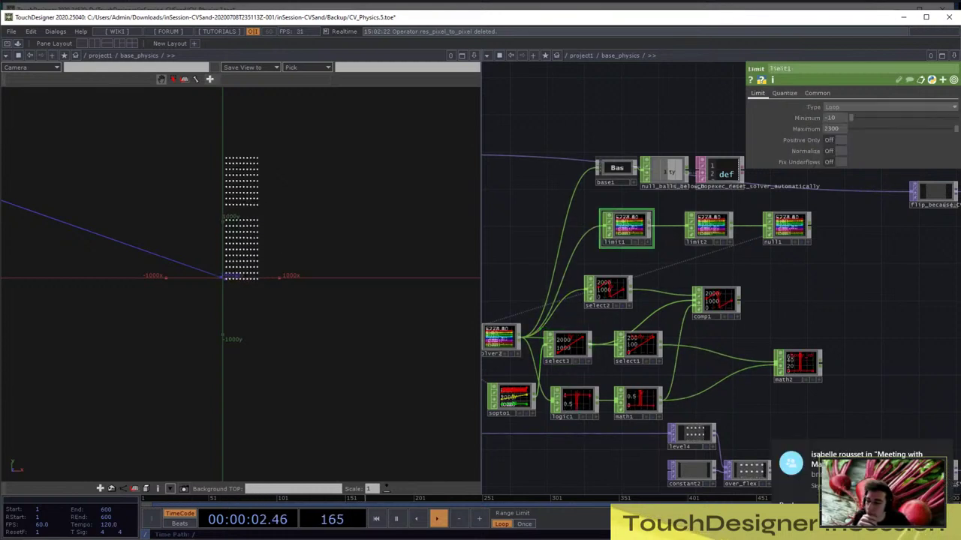
pyautogui.rightClick(626, 227)
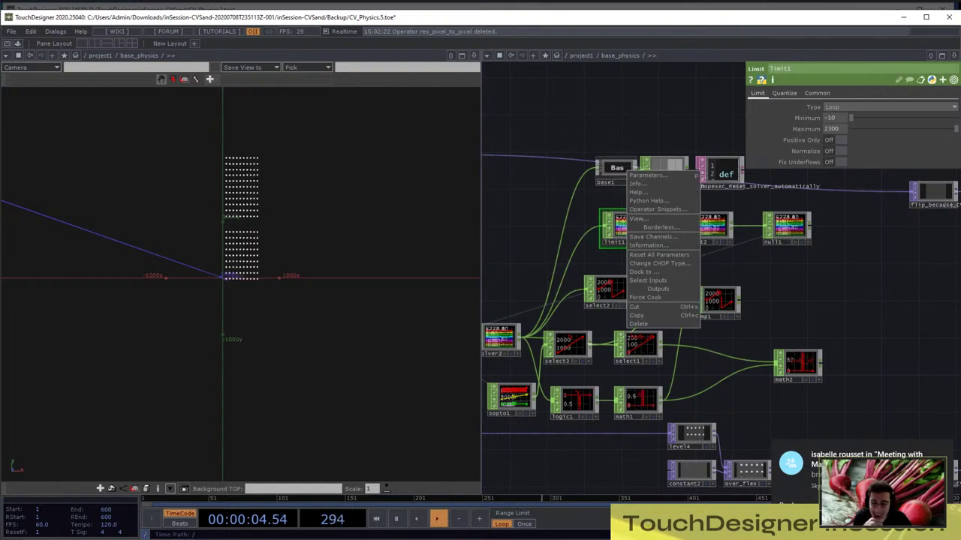
pyautogui.click(647, 324)
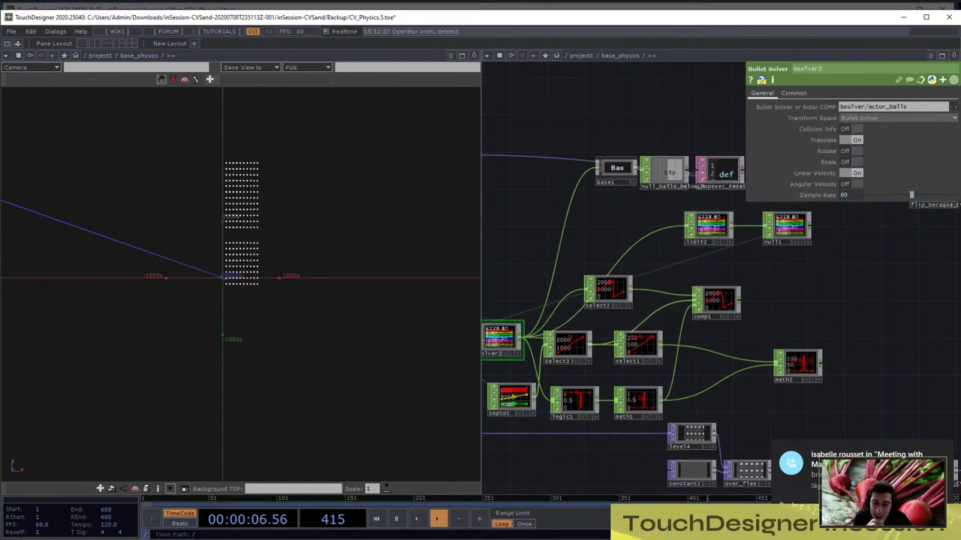
# Move limit2 away from null1 and insert a Replace CHOP between them
pyautogui.moveTo(708, 226); pyautogui.dragTo(649, 226)
pyautogui.press('Tab')
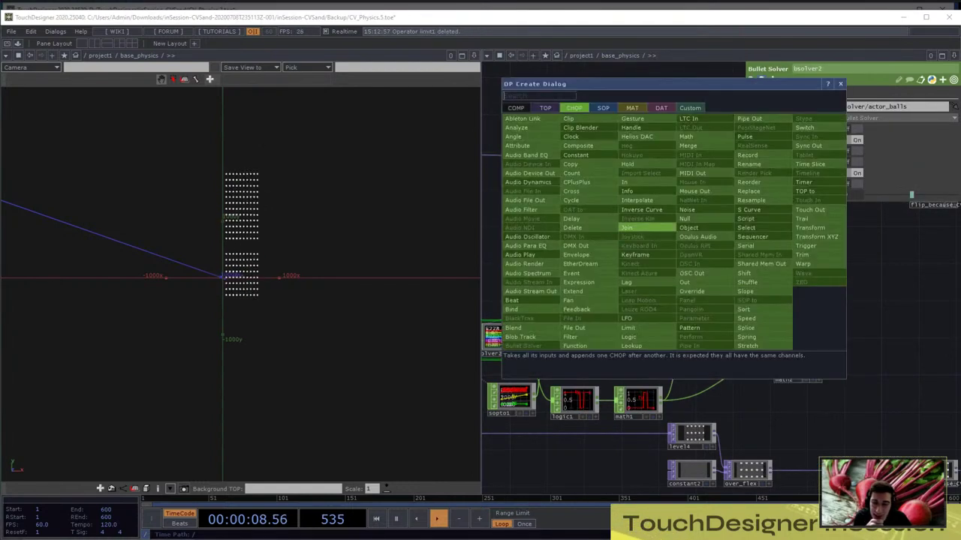
pyautogui.write('re')
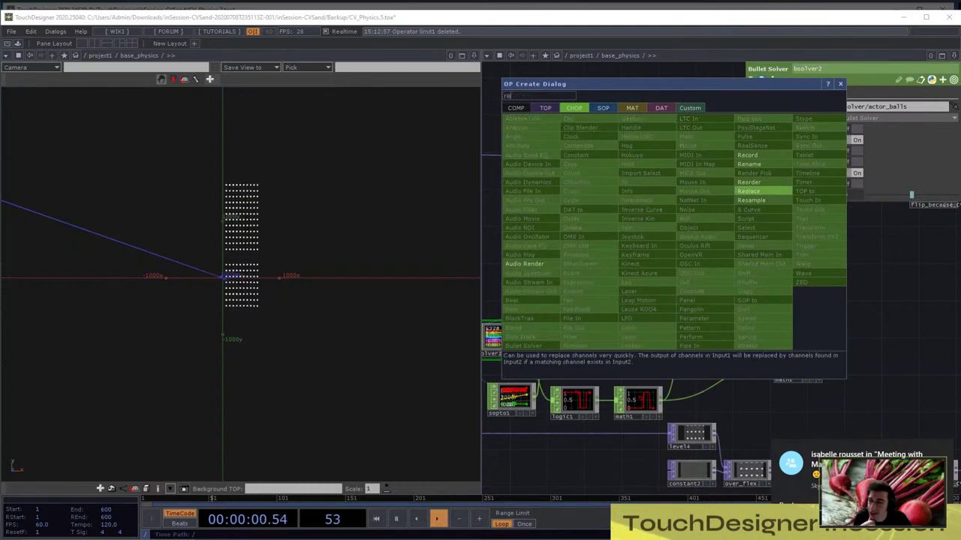
pyautogui.click(747, 192)
pyautogui.click(726, 227)
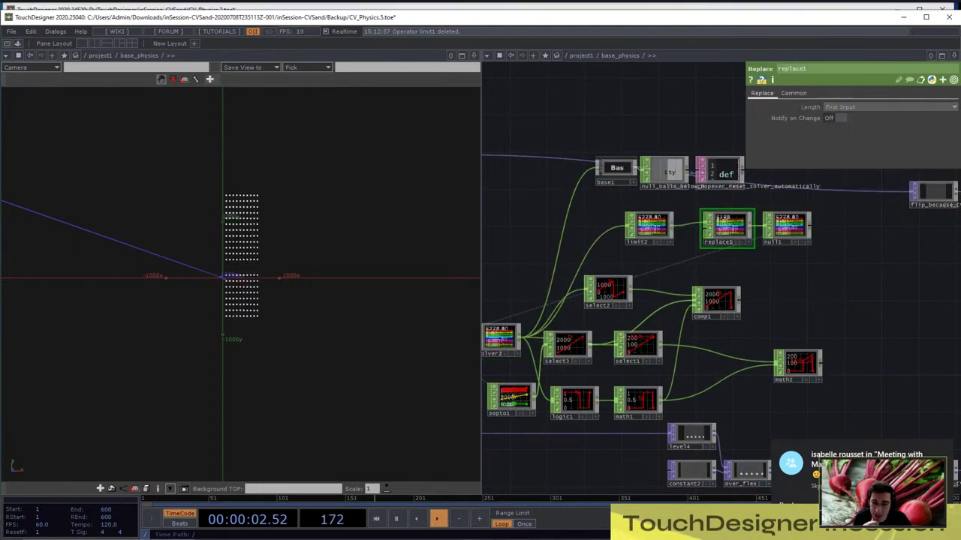
# Connect comp1's output to replace1's second input and move replace1 with null1 farther from limit2
pyautogui.scroll(3, 768, 263)
pyautogui.moveTo(709, 329); pyautogui.dragTo(639, 189)
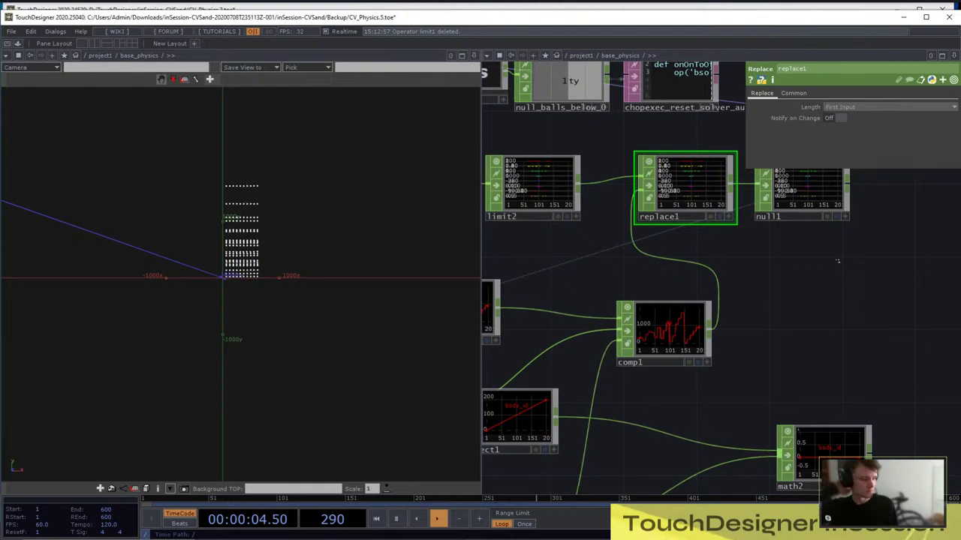
pyautogui.moveTo(838, 261); pyautogui.dragTo(676, 183, button='right')
pyautogui.moveTo(679, 187); pyautogui.dragTo(810, 209)
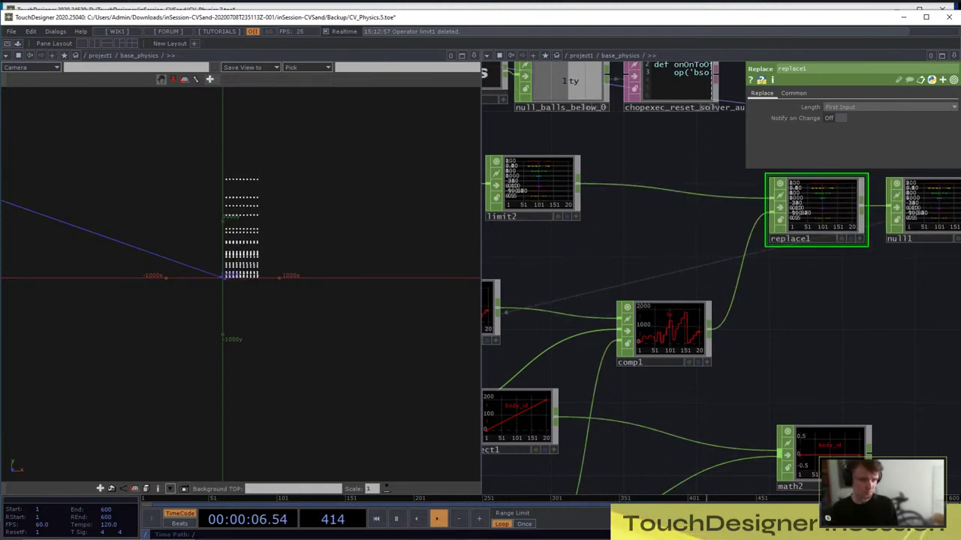
# Delete the math2 CHOP fed by select1 and math1
pyautogui.scroll(-2, 807, 255)
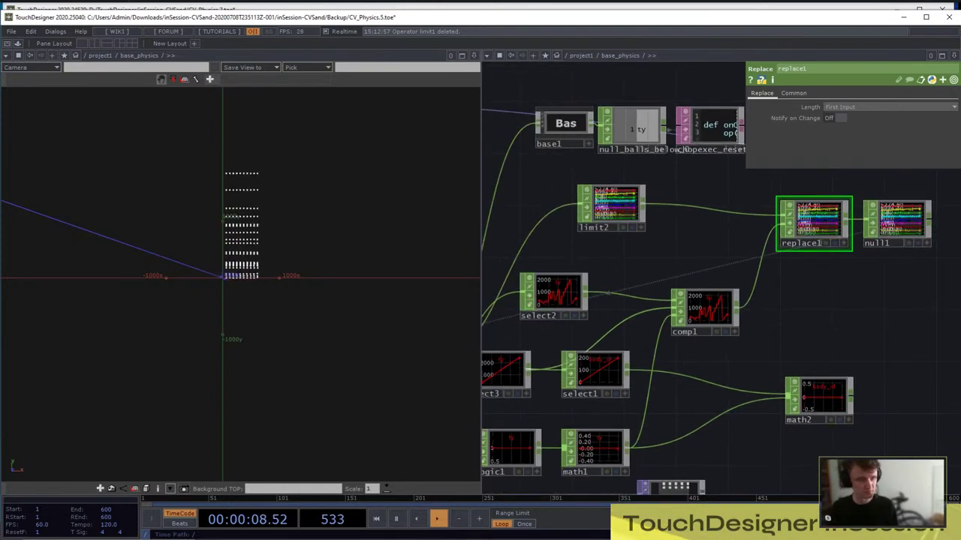
pyautogui.scroll(-2, 830, 300)
pyautogui.scroll(4, 798, 342)
pyautogui.moveTo(792, 326); pyautogui.dragTo(862, 264)
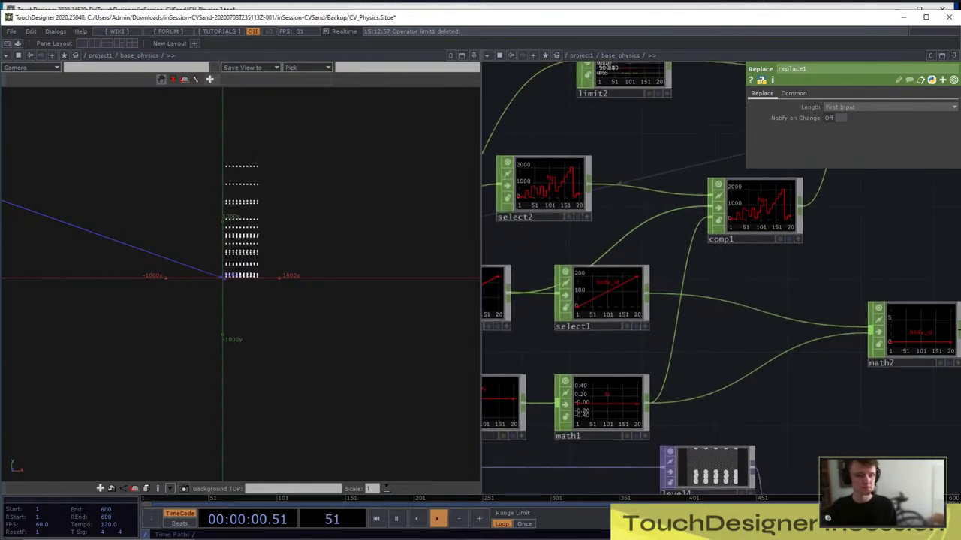
pyautogui.scroll(-4, 863, 263)
pyautogui.rightClick(821, 235)
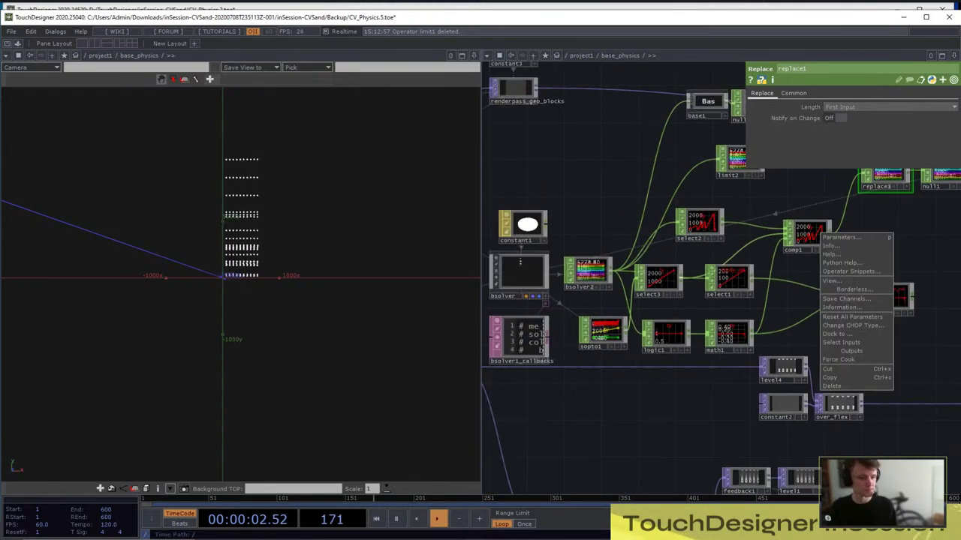
pyautogui.click(818, 248)
pyautogui.rightClick(817, 253)
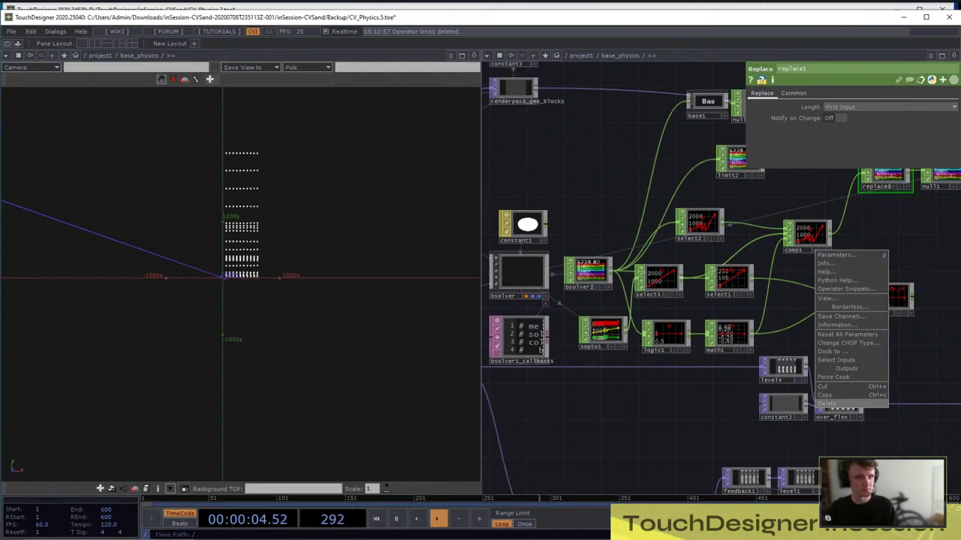
pyautogui.click(825, 404)
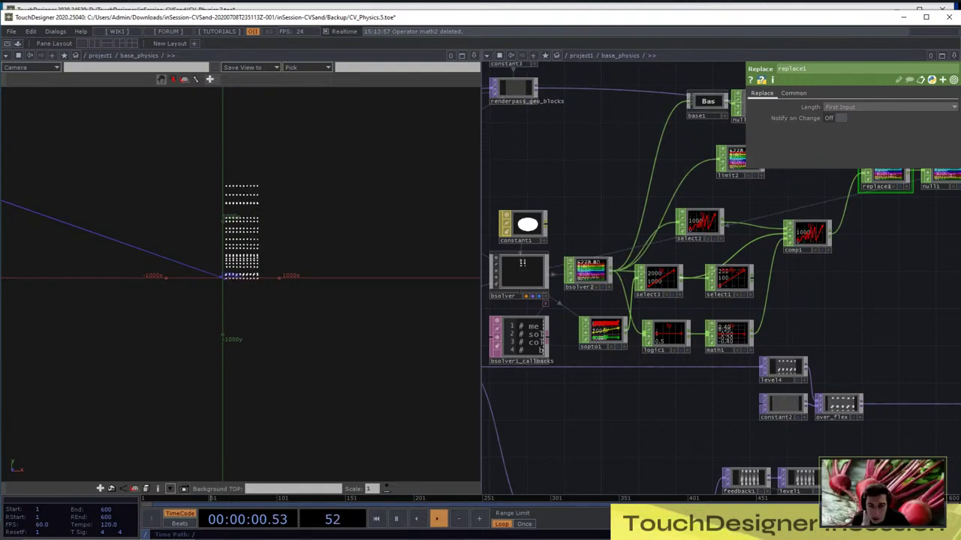
# Widen the network pane and examine the connection from comp1 into replace1
pyautogui.moveTo(481, 265); pyautogui.dragTo(328, 264)
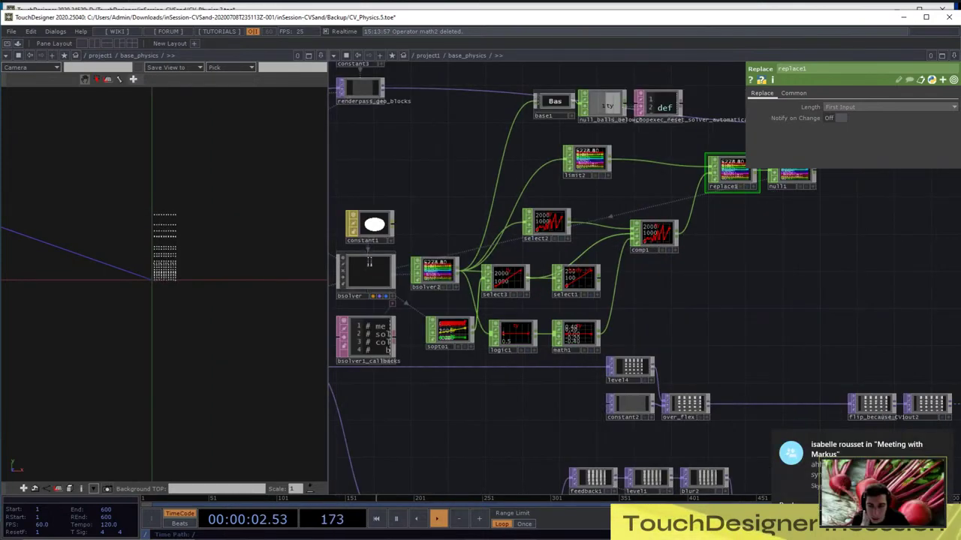
pyautogui.moveTo(480, 406); pyautogui.dragTo(567, 369)
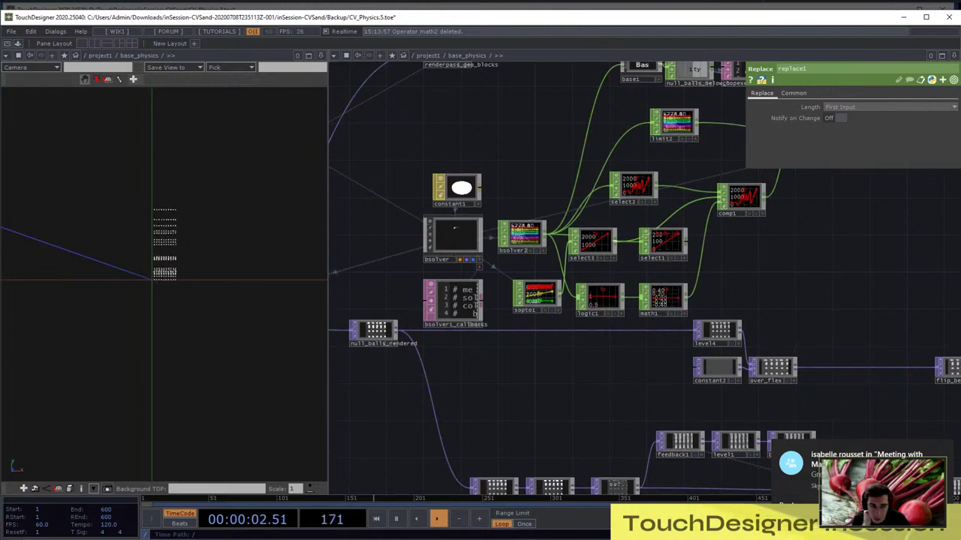
pyautogui.moveTo(585, 406); pyautogui.dragTo(491, 419)
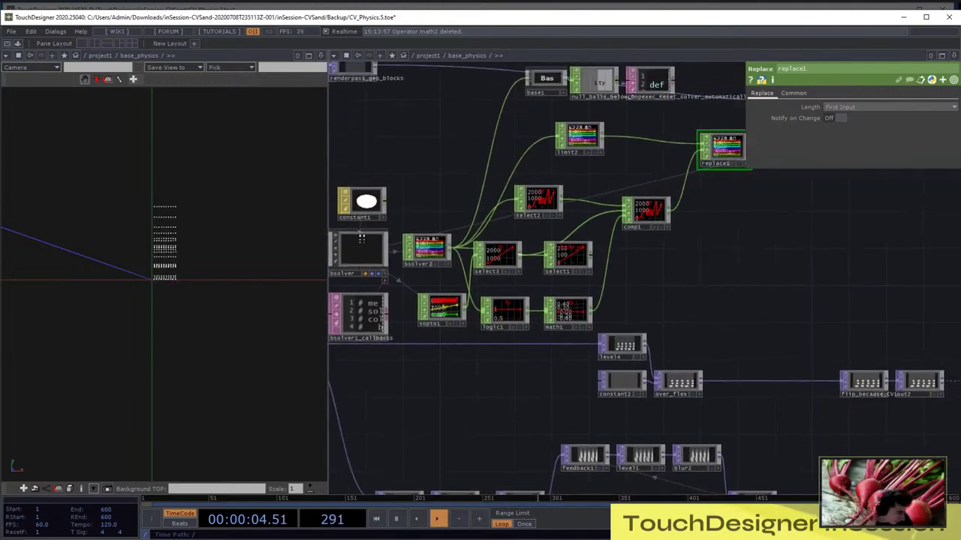
pyautogui.scroll(5, 677, 166)
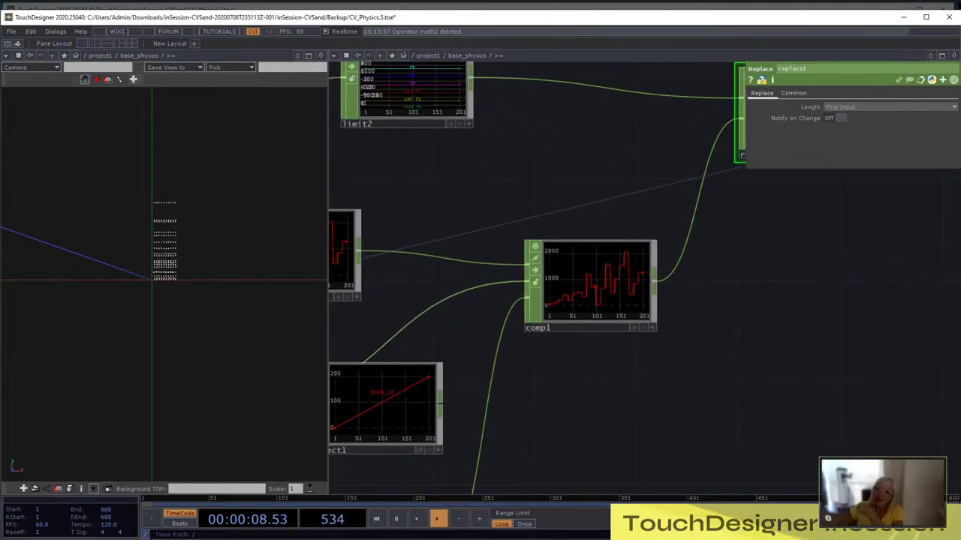
pyautogui.scroll(-5, 604, 317)
pyautogui.scroll(6, 713, 231)
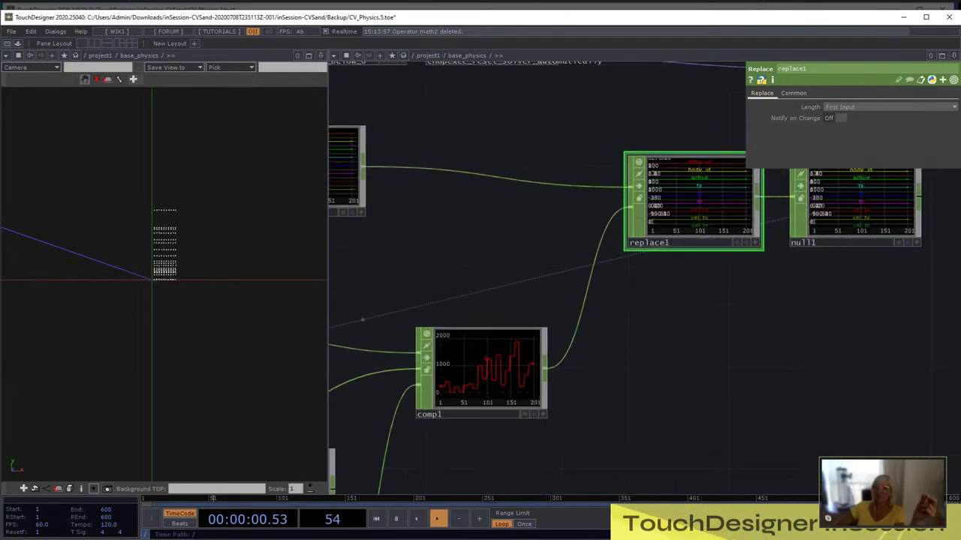
pyautogui.scroll(-6, 727, 206)
# Set comp1's Scope parameter to the ty channel
pyautogui.click(608, 288)
pyautogui.scroll(6, 609, 288)
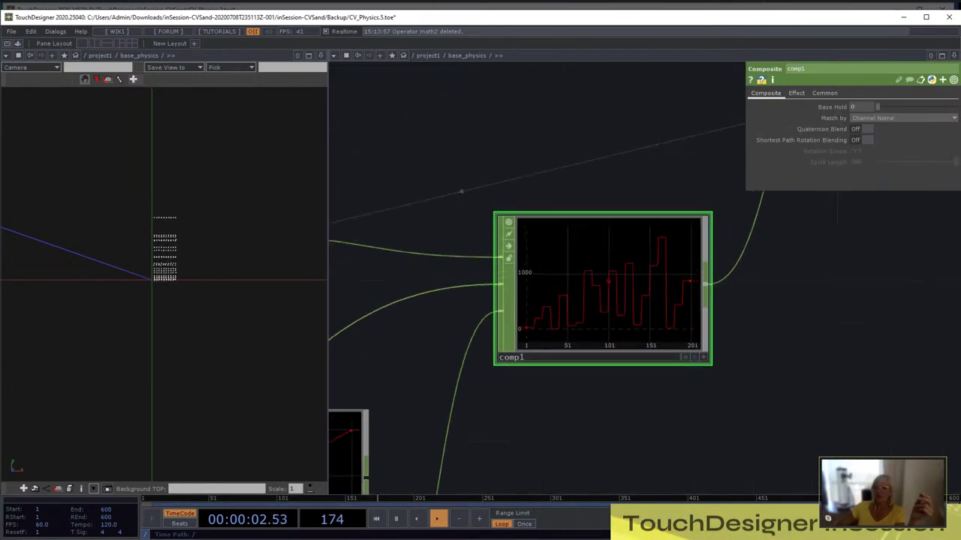
pyautogui.scroll(-3, 797, 287)
pyautogui.moveTo(827, 424); pyautogui.dragTo(885, 326)
pyautogui.scroll(-3, 848, 324)
pyautogui.click(824, 93)
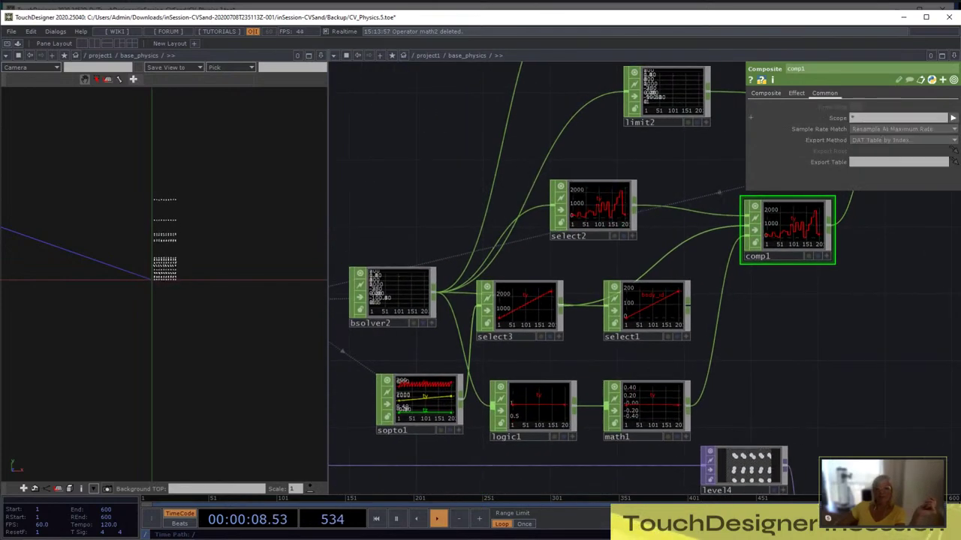
pyautogui.click(952, 117)
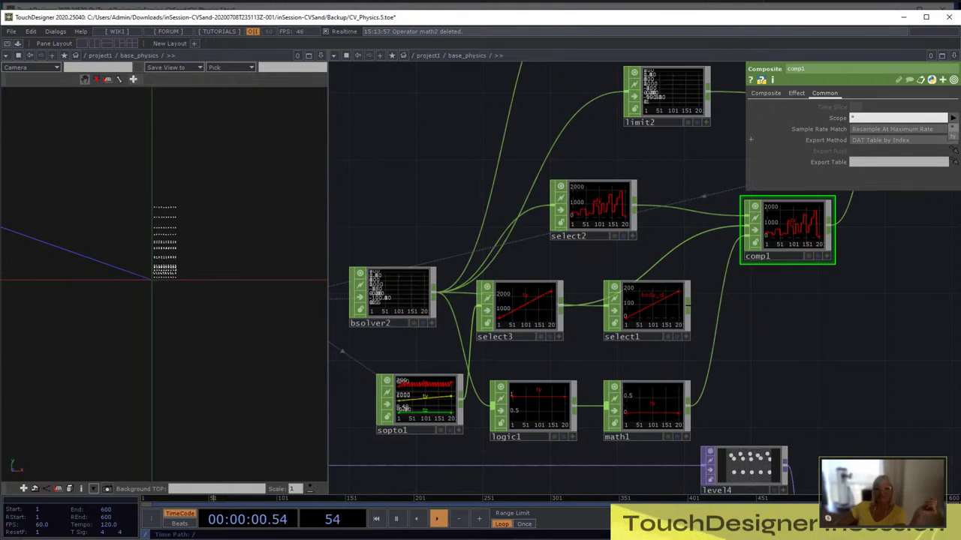
pyautogui.click(952, 137)
# Delete select2 so bsolver2 feeds comp1 directly, and inspect comp1's channels
pyautogui.rightClick(525, 324)
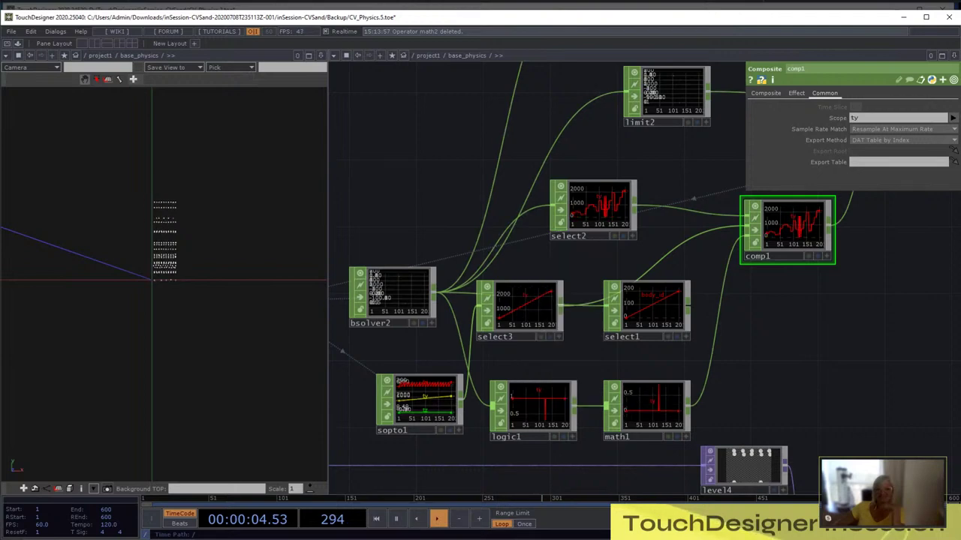
pyautogui.rightClick(612, 224)
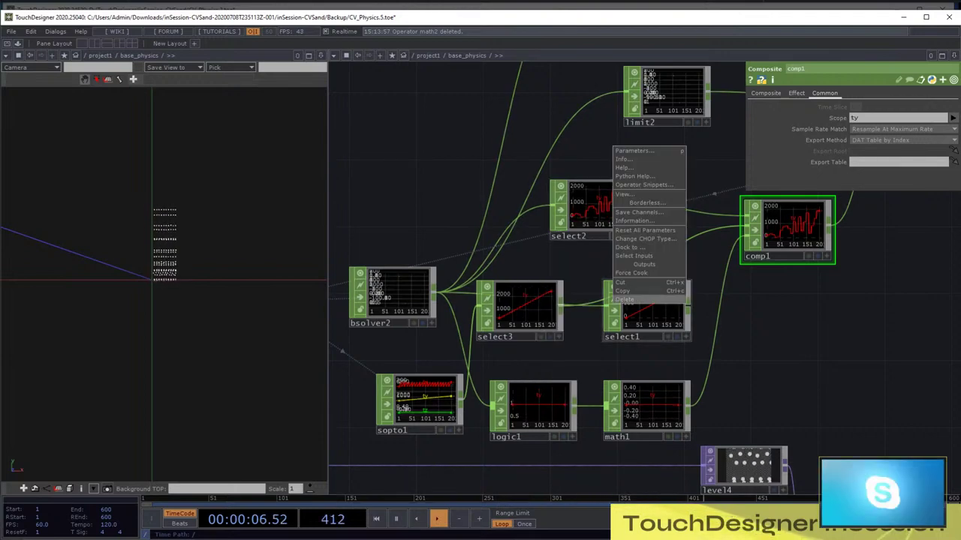
pyautogui.click(625, 299)
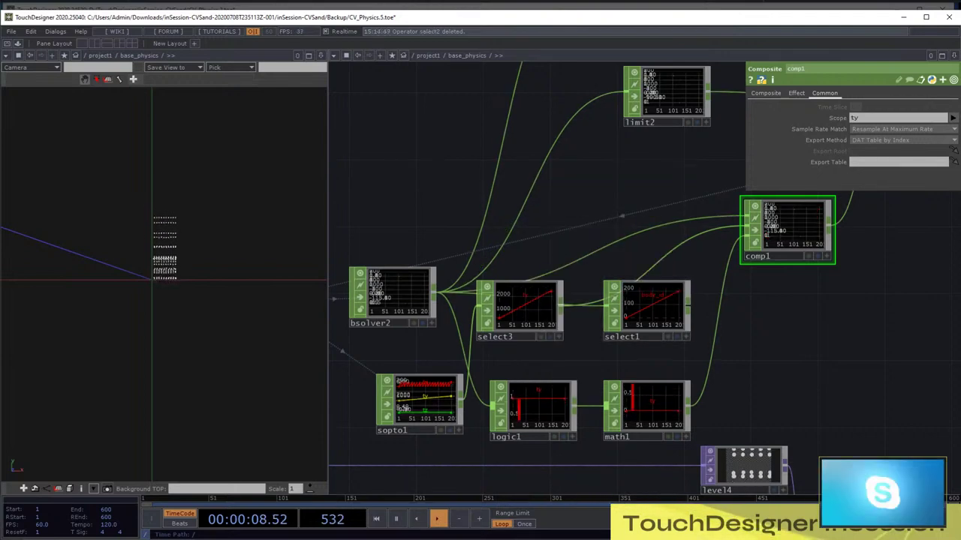
pyautogui.scroll(6, 833, 211)
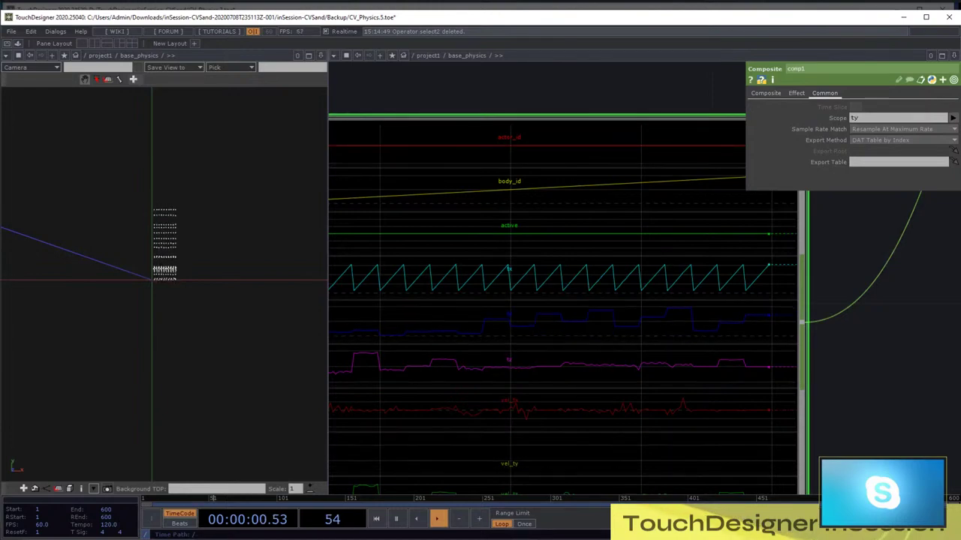
pyautogui.scroll(-10, 741, 233)
pyautogui.moveTo(676, 338); pyautogui.dragTo(710, 275)
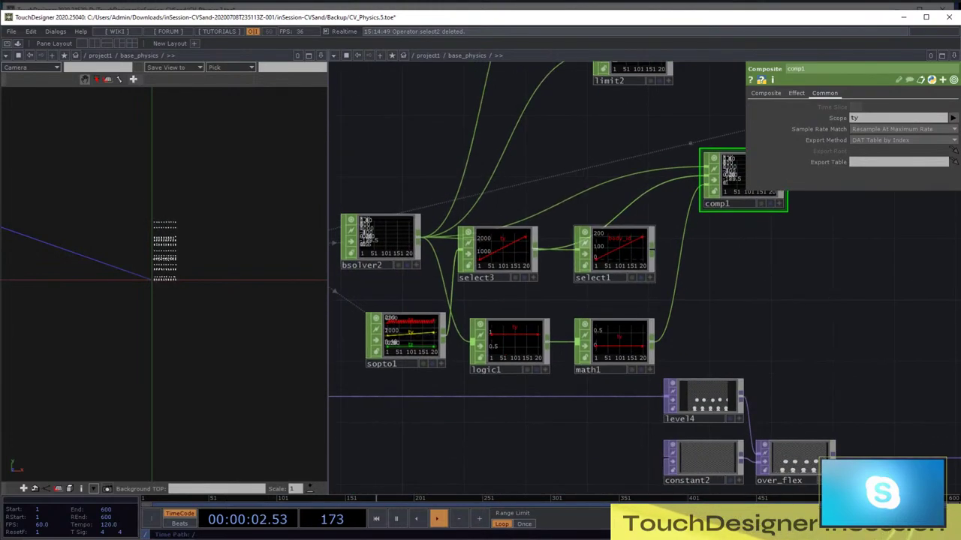
# Delete the unused select1 CHOP and rearrange select3 and sopto1 to separate their wires
pyautogui.rightClick(609, 244)
pyautogui.click(622, 340)
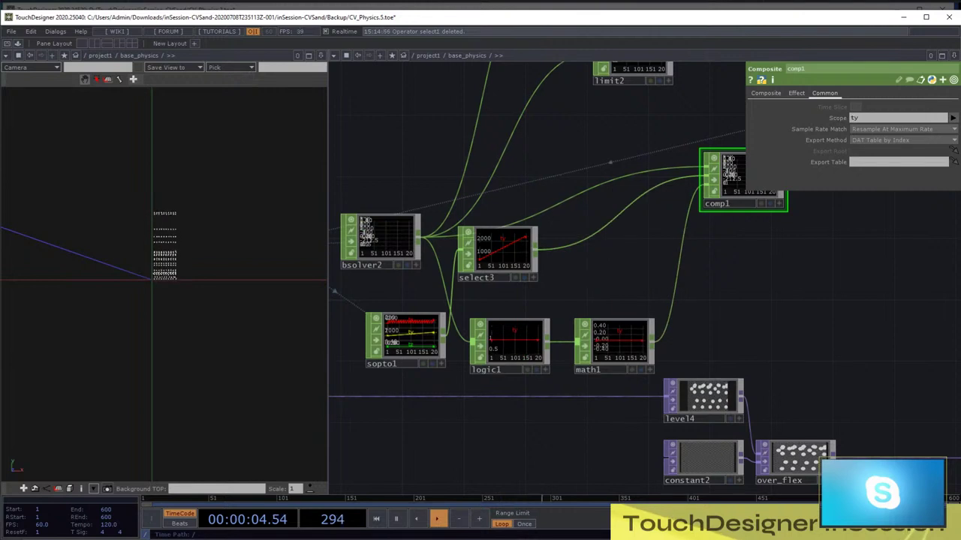
pyautogui.moveTo(495, 251); pyautogui.dragTo(594, 263)
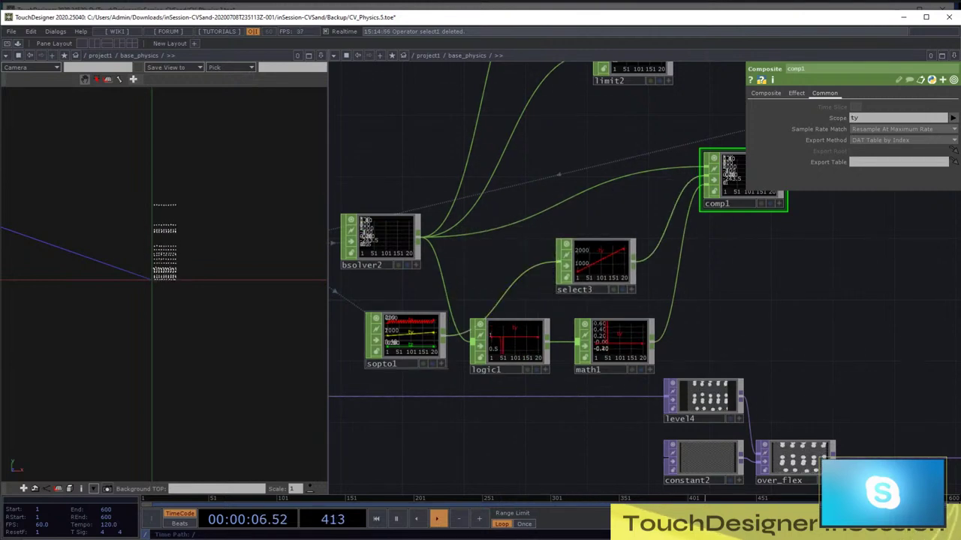
pyautogui.moveTo(406, 338); pyautogui.dragTo(392, 307)
pyautogui.rightClick(634, 263)
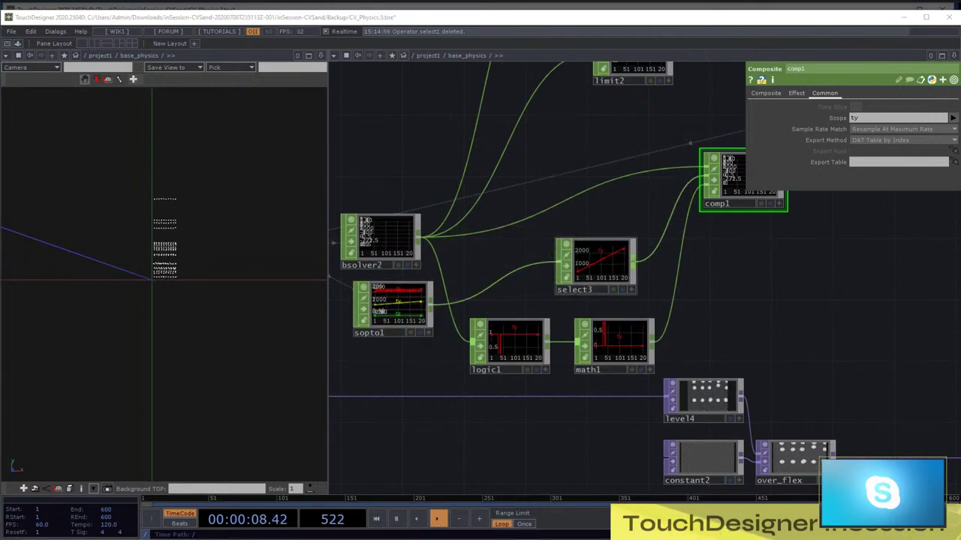
pyautogui.click(723, 310)
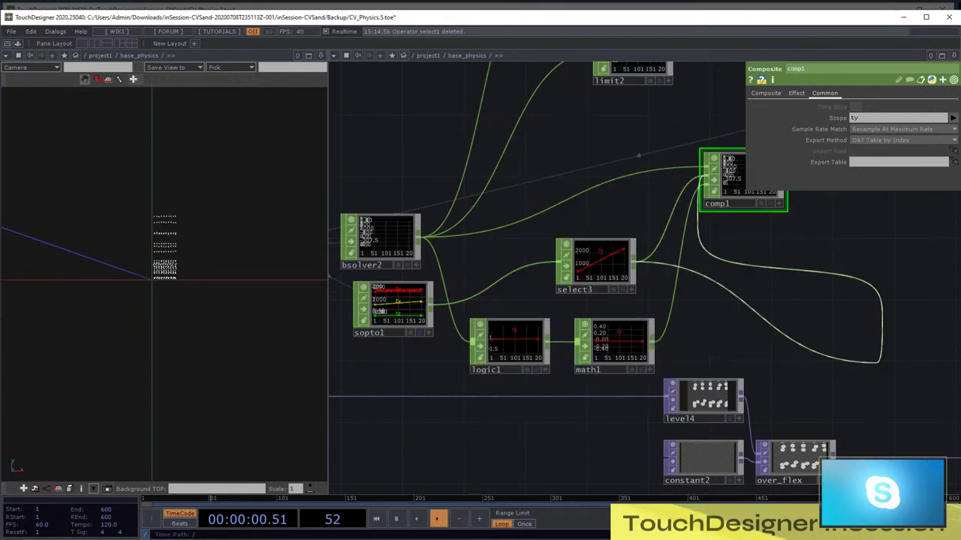
pyautogui.press('Escape')
# Delete the select3 CHOP and move logic1 and math1 up into line with sopto1
pyautogui.rightClick(605, 291)
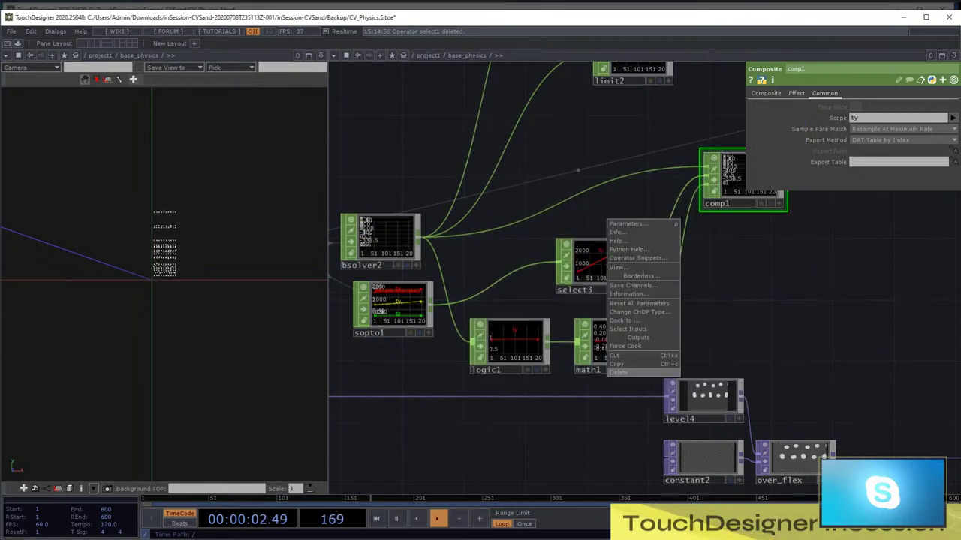
pyautogui.click(617, 373)
pyautogui.moveTo(617, 372); pyautogui.dragTo(579, 334)
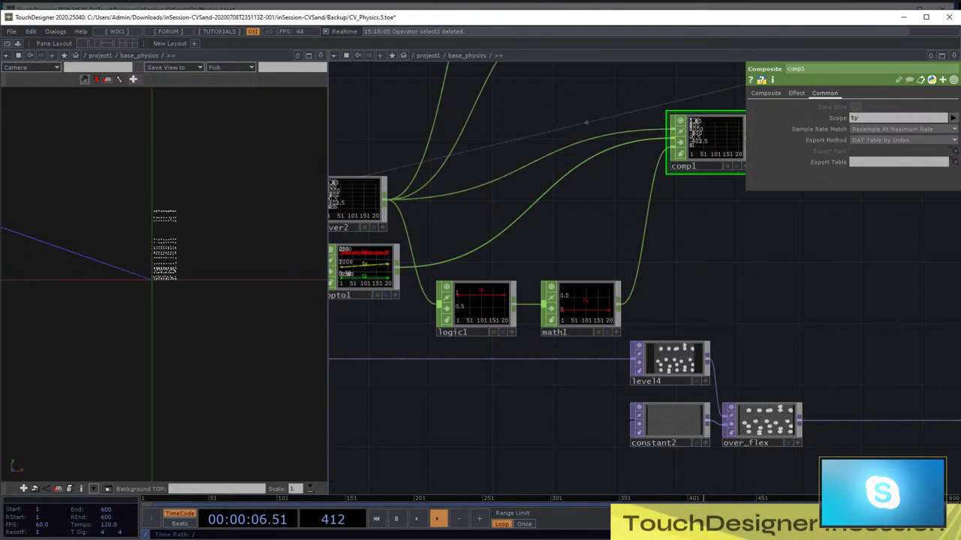
pyautogui.moveTo(432, 279); pyautogui.dragTo(570, 338, button='right')
pyautogui.moveTo(476, 308); pyautogui.dragTo(482, 271)
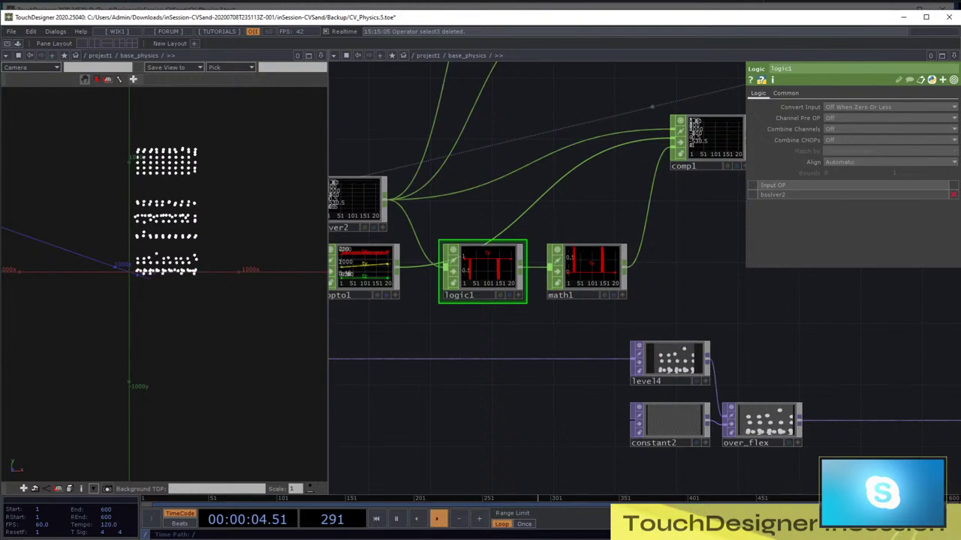
# Insert a Select CHOP on the wire between sopto1 and comp1, and set its Channel Names to ty
pyautogui.rightClick(556, 180)
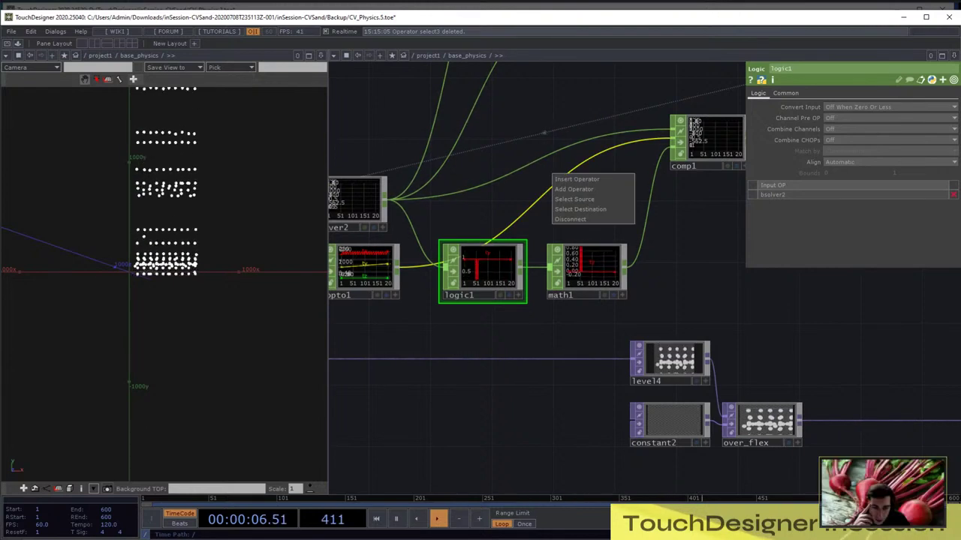
pyautogui.click(581, 178)
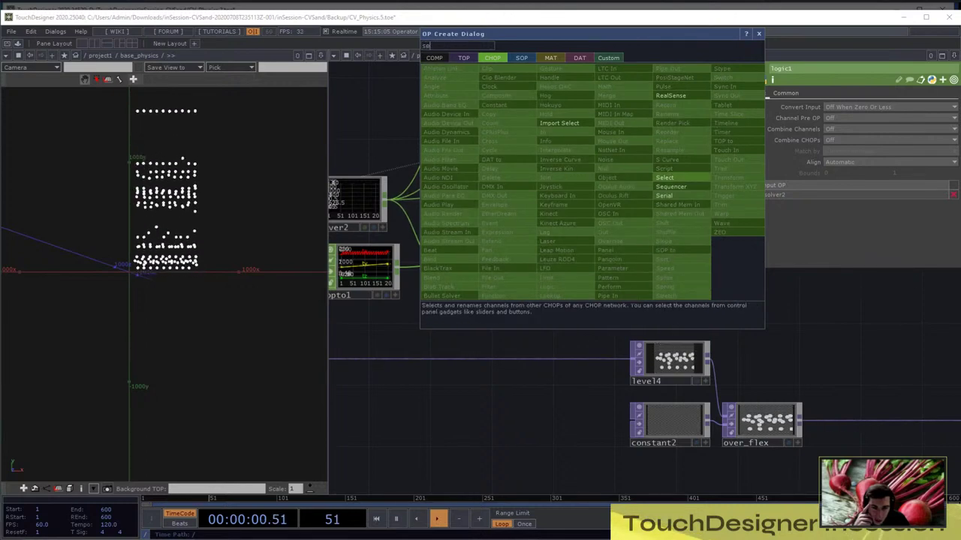
pyautogui.click(675, 177)
pyautogui.click(580, 197)
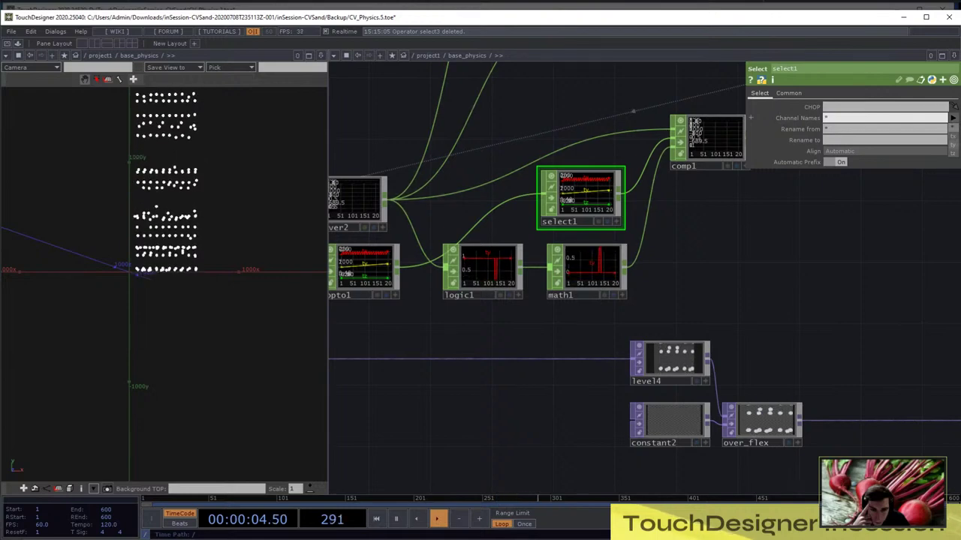
pyautogui.write('ty')
# Check limit2's Scope, rewire its input from comp1, and move it beneath replace1 and null1
pyautogui.moveTo(691, 240); pyautogui.dragTo(543, 456)
pyautogui.moveTo(450, 235); pyautogui.dragTo(544, 247)
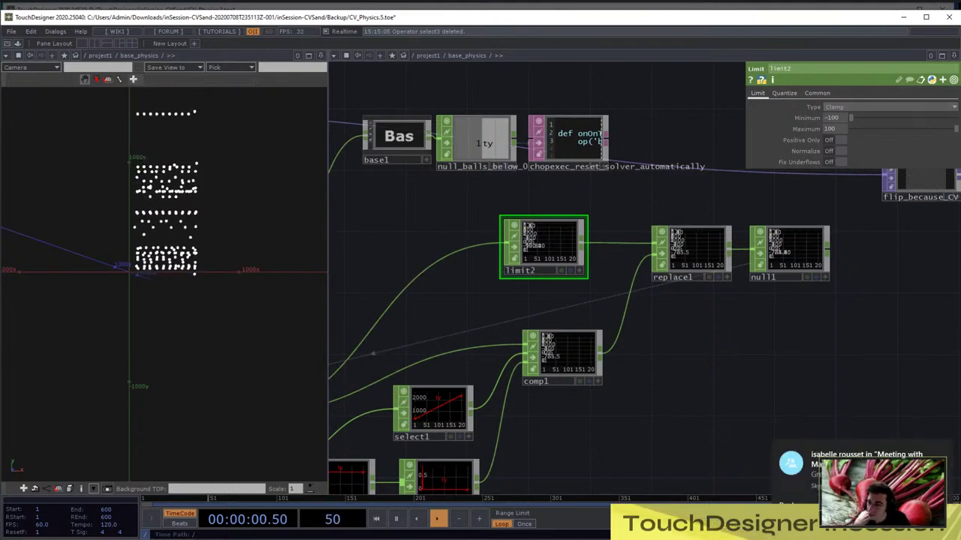
pyautogui.click(817, 93)
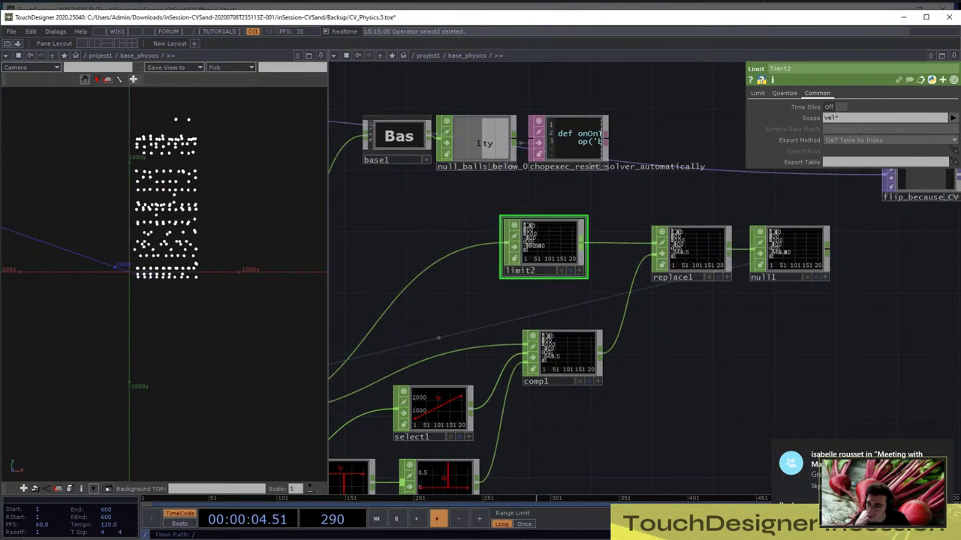
pyautogui.moveTo(544, 246); pyautogui.dragTo(715, 351)
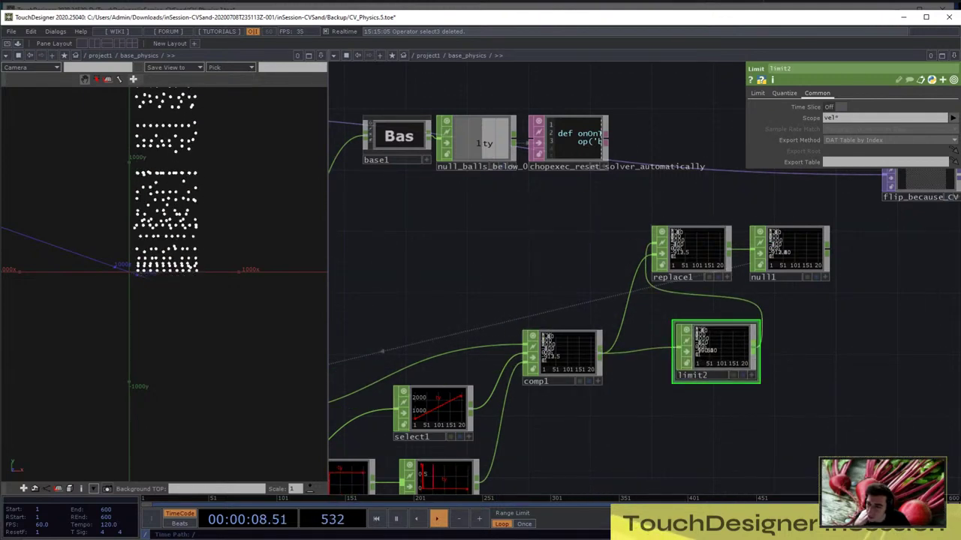
# Delete the replace1 CHOP and place limit2 between comp1 and null1
pyautogui.rightClick(689, 252)
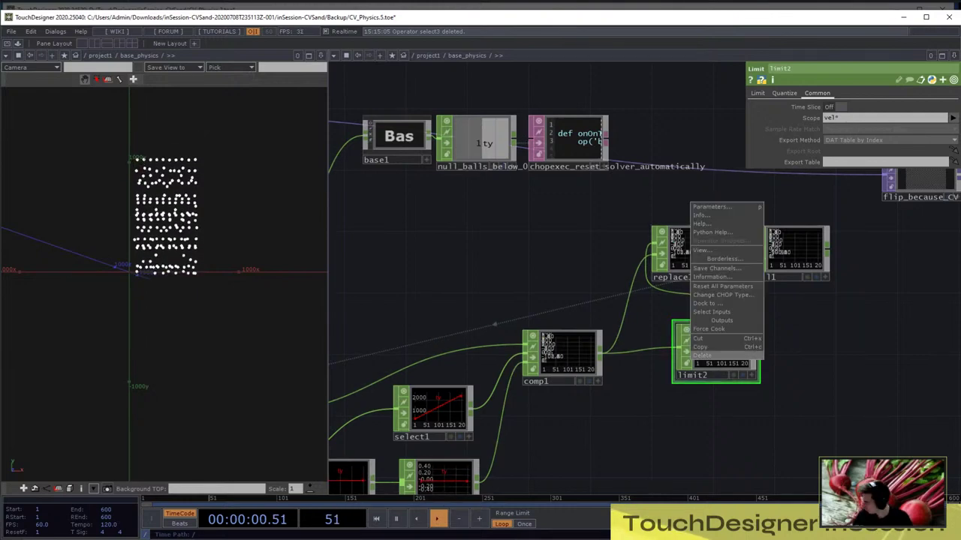
pyautogui.click(713, 355)
pyautogui.moveTo(715, 351); pyautogui.dragTo(679, 252)
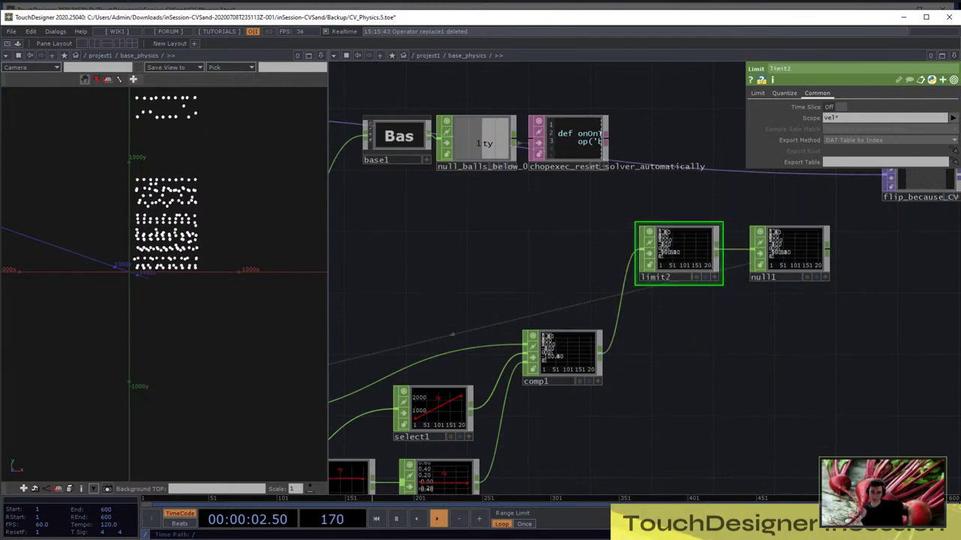
# Rearrange the CHOP chain so limit2 and null1 sit in a row after comp1 and bsolver2 sits above sopto1
pyautogui.scroll(-2, 679, 253)
pyautogui.moveTo(615, 323); pyautogui.dragTo(729, 255)
pyautogui.scroll(-1, 784, 323)
pyautogui.moveTo(730, 382); pyautogui.dragTo(418, 337, button='right')
pyautogui.moveTo(451, 319); pyautogui.dragTo(470, 199)
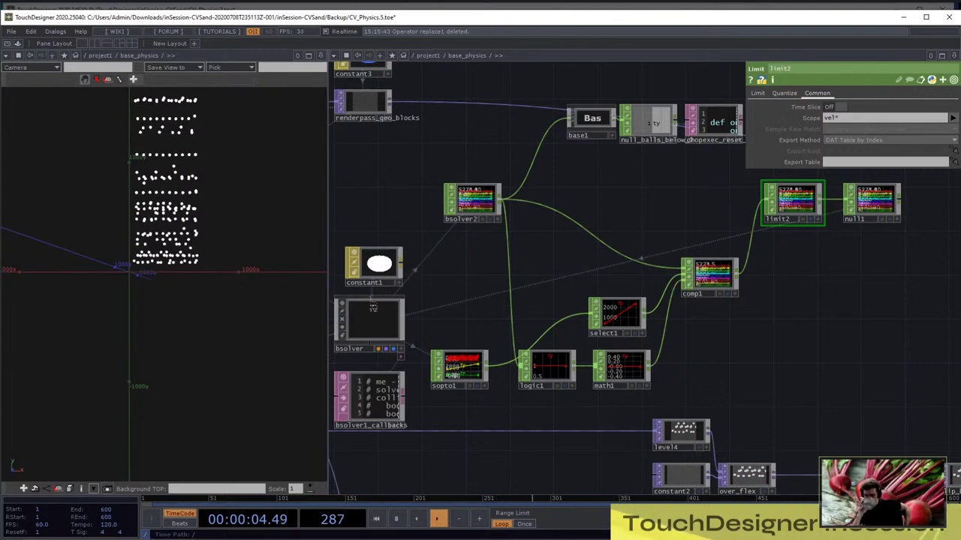
pyautogui.moveTo(720, 345); pyautogui.dragTo(679, 354)
pyautogui.moveTo(853, 261); pyautogui.dragTo(765, 214, button='right')
pyautogui.moveTo(754, 210); pyautogui.dragTo(745, 284)
pyautogui.moveTo(675, 346); pyautogui.dragTo(759, 327)
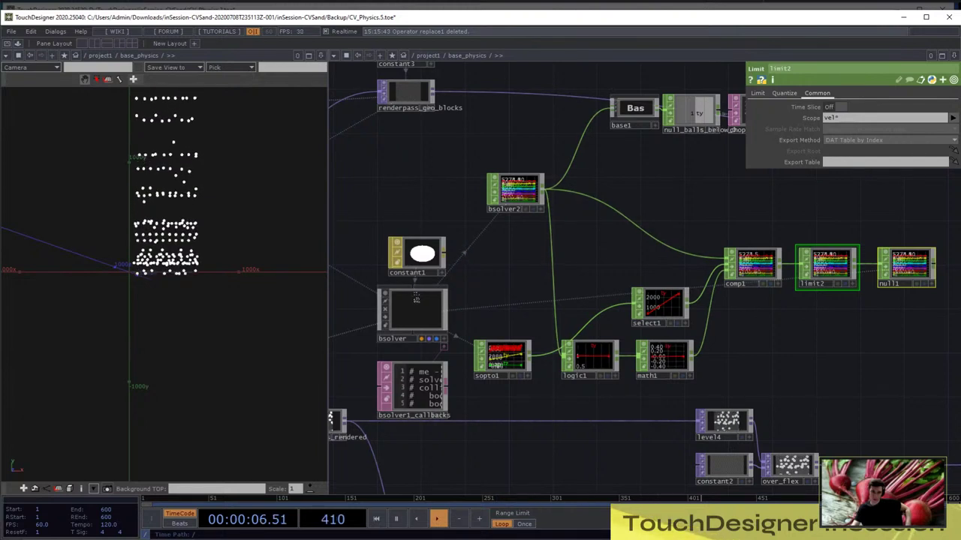
# Examine actor1 inside geo_CV_Actors and the in1 and out1 SOPs it contains
pyautogui.moveTo(571, 225); pyautogui.dragTo(643, 214)
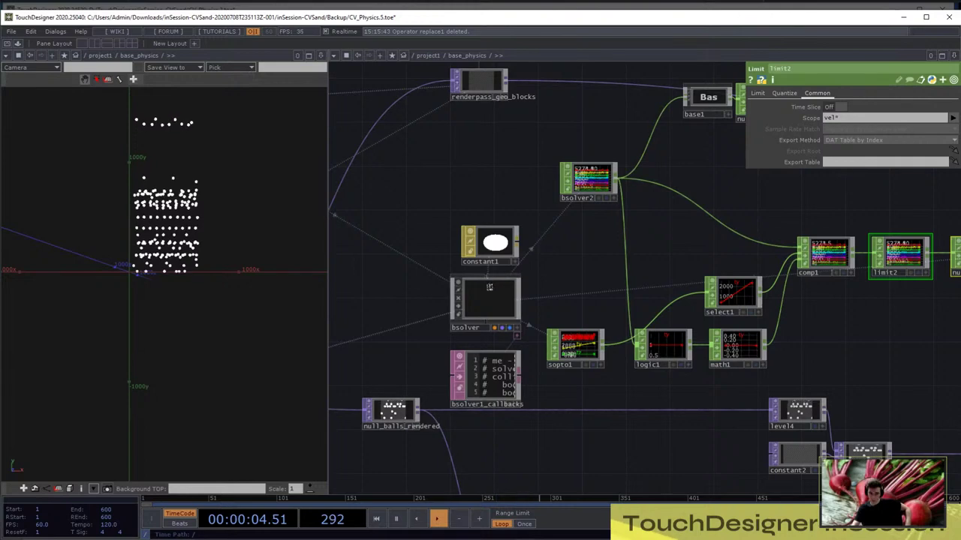
pyautogui.scroll(-4, 777, 266)
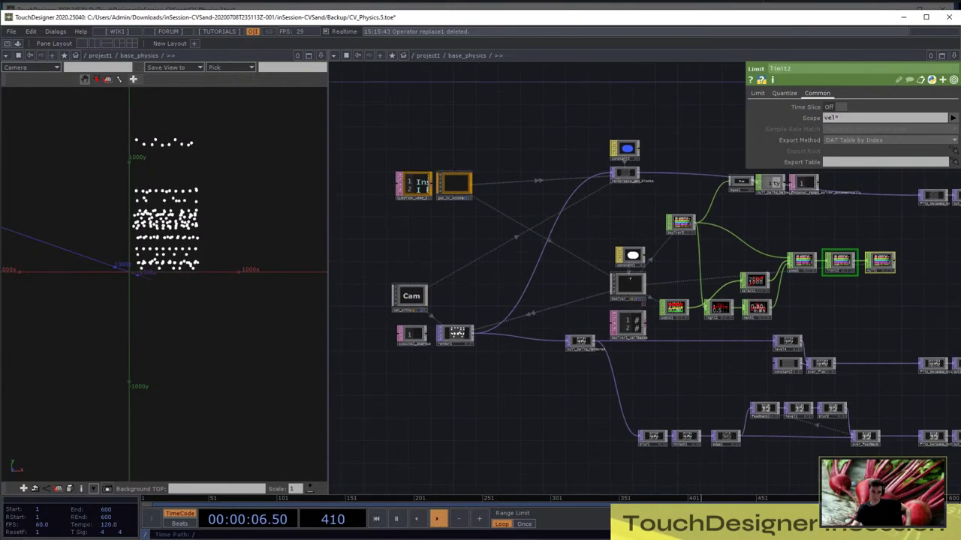
pyautogui.scroll(10, 446, 194)
pyautogui.scroll(5, 533, 162)
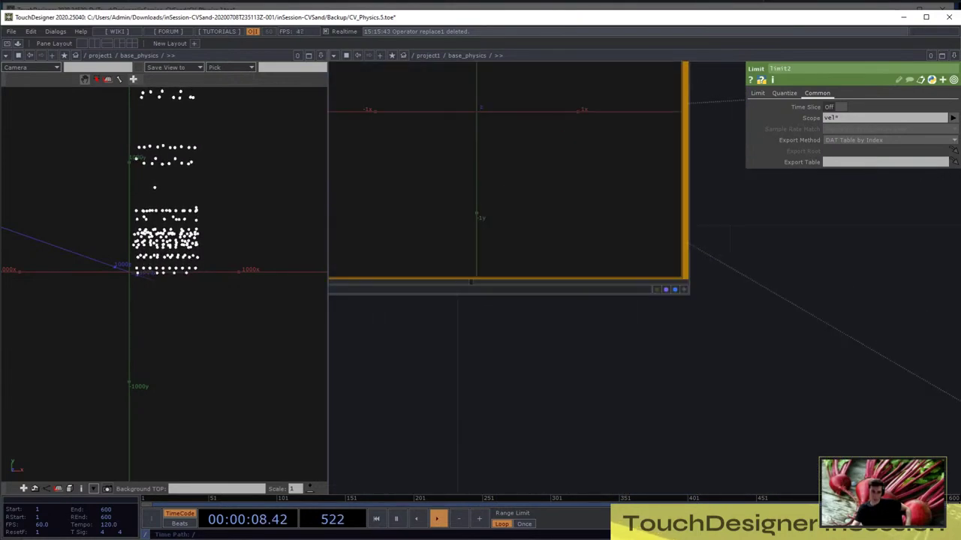
pyautogui.scroll(6, 653, 225)
pyautogui.scroll(-3, 526, 315)
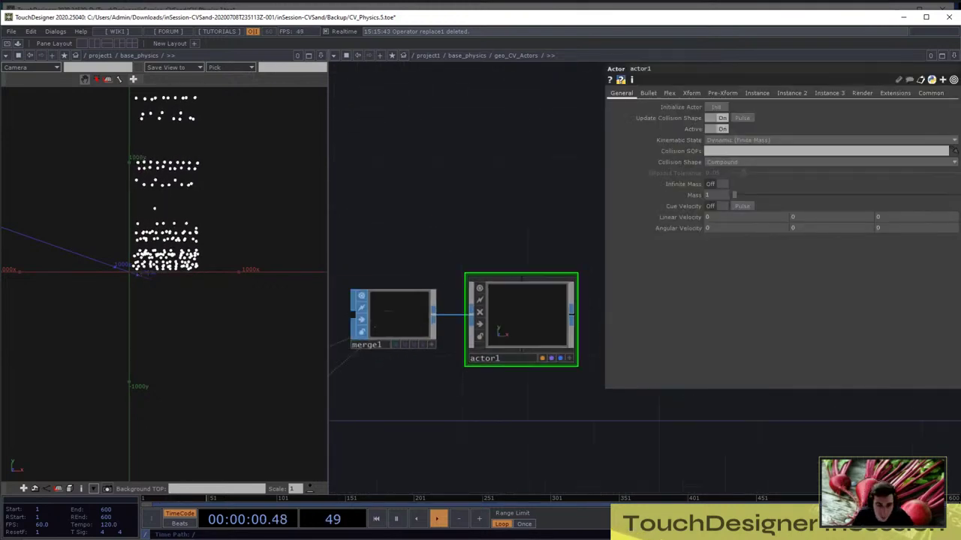
pyautogui.scroll(10, 526, 315)
pyautogui.scroll(5, 527, 187)
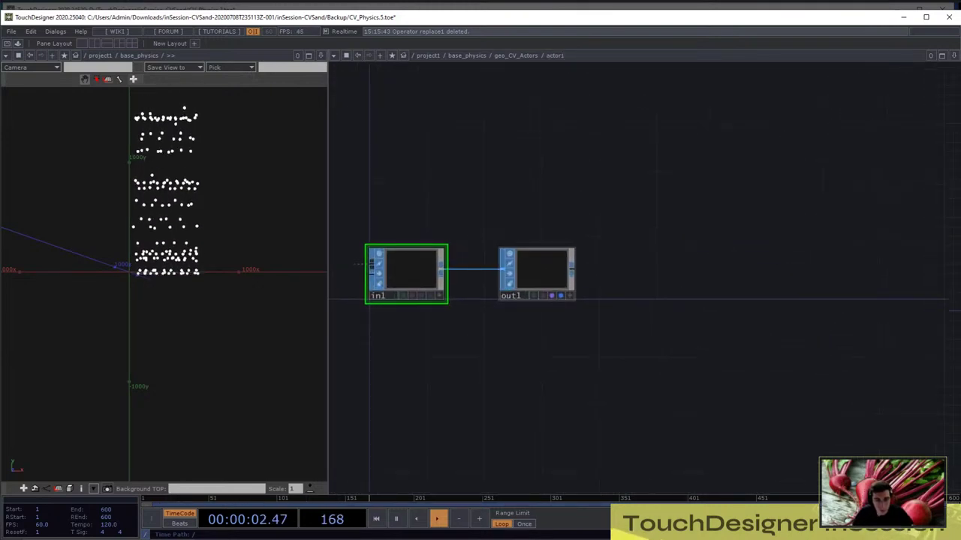
pyautogui.press('p')
pyautogui.scroll(-10, 541, 283)
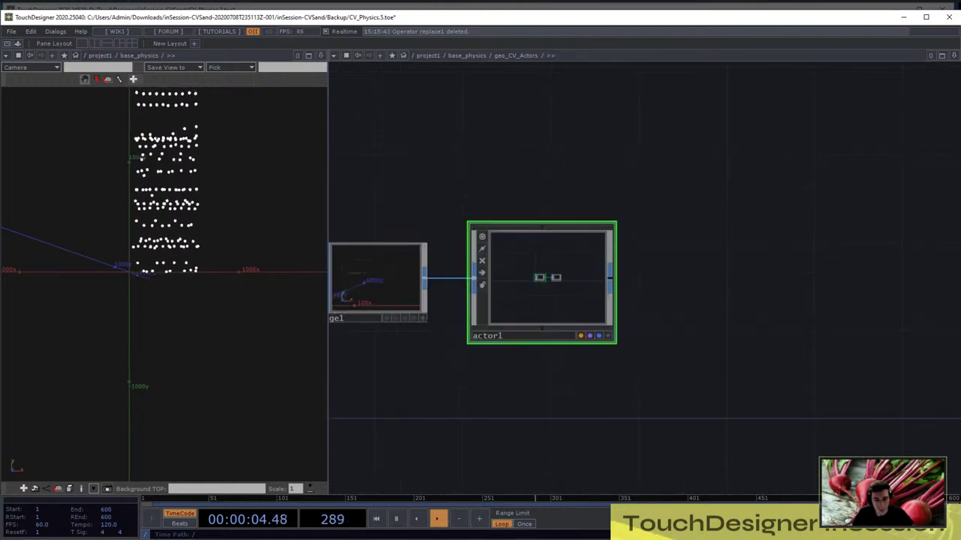
pyautogui.scroll(-6, 490, 208)
pyautogui.scroll(-10, 465, 263)
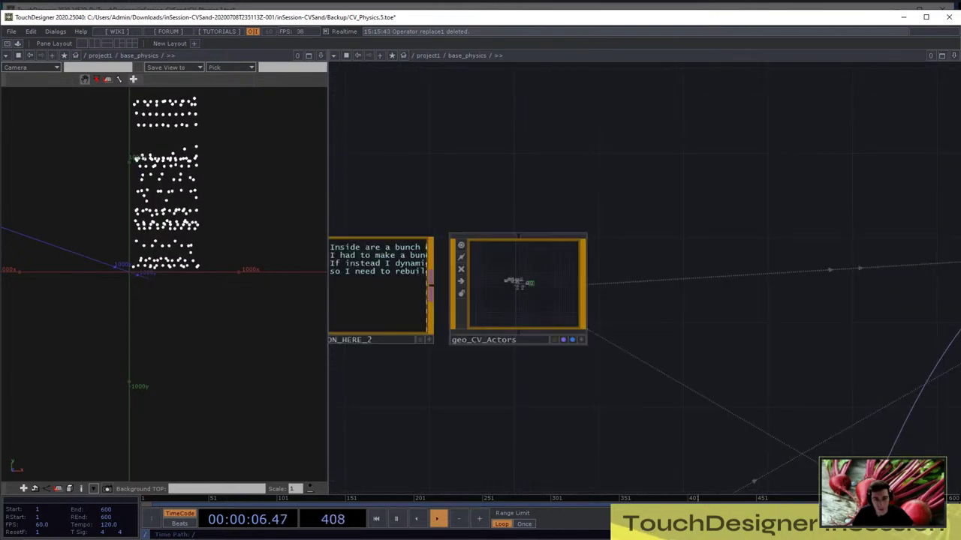
pyautogui.press('p')
# Inspect the falling balls from an angled view, and review the settings of geo_CV_Actors, actor1 and its in1 SOP
pyautogui.moveTo(164, 285); pyautogui.dragTo(120, 304)
pyautogui.scroll(5, 163, 284)
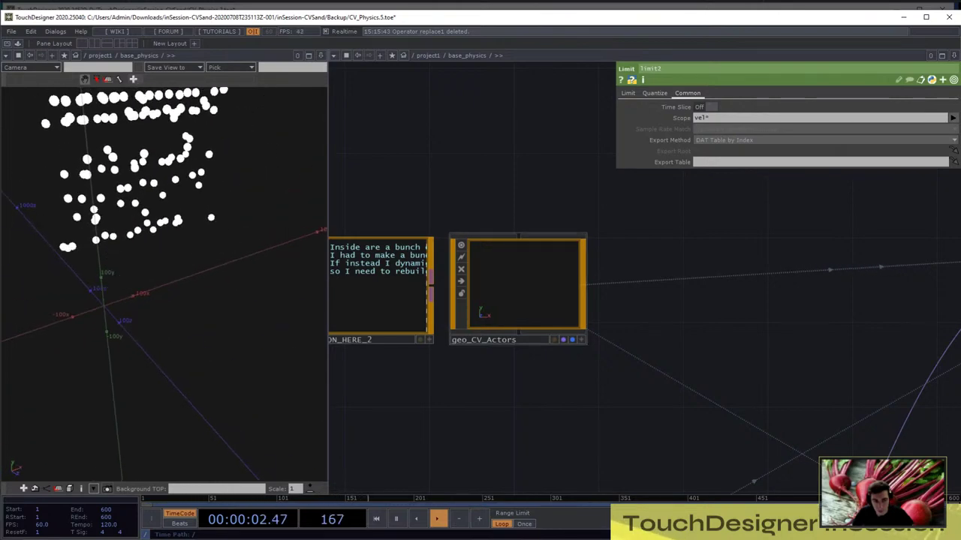
pyautogui.scroll(-7, 500, 275)
pyautogui.scroll(8, 529, 300)
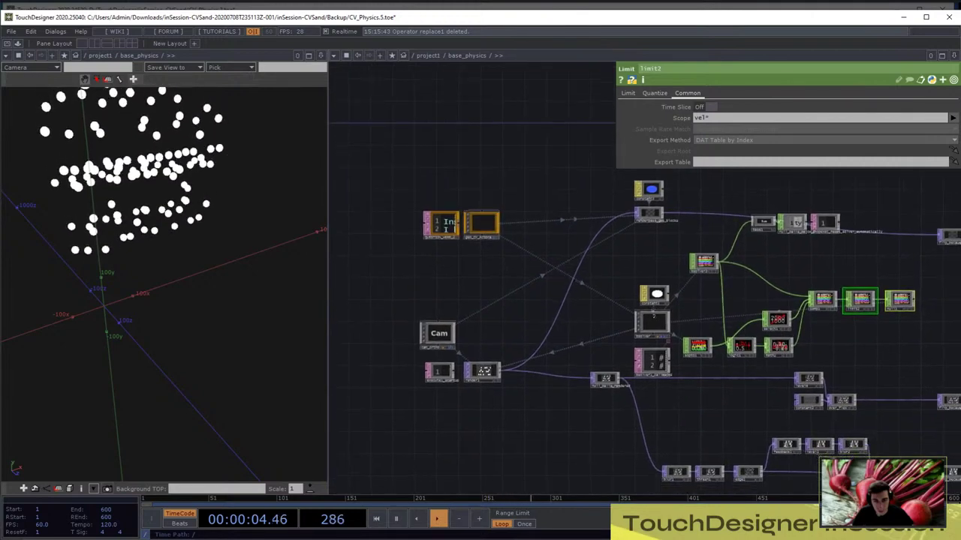
pyautogui.click(412, 196)
pyautogui.moveTo(526, 315); pyautogui.dragTo(632, 374)
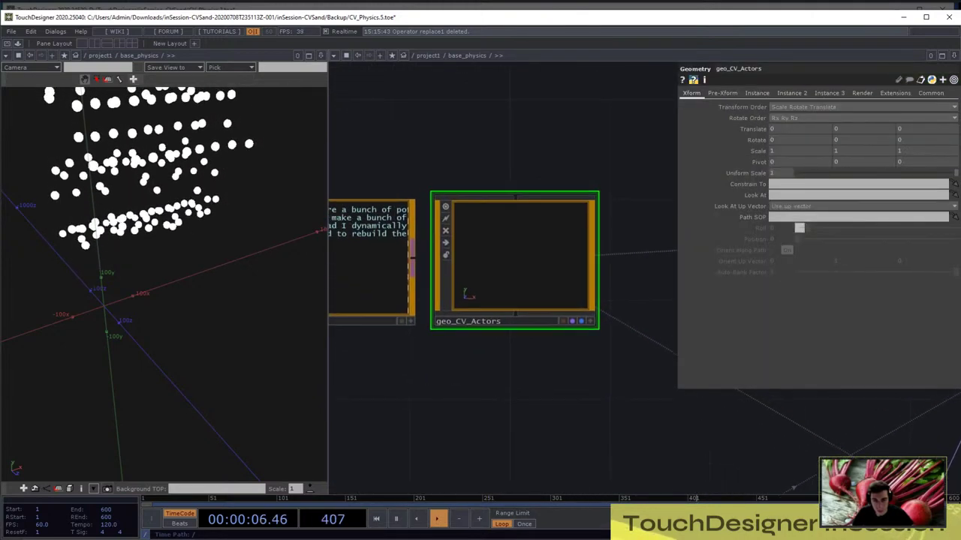
pyautogui.press('i')
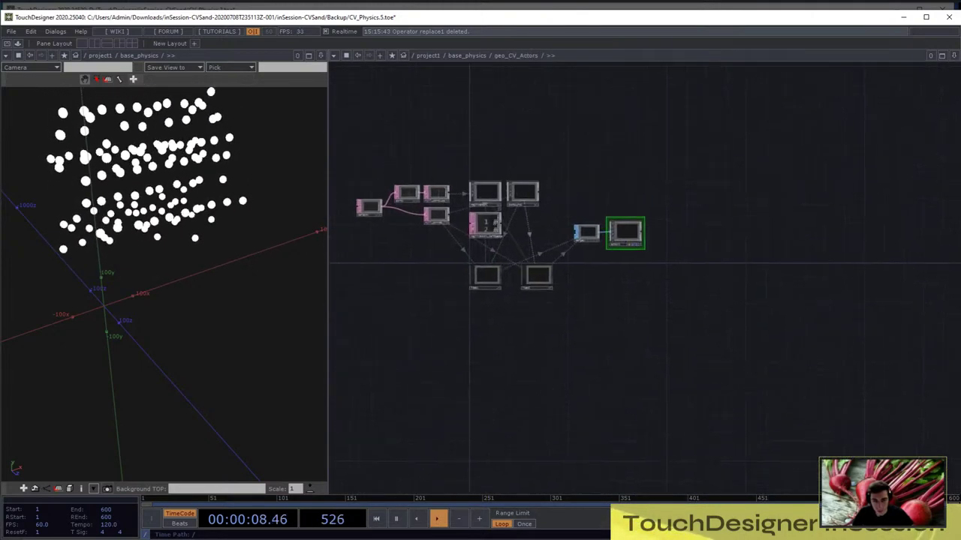
pyautogui.scroll(4, 597, 267)
pyautogui.moveTo(593, 323); pyautogui.dragTo(484, 332)
pyautogui.scroll(8, 539, 298)
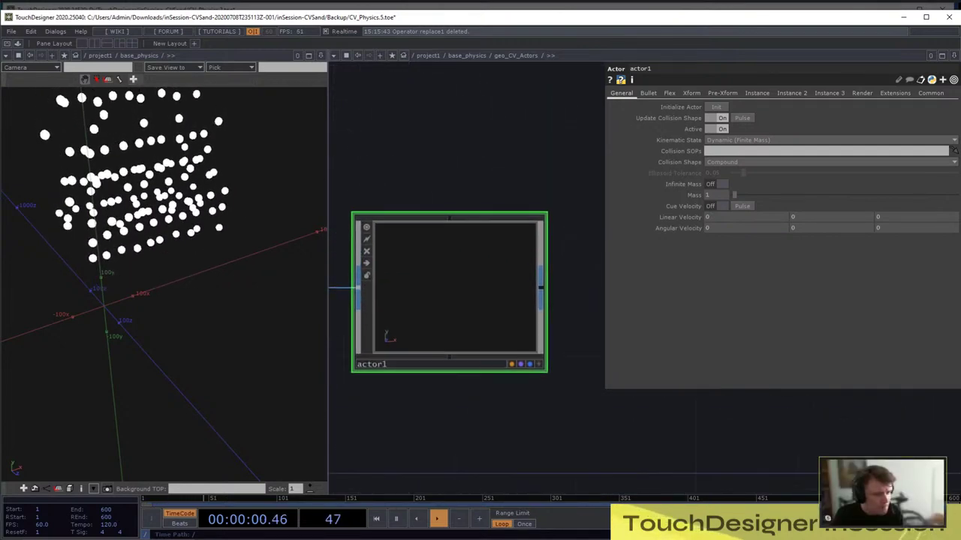
pyautogui.scroll(6, 574, 298)
pyautogui.scroll(-3, 584, 296)
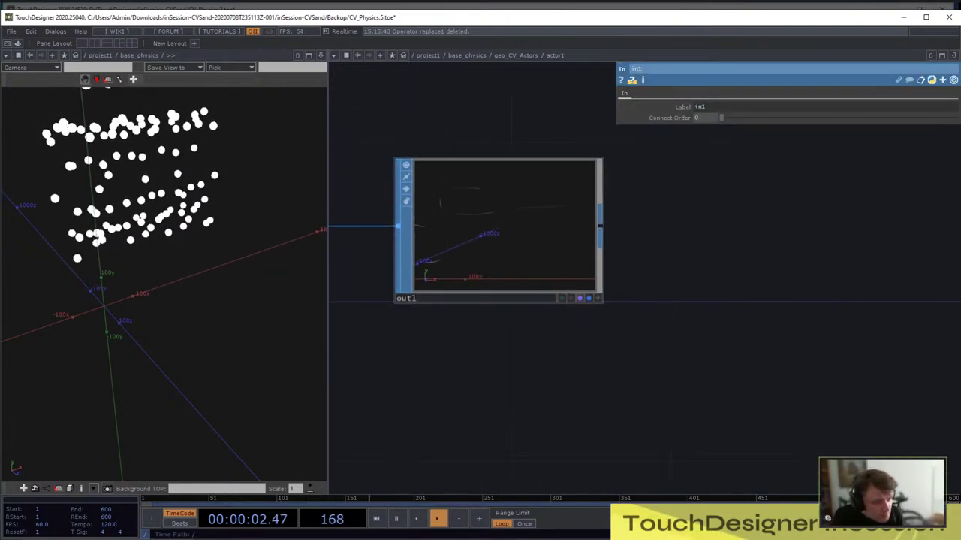
pyautogui.scroll(-5, 576, 280)
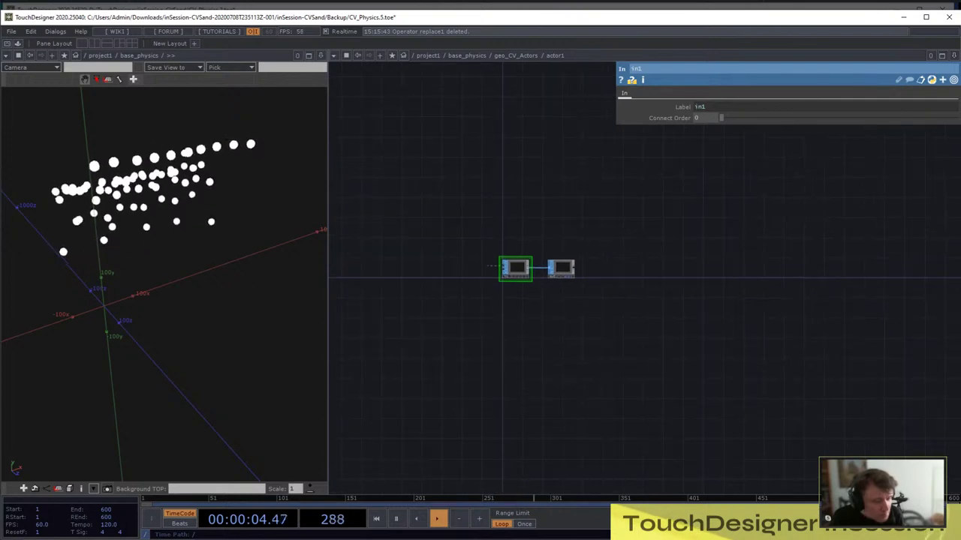
pyautogui.press('u')
pyautogui.scroll(8, 469, 250)
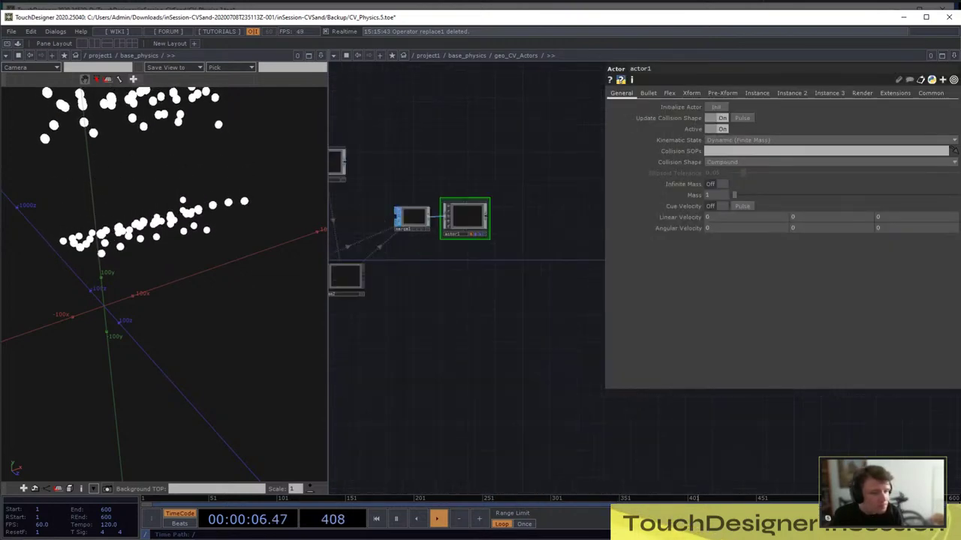
pyautogui.scroll(-9, 475, 236)
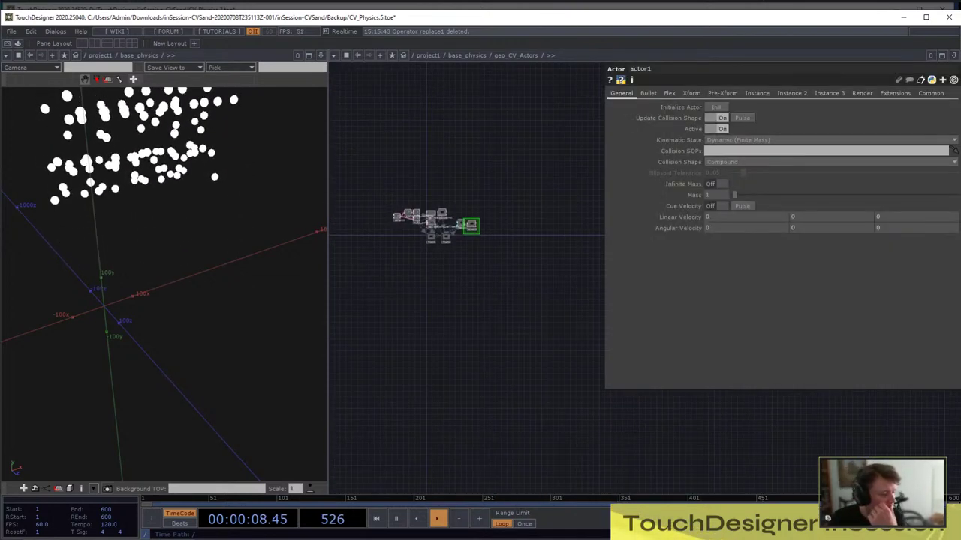
pyautogui.press('u')
pyautogui.scroll(5, 428, 187)
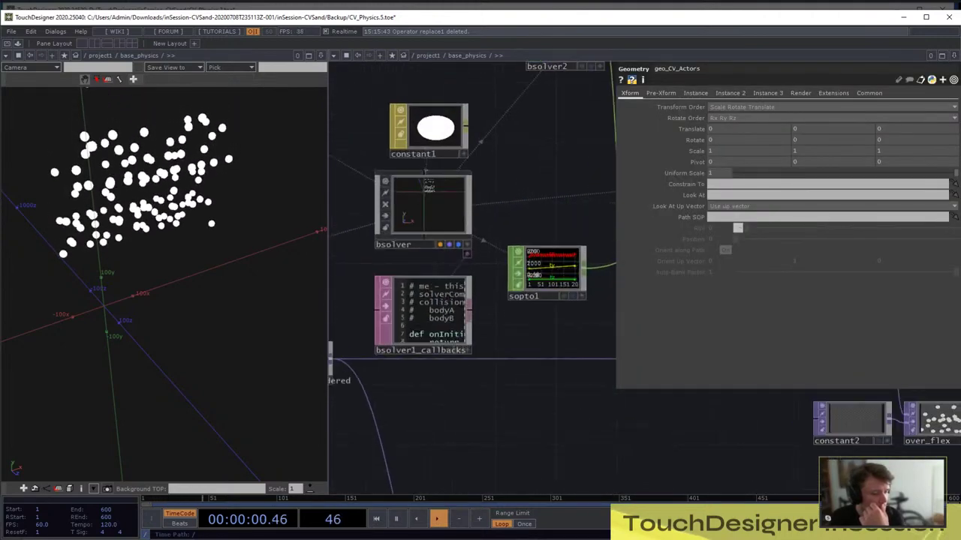
# Review the bsolver parameters, and set the Kinematic State of actor1 inside geo_CV_Actors to Static (Infinite Mass)
pyautogui.click(428, 186)
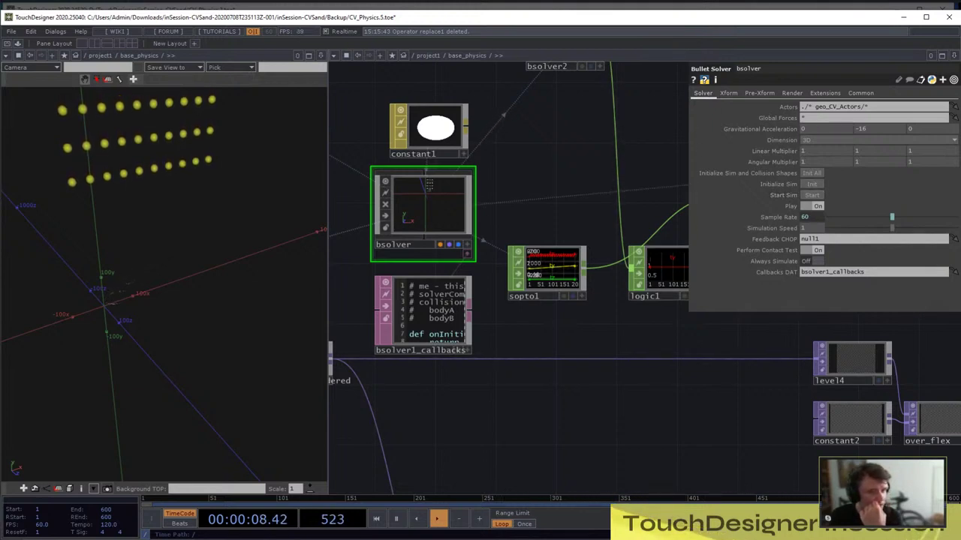
pyautogui.scroll(-5, 633, 350)
pyautogui.scroll(10, 385, 197)
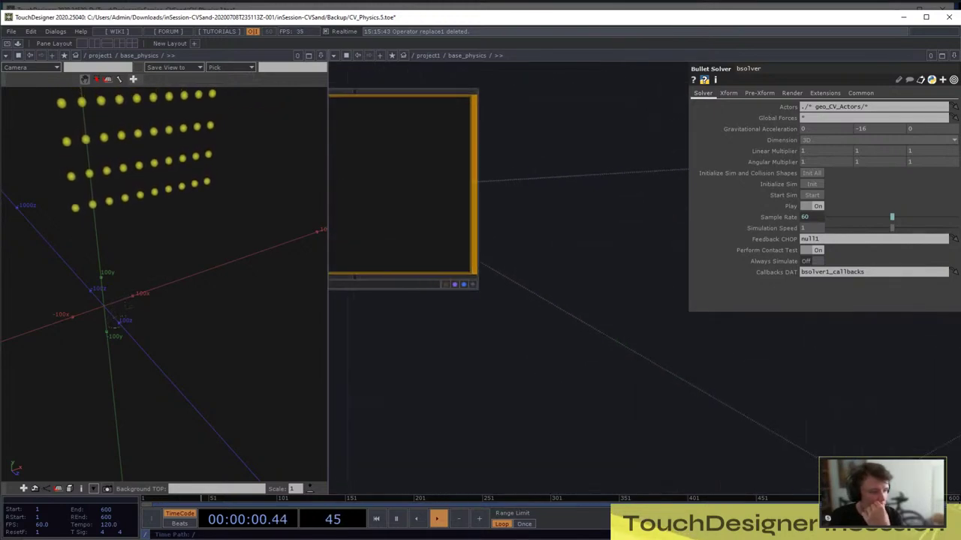
pyautogui.scroll(8, 578, 183)
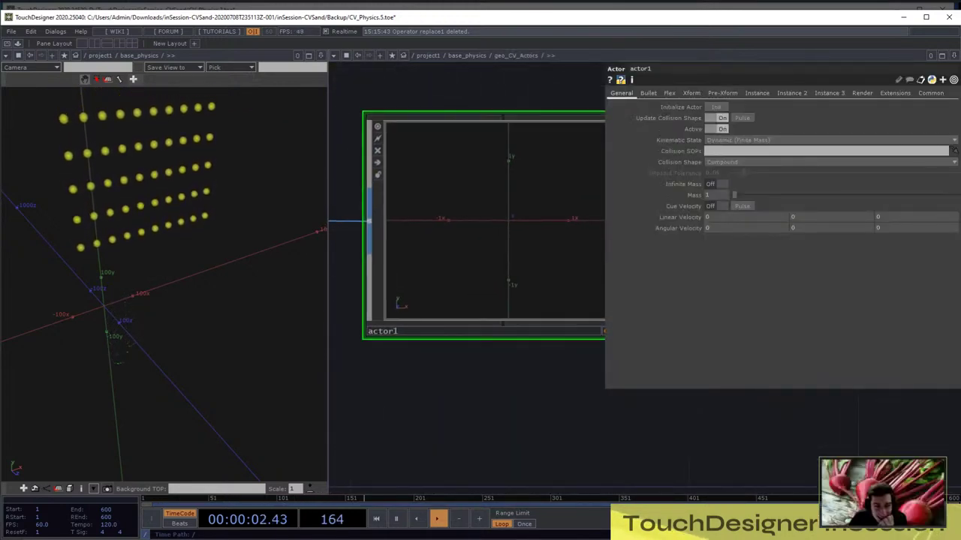
pyautogui.click(738, 139)
pyautogui.click(737, 149)
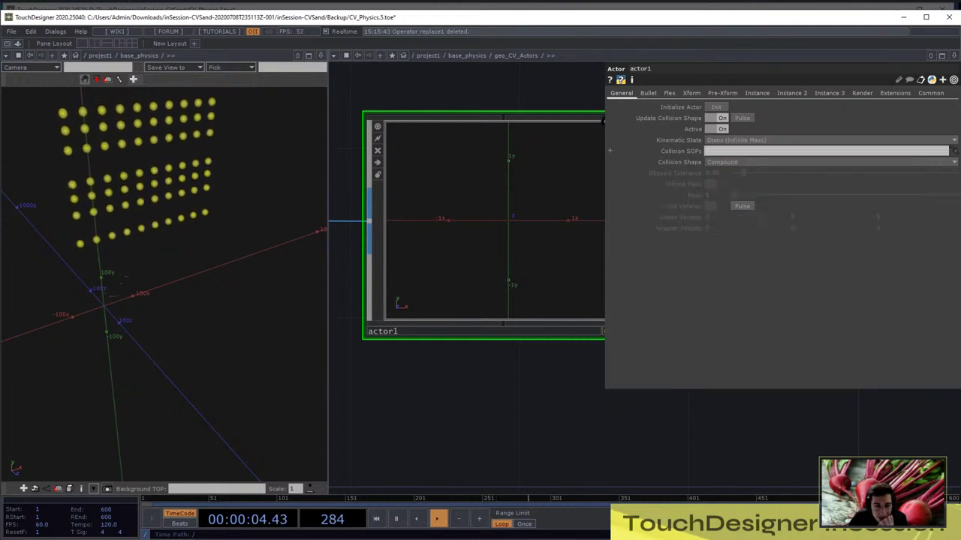
pyautogui.press('h')
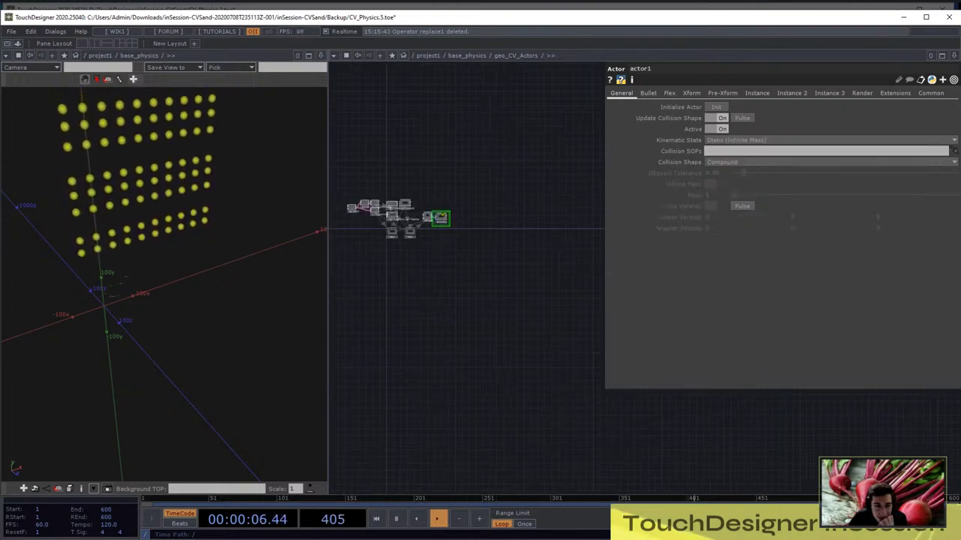
# Inspect the falling balls from the side and review the grid1 and actor_balls nodes inside bsolver
pyautogui.moveTo(163, 283); pyautogui.dragTo(214, 272)
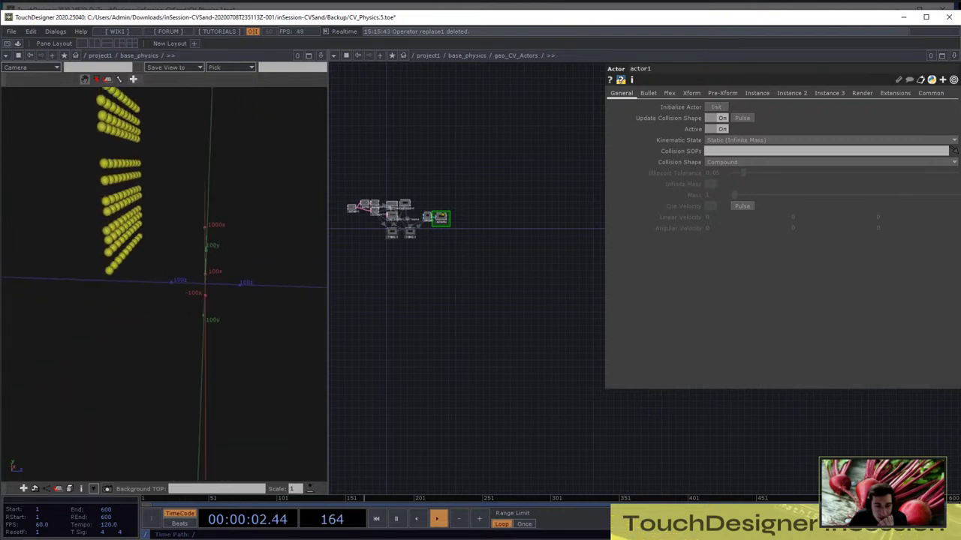
pyautogui.scroll(3, 394, 230)
pyautogui.scroll(-8, 394, 230)
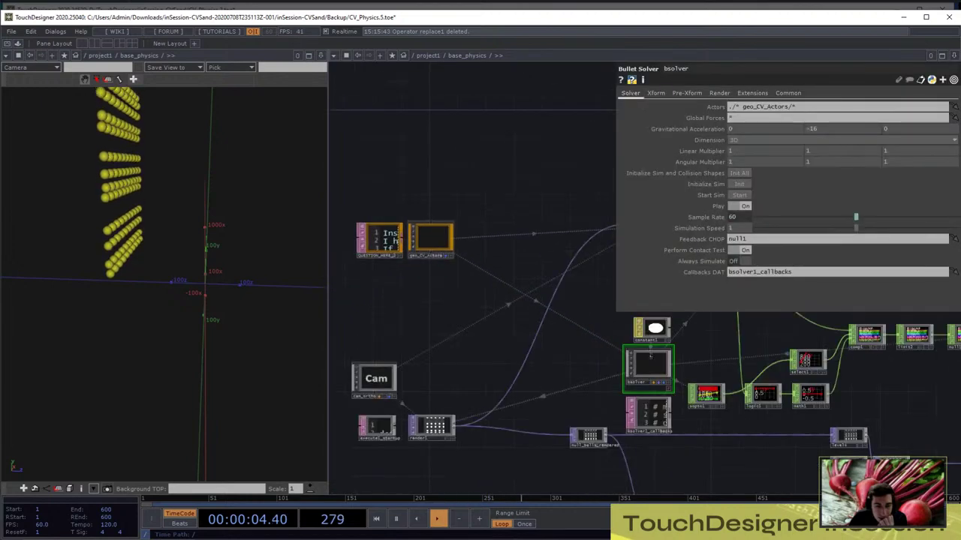
pyautogui.scroll(-2, 421, 238)
pyautogui.scroll(6, 420, 238)
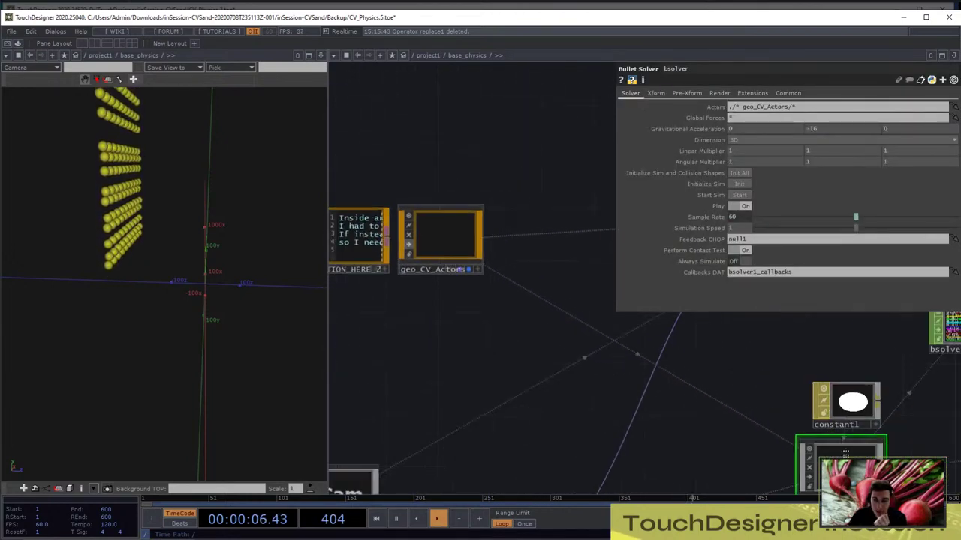
pyautogui.scroll(-3, 480, 285)
pyautogui.scroll(3, 563, 337)
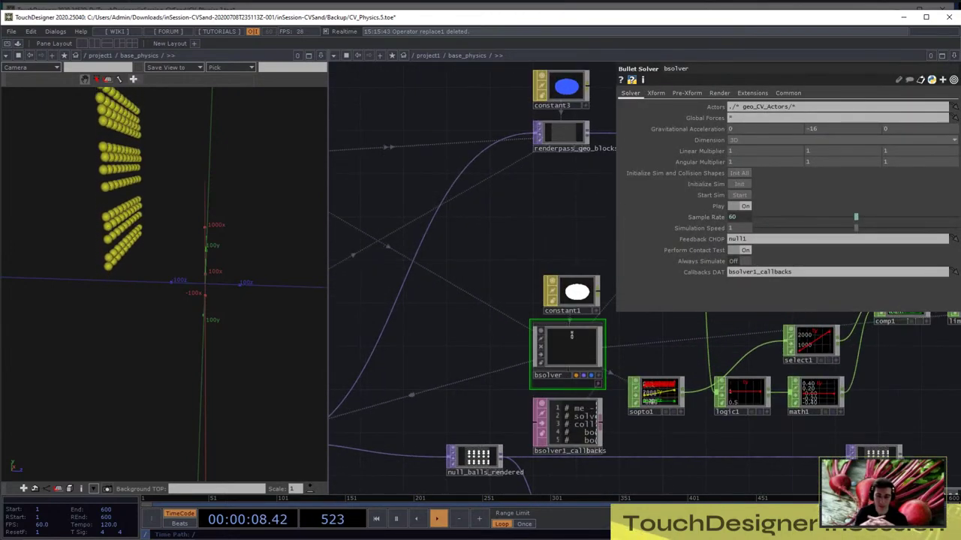
pyautogui.scroll(6, 567, 349)
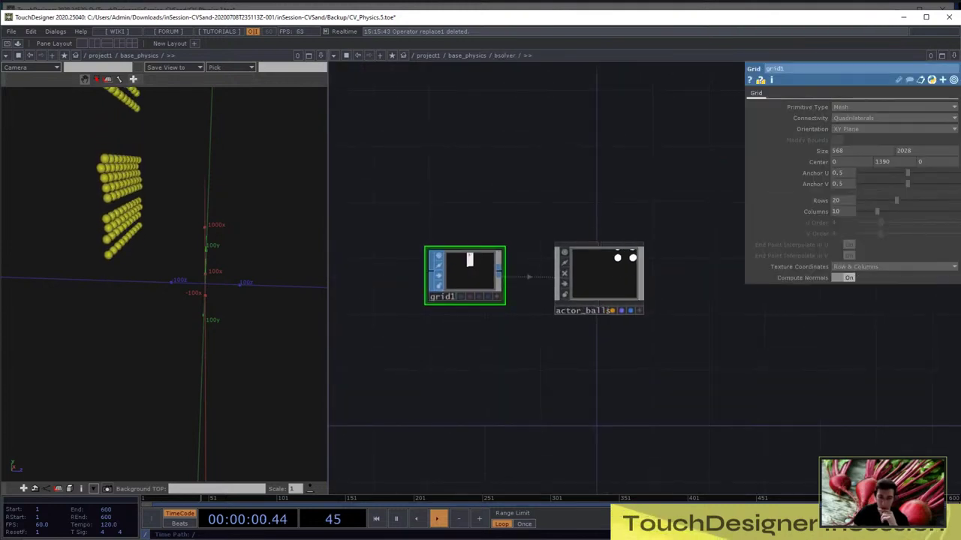
pyautogui.moveTo(566, 349); pyautogui.dragTo(548, 349)
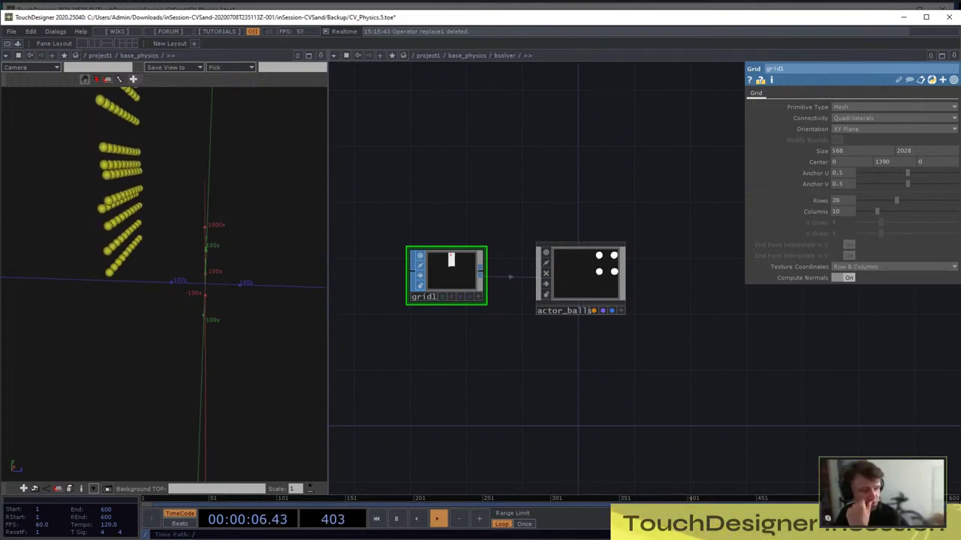
pyautogui.moveTo(120, 283); pyautogui.dragTo(163, 284)
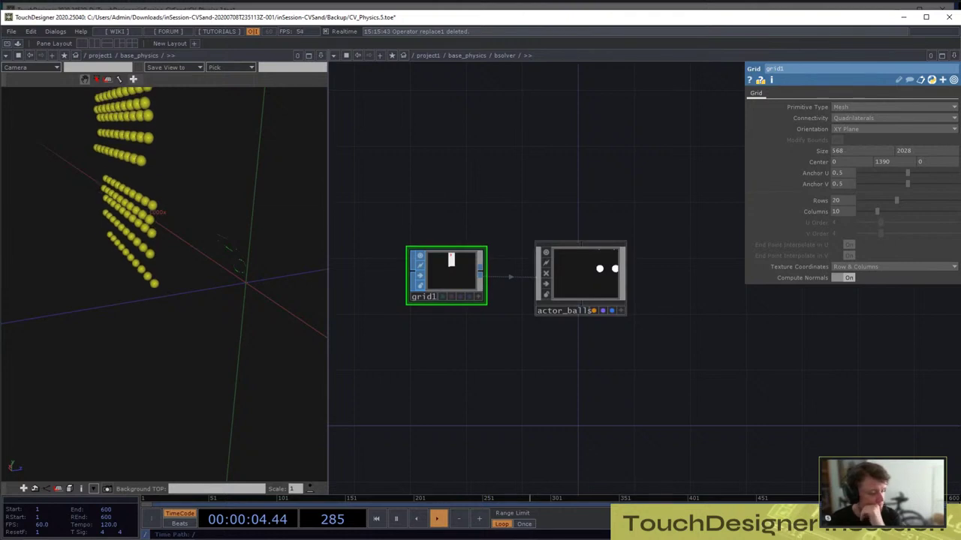
# Set the Z Translate of actor_balls to 0 and view the ball grid from the front
pyautogui.scroll(5, 590, 280)
pyautogui.scroll(-3, 588, 275)
pyautogui.click(588, 275)
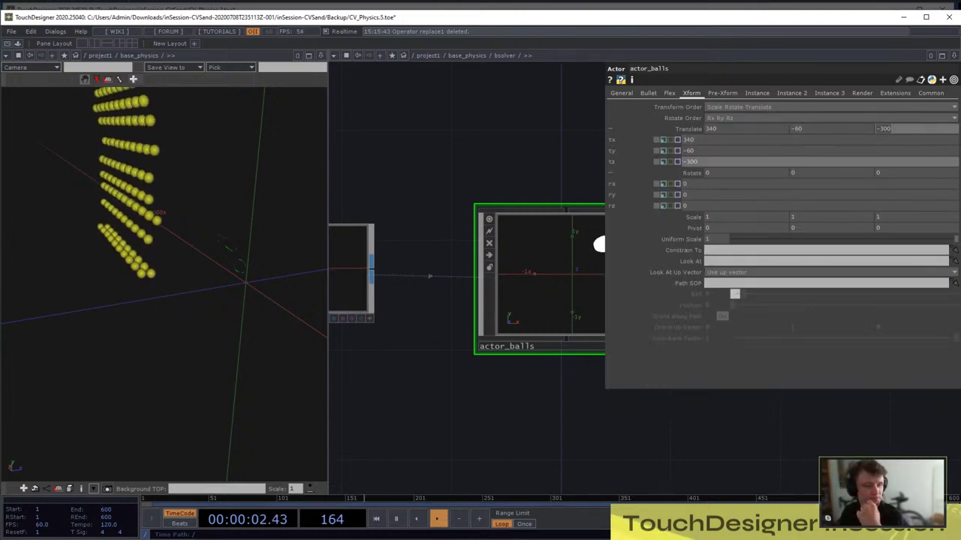
pyautogui.press('Return')
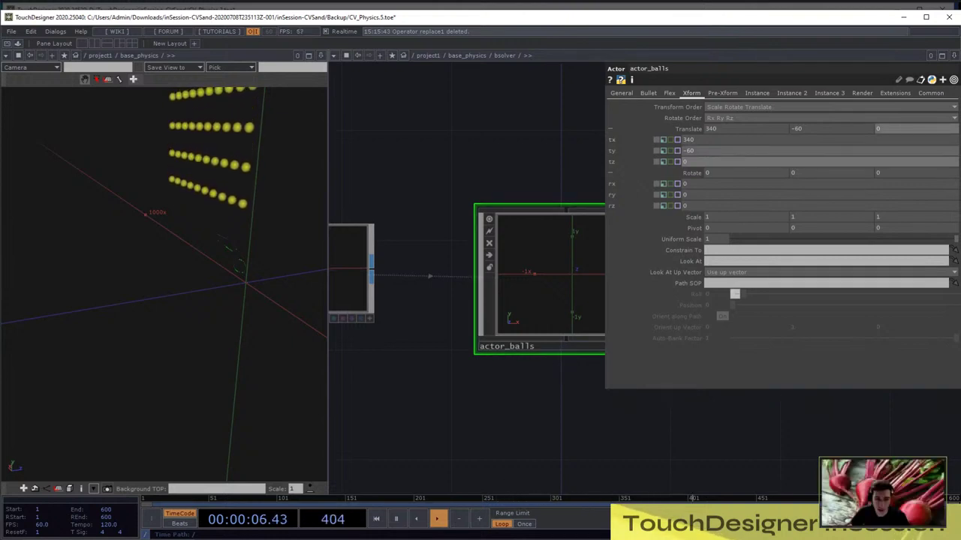
pyautogui.click(688, 129)
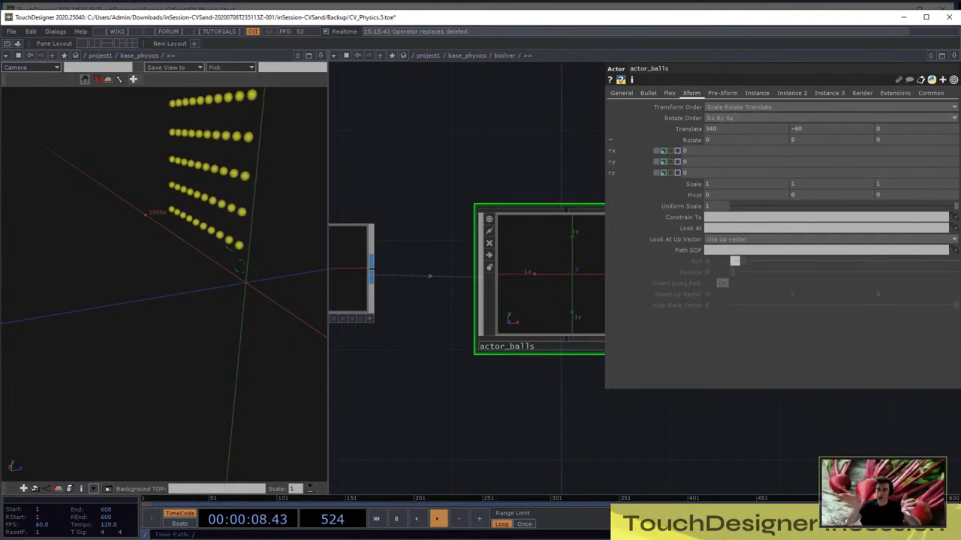
pyautogui.click(690, 139)
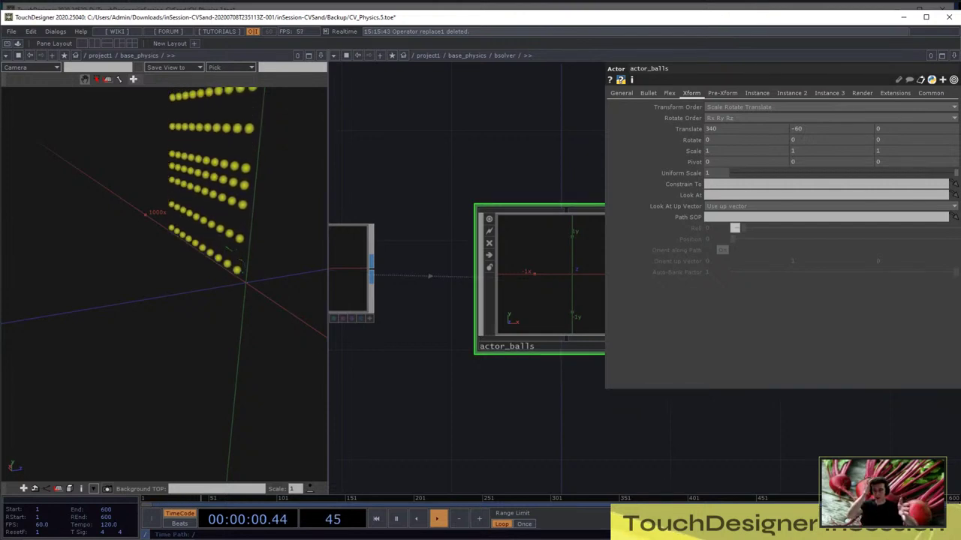
pyautogui.moveTo(229, 248); pyautogui.dragTo(142, 283)
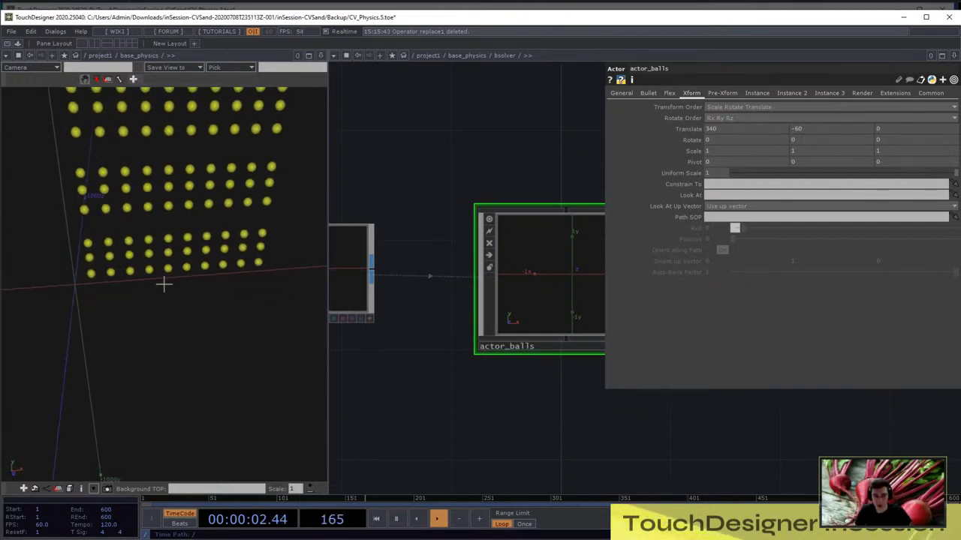
# Set the Height of tube1 inside geo_CV_Actors' contourM1 to 100
pyautogui.scroll(-5, 511, 284)
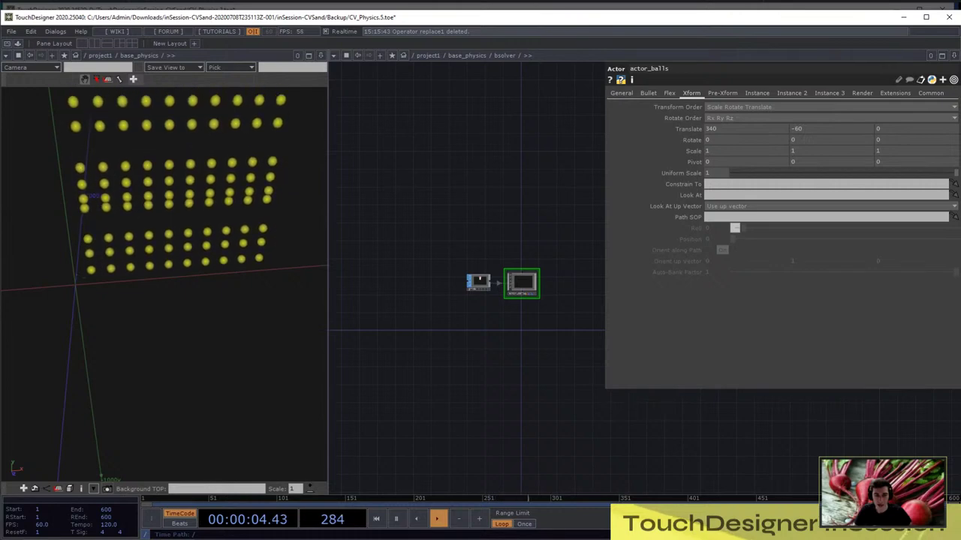
pyautogui.press('u')
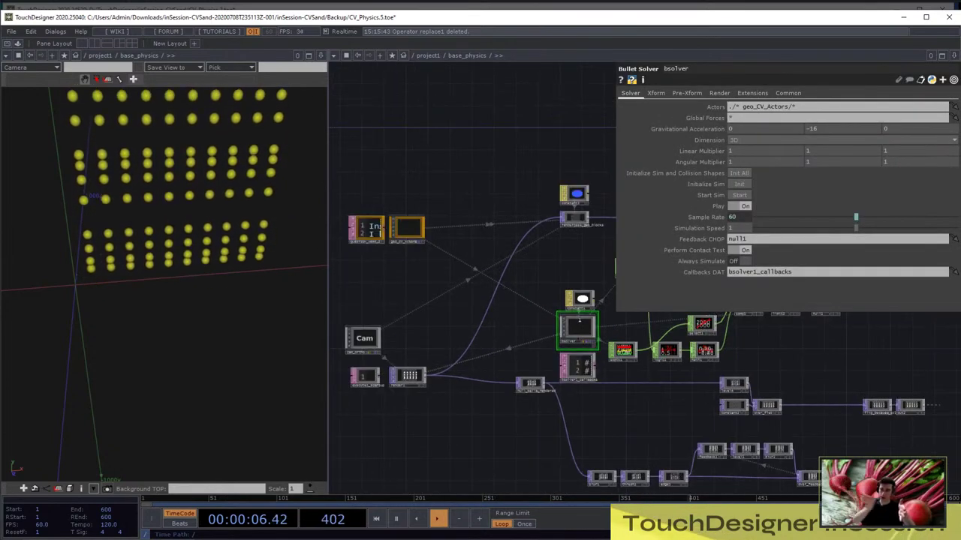
pyautogui.scroll(5, 407, 228)
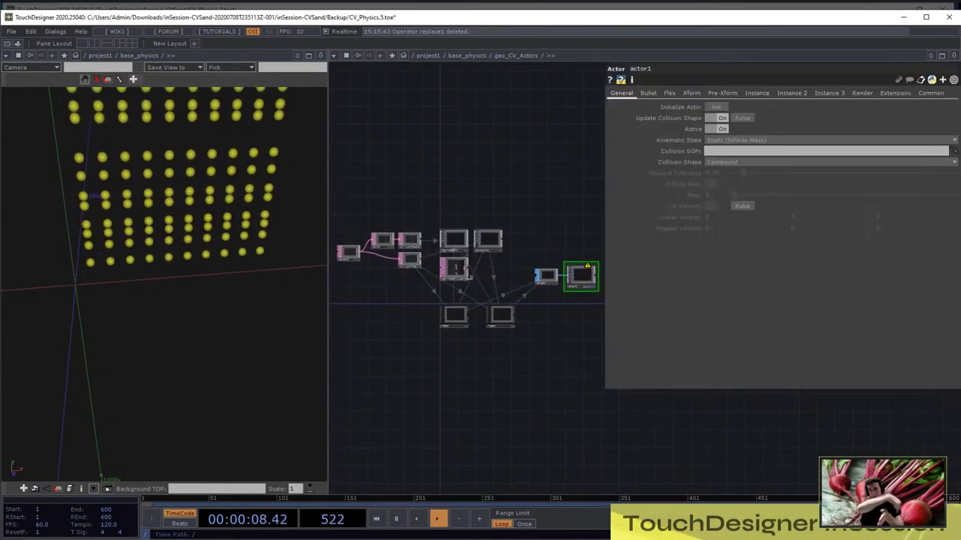
pyautogui.press('i')
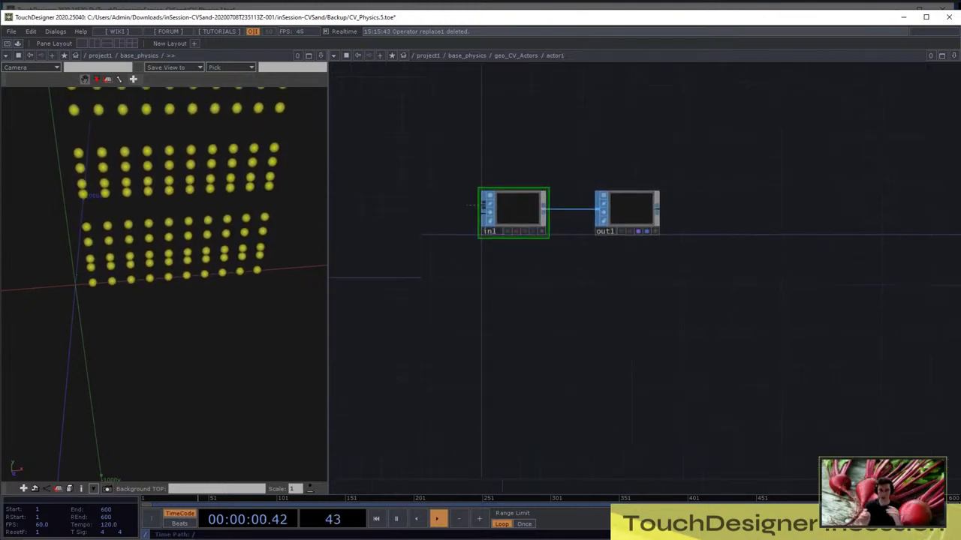
pyautogui.press('u')
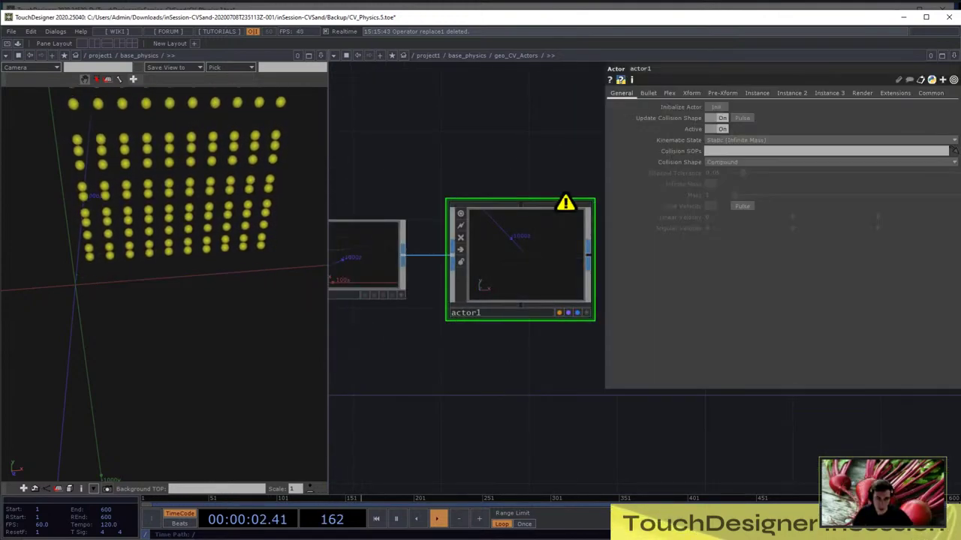
pyautogui.press('i')
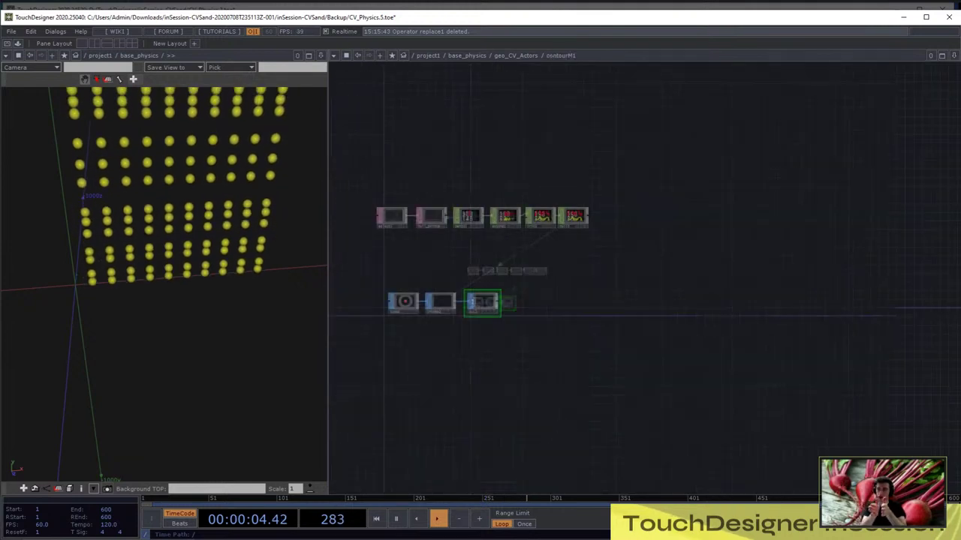
pyautogui.click(379, 327)
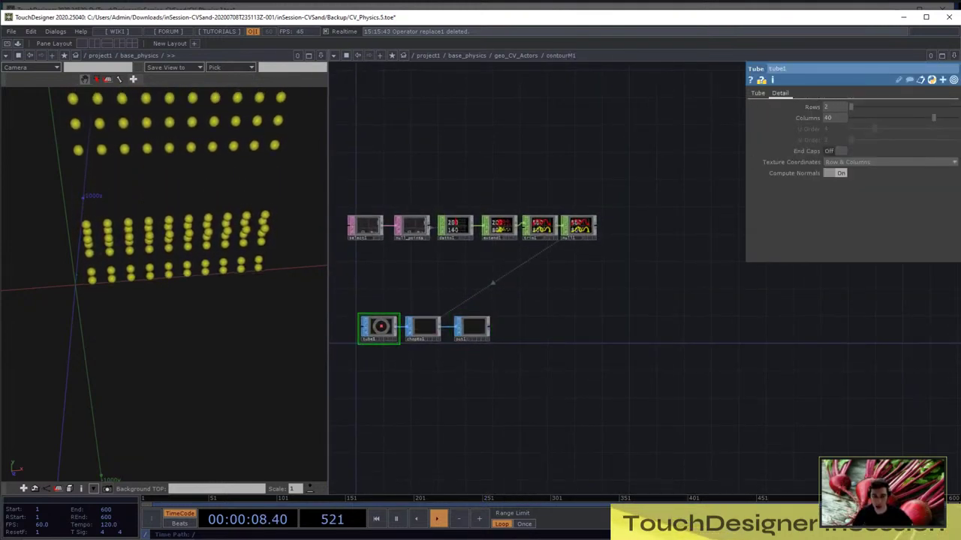
pyautogui.click(757, 93)
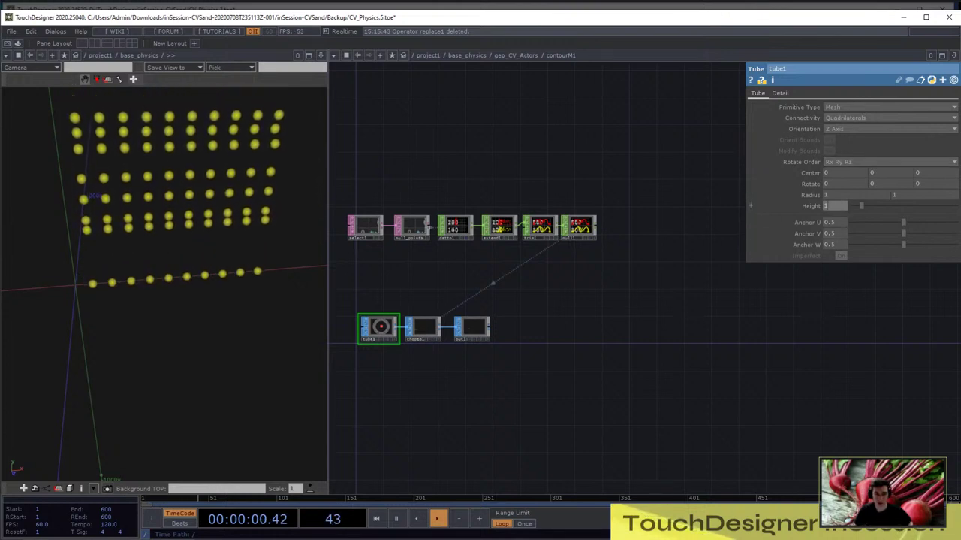
pyautogui.press('Return')
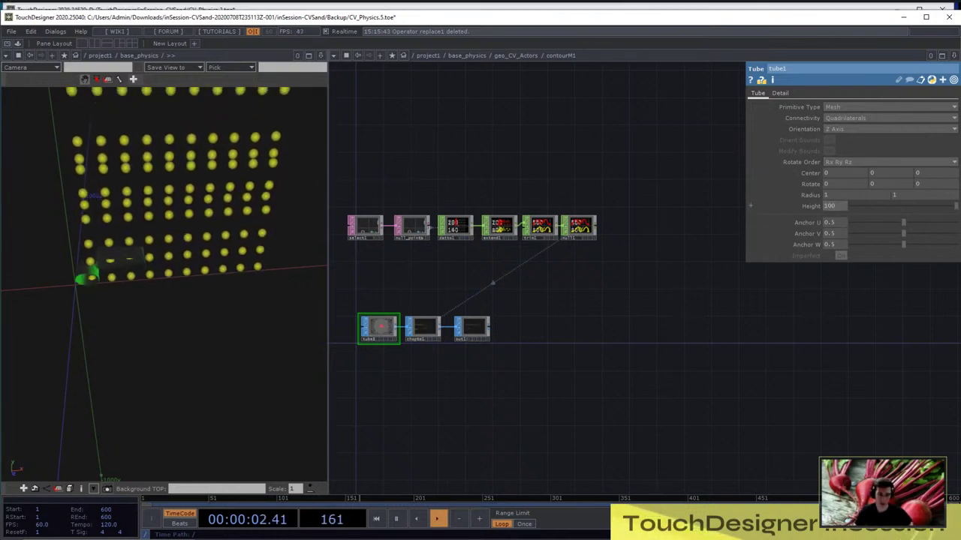
# Back in base_physics, set bsolver's Z Linear Multiplier to 0 and its Dimension to 2D
pyautogui.press('u')
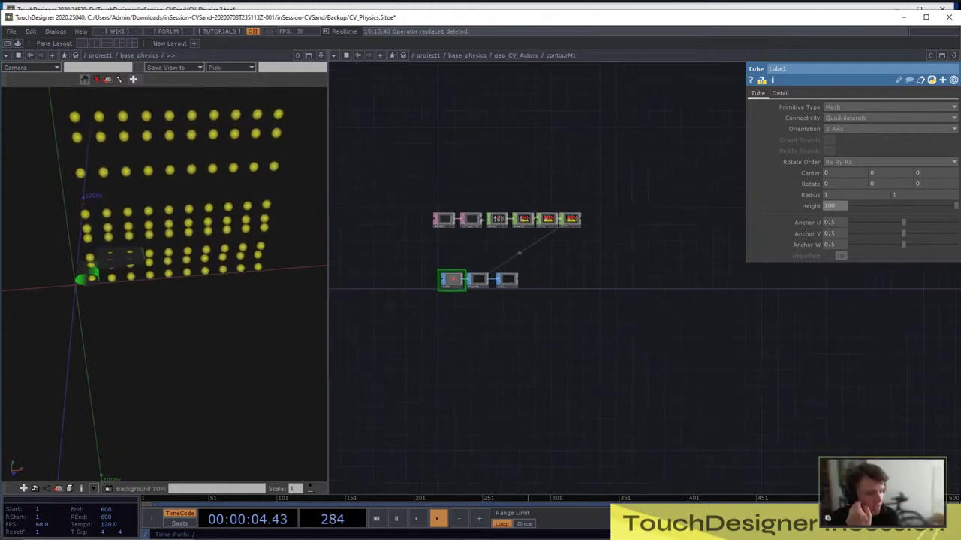
pyautogui.scroll(-3, 468, 198)
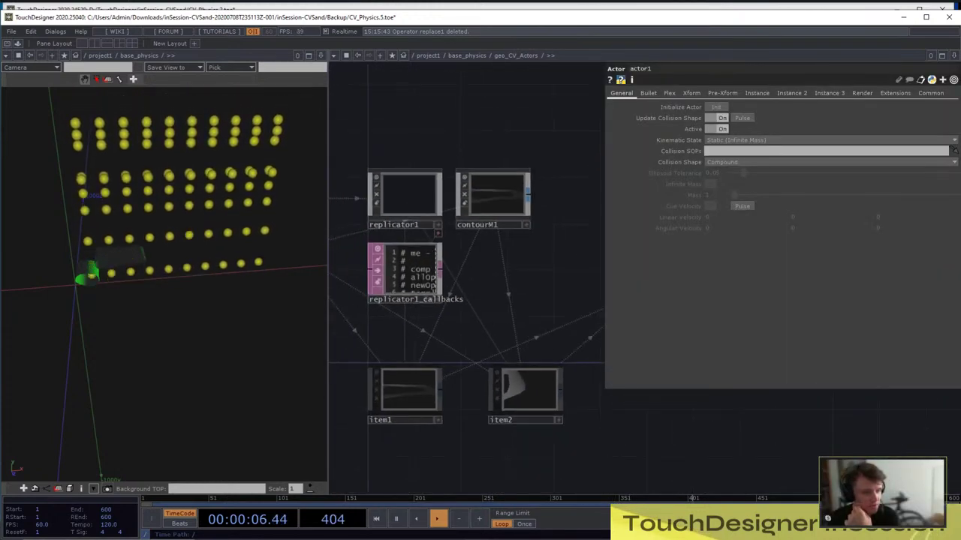
pyautogui.moveTo(563, 323); pyautogui.dragTo(351, 259)
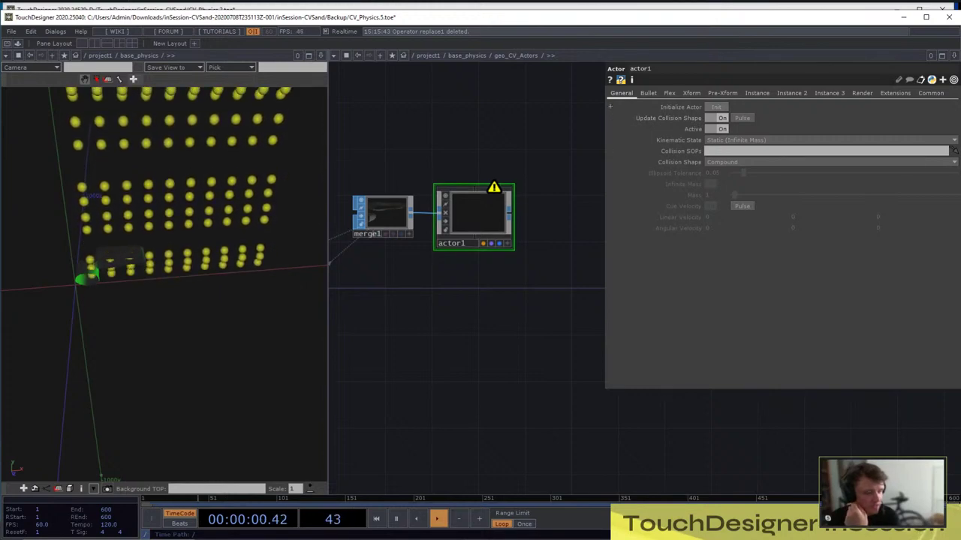
pyautogui.press('u')
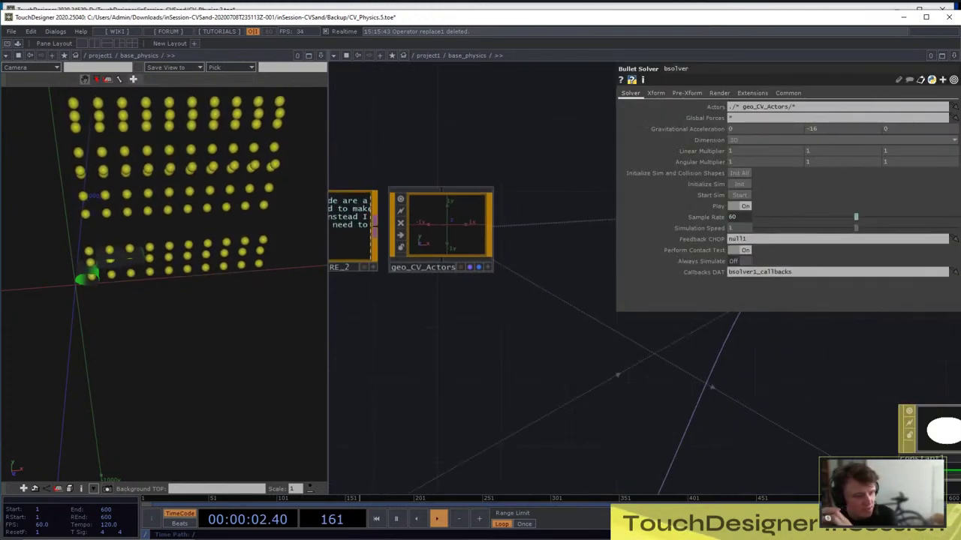
pyautogui.moveTo(413, 218); pyautogui.dragTo(225, 226, button='middle')
pyautogui.moveTo(510, 275); pyautogui.dragTo(841, 161, button='middle')
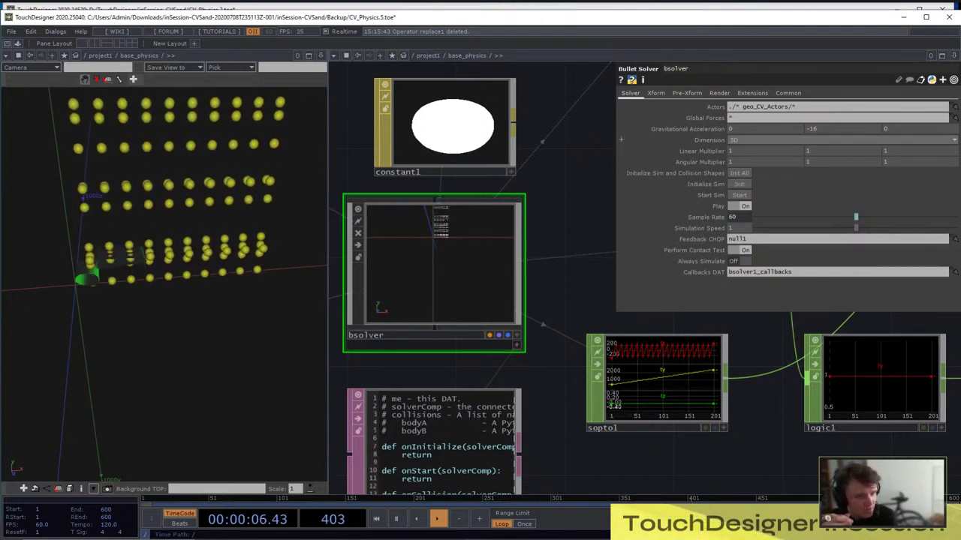
pyautogui.click(736, 140)
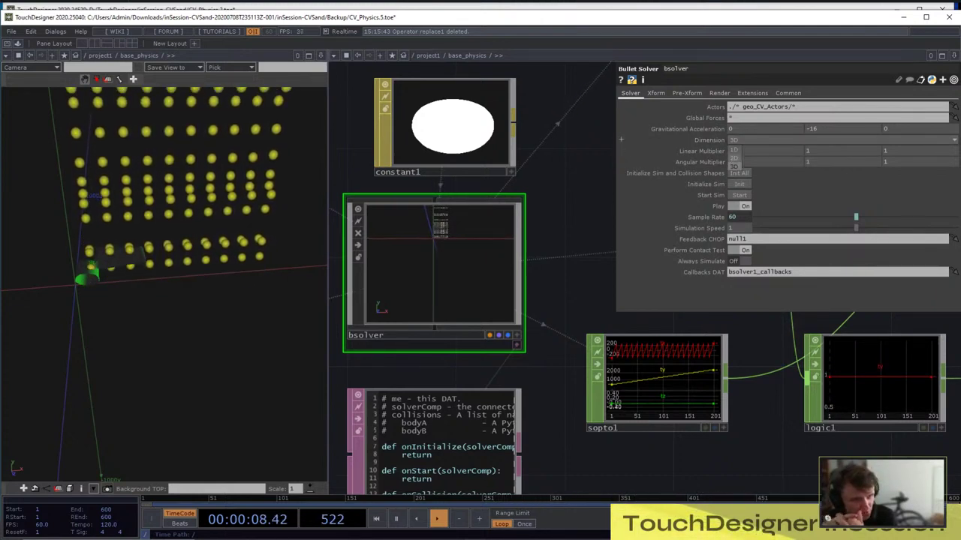
pyautogui.click(735, 140)
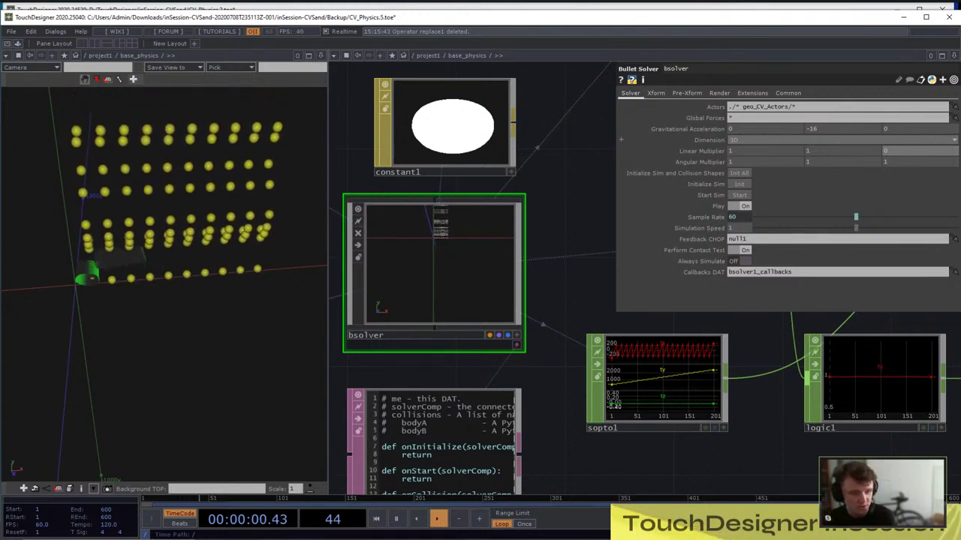
pyautogui.click(841, 139)
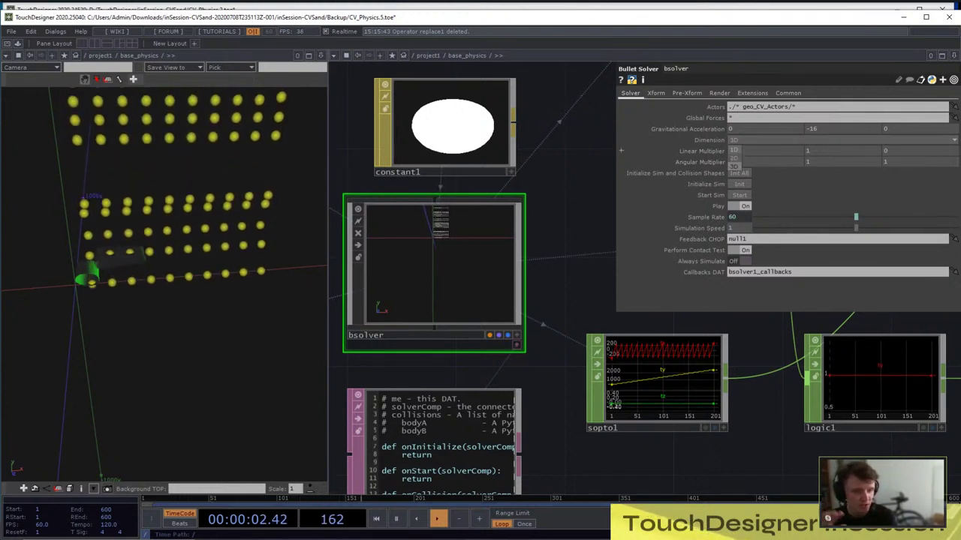
pyautogui.click(736, 157)
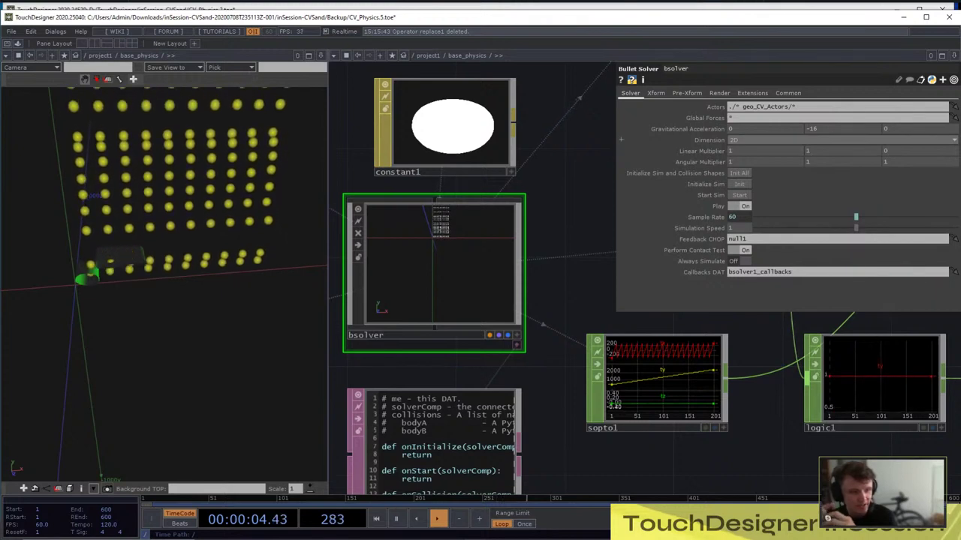
pyautogui.click(740, 140)
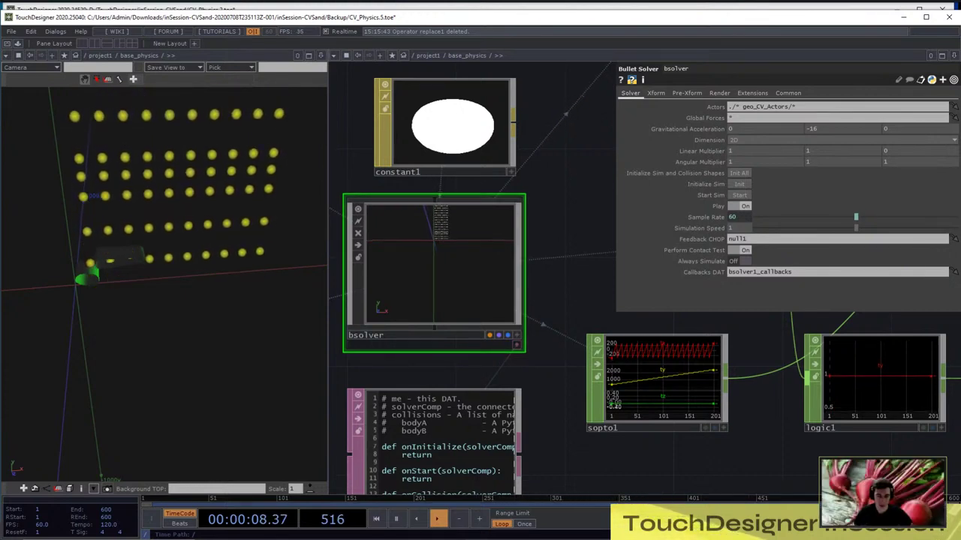
# Review the connections around geo_CV_Actors and bsolver, and examine the balls against the extruded contours from an angled view
pyautogui.scroll(-5, 563, 278)
pyautogui.scroll(3, 563, 267)
pyautogui.moveTo(409, 180); pyautogui.dragTo(587, 295)
pyautogui.scroll(-4, 588, 295)
pyautogui.scroll(3, 511, 262)
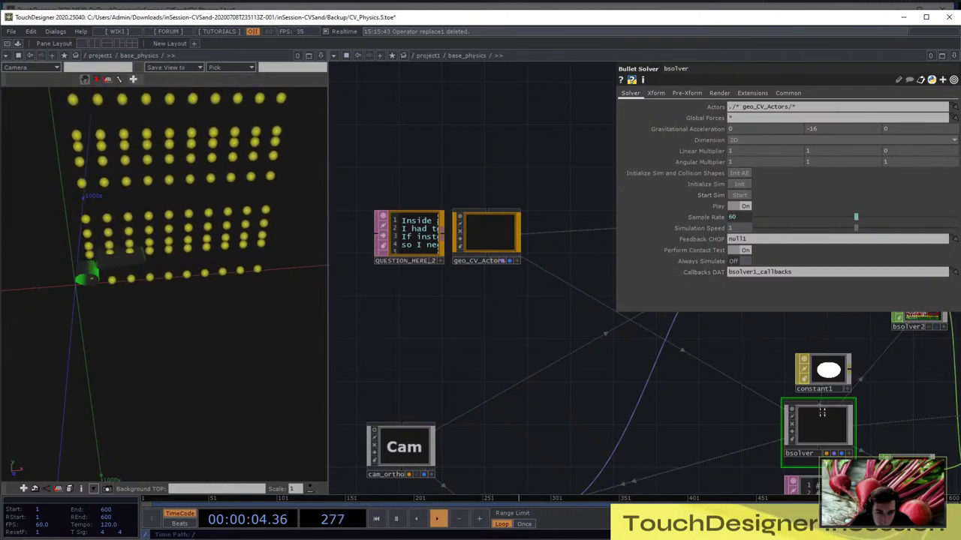
pyautogui.moveTo(822, 413); pyautogui.dragTo(698, 307)
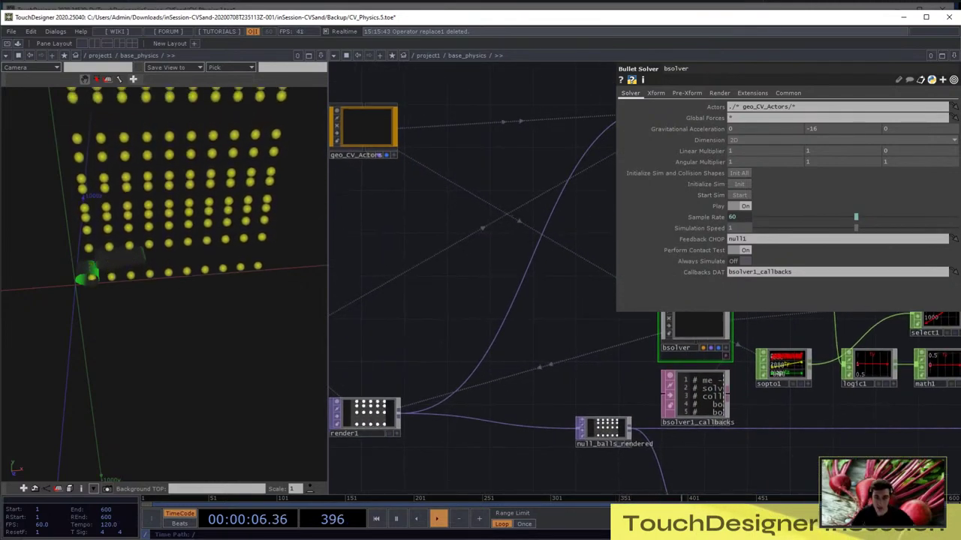
pyautogui.moveTo(163, 283); pyautogui.dragTo(196, 274)
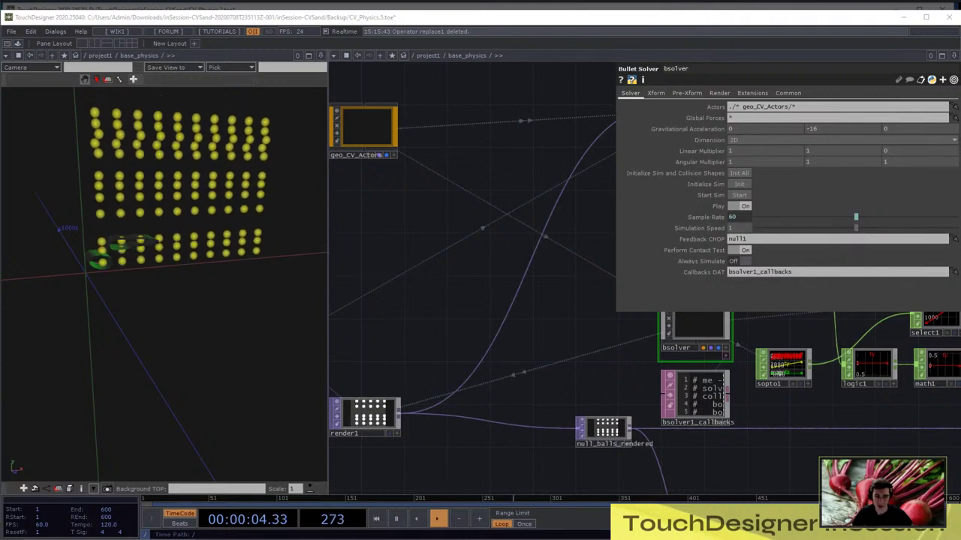
pyautogui.scroll(-5, 436, 257)
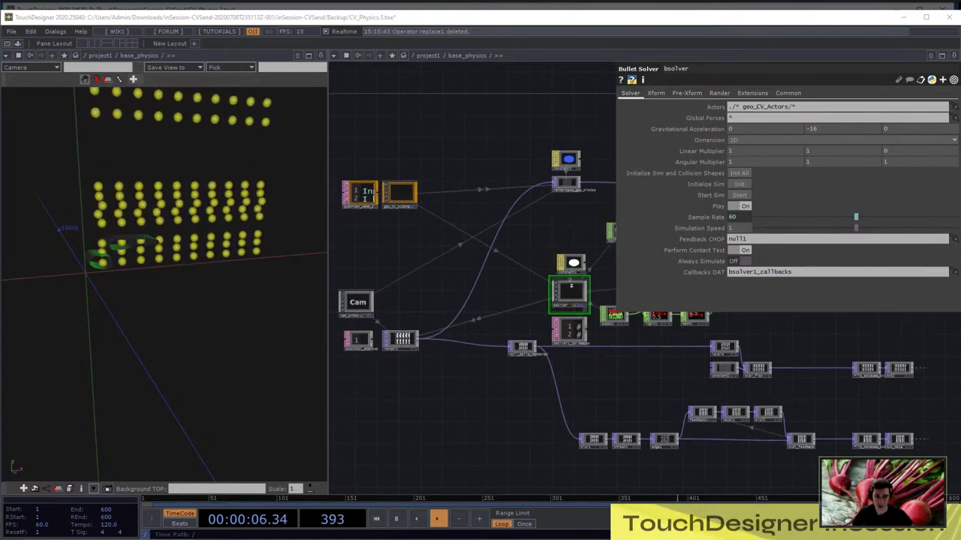
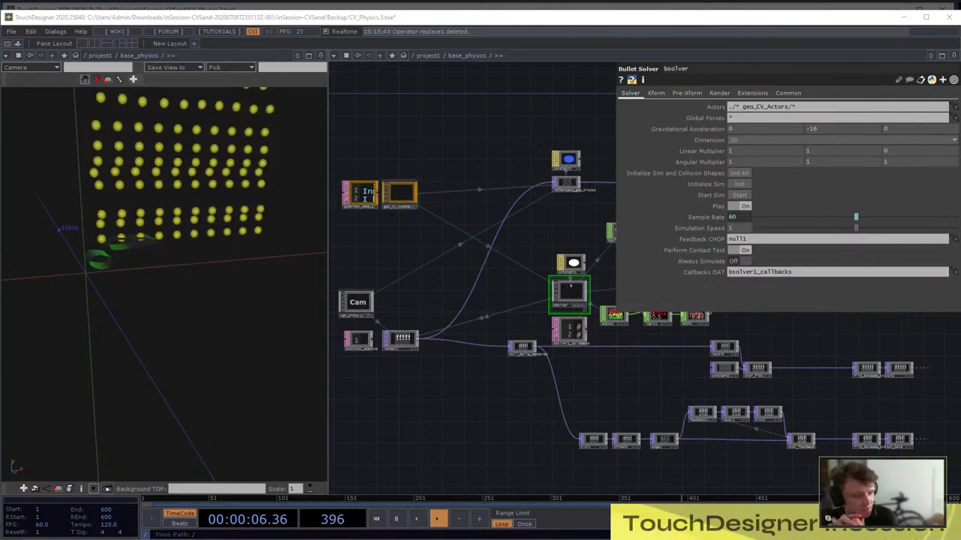
# Inspect the warning information on actor1 inside geo_CV_Actors
pyautogui.scroll(3, 572, 286)
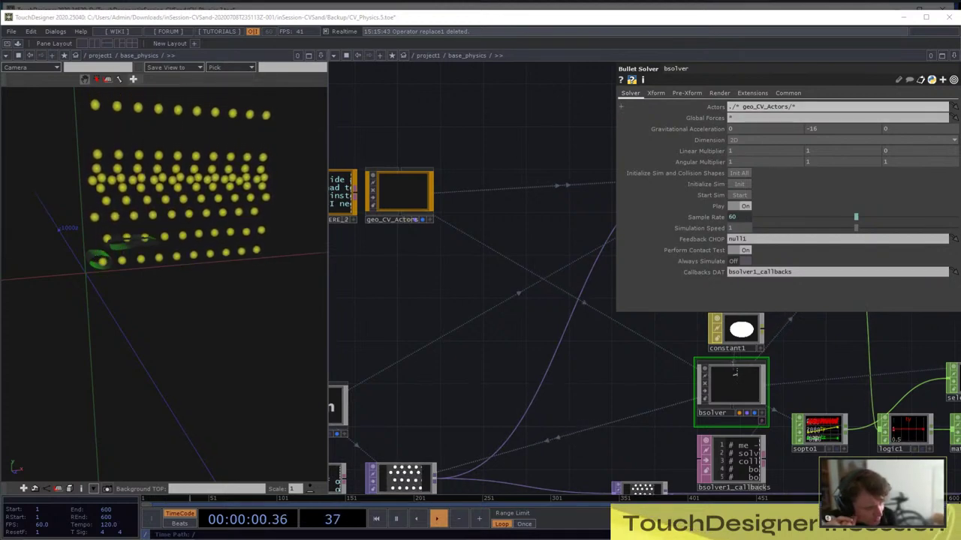
pyautogui.scroll(6, 401, 185)
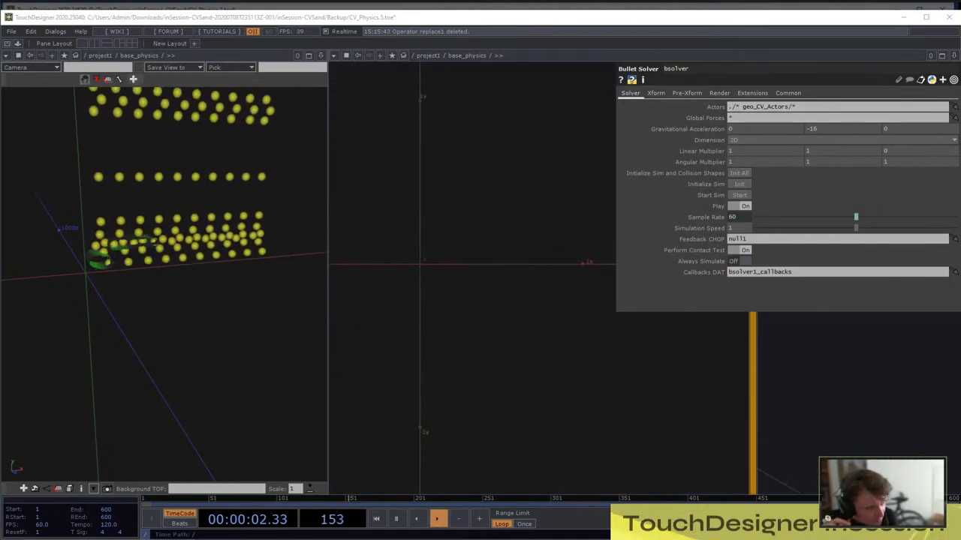
pyautogui.scroll(5, 603, 278)
pyautogui.scroll(1, 605, 281)
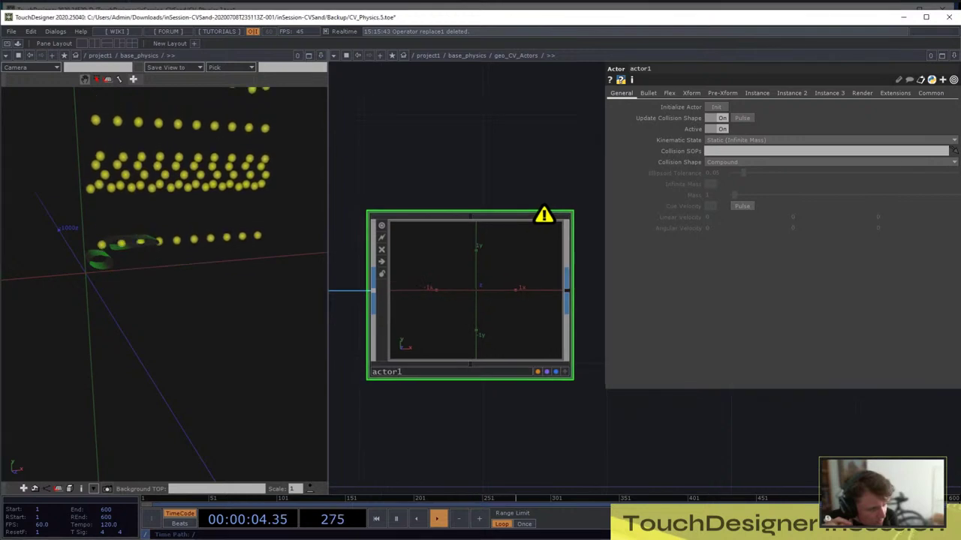
pyautogui.middleClick(504, 308)
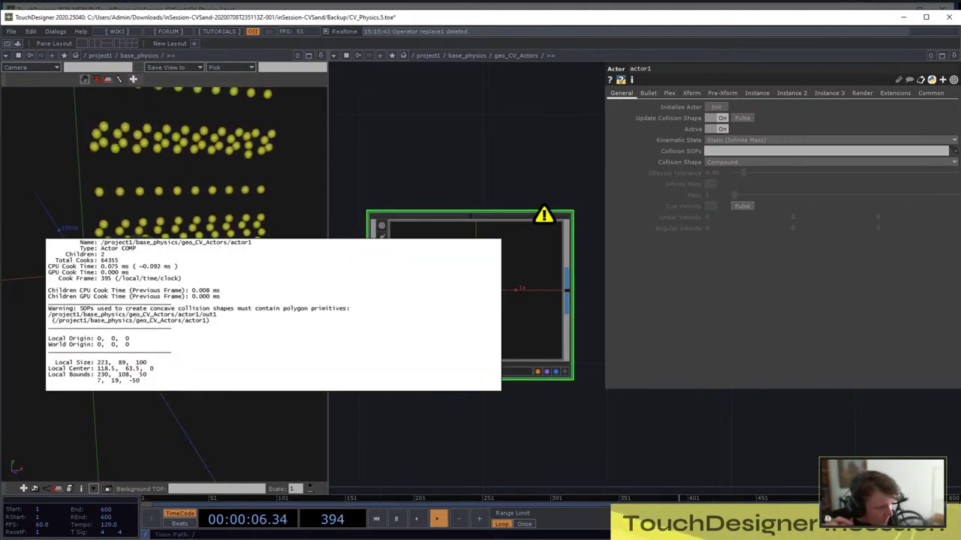
pyautogui.scroll(-8, 559, 259)
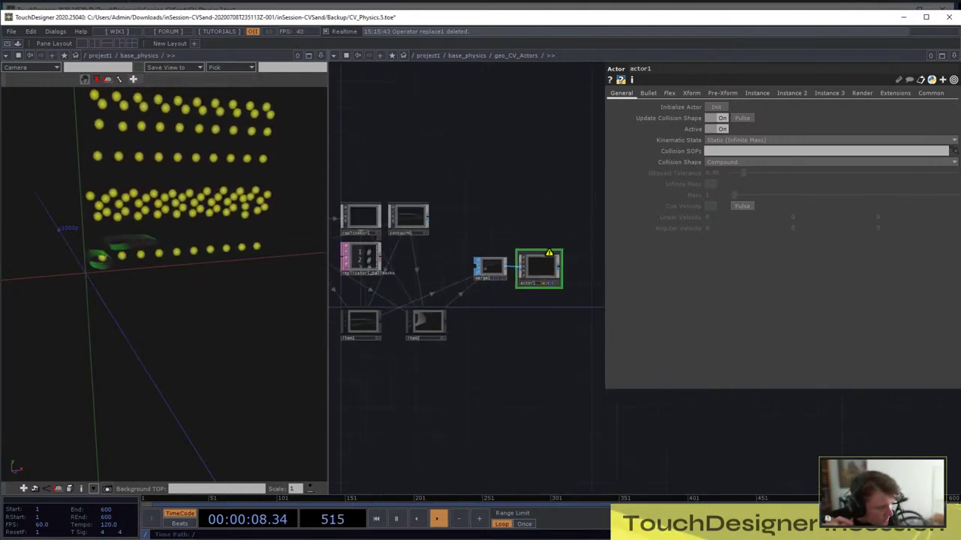
# Set the Primitive Type of tube1 inside geo_CV_Actors' contourM1 to Polygon
pyautogui.scroll(5, 449, 238)
pyautogui.scroll(5, 442, 229)
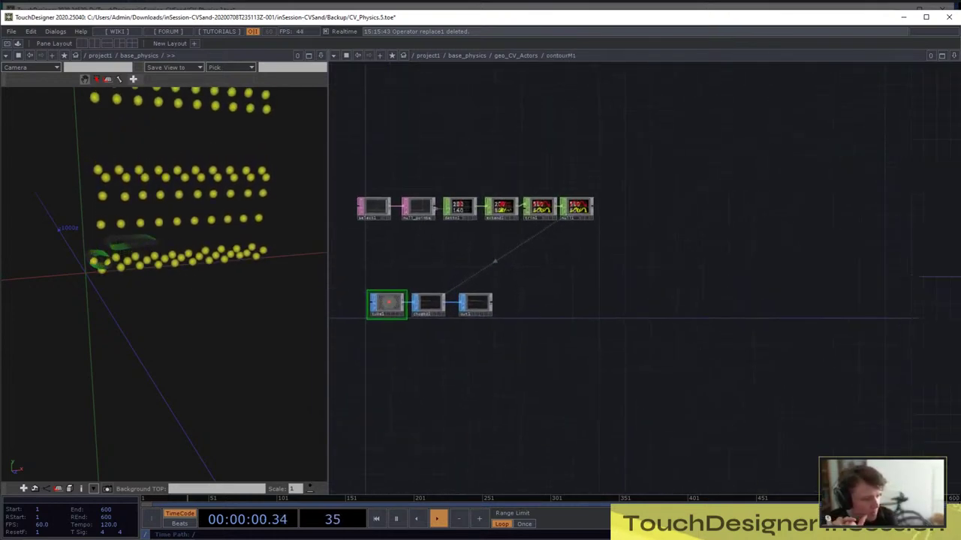
pyautogui.click(709, 107)
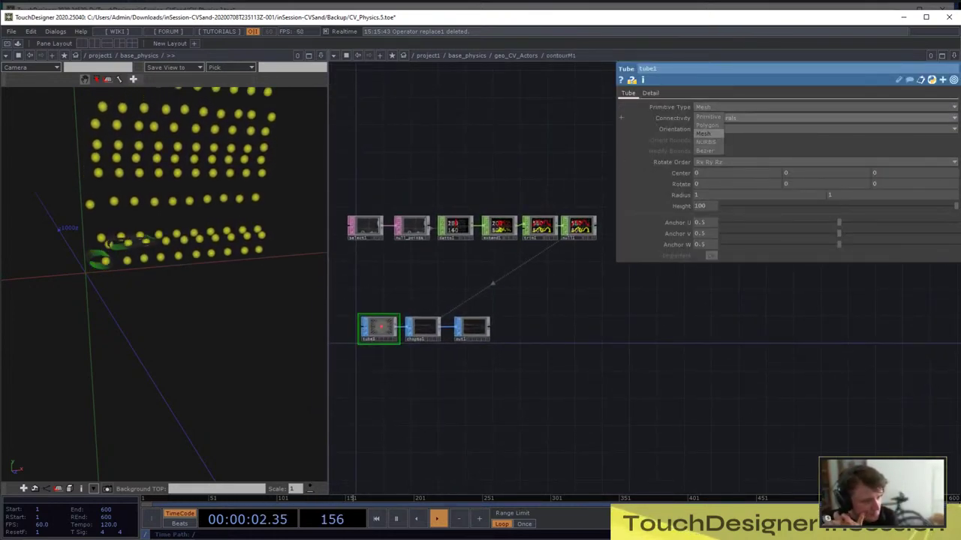
pyautogui.click(707, 125)
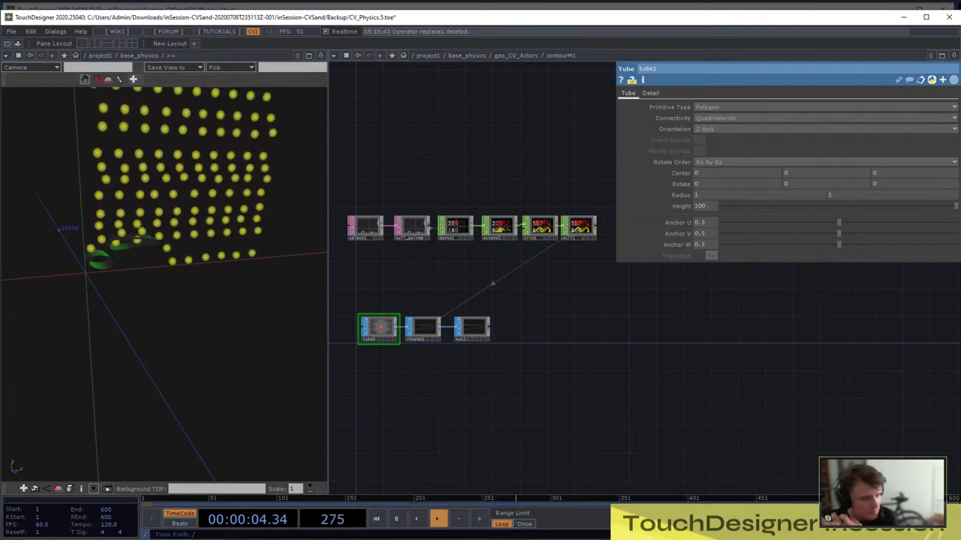
# Go back up from contourM1 to base_physics and review bsolver's solver settings while watching the balls against the contours
pyautogui.scroll(-6, 492, 284)
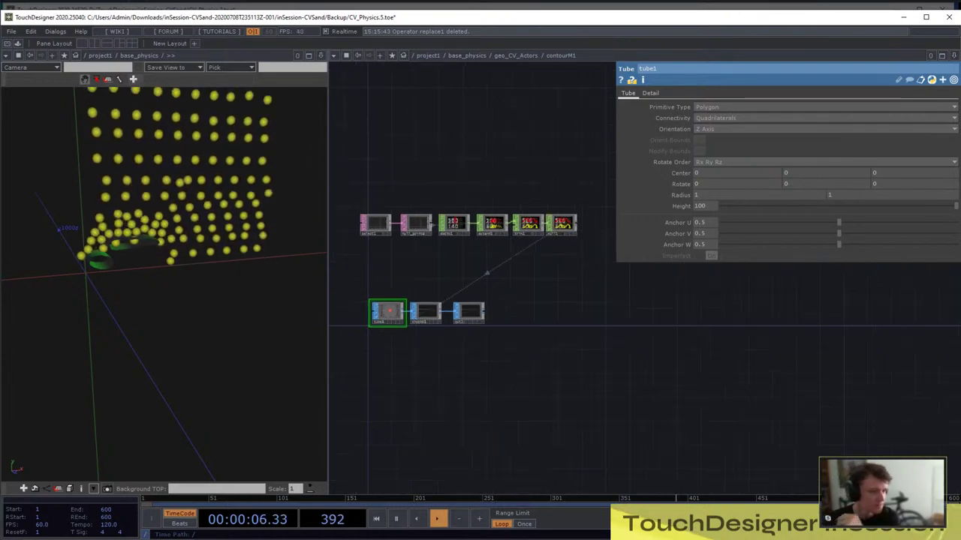
pyautogui.scroll(5, 829, 390)
pyautogui.scroll(-10, 465, 278)
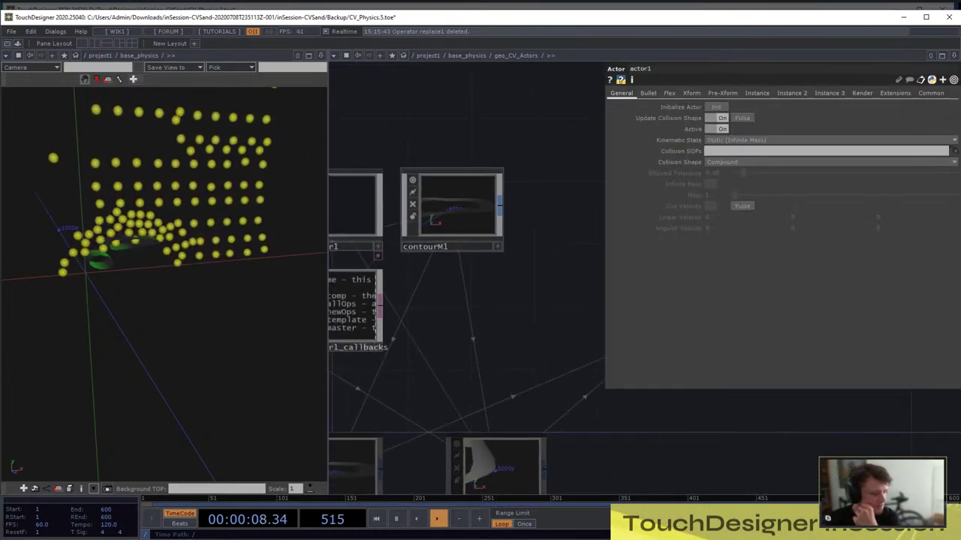
pyautogui.scroll(6, 488, 288)
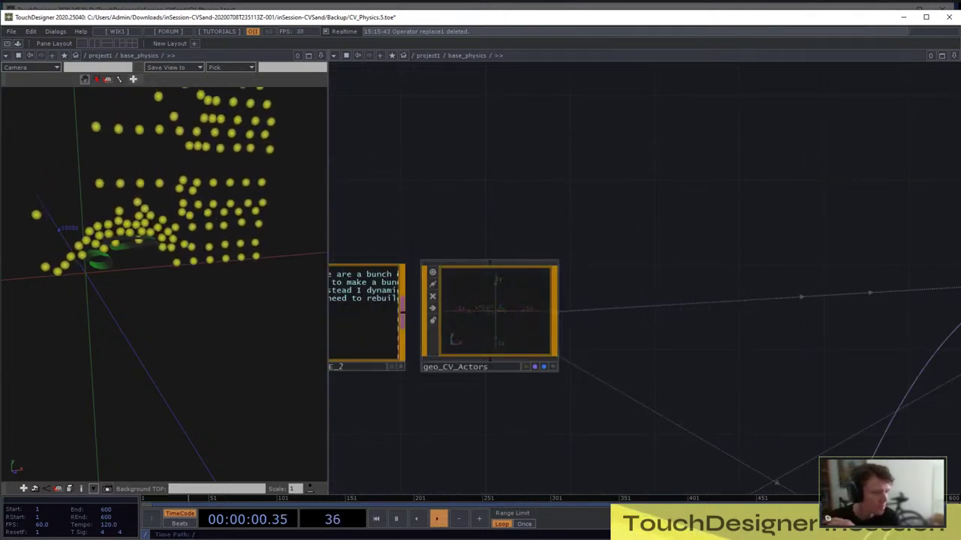
pyautogui.press('p')
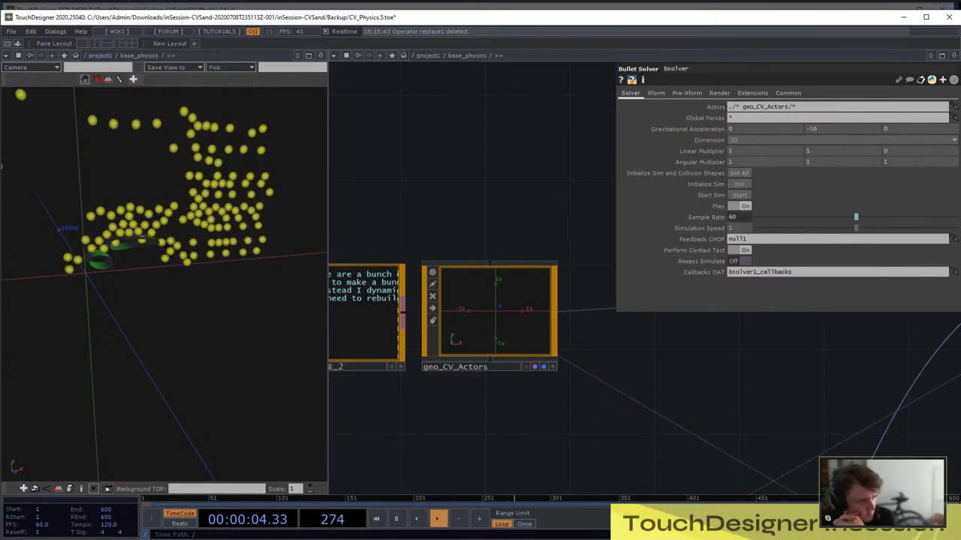
pyautogui.scroll(-10, 467, 265)
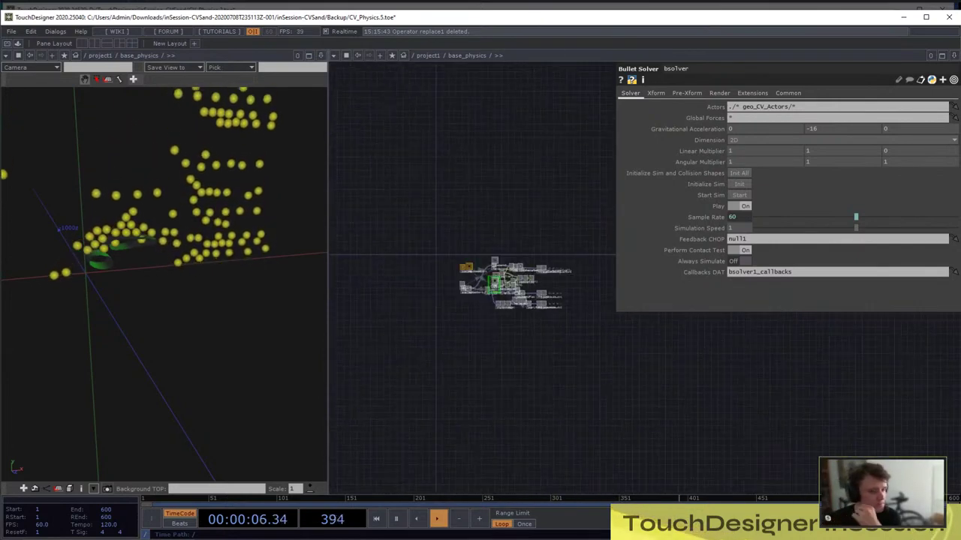
pyautogui.scroll(-3, 521, 295)
pyautogui.scroll(-6, 574, 284)
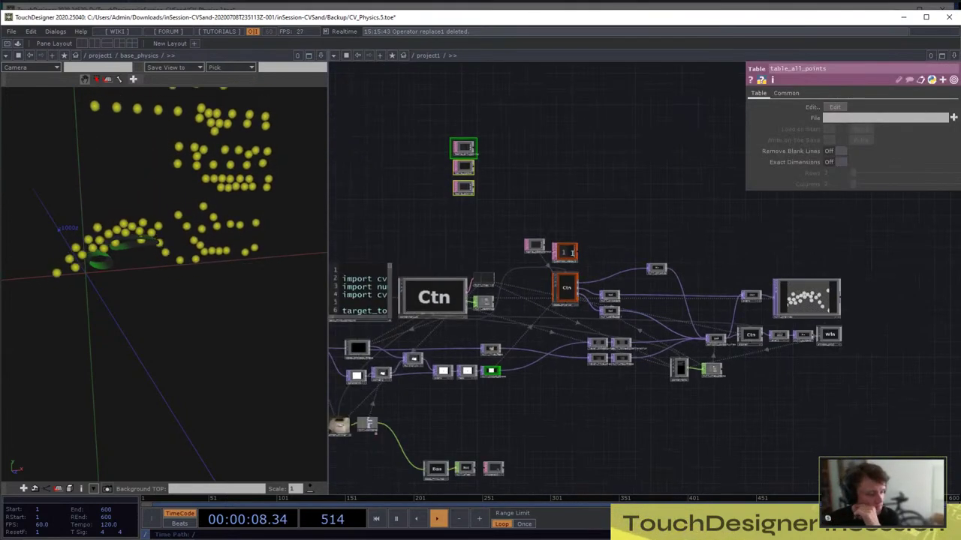
# Examine the select1, logic1 and math1 CHOPs feeding comp1 inside base_physics, along with the overall network
pyautogui.moveTo(572, 254); pyautogui.dragTo(622, 231)
pyautogui.scroll(8, 609, 265)
pyautogui.scroll(6, 651, 294)
pyautogui.moveTo(709, 238); pyautogui.dragTo(679, 340)
pyautogui.scroll(4, 514, 250)
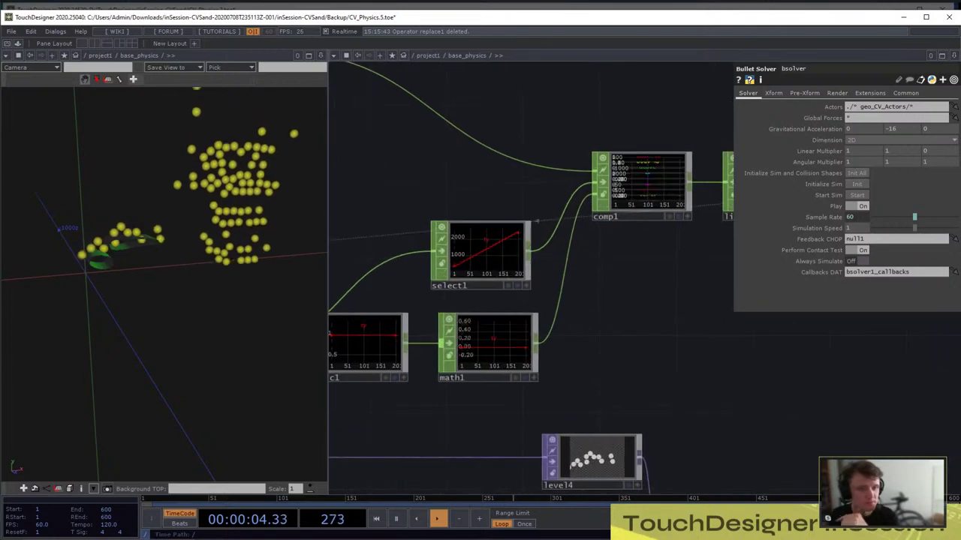
pyautogui.moveTo(570, 293); pyautogui.dragTo(593, 286)
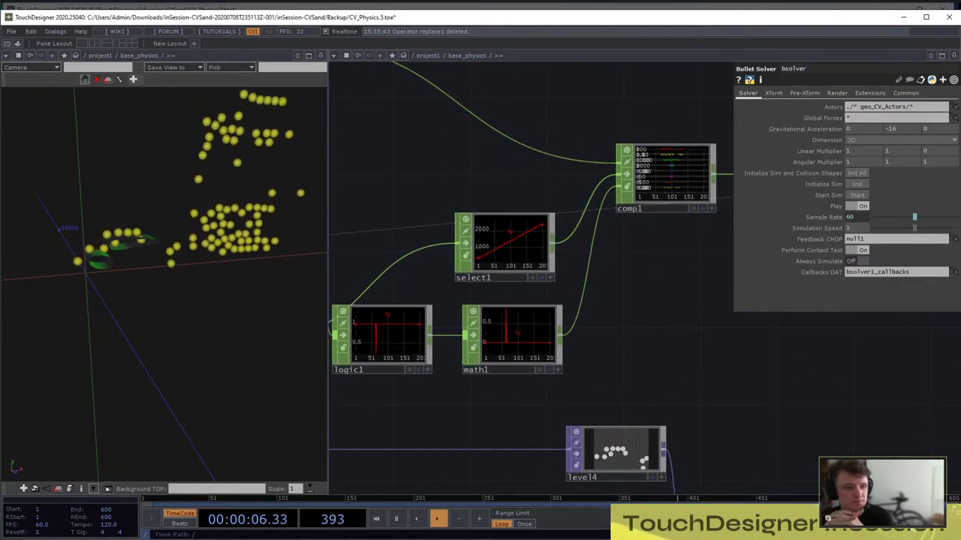
pyautogui.press('h')
pyautogui.scroll(3, 642, 281)
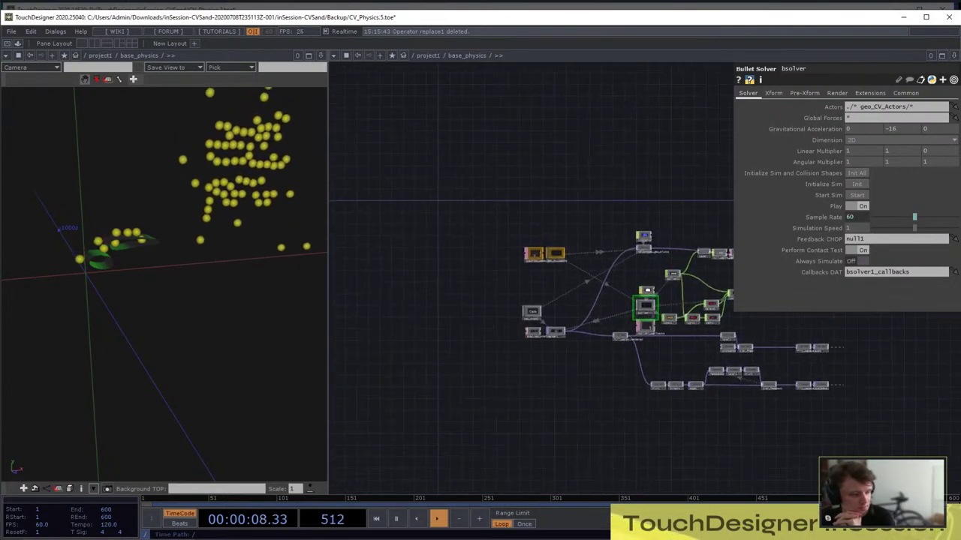
# Start the timer_update_view timer in project1 to run the contour update
pyautogui.scroll(-10, 585, 300)
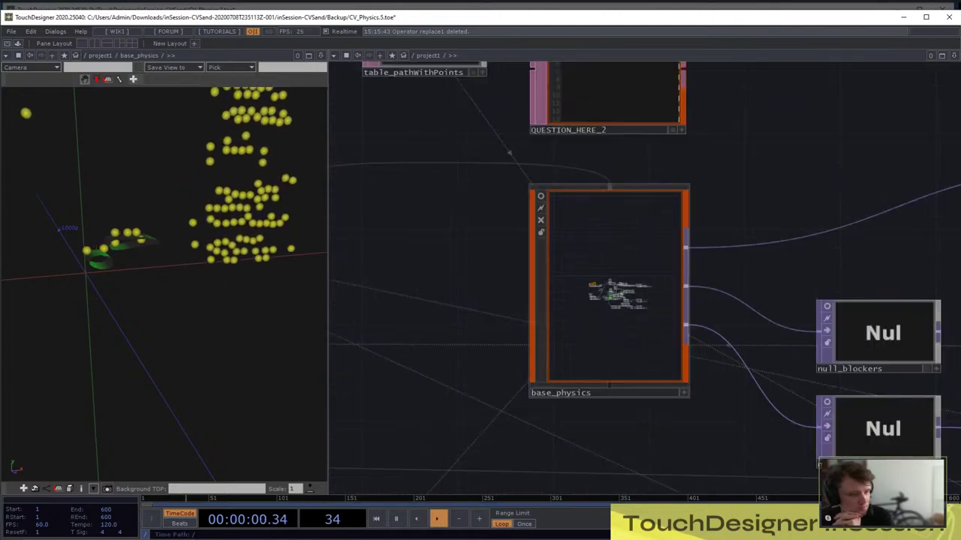
pyautogui.scroll(5, 450, 338)
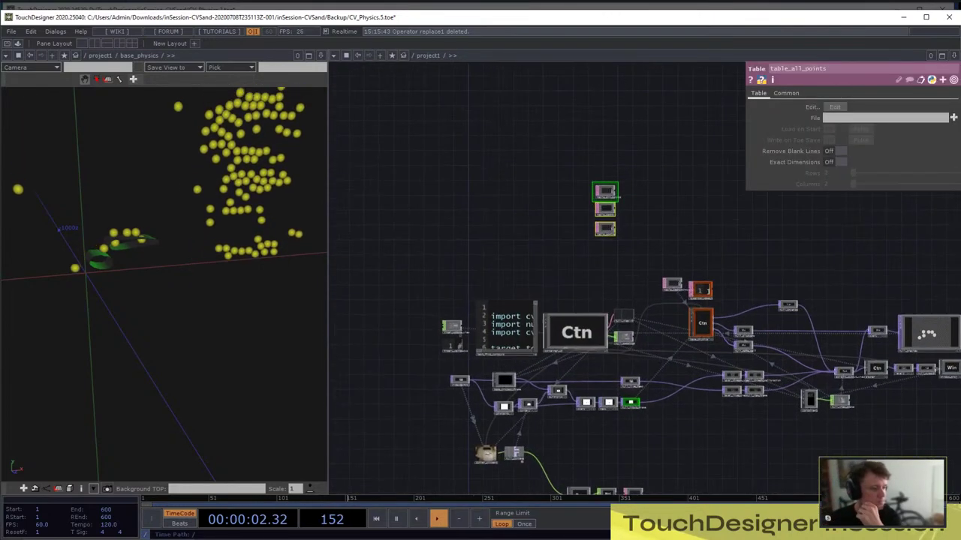
pyautogui.scroll(3, 526, 315)
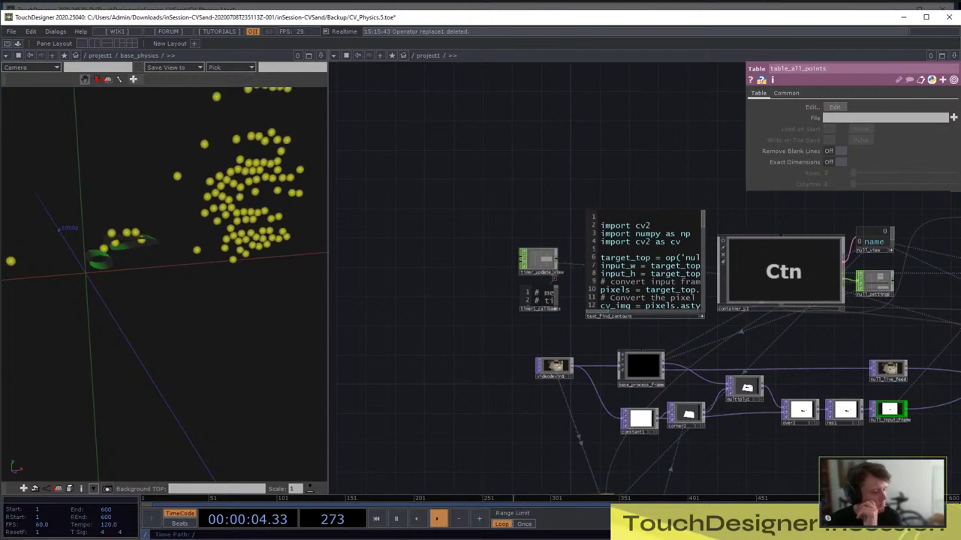
pyautogui.click(543, 261)
pyautogui.scroll(6, 543, 261)
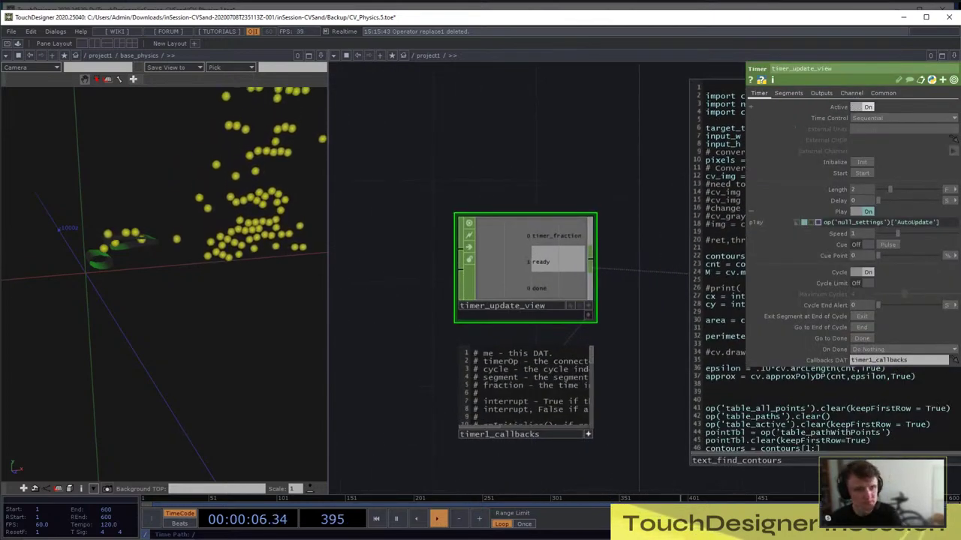
pyautogui.click(862, 174)
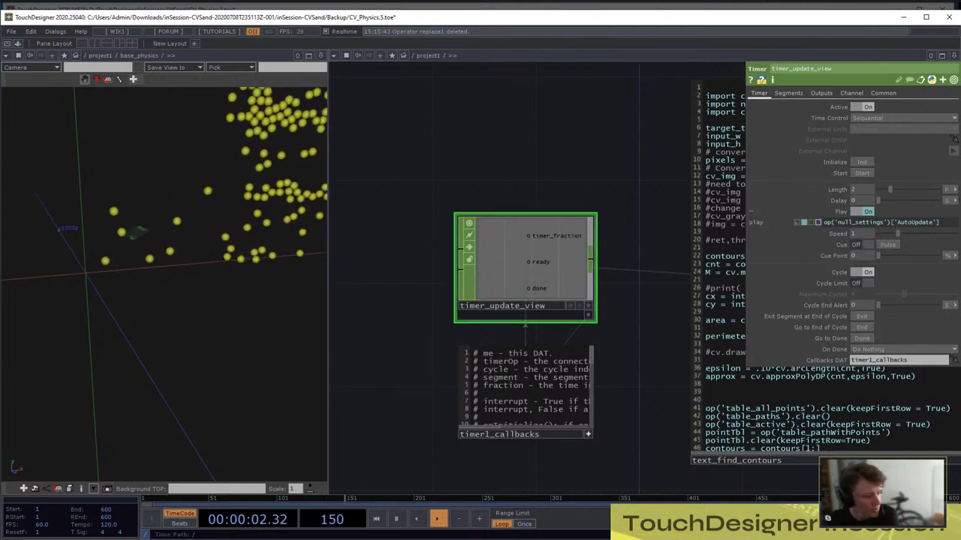
# In project1, examine the videodevin1 camera feed, the null_preview output and the settings of window_proj
pyautogui.scroll(-10, 526, 241)
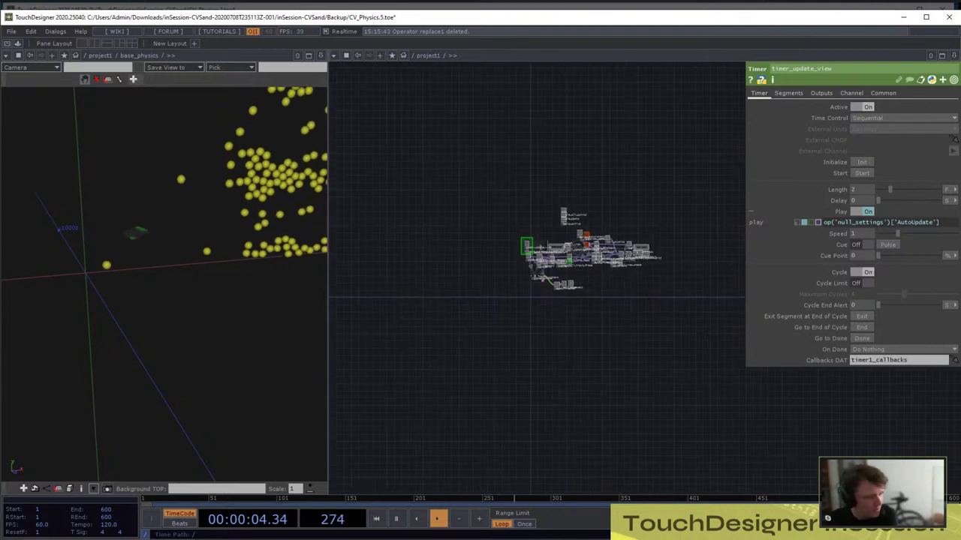
pyautogui.scroll(10, 527, 248)
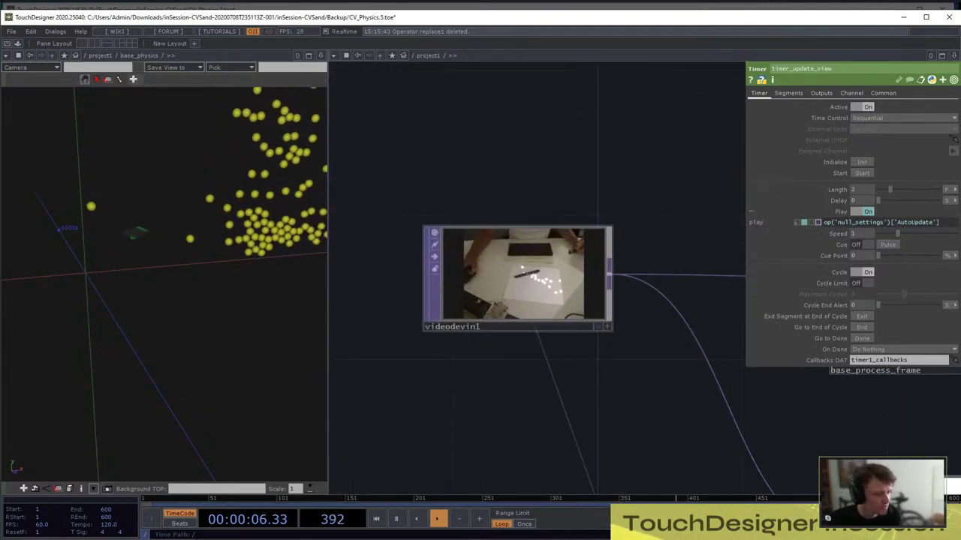
pyautogui.scroll(3, 540, 293)
pyautogui.scroll(-5, 459, 270)
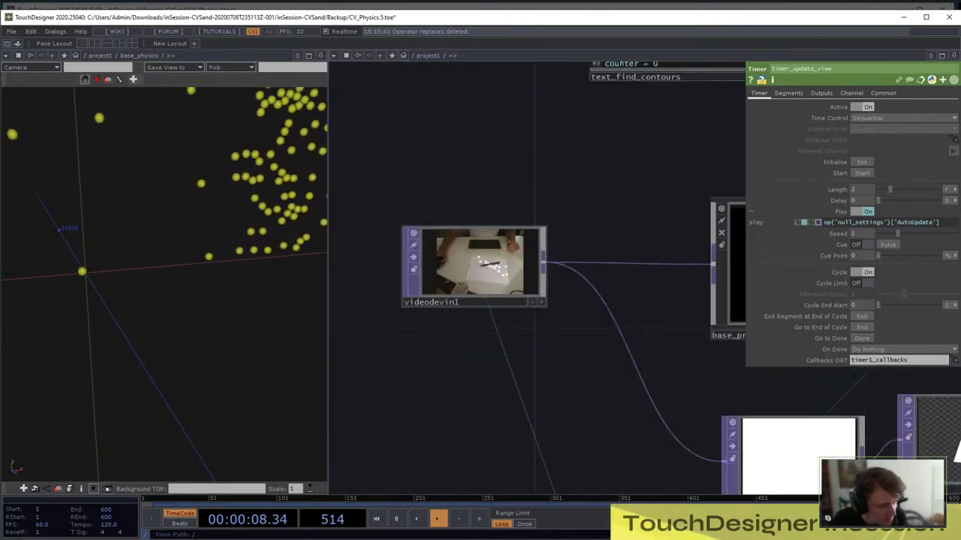
pyautogui.scroll(-10, 480, 271)
pyautogui.scroll(8, 569, 276)
pyautogui.moveTo(568, 275); pyautogui.dragTo(474, 254)
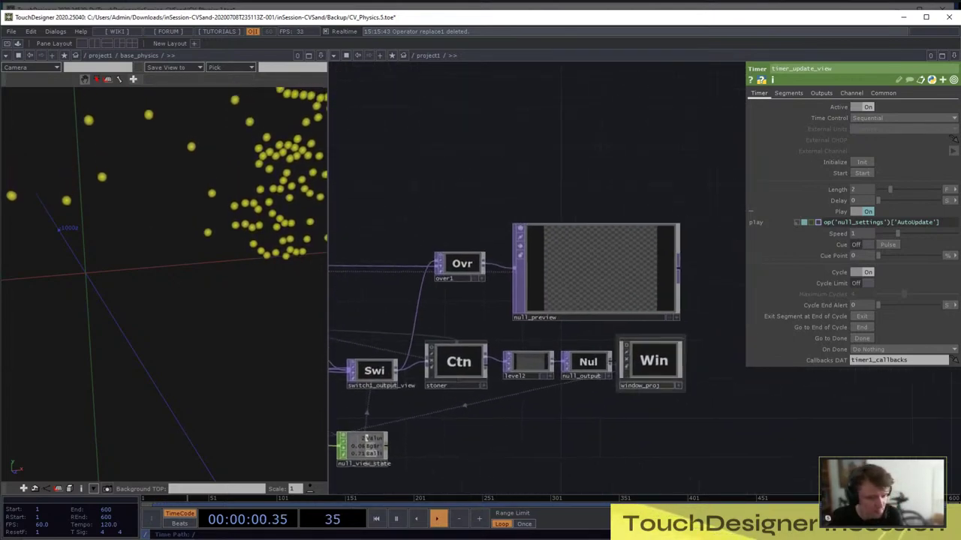
pyautogui.moveTo(367, 438); pyautogui.dragTo(352, 432)
pyautogui.click(638, 359)
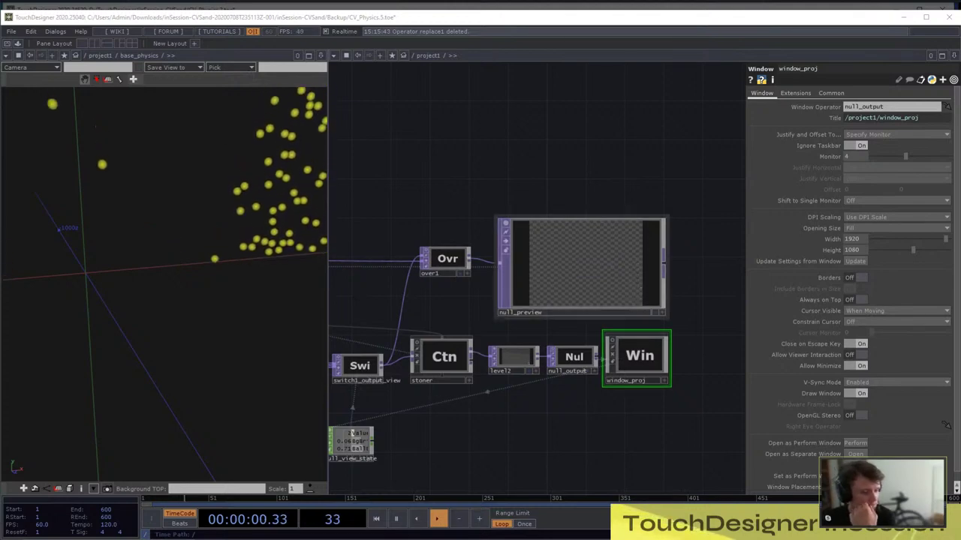
# Examine the camera mask from multiply1 through null_input_frame, and return to the base_physics network
pyautogui.scroll(-8, 660, 231)
pyautogui.scroll(7, 546, 272)
pyautogui.scroll(3, 637, 262)
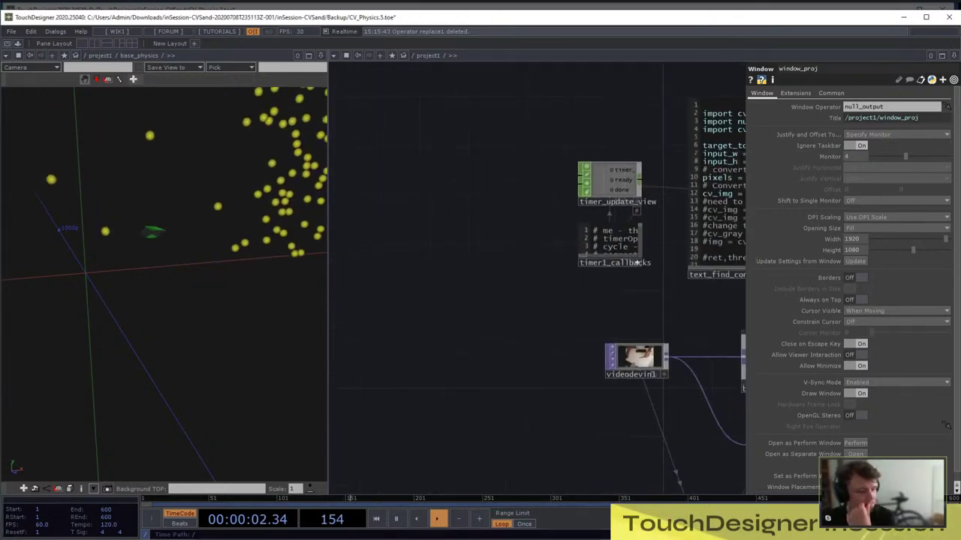
pyautogui.scroll(-5, 469, 289)
pyautogui.scroll(5, 668, 322)
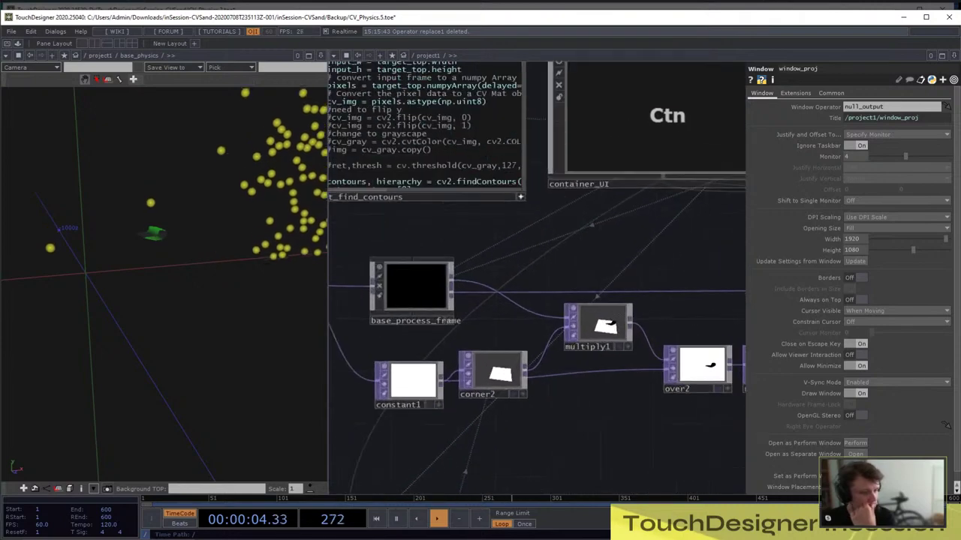
pyautogui.moveTo(646, 311); pyautogui.dragTo(591, 309)
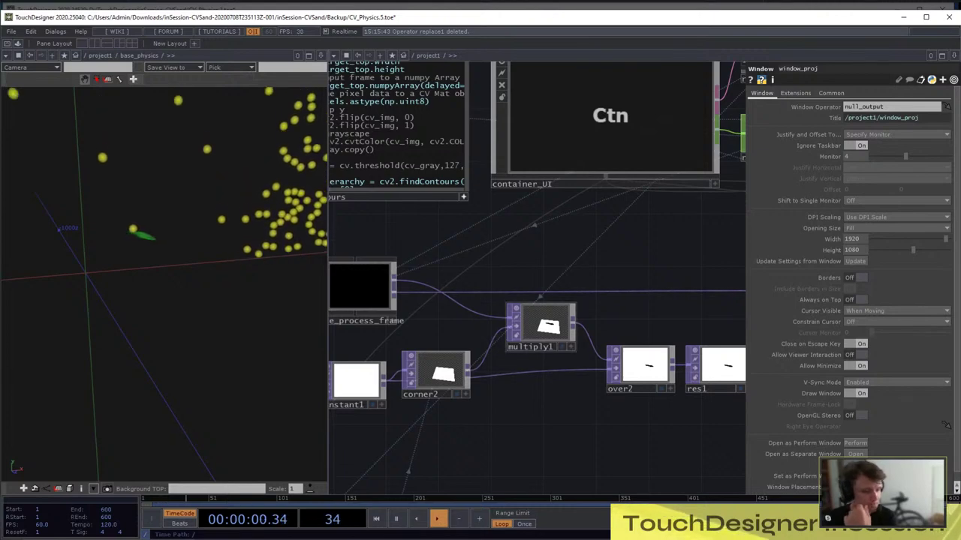
pyautogui.scroll(5, 540, 325)
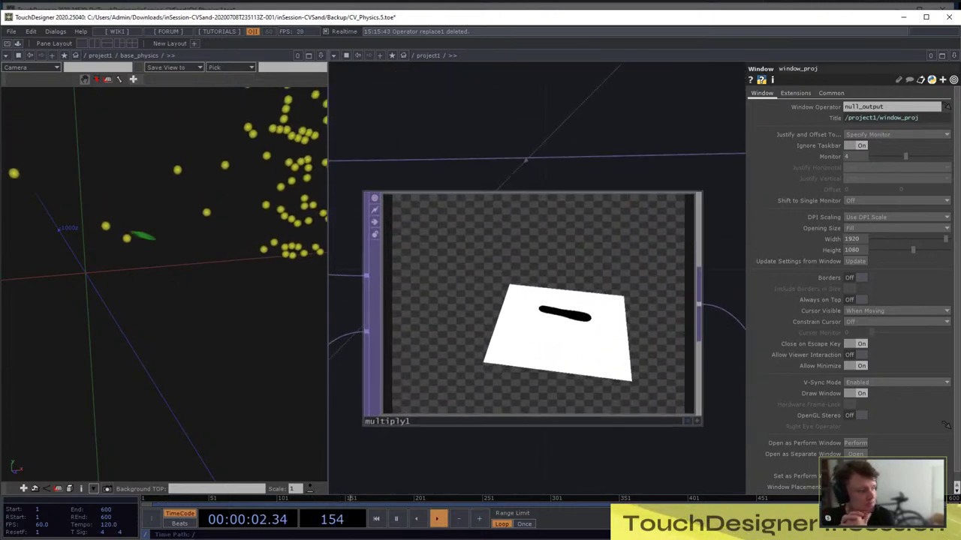
pyautogui.scroll(-5, 536, 300)
pyautogui.scroll(5, 578, 278)
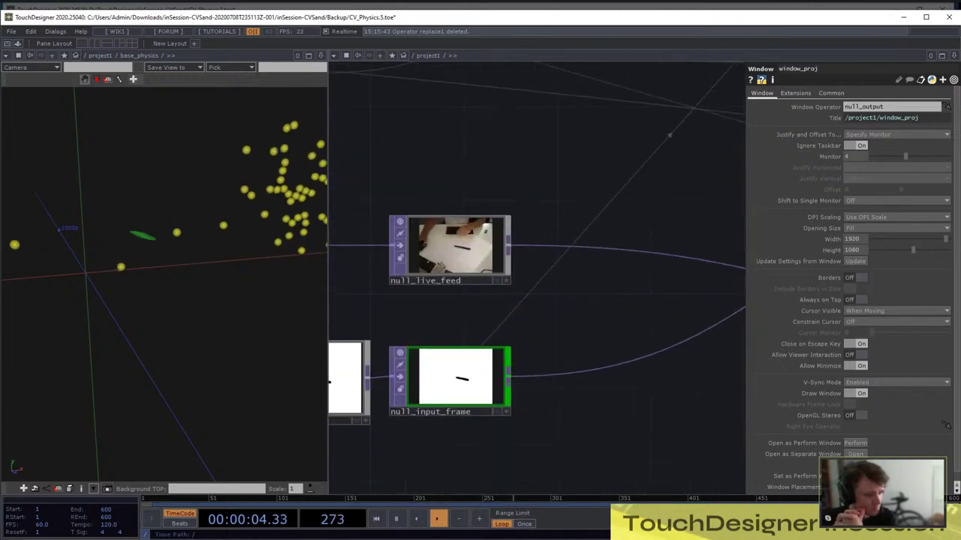
pyautogui.scroll(-6, 519, 326)
pyautogui.scroll(-1, 484, 293)
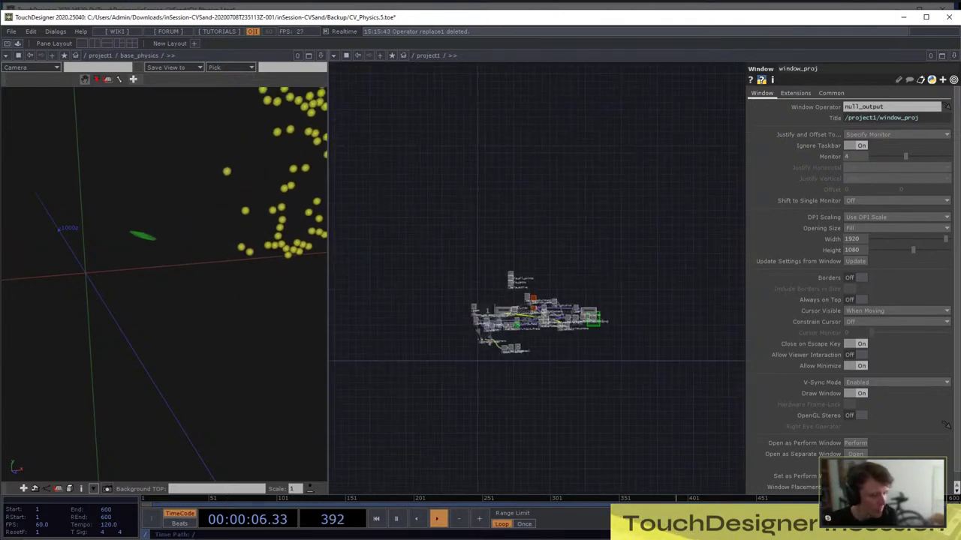
pyautogui.scroll(10, 484, 291)
pyautogui.press('h')
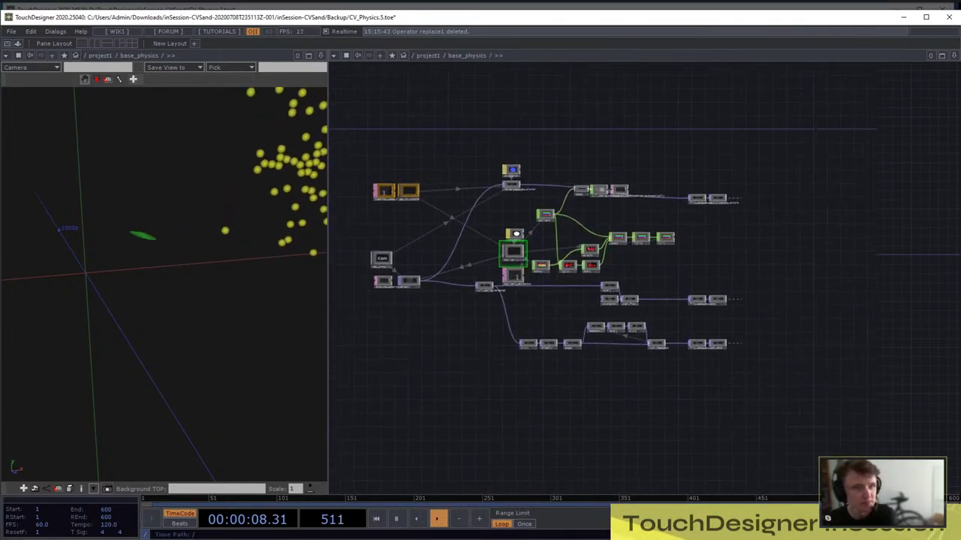
# Set the resolution of render1 in base_physics to 1920 by 1080, replacing both the width and height expressions
pyautogui.press('p')
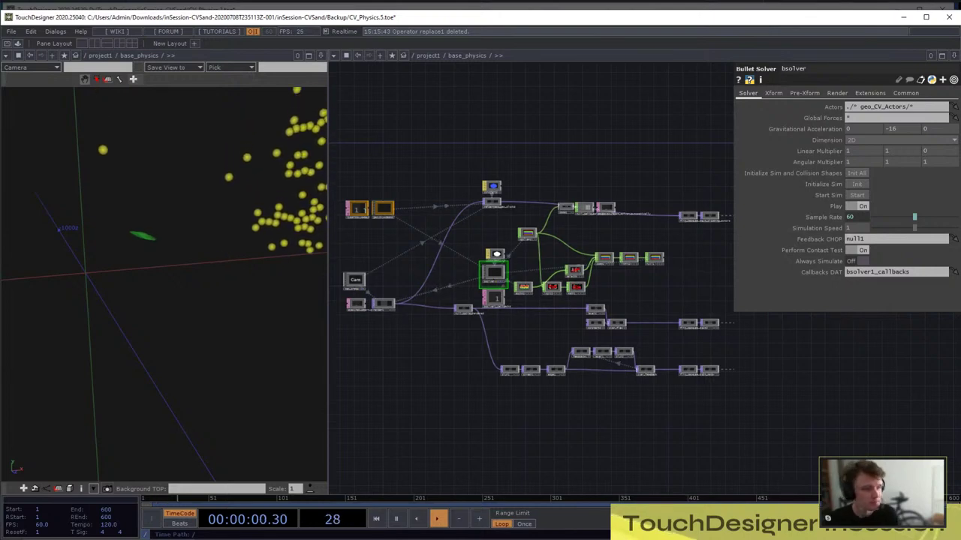
pyautogui.scroll(4, 491, 276)
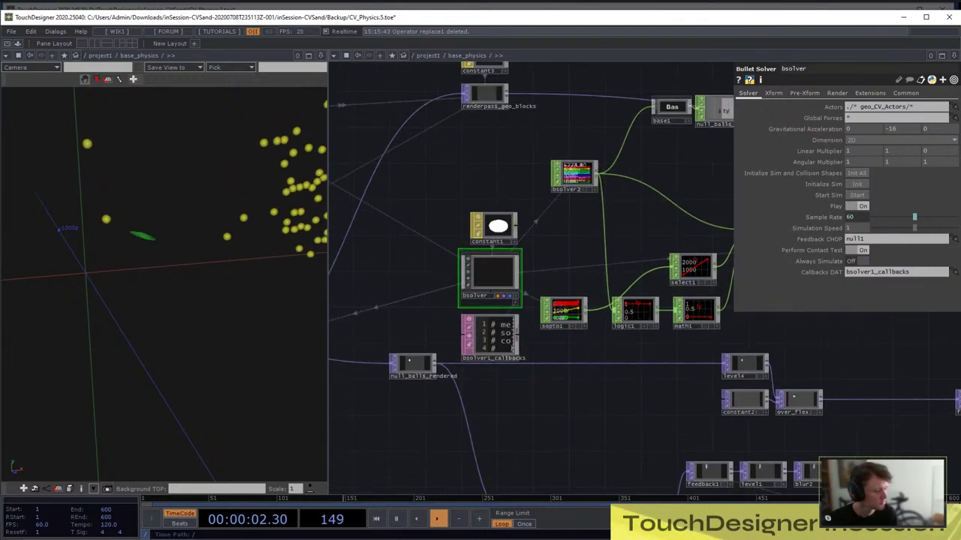
pyautogui.moveTo(420, 285); pyautogui.dragTo(591, 260)
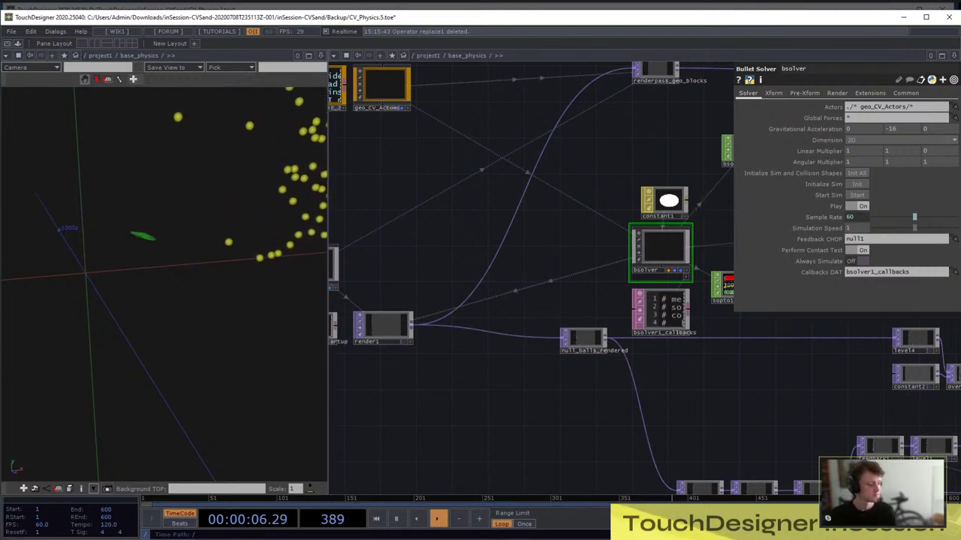
pyautogui.moveTo(465, 285); pyautogui.dragTo(559, 271)
pyautogui.click(493, 303)
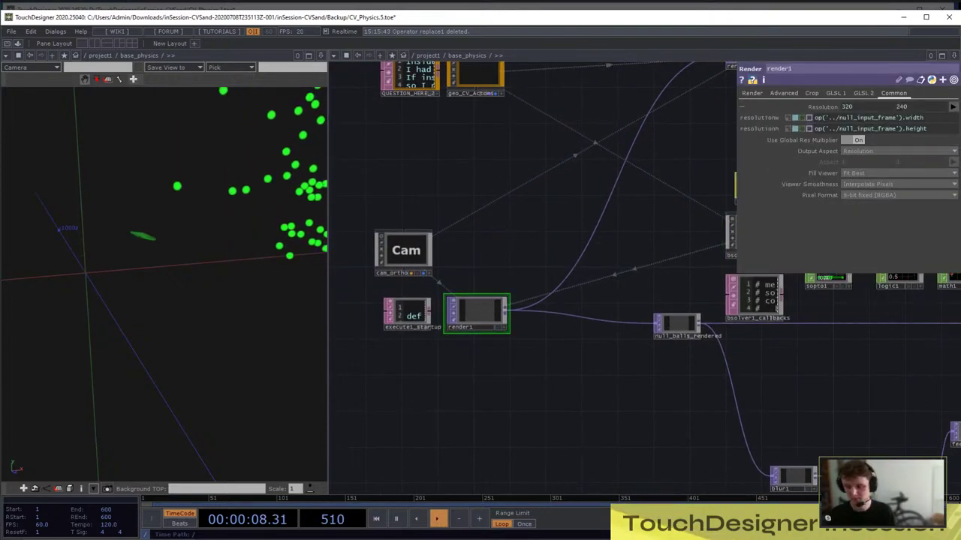
pyautogui.click(868, 118)
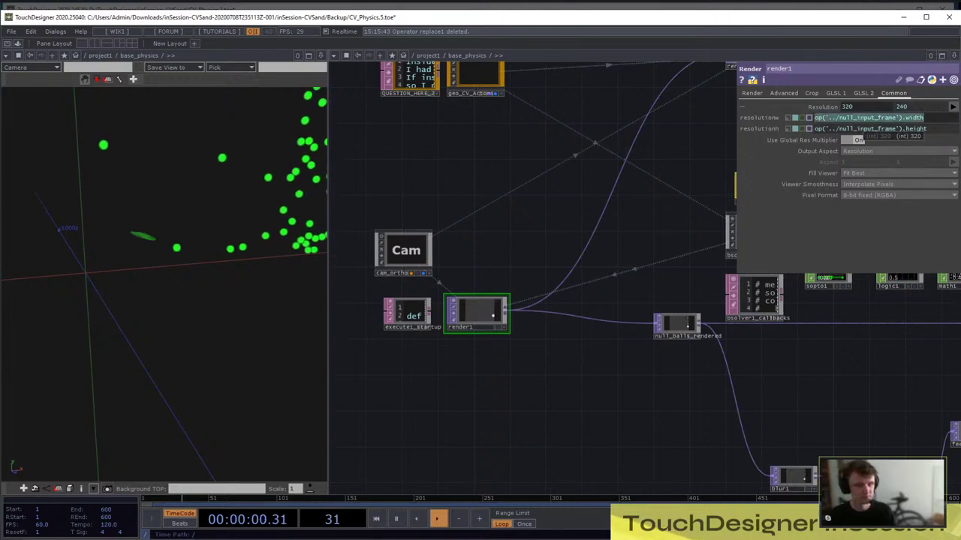
pyautogui.click(863, 119)
pyautogui.write('1920')
pyautogui.press('Return')
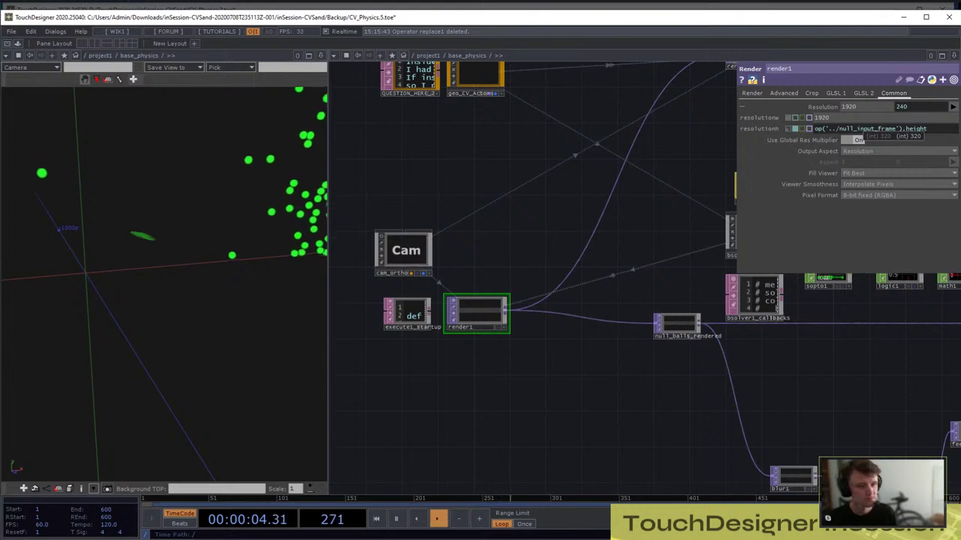
pyautogui.click(902, 128)
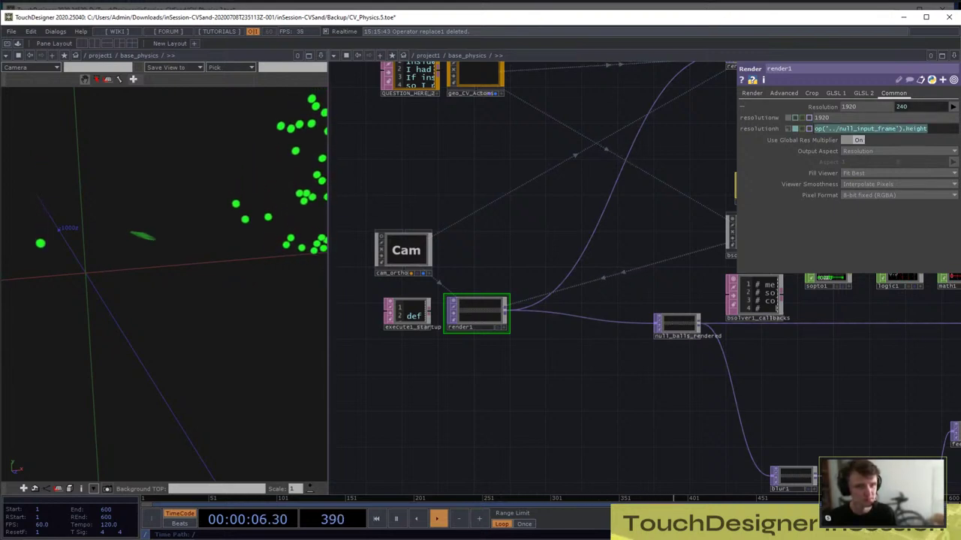
pyautogui.write('1080')
pyautogui.press('Return')
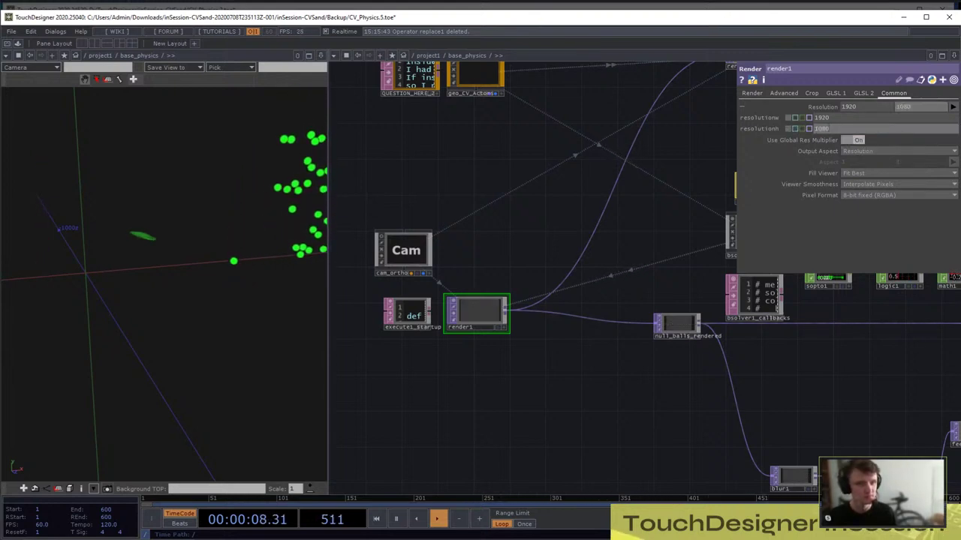
# Select cam_ortho, split the network pane into two stacked panes, and show the project1 network in the upper one
pyautogui.click(405, 247)
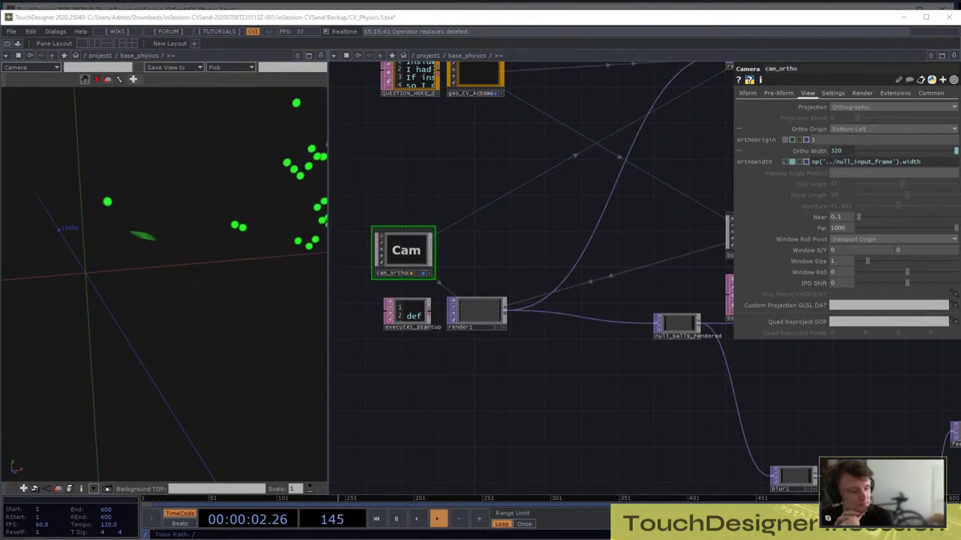
pyautogui.click(953, 55)
pyautogui.click(889, 88)
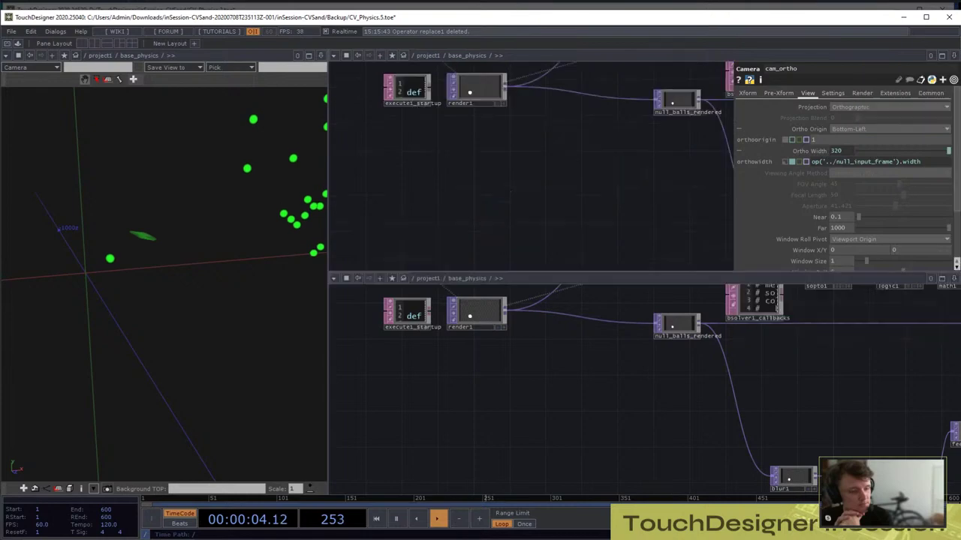
pyautogui.moveTo(563, 337); pyautogui.dragTo(552, 424)
pyautogui.scroll(-8, 525, 221)
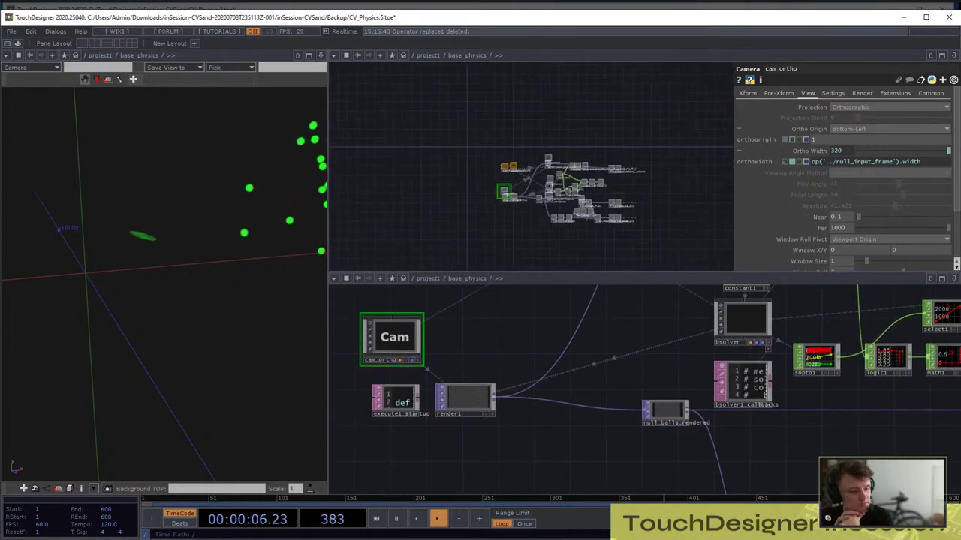
pyautogui.scroll(-6, 529, 142)
pyautogui.scroll(7, 511, 158)
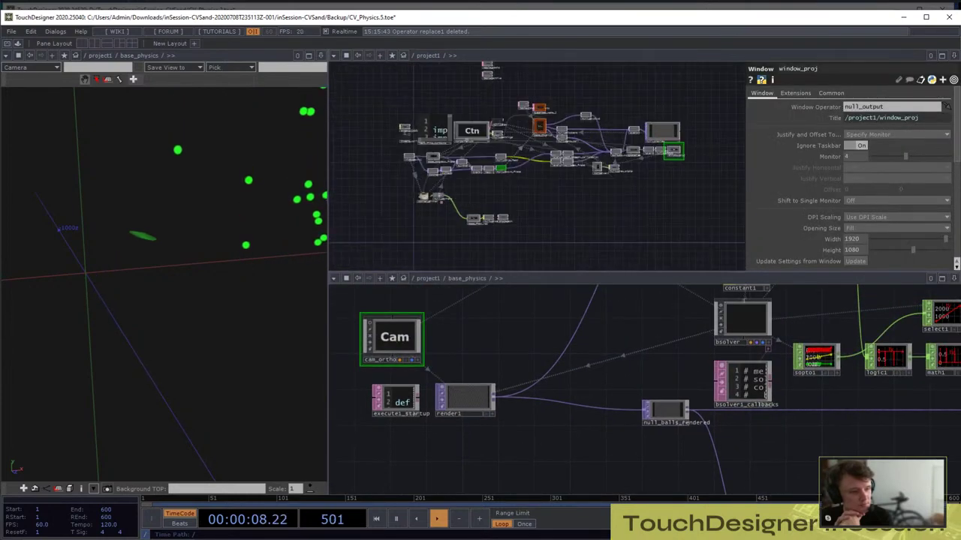
# Locate and select null_input_frame in project1, and examine it alongside res1, over2 and null_live_feed
pyautogui.moveTo(435, 203); pyautogui.dragTo(510, 185)
pyautogui.scroll(3, 444, 143)
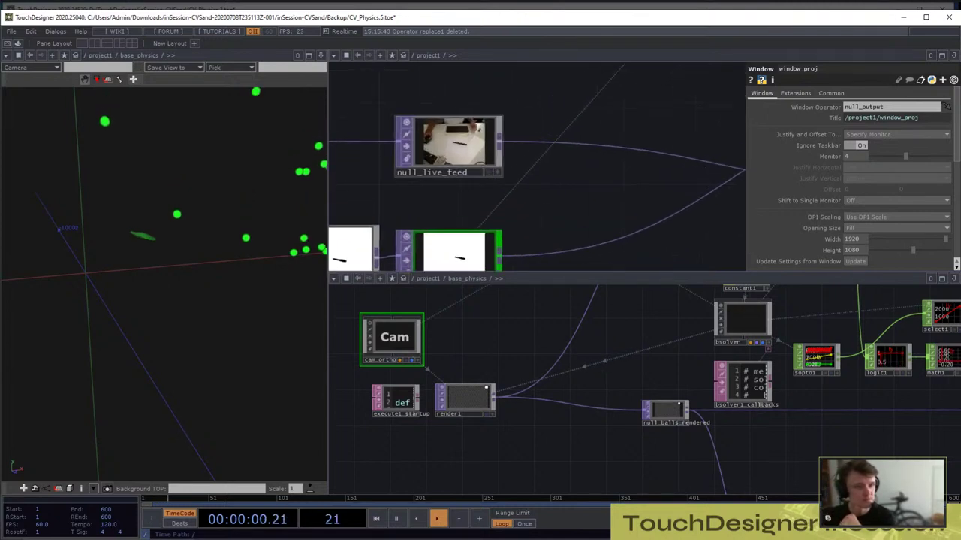
pyautogui.scroll(-3, 606, 145)
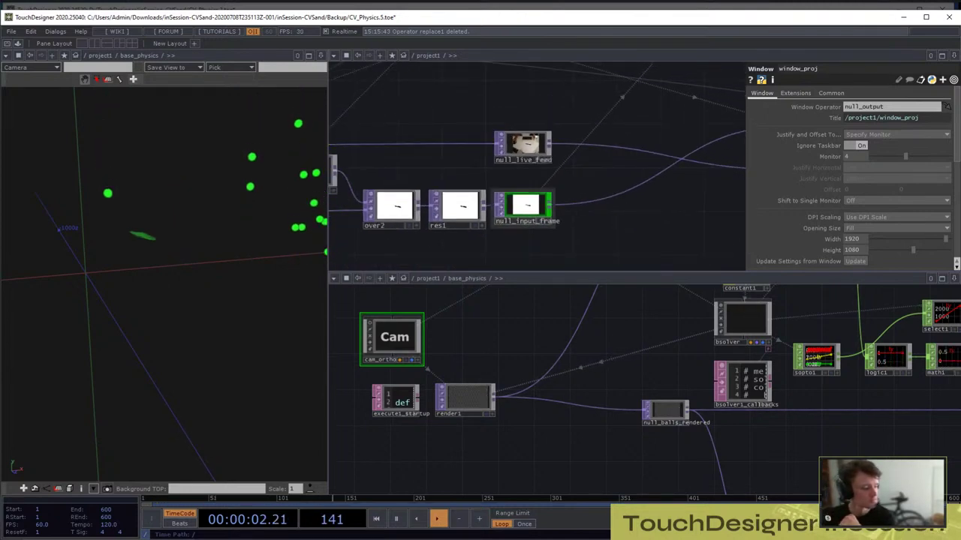
pyautogui.scroll(3, 523, 241)
pyautogui.scroll(3, 524, 231)
pyautogui.click(529, 179)
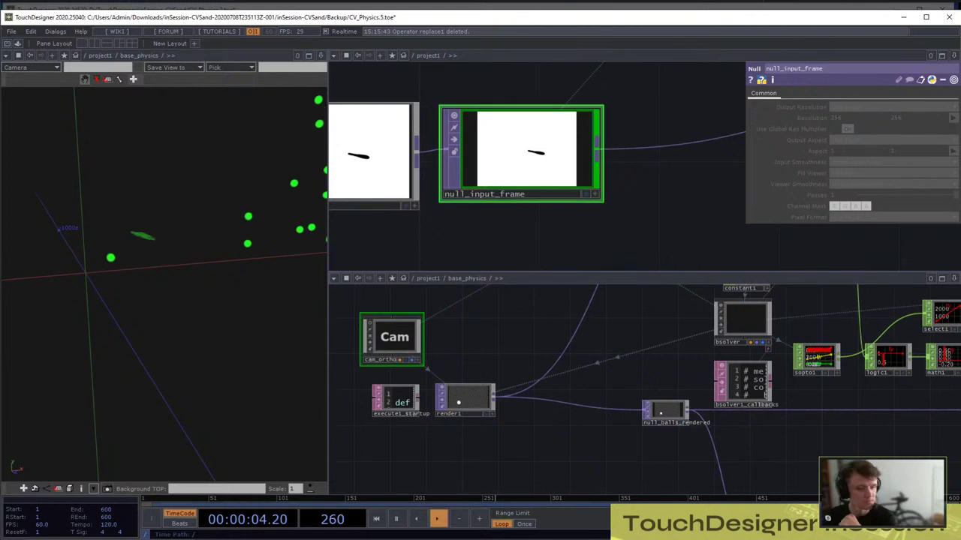
pyautogui.scroll(-3, 532, 180)
pyautogui.scroll(-3, 538, 218)
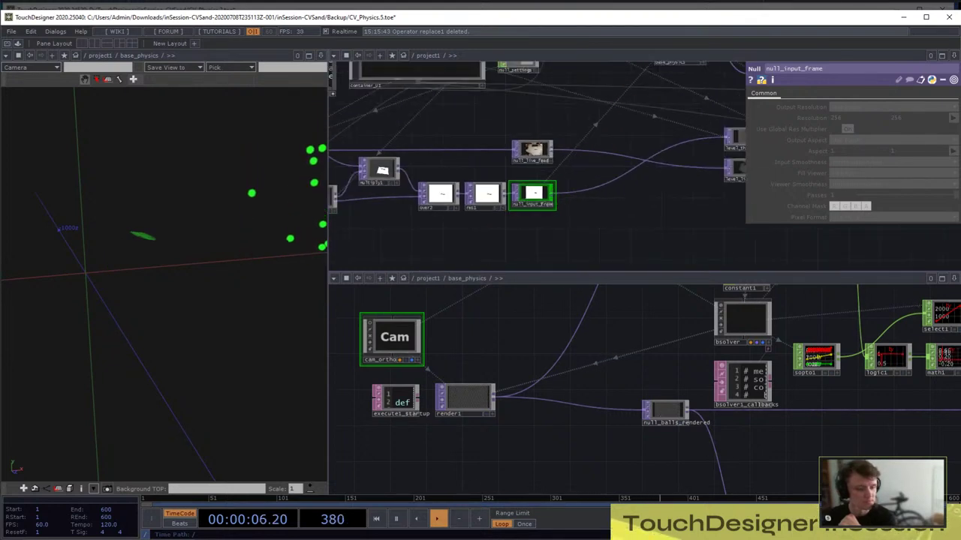
pyautogui.scroll(4, 530, 222)
pyautogui.middleClick(543, 147)
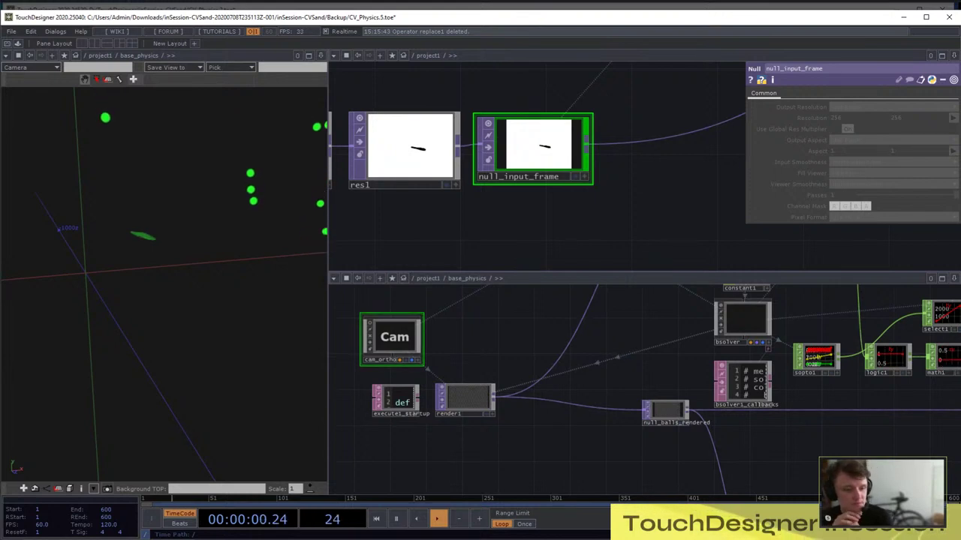
# Set cam_ortho's Ortho Width expression to the width of parent.Project.op('null_input_frame')
pyautogui.press('p')
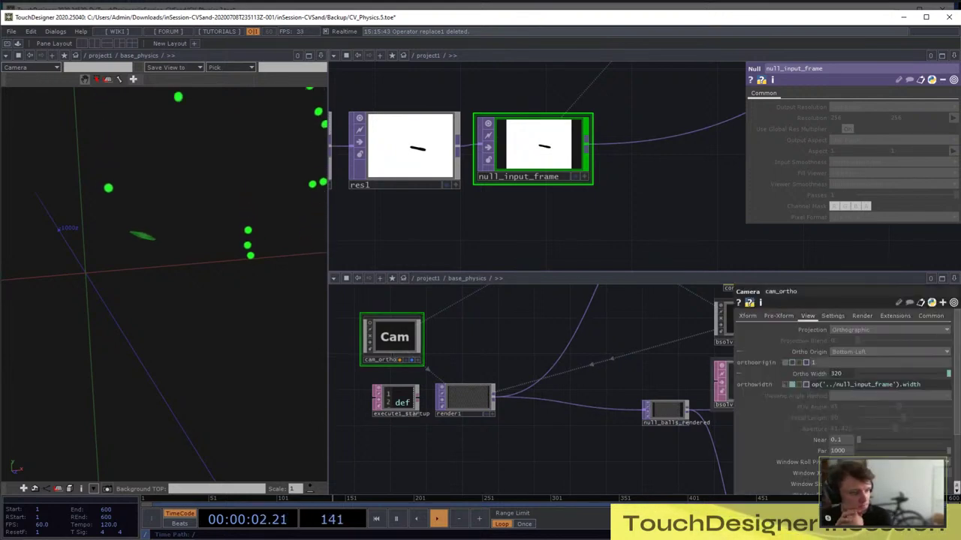
pyautogui.click(866, 384)
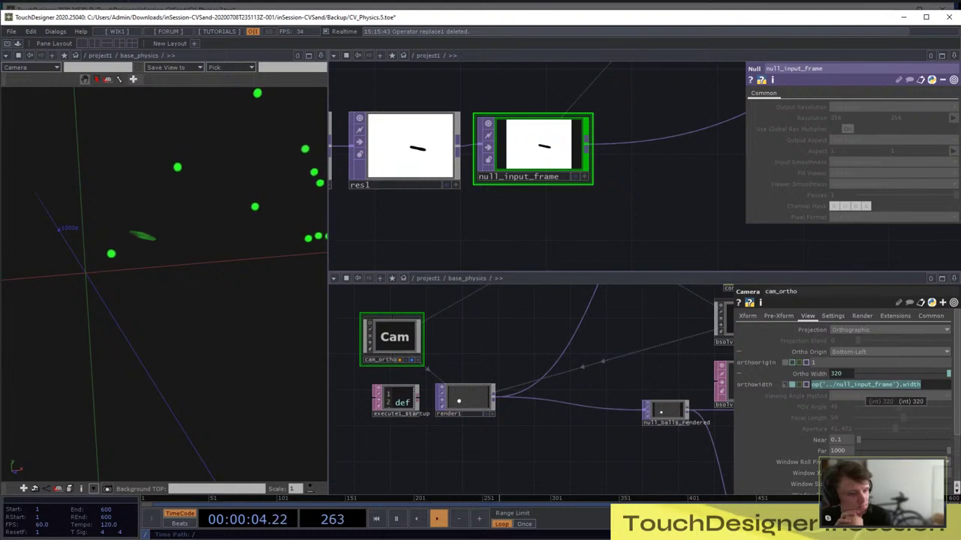
pyautogui.write('parent.P')
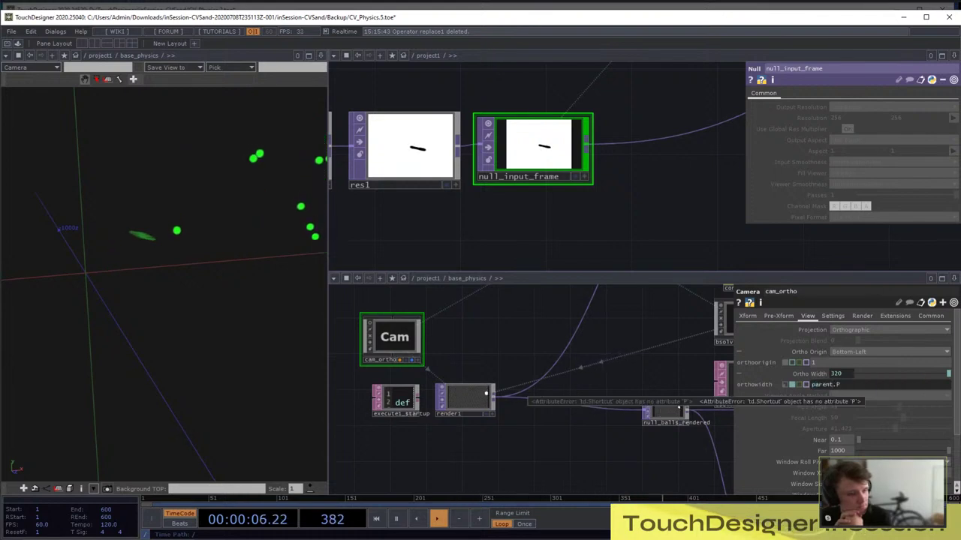
pyautogui.write('roject.op()')
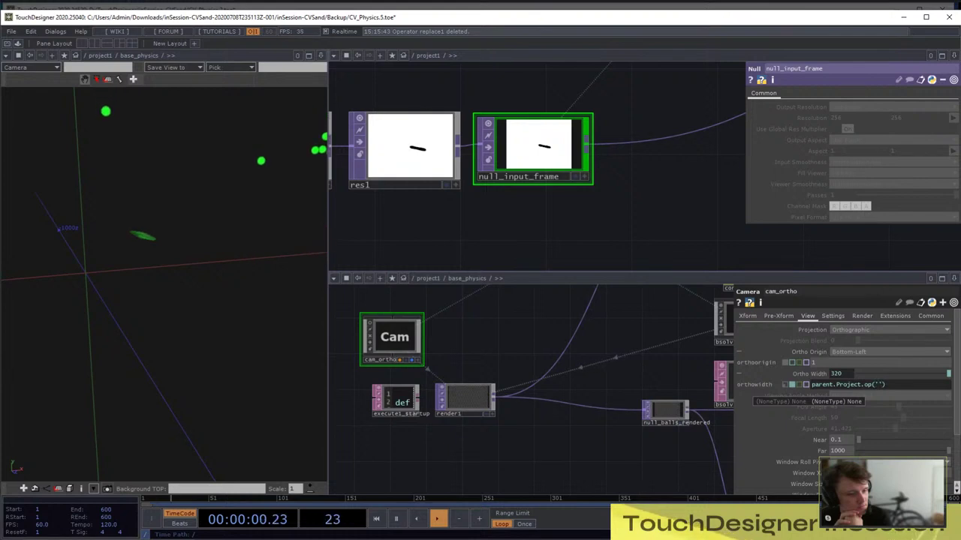
pyautogui.write('nu;l')
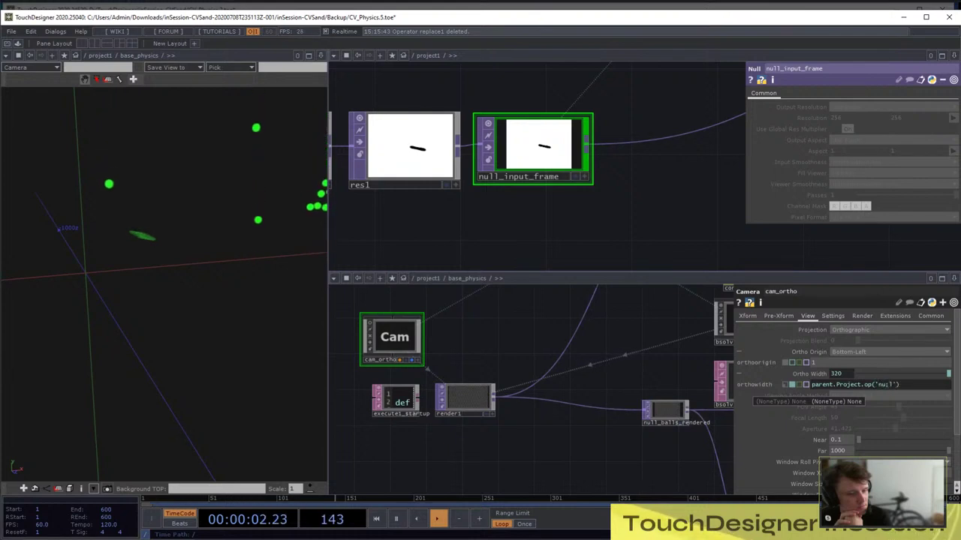
pyautogui.press('BackSpace')
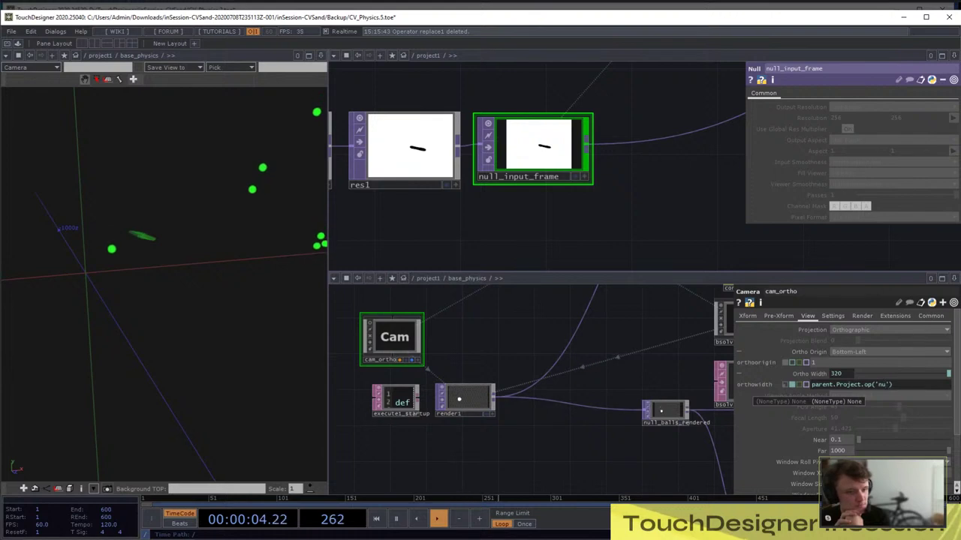
pyautogui.write('ll_input_frame')
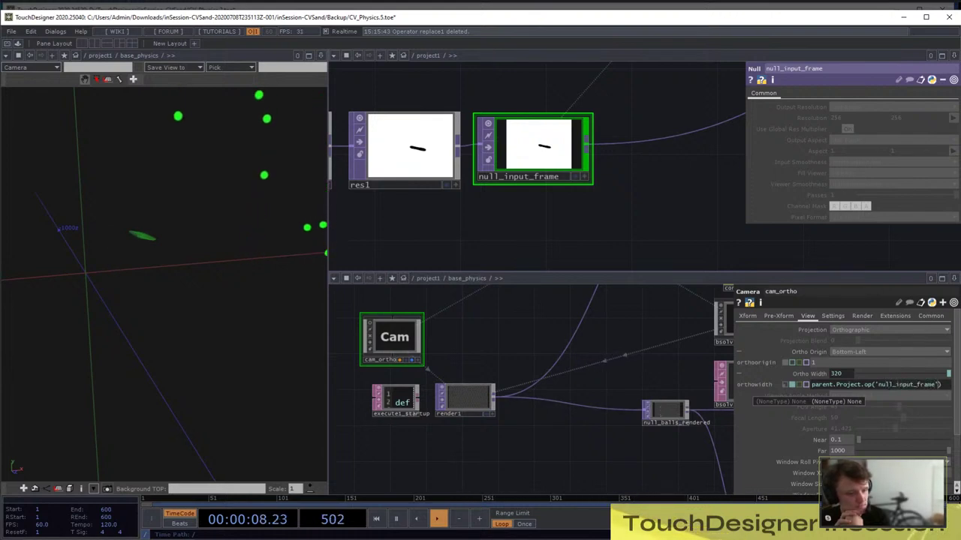
pyautogui.write('w')
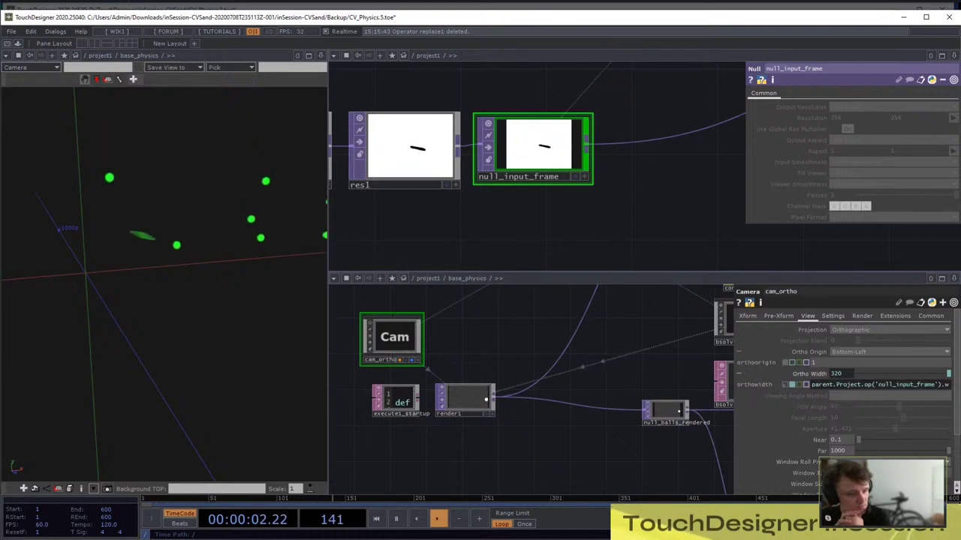
pyautogui.press('Return')
pyautogui.click(738, 352)
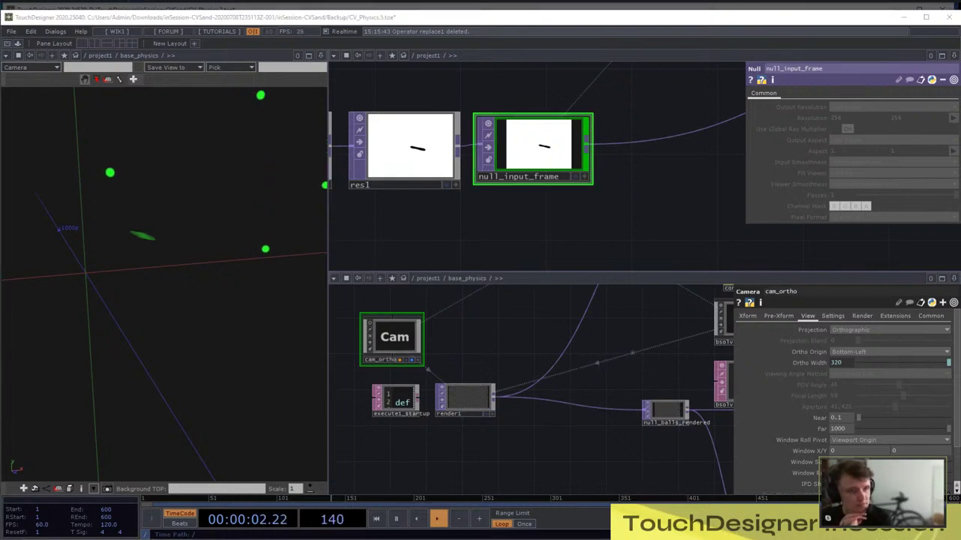
# Enter the bsolver network and show the parameters of grid1, which feeds actor_balls
pyautogui.scroll(-5, 401, 411)
pyautogui.scroll(2, 458, 385)
pyautogui.scroll(5, 472, 379)
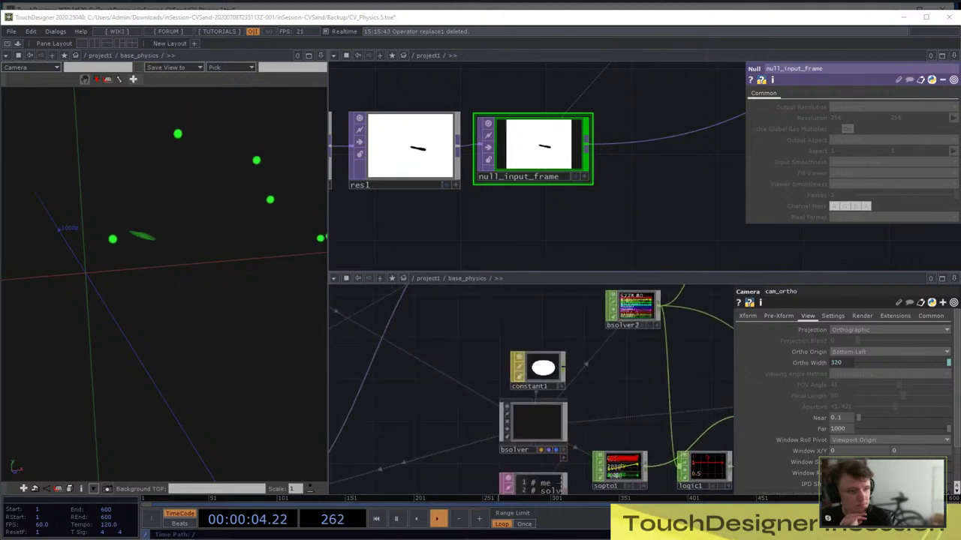
pyautogui.scroll(5, 533, 420)
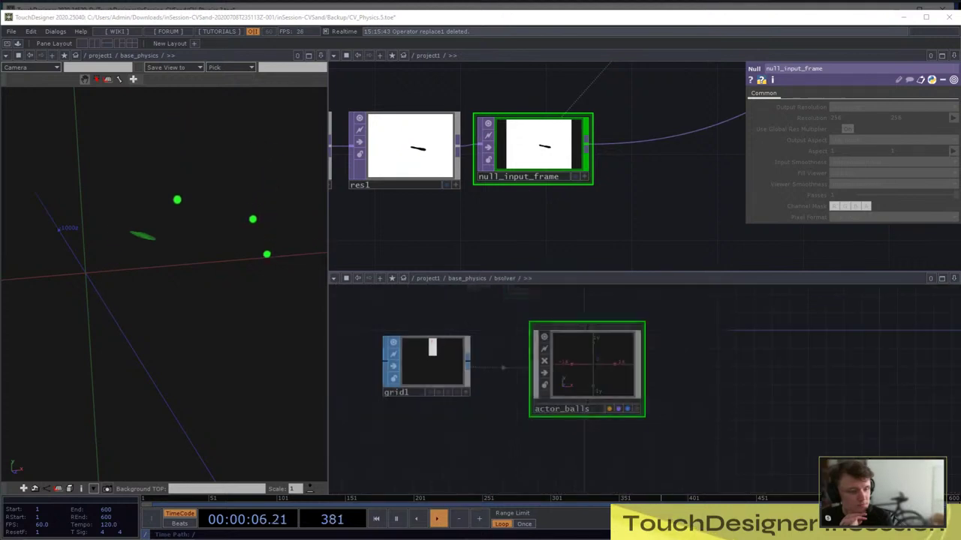
pyautogui.press('p')
pyautogui.click(372, 381)
pyautogui.moveTo(451, 451); pyautogui.dragTo(477, 452)
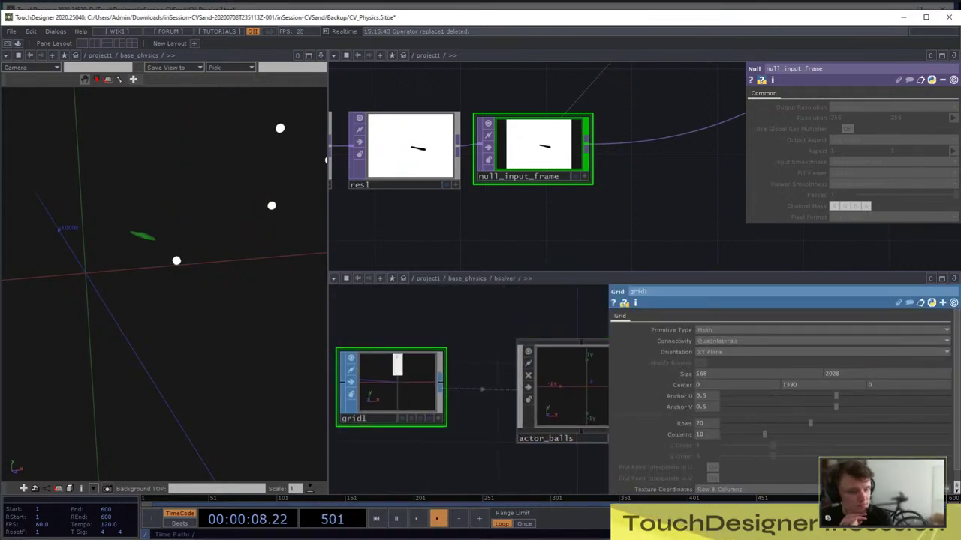
# Set the X and Y translate of actor_balls to 0, clearing the mistyped ty expression
pyautogui.click(563, 387)
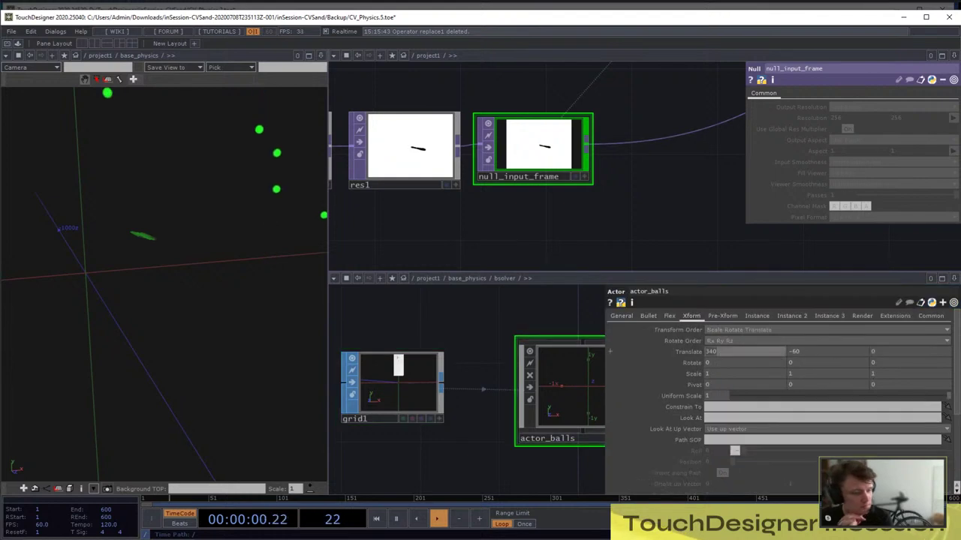
pyautogui.press('Tab')
pyautogui.write('0-')
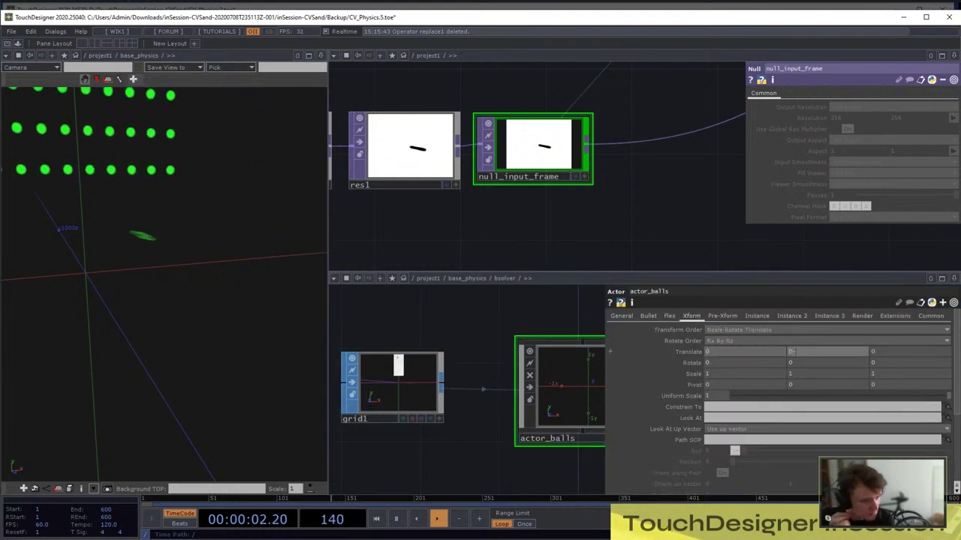
pyautogui.press('Return')
pyautogui.click(609, 351)
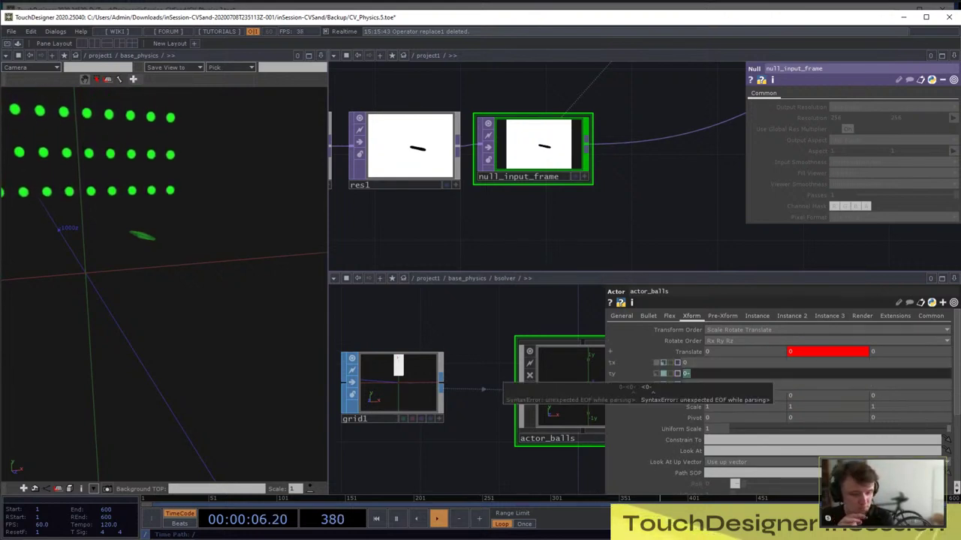
pyautogui.write('0')
pyautogui.press('Return')
pyautogui.click(609, 351)
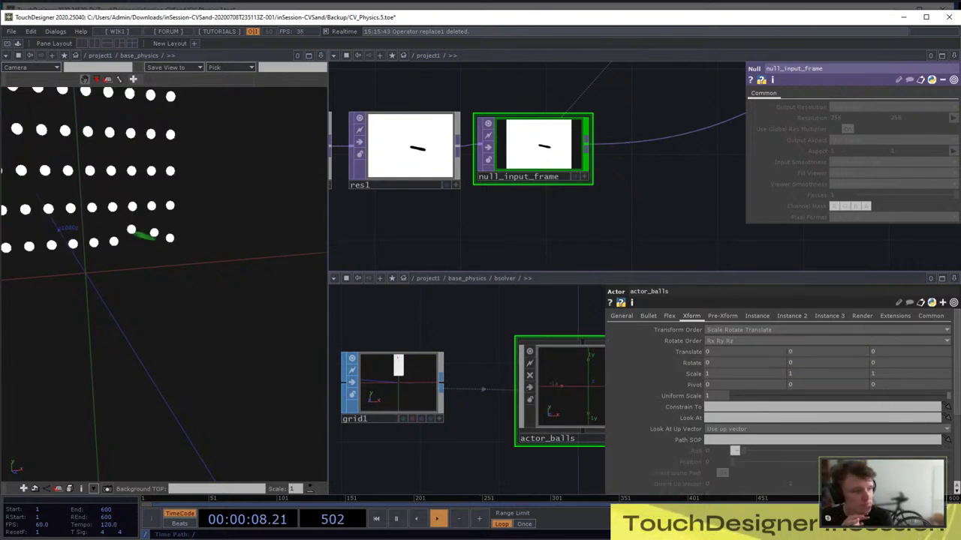
# Compare the size and center settings of grid1 with the transform settings of actor_balls
pyautogui.moveTo(390, 451); pyautogui.dragTo(467, 427)
pyautogui.moveTo(470, 361); pyautogui.dragTo(406, 373)
pyautogui.scroll(1, 406, 373)
pyautogui.scroll(-3, 412, 379)
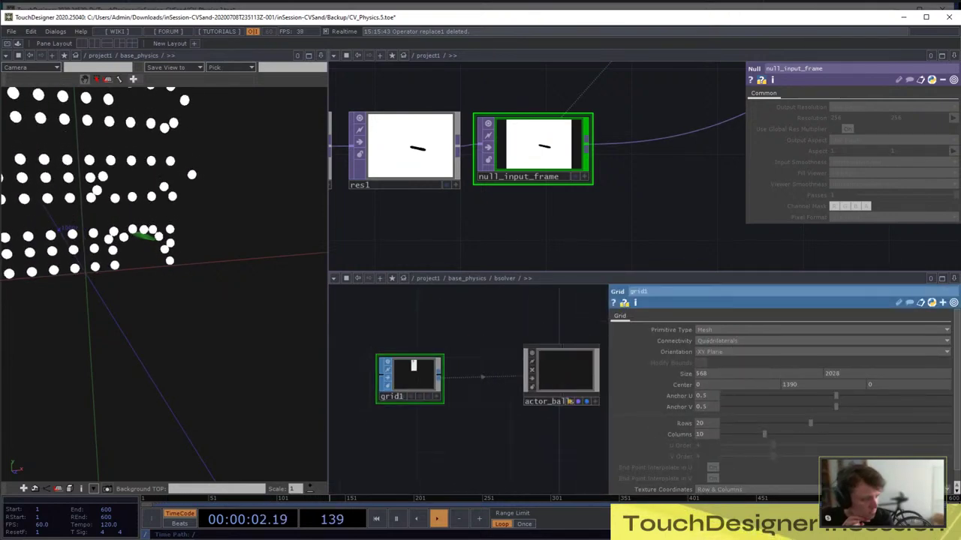
pyautogui.click(569, 401)
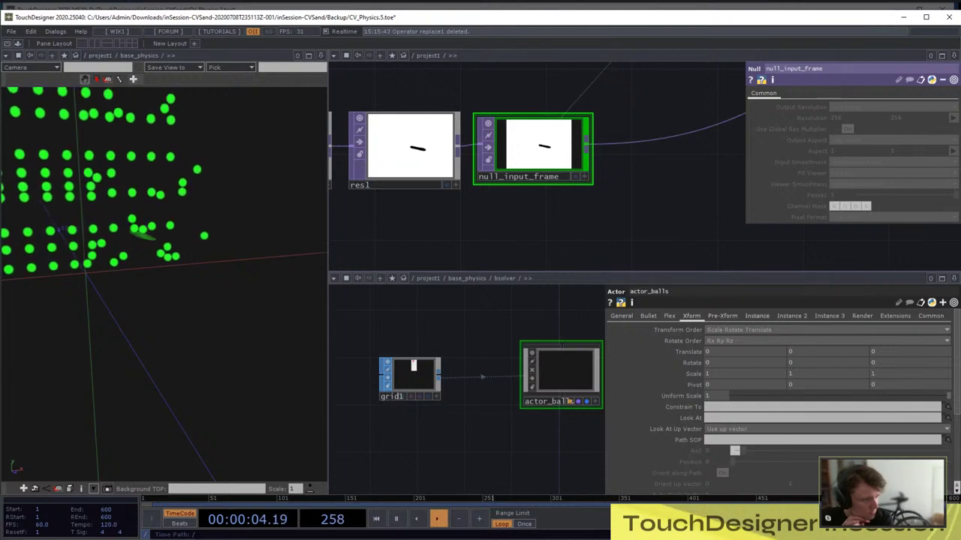
# Check actor_balls' instancing settings and set grid1's X size expression to parent.Project.op('null_input_frame').width
pyautogui.click(757, 316)
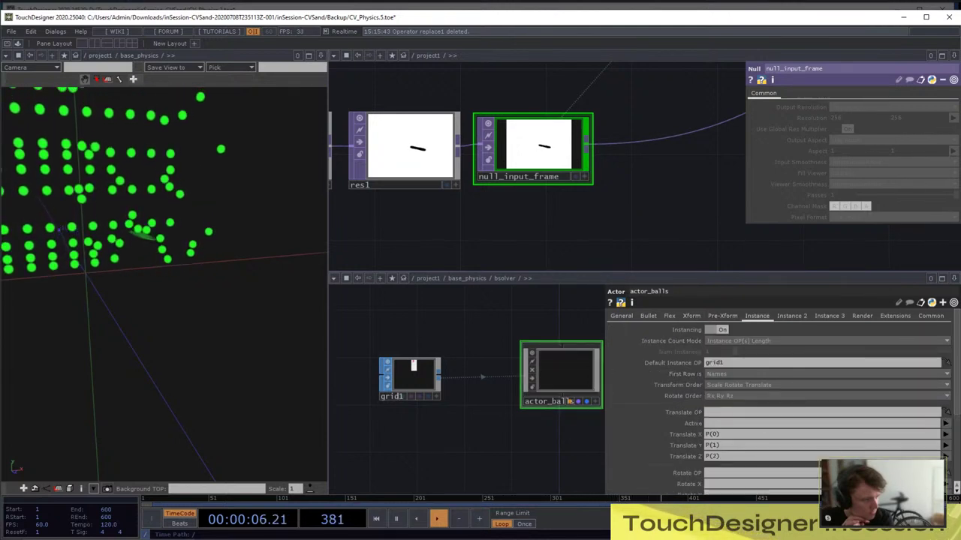
pyautogui.click(412, 368)
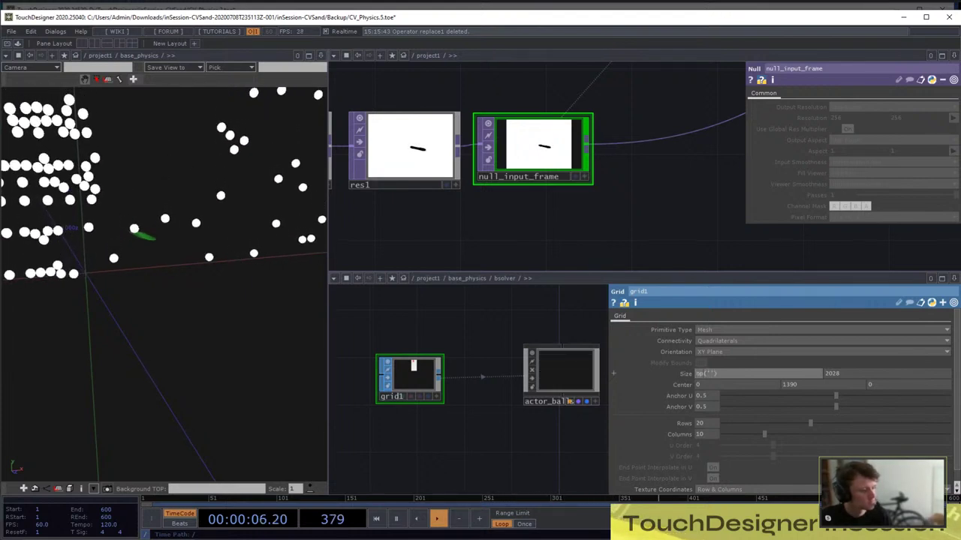
pyautogui.write('arent.Project')
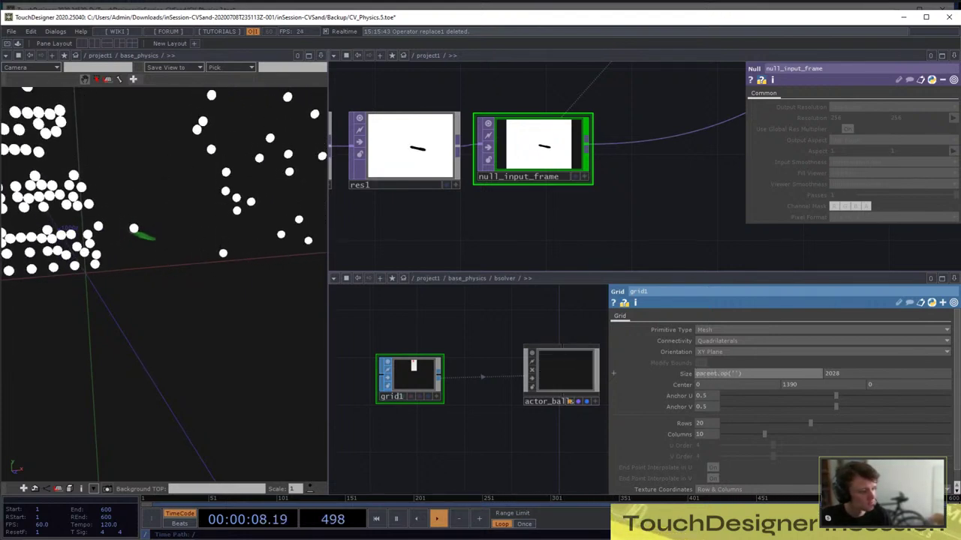
pyautogui.write(".op('")
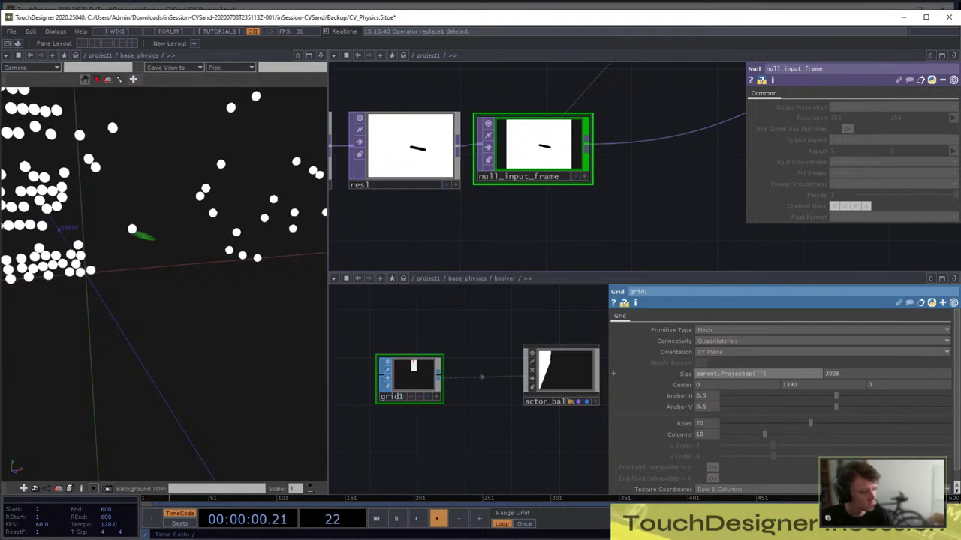
pyautogui.write('nul')
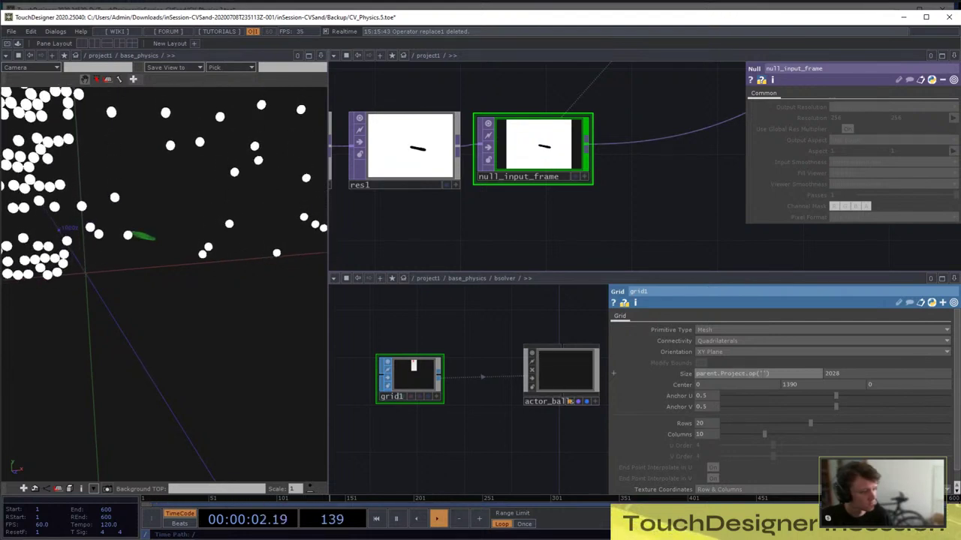
pyautogui.write('l_input')
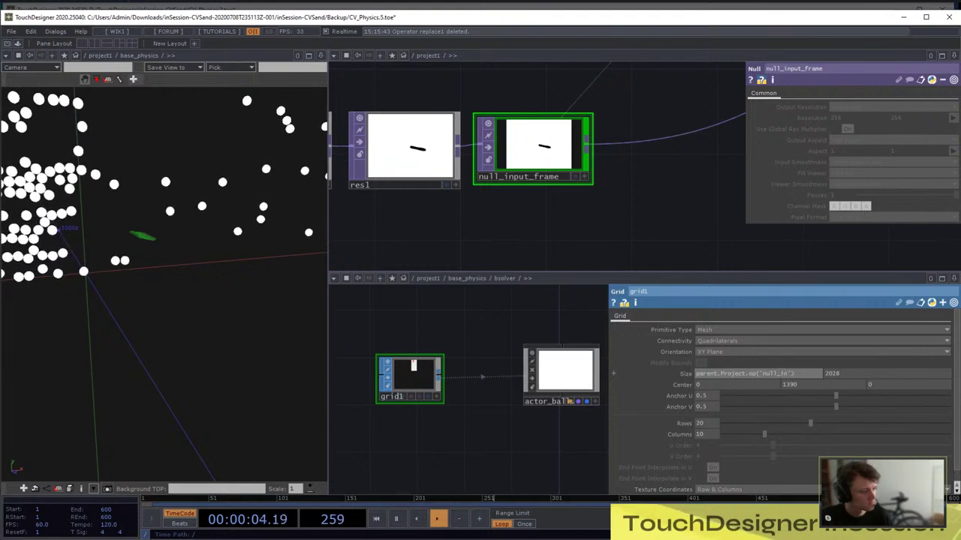
pyautogui.write('_frame')
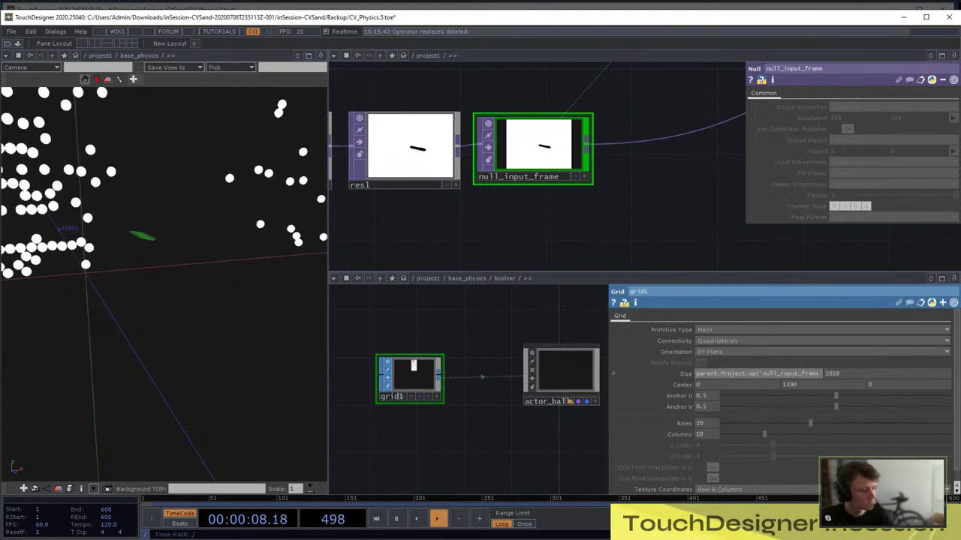
pyautogui.press('Right')
pyautogui.press('Right')
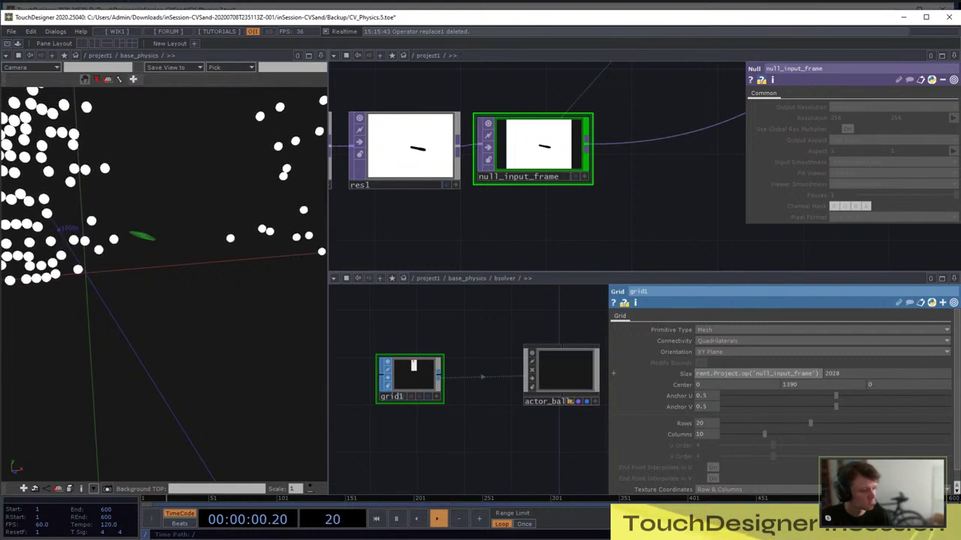
pyautogui.write('.width')
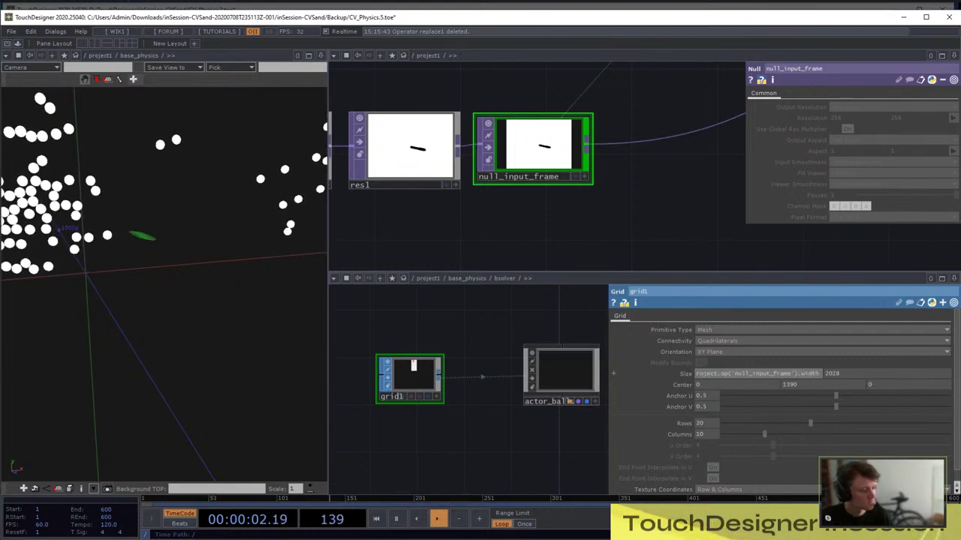
pyautogui.press('Return')
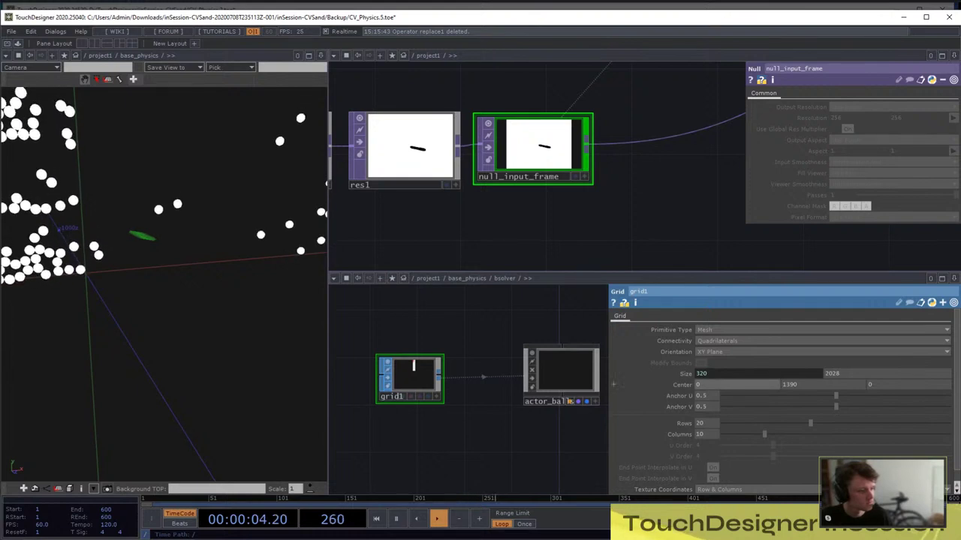
# Set grid1's X center expression to me.par.sizex/2
pyautogui.click(613, 384)
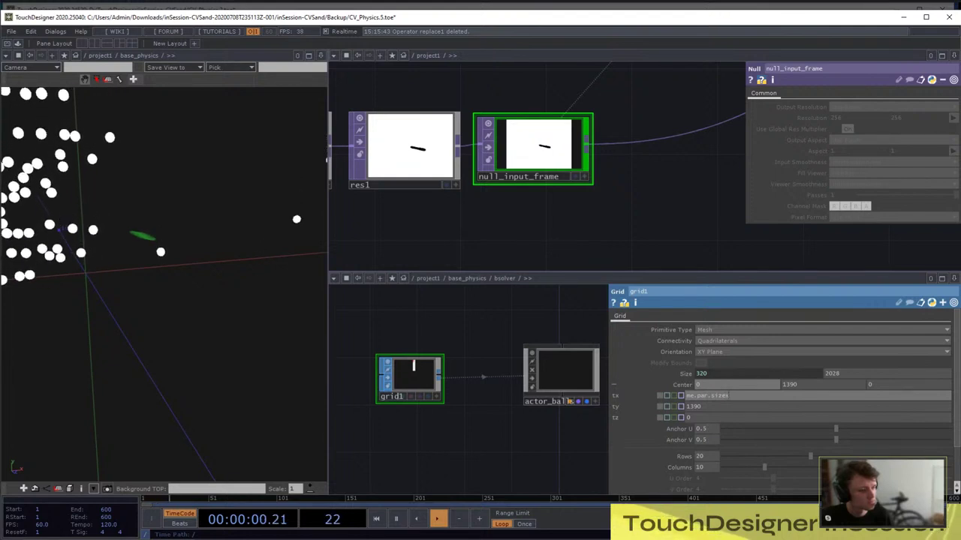
pyautogui.press('Return')
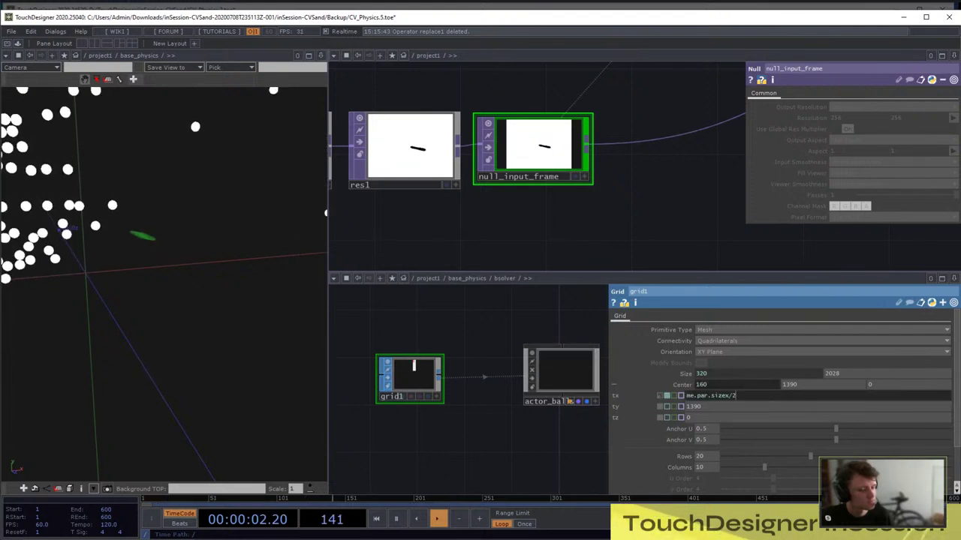
pyautogui.scroll(10, 414, 384)
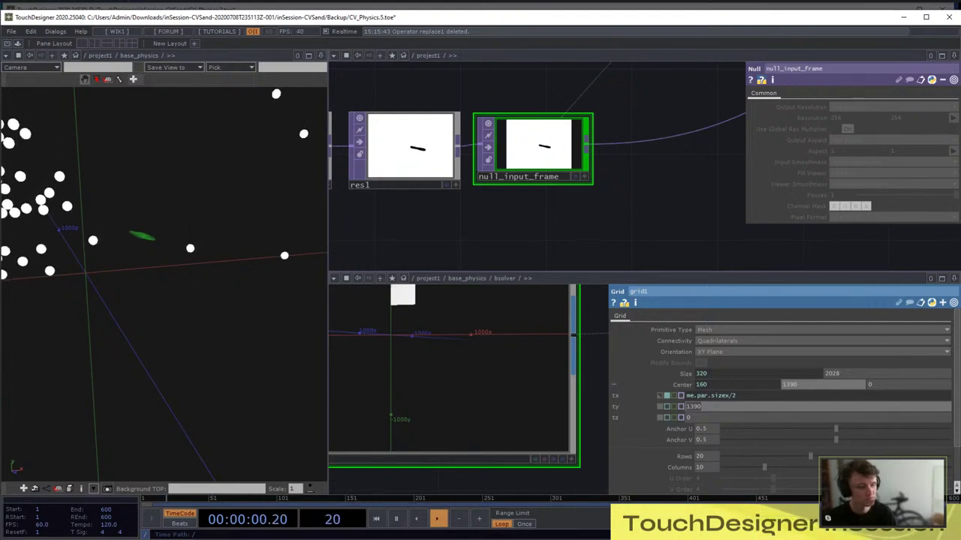
# Set grid1's Y center expression to me.par.sizey/2 + parent.Project.op('null_input_frame').height, reusing the X size reference
pyautogui.write('r.')
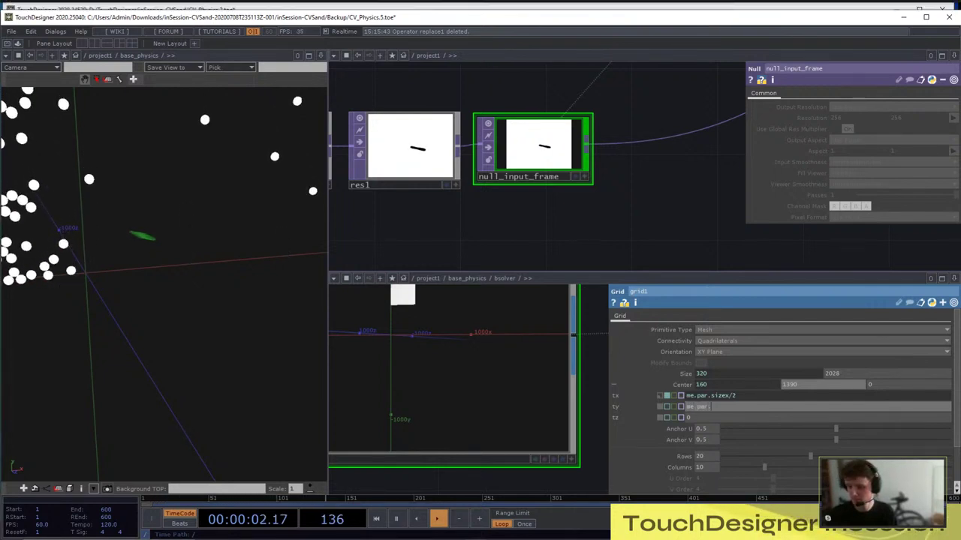
pyautogui.write('sizey/2 +')
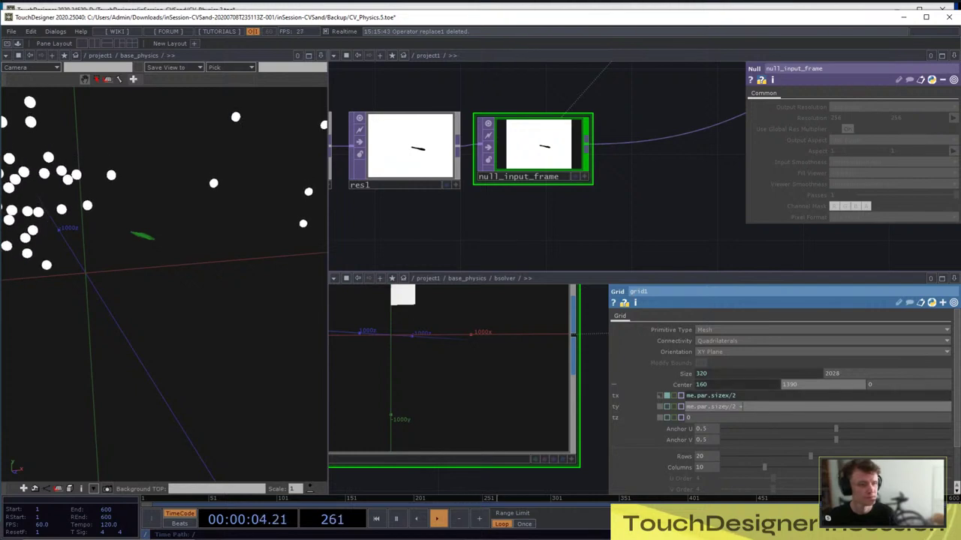
pyautogui.click(686, 373)
pyautogui.click(845, 385)
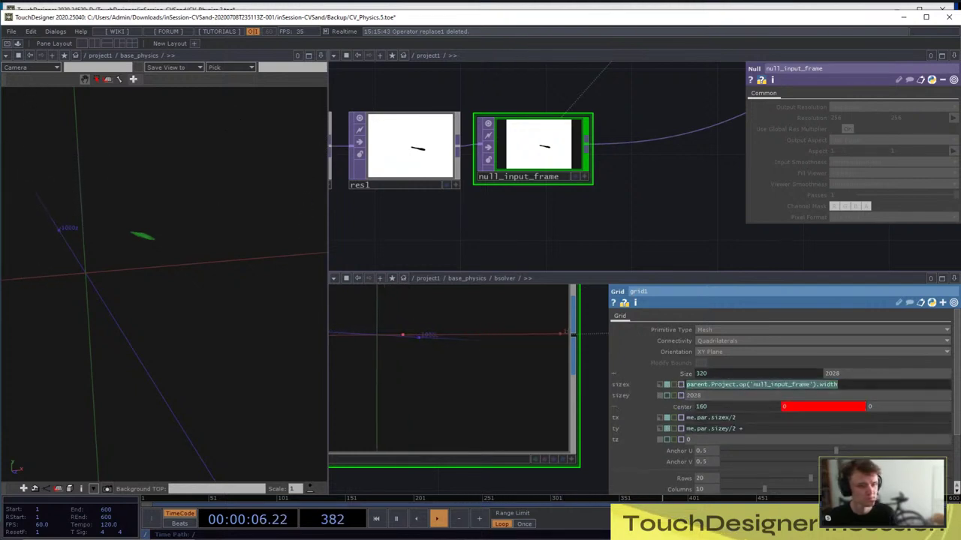
pyautogui.hotkey('ctrl', 'c')
pyautogui.click(743, 428)
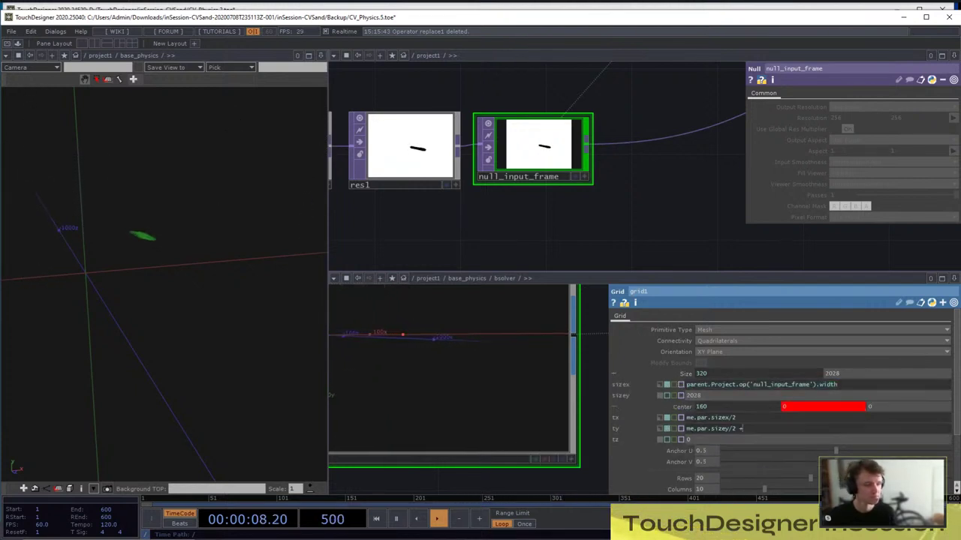
pyautogui.hotkey('ctrl', 'v')
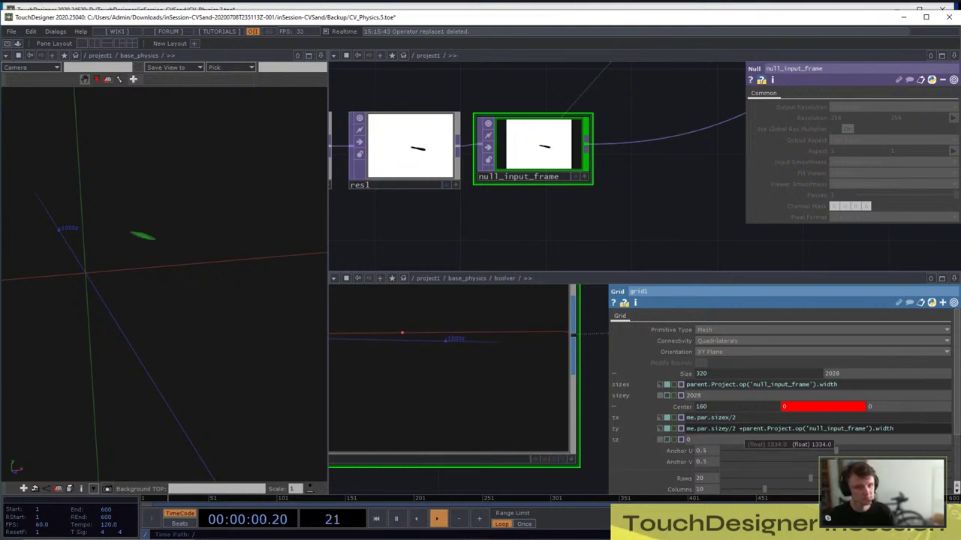
pyautogui.moveTo(896, 429); pyautogui.dragTo(871, 428)
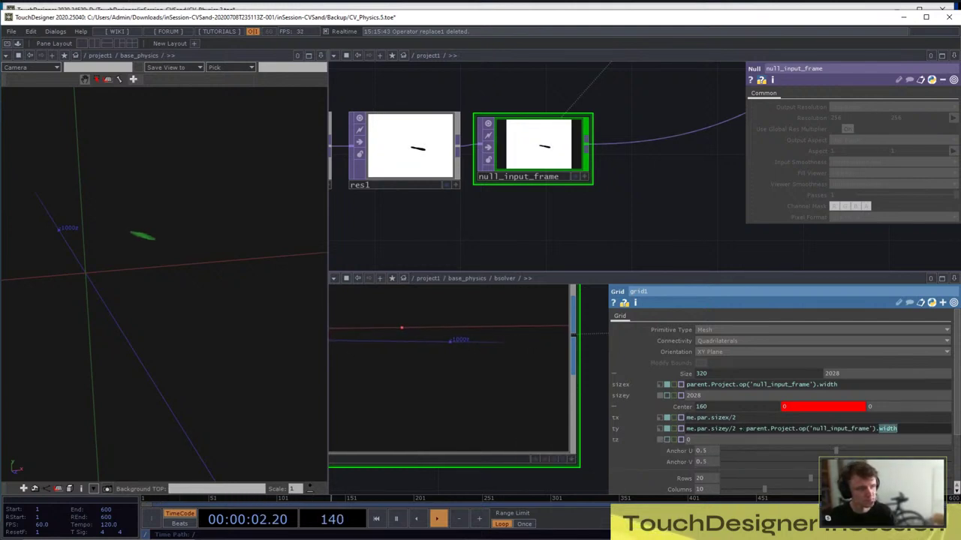
pyautogui.write('height')
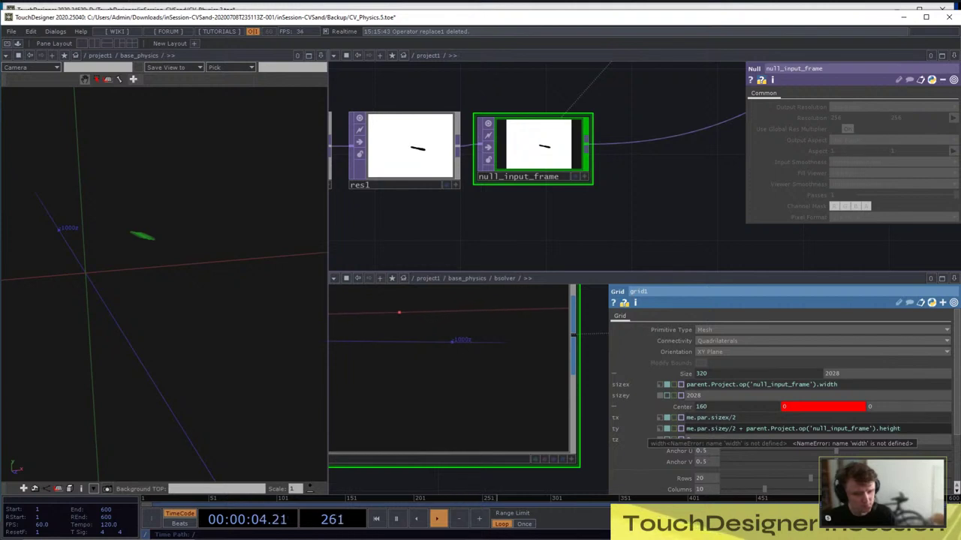
pyautogui.press('Return')
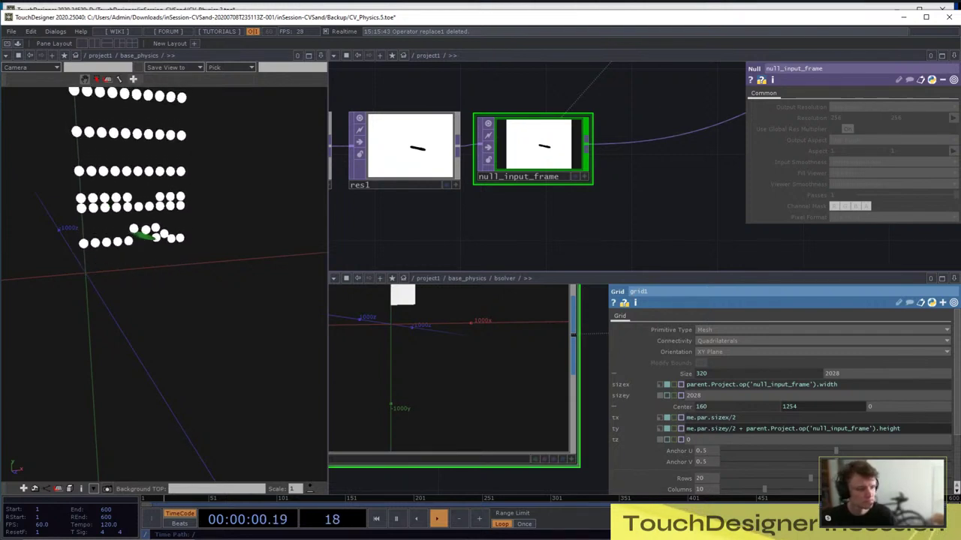
# Look over the project1 network around null_input_frame
pyautogui.scroll(-8, 473, 186)
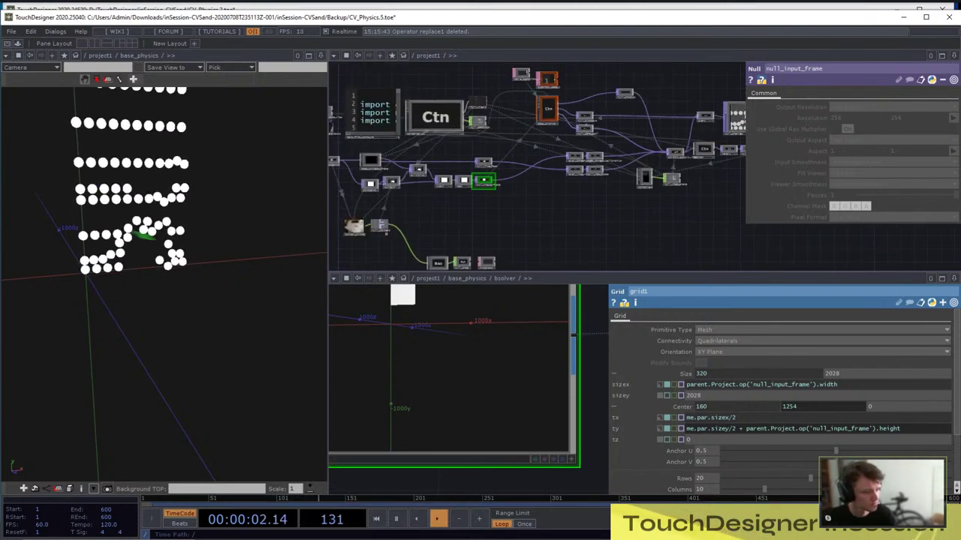
pyautogui.moveTo(473, 204); pyautogui.dragTo(511, 204)
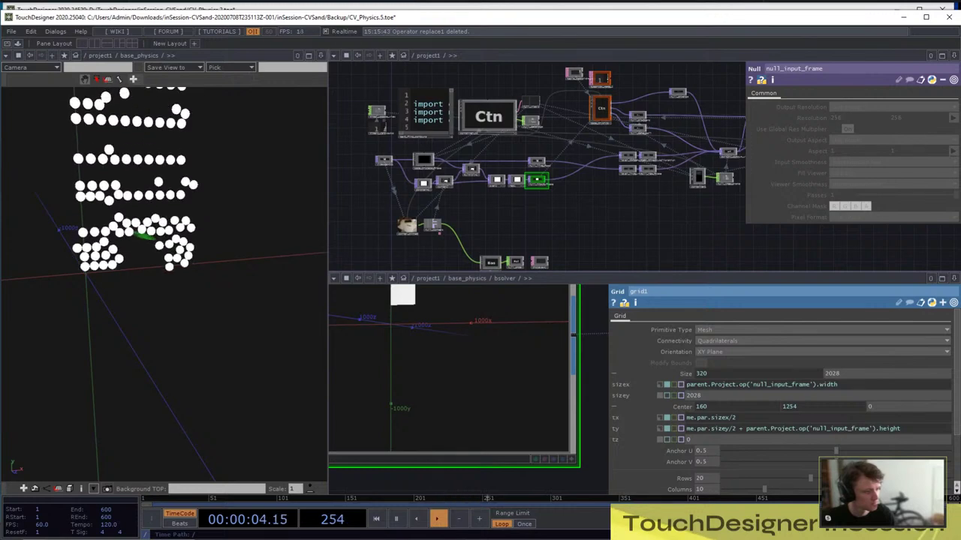
pyautogui.moveTo(511, 204); pyautogui.dragTo(480, 207)
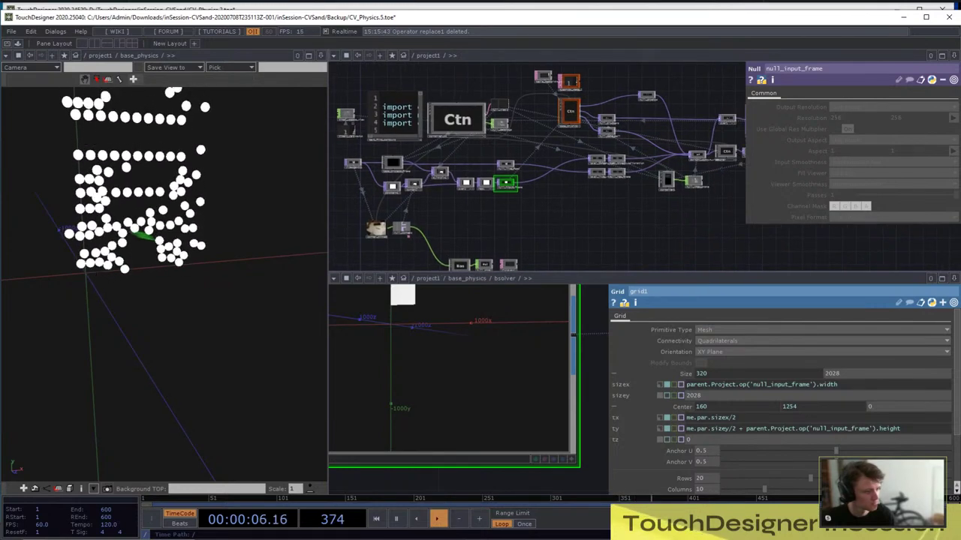
# Switch the geometry viewer pane to a Network Editor showing the base_physics network
pyautogui.moveTo(150, 281); pyautogui.dragTo(180, 285)
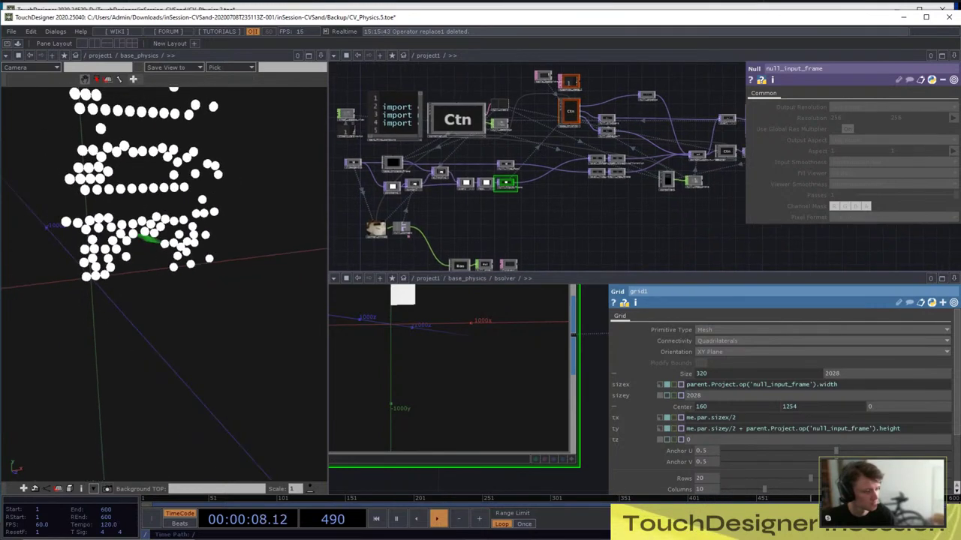
pyautogui.click(6, 55)
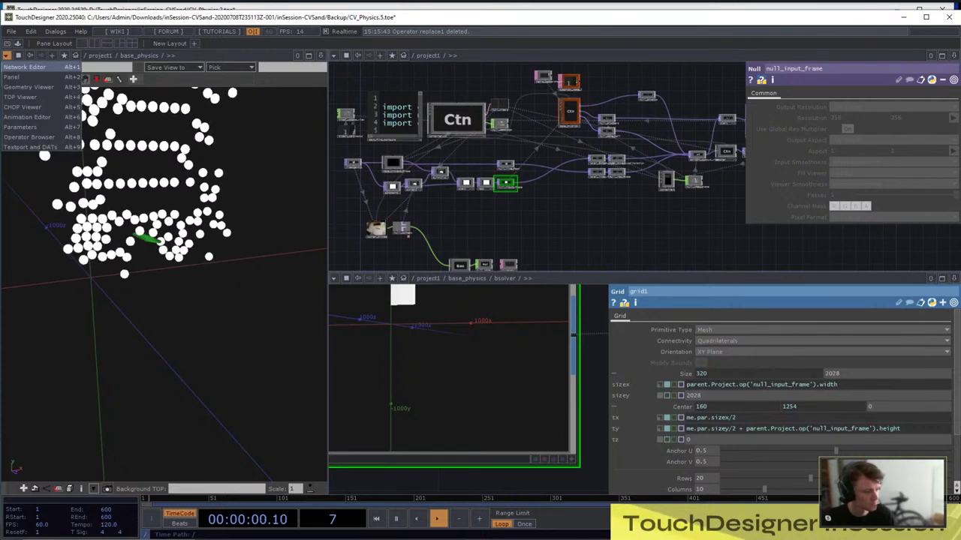
pyautogui.click(22, 67)
pyautogui.moveTo(248, 428); pyautogui.dragTo(202, 418)
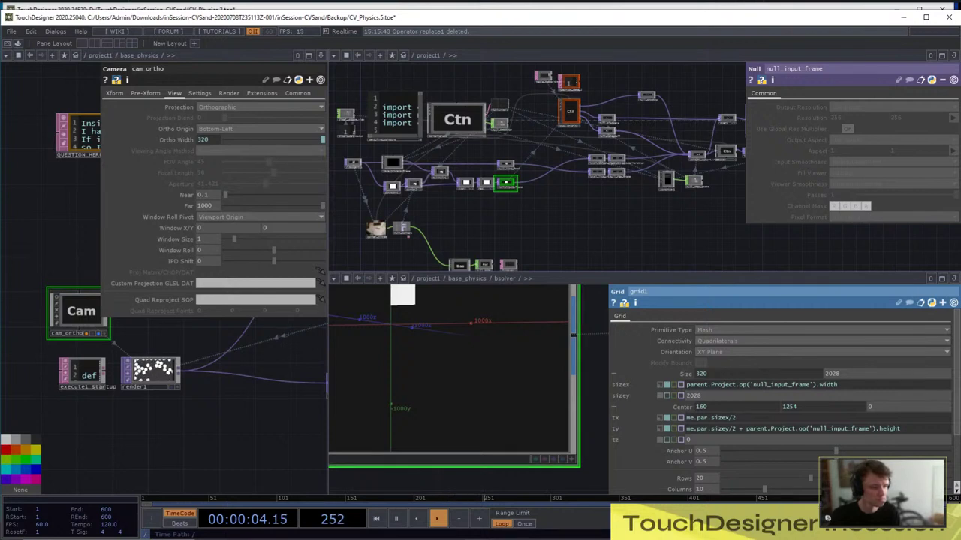
# Go up from bsolver to base_physics and examine the network around geo_CV_Actors and the renderpass_geo_blocks output
pyautogui.press('u')
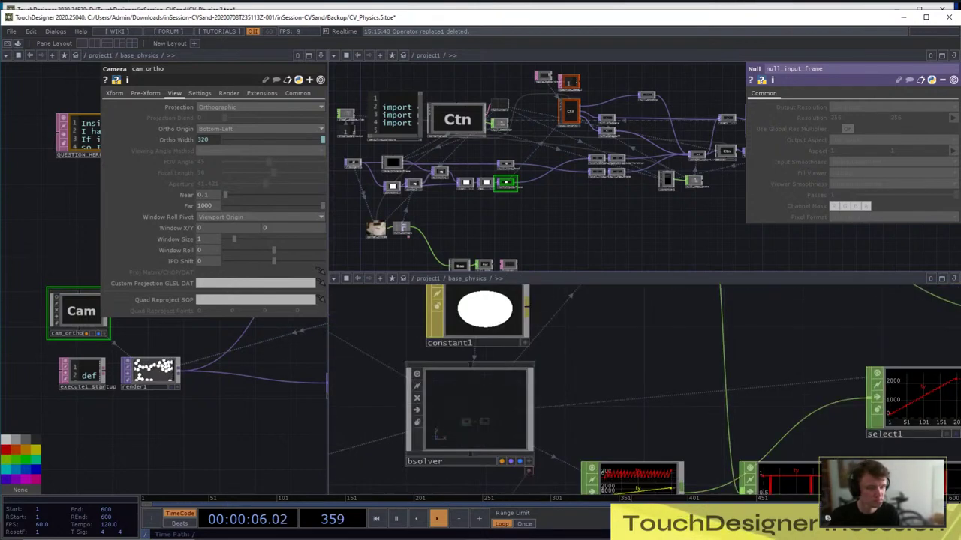
pyautogui.scroll(-8, 414, 386)
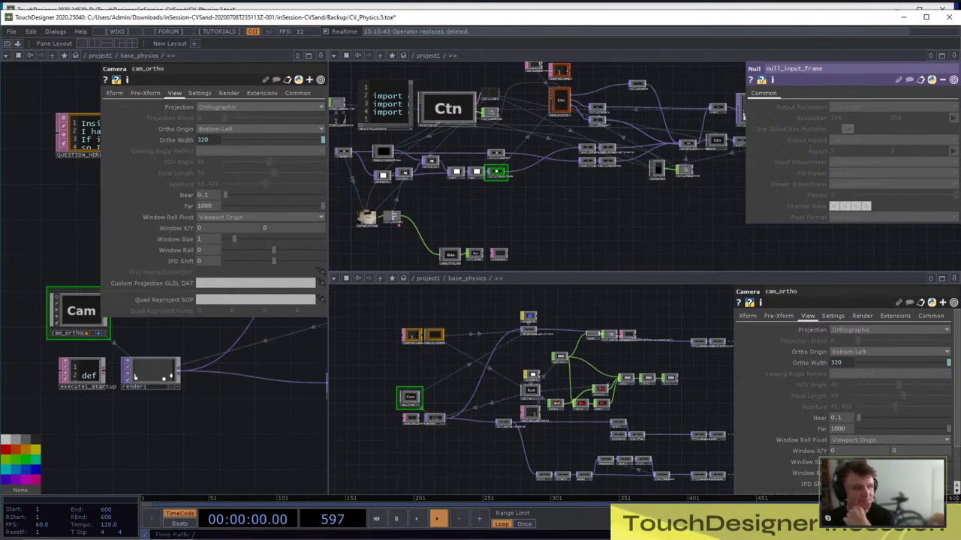
pyautogui.scroll(5, 429, 398)
pyautogui.scroll(-7, 483, 419)
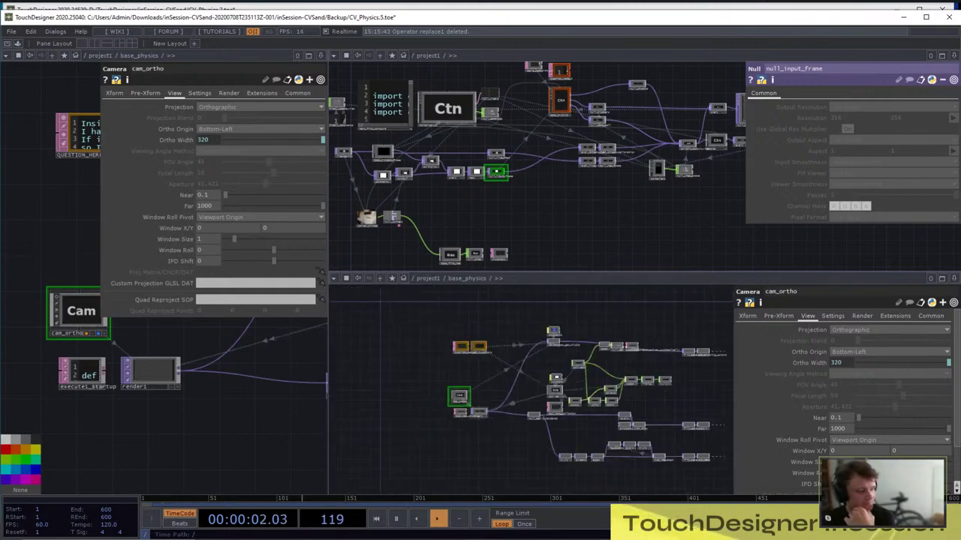
pyautogui.scroll(5, 510, 360)
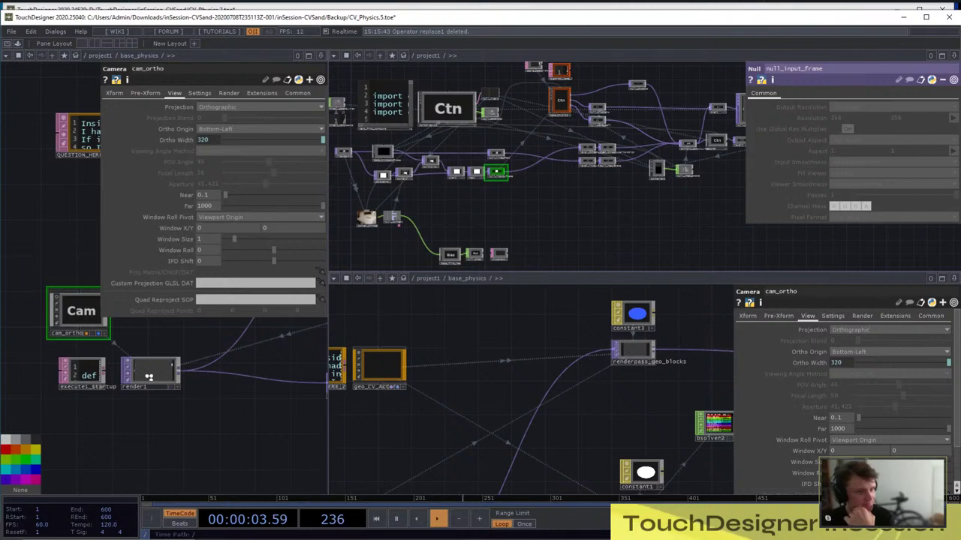
pyautogui.scroll(6, 636, 354)
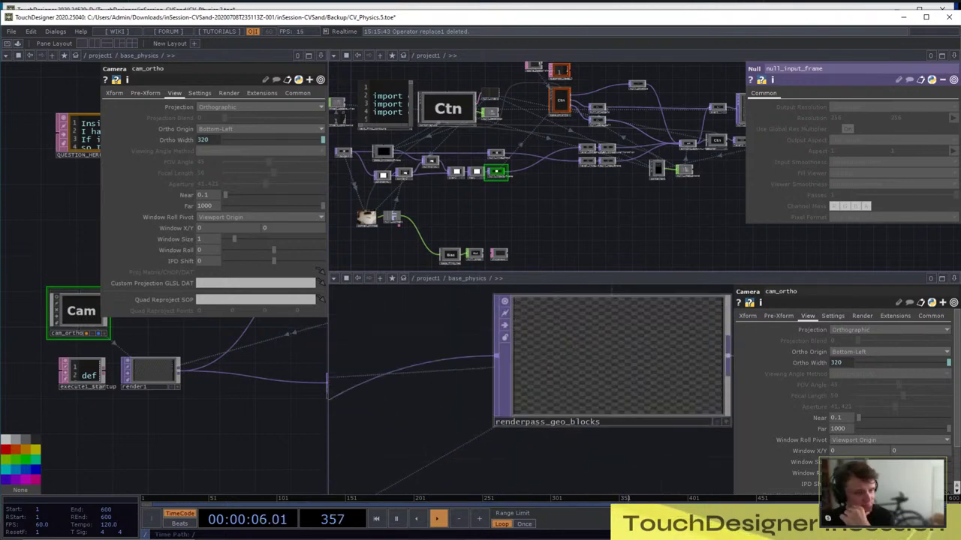
pyautogui.scroll(2, 635, 345)
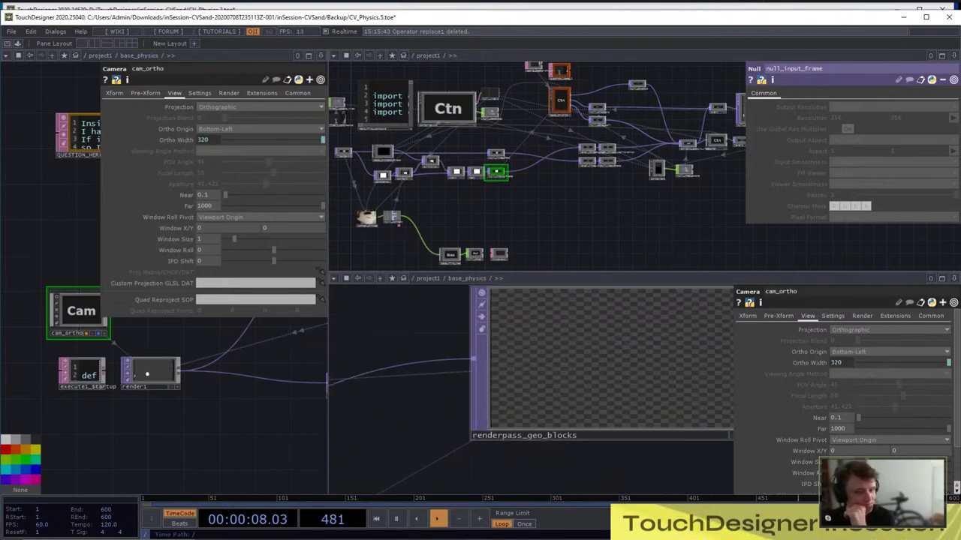
pyautogui.scroll(2, 634, 345)
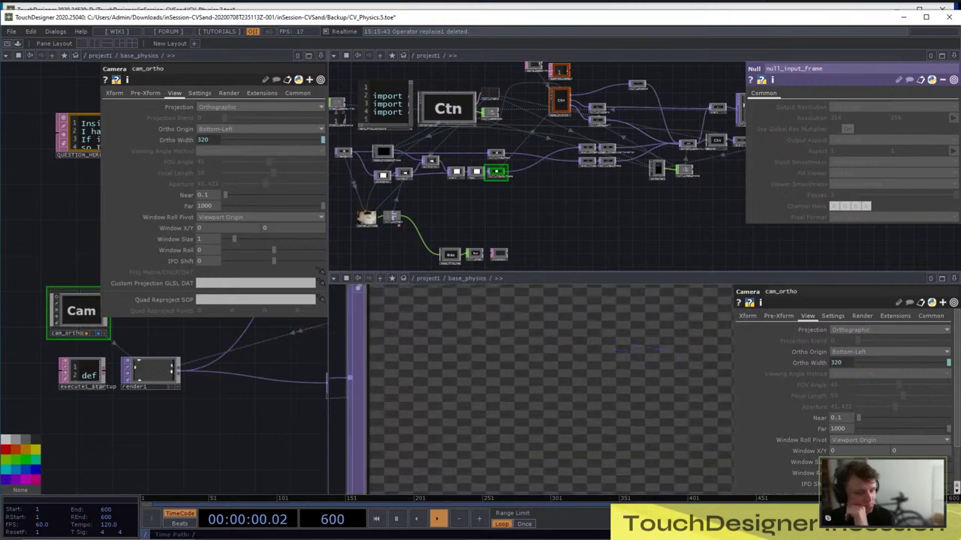
pyautogui.scroll(-8, 634, 345)
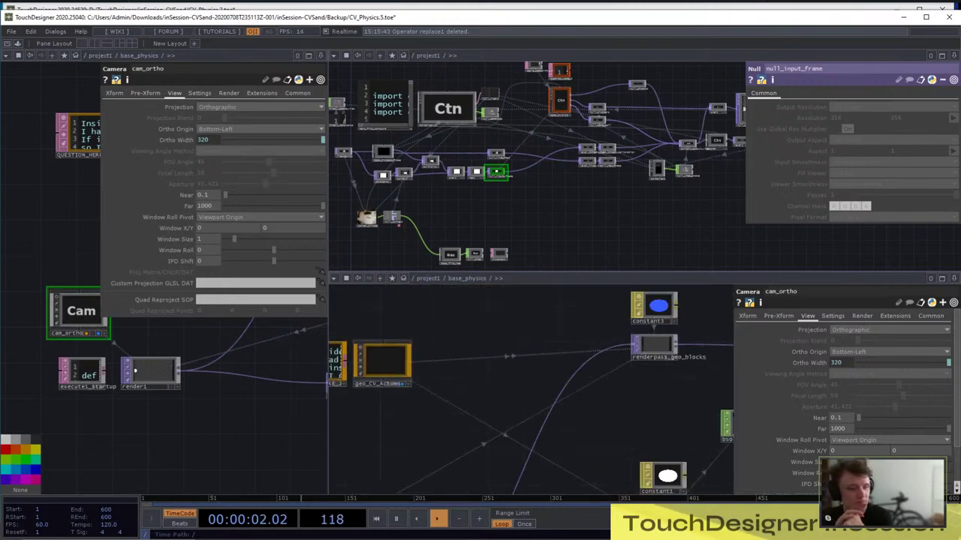
# Examine the contents of geo_CV_Actors, including merge1, actor1 and the SOP chain inside item1
pyautogui.scroll(3, 369, 360)
pyautogui.scroll(2, 369, 359)
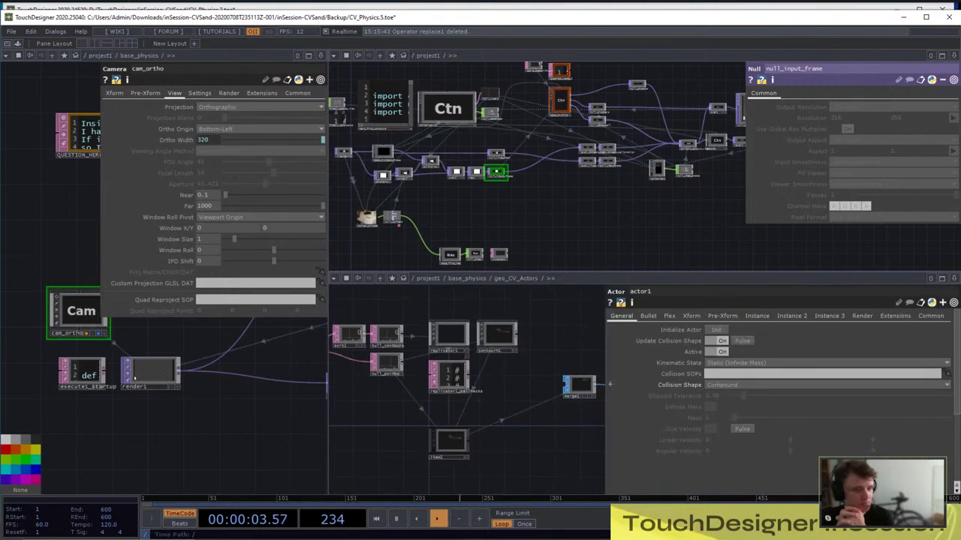
pyautogui.scroll(5, 465, 375)
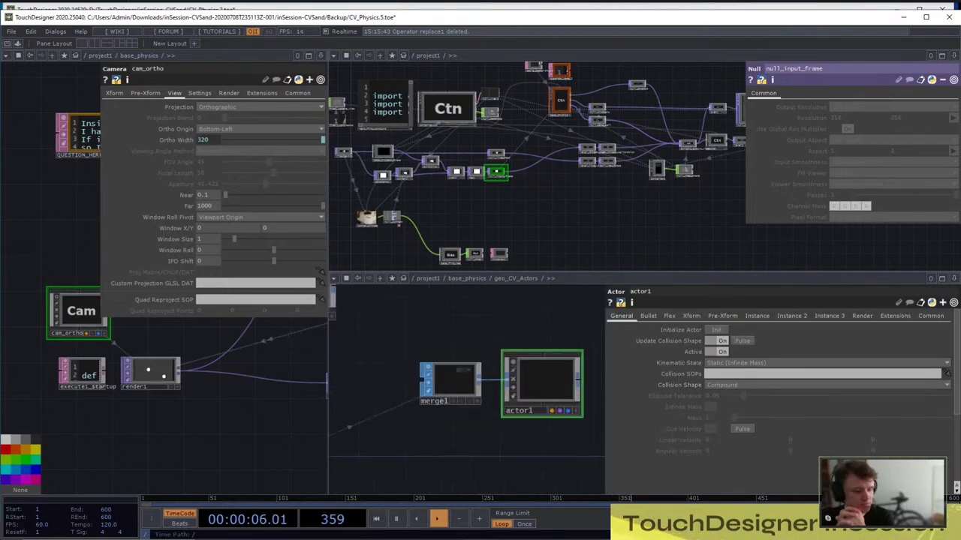
pyautogui.scroll(-3, 561, 364)
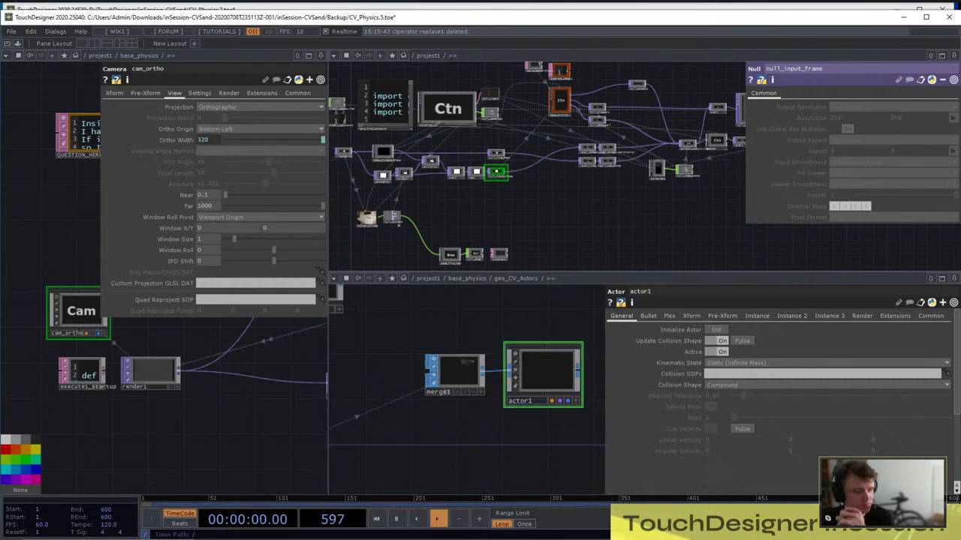
pyautogui.scroll(-4, 542, 351)
pyautogui.scroll(6, 446, 391)
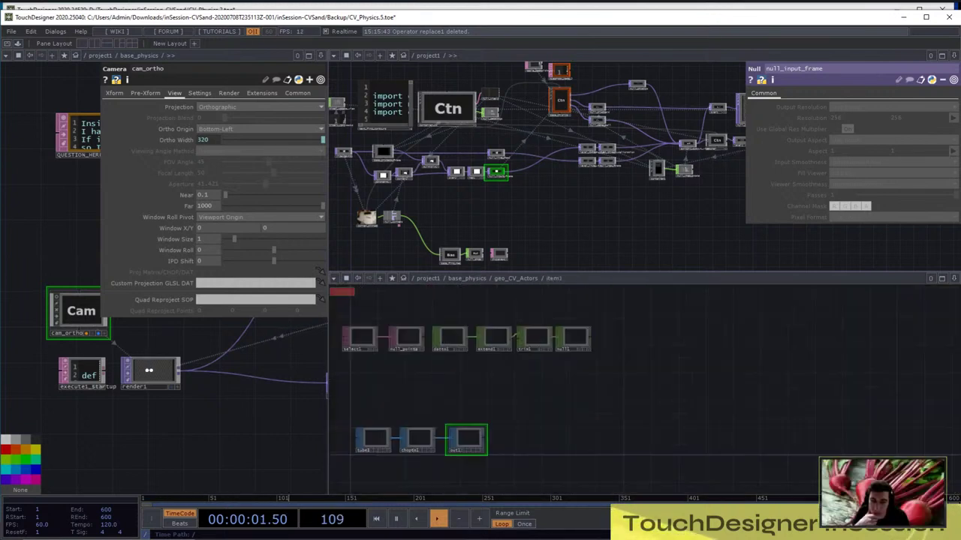
pyautogui.press('p')
pyautogui.scroll(3, 465, 421)
pyautogui.scroll(-2, 465, 421)
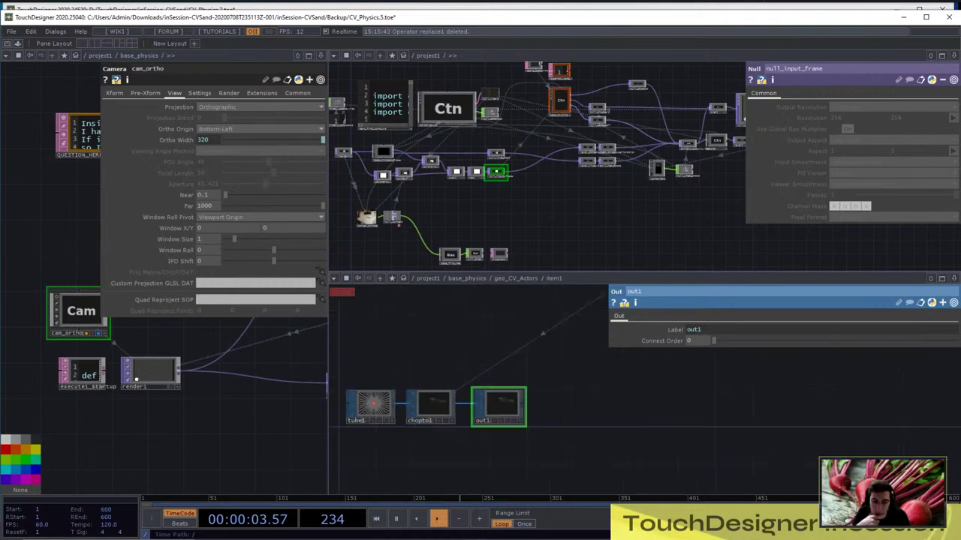
pyautogui.scroll(-8, 442, 405)
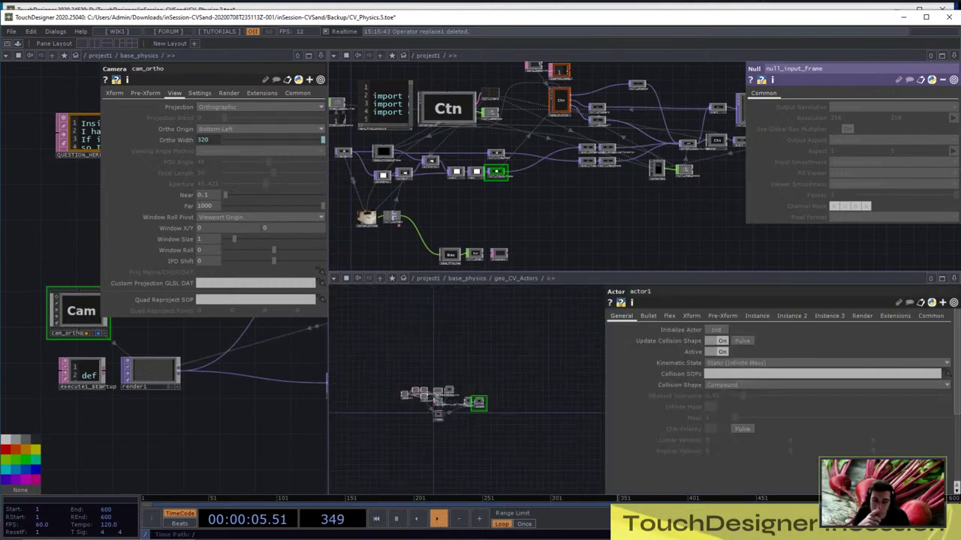
# Copy the seven contour-table and replicator nodes inside geo_CV_Actors, leaving out item1, merge1 and actor1
pyautogui.scroll(5, 443, 398)
pyautogui.moveTo(525, 315)
pyautogui.mouseDown()
pyautogui.moveTo(525, 400)
pyautogui.moveTo(565, 397)
pyautogui.mouseUp()
pyautogui.scroll(-4, 525, 361)
pyautogui.moveTo(380, 320); pyautogui.dragTo(556, 391, button='right')
# Add a Geometry COMP in base_physics above geo_CV_Actors and enter its network
pyautogui.press('u')
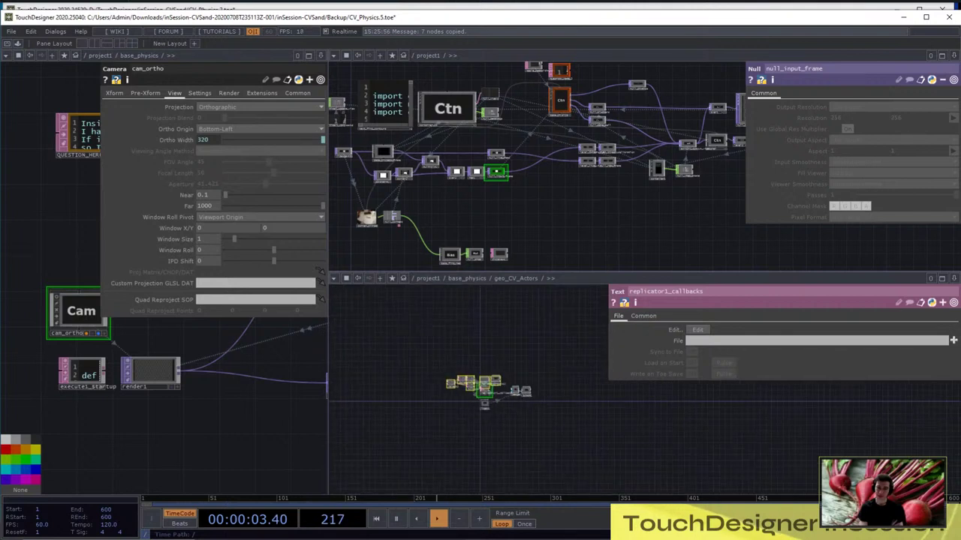
pyautogui.moveTo(477, 288); pyautogui.dragTo(482, 354)
pyautogui.press('Tab')
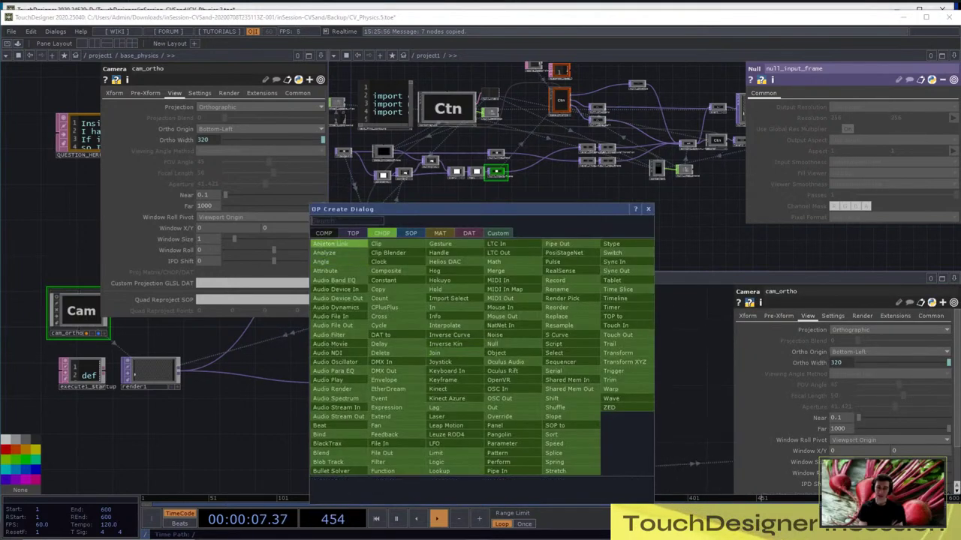
pyautogui.click(323, 233)
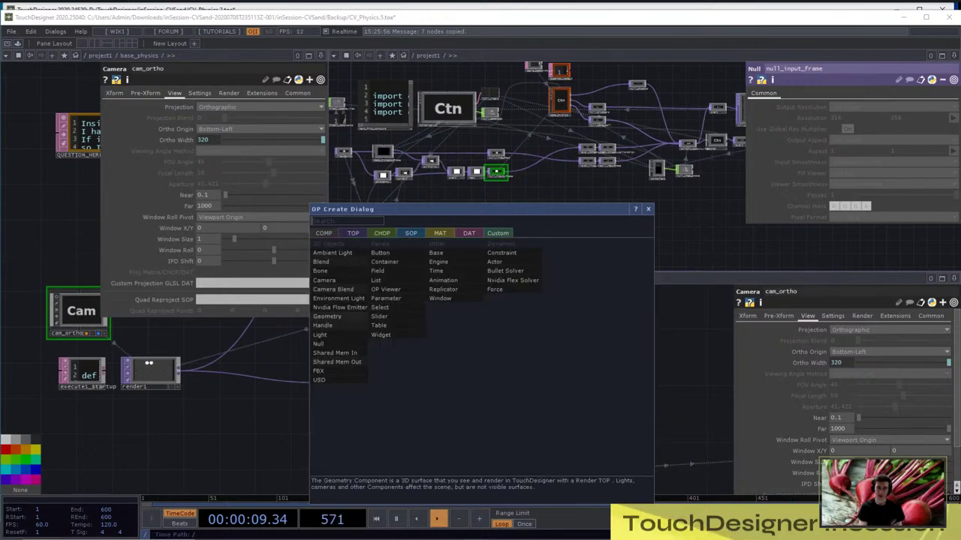
pyautogui.click(327, 316)
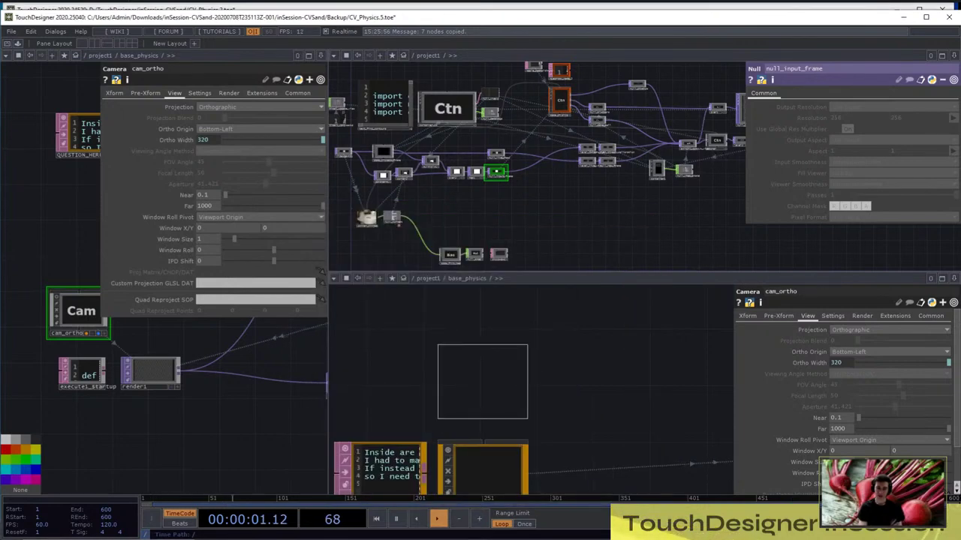
pyautogui.click(482, 381)
pyautogui.doubleClick(483, 381)
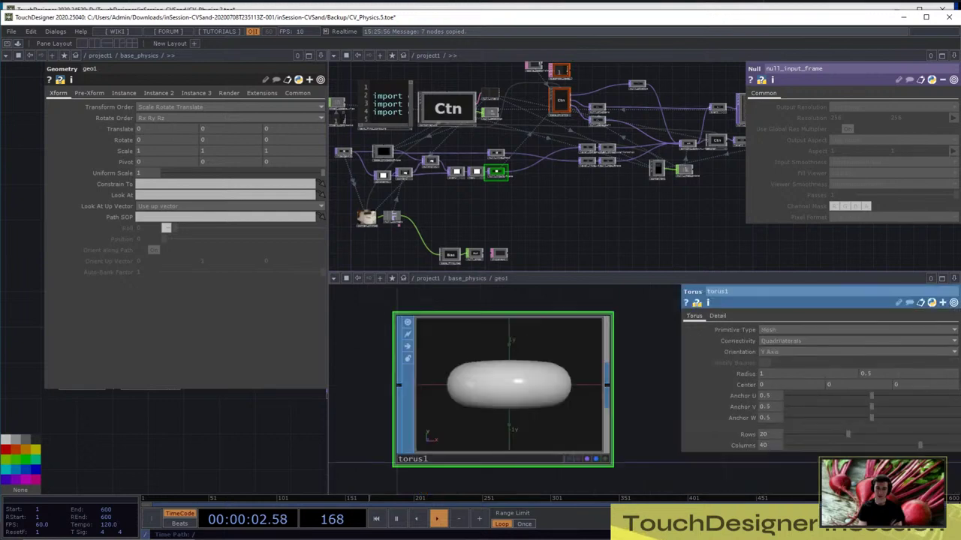
# Replace the default torus inside geo1 with the seven copied nodes
pyautogui.rightClick(483, 340)
pyautogui.click(494, 500)
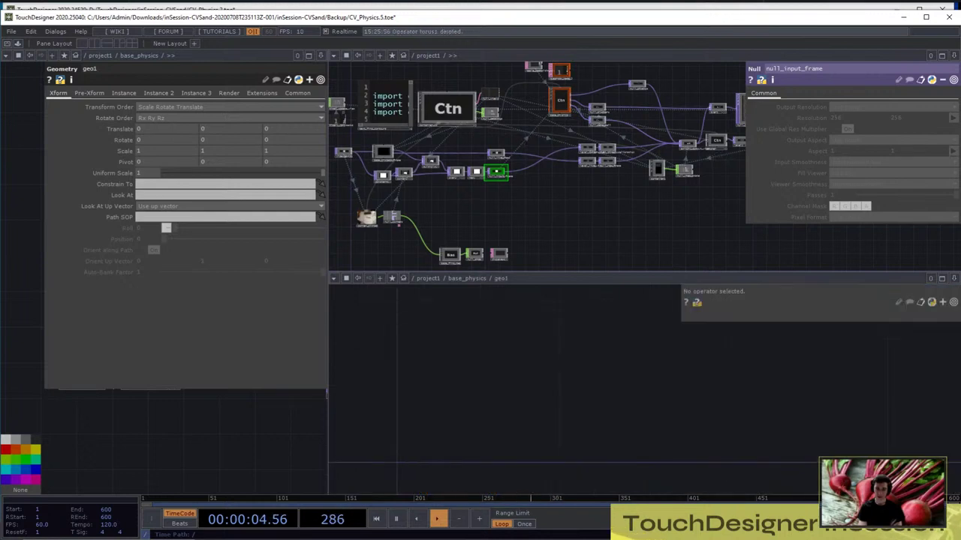
pyautogui.hotkey('ctrl', 'v')
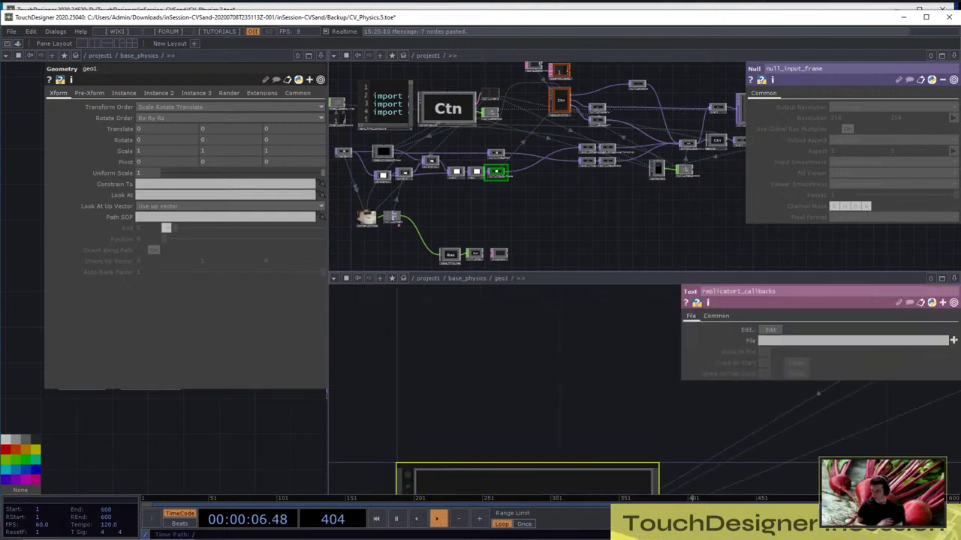
pyautogui.press('h')
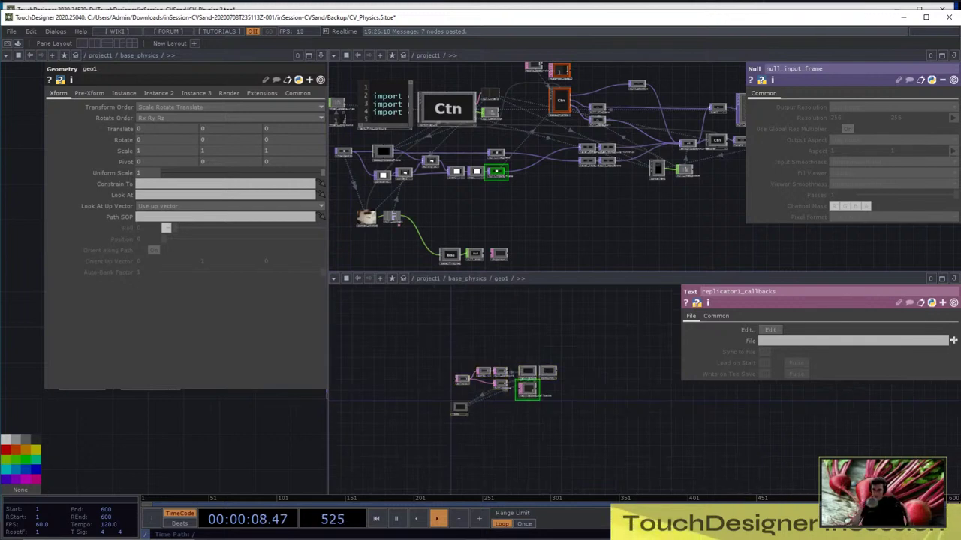
# Add a Merge SOP beside the pasted nodes in geo1 and set its SOPs parameter to item*/out1
pyautogui.press('Tab')
pyautogui.click(539, 268)
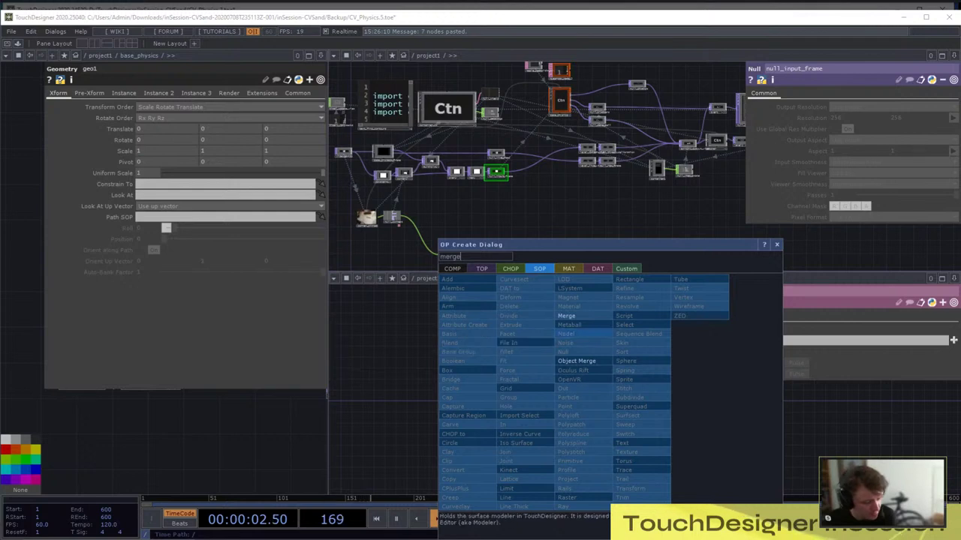
pyautogui.click(568, 315)
pyautogui.click(594, 400)
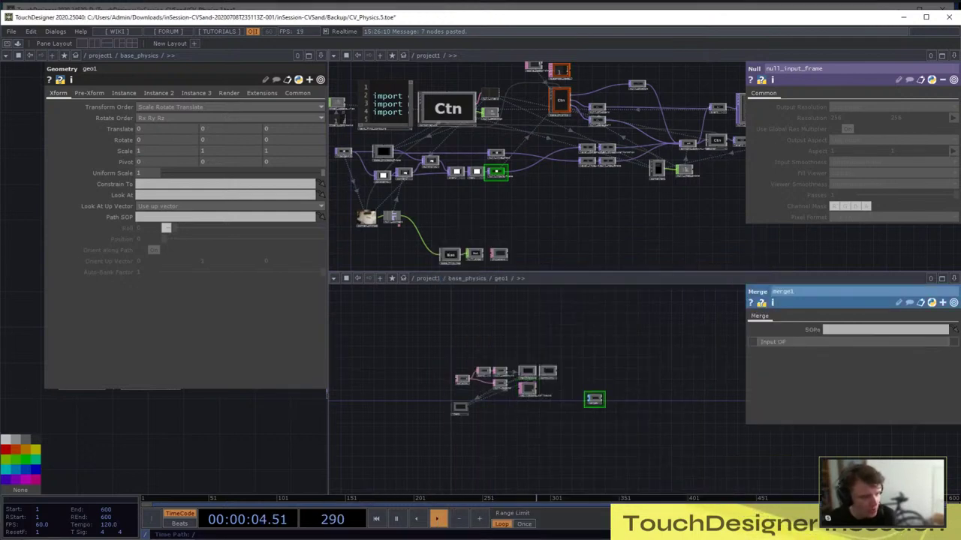
pyautogui.scroll(3, 585, 390)
pyautogui.click(826, 329)
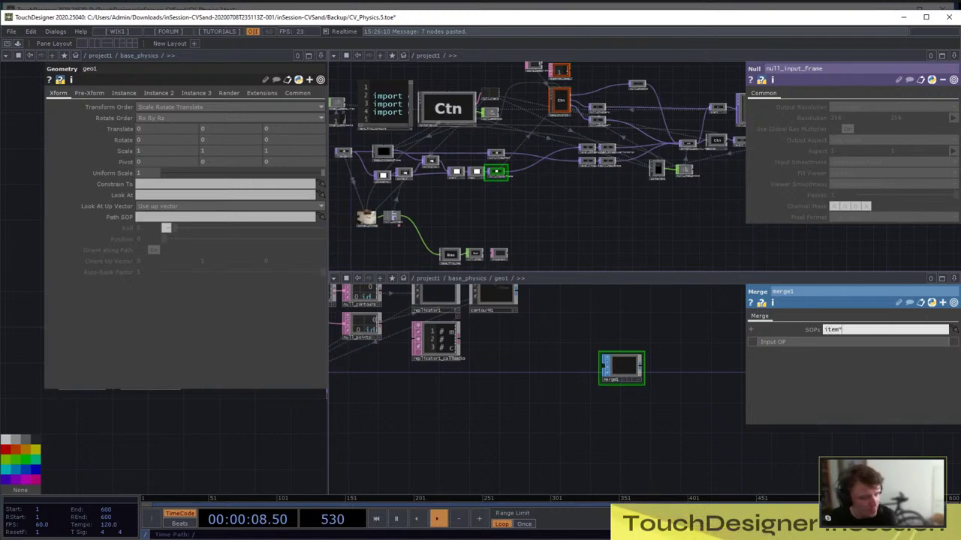
pyautogui.write('item*/out')
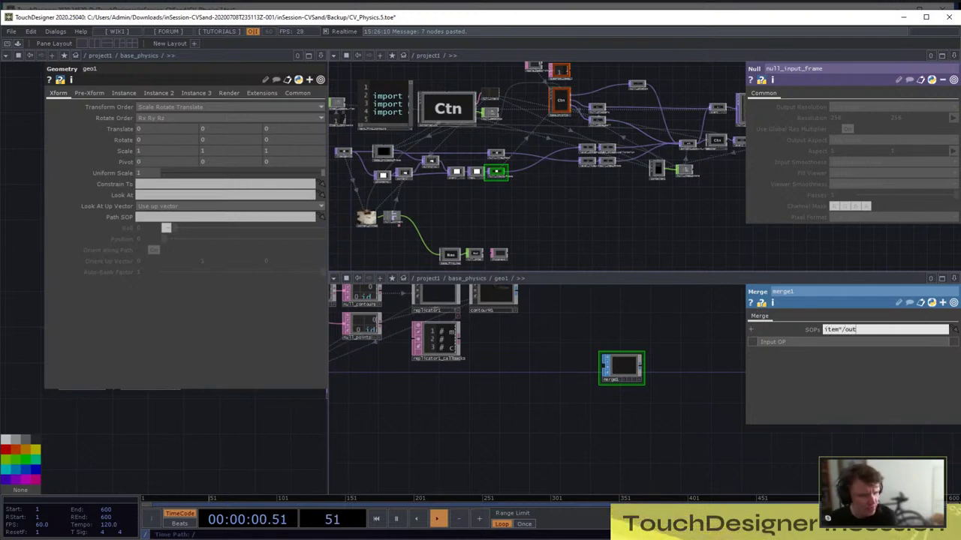
pyautogui.write('1')
pyautogui.scroll(5, 679, 372)
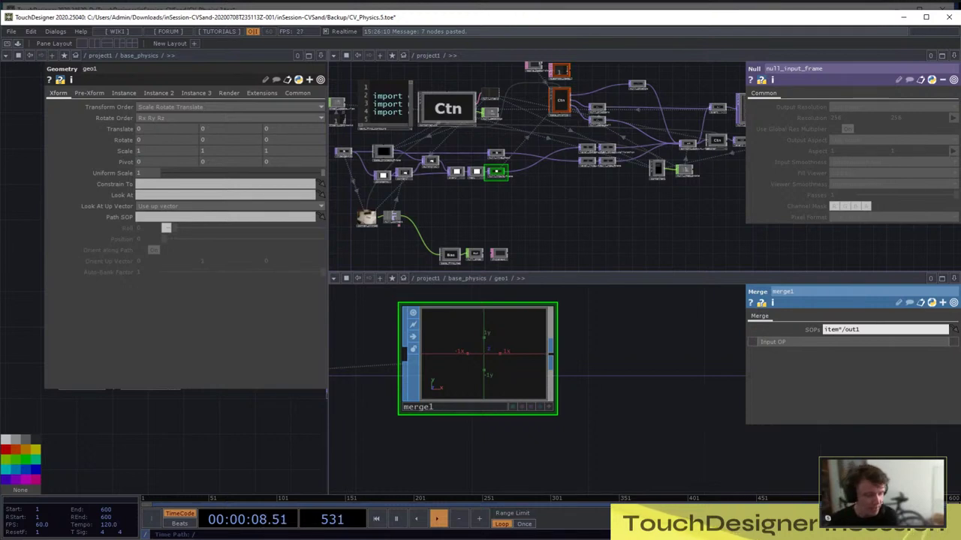
# Inside geo_CV_Actors, set the Collision SOPs parameter of actor1 to its internal out1 (./out1)
pyautogui.press('u')
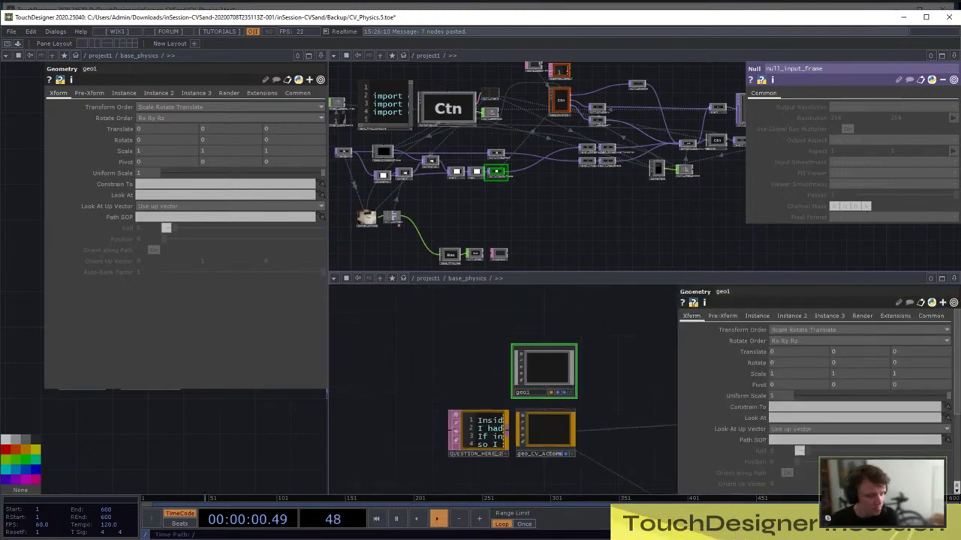
pyautogui.scroll(-4, 534, 337)
pyautogui.scroll(10, 542, 377)
pyautogui.moveTo(570, 360); pyautogui.dragTo(523, 410)
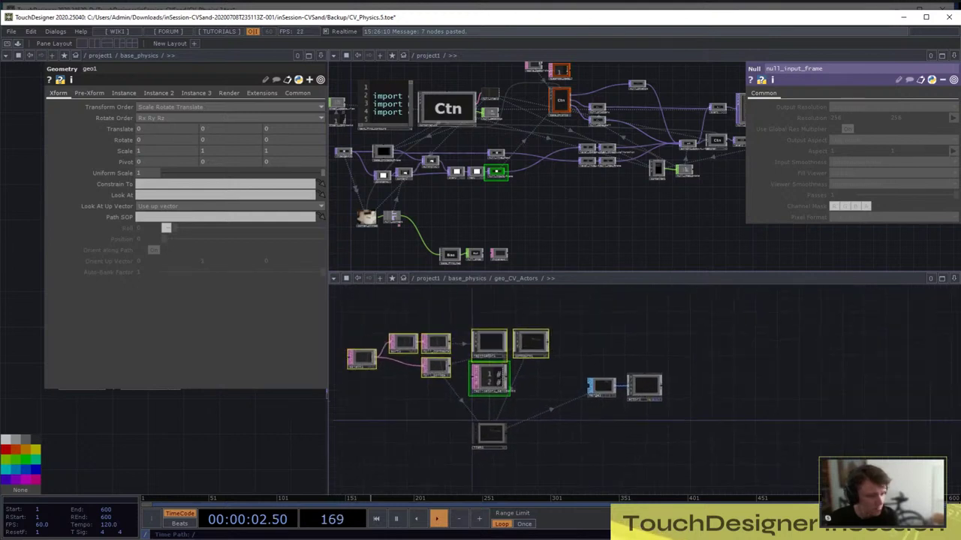
pyautogui.press('p')
pyautogui.scroll(6, 647, 387)
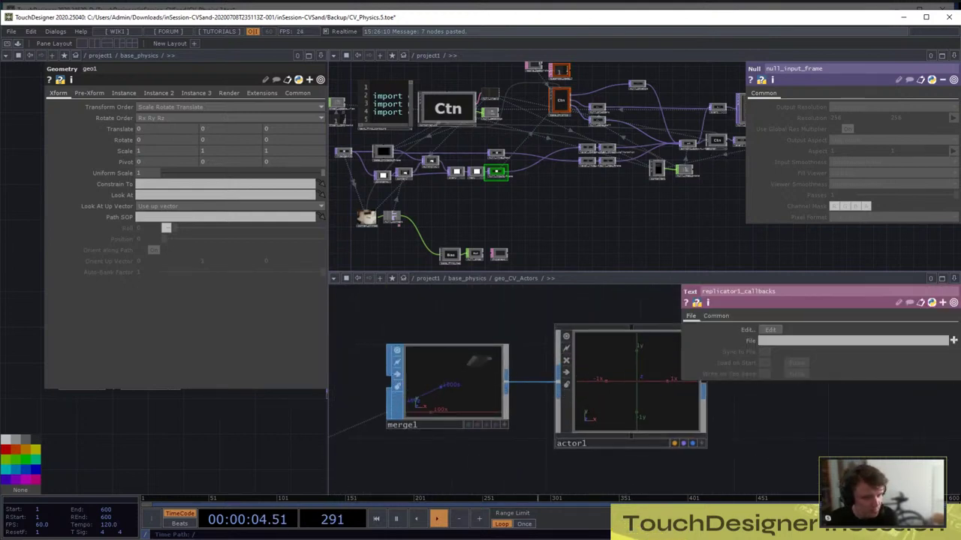
pyautogui.scroll(4, 630, 381)
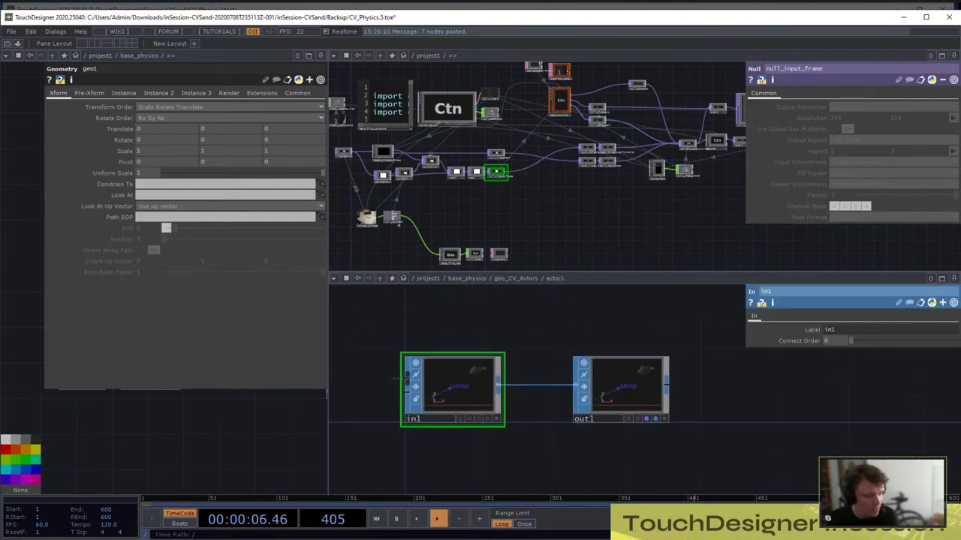
pyautogui.rightClick(548, 286)
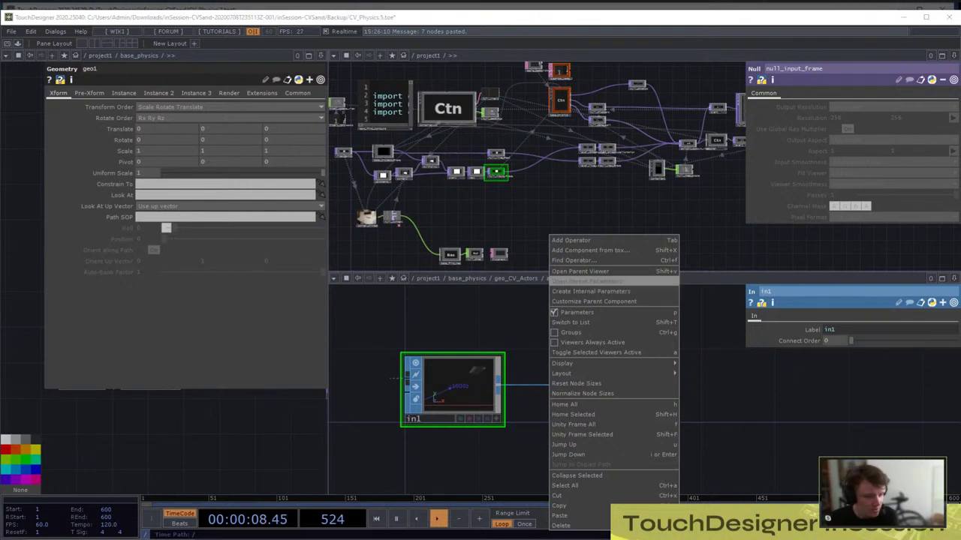
pyautogui.click(579, 271)
pyautogui.moveTo(580, 118); pyautogui.dragTo(416, 50)
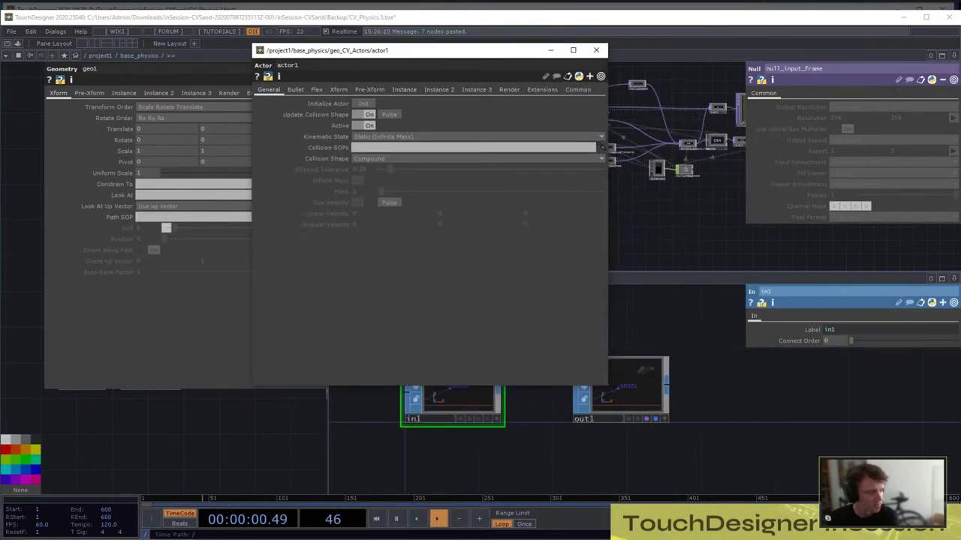
pyautogui.moveTo(525, 424); pyautogui.dragTo(570, 486)
pyautogui.moveTo(664, 448); pyautogui.dragTo(473, 147)
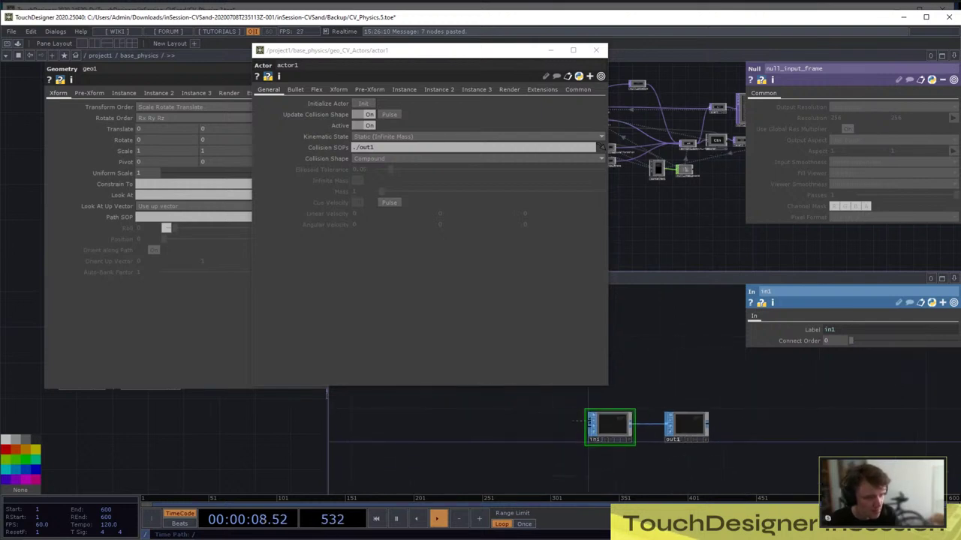
# Close the actor1 parameters and add a Circle SOP below tube1 inside contourM1
pyautogui.press('u')
pyautogui.scroll(-7, 698, 390)
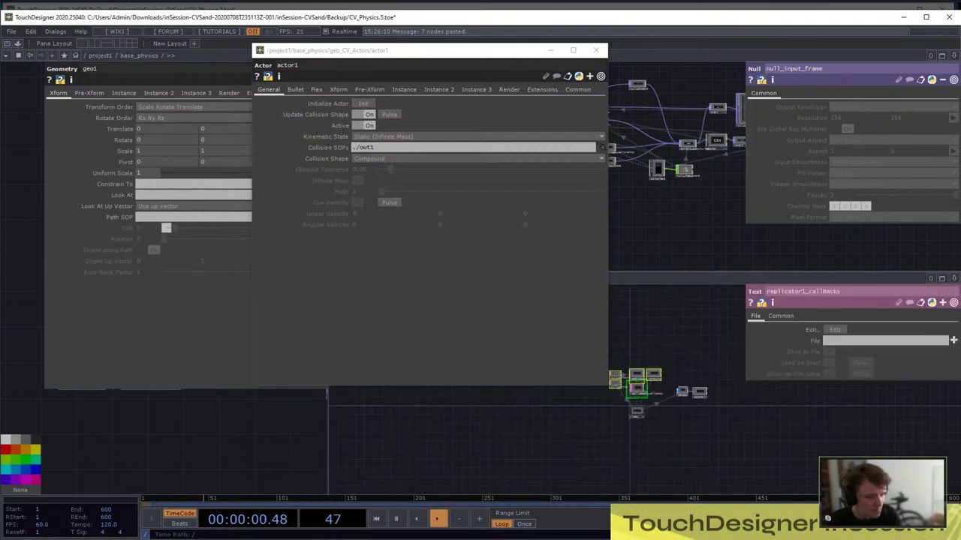
pyautogui.scroll(9, 661, 379)
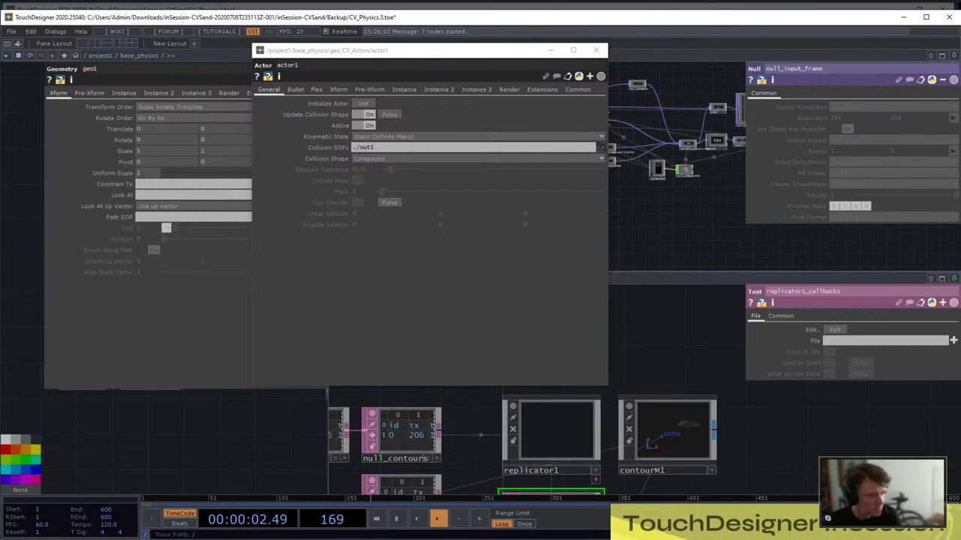
pyautogui.click(596, 51)
pyautogui.scroll(5, 679, 427)
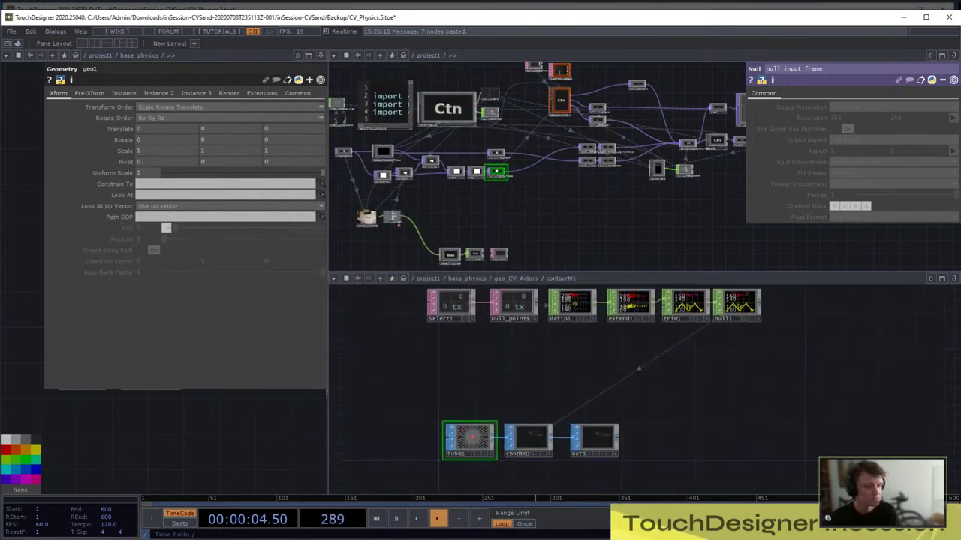
pyautogui.press('Tab')
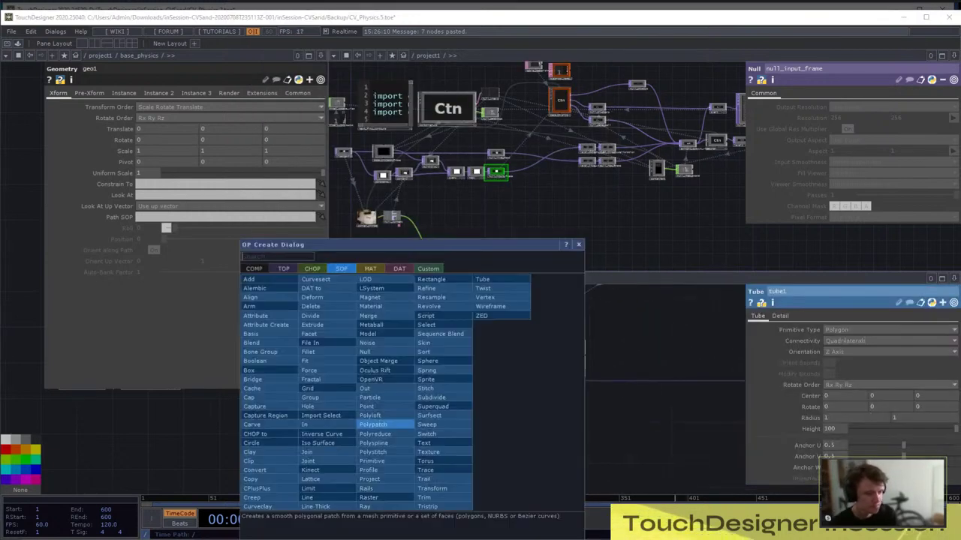
pyautogui.write('circle')
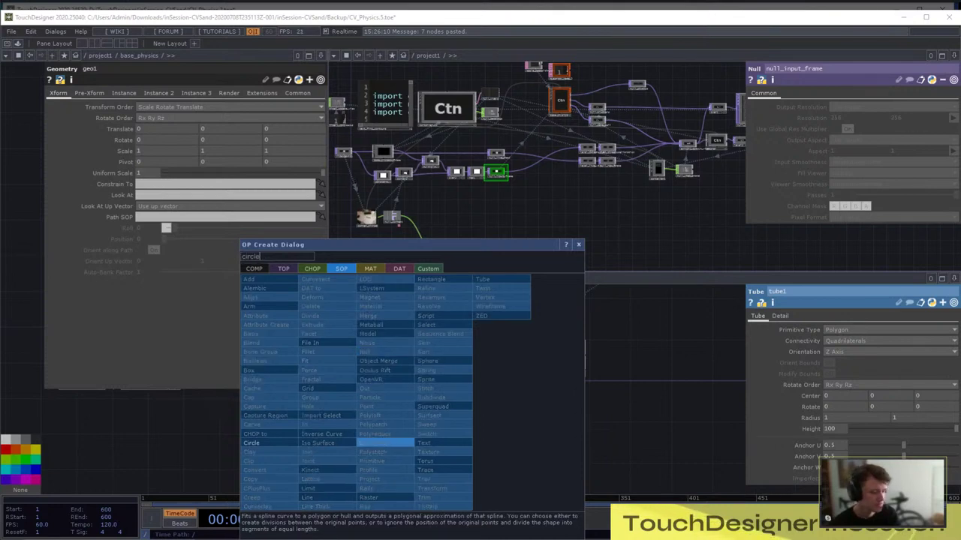
pyautogui.click(261, 443)
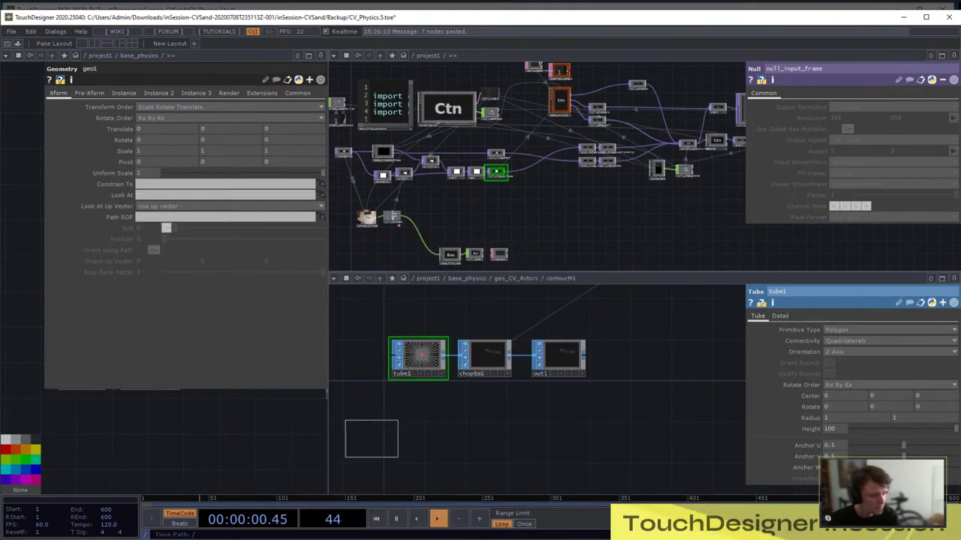
pyautogui.click(414, 432)
# Duplicate chopto1 in contourM1, place the copy beside circle1 and feed it from the circle
pyautogui.click(484, 357)
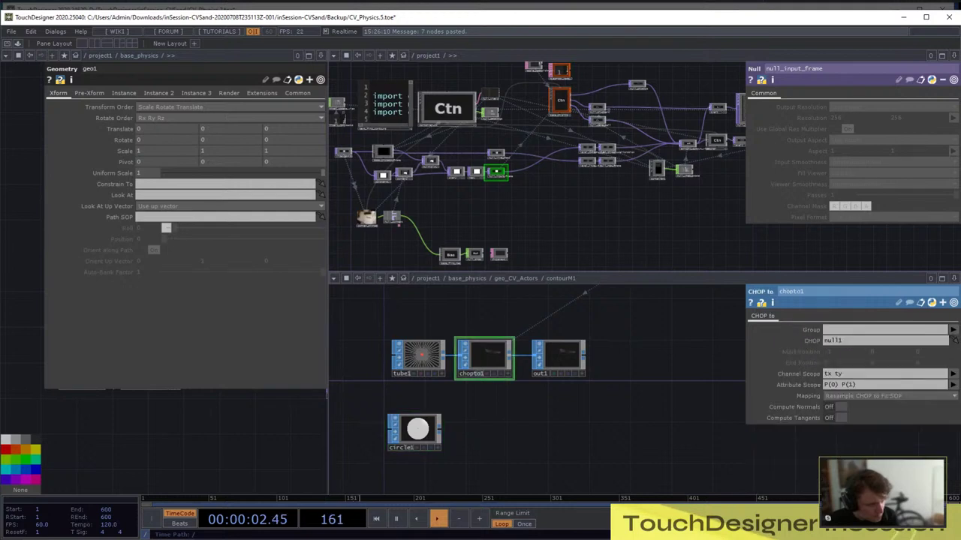
pyautogui.hotkey('ctrl', 'v')
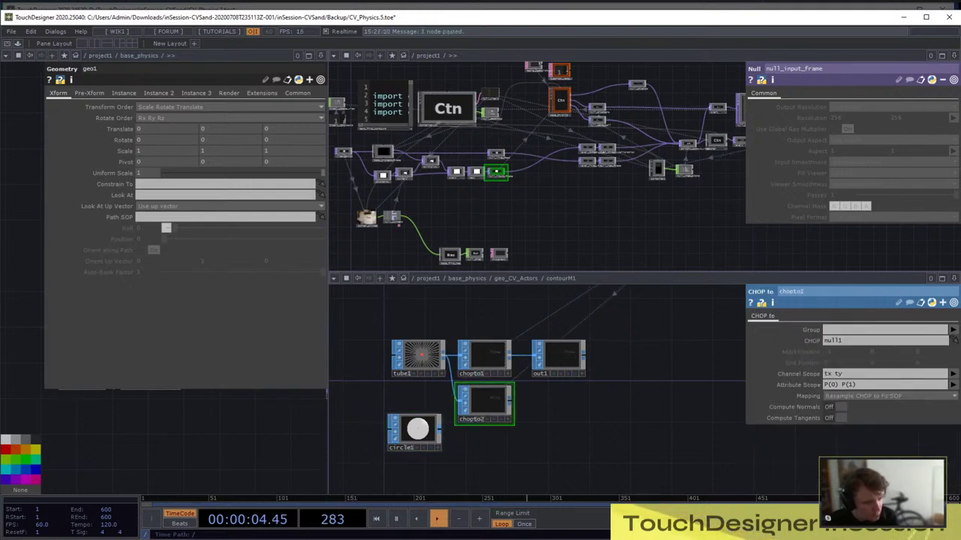
pyautogui.moveTo(453, 406); pyautogui.dragTo(486, 427)
pyautogui.scroll(-2, 504, 452)
pyautogui.moveTo(534, 405); pyautogui.dragTo(508, 430)
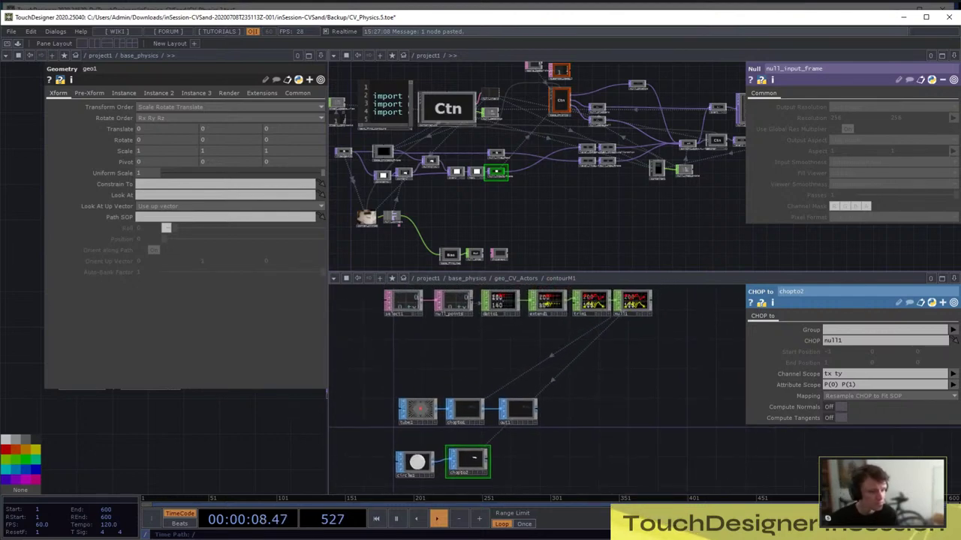
pyautogui.scroll(4, 547, 301)
pyautogui.scroll(-4, 512, 301)
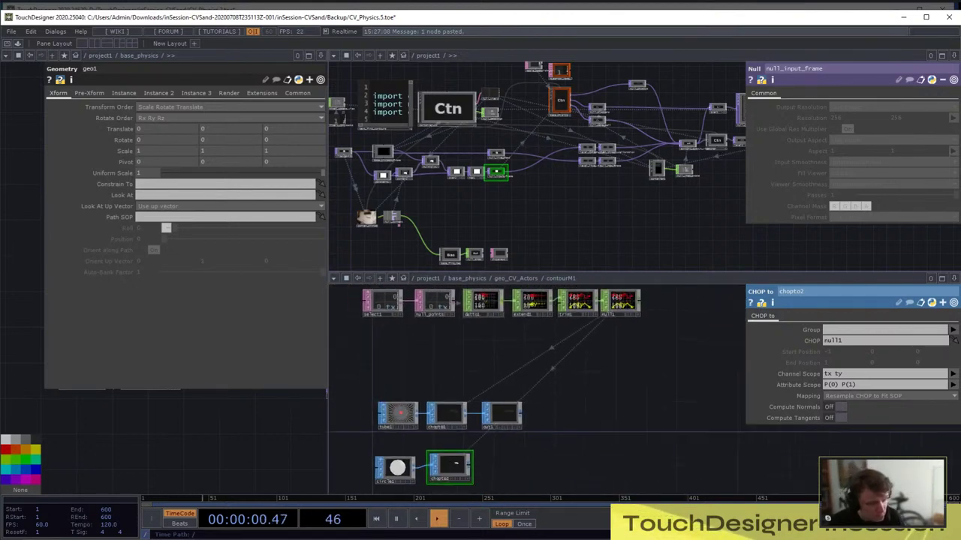
# Branch a Null CHOP off datto1 and assign it as the CHOP of chopto2
pyautogui.rightClick(502, 301)
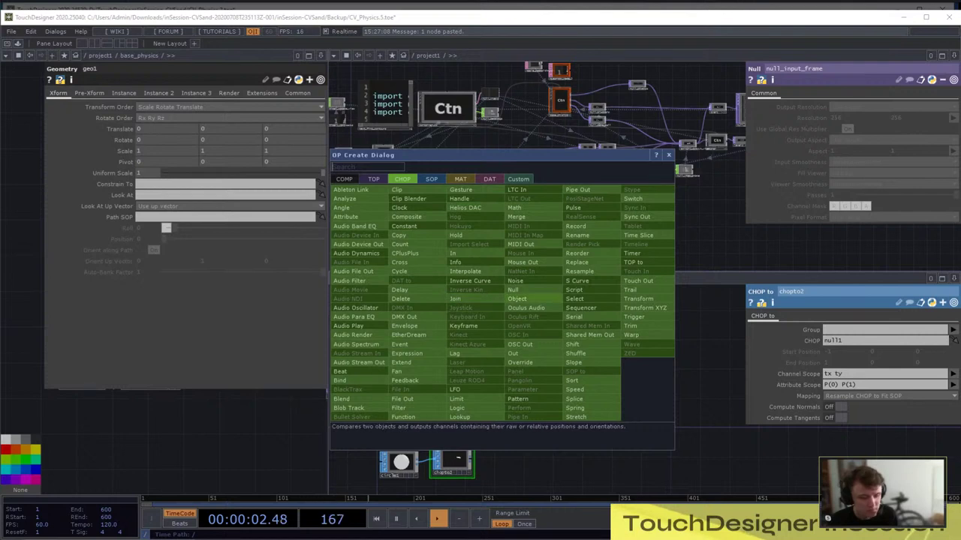
pyautogui.click(533, 290)
pyautogui.click(543, 345)
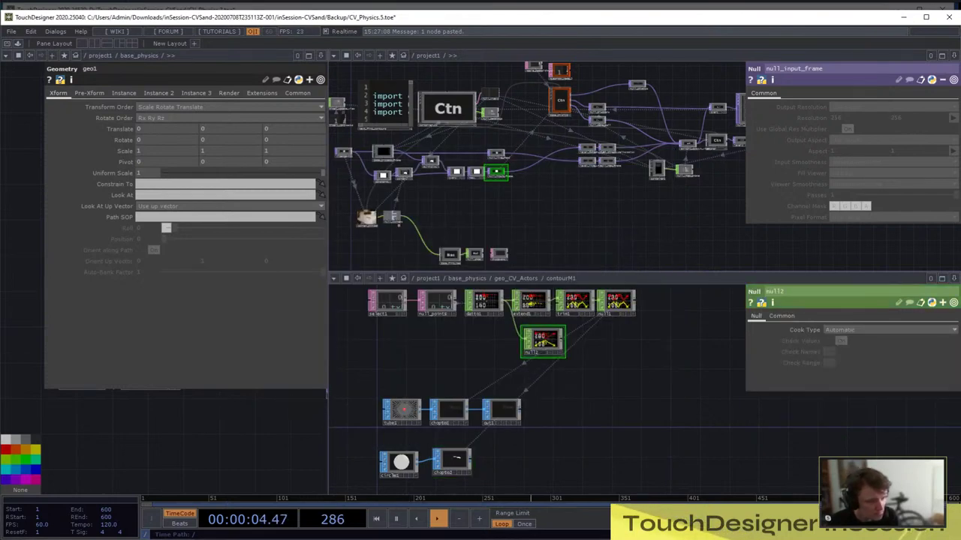
pyautogui.click(452, 460)
pyautogui.moveTo(537, 350); pyautogui.dragTo(886, 341)
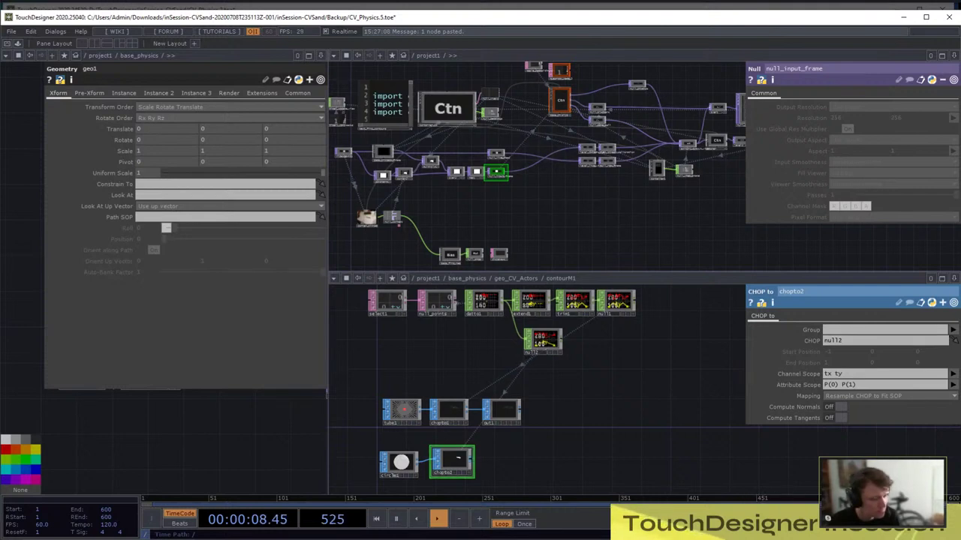
# Add an Out SOP after chopto2 in contourM1
pyautogui.press('Tab')
pyautogui.write('ou')
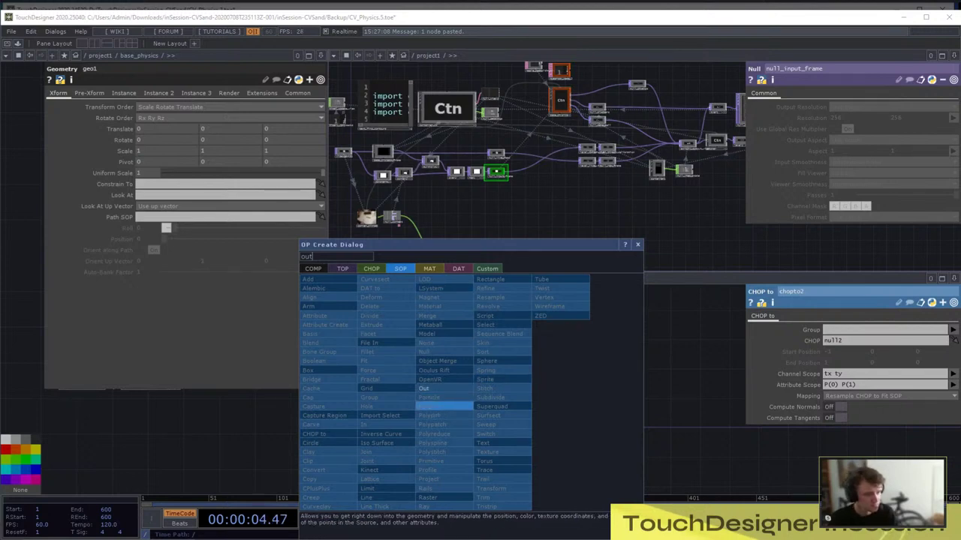
pyautogui.press('Return')
pyautogui.click(498, 459)
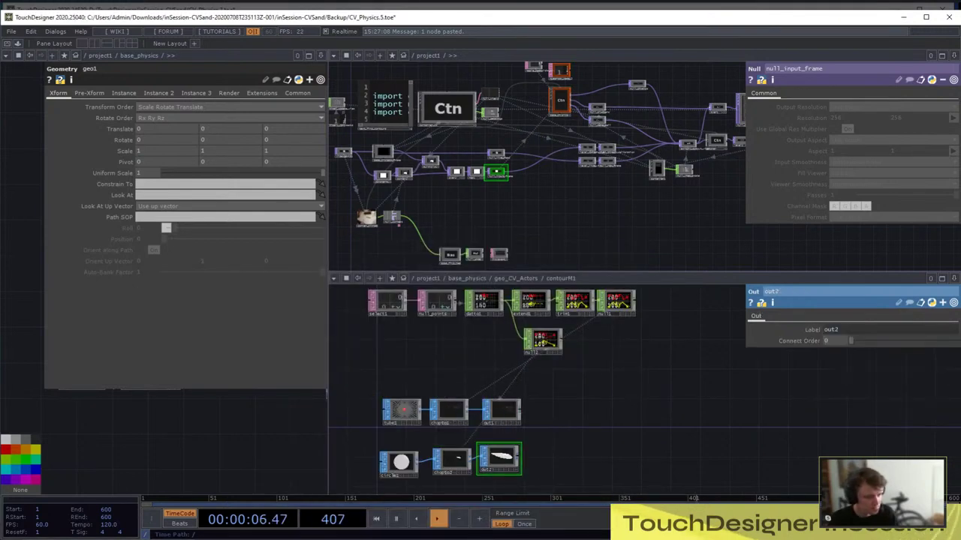
# Duplicate merge1 in geo_CV_Actors below the original and set the copy's SOPs parameter to item*/out2
pyautogui.press('u')
pyautogui.scroll(-4, 460, 393)
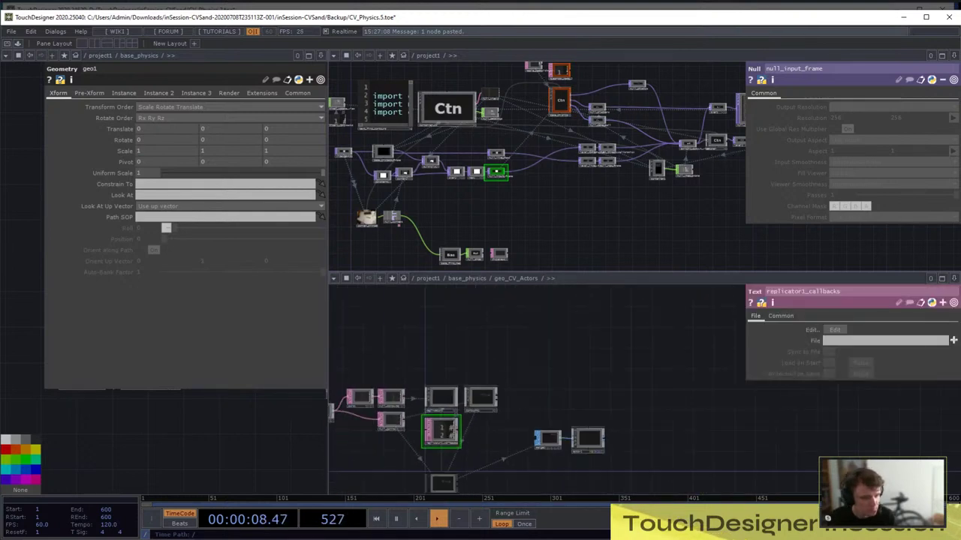
pyautogui.scroll(4, 542, 464)
pyautogui.moveTo(543, 463); pyautogui.dragTo(522, 405)
pyautogui.press('Tab')
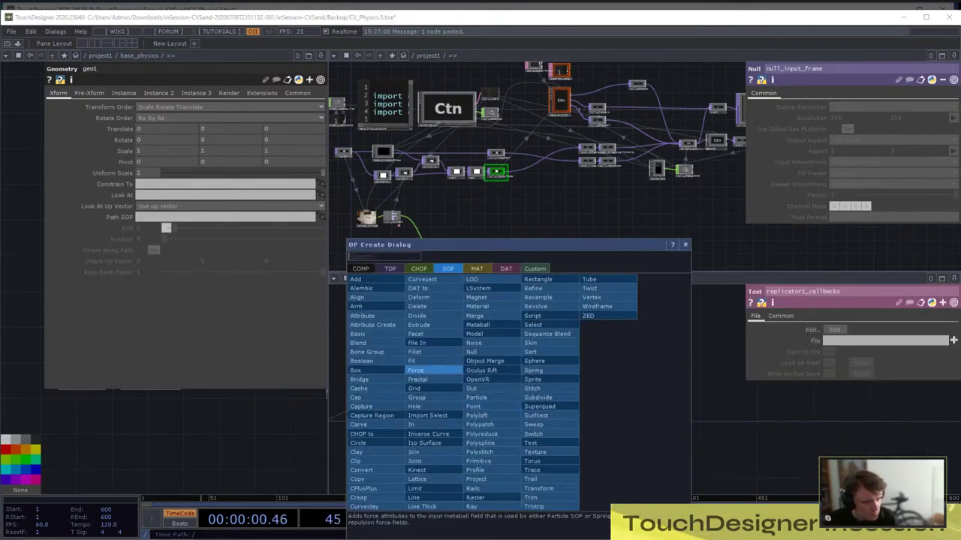
pyautogui.press('Escape')
pyautogui.click(545, 318)
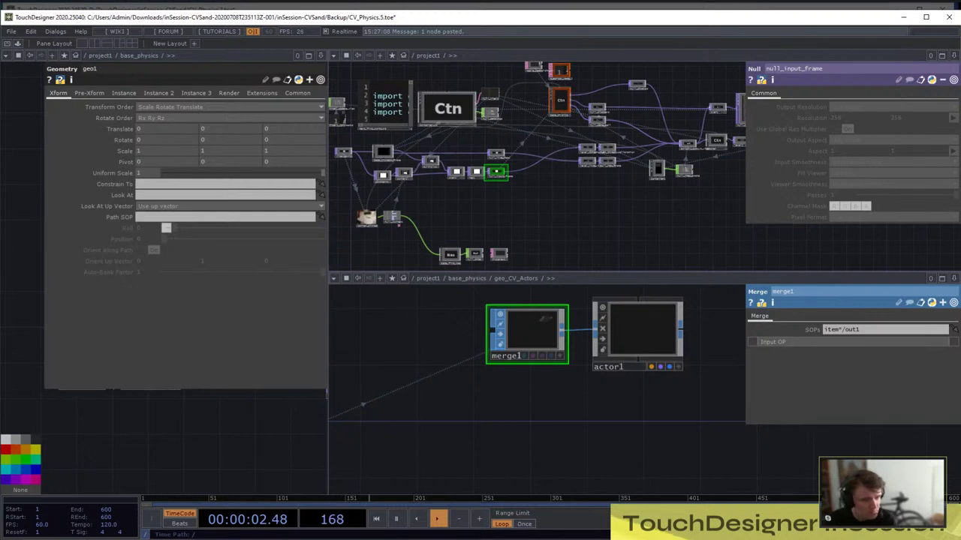
pyautogui.moveTo(545, 316); pyautogui.dragTo(540, 294)
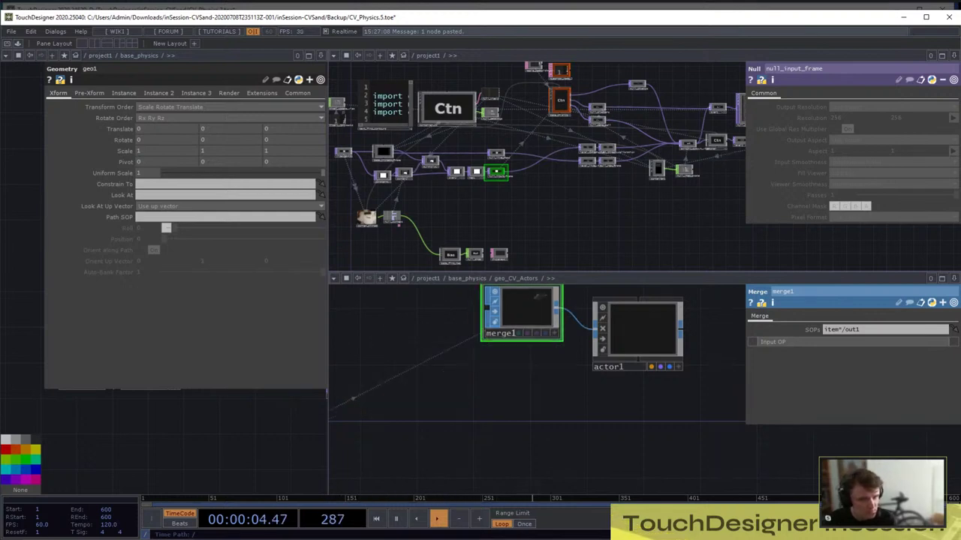
pyautogui.hotkey('ctrl', 'v')
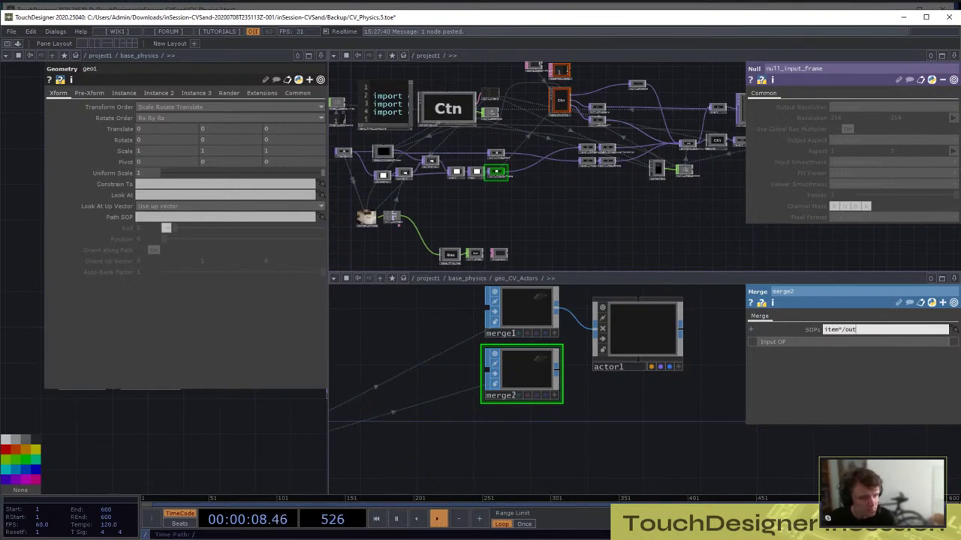
pyautogui.write('2')
pyautogui.press('Return')
# Duplicate the In SOP inside actor1 and connect merge2 to actor1's second input
pyautogui.press('i')
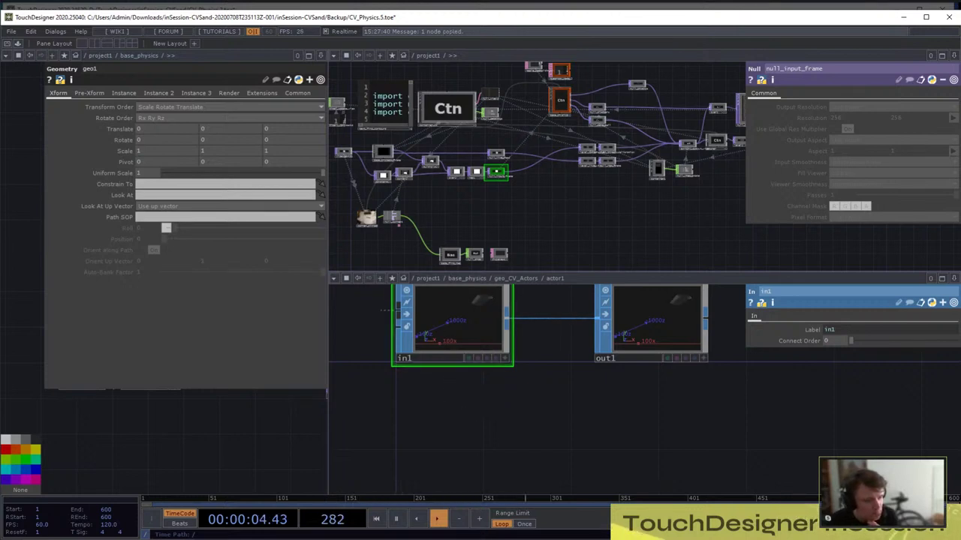
pyautogui.hotkey('ctrl', 'v')
pyautogui.press('u')
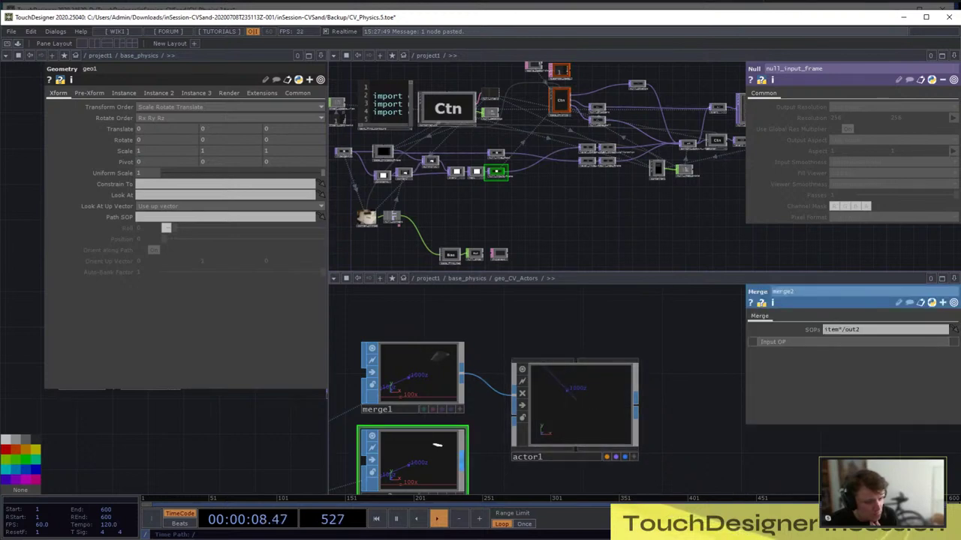
pyautogui.moveTo(462, 460); pyautogui.dragTo(514, 418)
# Return to base_physics and delete the geo1 component above geo_CV_Actors
pyautogui.scroll(-6, 557, 398)
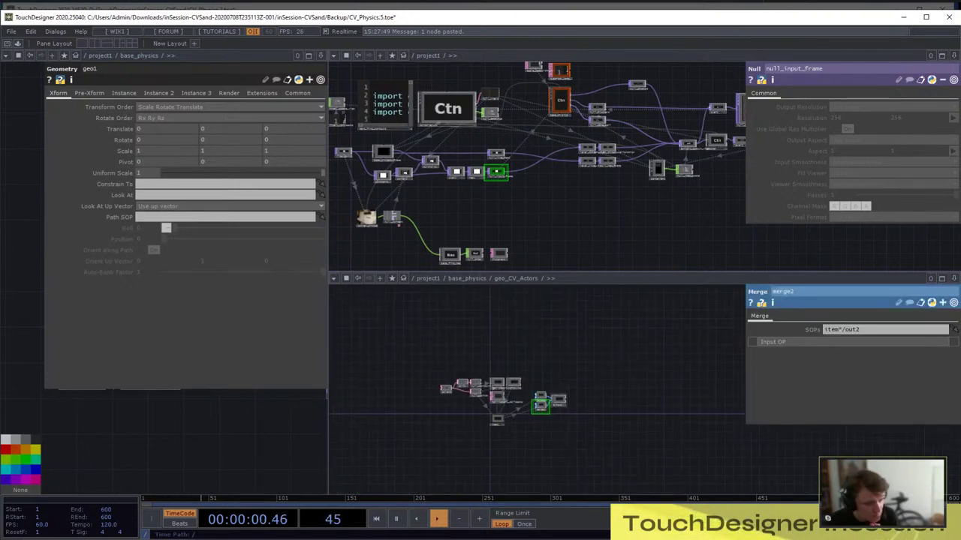
pyautogui.press('u')
pyautogui.scroll(10, 503, 390)
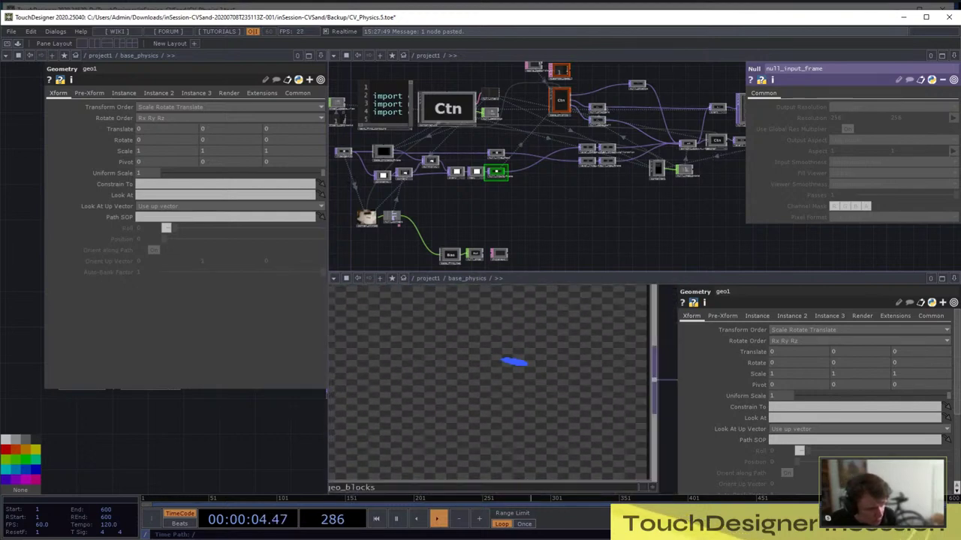
pyautogui.scroll(-6, 511, 375)
pyautogui.scroll(4, 525, 375)
pyautogui.rightClick(568, 338)
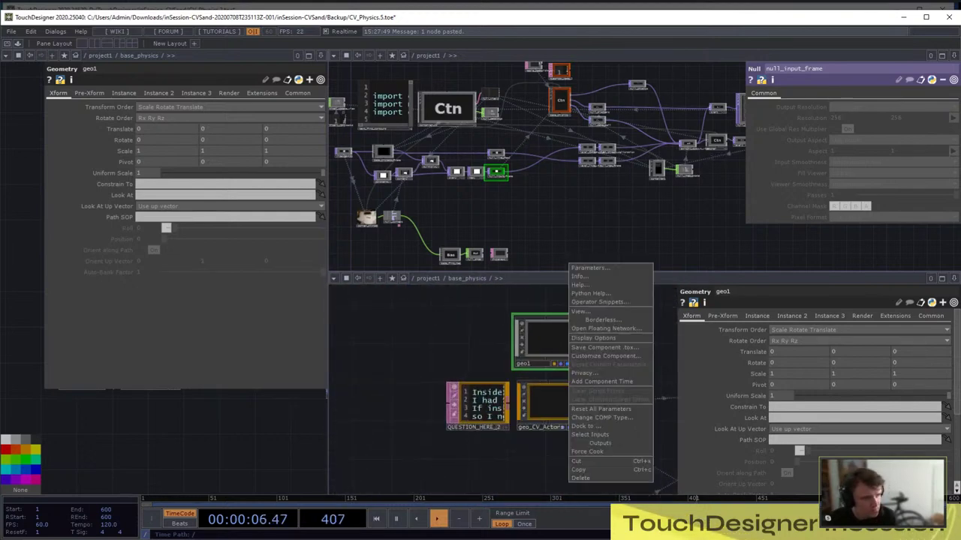
pyautogui.click(600, 478)
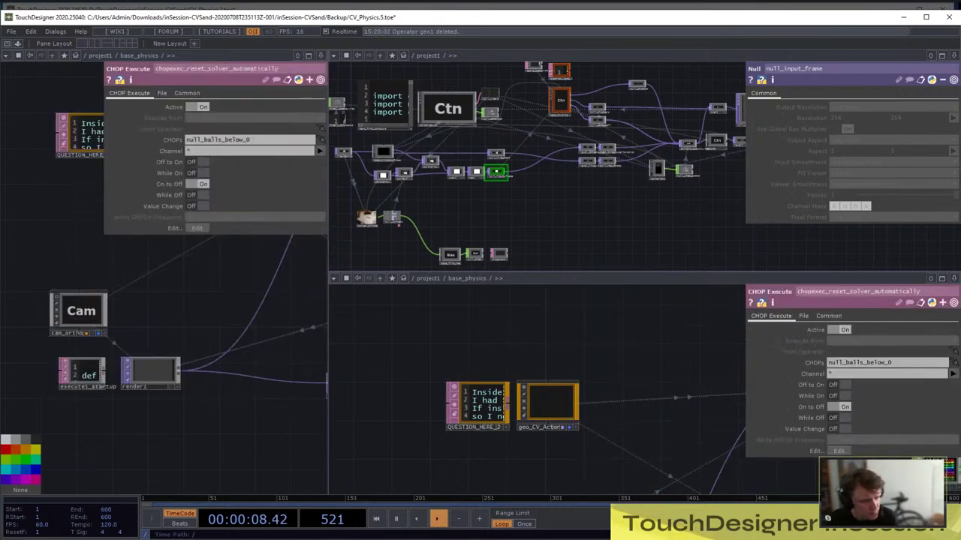
pyautogui.scroll(-6, 486, 359)
pyautogui.scroll(4, 585, 428)
pyautogui.moveTo(585, 427); pyautogui.dragTo(601, 421)
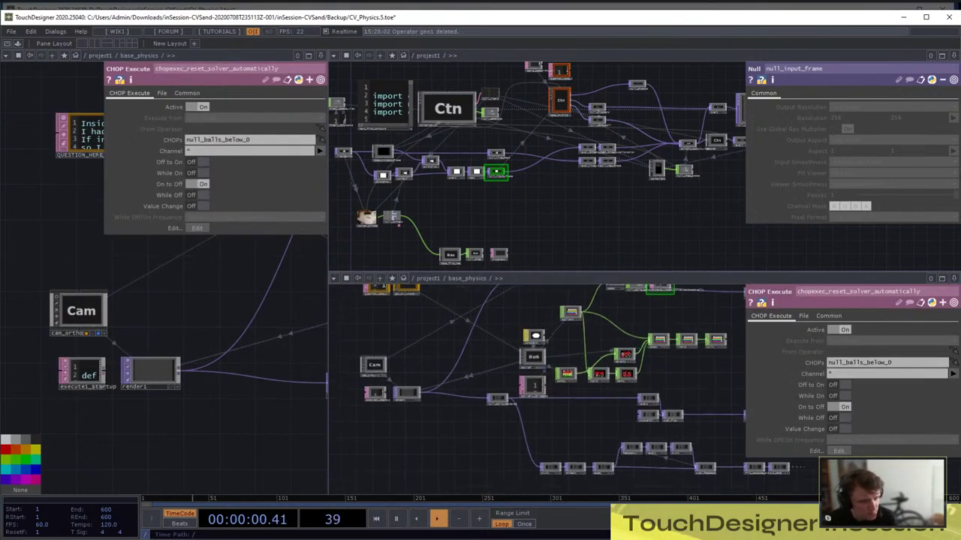
pyautogui.moveTo(402, 384); pyautogui.dragTo(464, 363)
pyautogui.scroll(6, 465, 365)
pyautogui.scroll(-7, 523, 452)
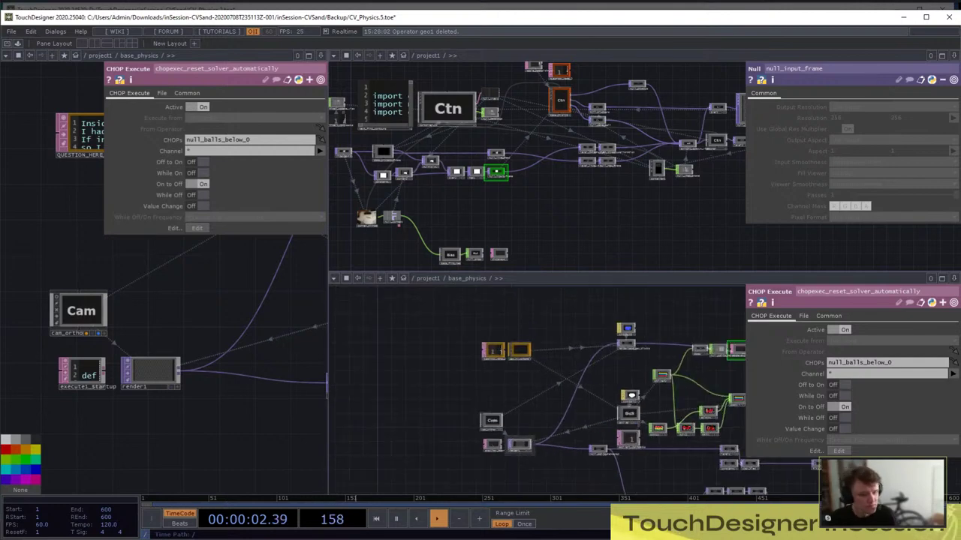
# Set the radius of sphere1 inside bsolver's actor_balls to 7.5
pyautogui.scroll(7, 525, 463)
pyautogui.scroll(-1, 525, 463)
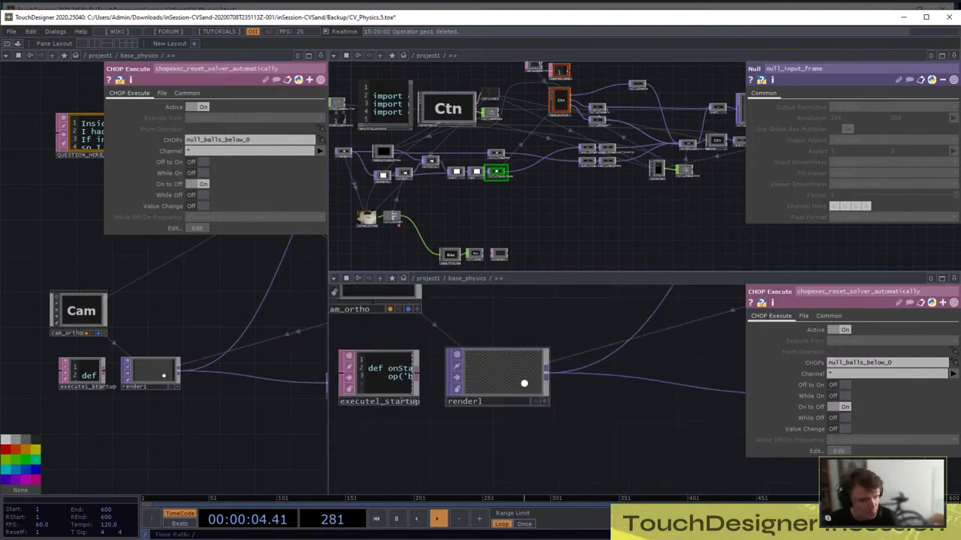
pyautogui.scroll(-4, 524, 383)
pyautogui.scroll(8, 524, 383)
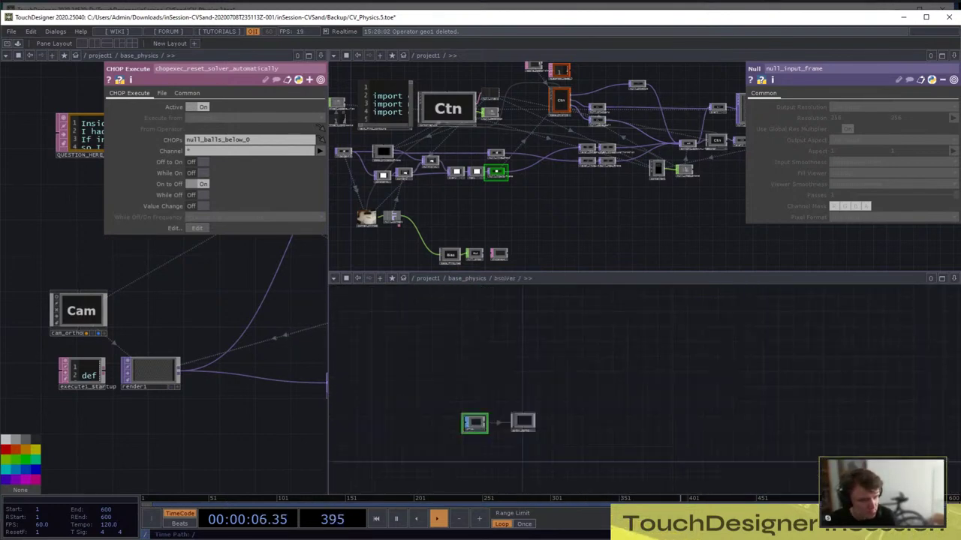
pyautogui.scroll(10, 518, 420)
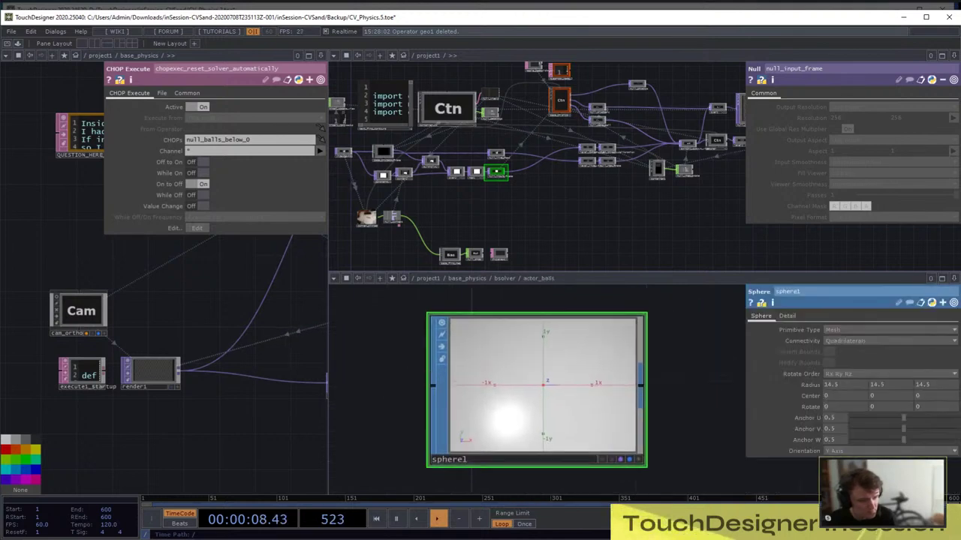
pyautogui.scroll(-5, 521, 382)
pyautogui.moveTo(809, 385); pyautogui.dragTo(809, 384, button='middle')
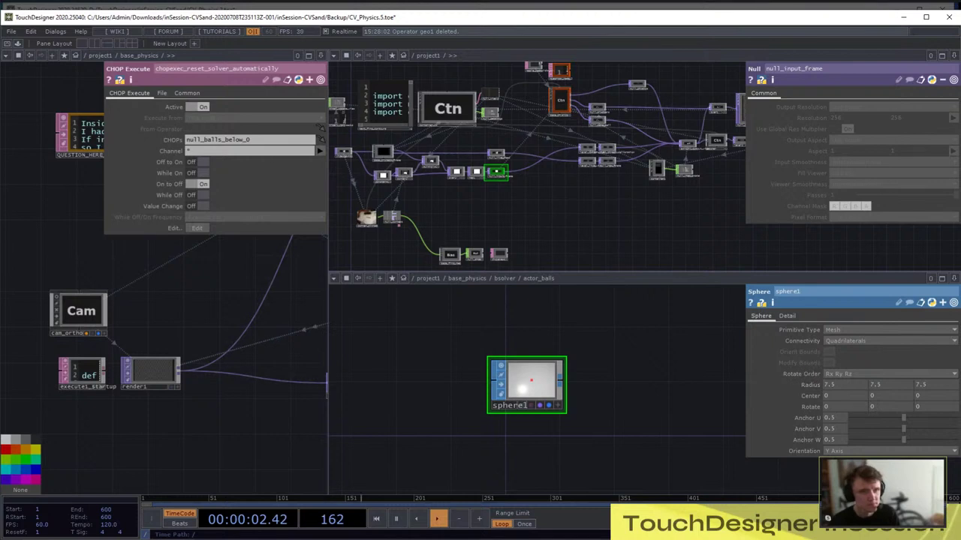
# Review the Detail parameters of sphere1 inside actor_balls and return to the base_physics network
pyautogui.scroll(-5, 525, 383)
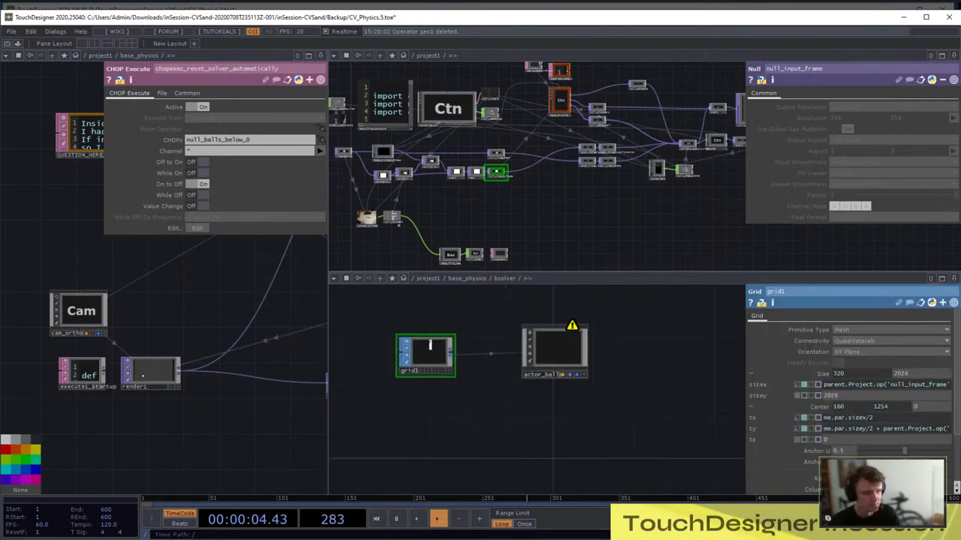
pyautogui.click(555, 350)
pyautogui.scroll(5, 555, 350)
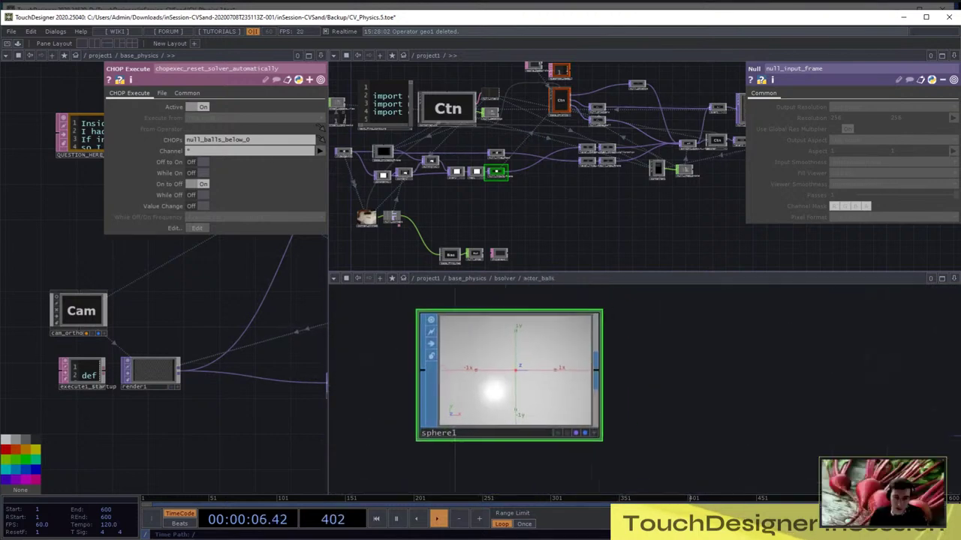
pyautogui.click(649, 316)
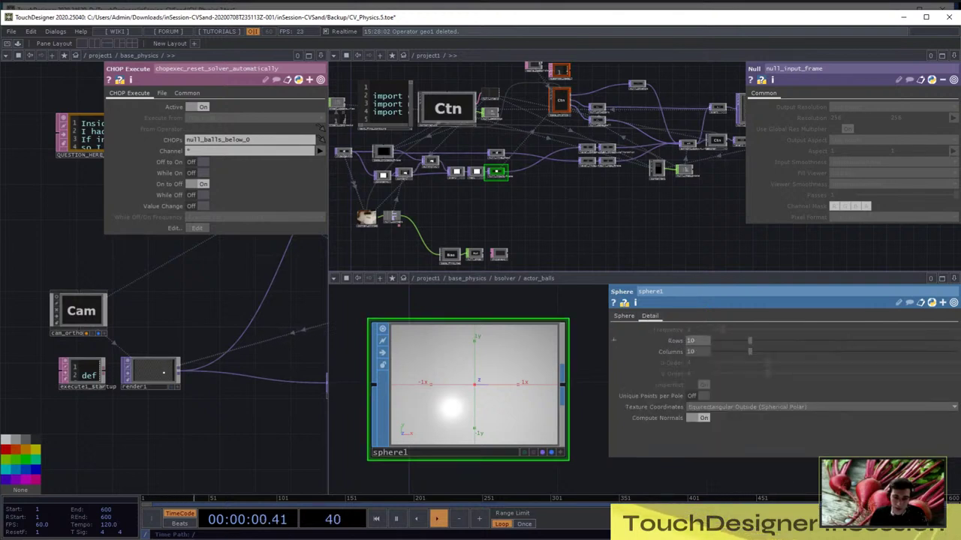
pyautogui.press('u')
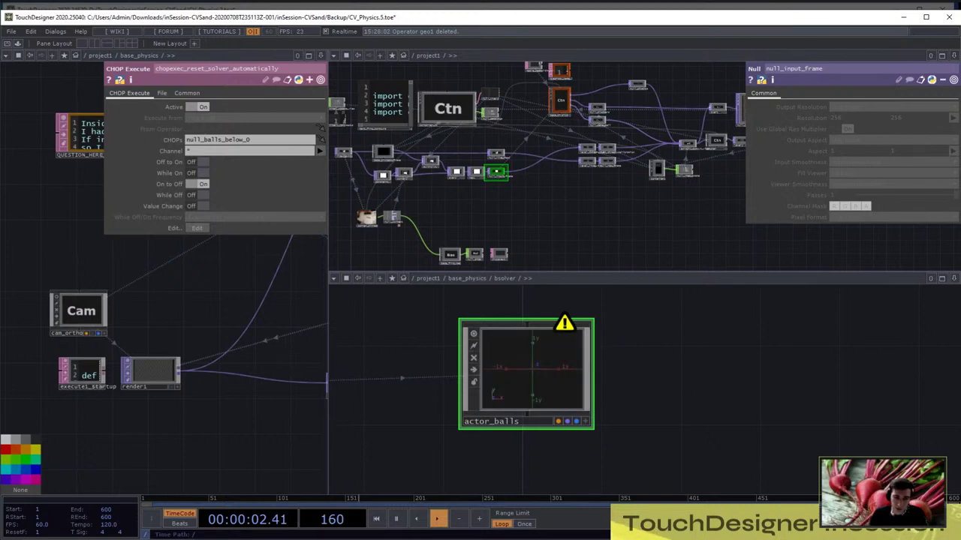
pyautogui.press('p')
pyautogui.press('u')
pyautogui.scroll(-4, 531, 342)
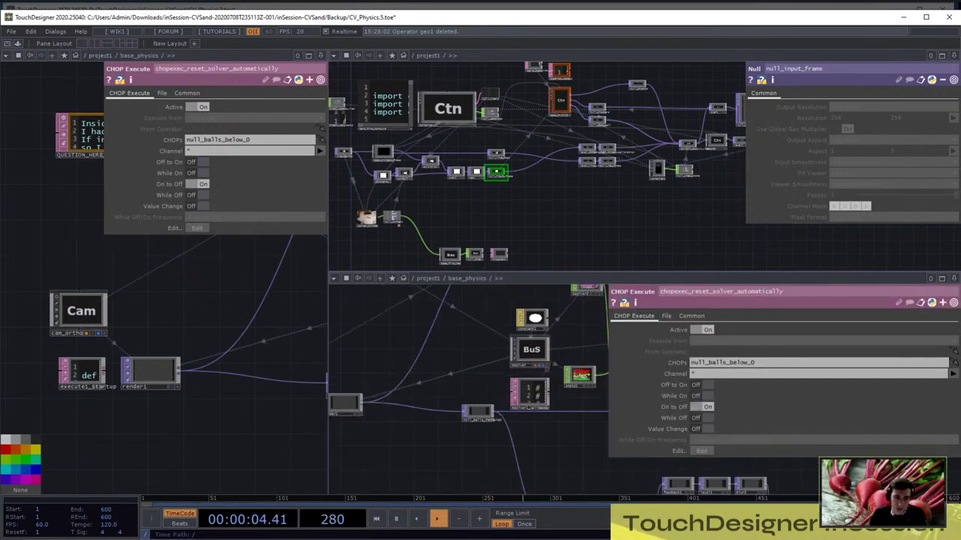
# Examine the Bullet Solver parameters of bsolver and the rendered balls in render1
pyautogui.click(532, 350)
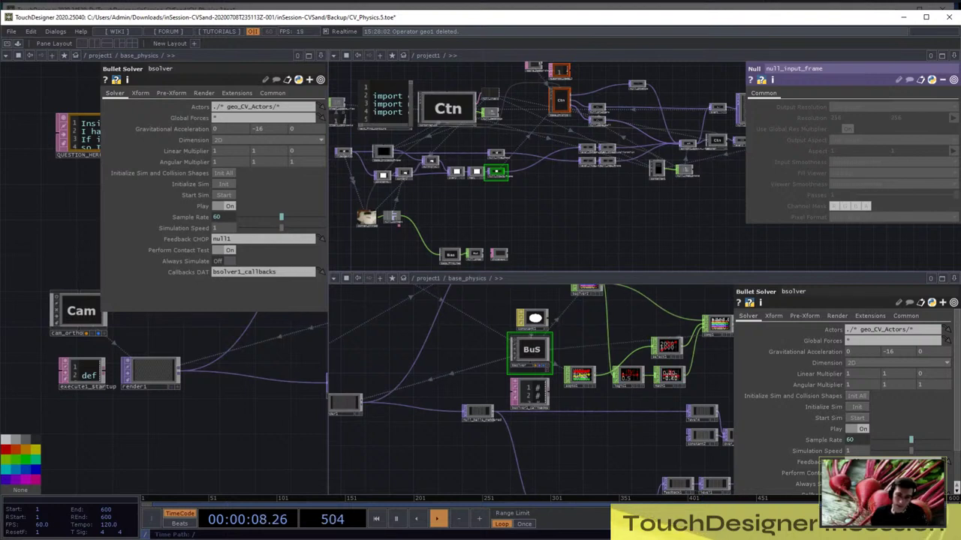
pyautogui.moveTo(426, 376); pyautogui.dragTo(574, 326)
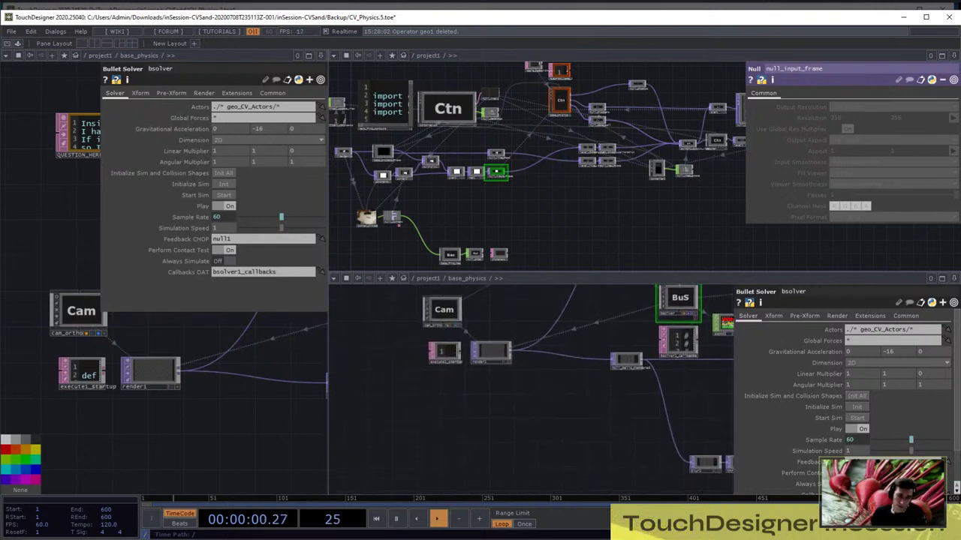
pyautogui.scroll(5, 489, 349)
pyautogui.scroll(-4, 516, 377)
pyautogui.scroll(4, 518, 369)
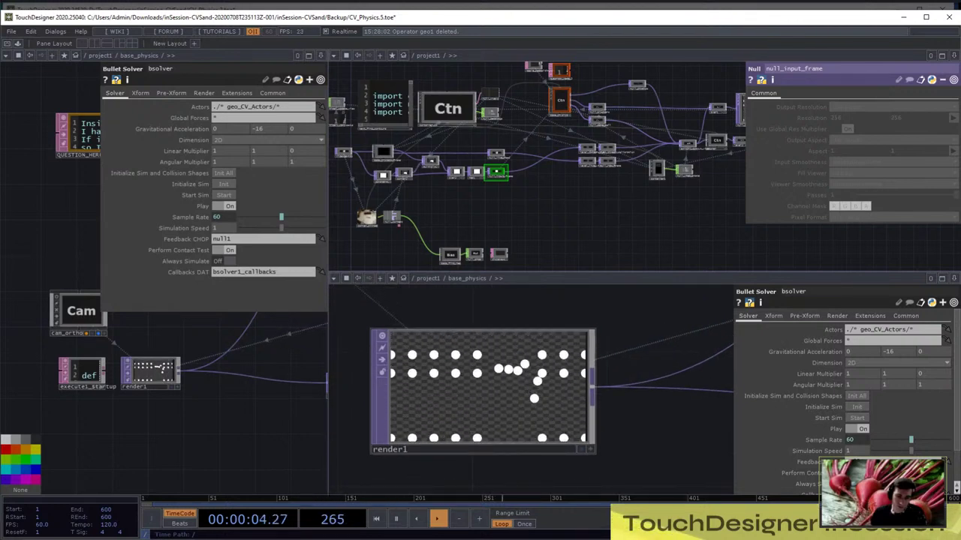
pyautogui.scroll(-3, 488, 371)
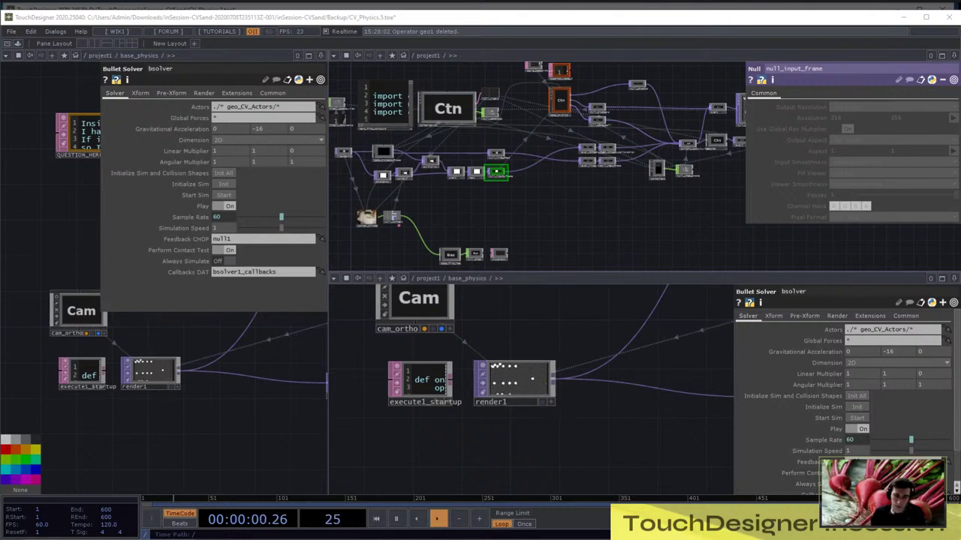
# Examine the camera feed in videodevin1, the corner_pinner and the channels of null_corners in the project1 network
pyautogui.scroll(-2, 198, 401)
pyautogui.scroll(10, 349, 149)
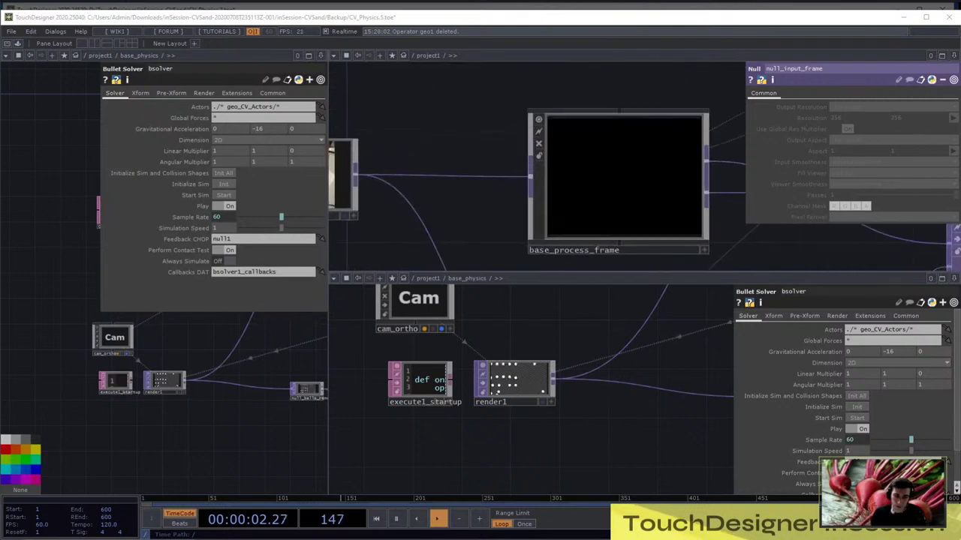
pyautogui.moveTo(420, 210); pyautogui.dragTo(621, 210)
pyautogui.scroll(5, 488, 161)
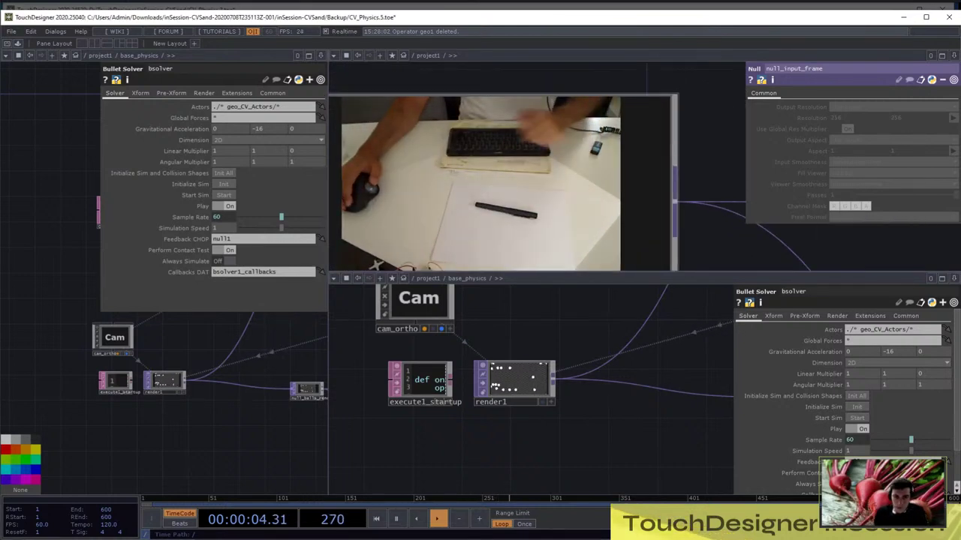
pyautogui.scroll(-3, 465, 128)
pyautogui.scroll(-1, 480, 173)
pyautogui.scroll(-2, 592, 397)
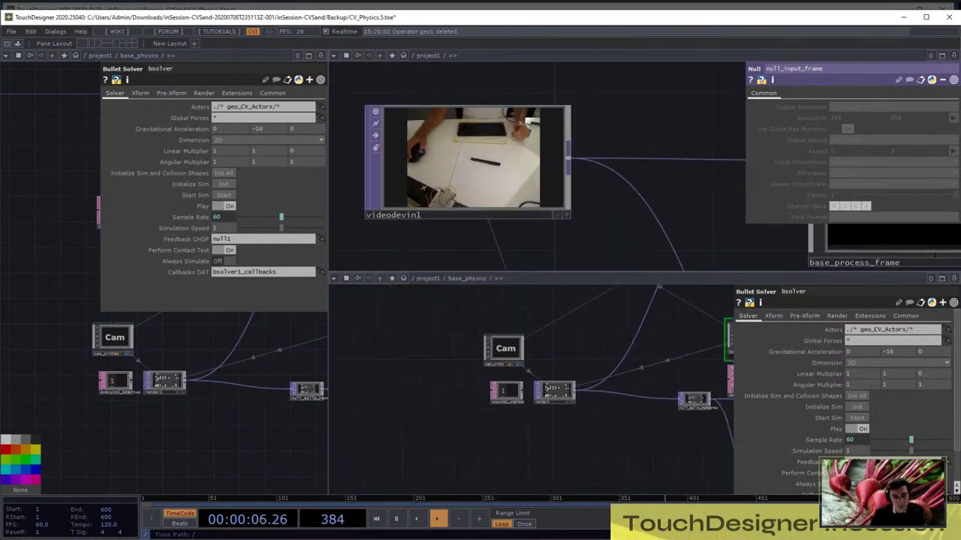
pyautogui.scroll(-10, 493, 133)
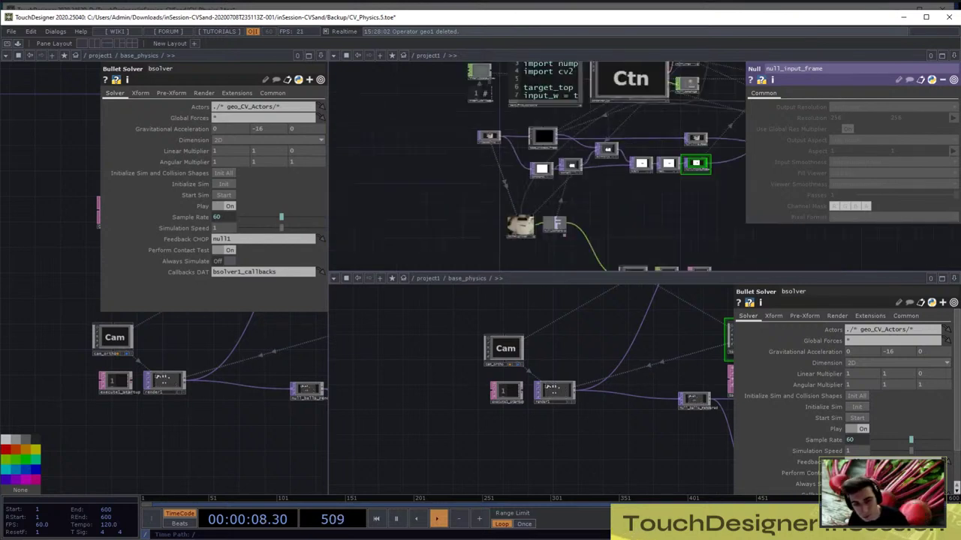
pyautogui.scroll(10, 548, 240)
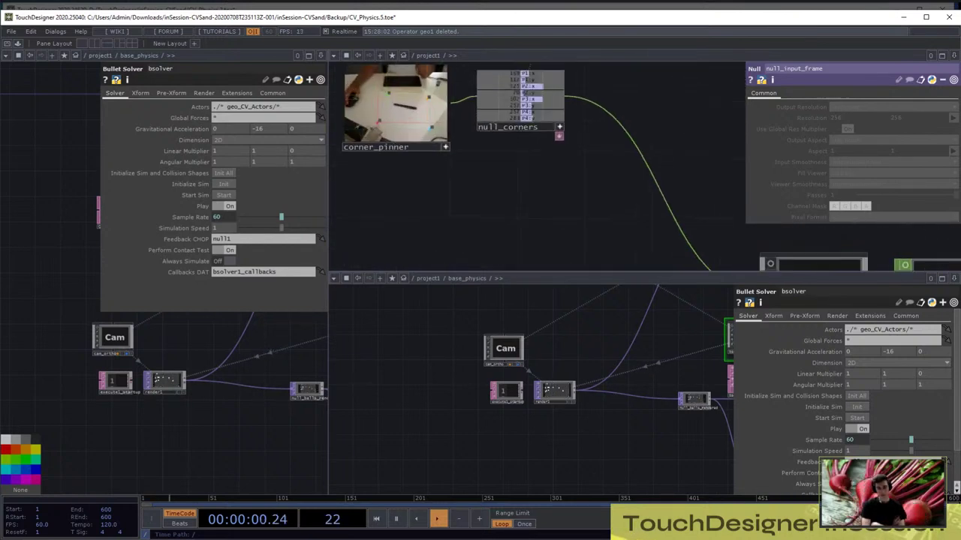
pyautogui.scroll(1, 585, 105)
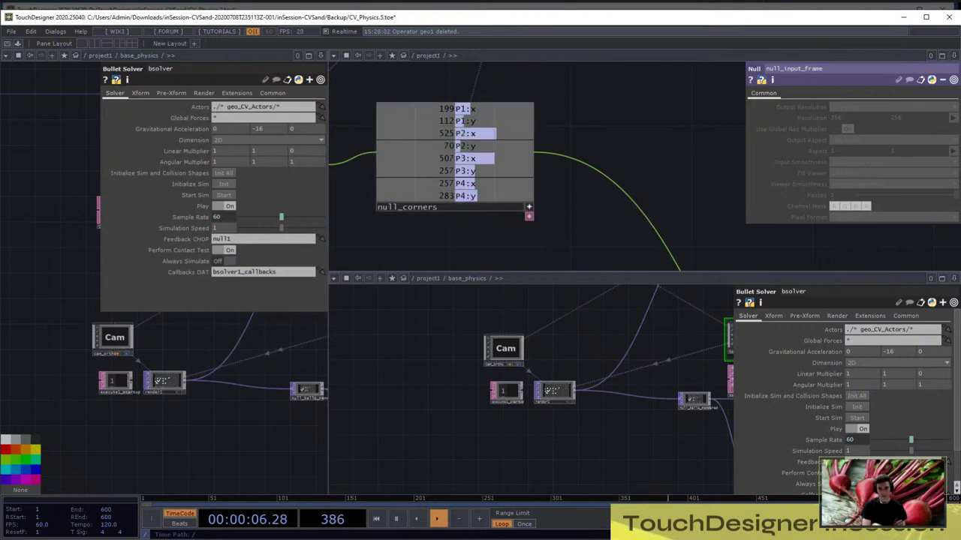
# Add a Select CHOP in base_physics, in the empty area between geo_CV_Actors and cam_ortho
pyautogui.moveTo(616, 337); pyautogui.dragTo(644, 421)
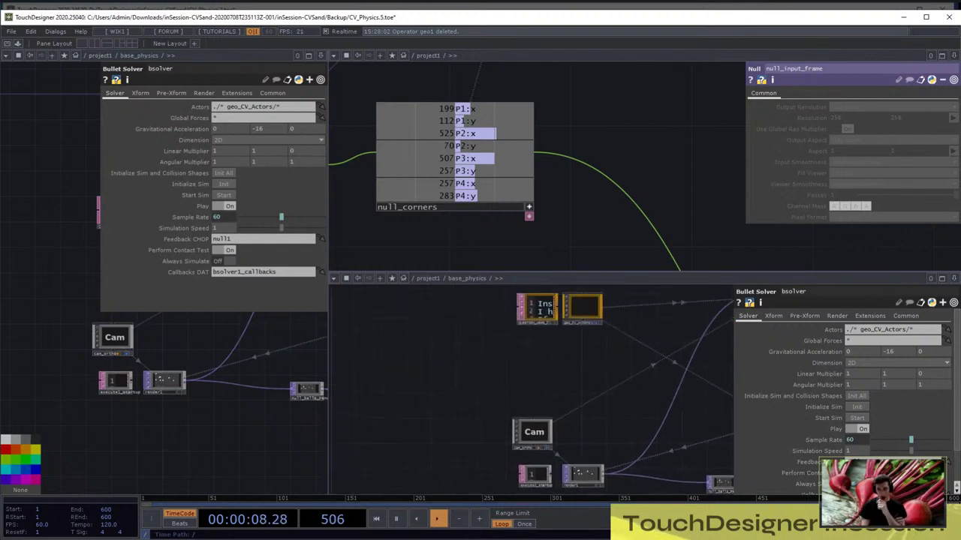
pyautogui.press('Tab')
pyautogui.click(332, 260)
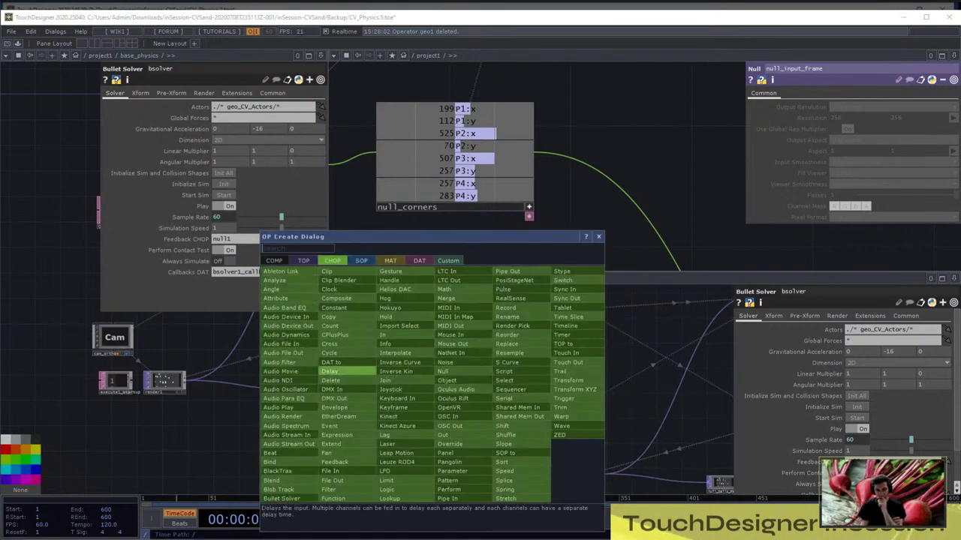
pyautogui.write('selec')
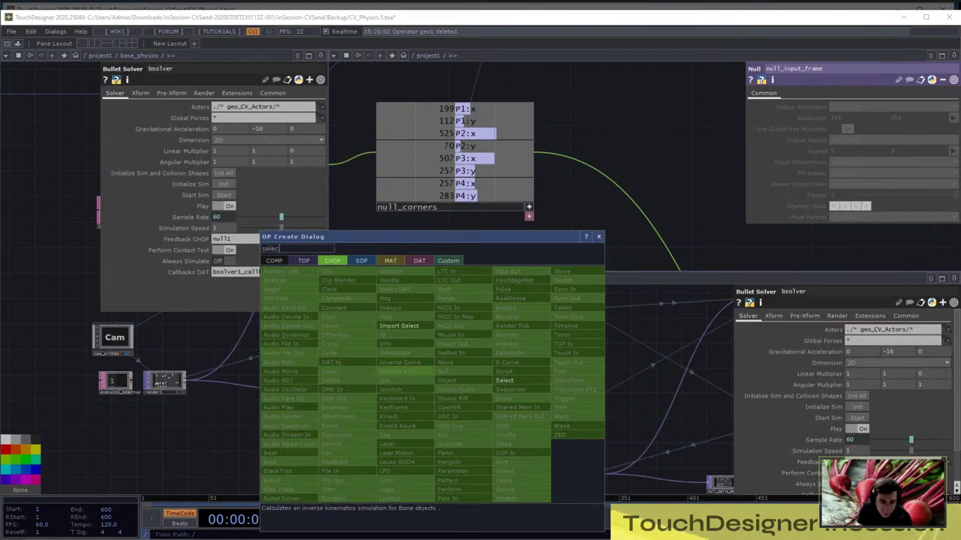
pyautogui.click(522, 380)
pyautogui.click(427, 384)
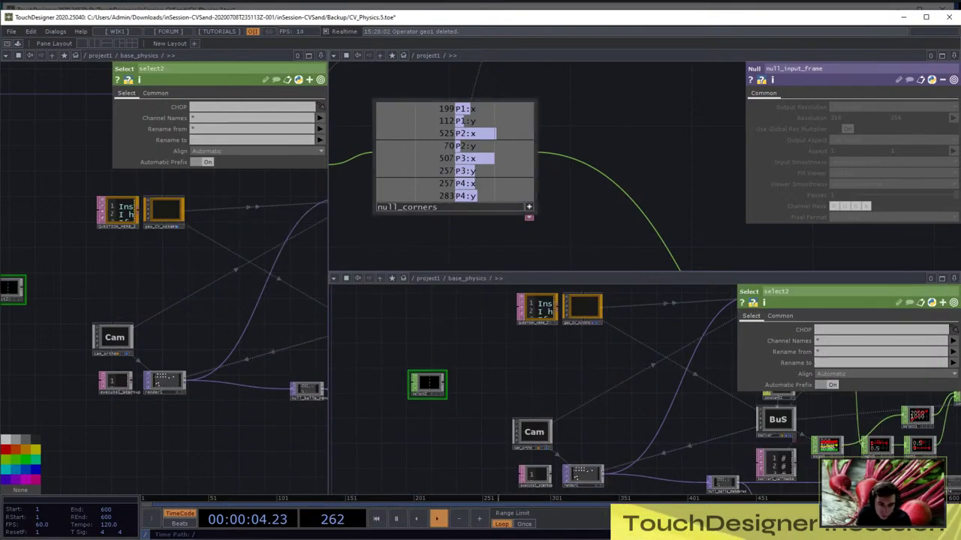
# Reference null_corners in select2's CHOP parameter with the expression parent.Project.op('null_corners')
pyautogui.moveTo(480, 203); pyautogui.dragTo(832, 329)
pyautogui.moveTo(740, 328); pyautogui.dragTo(740, 331)
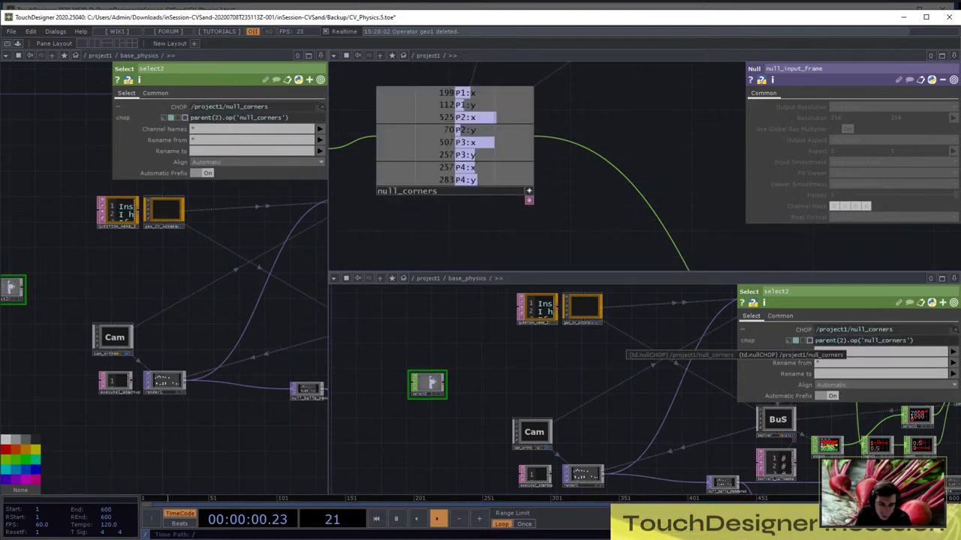
pyautogui.moveTo(839, 340); pyautogui.dragTo(836, 340)
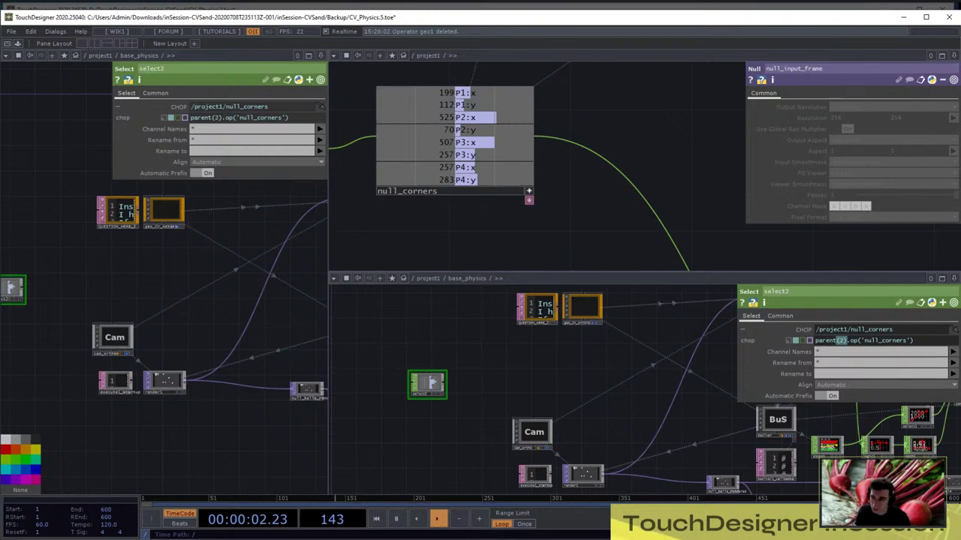
pyautogui.write('.Project')
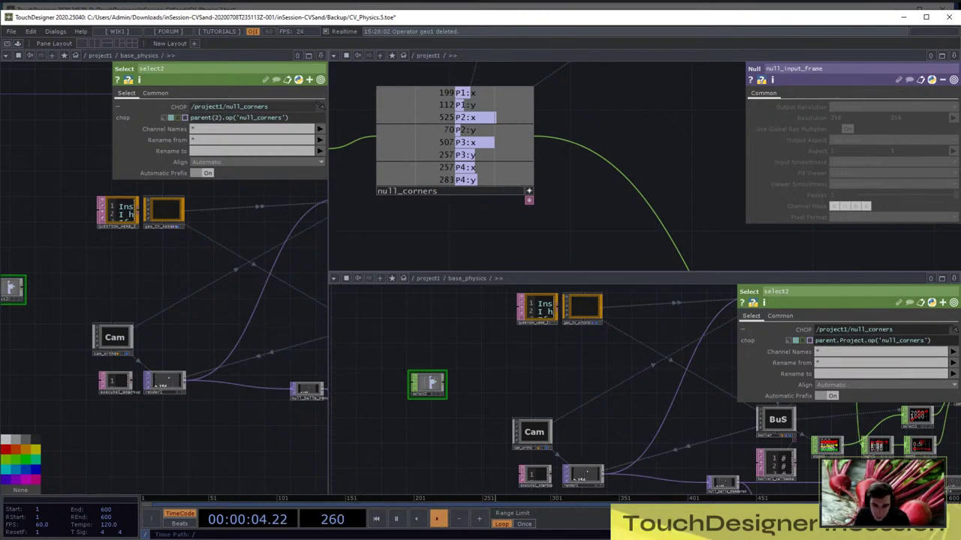
pyautogui.press('Return')
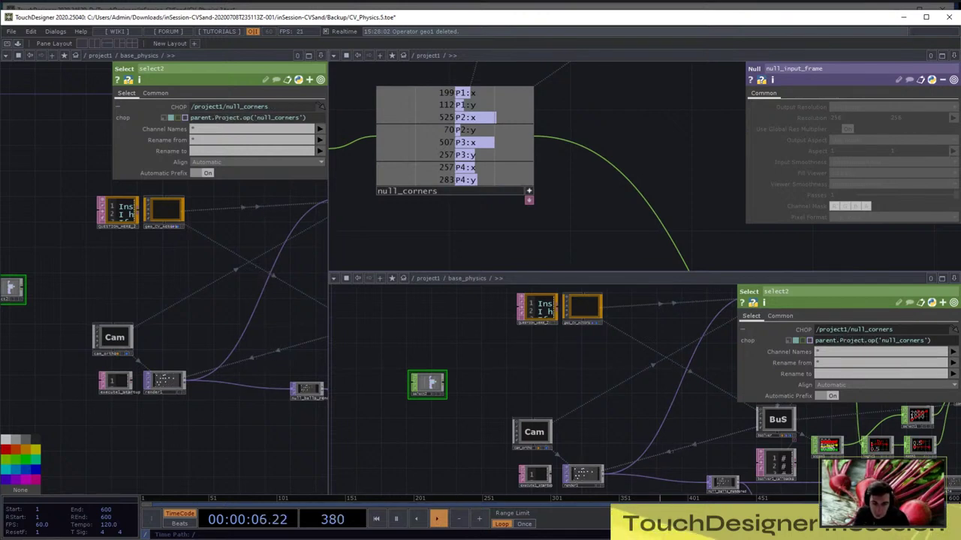
# Add a Shuffle CHOP after select2 with Method Sequence Every Nth Channel and N Value 2
pyautogui.scroll(5, 417, 405)
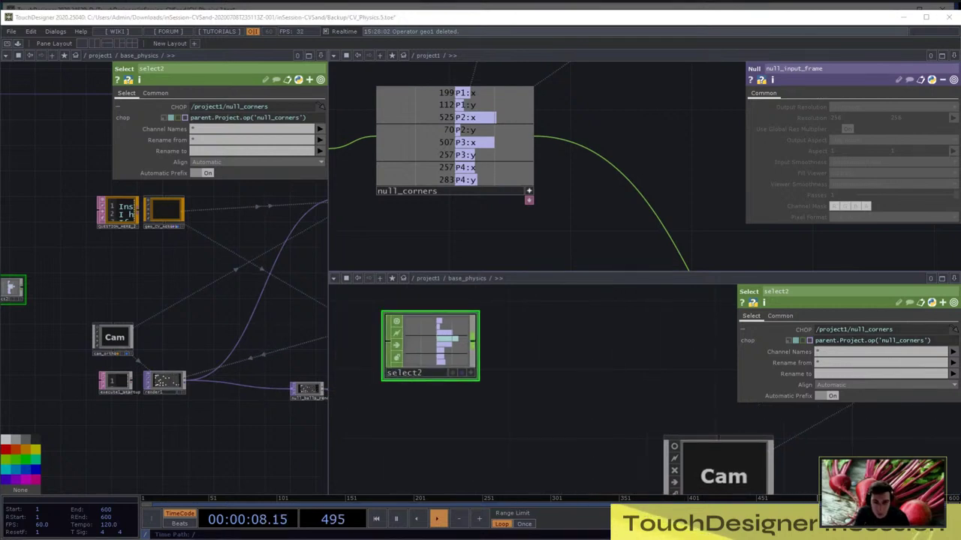
pyautogui.press('Tab')
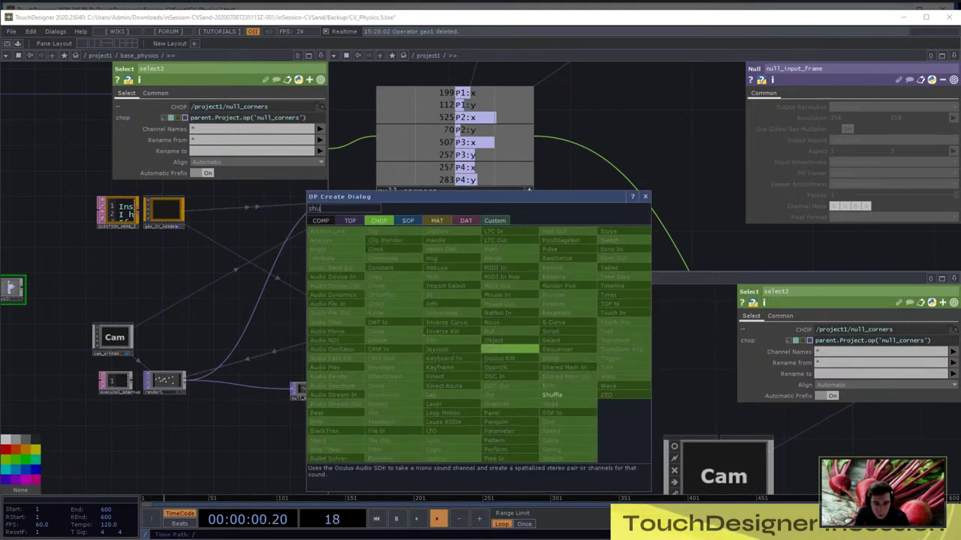
pyautogui.click(553, 395)
pyautogui.click(540, 346)
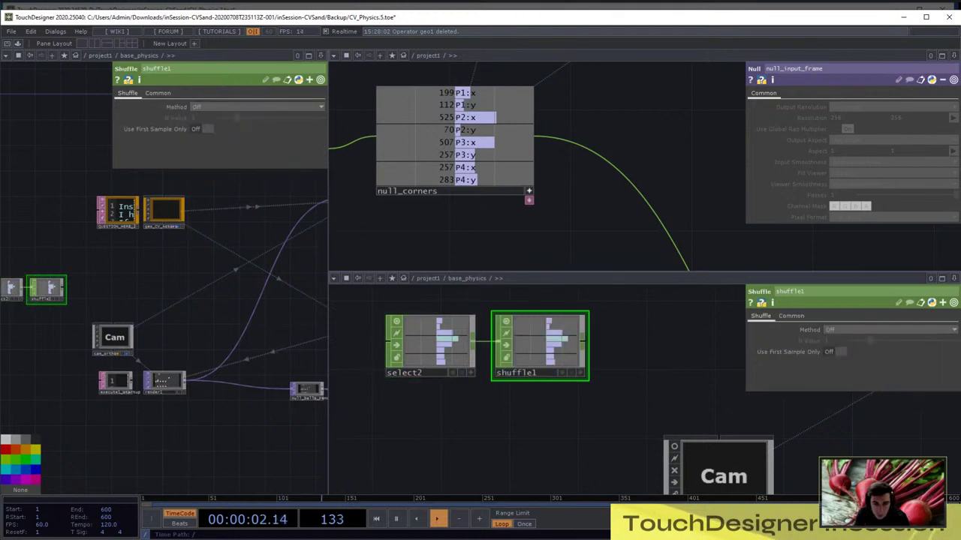
pyautogui.click(885, 329)
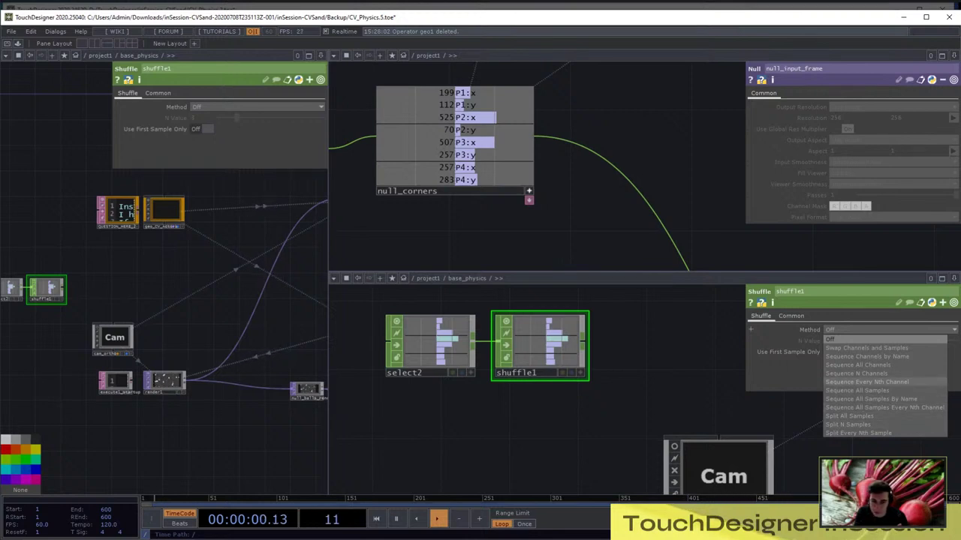
pyautogui.click(867, 382)
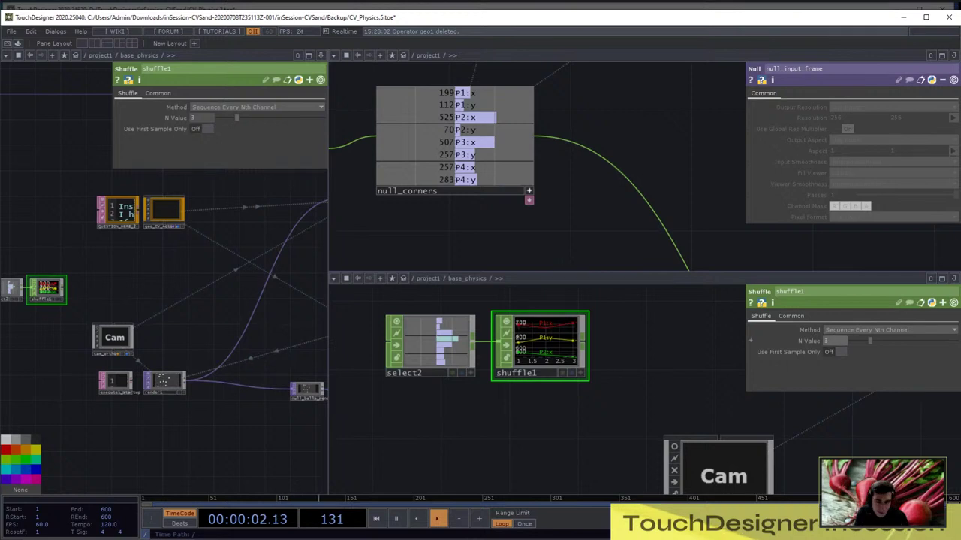
pyautogui.press('Return')
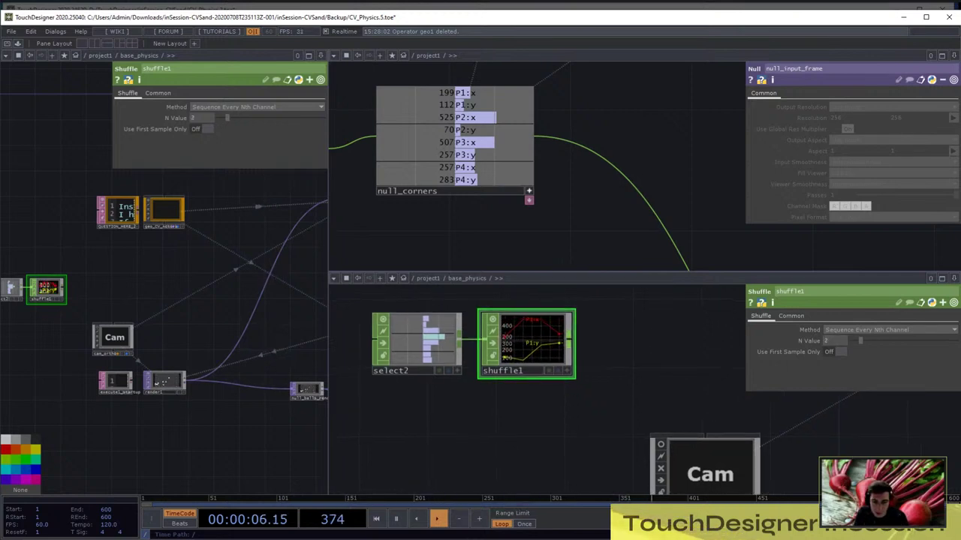
# Add a Null CHOP after shuffle1
pyautogui.press('Tab')
pyautogui.click(584, 331)
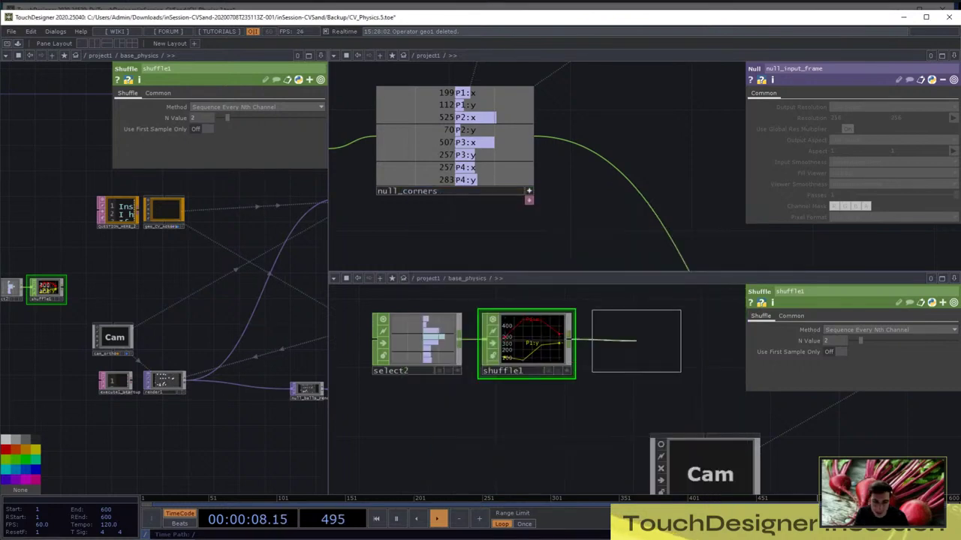
pyautogui.click(600, 316)
pyautogui.scroll(-4, 421, 287)
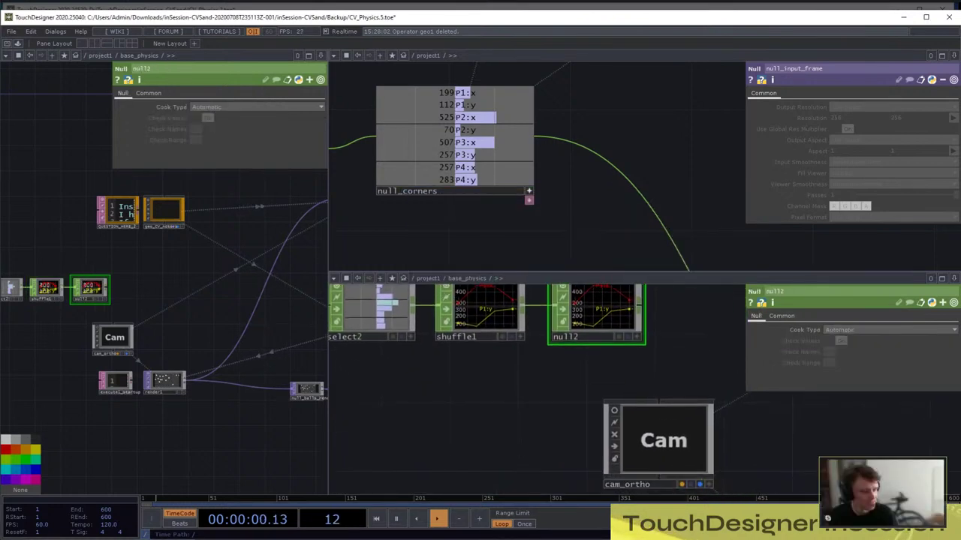
# Add a CHOP to SOP in the empty area below null2 and assign null2 as its CHOP
pyautogui.moveTo(583, 329); pyautogui.dragTo(554, 320)
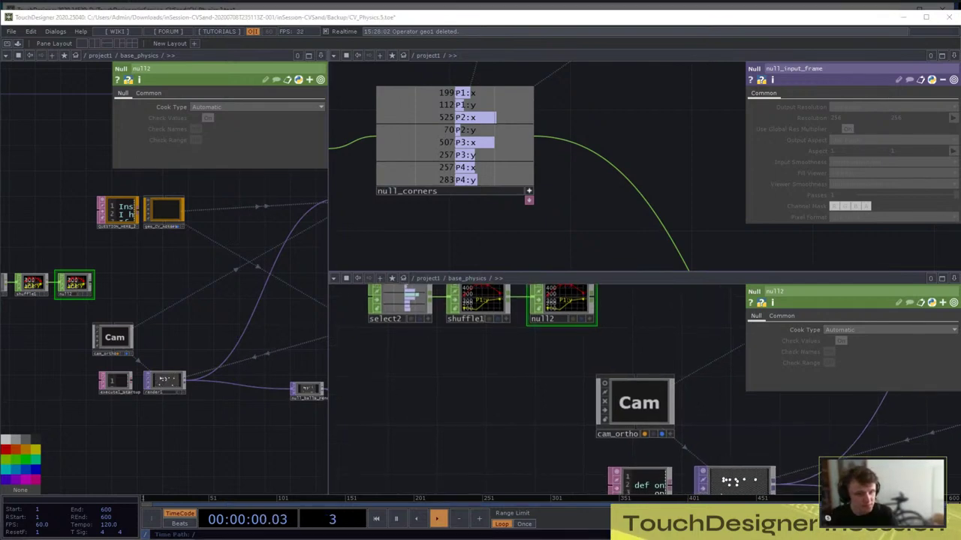
pyautogui.press('Tab')
pyautogui.click(431, 241)
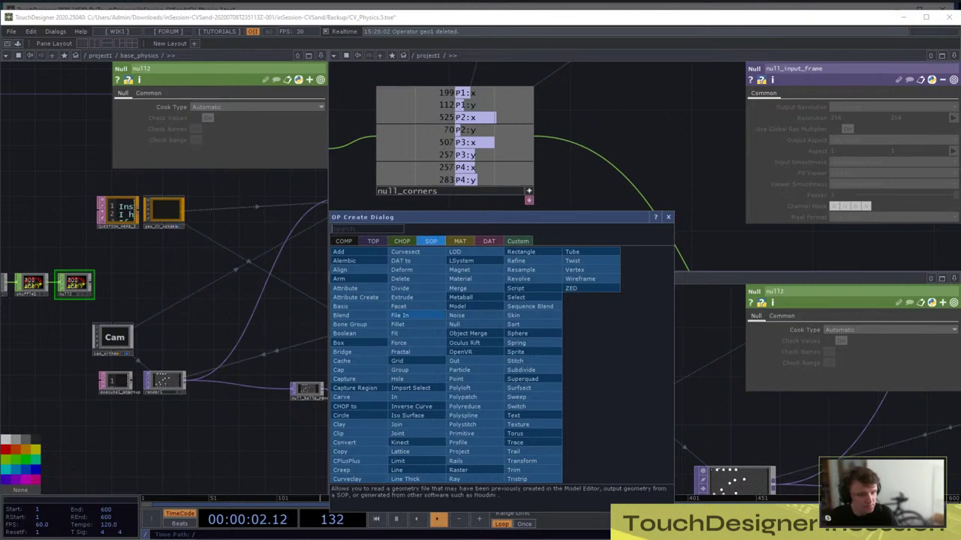
pyautogui.write('chop')
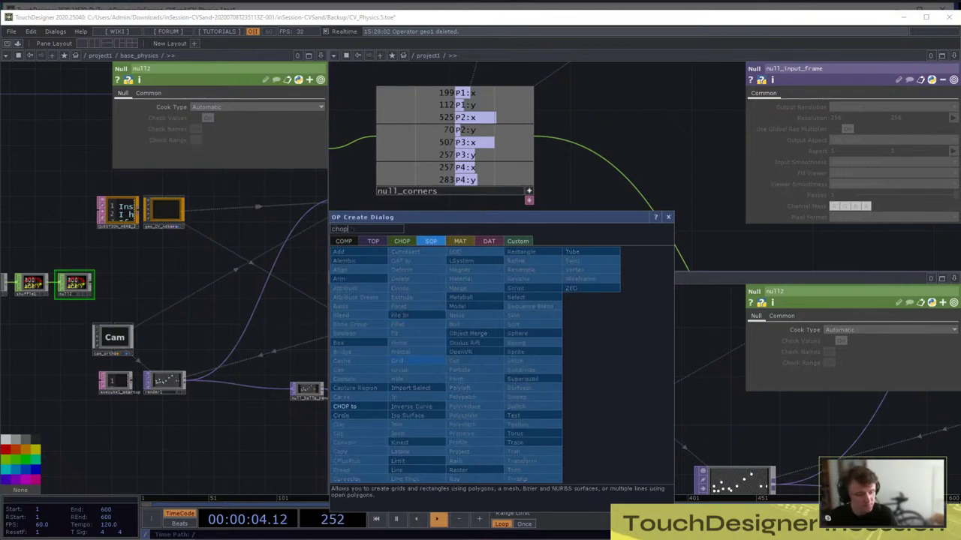
pyautogui.click(345, 406)
pyautogui.click(517, 384)
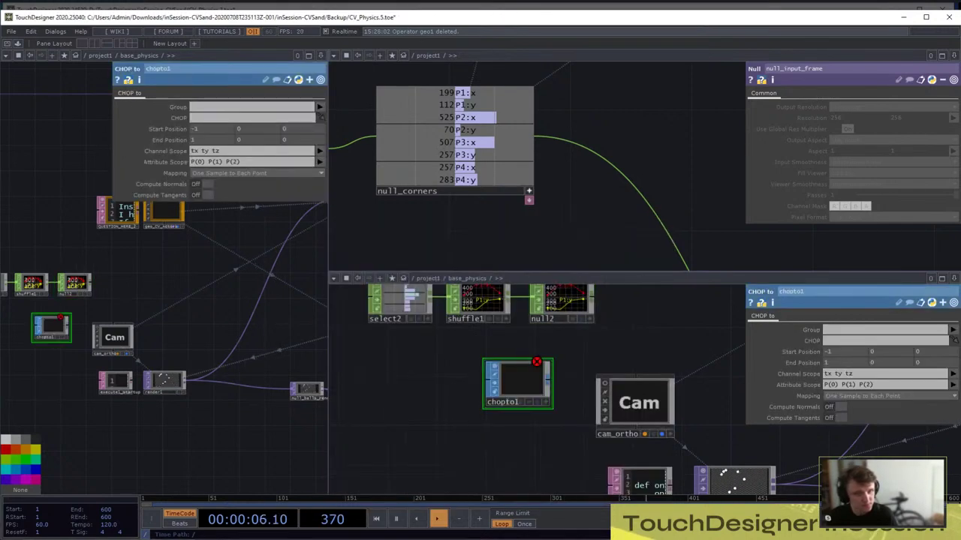
pyautogui.moveTo(571, 303); pyautogui.dragTo(523, 381)
pyautogui.scroll(1, 523, 382)
pyautogui.scroll(2, 522, 385)
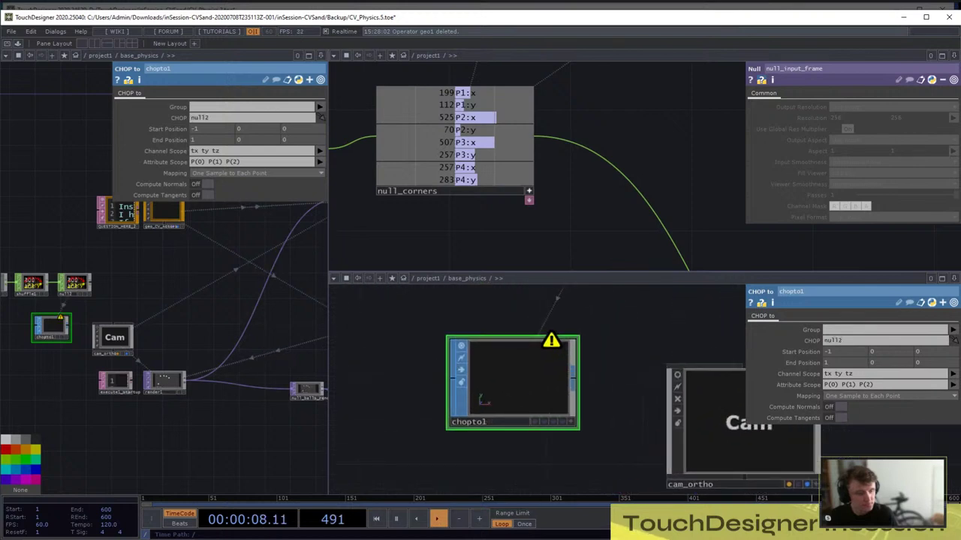
# Set chopto1's Channel Scope to tx ty and its Attribute Scope to P(0) P(1)
pyautogui.click(854, 373)
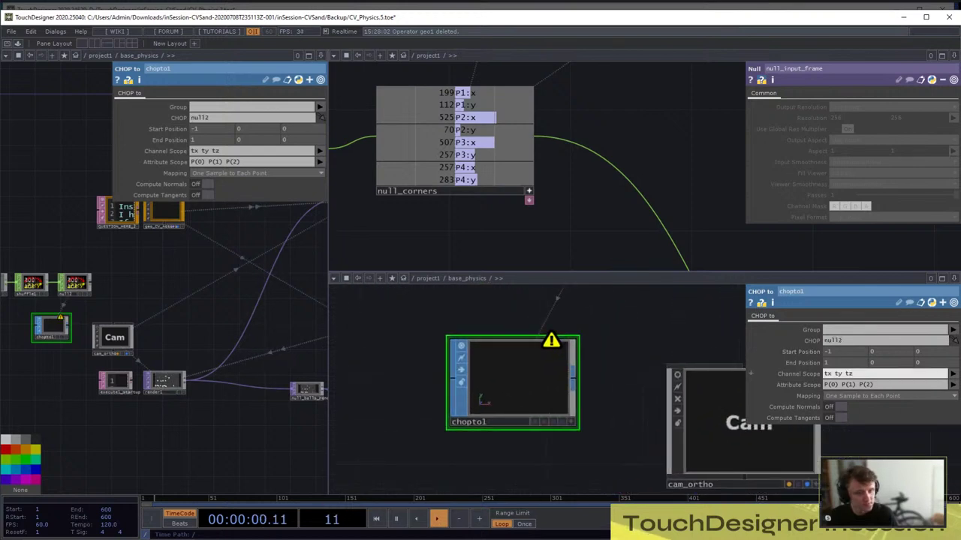
pyautogui.press('Return')
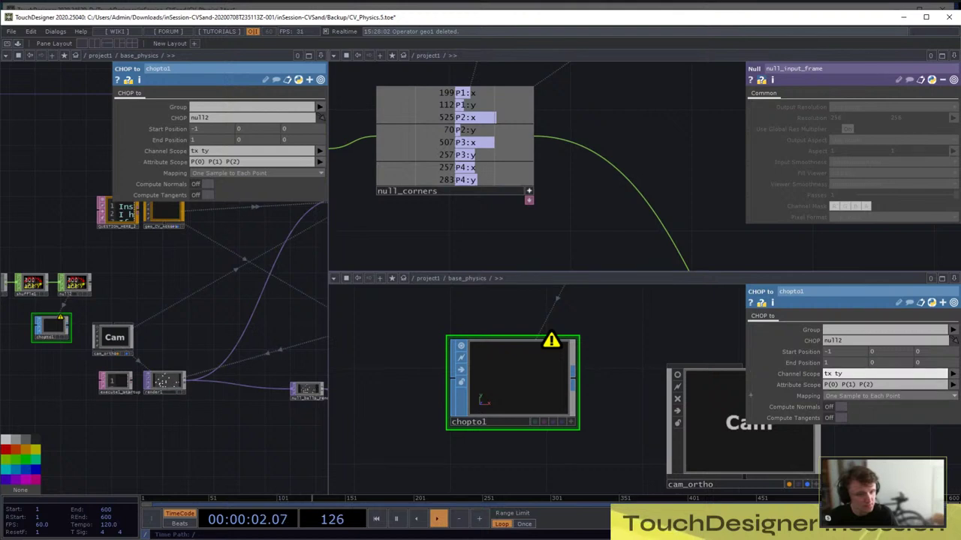
pyautogui.press('BackSpace')
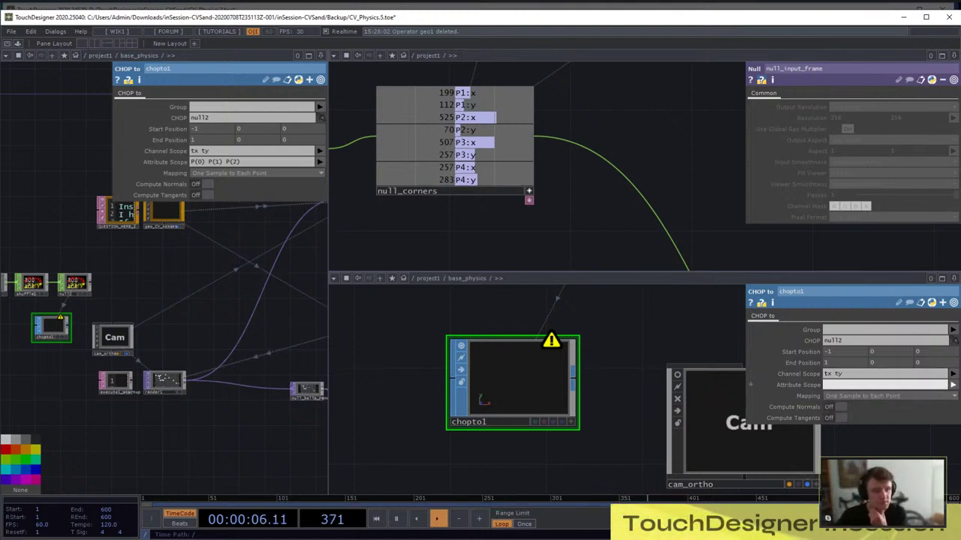
pyautogui.click(953, 384)
pyautogui.click(874, 238)
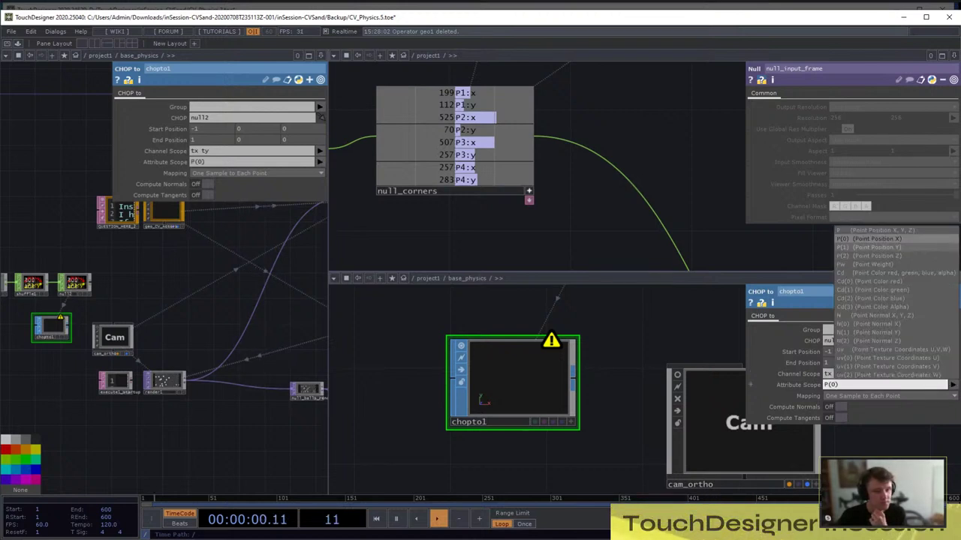
pyautogui.click(871, 247)
pyautogui.scroll(-3, 554, 432)
pyautogui.scroll(3, 581, 322)
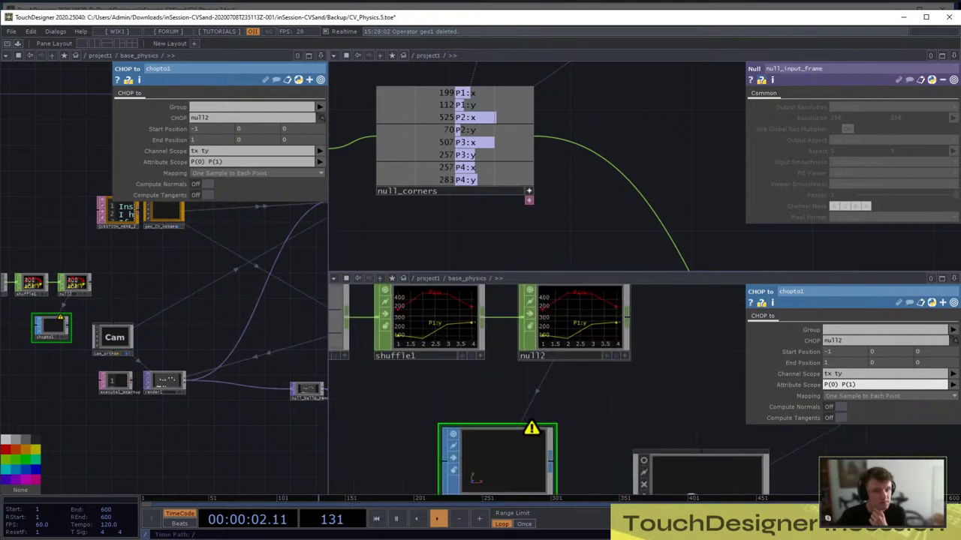
# Replace the channels in chopto1's Channel Scope with P1:x and P1:y
pyautogui.click(952, 373)
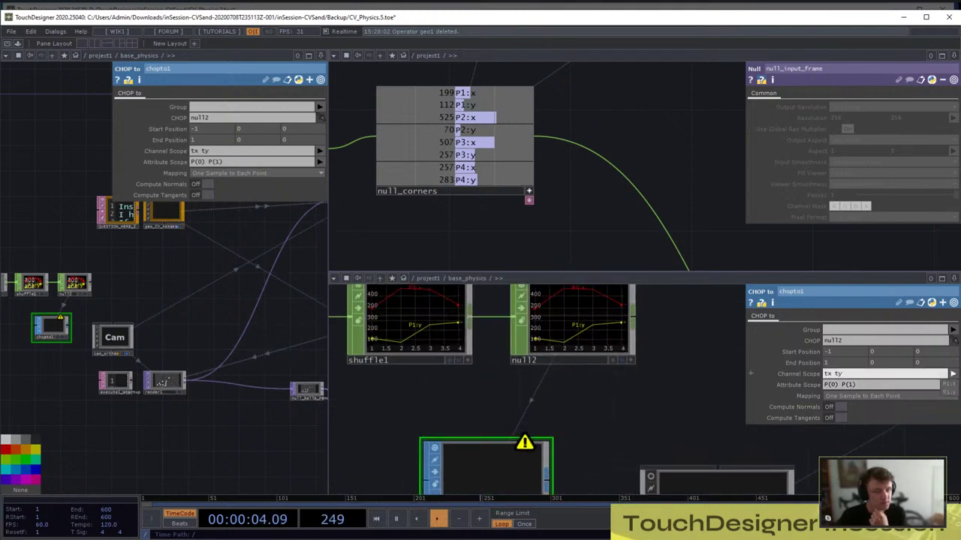
pyautogui.click(949, 384)
pyautogui.click(949, 394)
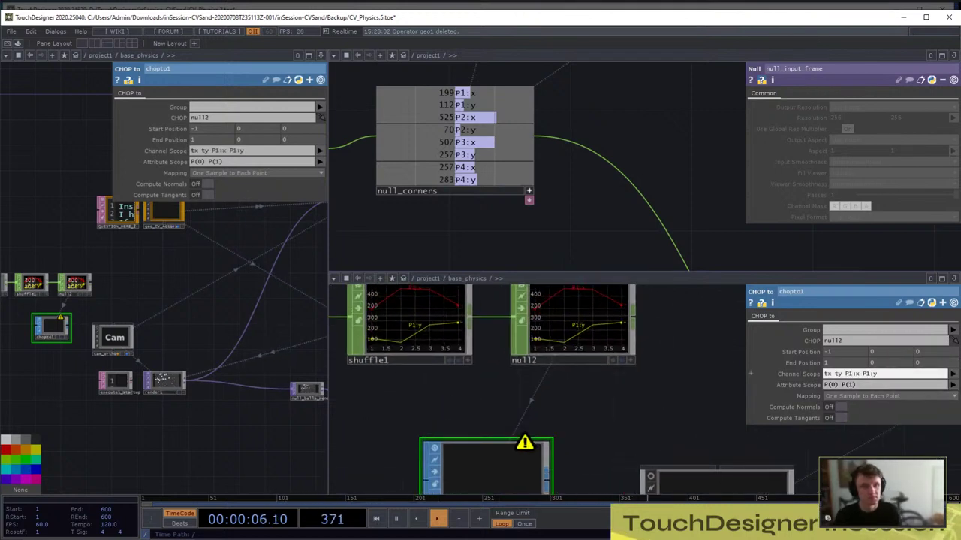
pyautogui.moveTo(845, 373); pyautogui.dragTo(831, 373)
pyautogui.press('BackSpace')
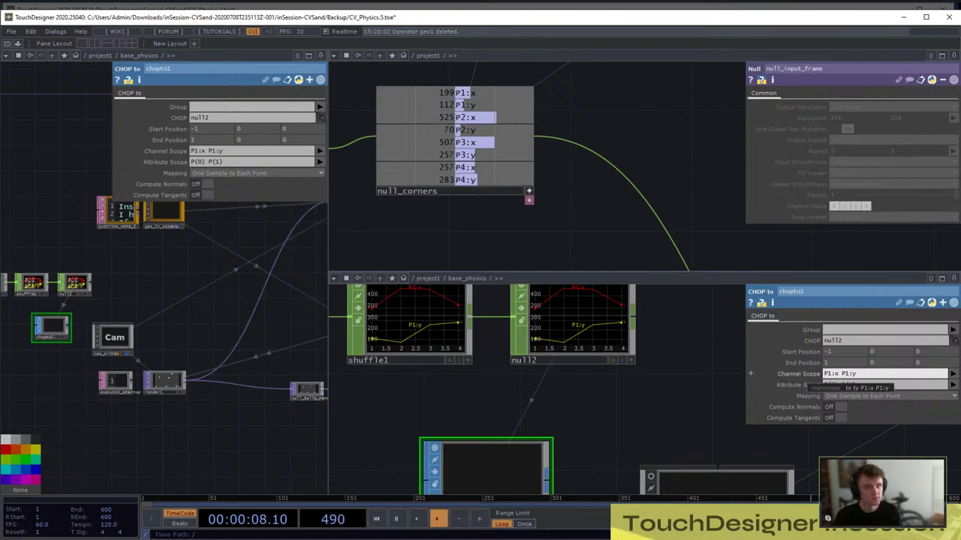
# Frame the corner outline in chopto1's viewer and move chopto1 closer beneath null2
pyautogui.scroll(-3, 562, 353)
pyautogui.scroll(5, 511, 459)
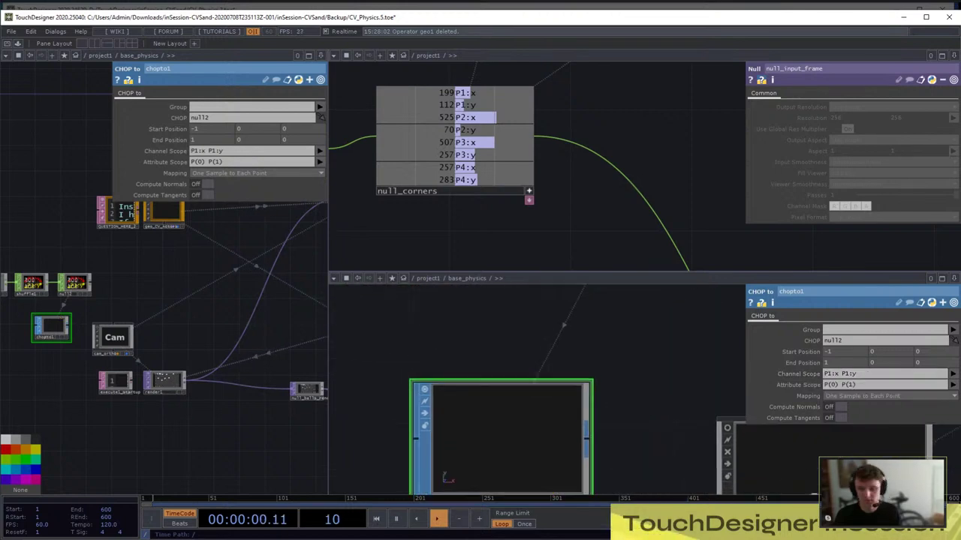
pyautogui.press('a')
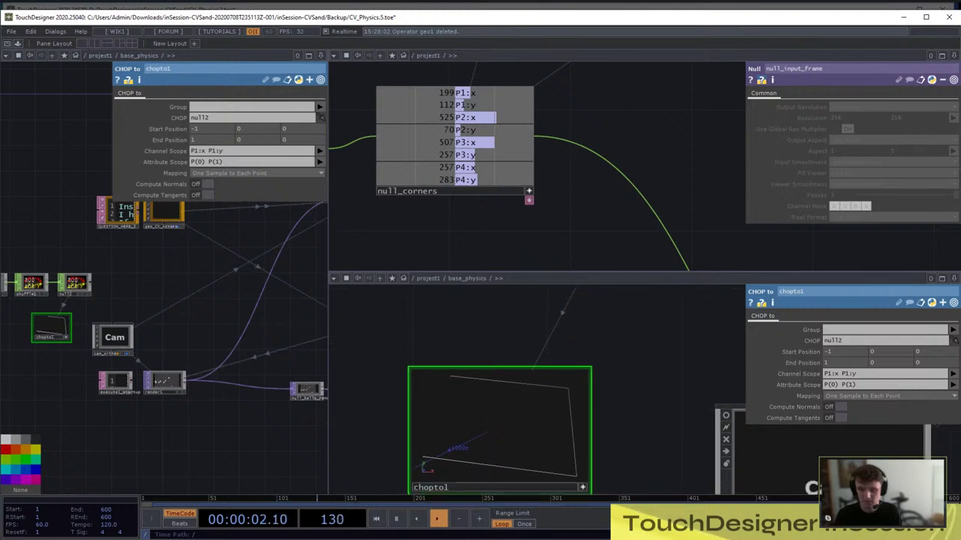
pyautogui.scroll(-2, 617, 329)
pyautogui.scroll(-3, 525, 353)
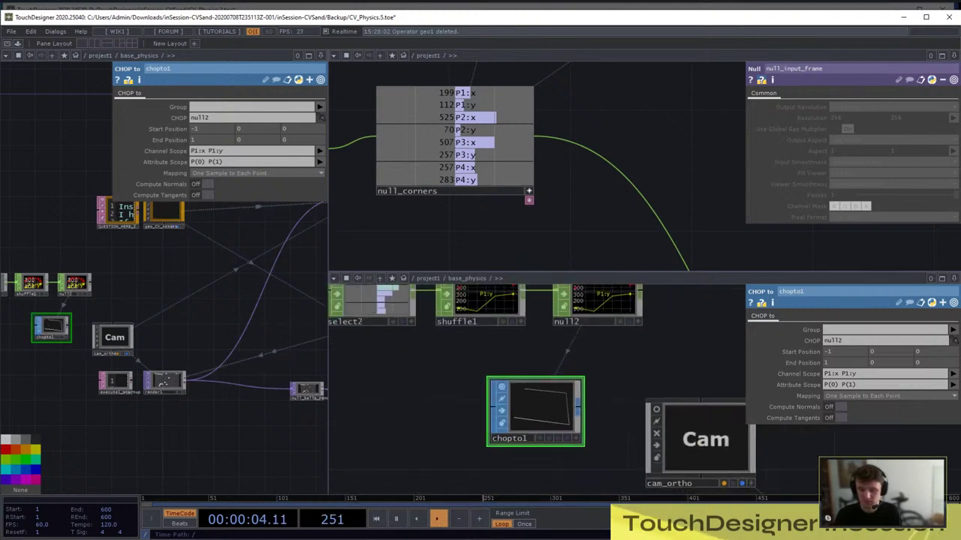
pyautogui.moveTo(615, 352); pyautogui.dragTo(573, 346)
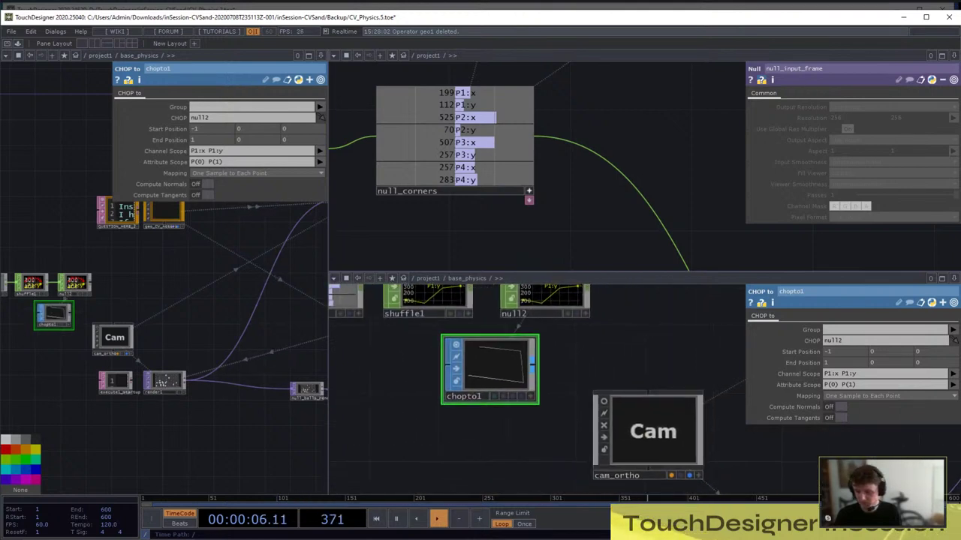
# Select cam_ortho and close the upper project1 pane to enlarge the base_physics network
pyautogui.click(646, 431)
pyautogui.scroll(-2, 840, 390)
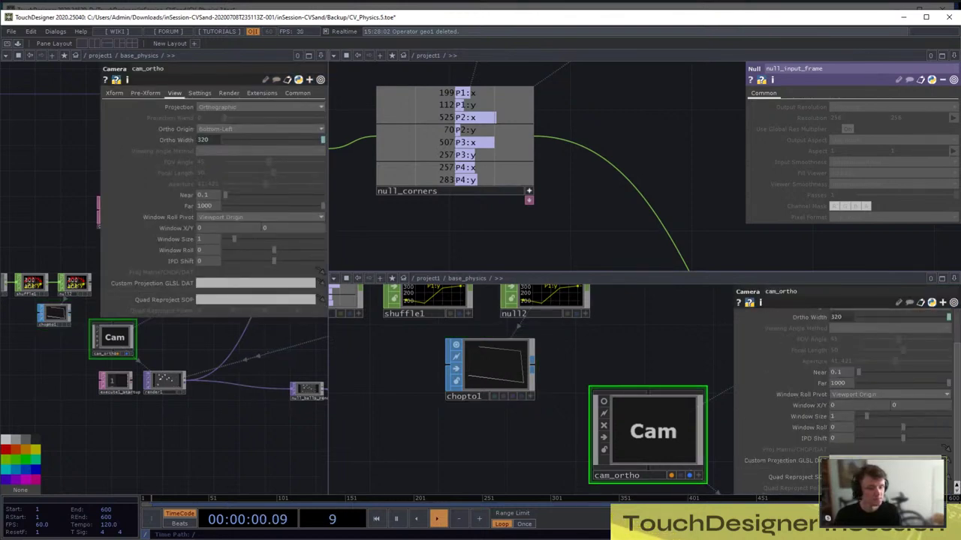
pyautogui.click(954, 56)
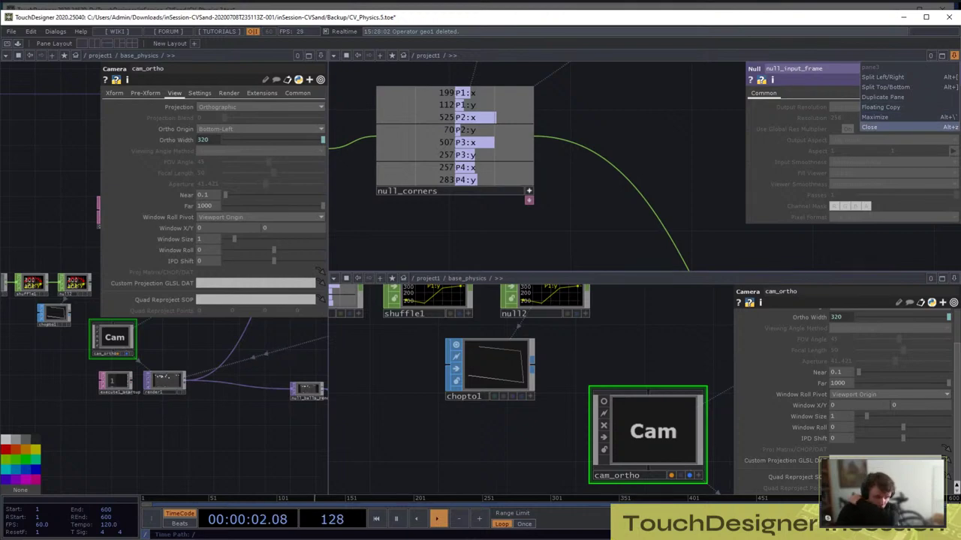
pyautogui.click(908, 127)
pyautogui.moveTo(474, 420); pyautogui.dragTo(460, 323)
pyautogui.scroll(3, 460, 283)
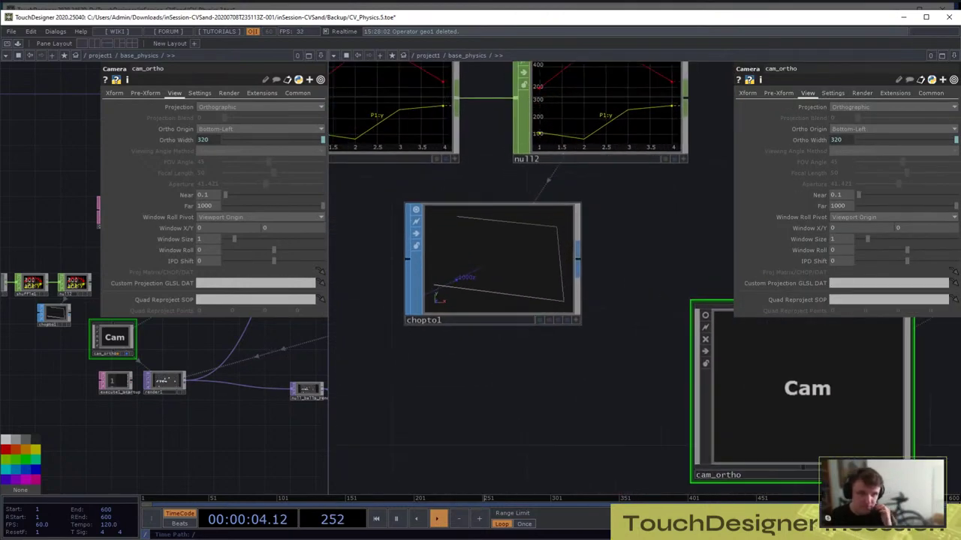
# Show point numbers in chopto1's viewer through its Display Options
pyautogui.click(492, 262)
pyautogui.click(575, 320)
pyautogui.rightClick(470, 233)
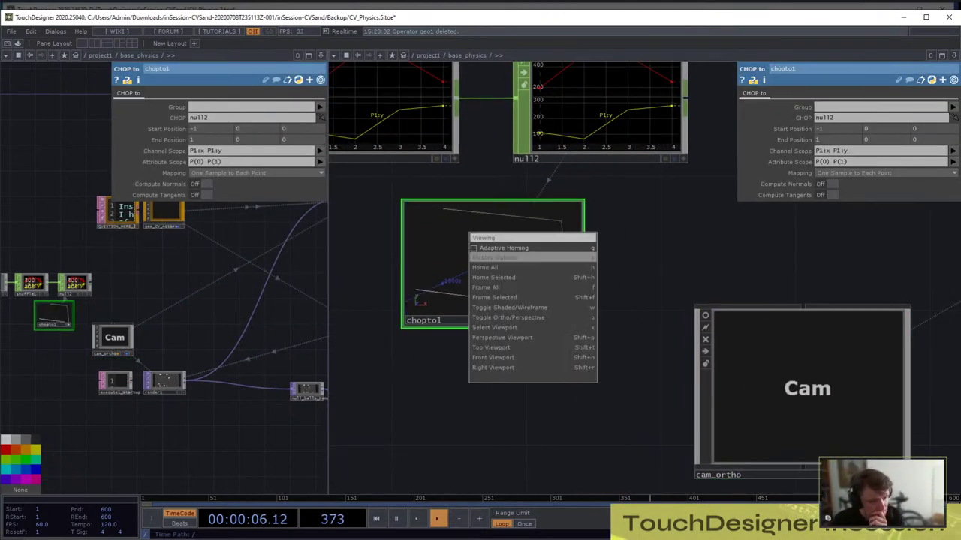
pyautogui.click(496, 256)
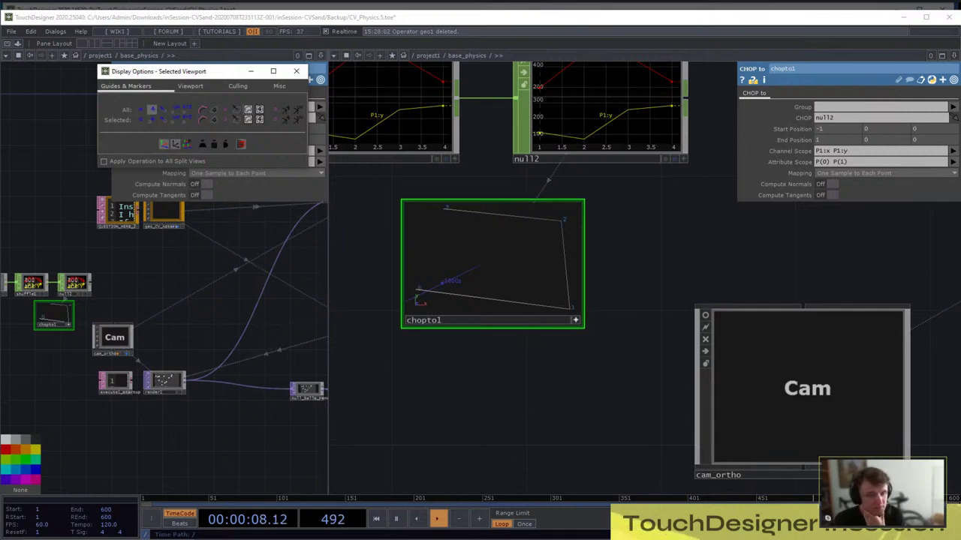
pyautogui.click(295, 72)
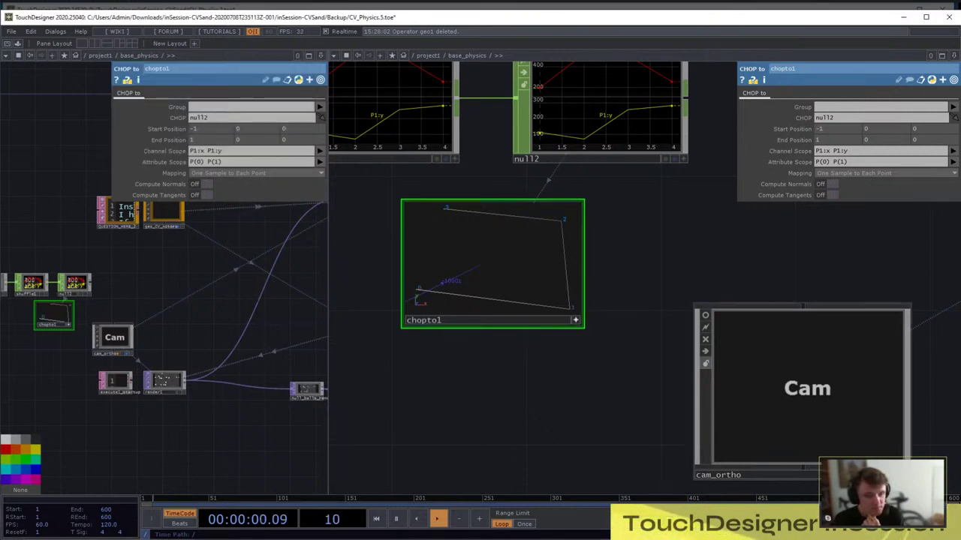
# Assign chopto1 as cam_ortho's Quad Reproject SOP and set the Quad Reproject Points to 0, 1, 2 and 3
pyautogui.click(750, 383)
pyautogui.moveTo(570, 391); pyautogui.dragTo(504, 422)
pyautogui.moveTo(426, 361); pyautogui.dragTo(844, 299)
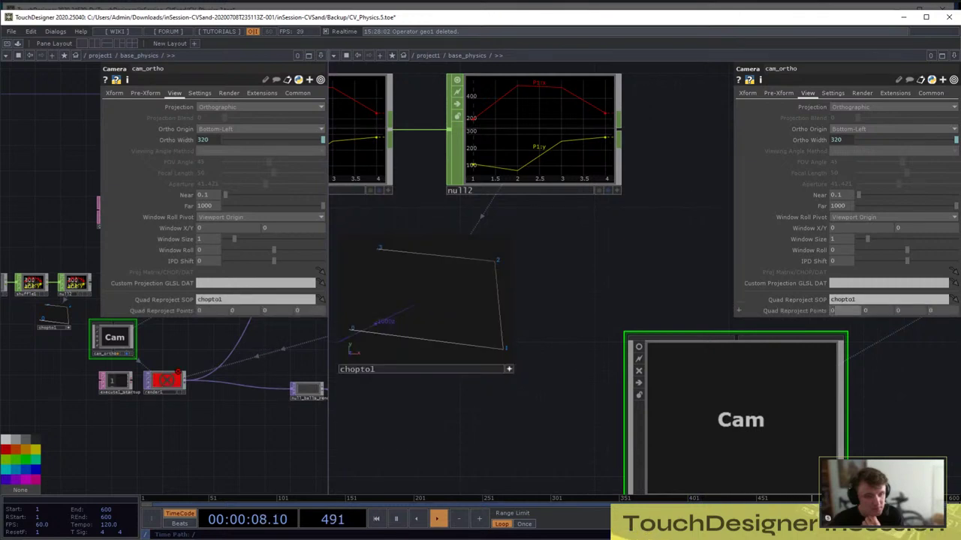
pyautogui.click(878, 310)
pyautogui.write('1')
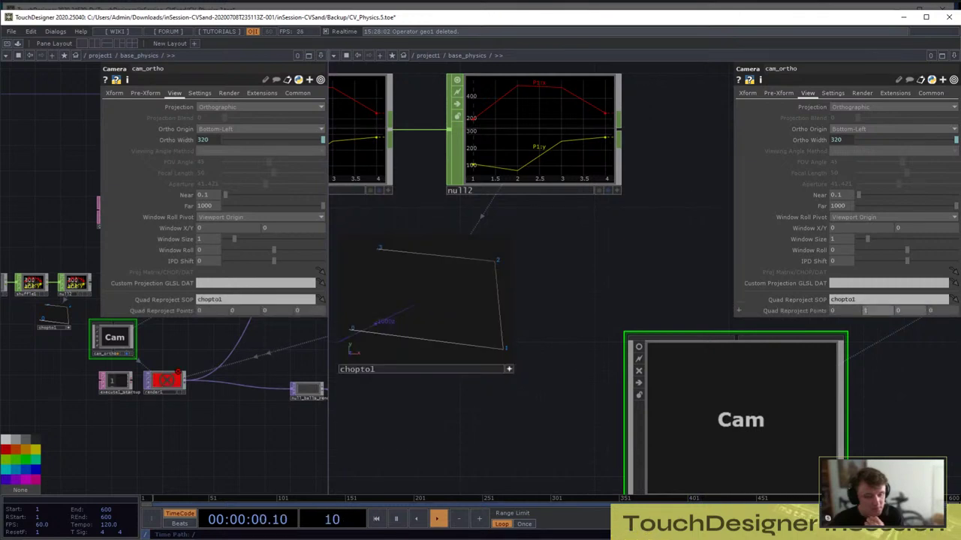
pyautogui.click(912, 310)
pyautogui.write('2')
pyautogui.press('Tab')
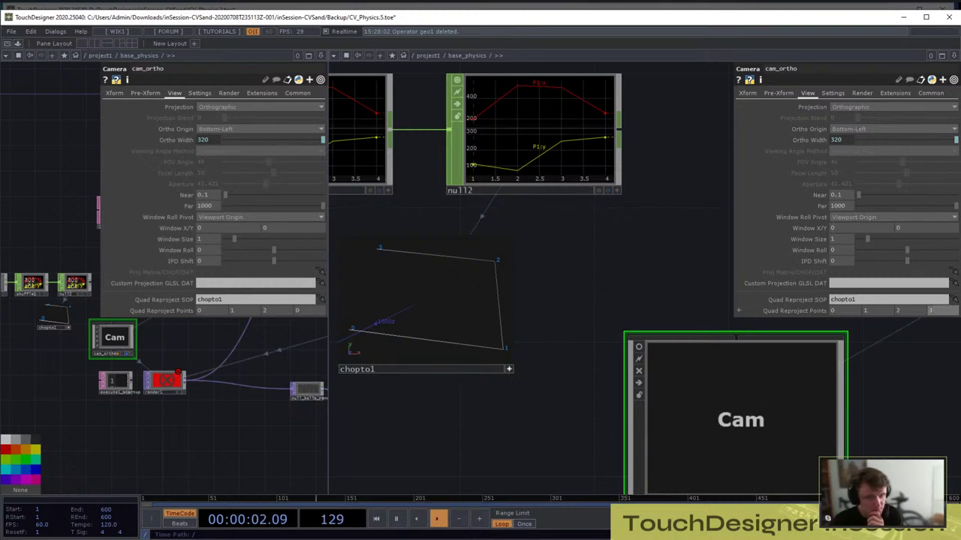
pyautogui.press('Return')
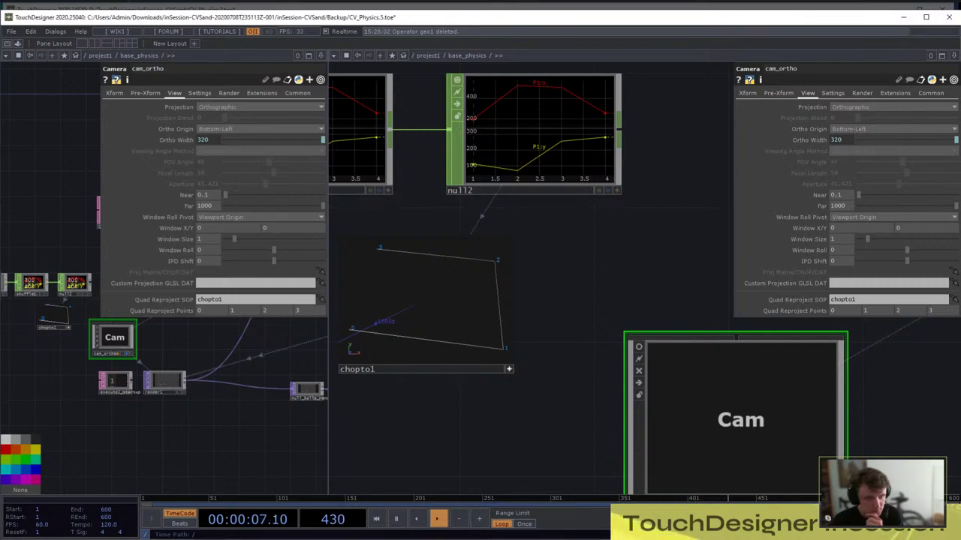
# Save the project and examine the balls in render1's output
pyautogui.hotkey('ctrl', 's')
pyautogui.scroll(-10, 488, 162)
pyautogui.scroll(9, 525, 180)
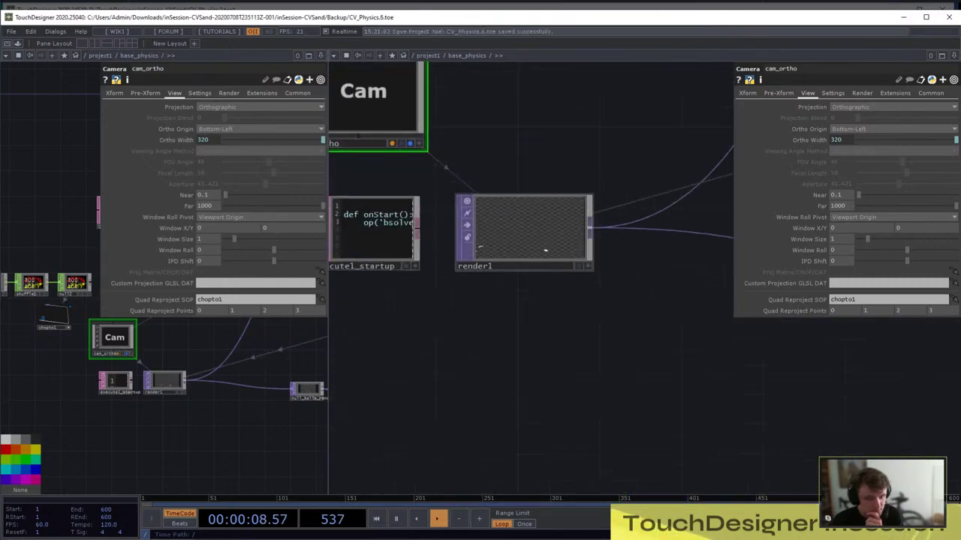
pyautogui.scroll(8, 527, 182)
pyautogui.scroll(-8, 613, 304)
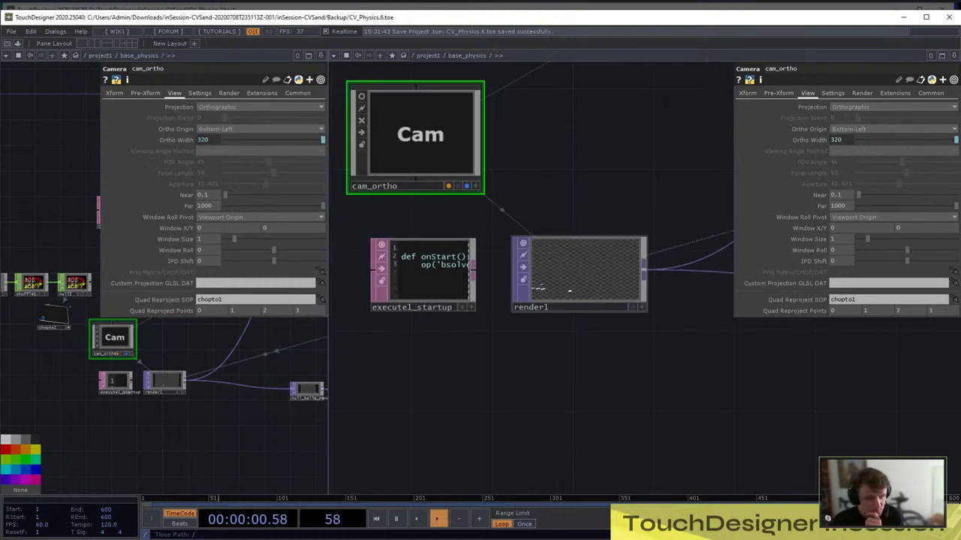
pyautogui.scroll(5, 535, 286)
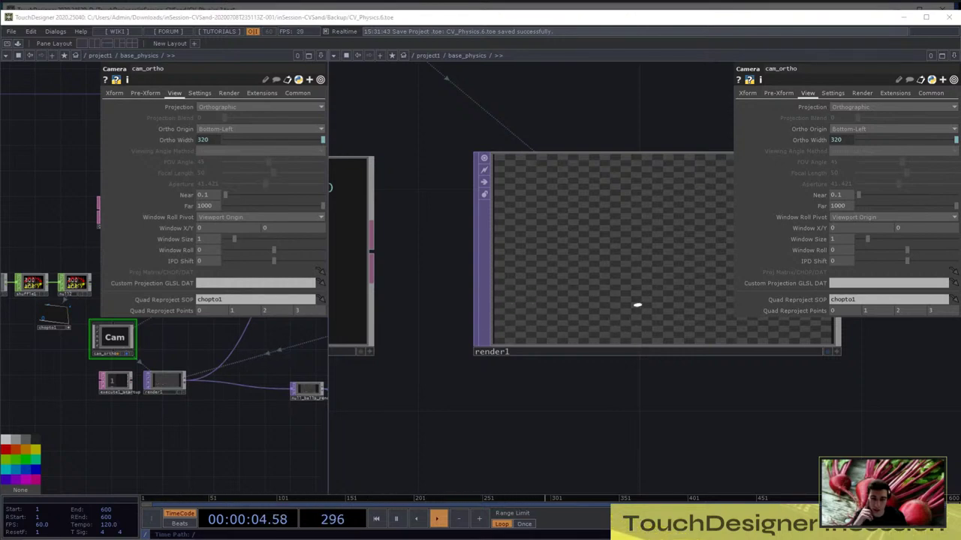
pyautogui.scroll(-8, 574, 266)
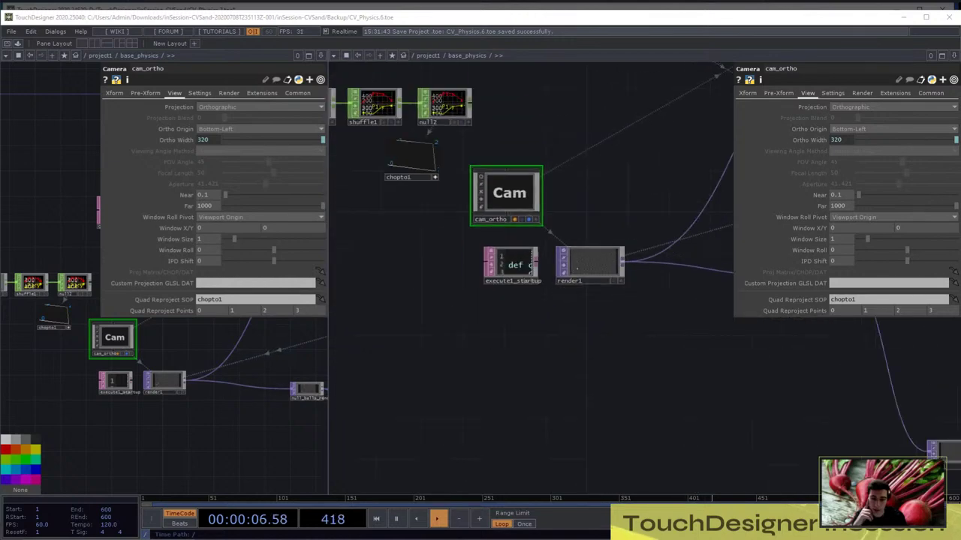
# Add a Transform SOP connected to chopto1's output
pyautogui.moveTo(450, 247); pyautogui.dragTo(485, 274)
pyautogui.scroll(4, 385, 111)
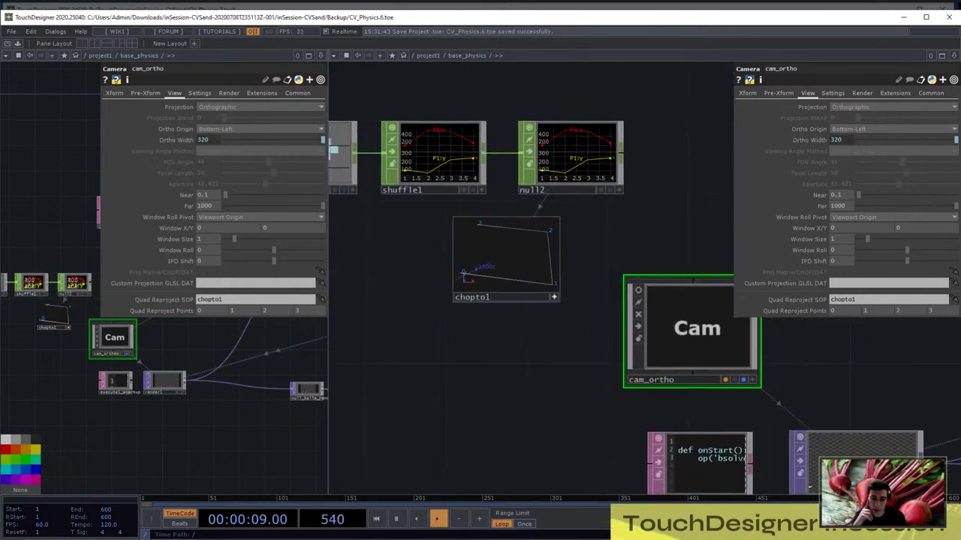
pyautogui.scroll(2, 480, 267)
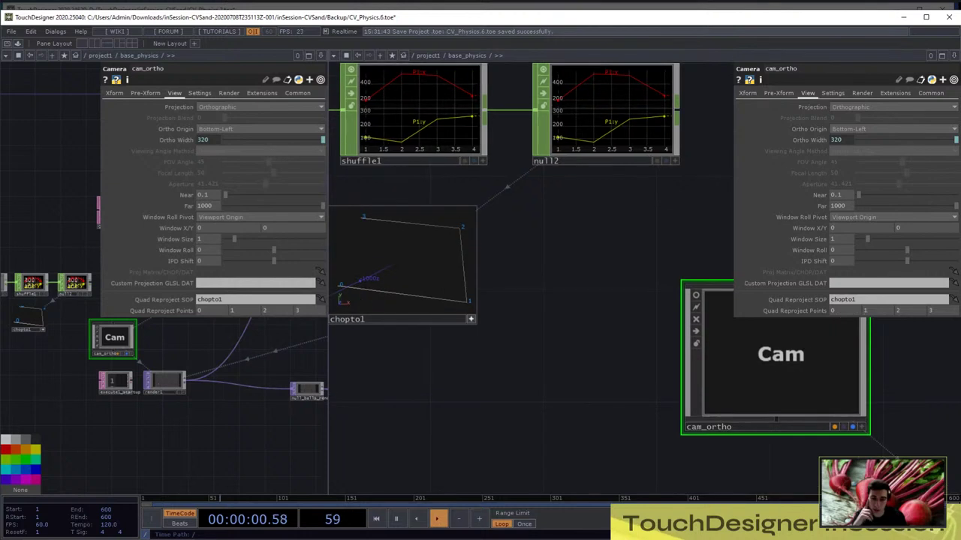
pyautogui.click(470, 319)
pyautogui.press('Tab')
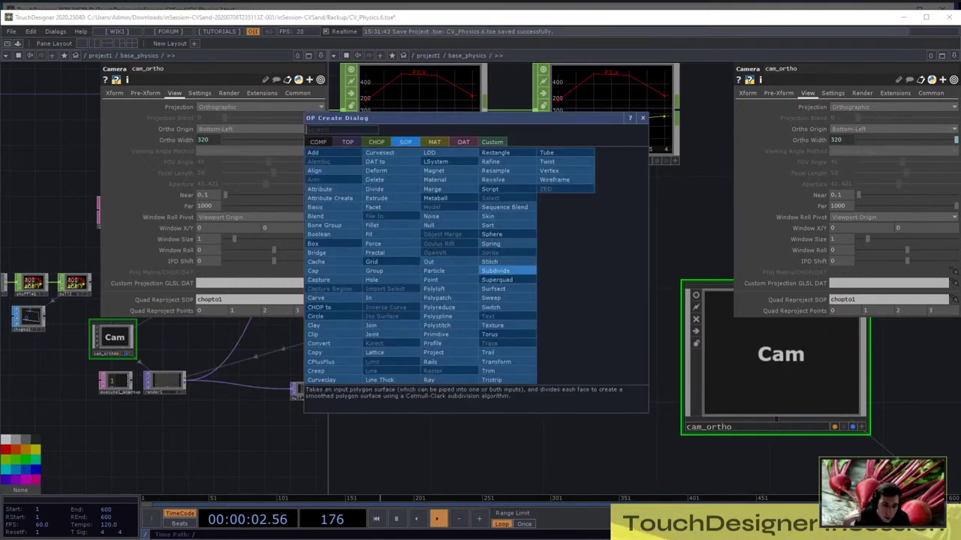
pyautogui.write('tr')
pyautogui.click(496, 361)
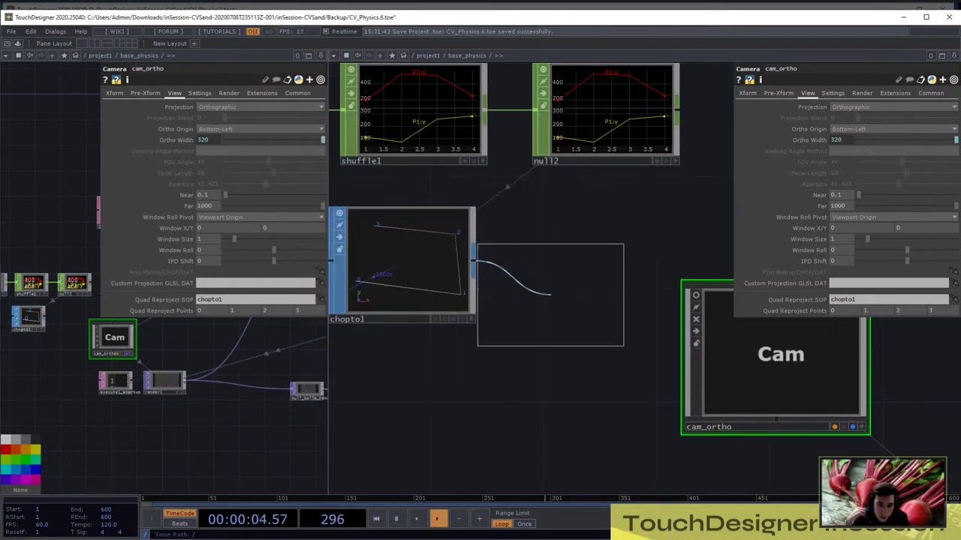
pyautogui.click(563, 265)
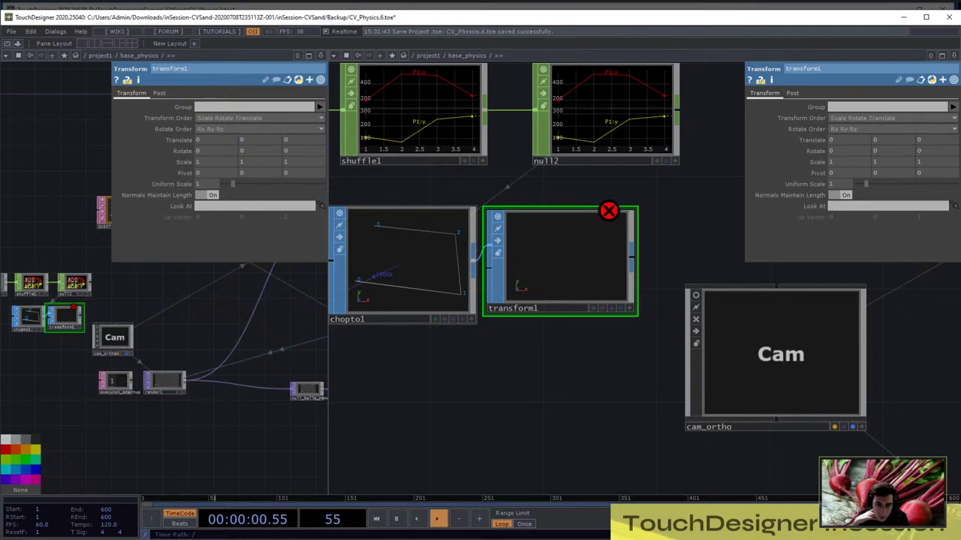
# Bring up the parent project1 network in the second pane and set transform1's Uniform Scale to 0.5
pyautogui.scroll(-10, 194, 359)
pyautogui.moveTo(193, 354); pyautogui.dragTo(94, 356)
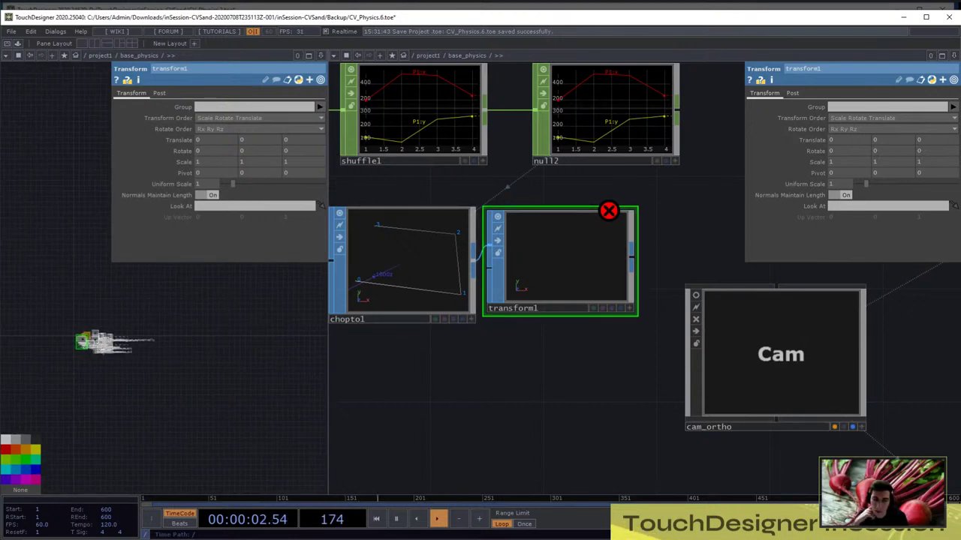
pyautogui.press('u')
pyautogui.scroll(-3, 150, 337)
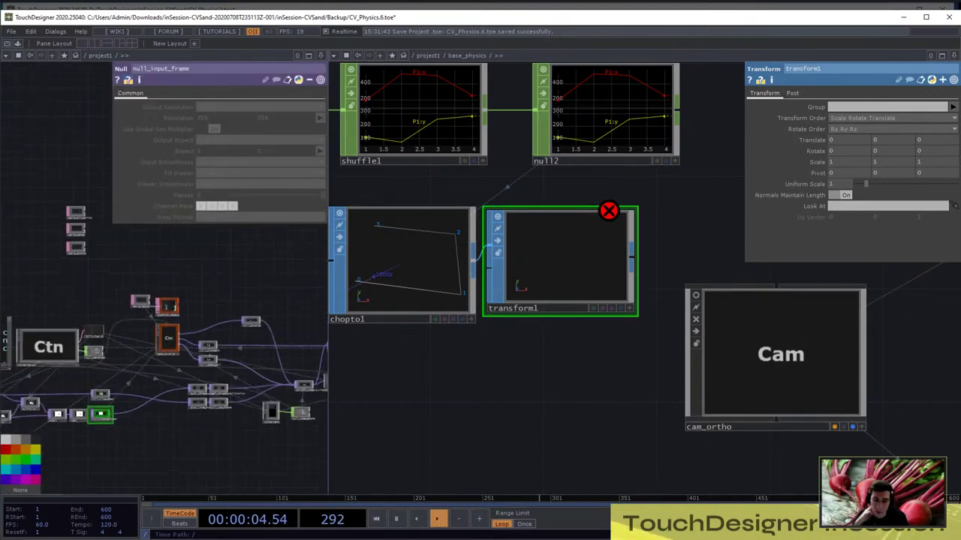
pyautogui.scroll(5, 75, 412)
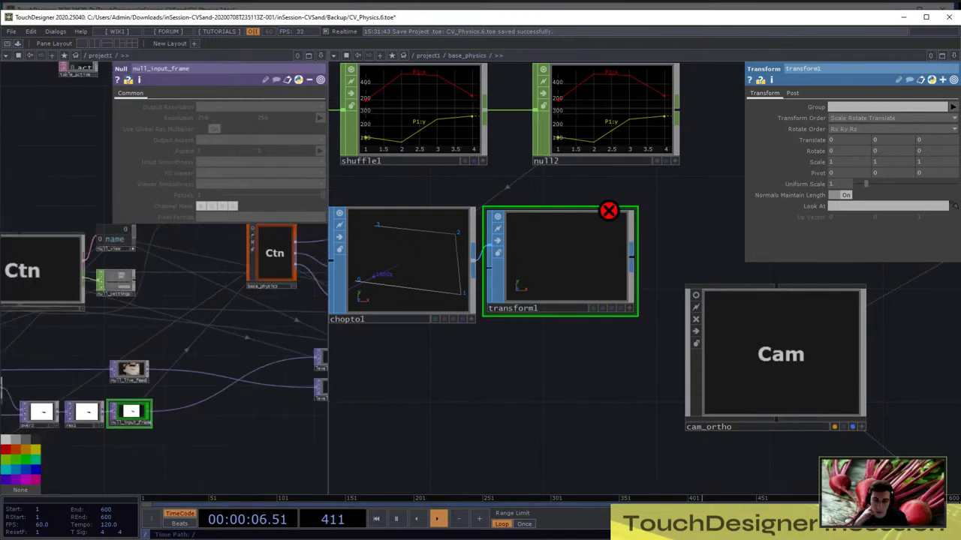
pyautogui.scroll(3, 78, 409)
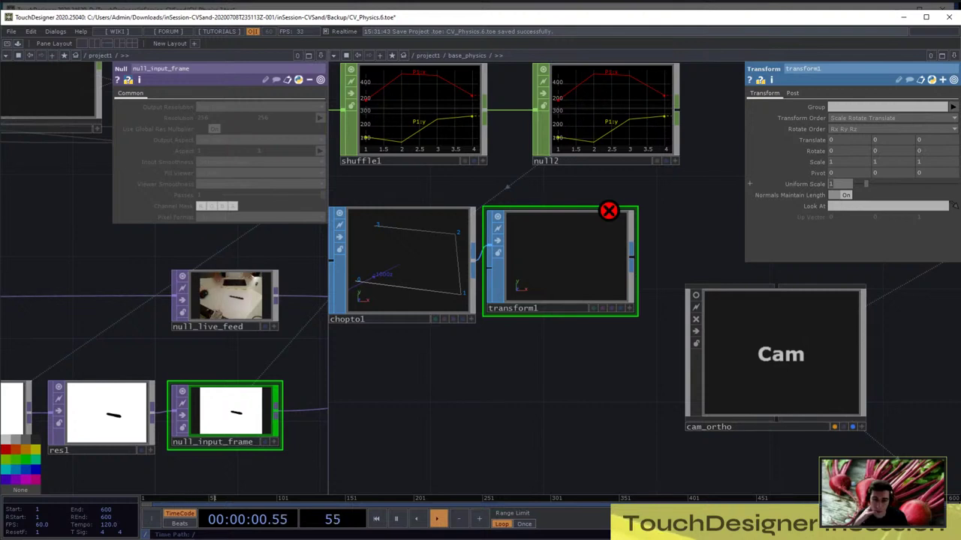
pyautogui.write('0.5')
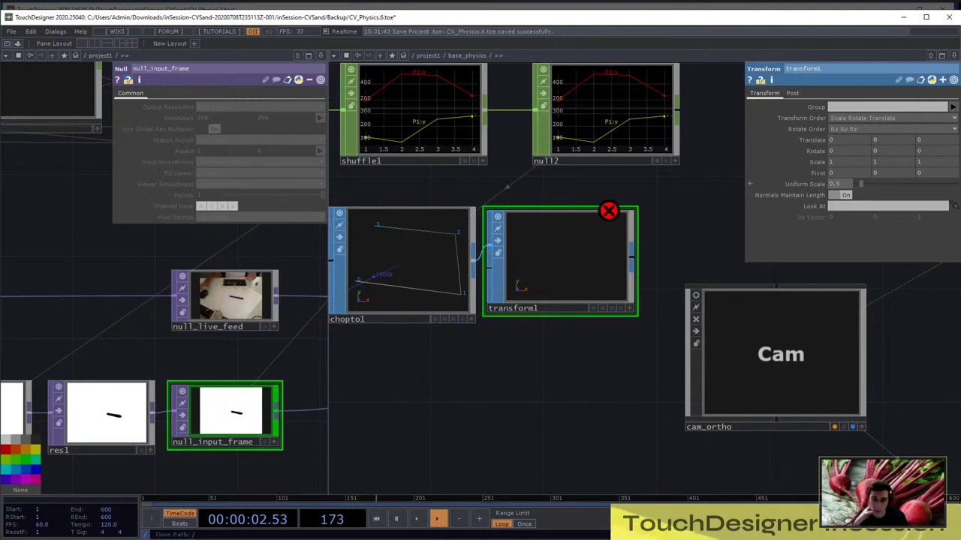
pyautogui.press('Return')
pyautogui.moveTo(559, 259); pyautogui.dragTo(570, 270)
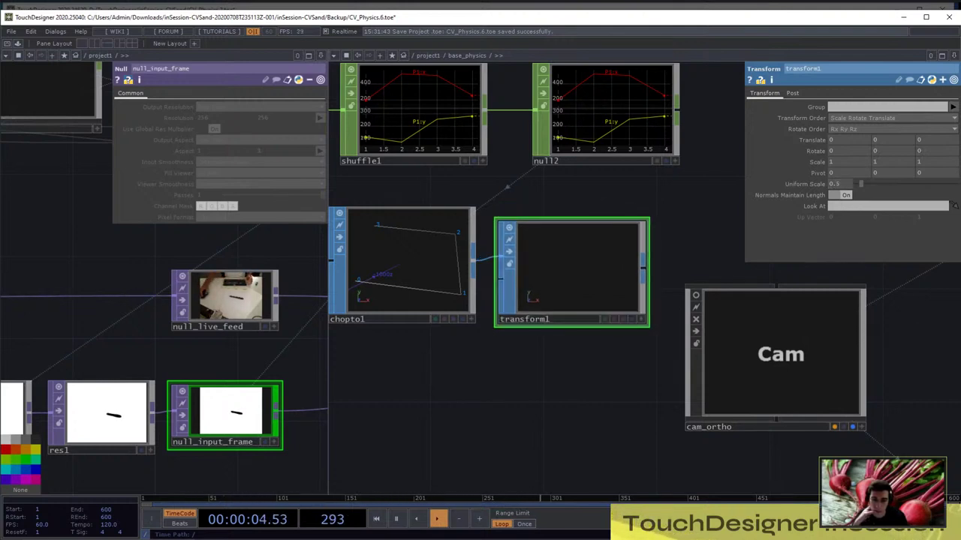
# Add a Null SOP to transform1's output and place it above cam_ortho
pyautogui.moveTo(570, 368); pyautogui.dragTo(512, 347)
pyautogui.press('Tab')
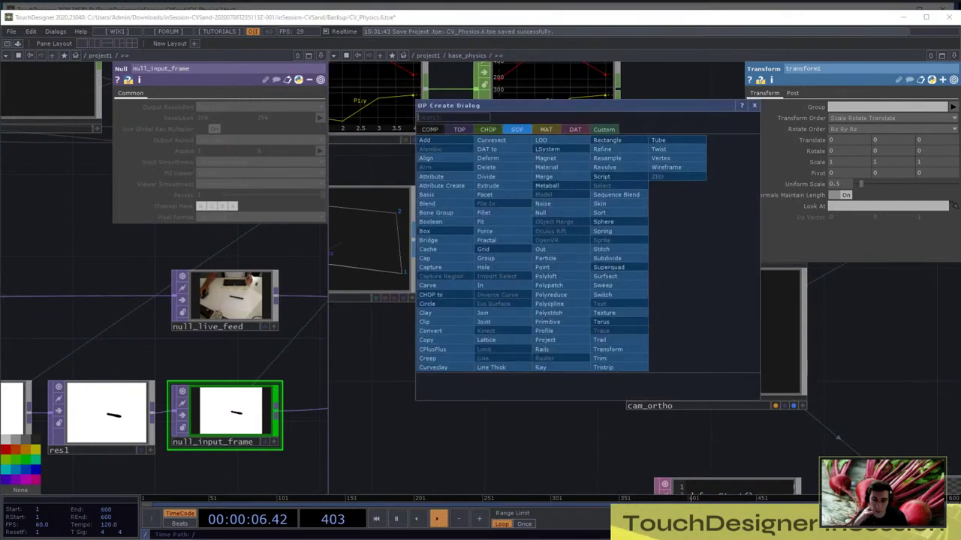
pyautogui.write('n')
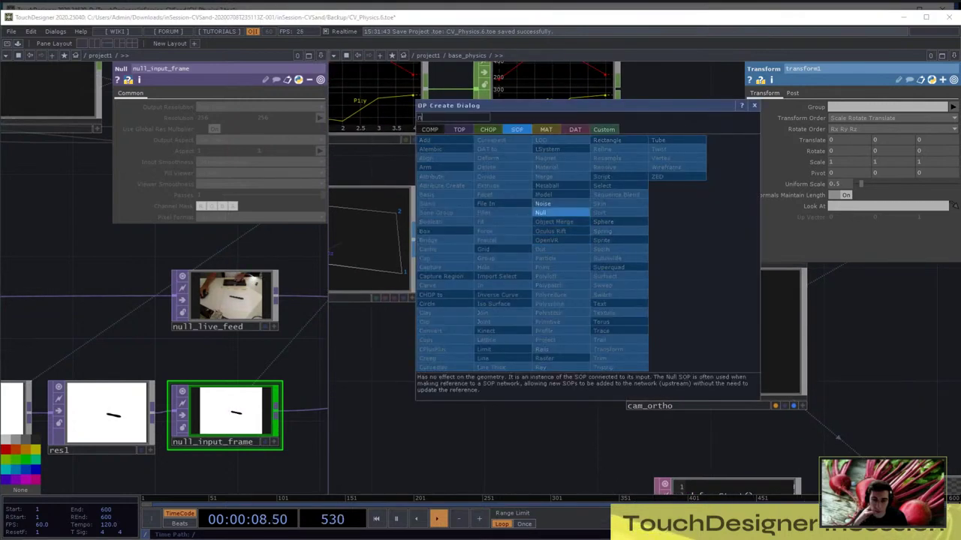
pyautogui.click(553, 213)
pyautogui.click(683, 184)
# Assign null3 as cam_ortho's Quad Reproject SOP and inspect render1's output
pyautogui.click(717, 333)
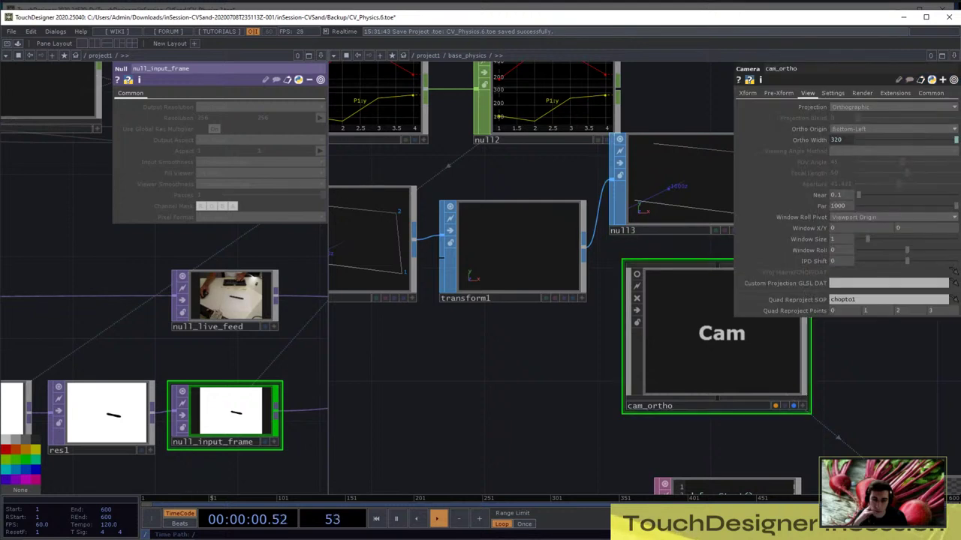
pyautogui.moveTo(600, 353); pyautogui.dragTo(447, 323)
pyautogui.moveTo(481, 148); pyautogui.dragTo(796, 298)
pyautogui.moveTo(691, 345); pyautogui.dragTo(570, 166)
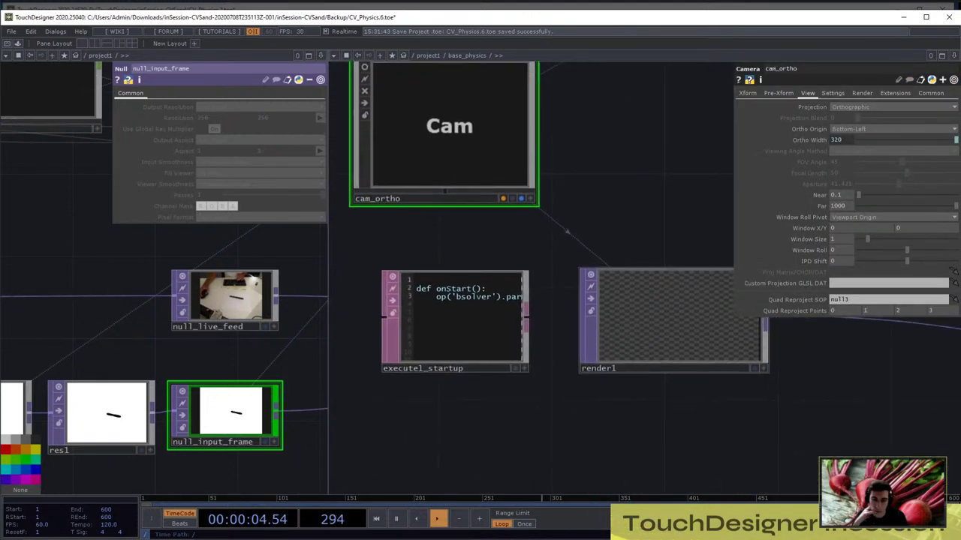
pyautogui.scroll(3, 672, 351)
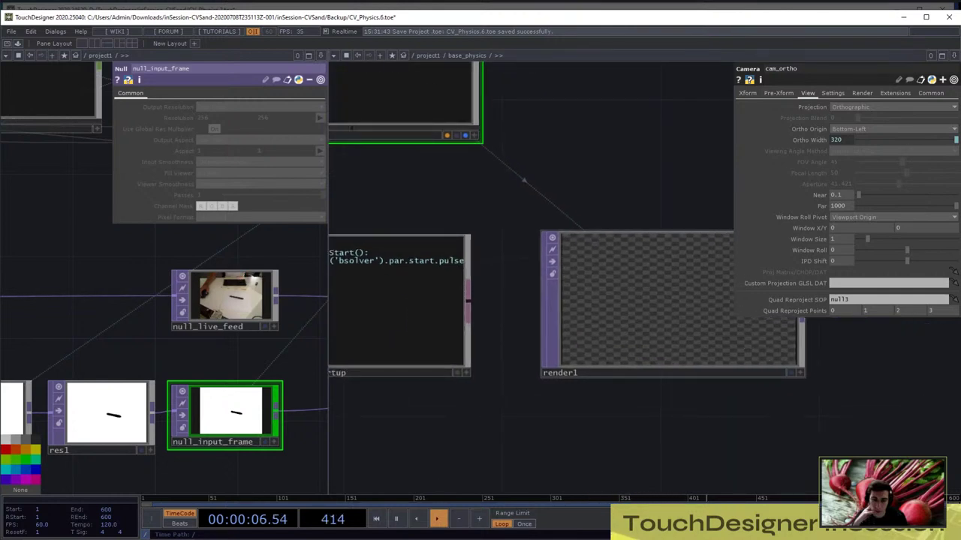
pyautogui.scroll(-5, 650, 300)
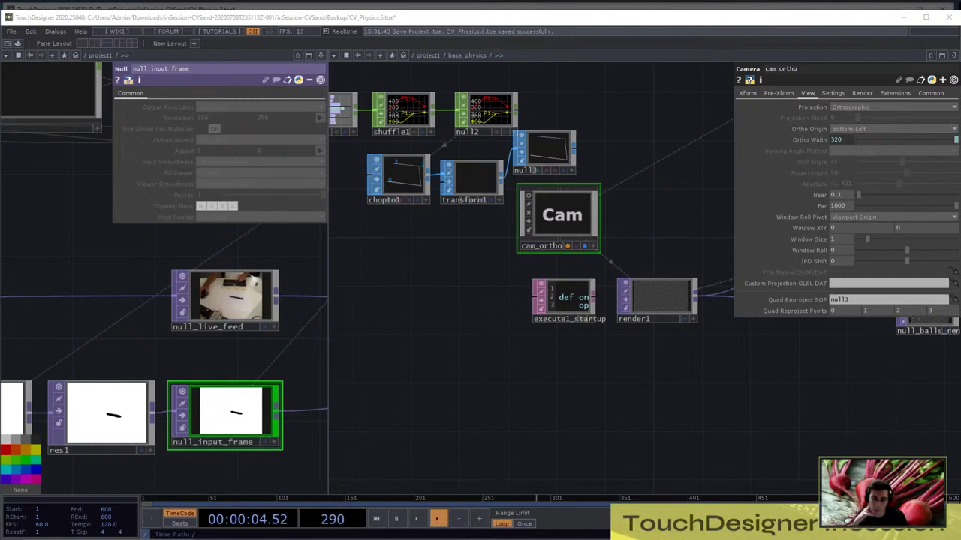
# Move chopto1 farther away from transform1 in the base_physics network
pyautogui.moveTo(420, 248); pyautogui.dragTo(437, 248)
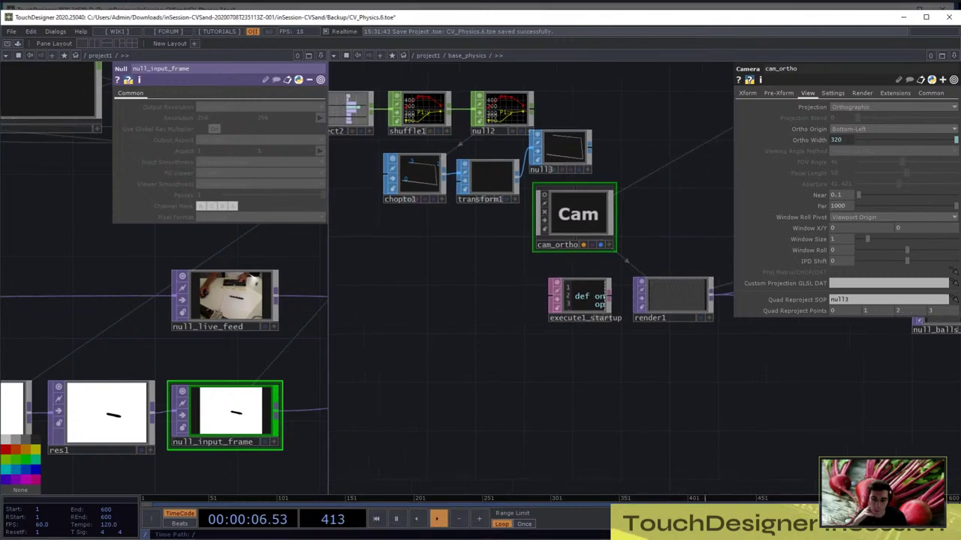
pyautogui.moveTo(415, 174); pyautogui.dragTo(391, 183)
pyautogui.moveTo(420, 255); pyautogui.dragTo(458, 295)
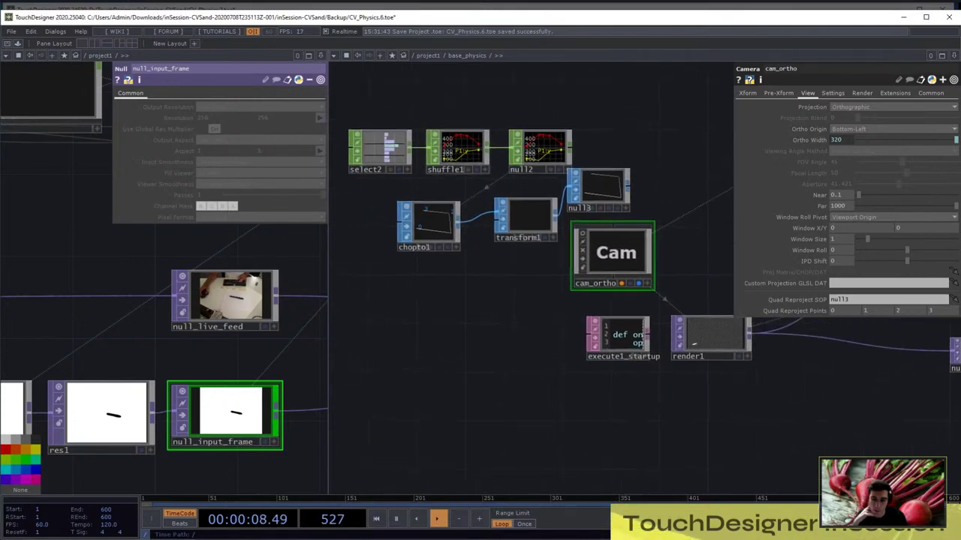
pyautogui.scroll(5, 472, 138)
pyautogui.scroll(-2, 540, 167)
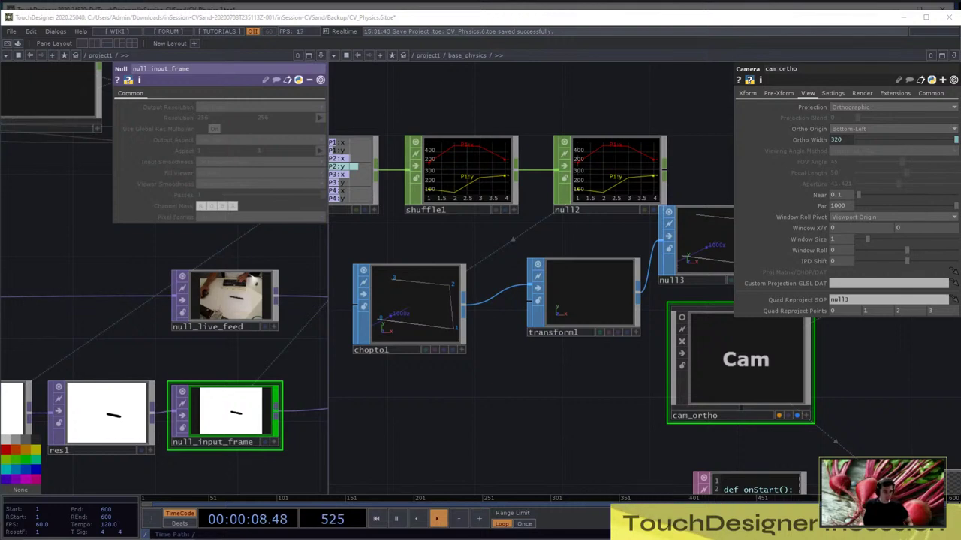
# Examine render1's output and the downstream feedback chain, and check cam_ortho's Quad Reproject SOP entry
pyautogui.moveTo(570, 390); pyautogui.dragTo(450, 372)
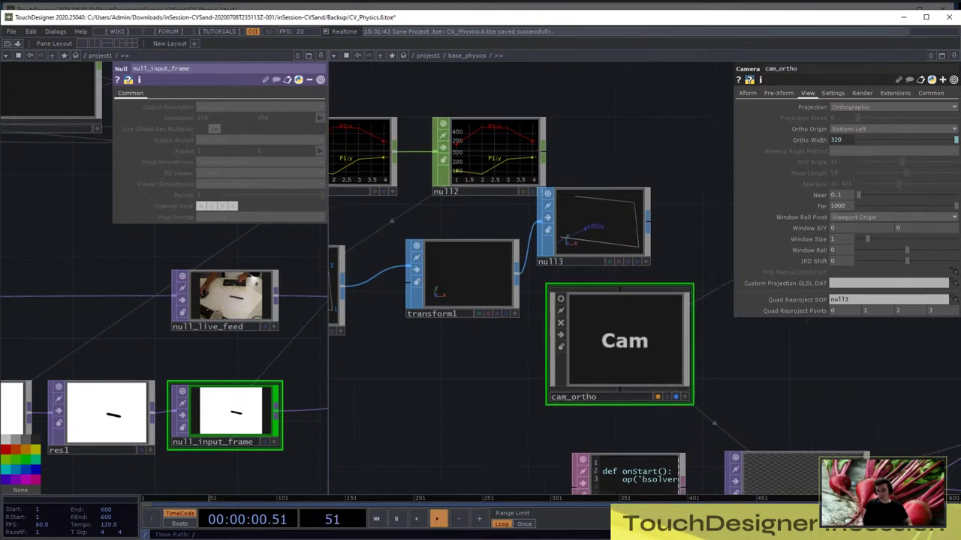
pyautogui.moveTo(743, 428); pyautogui.dragTo(578, 288)
pyautogui.scroll(5, 619, 361)
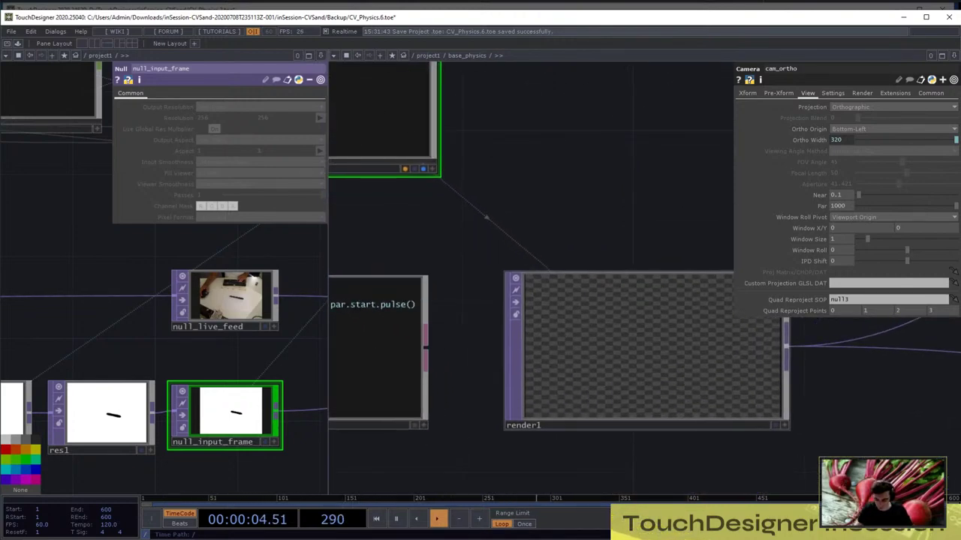
pyautogui.scroll(-10, 657, 354)
pyautogui.moveTo(776, 375); pyautogui.dragTo(605, 362)
pyautogui.scroll(6, 605, 362)
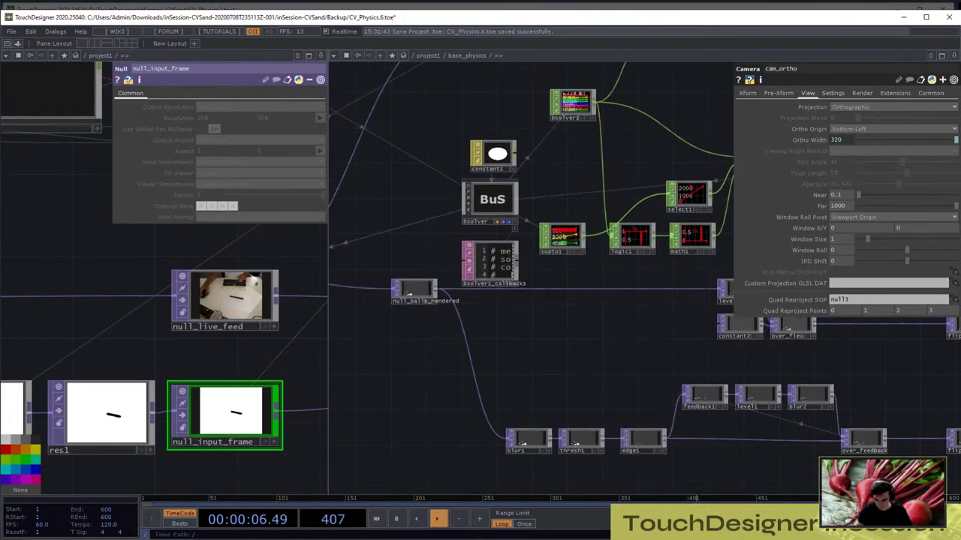
pyautogui.moveTo(708, 417); pyautogui.dragTo(676, 411)
pyautogui.scroll(8, 675, 403)
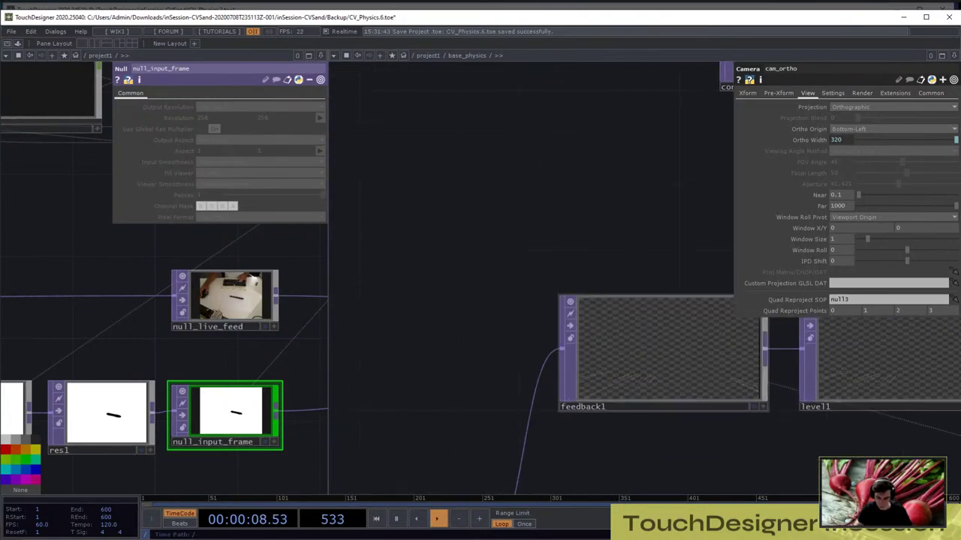
pyautogui.scroll(-12, 681, 382)
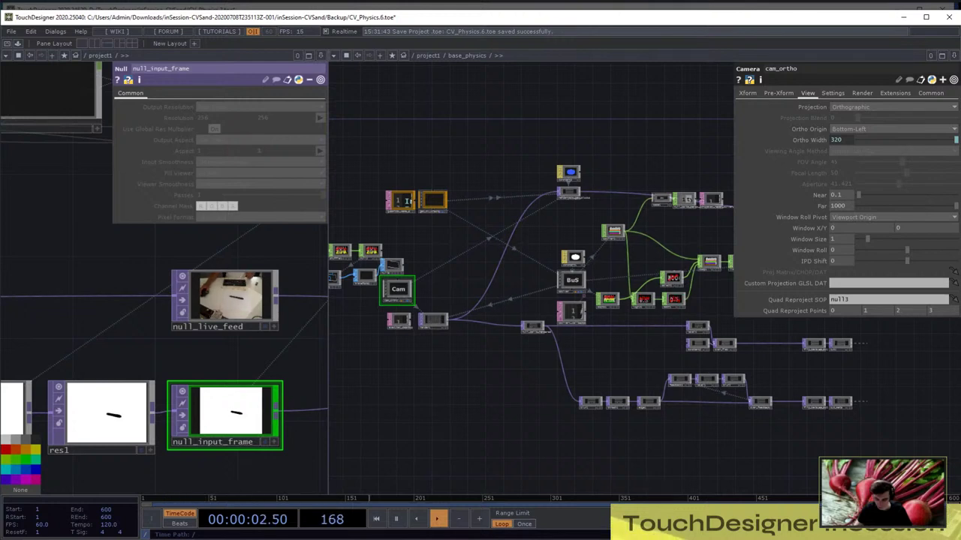
pyautogui.scroll(5, 429, 335)
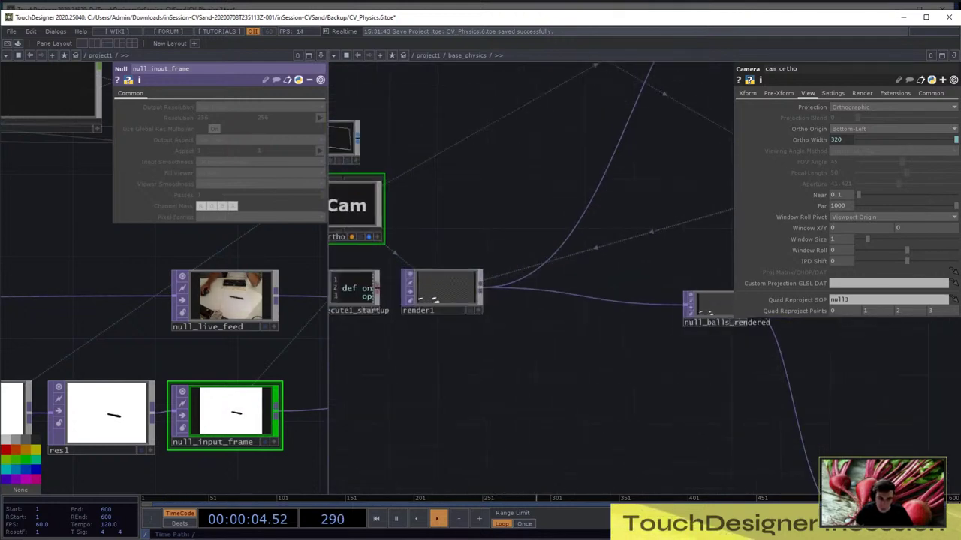
pyautogui.moveTo(429, 335); pyautogui.dragTo(589, 331)
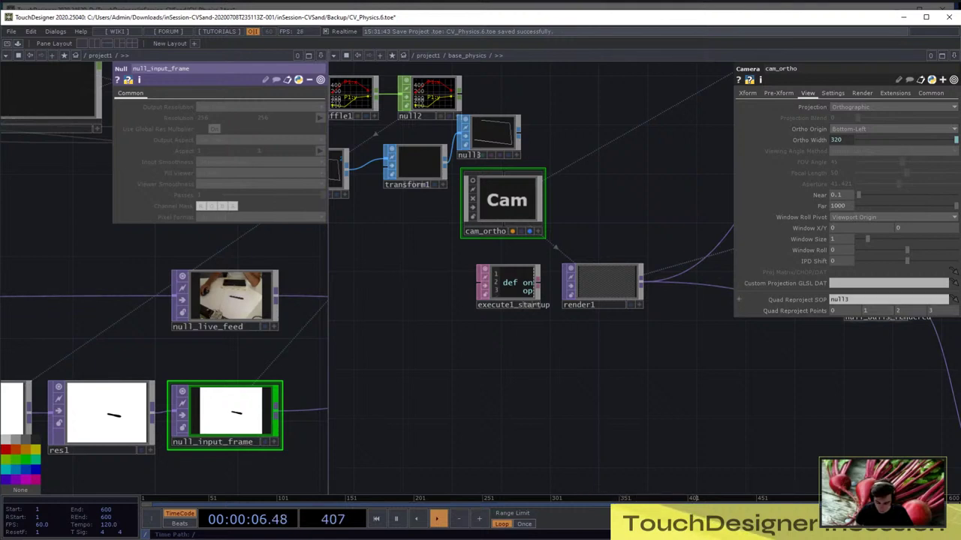
pyautogui.click(863, 300)
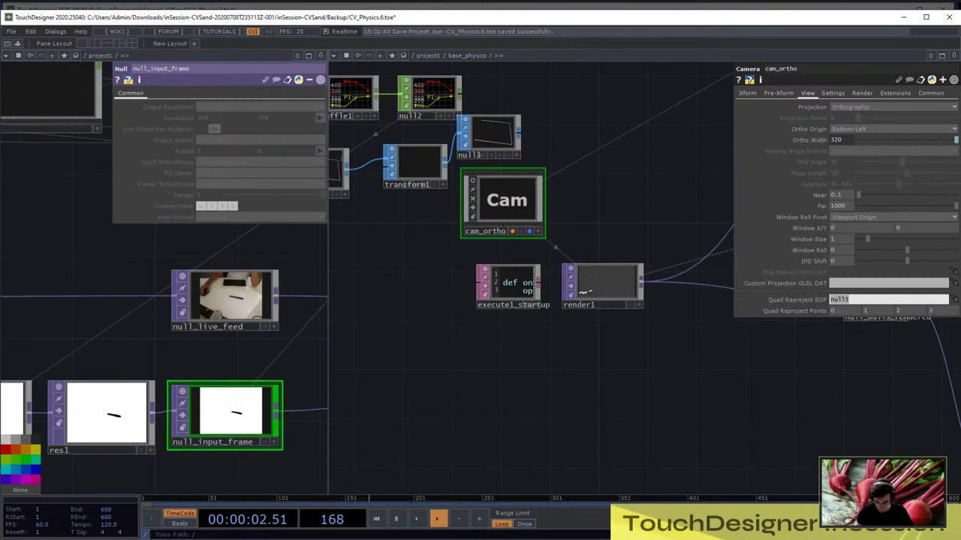
pyautogui.press('Return')
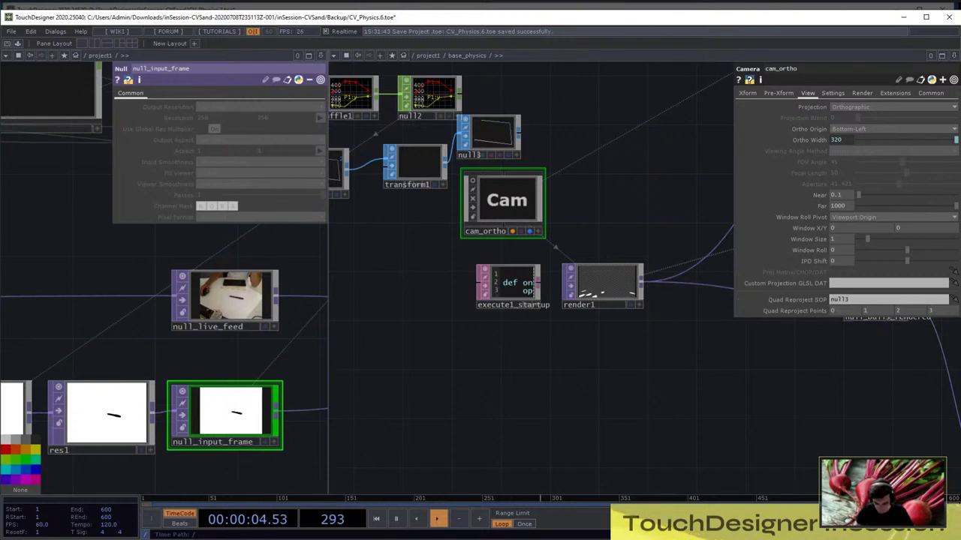
# Enter base_physics in the project1 pane and switch that pane to a Geometry Viewer to inspect the balls in 3D
pyautogui.click(118, 56)
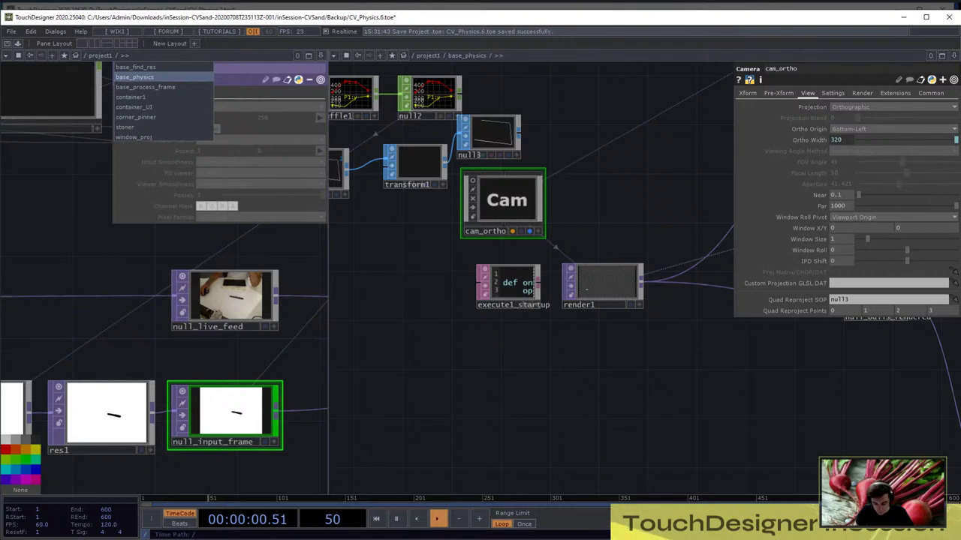
pyautogui.press('Down')
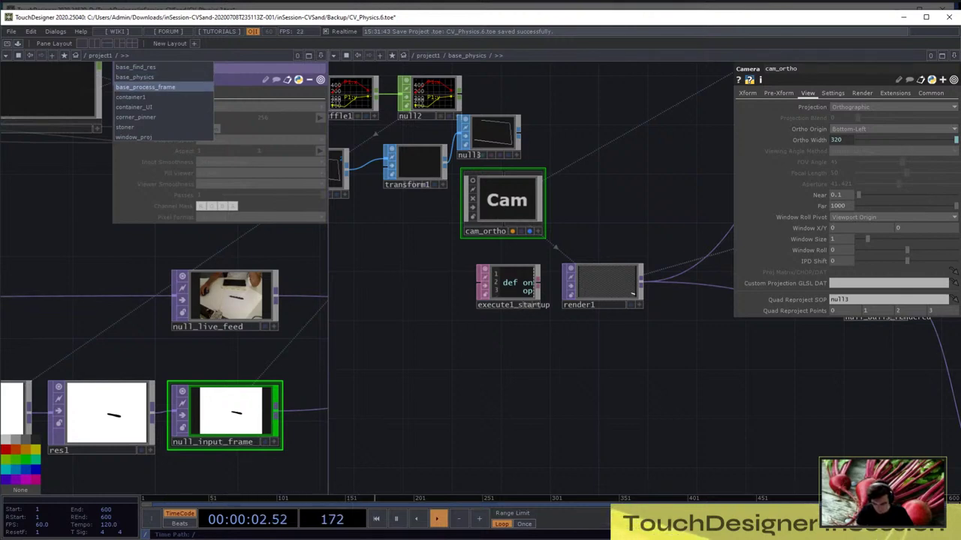
pyautogui.press('Up')
pyautogui.press('Return')
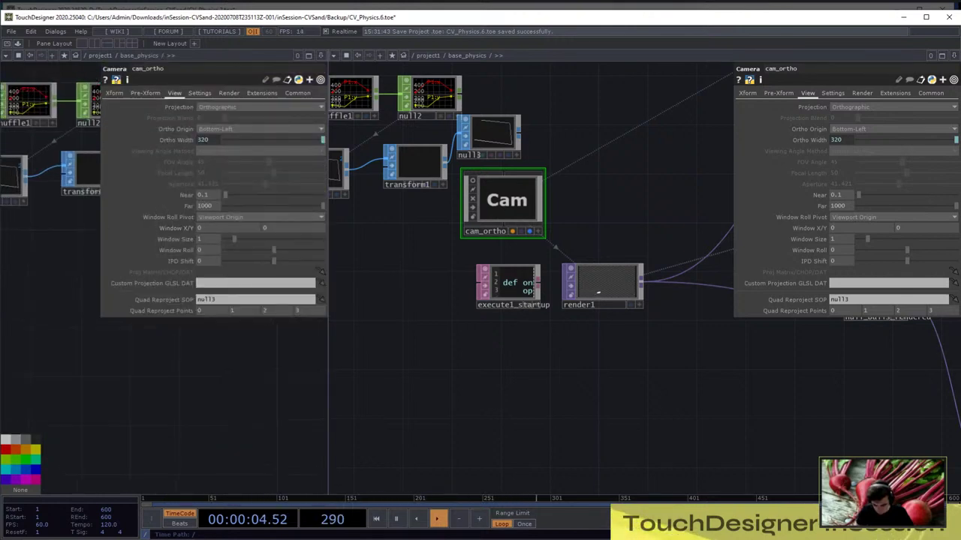
pyautogui.scroll(-3, 136, 403)
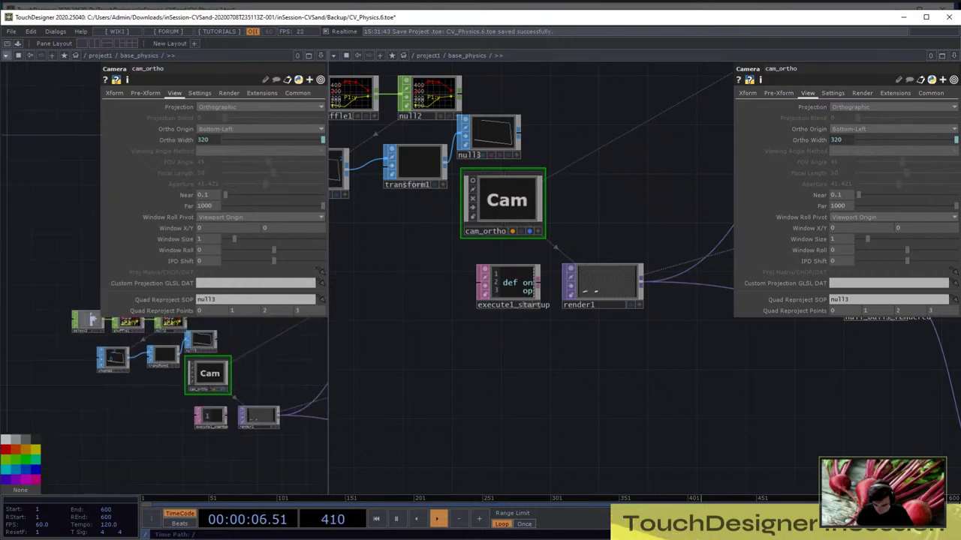
pyautogui.click(6, 56)
pyautogui.click(41, 86)
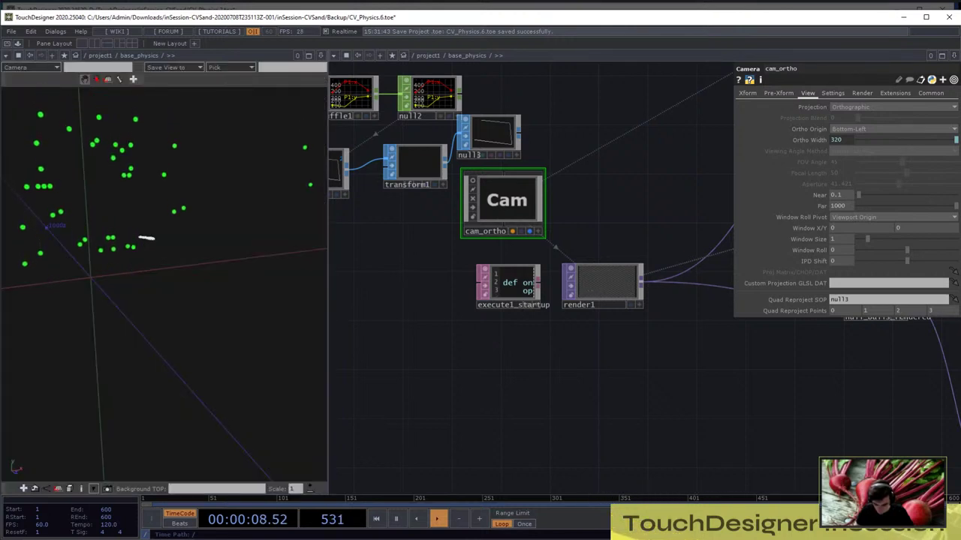
pyautogui.moveTo(164, 283); pyautogui.dragTo(107, 284)
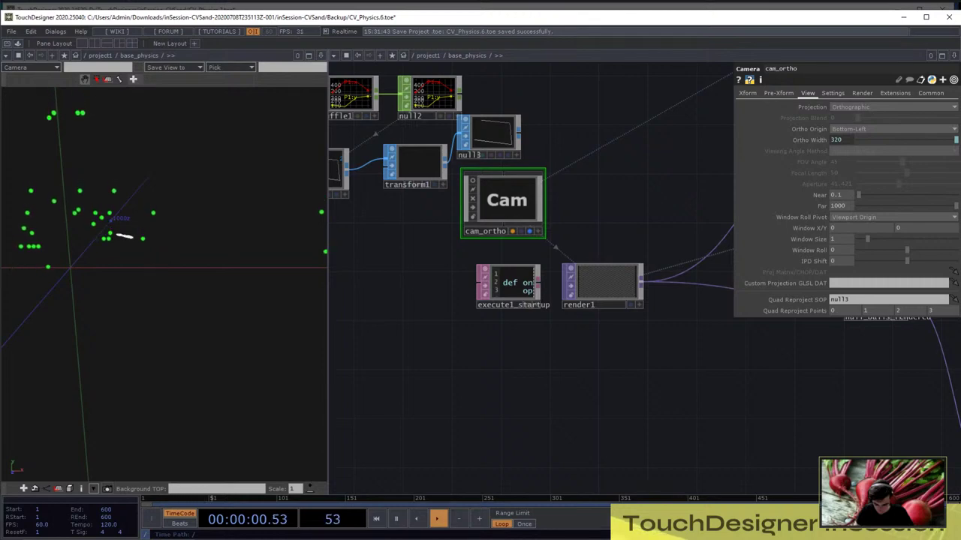
# Examine the bsolver Bullet Solver's parameters and render1's output in the base_physics network
pyautogui.scroll(-4, 411, 331)
pyautogui.scroll(3, 629, 260)
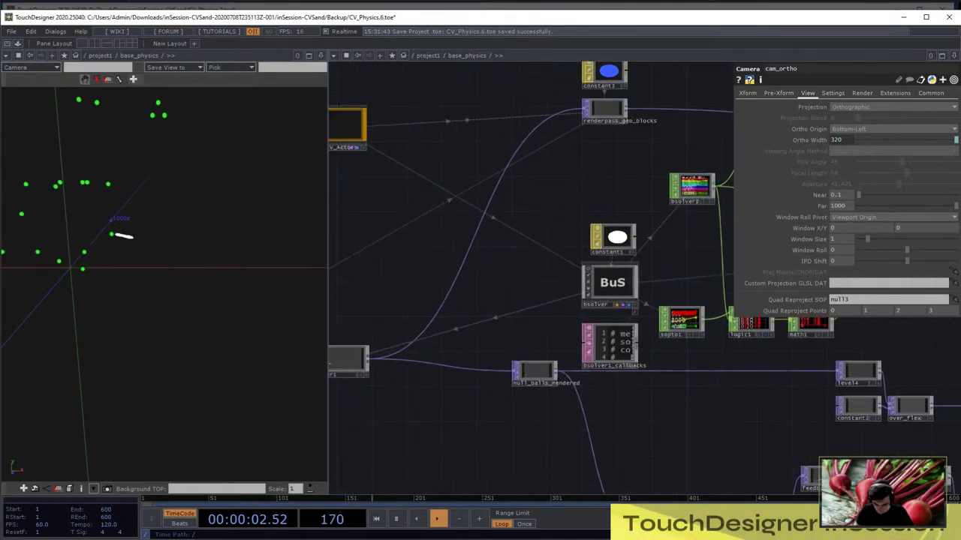
pyautogui.click(612, 284)
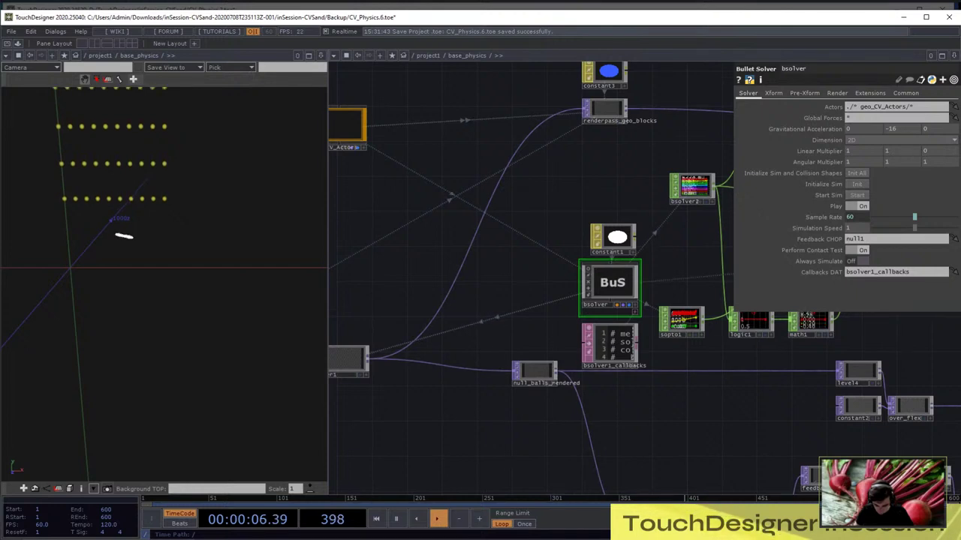
pyautogui.moveTo(386, 336); pyautogui.dragTo(496, 313)
pyautogui.scroll(3, 444, 343)
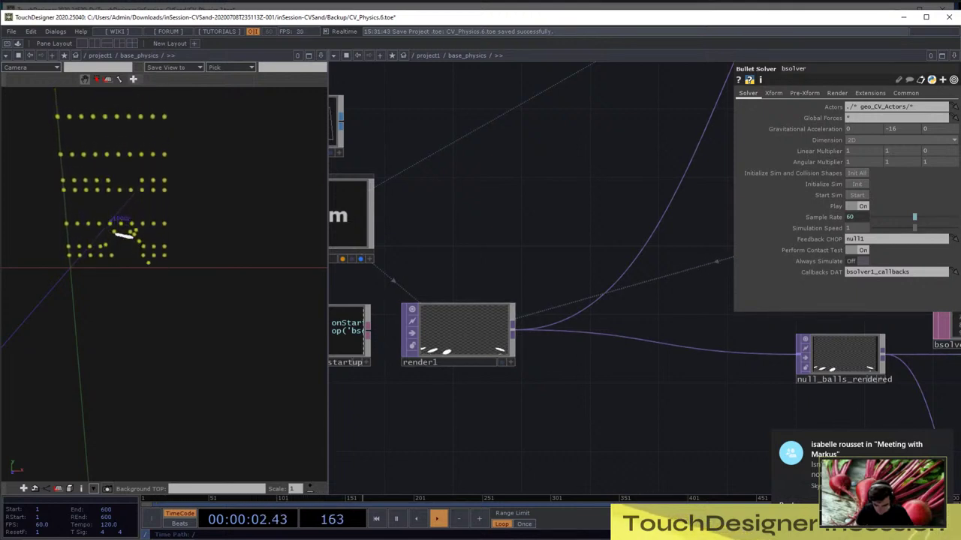
pyautogui.moveTo(570, 405); pyautogui.dragTo(718, 383)
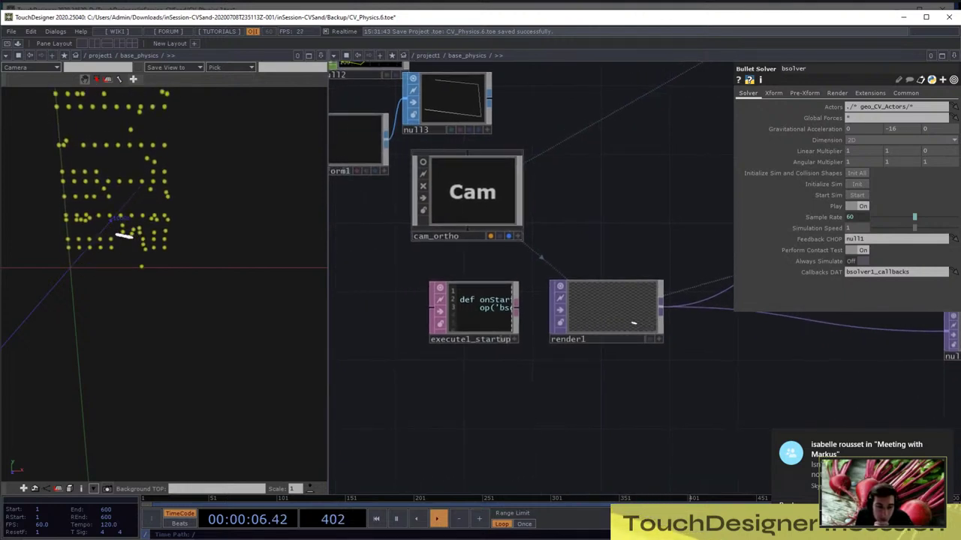
# Review cam_ortho's transform parameters and render1's camera and geometry assignments alongside its rendered output
pyautogui.click(473, 191)
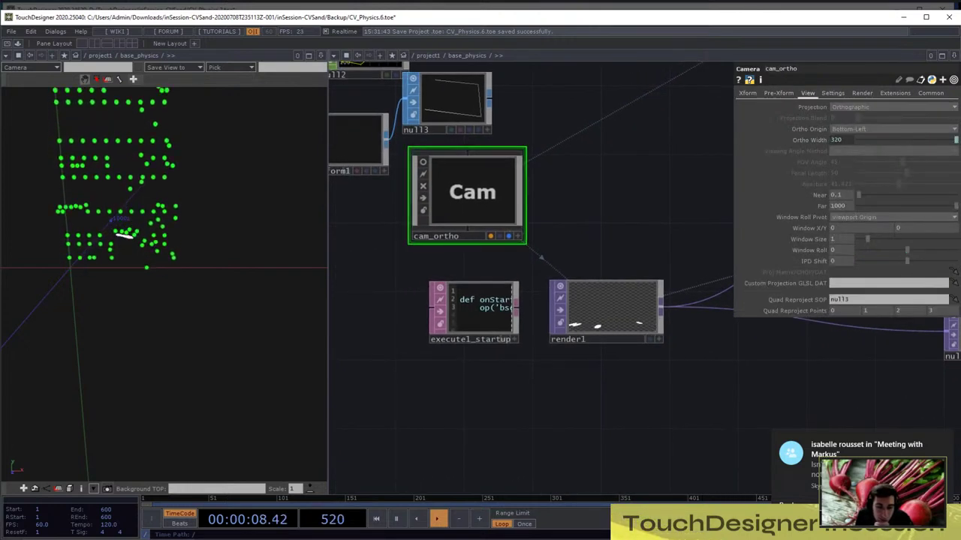
pyautogui.click(747, 93)
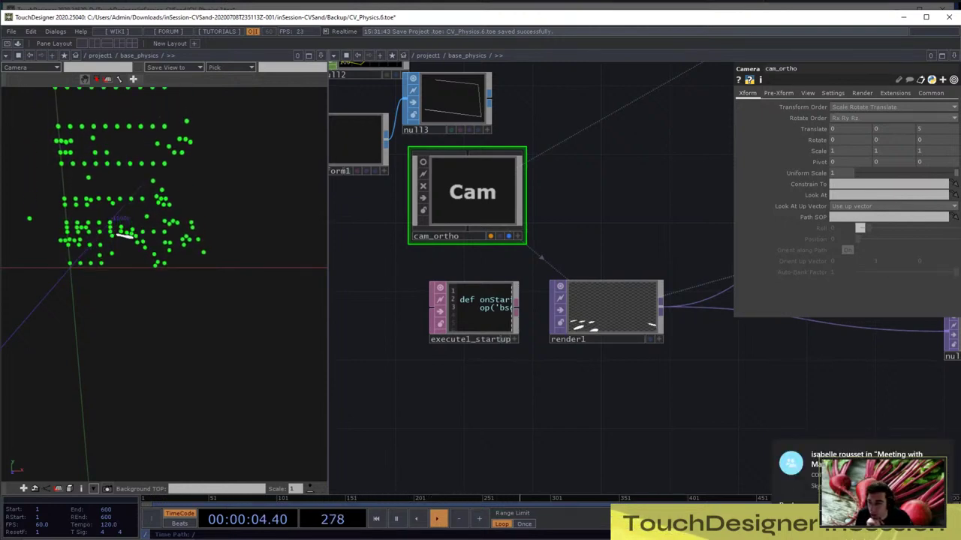
pyautogui.scroll(3, 617, 329)
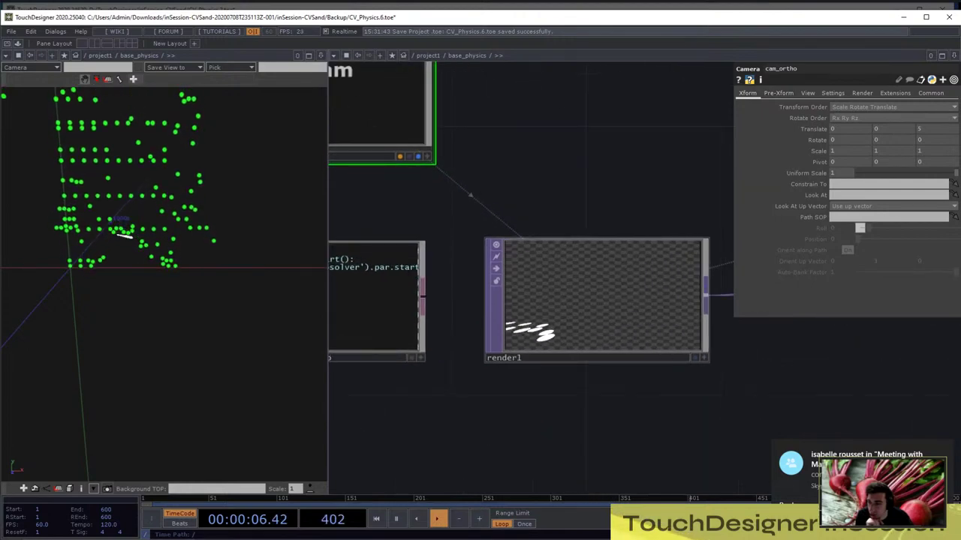
pyautogui.scroll(-5, 650, 337)
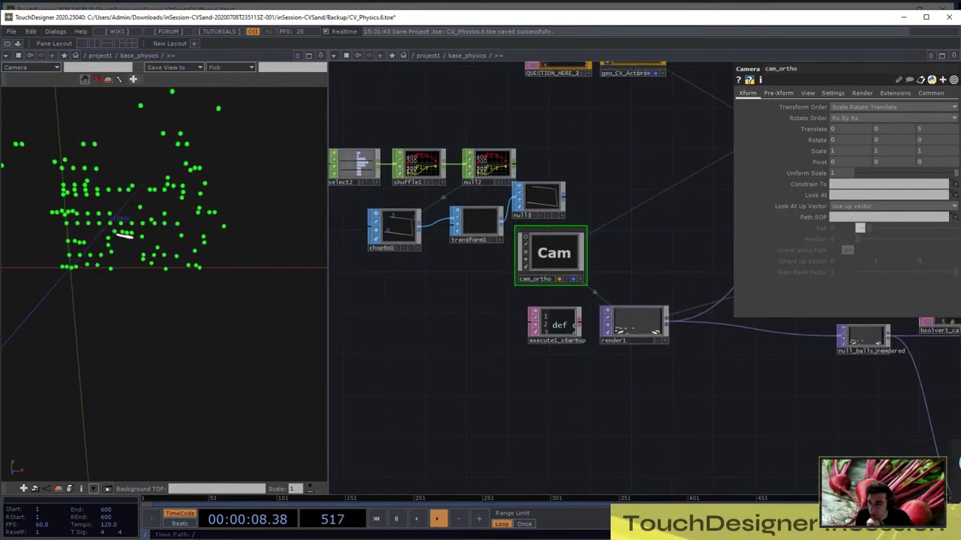
pyautogui.click(634, 325)
pyautogui.click(752, 93)
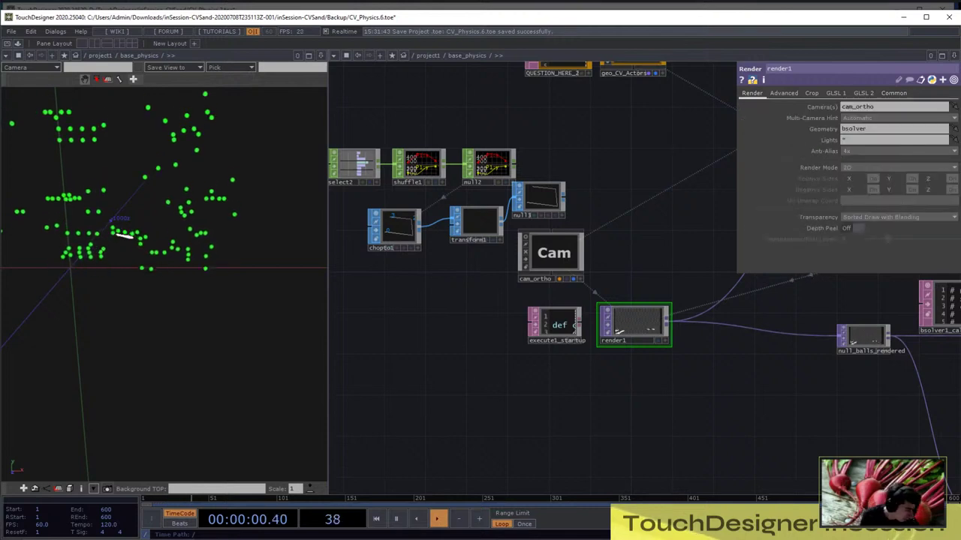
pyautogui.click(553, 252)
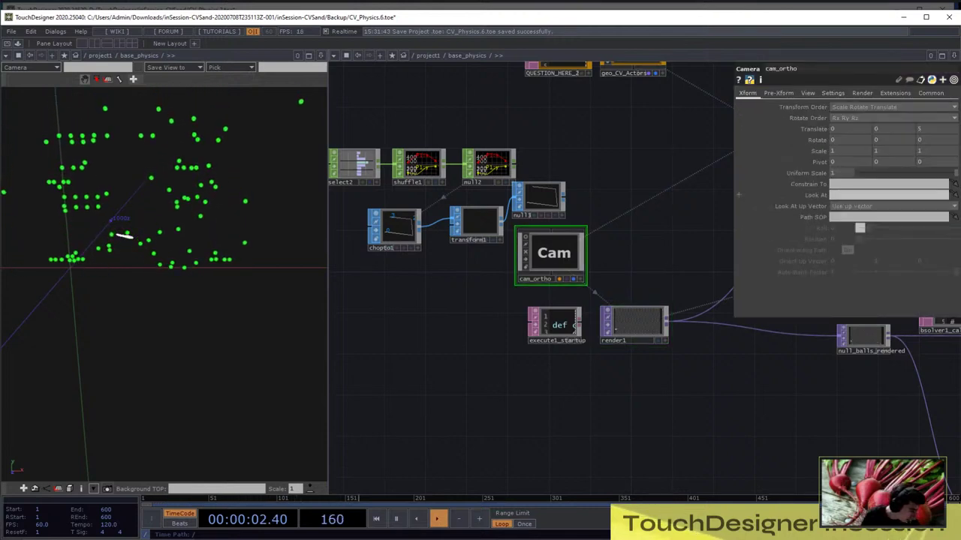
# Set cam_ortho's Quad Reproject Points to 3, 2, 1, 0 and check render1's output
pyautogui.click(808, 93)
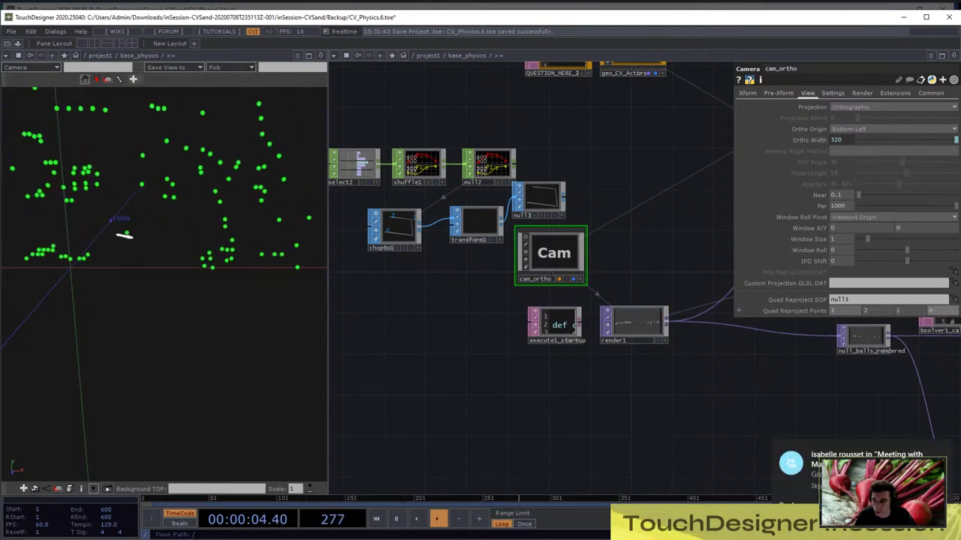
pyautogui.scroll(5, 644, 337)
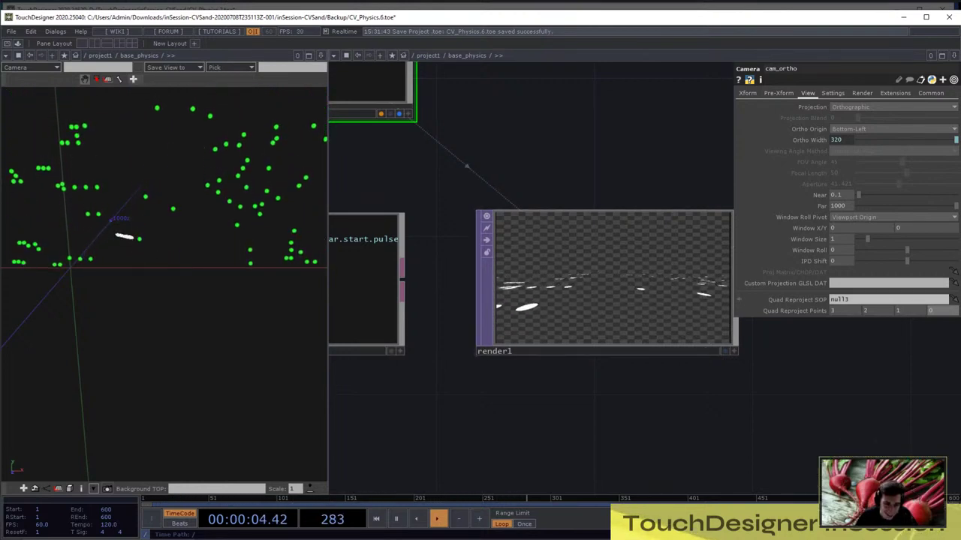
pyautogui.scroll(-5, 556, 276)
pyautogui.moveTo(555, 360); pyautogui.dragTo(627, 356)
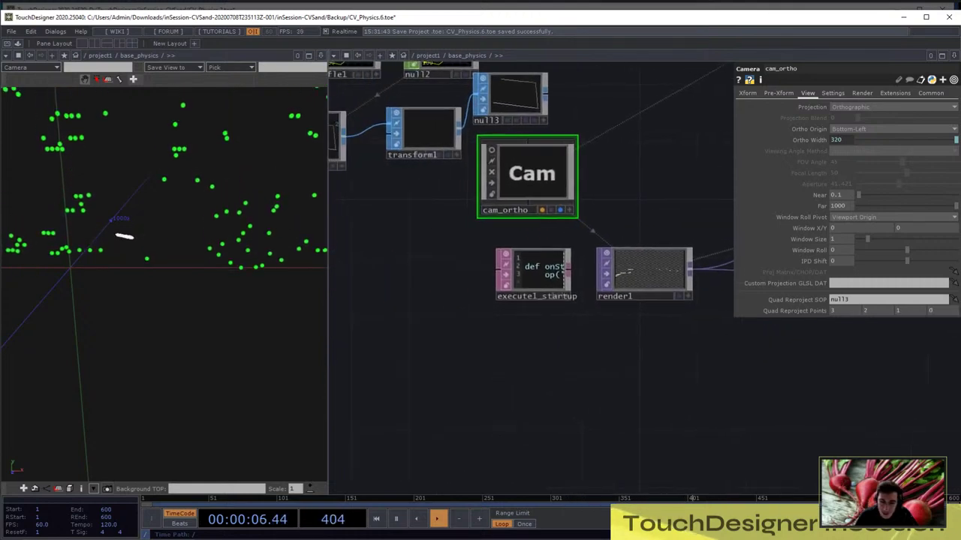
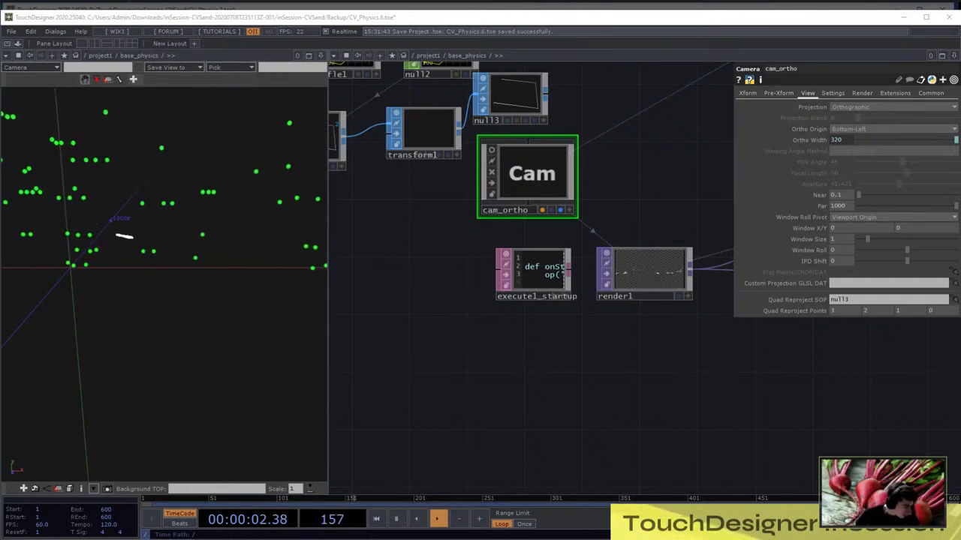
# Add a Rectangle SOP in the empty network area below chopto1
pyautogui.moveTo(451, 338); pyautogui.dragTo(594, 450)
pyautogui.press('Tab')
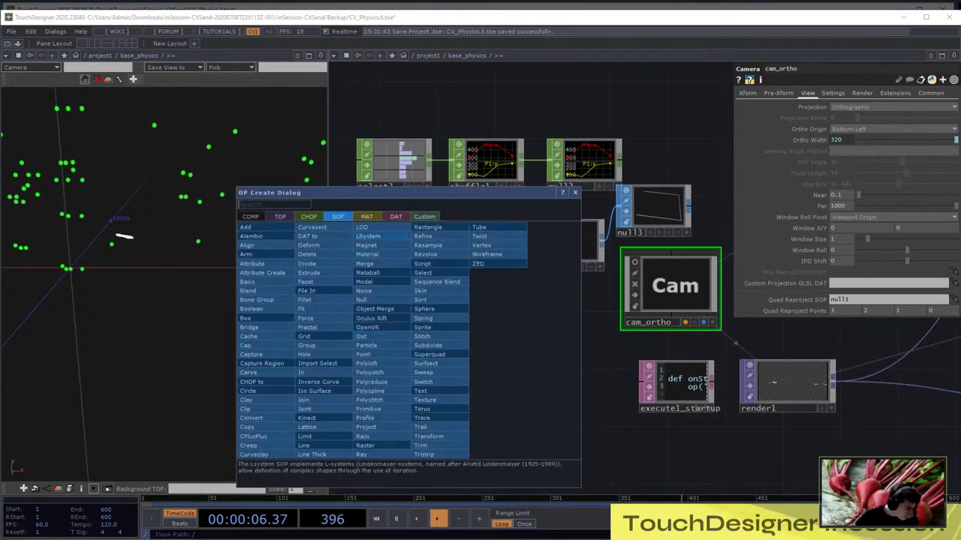
pyautogui.write('re')
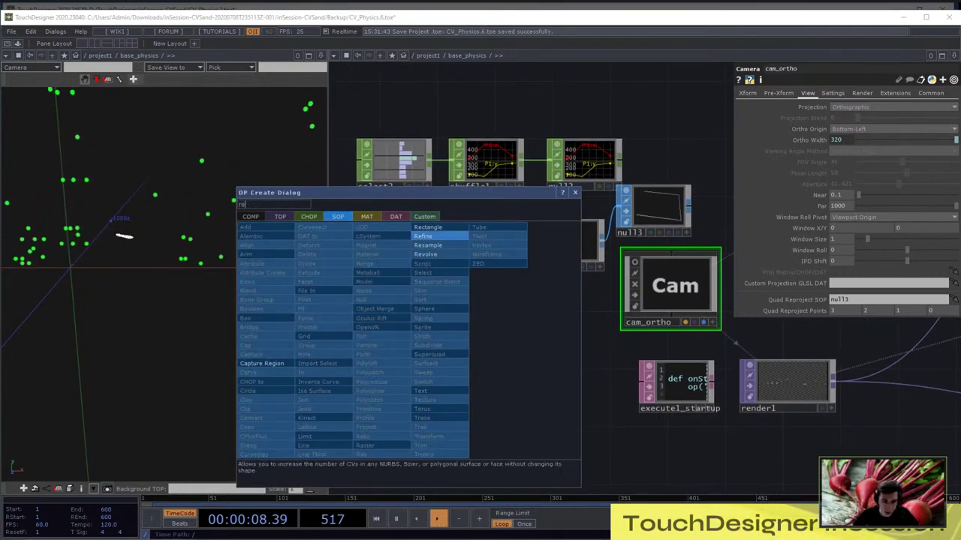
pyautogui.click(427, 226)
pyautogui.click(374, 325)
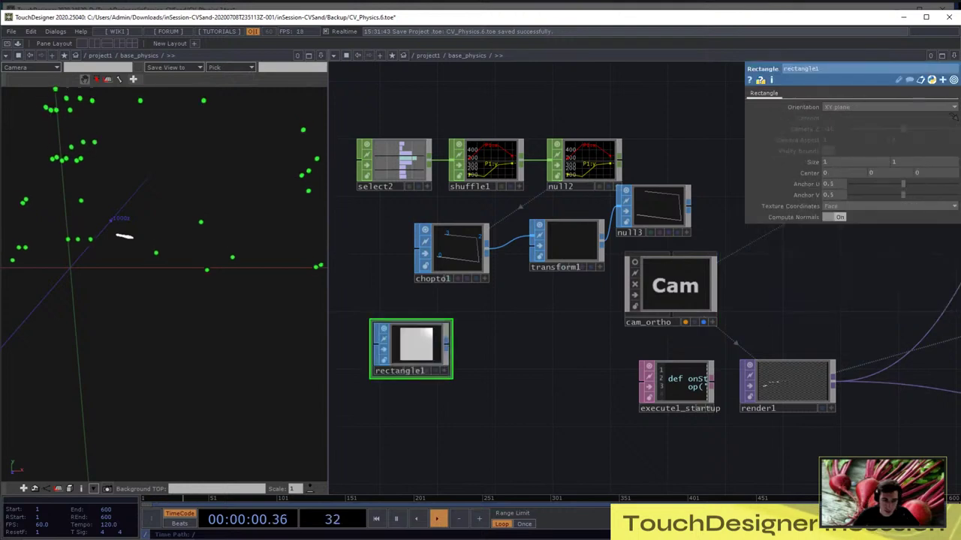
# Add a CHOP to SOP beside the rectangle, taking the rectangle as its input
pyautogui.press('Tab')
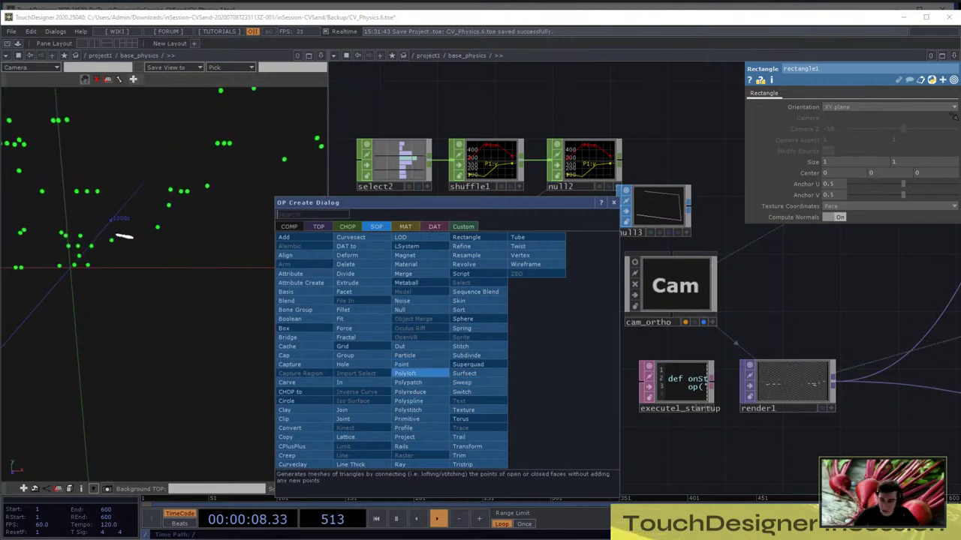
pyautogui.write('ch')
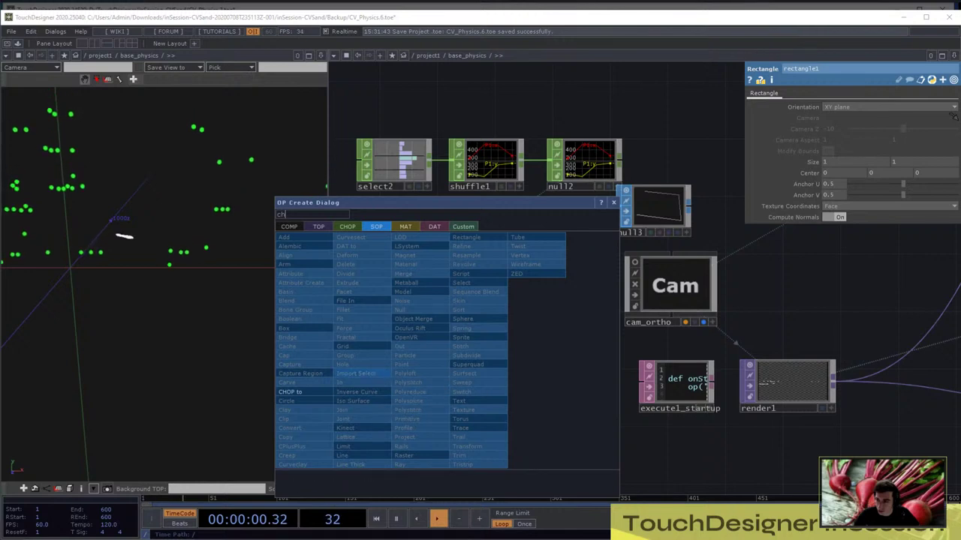
pyautogui.click(299, 391)
pyautogui.click(507, 339)
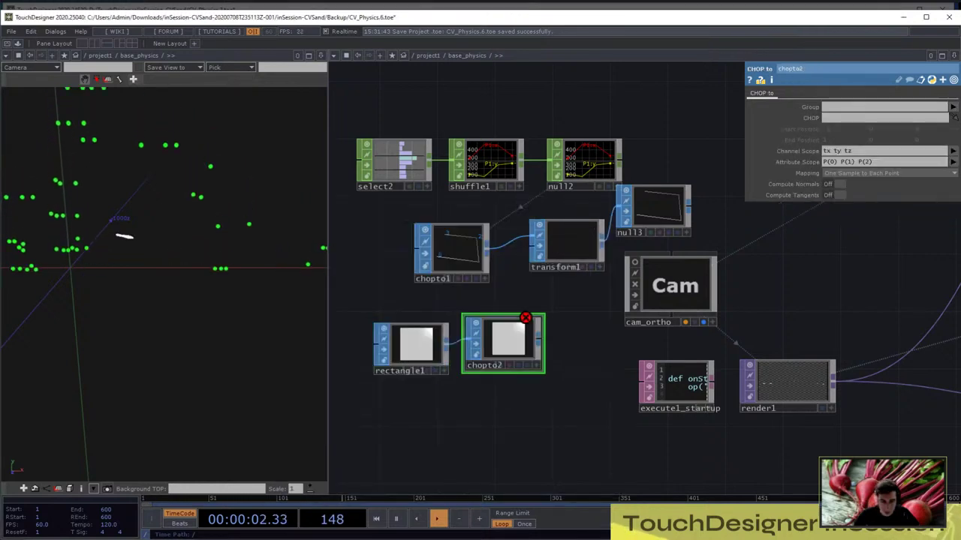
# Assign null2 as the new CHOP to SOP's CHOP and reduce its Attribute Scope to P(0) P(1)
pyautogui.moveTo(584, 164); pyautogui.dragTo(509, 327)
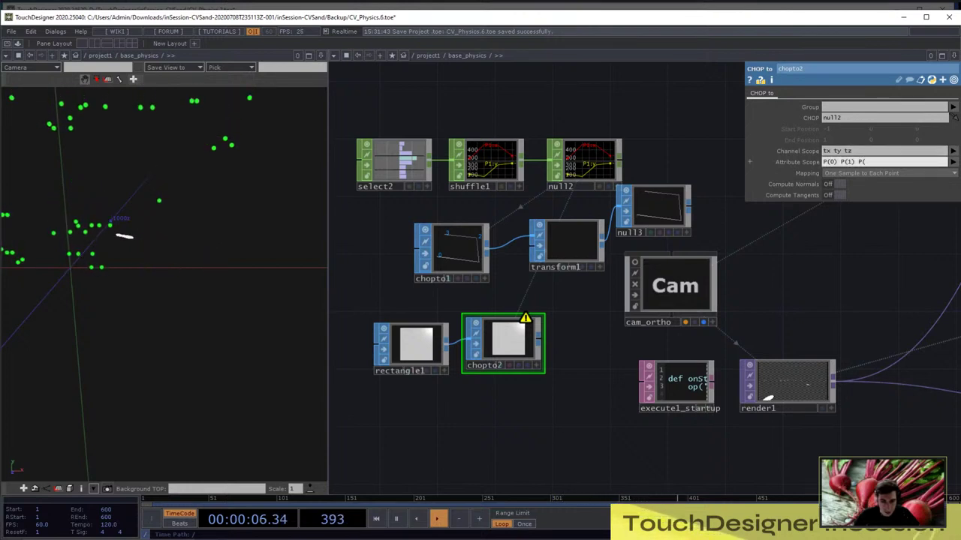
pyautogui.press('BackSpace')
pyautogui.press('BackSpace')
pyautogui.press('BackSpace')
pyautogui.press('BackSpace')
pyautogui.press('BackSpace')
# Set the new CHOP to SOP's Channel Scope to only P1:x P1:y, removing the default tx ty tz
pyautogui.click(953, 150)
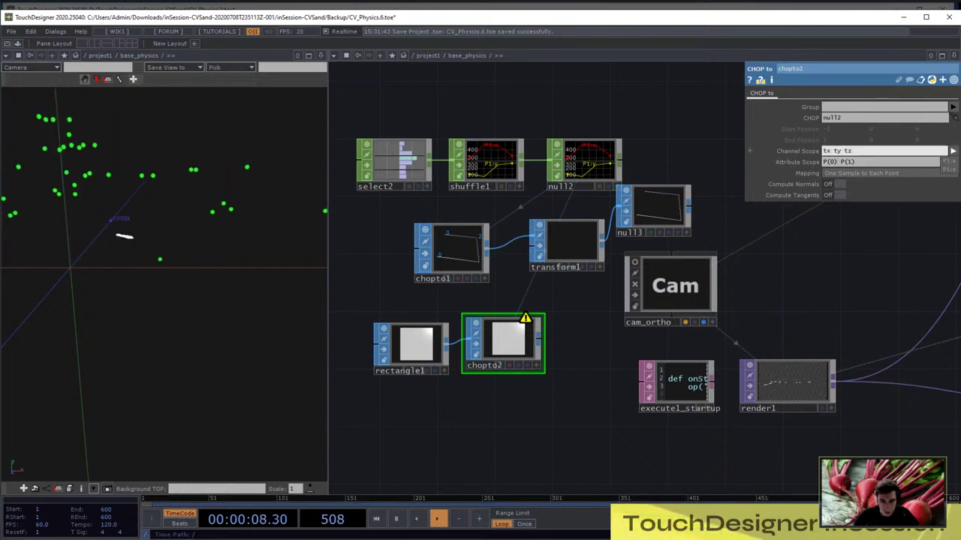
pyautogui.click(948, 161)
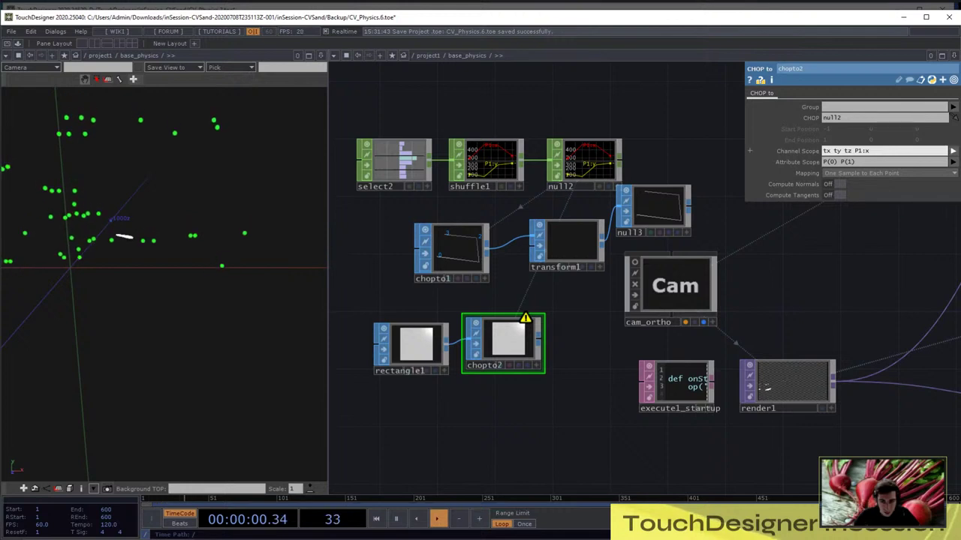
pyautogui.write('P1:y')
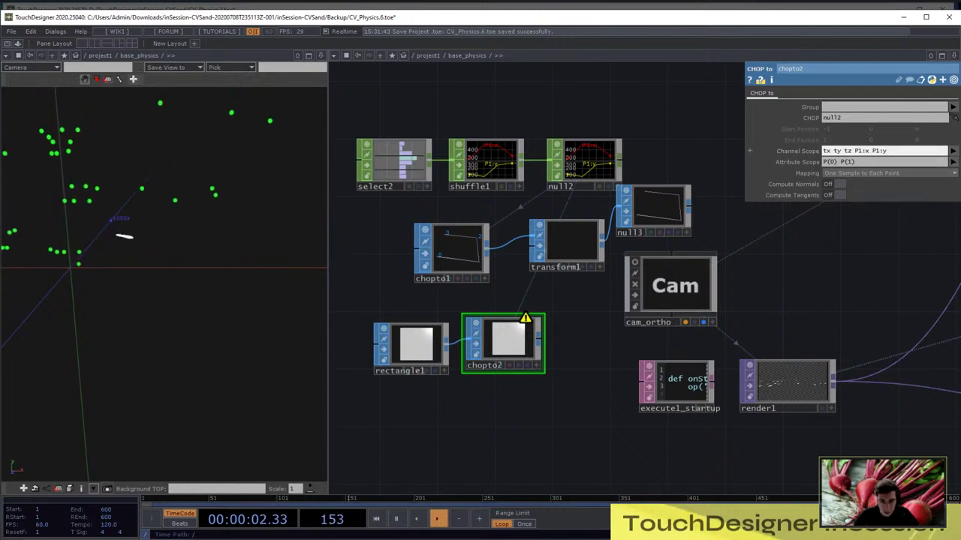
pyautogui.moveTo(862, 151); pyautogui.dragTo(822, 151)
pyautogui.press('BackSpace')
pyautogui.press('Return')
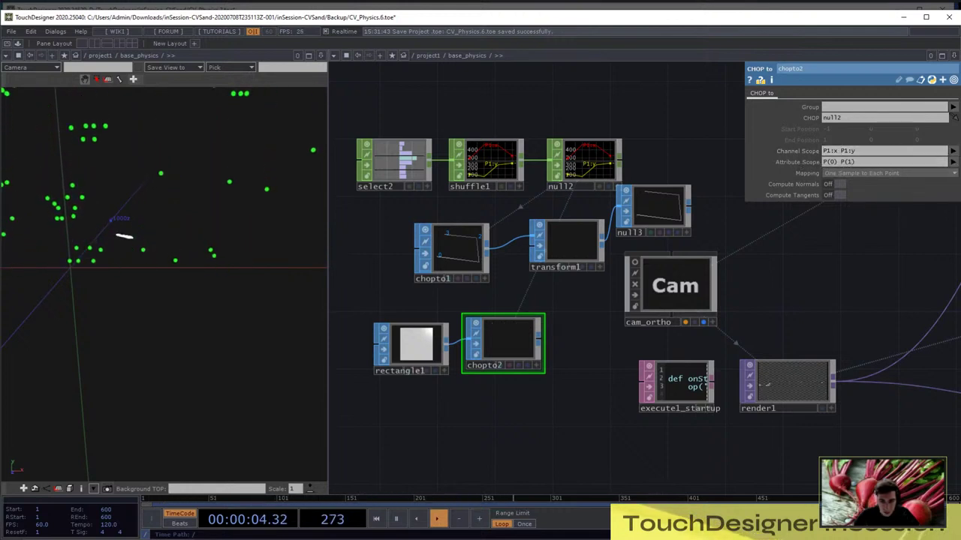
# Align the new CHOP to SOP with the rectangle and connect it to transform1's input in place of chopto1
pyautogui.moveTo(501, 338); pyautogui.dragTo(501, 344)
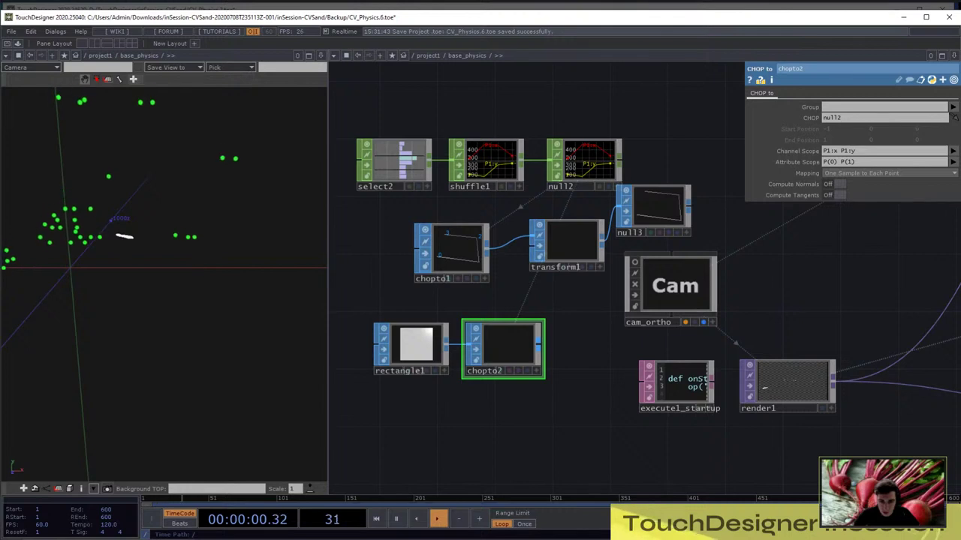
pyautogui.moveTo(538, 344); pyautogui.dragTo(532, 236)
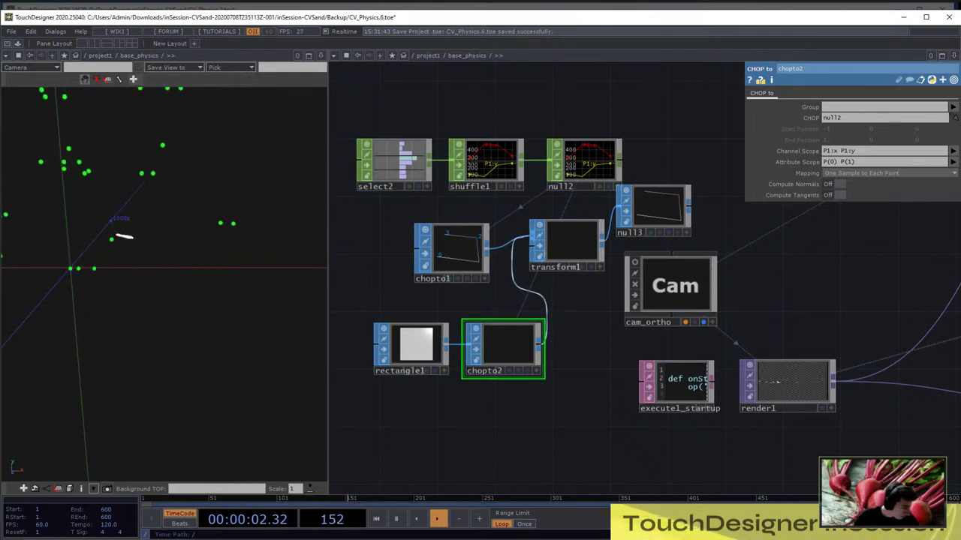
# Set cam_ortho's Quad Reproject Points to 0, 1, 3, 2 and check the balls in render1's output
pyautogui.click(672, 289)
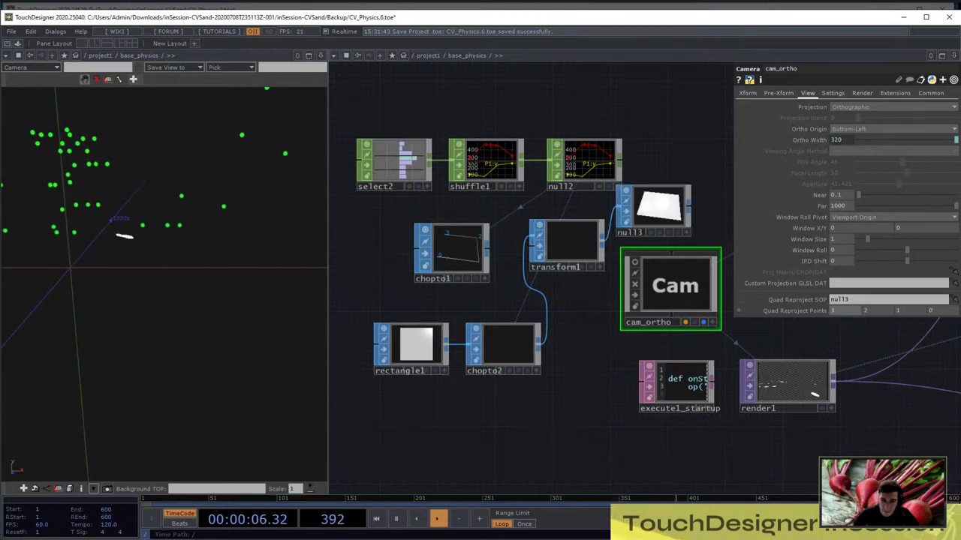
pyautogui.press('Tab')
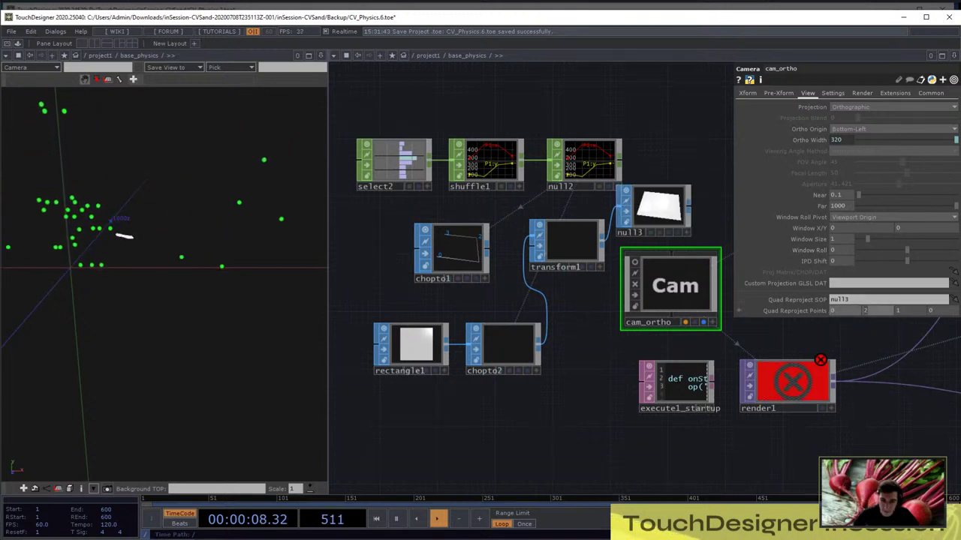
pyautogui.press('Tab')
pyautogui.write('3')
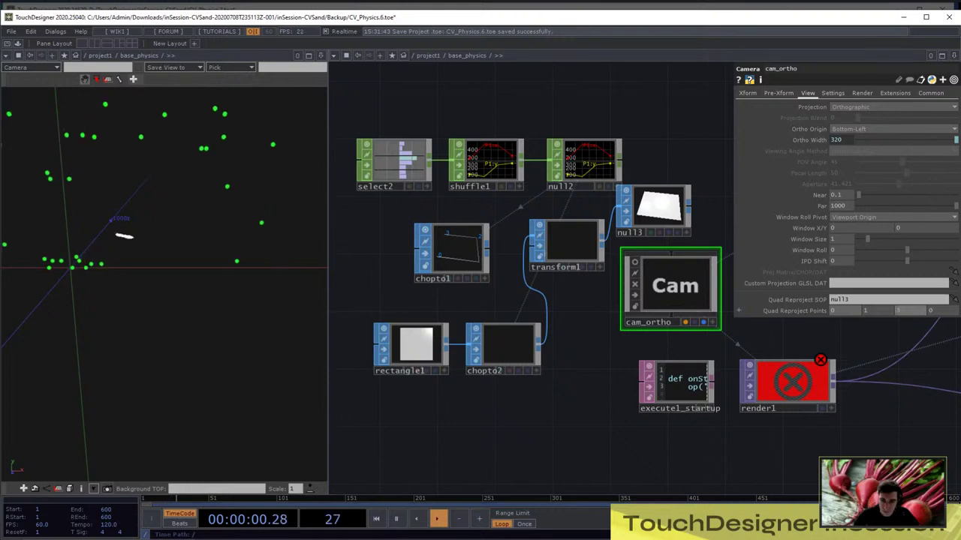
pyautogui.press('Tab')
pyautogui.write('2')
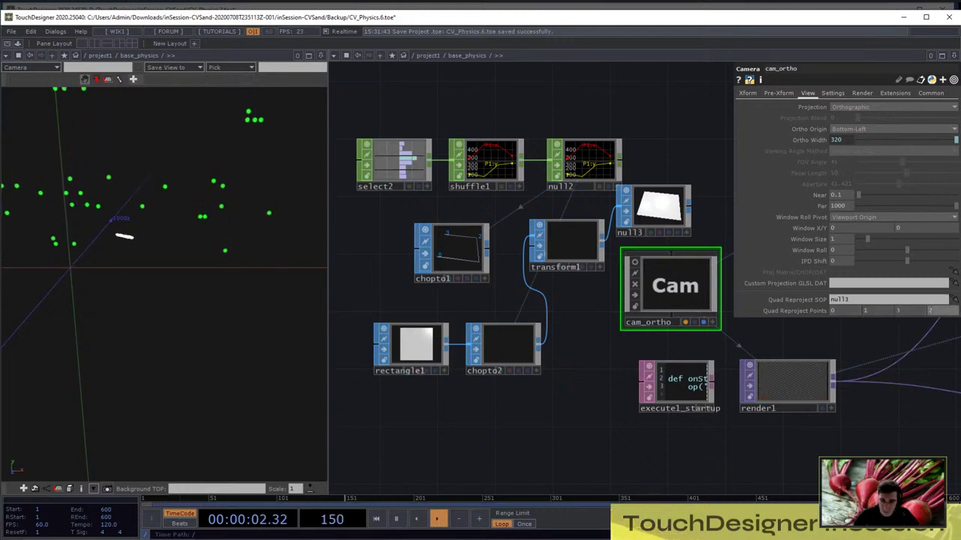
pyautogui.moveTo(713, 442); pyautogui.dragTo(606, 388)
pyautogui.moveTo(716, 320); pyautogui.dragTo(680, 301, button='middle')
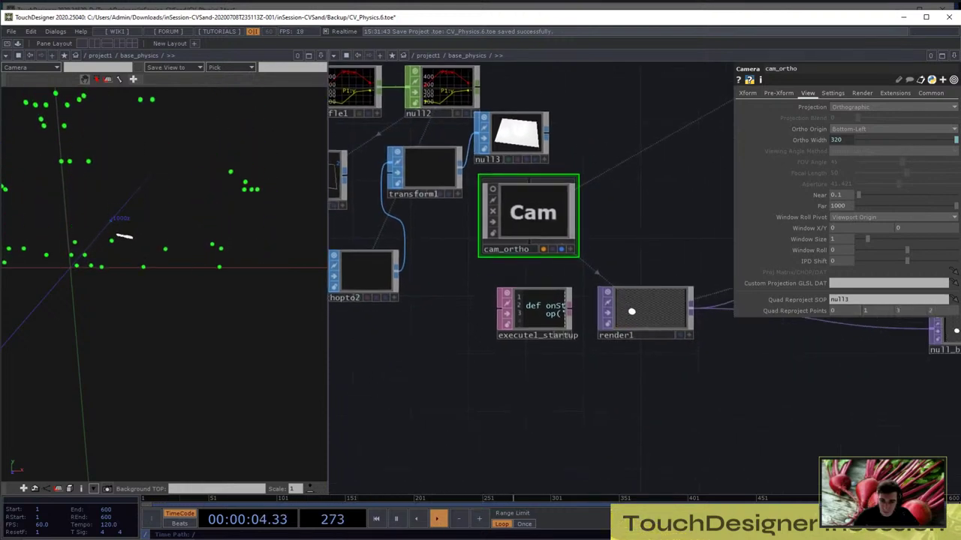
pyautogui.scroll(4, 685, 320)
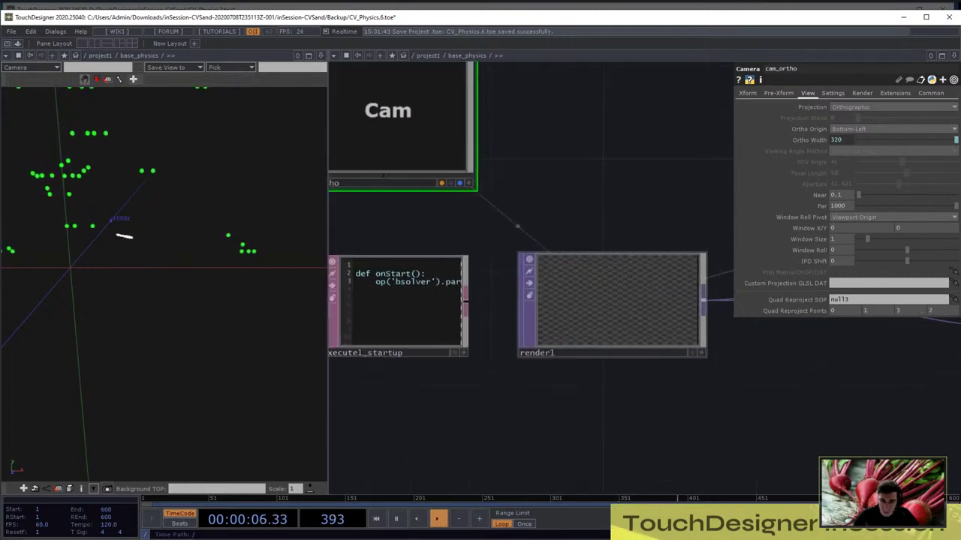
pyautogui.scroll(-6, 600, 315)
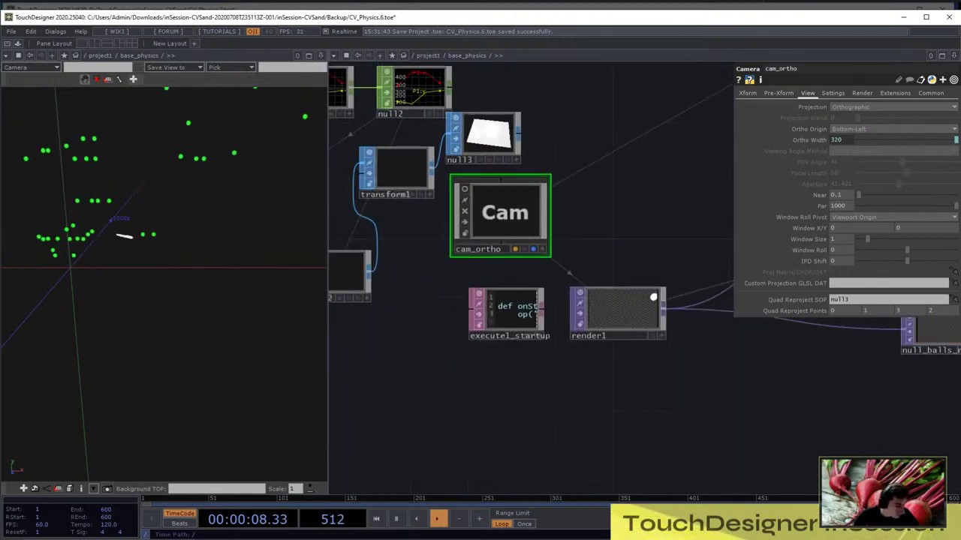
pyautogui.moveTo(705, 278); pyautogui.dragTo(573, 248)
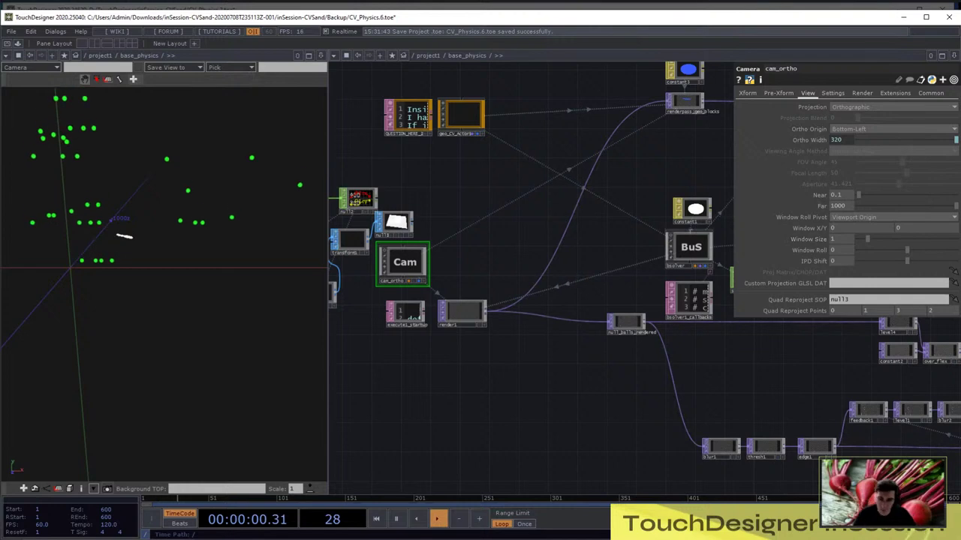
# Reinitialize bsolver's simulation and collision shapes and check the reprojected balls in render1
pyautogui.click(688, 250)
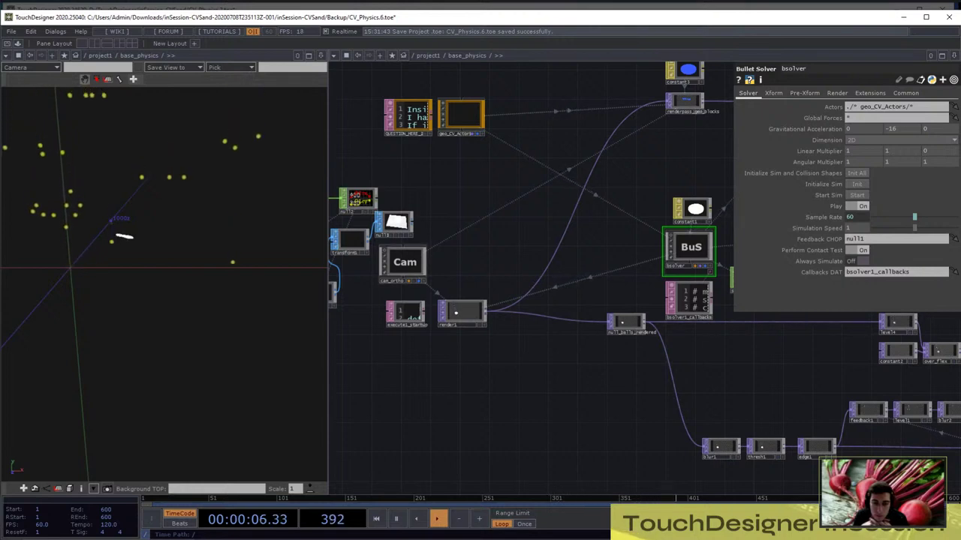
pyautogui.click(403, 263)
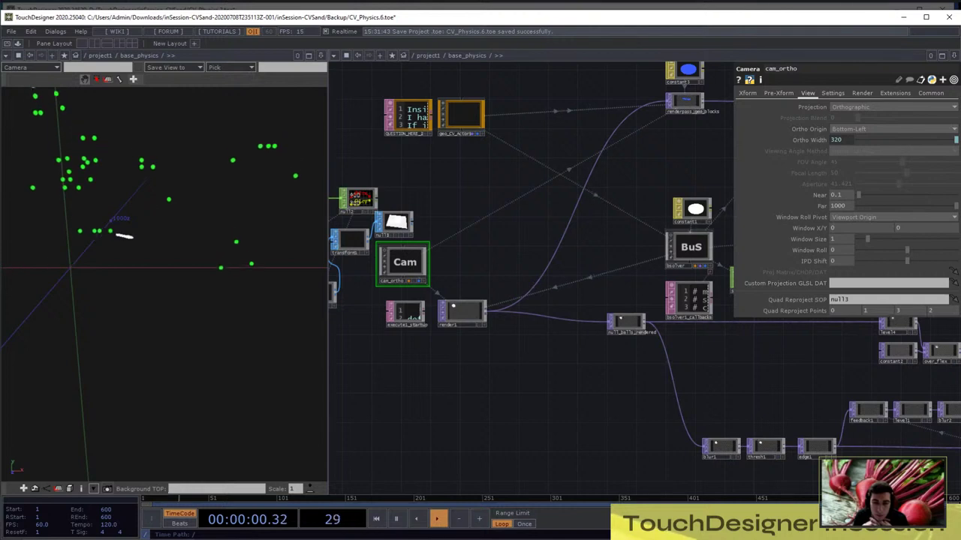
pyautogui.click(691, 247)
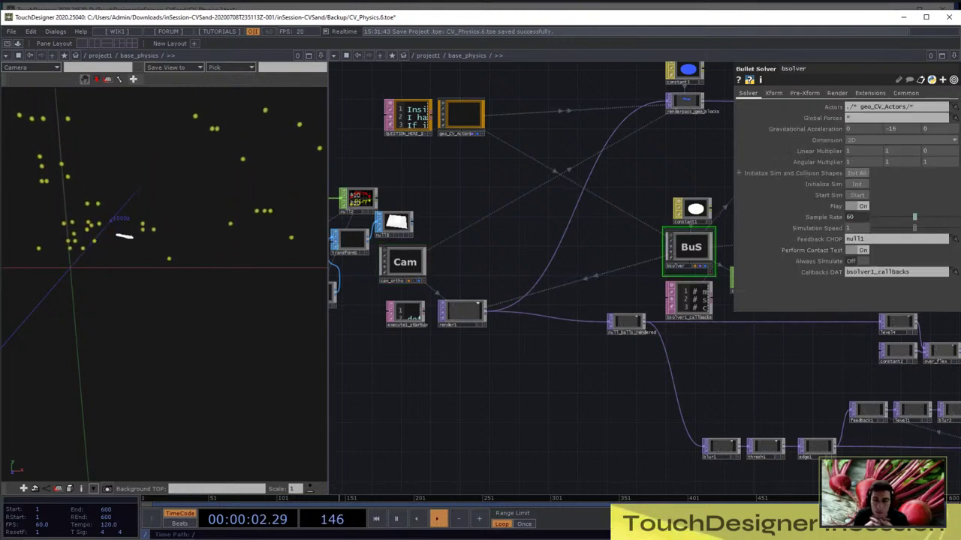
pyautogui.click(856, 172)
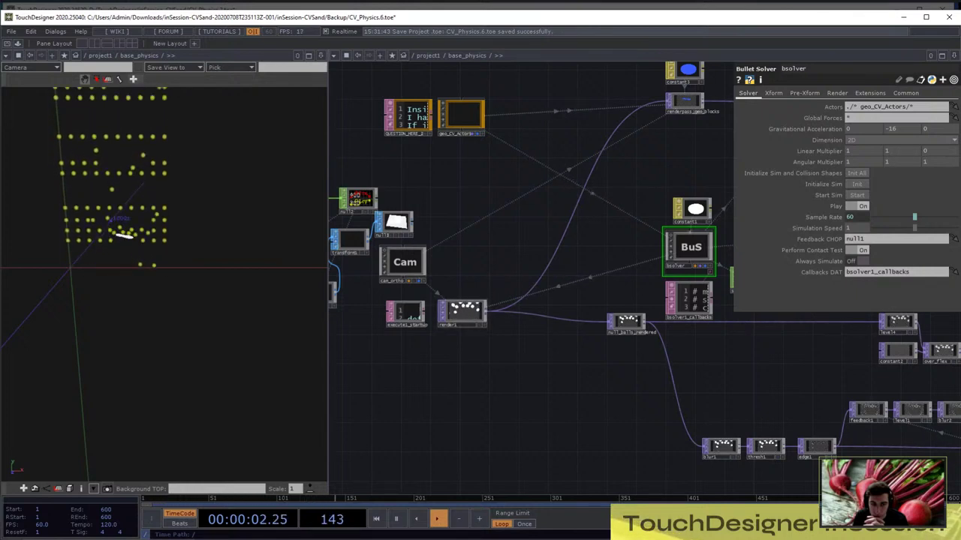
pyautogui.scroll(5, 453, 310)
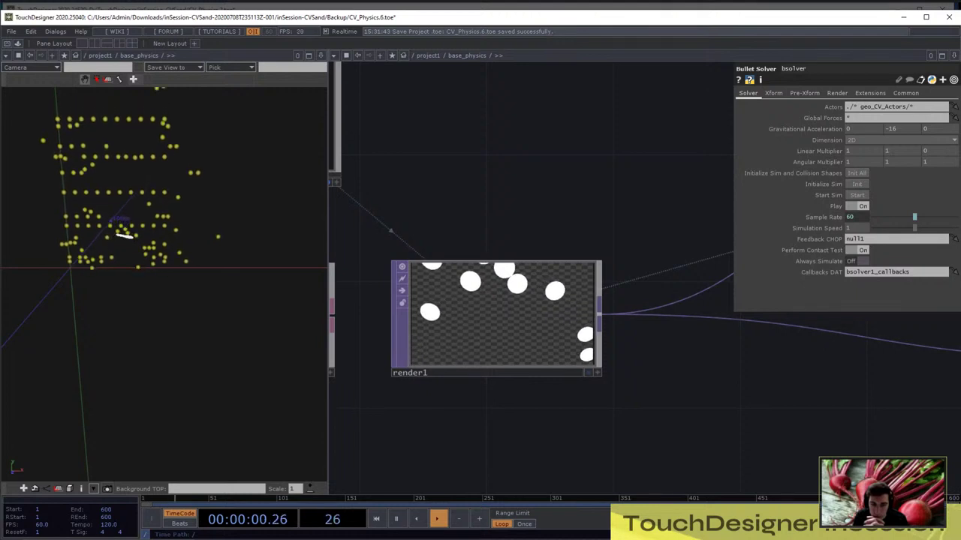
# Replace the geometry viewer pane with a Network Editor showing the base_physics network
pyautogui.click(6, 54)
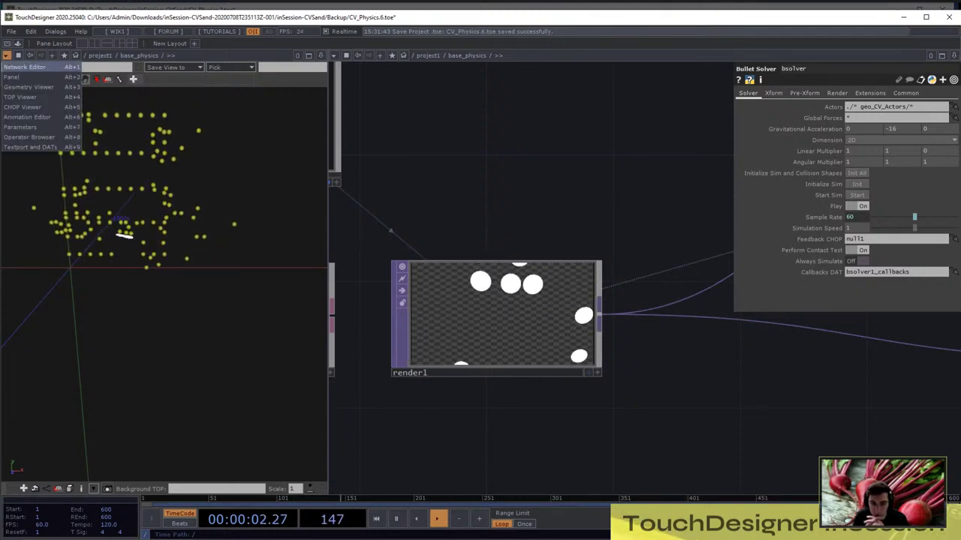
pyautogui.click(23, 66)
pyautogui.scroll(-5, 75, 387)
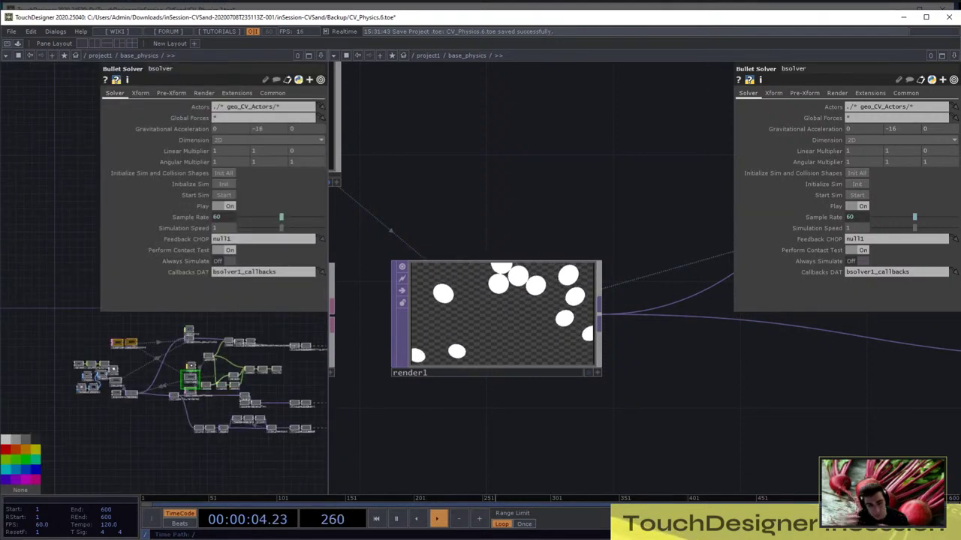
pyautogui.moveTo(225, 443); pyautogui.dragTo(83, 423)
pyautogui.scroll(6, 90, 405)
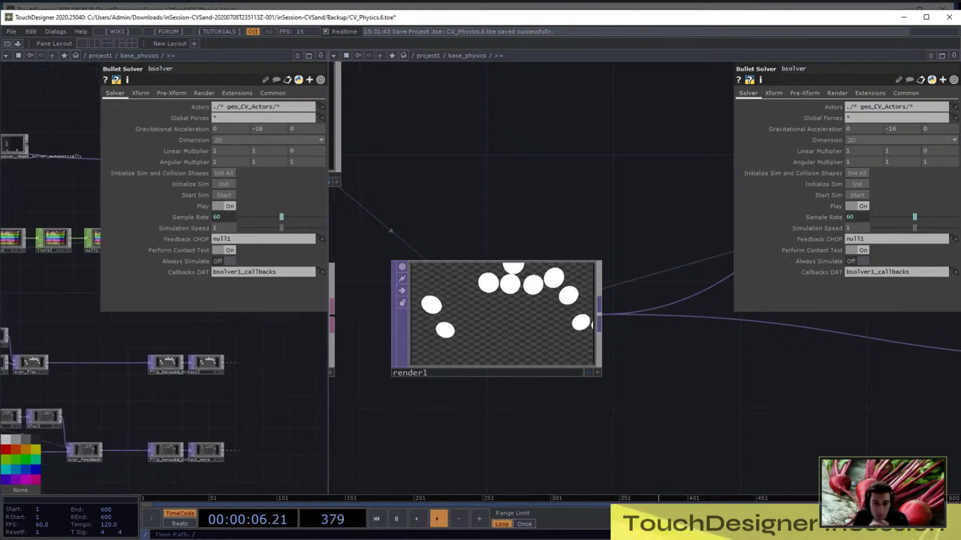
# Go up to /project1 in the new network pane and display videodevin1's camera image as the network background
pyautogui.scroll(-8, 86, 375)
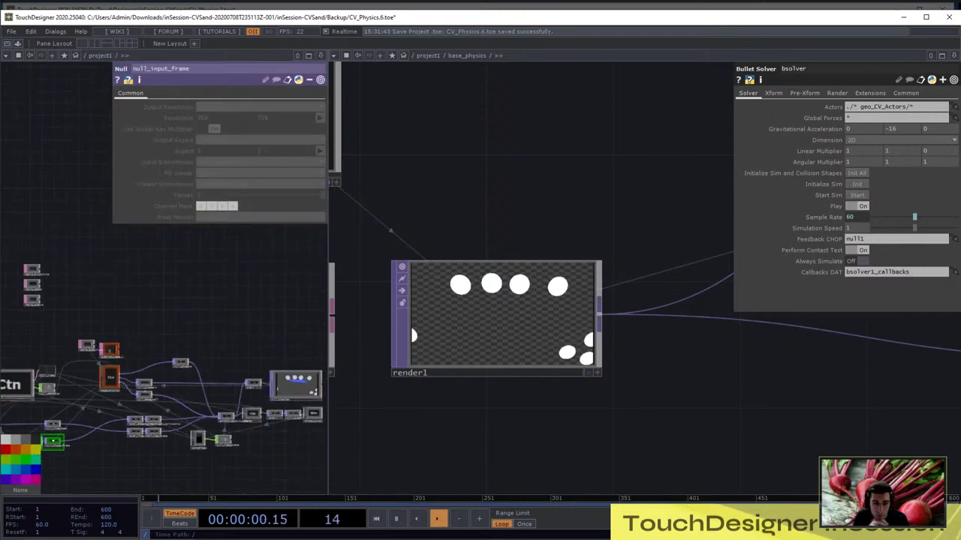
pyautogui.scroll(-10, 176, 417)
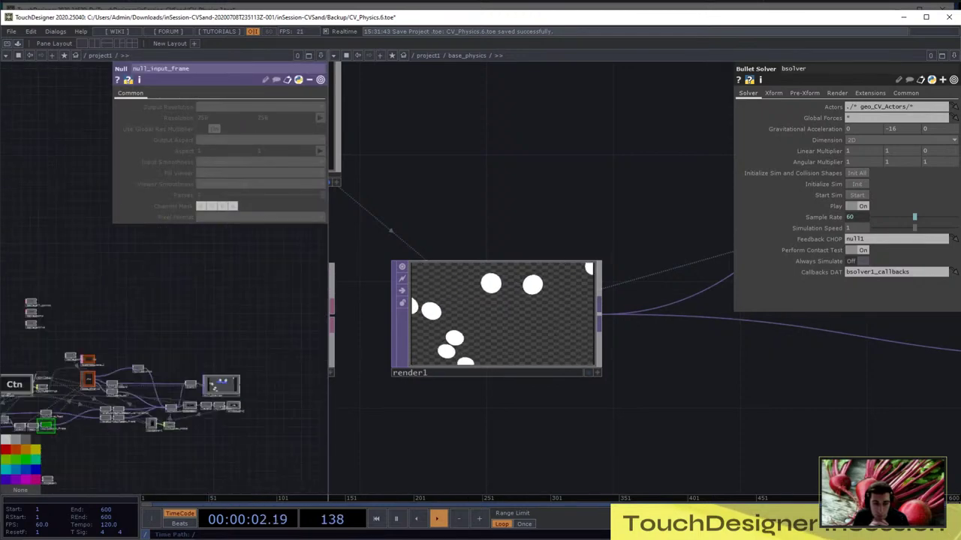
pyautogui.scroll(10, 142, 420)
pyautogui.moveTo(45, 402); pyautogui.dragTo(163, 367)
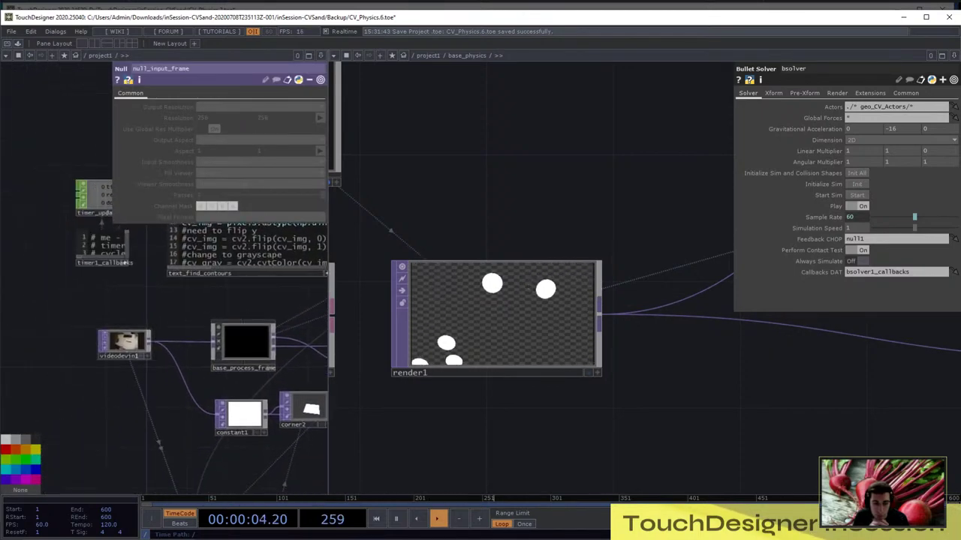
pyautogui.scroll(5, 141, 355)
pyautogui.click(147, 364)
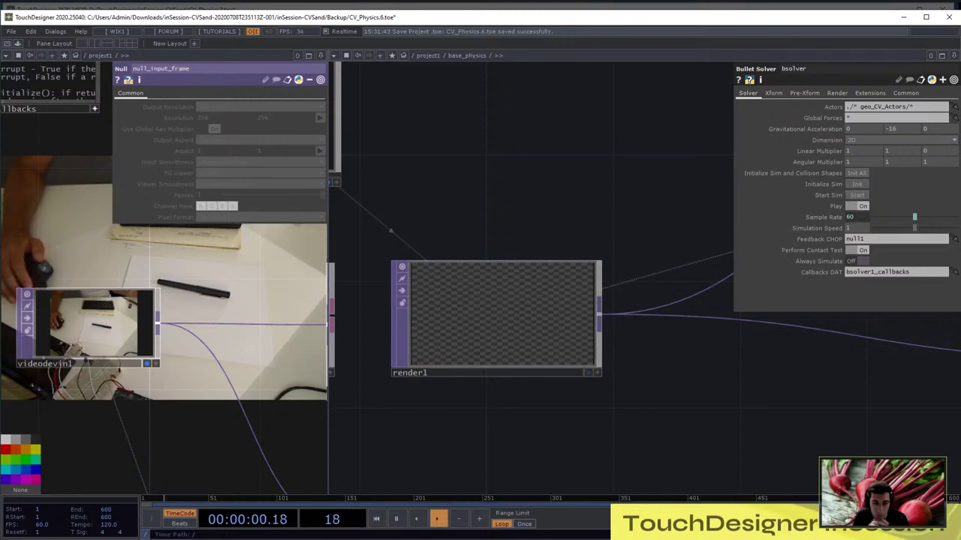
# Set window_proj's Monitor to 2 and open it as a separate window
pyautogui.scroll(-8, 41, 353)
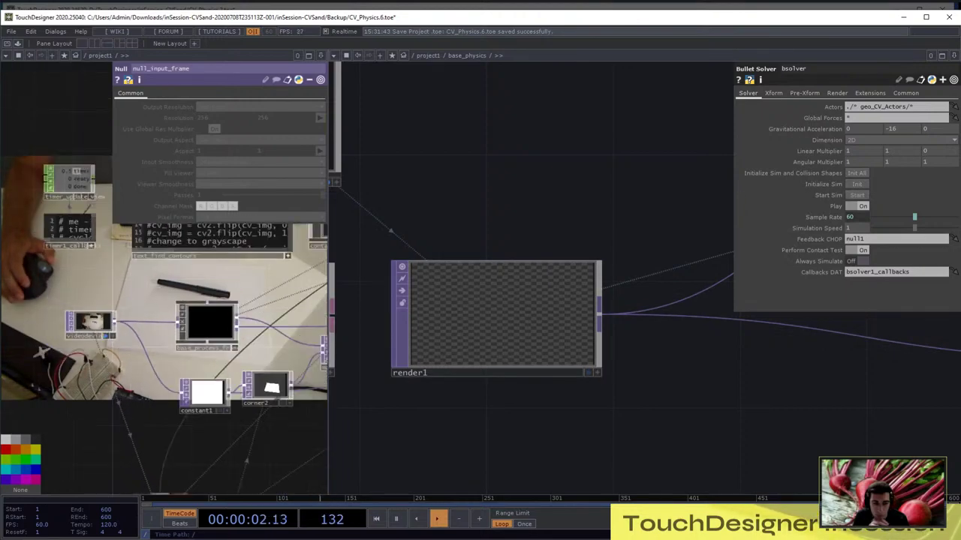
pyautogui.moveTo(266, 329); pyautogui.dragTo(196, 353)
pyautogui.scroll(8, 195, 346)
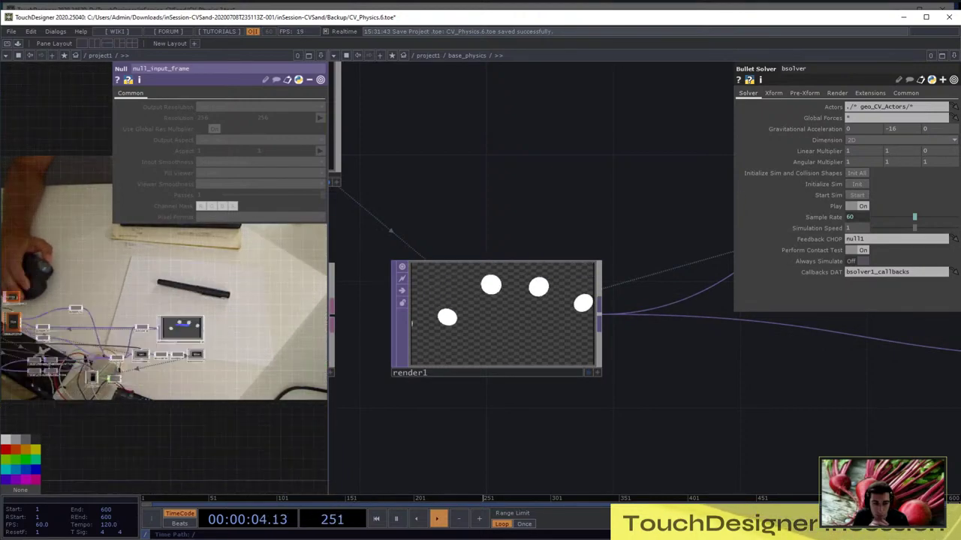
pyautogui.click(210, 368)
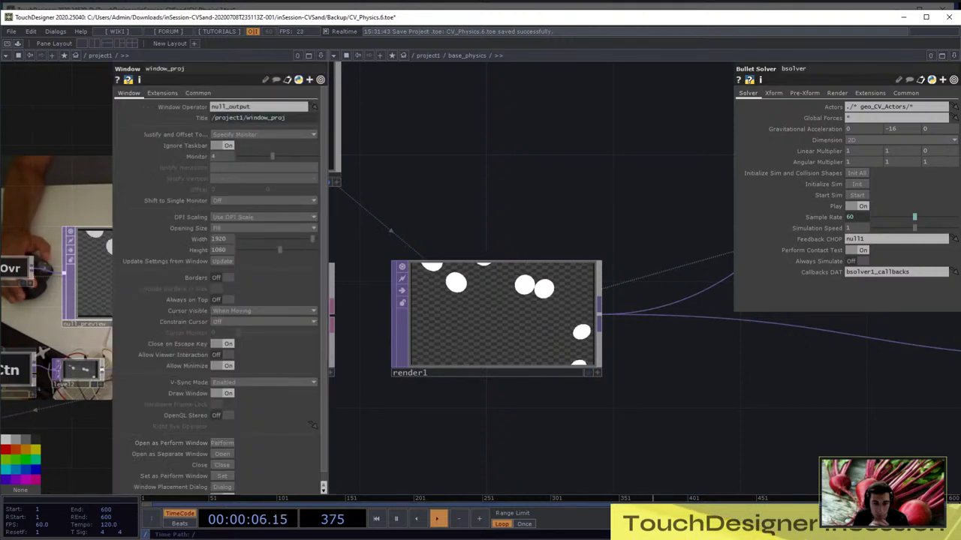
pyautogui.press('p')
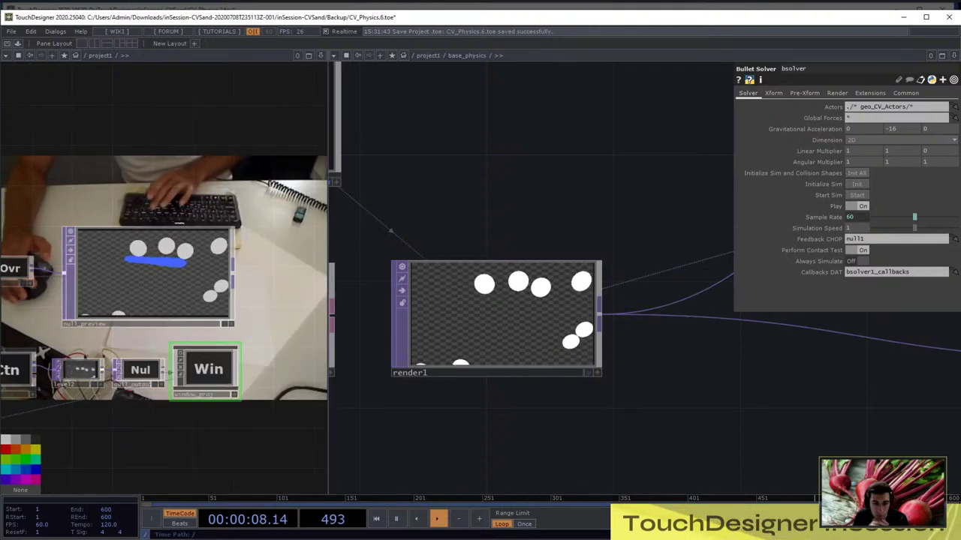
pyautogui.press('p')
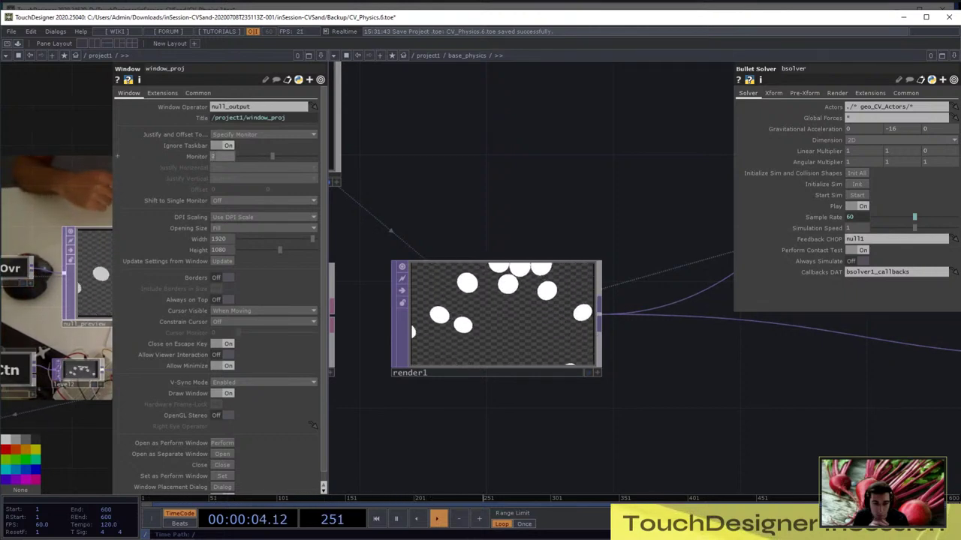
pyautogui.scroll(-1, 218, 285)
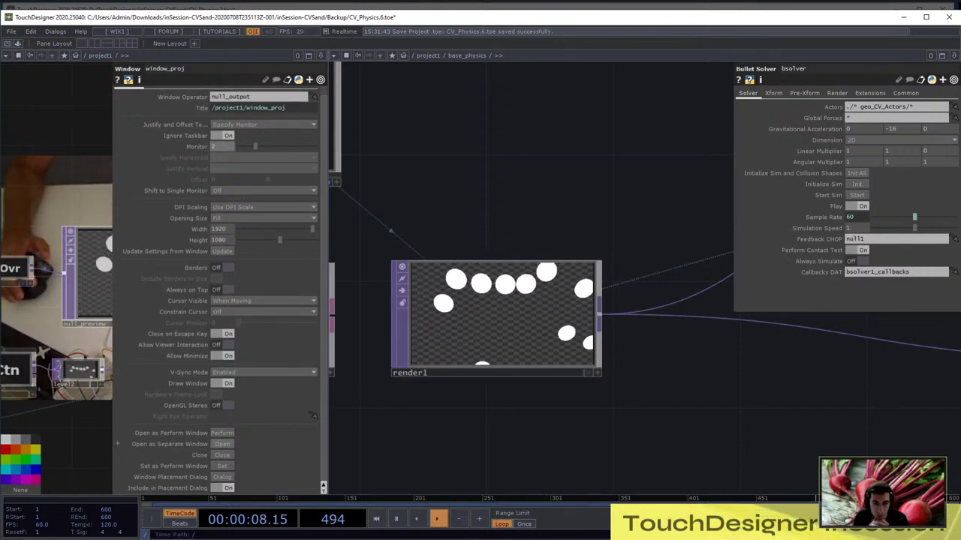
pyautogui.click(222, 443)
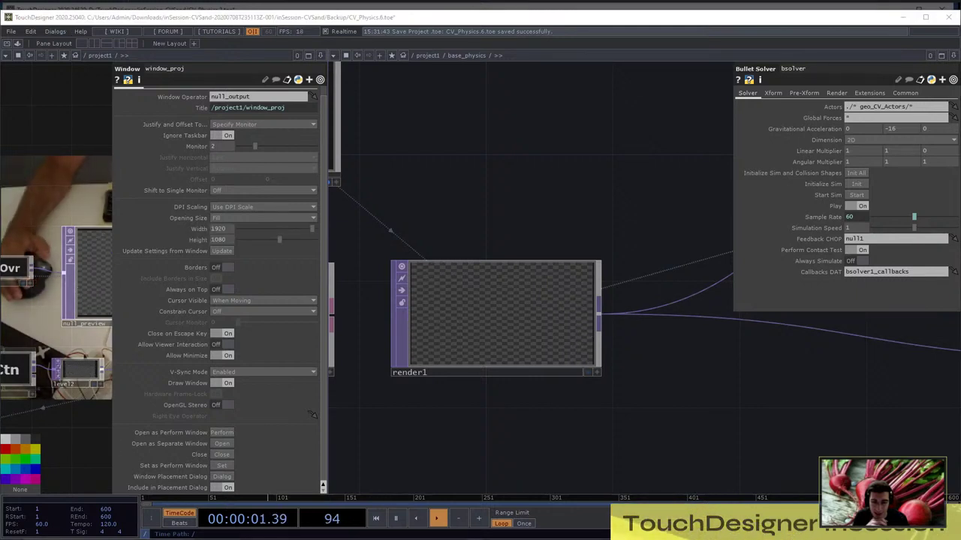
pyautogui.moveTo(526, 187); pyautogui.dragTo(572, 202)
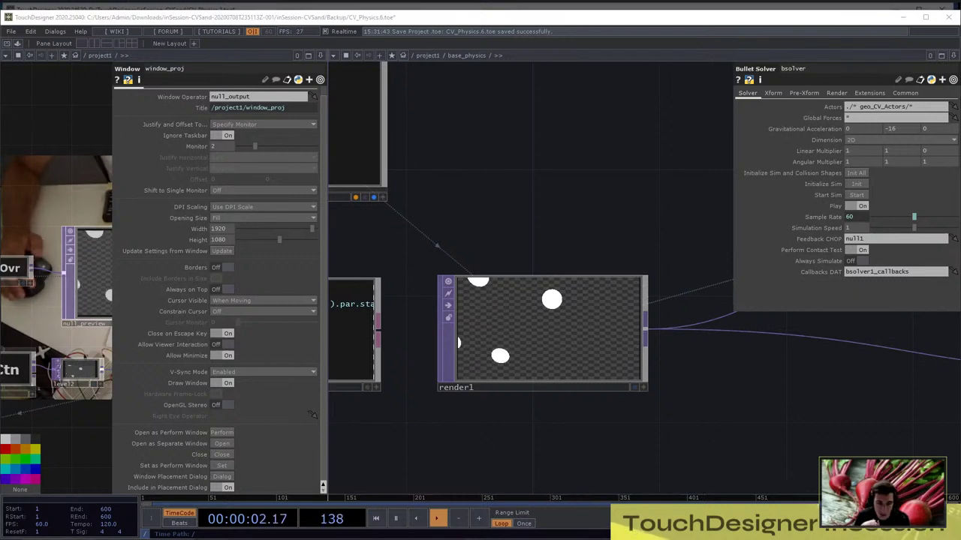
pyautogui.moveTo(525, 187); pyautogui.dragTo(493, 220)
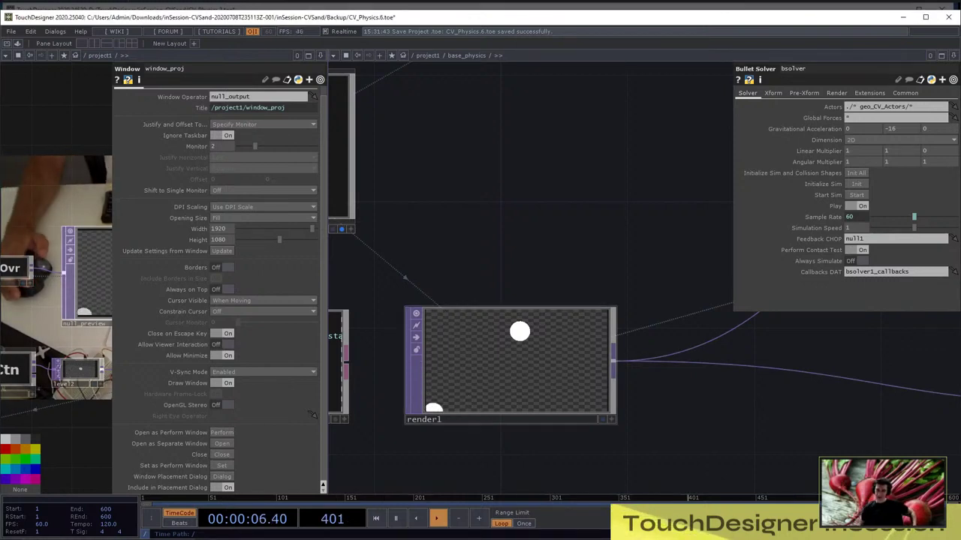
pyautogui.moveTo(525, 226); pyautogui.dragTo(576, 143)
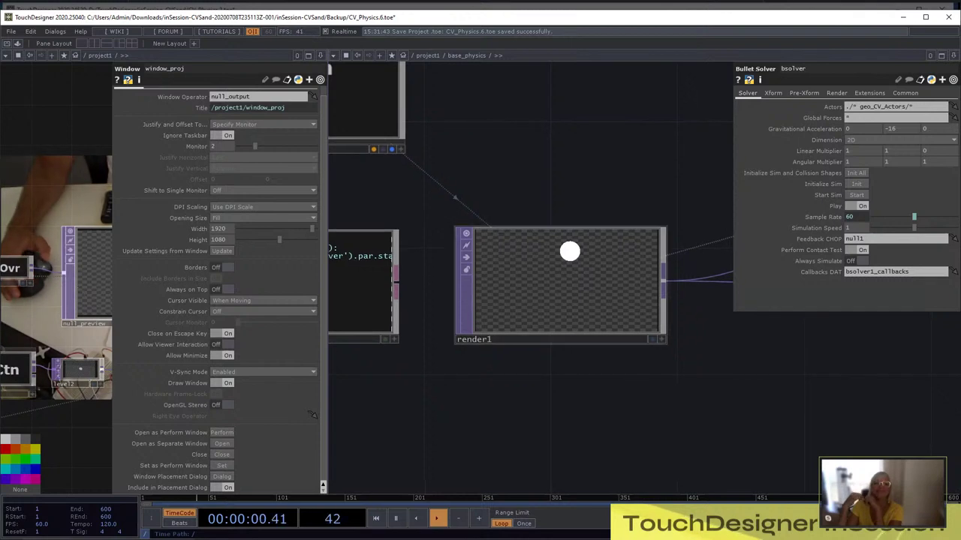
pyautogui.scroll(3, 556, 262)
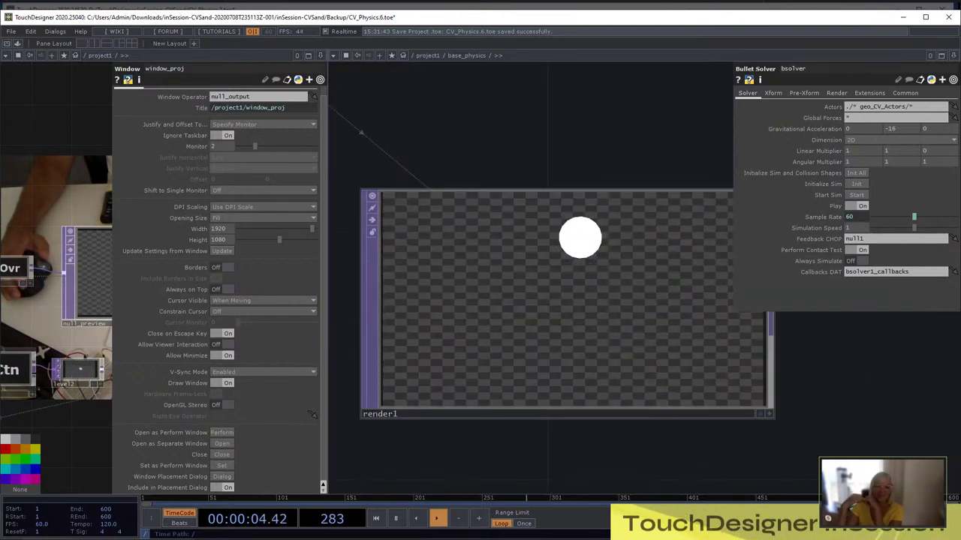
pyautogui.scroll(-4, 491, 168)
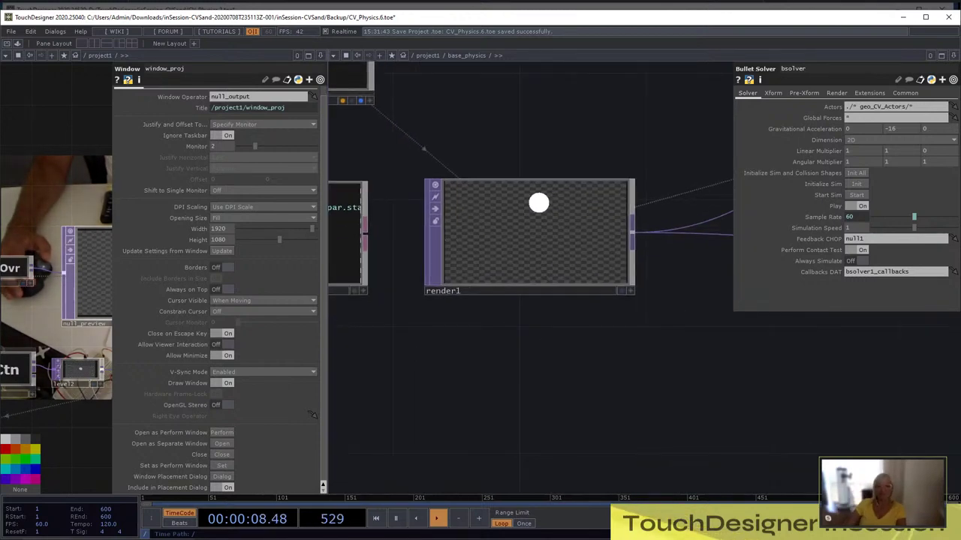
# Go up from base_physics to the /project1 network in the other pane and find the stoner and window_proj nodes
pyautogui.moveTo(484, 346); pyautogui.dragTo(548, 362)
pyautogui.scroll(-15, 548, 362)
pyautogui.scroll(1, 668, 379)
pyautogui.scroll(-3, 481, 292)
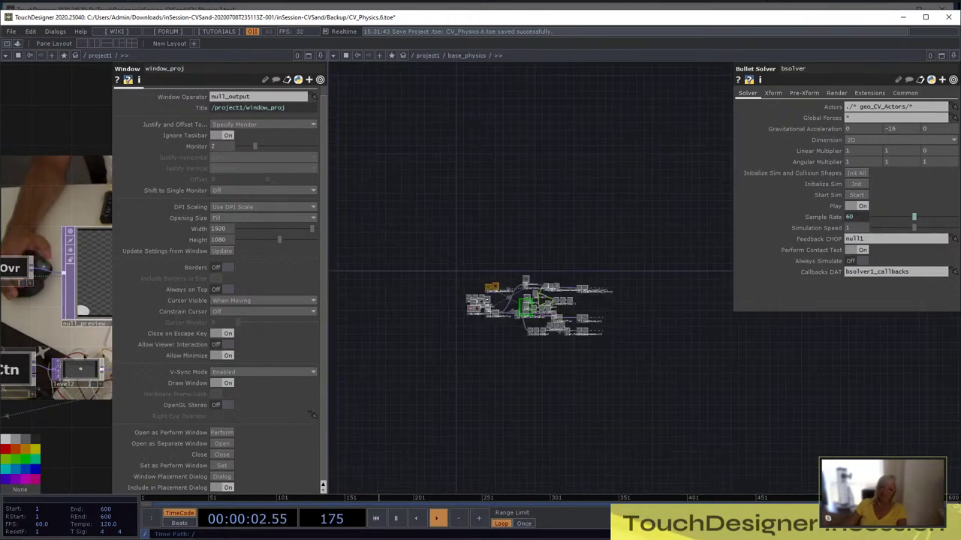
pyautogui.scroll(-5, 473, 342)
pyautogui.moveTo(713, 432); pyautogui.dragTo(496, 366)
pyautogui.scroll(4, 581, 366)
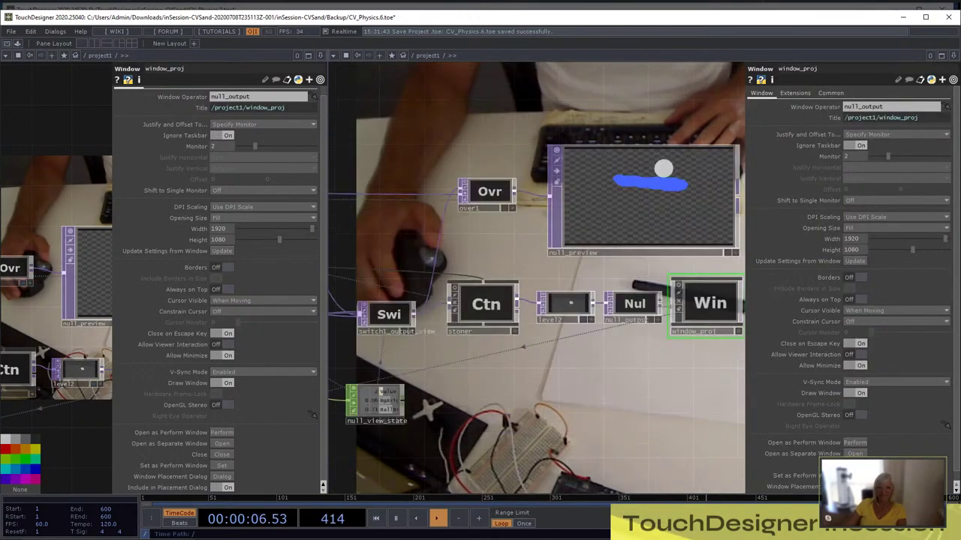
# Open the stoner container's mapping window from its Stoner parameters and place it clear of the camera view
pyautogui.scroll(-4, 582, 367)
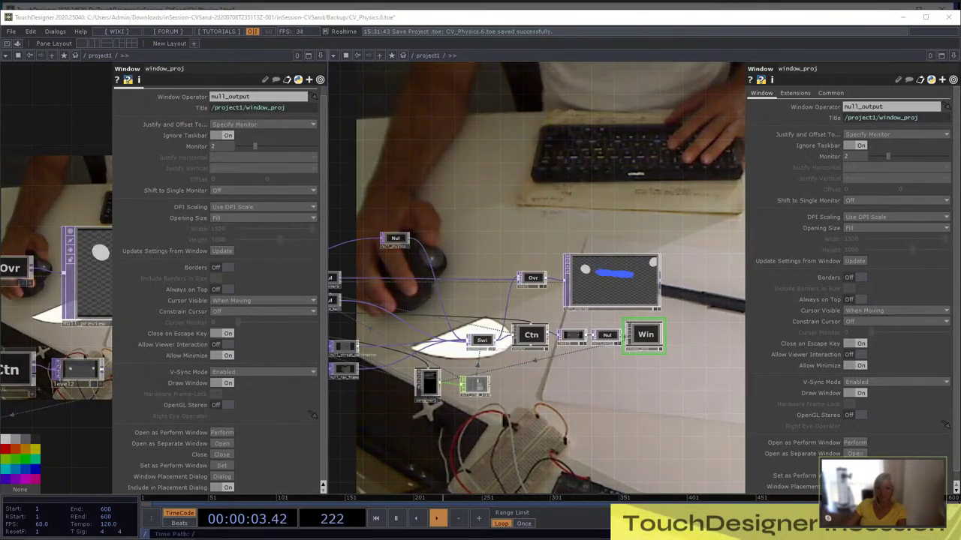
pyautogui.rightClick(644, 335)
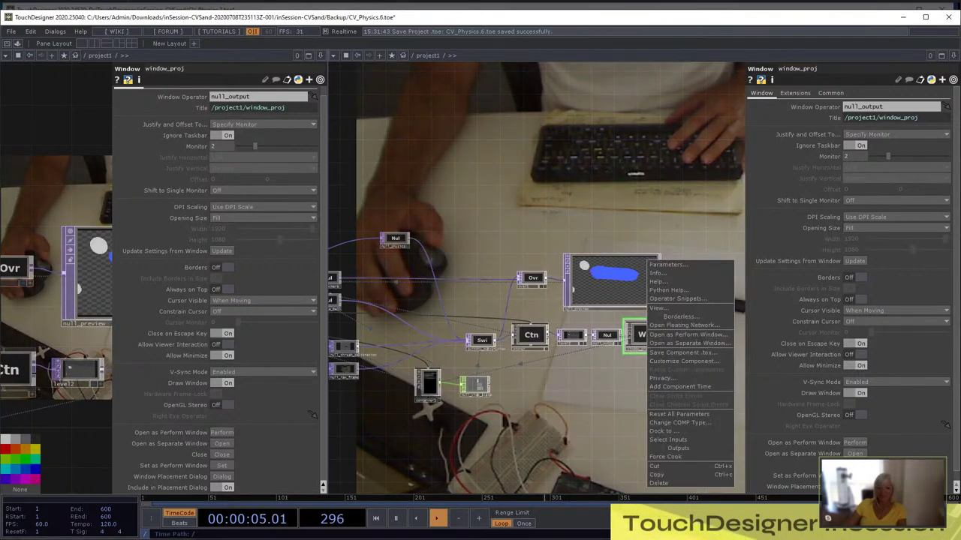
pyautogui.press('Escape')
pyautogui.scroll(3, 528, 337)
pyautogui.rightClick(530, 334)
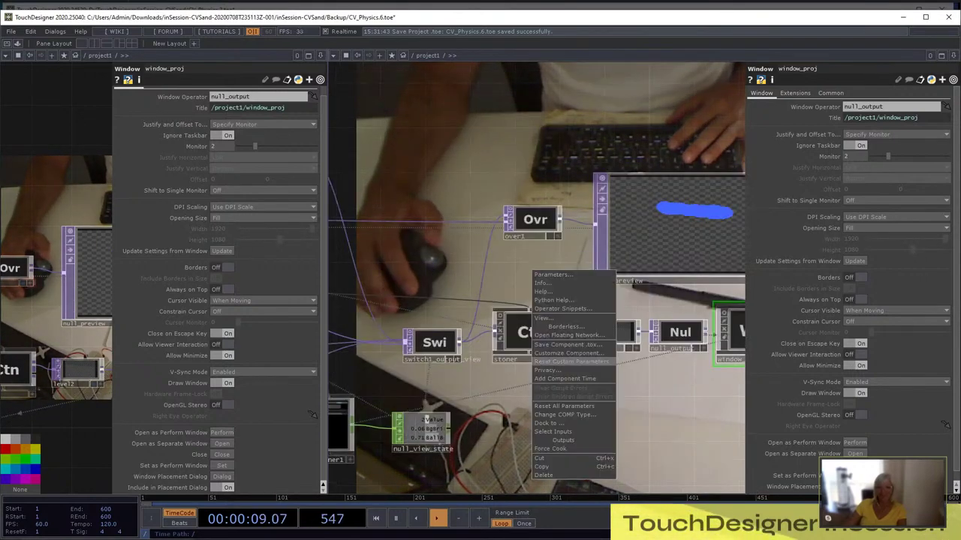
pyautogui.click(569, 335)
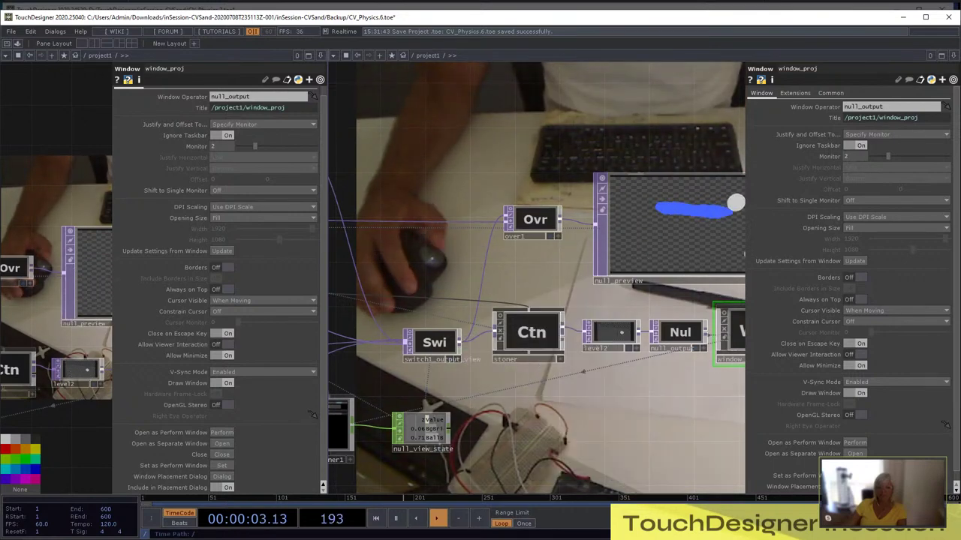
pyautogui.click(530, 334)
pyautogui.click(727, 105)
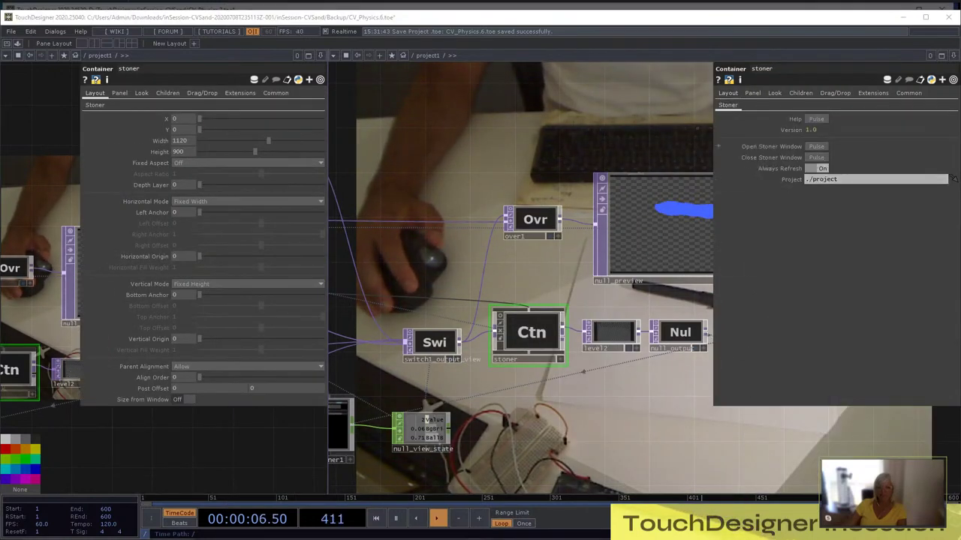
pyautogui.moveTo(101, 38); pyautogui.dragTo(627, 39)
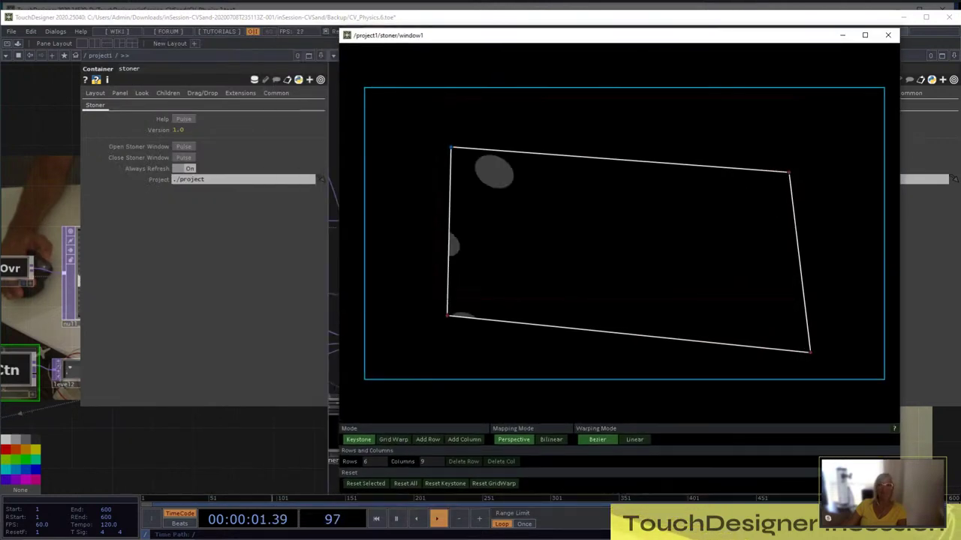
# Move the keystone's upper-left corner inward and hide the stoner parameters to compare with the camera image
pyautogui.moveTo(450, 147); pyautogui.dragTo(486, 206)
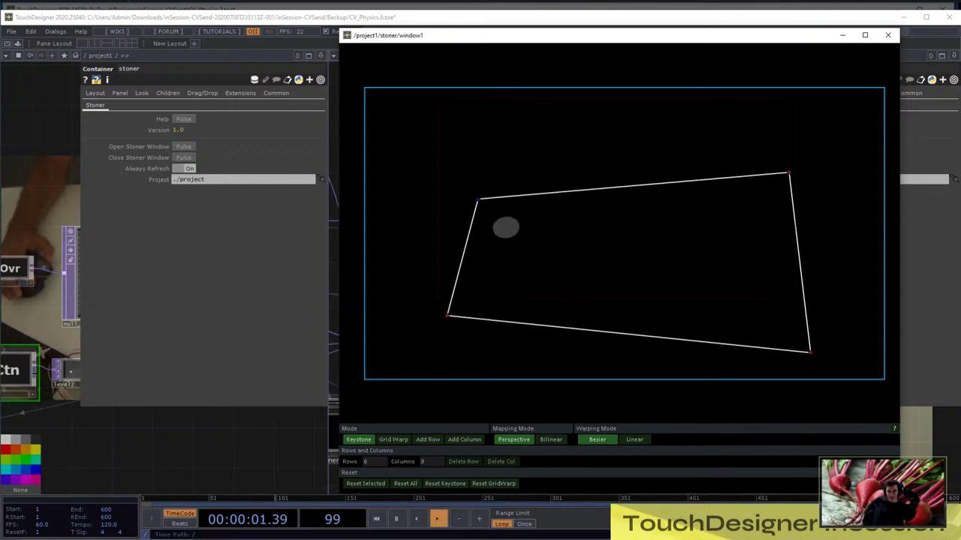
pyautogui.press('p')
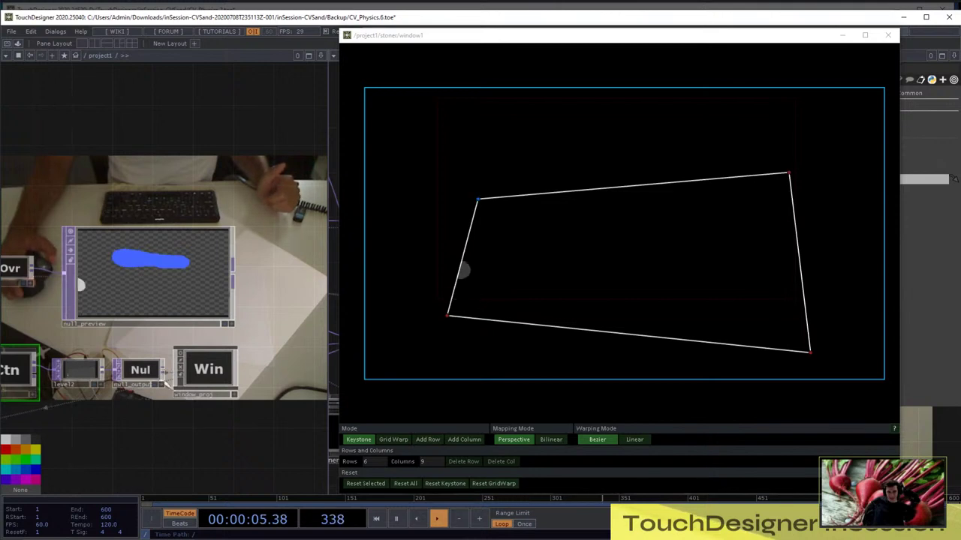
pyautogui.moveTo(478, 199); pyautogui.dragTo(471, 194)
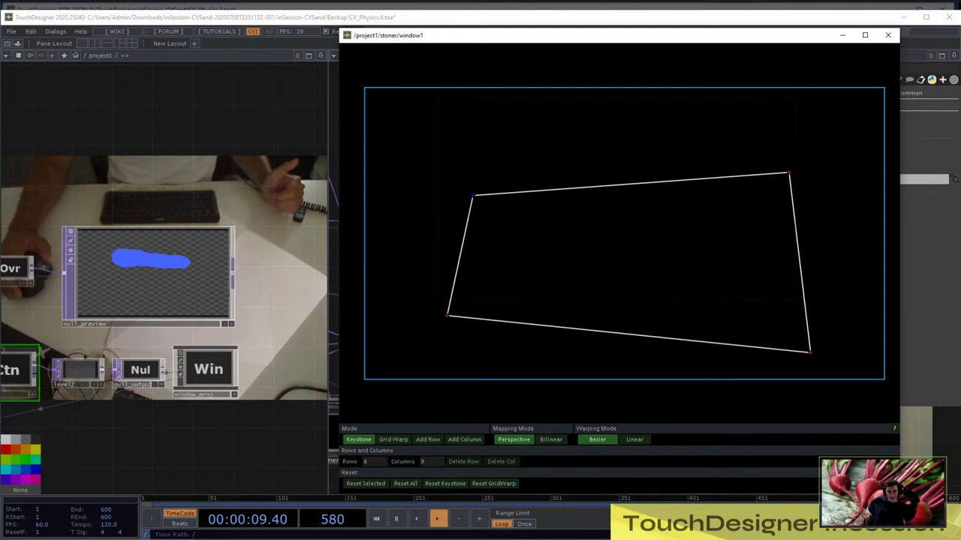
# Pull the keystone's lower-right corner inward and nudge its upper-left corner, comparing the projection with the paper in the camera image
pyautogui.moveTo(270, 225); pyautogui.dragTo(208, 414)
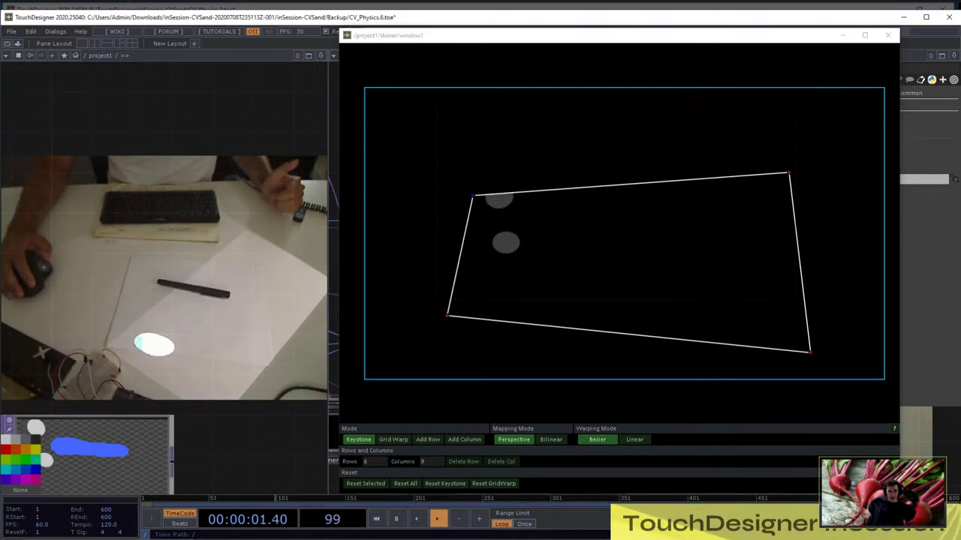
pyautogui.moveTo(473, 195)
pyautogui.mouseDown()
pyautogui.moveTo(539, 201)
pyautogui.moveTo(484, 192)
pyautogui.mouseUp()
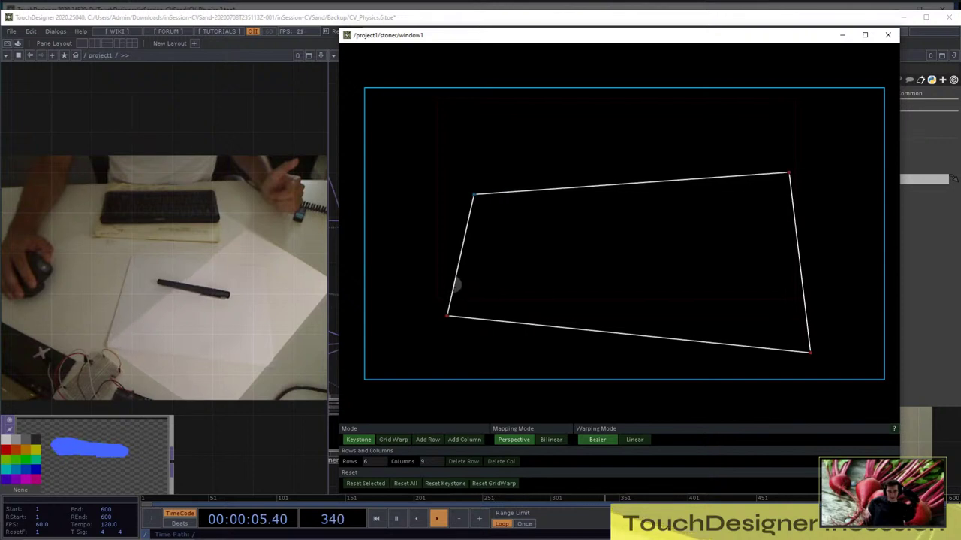
pyautogui.moveTo(809, 352); pyautogui.dragTo(731, 344)
pyautogui.moveTo(473, 194)
pyautogui.mouseDown()
pyautogui.moveTo(531, 161)
pyautogui.moveTo(517, 187)
pyautogui.moveTo(474, 194)
pyautogui.mouseUp()
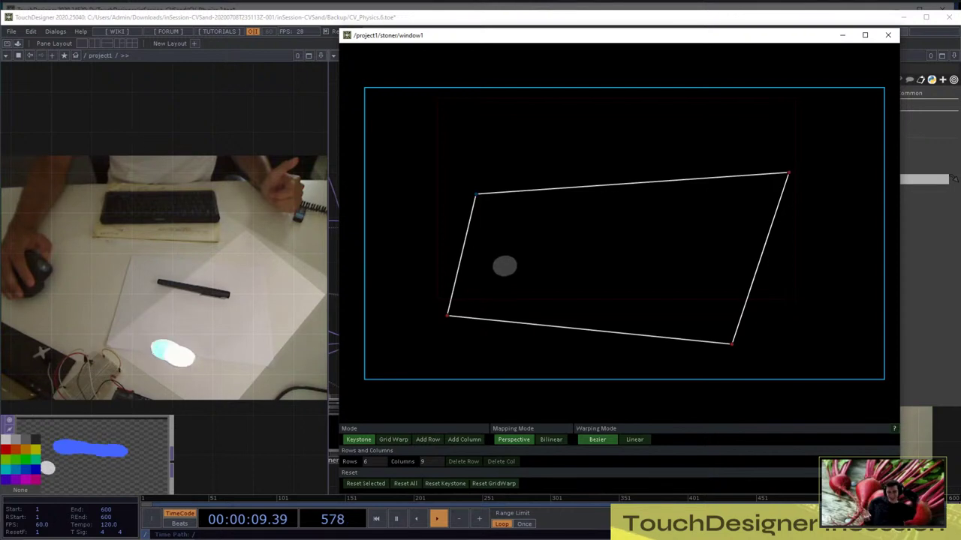
# Carry the keystone's two lower corners above its upper edge to turn the projected area toward the paper
pyautogui.moveTo(448, 315); pyautogui.dragTo(790, 264)
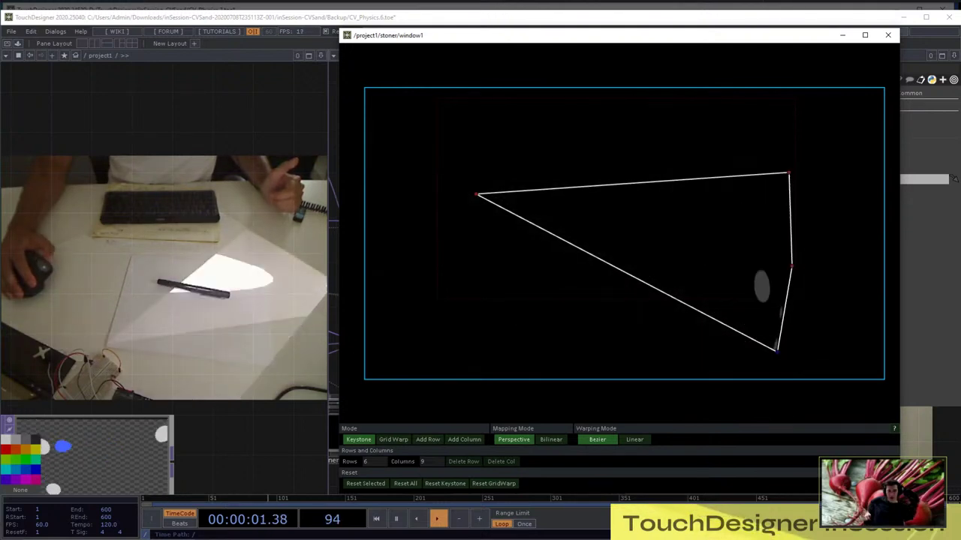
pyautogui.moveTo(777, 350); pyautogui.dragTo(482, 133)
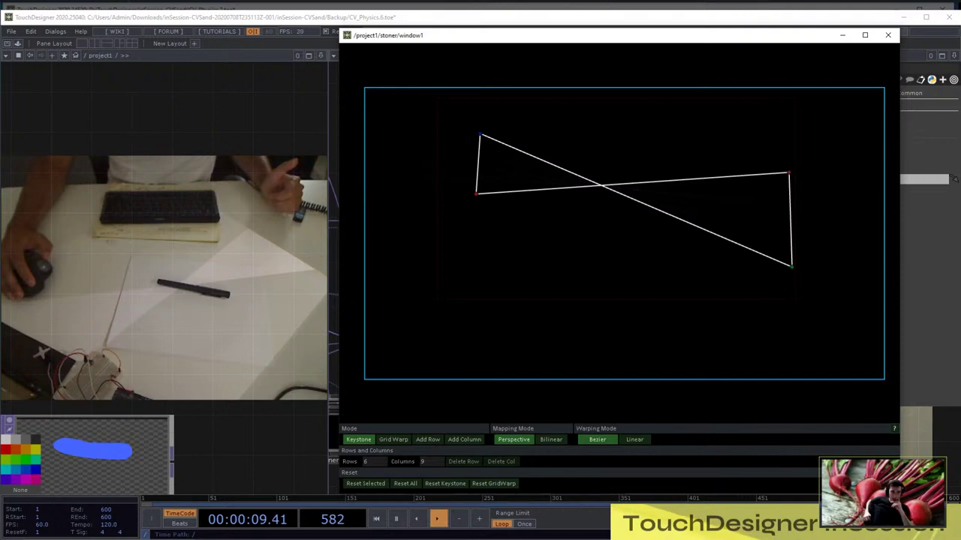
pyautogui.moveTo(792, 267); pyautogui.dragTo(750, 129)
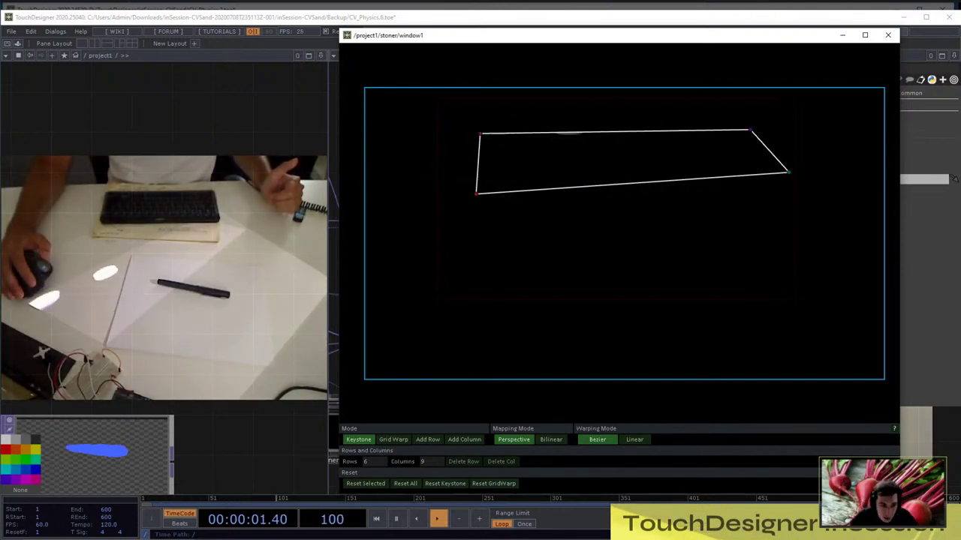
# Reshape the keystone into a tilted quad that fits the projection to the paper, and close the mapping window
pyautogui.moveTo(787, 173); pyautogui.dragTo(555, 300)
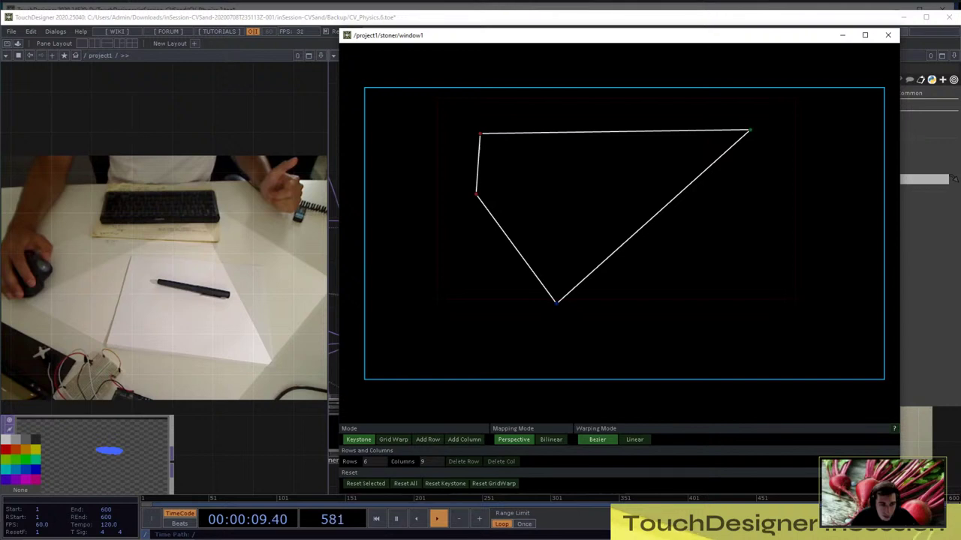
pyautogui.moveTo(749, 130); pyautogui.dragTo(715, 216)
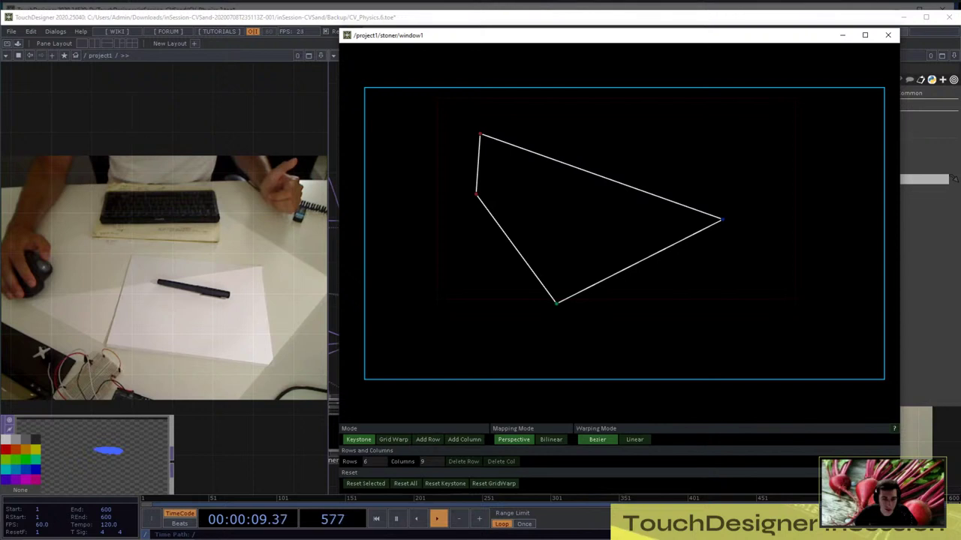
pyautogui.moveTo(556, 304); pyautogui.dragTo(584, 289)
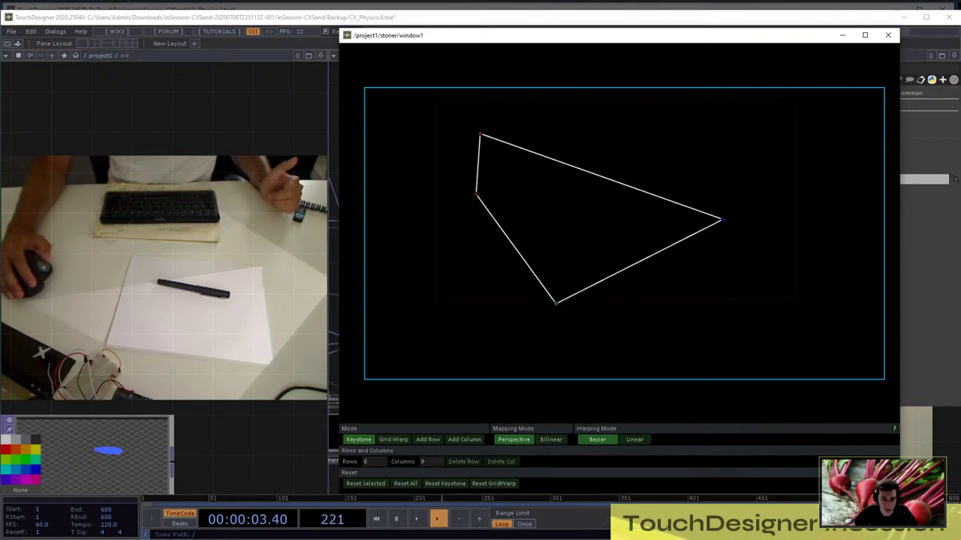
pyautogui.moveTo(475, 194)
pyautogui.mouseDown()
pyautogui.moveTo(450, 204)
pyautogui.moveTo(473, 205)
pyautogui.mouseUp()
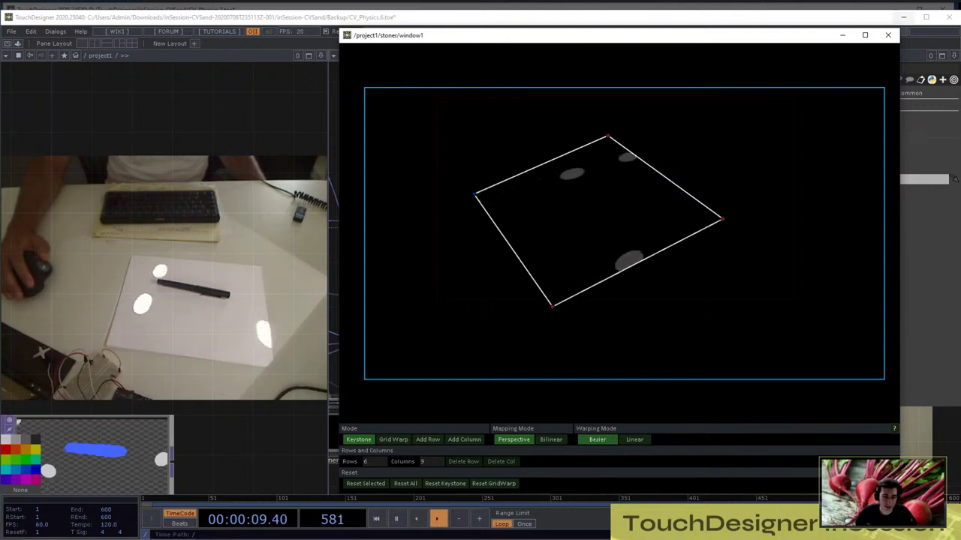
pyautogui.click(888, 35)
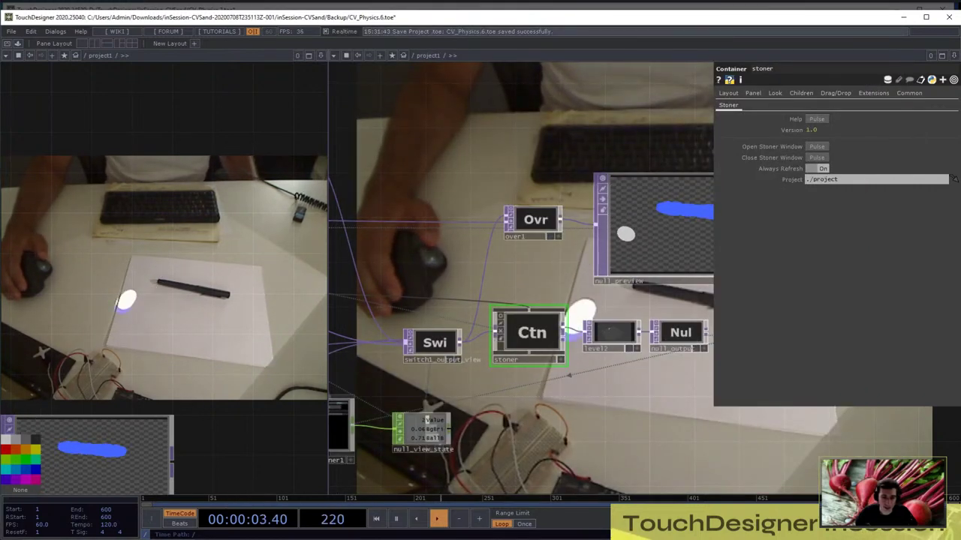
# Find the stoner container in the /project1 network and reopen its mapping window beside the camera view
pyautogui.scroll(-5, 518, 312)
pyautogui.scroll(4, 580, 279)
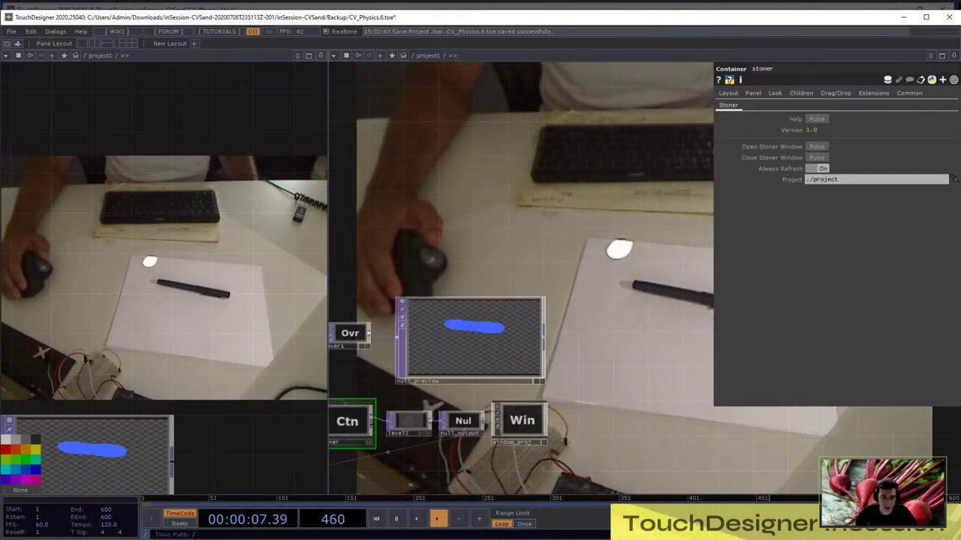
pyautogui.scroll(-5, 659, 268)
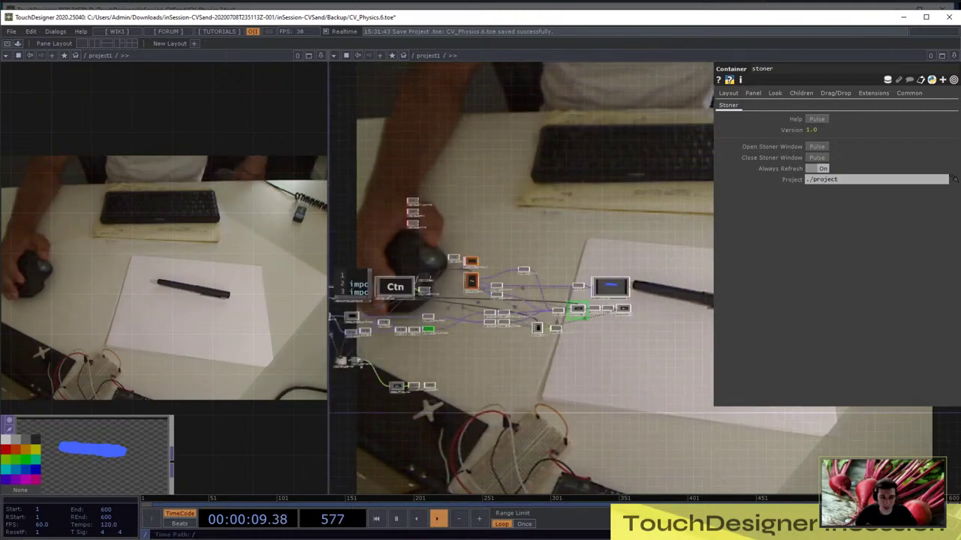
pyautogui.scroll(8, 620, 324)
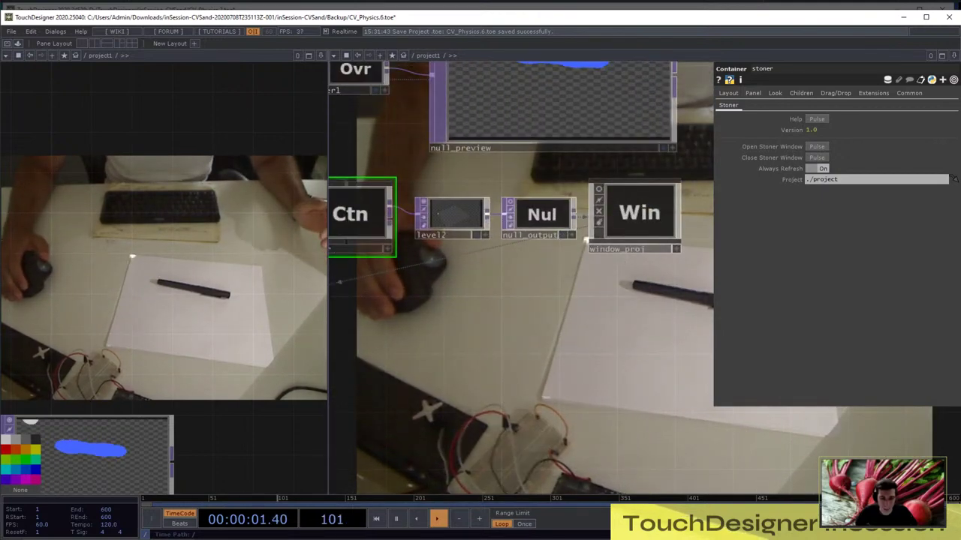
pyautogui.scroll(-7, 571, 281)
pyautogui.scroll(6, 546, 289)
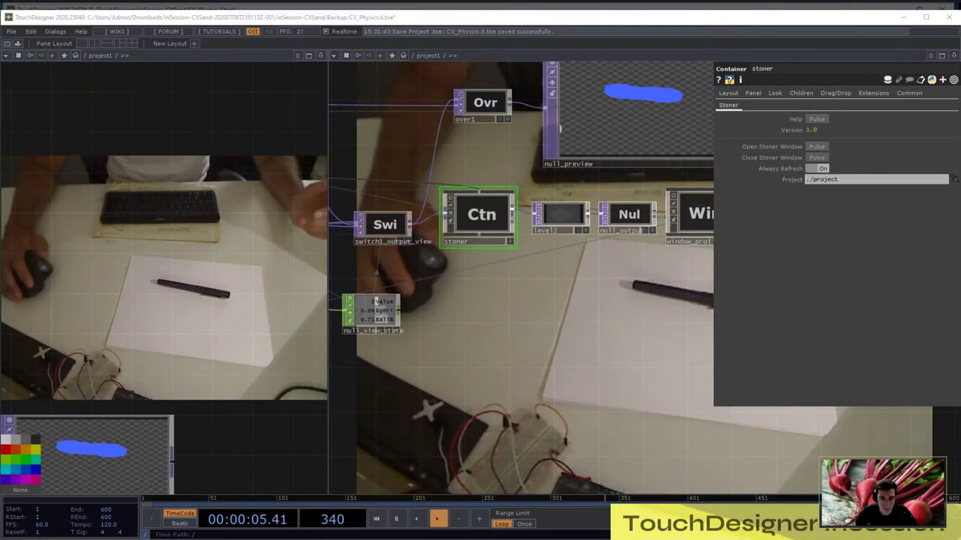
pyautogui.moveTo(0, 14); pyautogui.dragTo(403, 49)
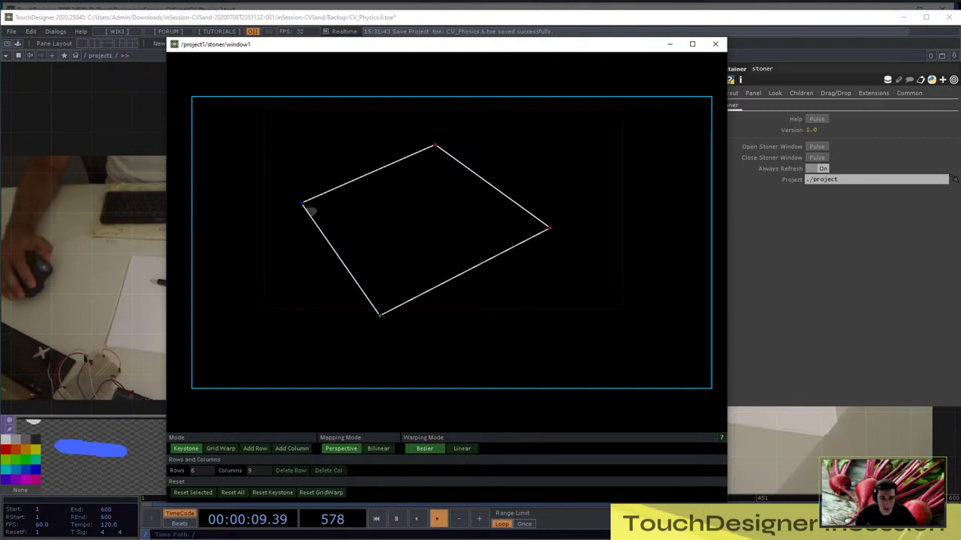
# Swap the keystone's corners in pairs to mirror the projected image on the paper
pyautogui.moveTo(379, 315); pyautogui.dragTo(273, 167)
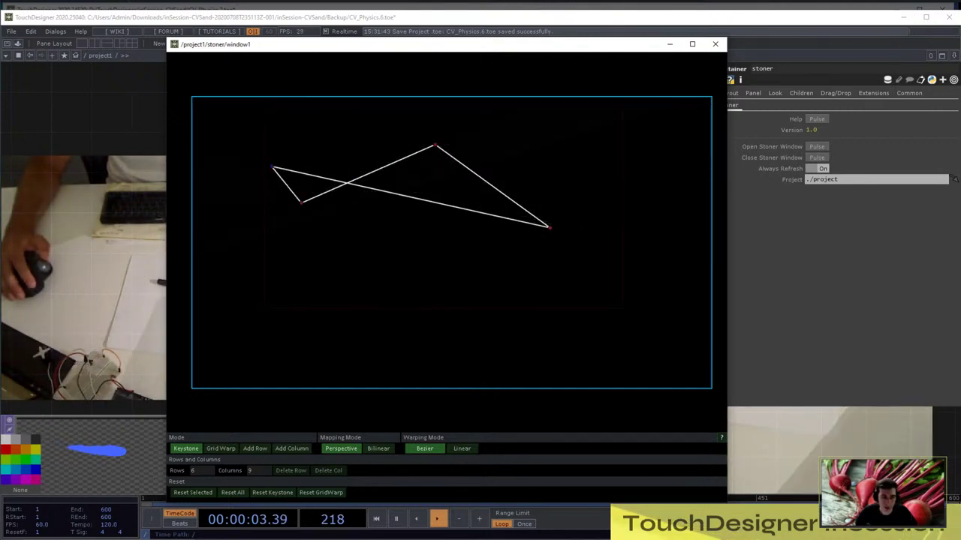
pyautogui.moveTo(550, 227); pyautogui.dragTo(332, 116)
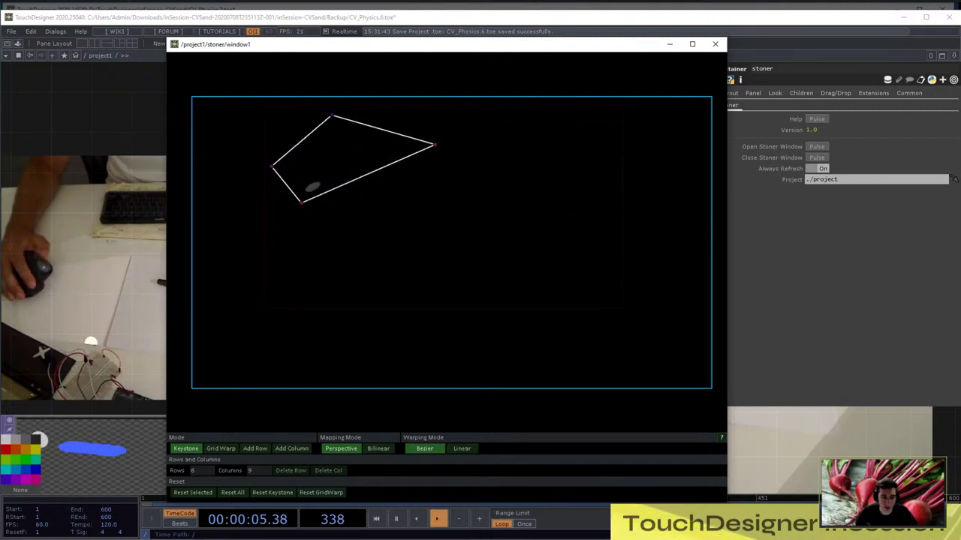
pyautogui.moveTo(433, 144); pyautogui.dragTo(554, 231)
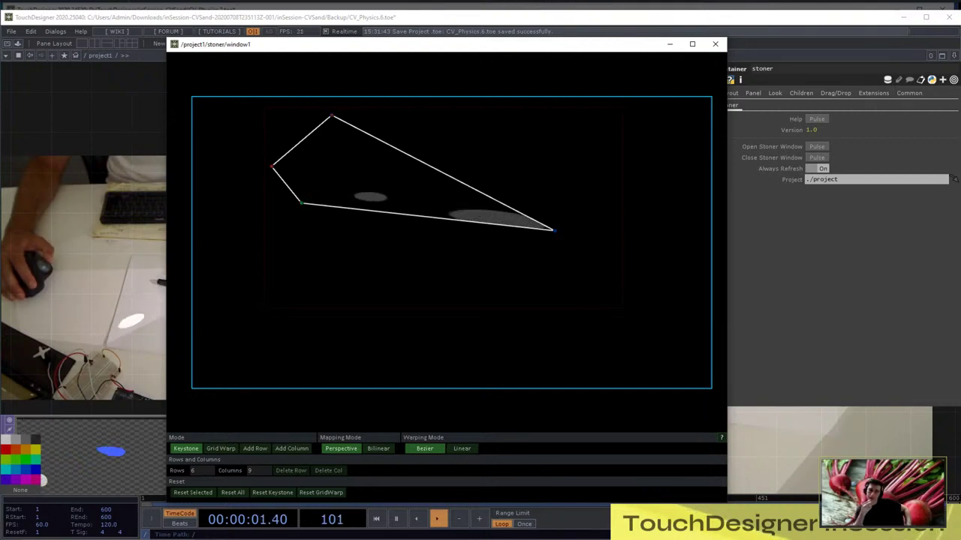
pyautogui.moveTo(301, 202); pyautogui.dragTo(383, 313)
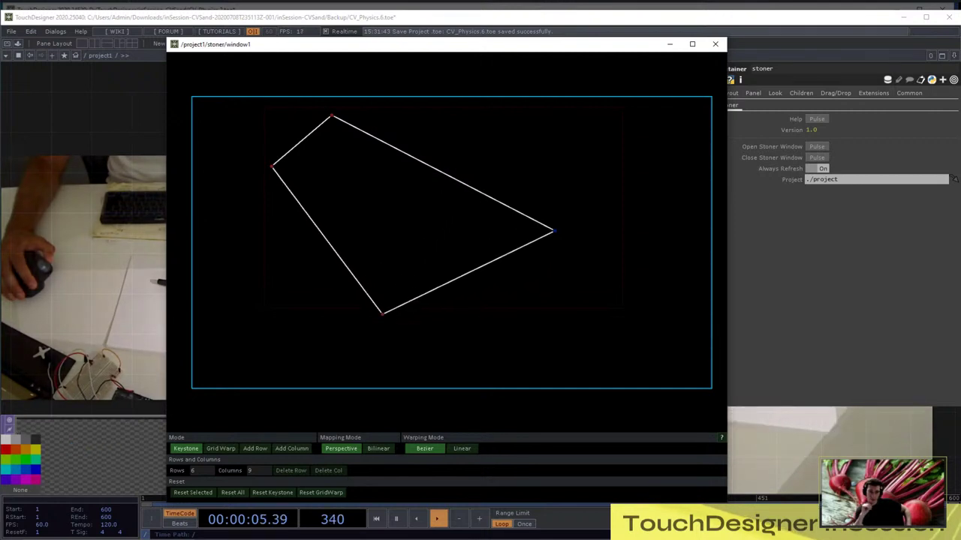
# Fine-tune the keystone's leftmost and lowest corners against the paper's corners, and close the mapping window
pyautogui.moveTo(272, 166); pyautogui.dragTo(296, 205)
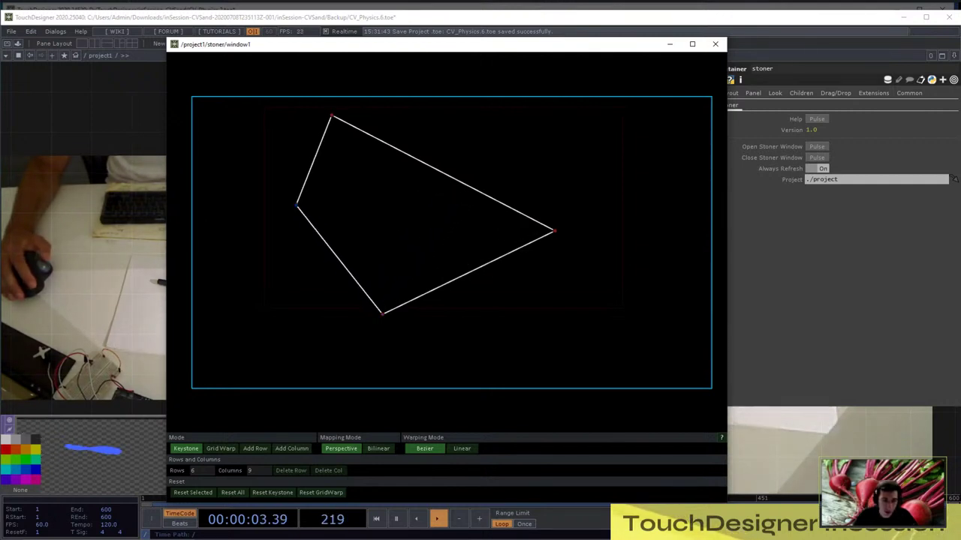
pyautogui.moveTo(382, 314)
pyautogui.mouseDown()
pyautogui.moveTo(487, 270)
pyautogui.moveTo(383, 319)
pyautogui.mouseUp()
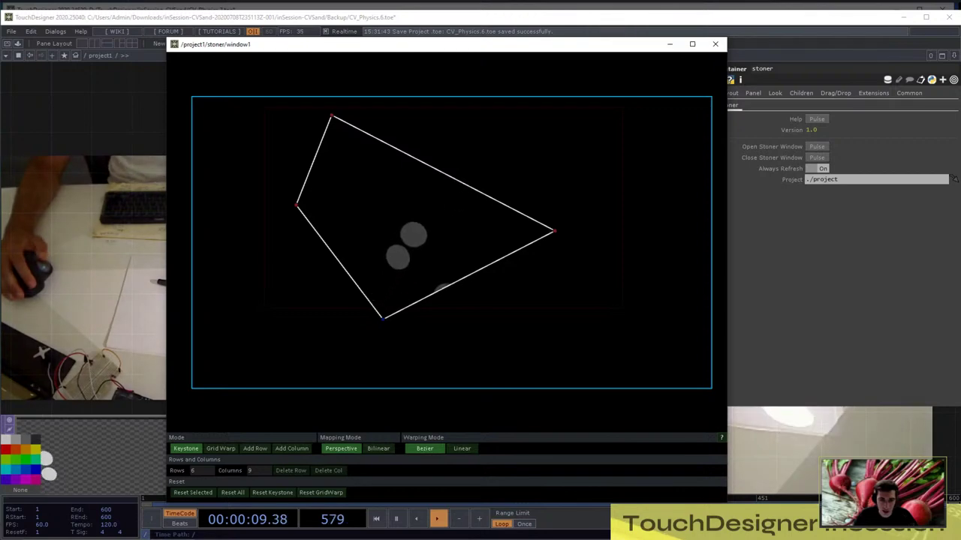
pyautogui.click(716, 43)
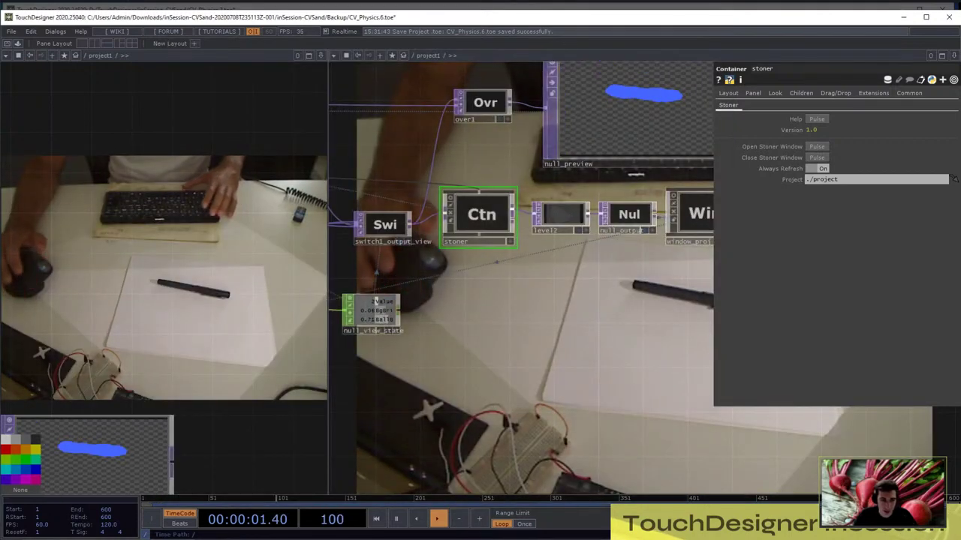
# Compare the balls and pen shape in null_preview with their projection in the camera image
pyautogui.scroll(-5, 484, 268)
pyautogui.scroll(6, 521, 277)
pyautogui.scroll(-3, 553, 266)
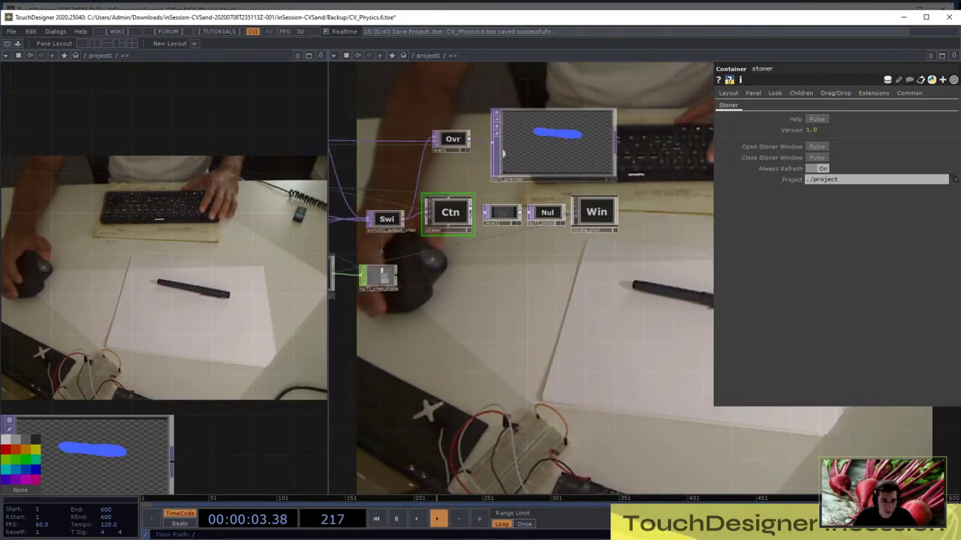
pyautogui.scroll(5, 566, 118)
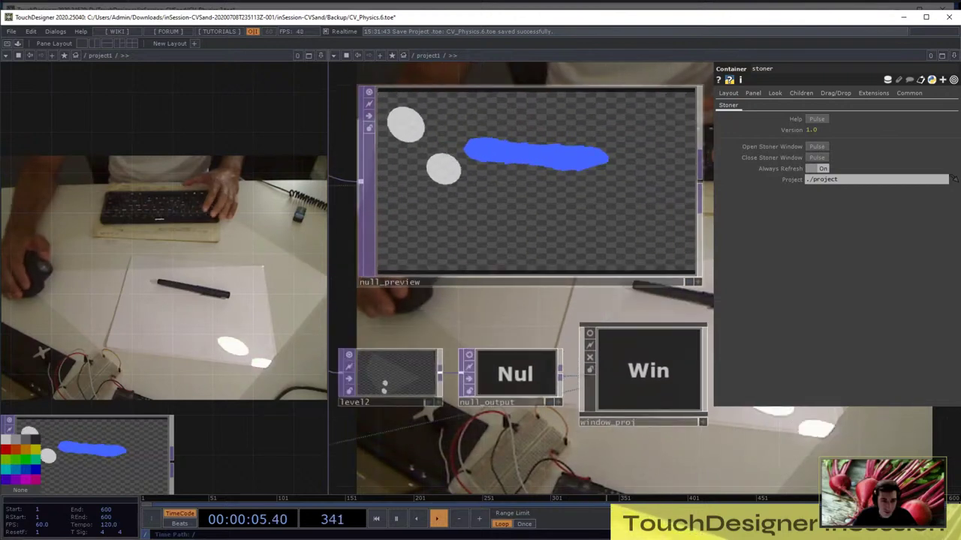
pyautogui.click(536, 182)
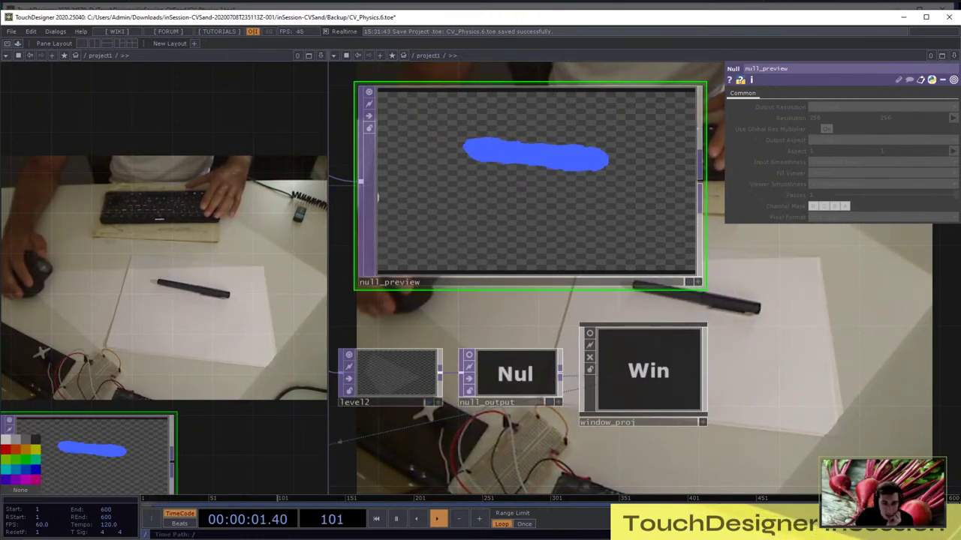
pyautogui.scroll(-5, 617, 276)
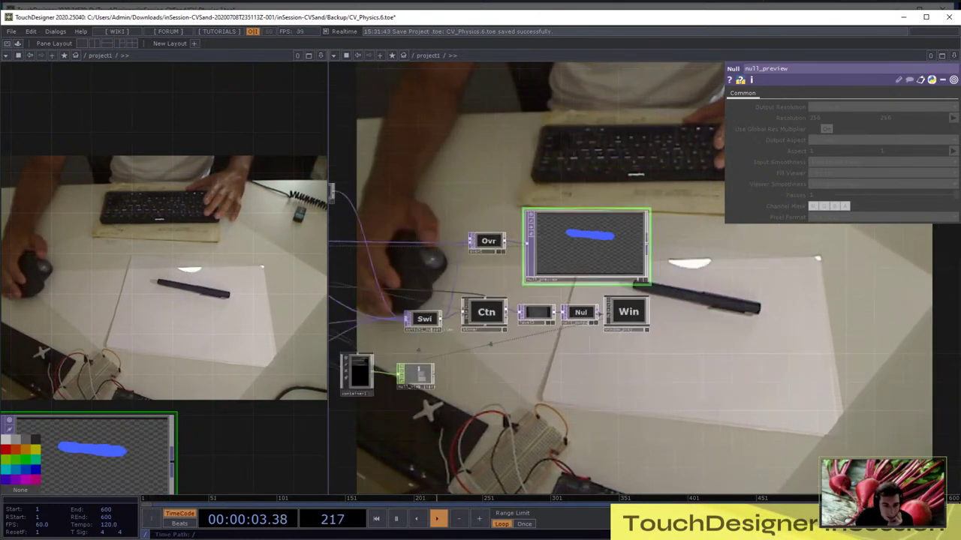
# Set the Index of switch1_output_view to 0 to project null_raw_frame
pyautogui.scroll(5, 471, 318)
pyautogui.click(533, 309)
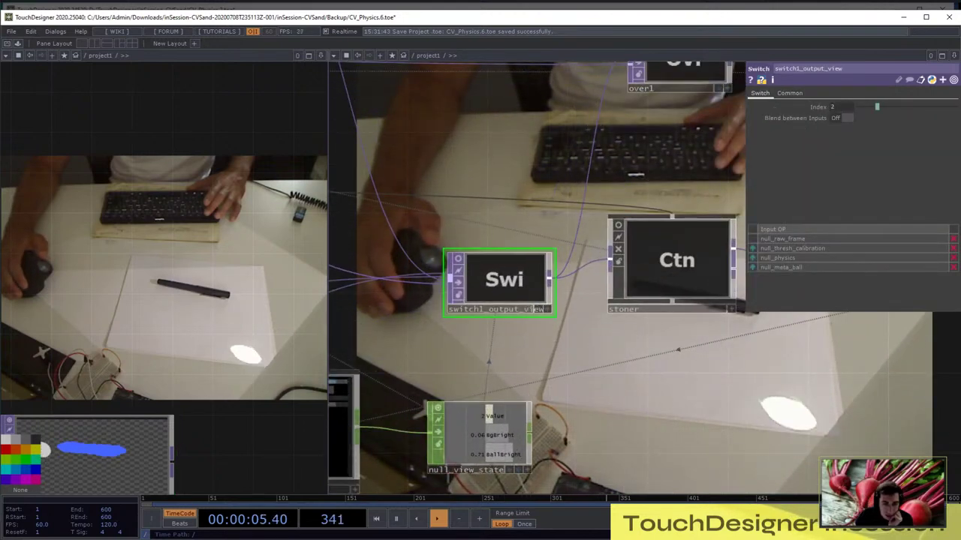
pyautogui.scroll(-5, 572, 328)
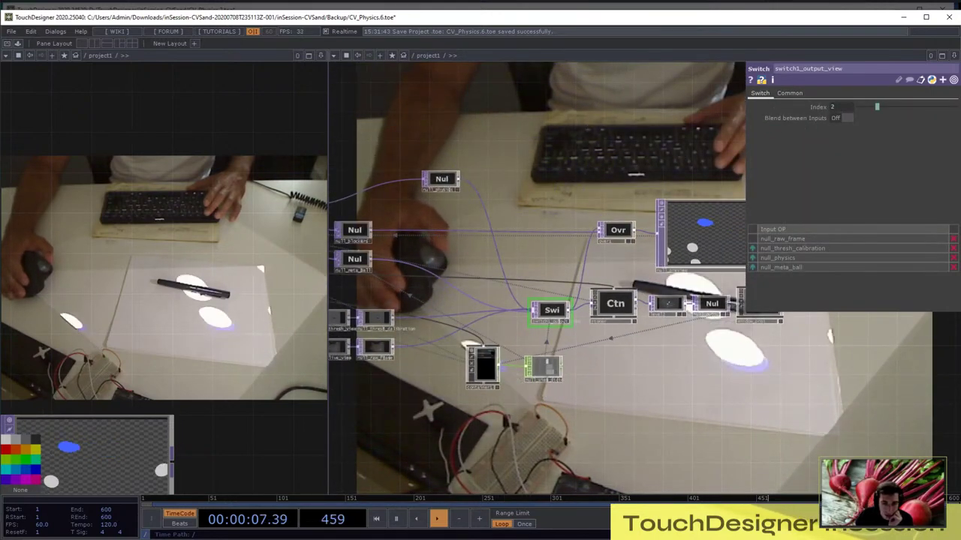
pyautogui.moveTo(438, 159); pyautogui.dragTo(350, 375)
pyautogui.scroll(5, 537, 307)
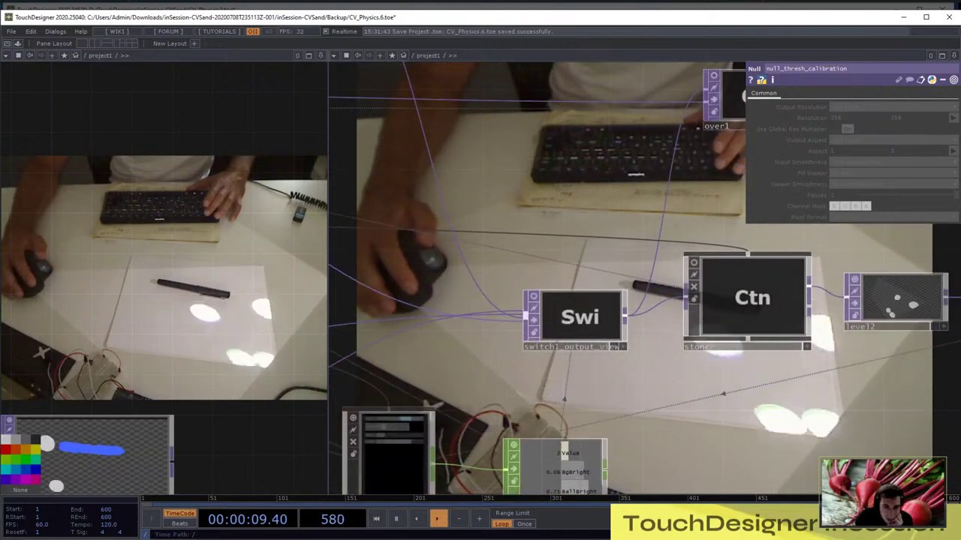
pyautogui.click(447, 363)
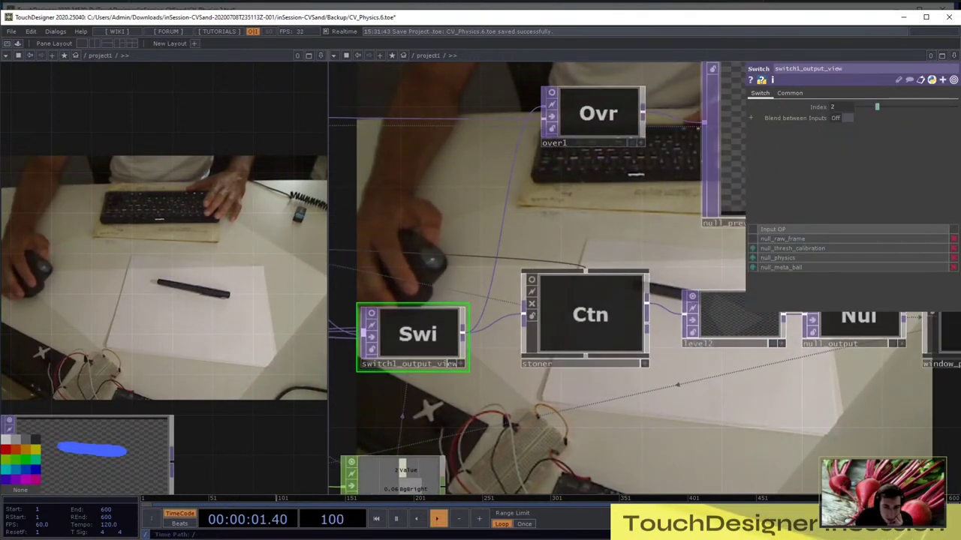
pyautogui.moveTo(877, 106); pyautogui.dragTo(856, 107)
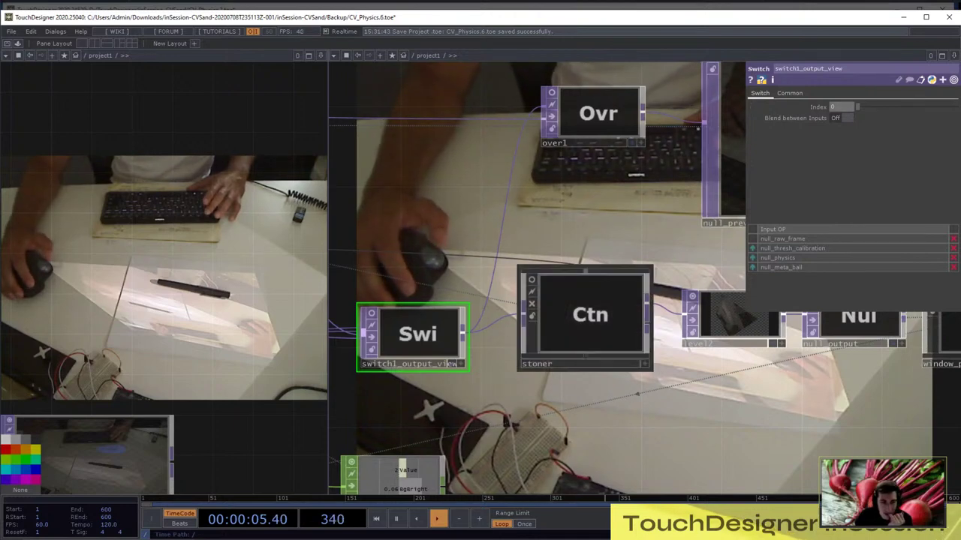
# Open the stoner container's own viewer in a floating window and place it clear of the camera image
pyautogui.moveTo(638, 397); pyautogui.dragTo(393, 396)
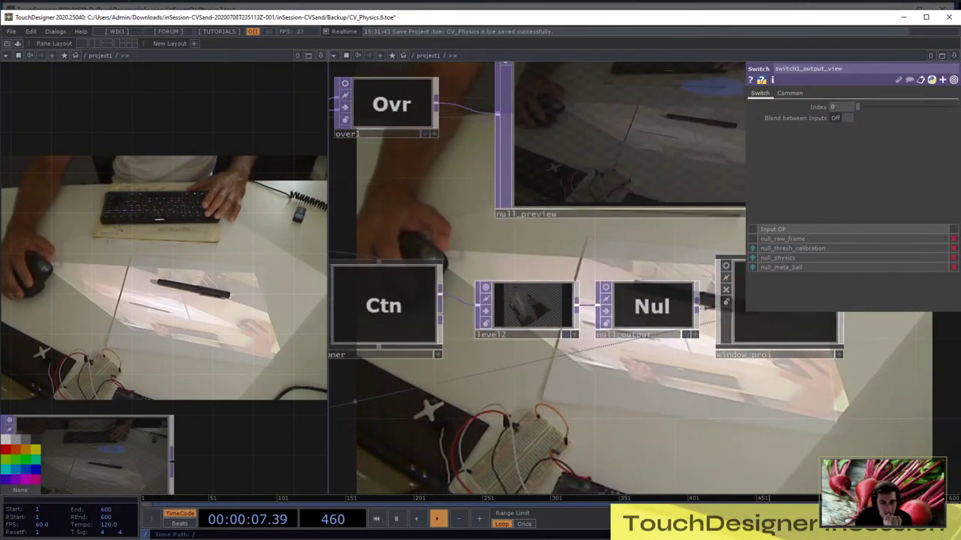
pyautogui.click(386, 304)
pyautogui.rightClick(392, 300)
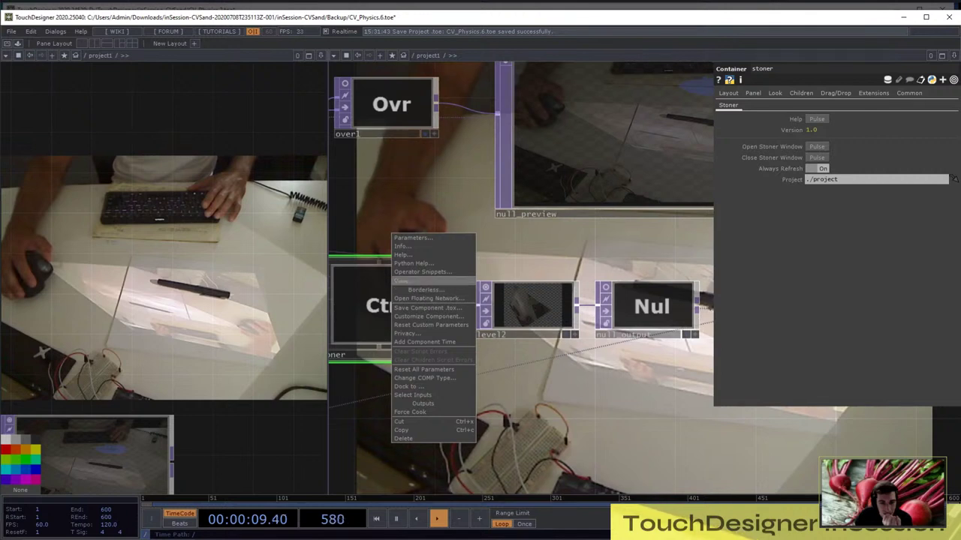
pyautogui.click(419, 281)
pyautogui.moveTo(352, 59); pyautogui.dragTo(453, 66)
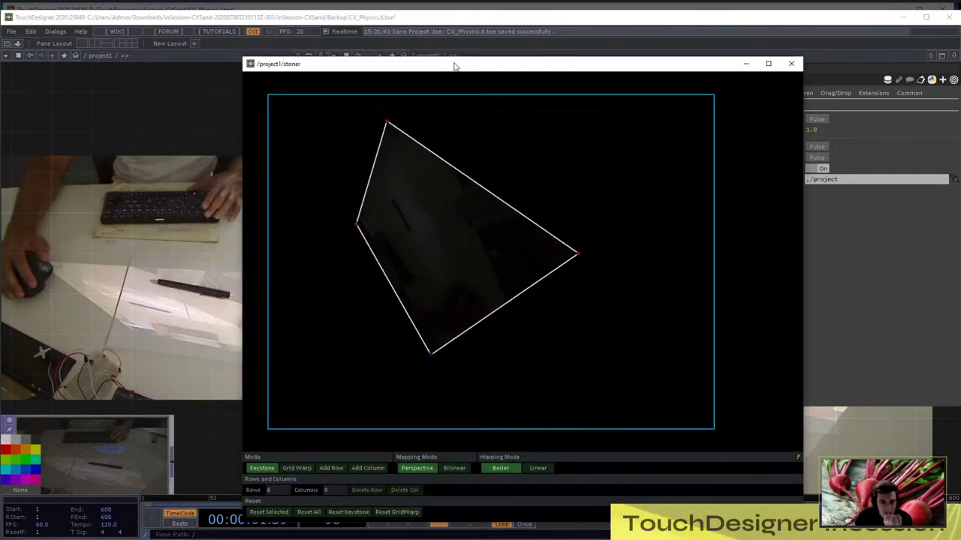
# Rearrange all four keystone corners in stoner's viewer so the projected camera frame turns onto the paper, and close the viewer
pyautogui.moveTo(357, 223); pyautogui.dragTo(346, 285)
pyautogui.moveTo(431, 353); pyautogui.dragTo(605, 196)
pyautogui.moveTo(577, 254); pyautogui.dragTo(415, 347)
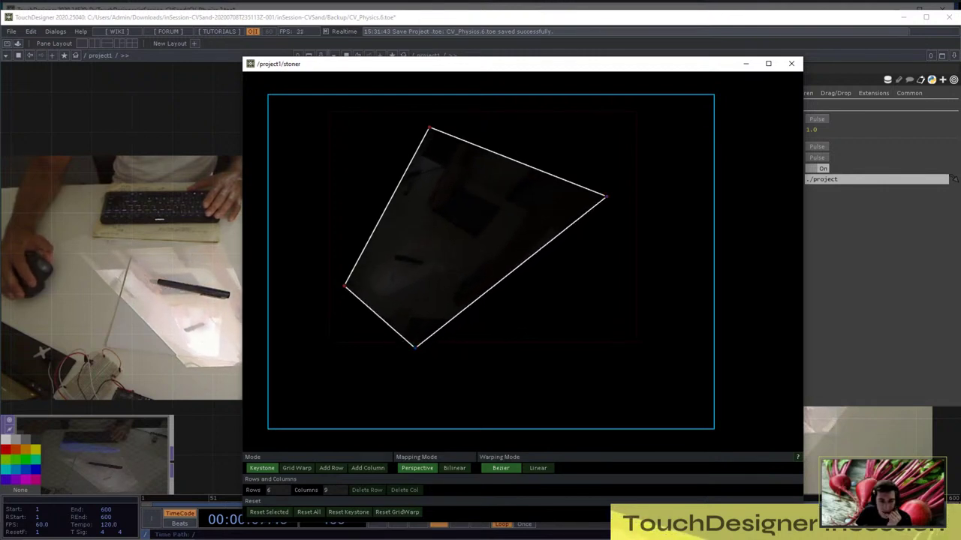
pyautogui.moveTo(345, 286); pyautogui.dragTo(320, 223)
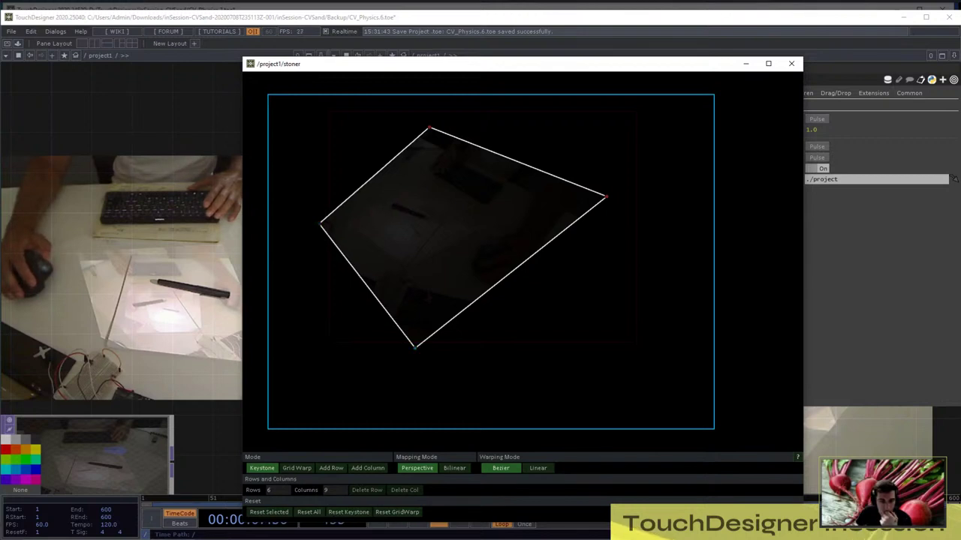
pyautogui.moveTo(414, 347)
pyautogui.mouseDown()
pyautogui.moveTo(590, 318)
pyautogui.moveTo(620, 325)
pyautogui.moveTo(573, 345)
pyautogui.moveTo(443, 354)
pyautogui.moveTo(440, 368)
pyautogui.moveTo(569, 322)
pyautogui.moveTo(408, 360)
pyautogui.moveTo(395, 345)
pyautogui.moveTo(407, 338)
pyautogui.moveTo(409, 349)
pyautogui.mouseUp()
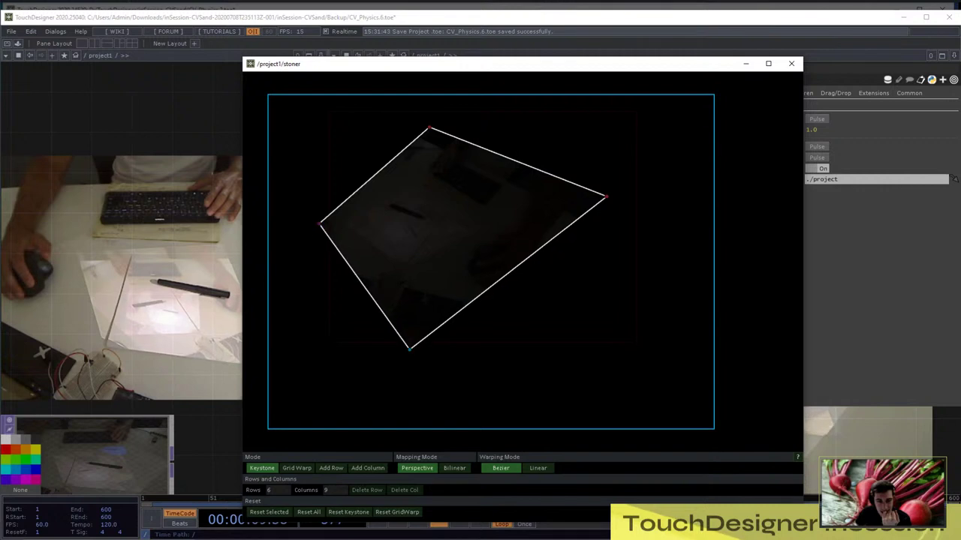
pyautogui.click(791, 63)
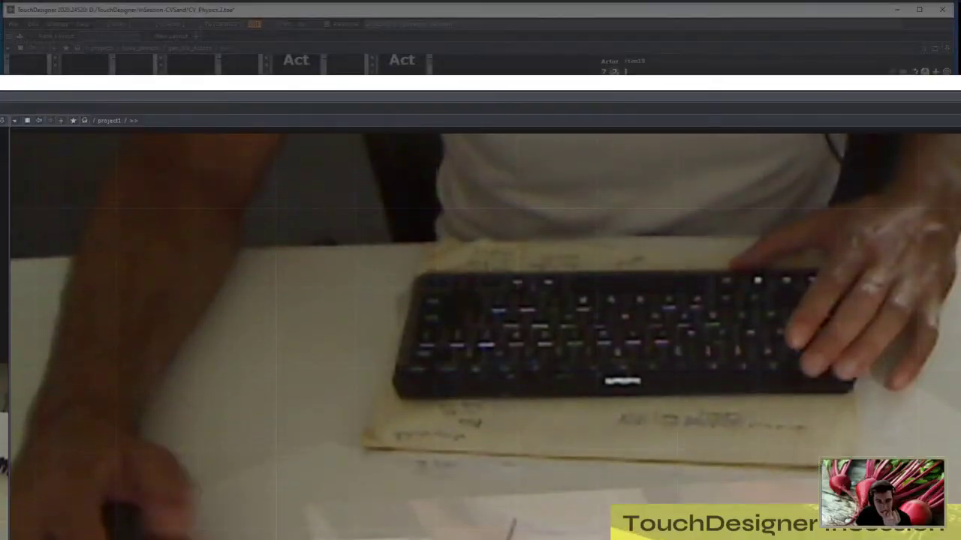
pyautogui.moveTo(492, 85); pyautogui.dragTo(455, 114)
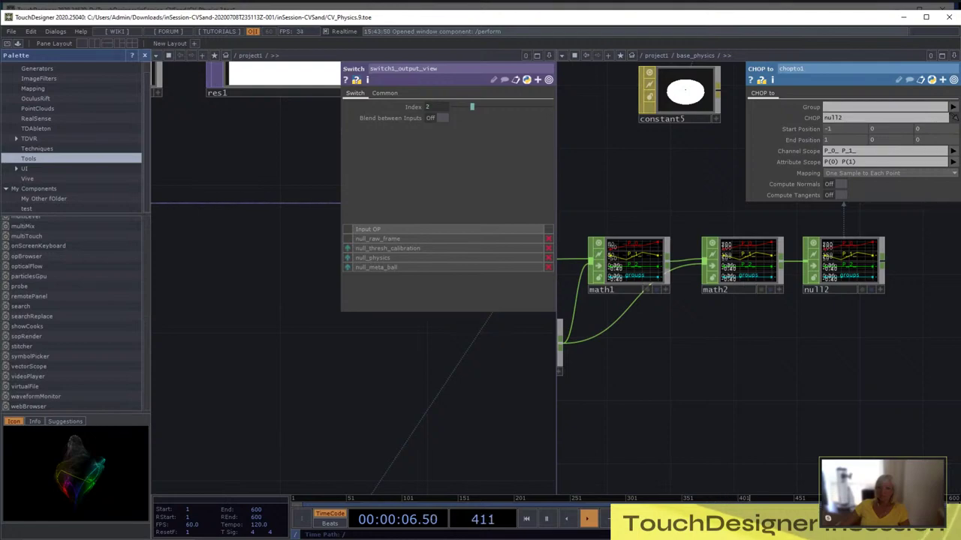
# Hide the component palette and maximize the /project1 network pane
pyautogui.hotkey('alt', 'l')
pyautogui.moveTo(105, 214); pyautogui.dragTo(256, 372)
pyautogui.scroll(-5, 169, 305)
pyautogui.scroll(-8, 825, 368)
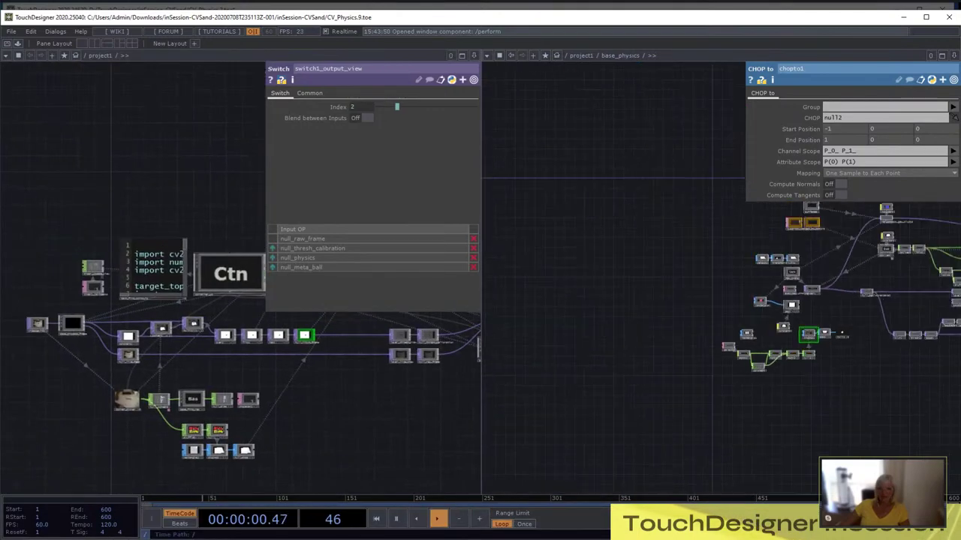
pyautogui.scroll(6, 837, 345)
pyautogui.scroll(-2, 556, 451)
pyautogui.scroll(-5, 750, 376)
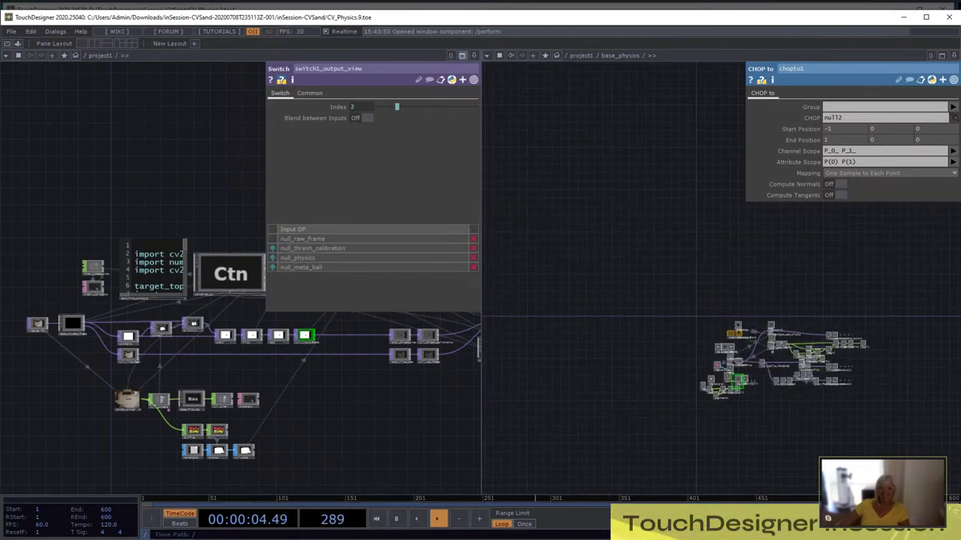
pyautogui.click(462, 56)
# Align the four points P1 to P4 in corner_pinner with the paper's corners in the camera image
pyautogui.moveTo(95, 398); pyautogui.dragTo(251, 323)
pyautogui.scroll(7, 252, 323)
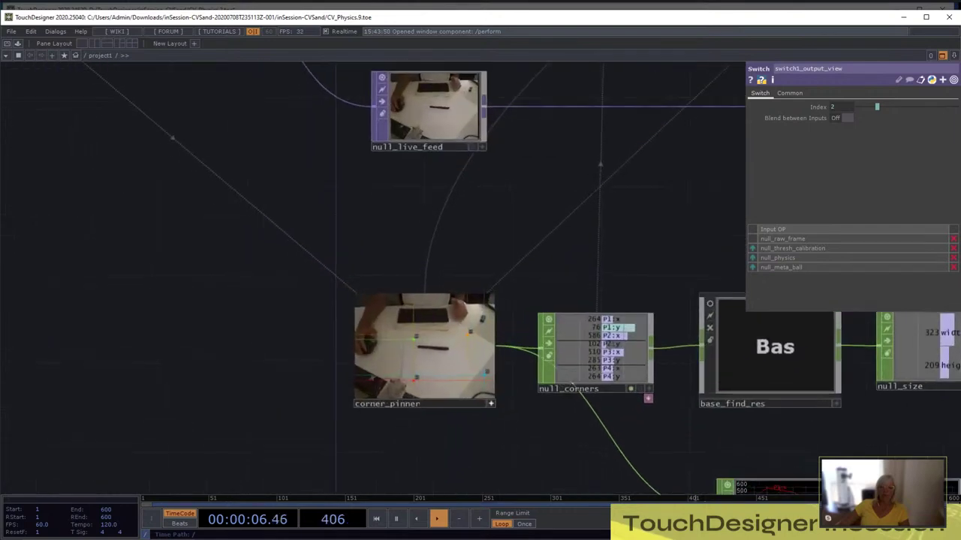
pyautogui.scroll(5, 475, 391)
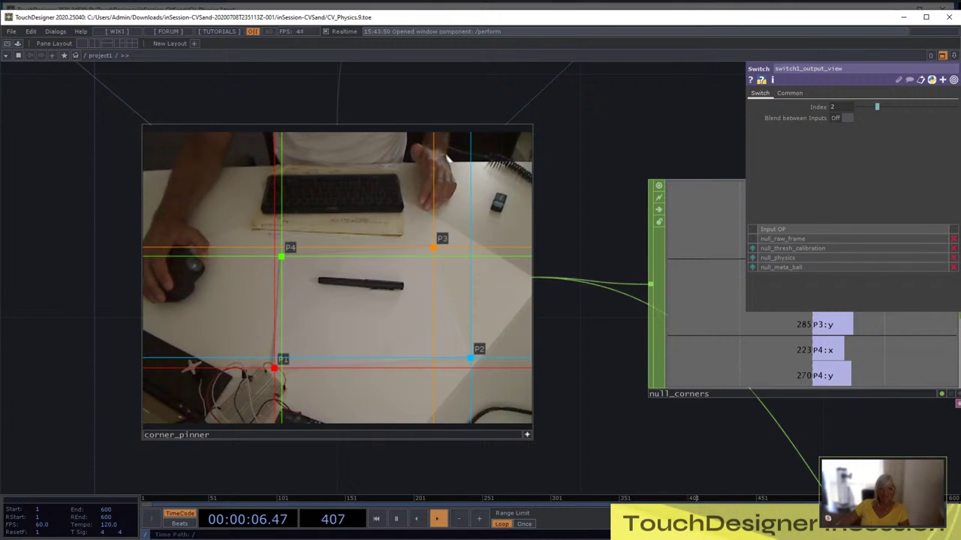
# Open window_proj as a separate window to send null_output to the projector
pyautogui.scroll(-8, 59, 294)
pyautogui.moveTo(480, 338); pyautogui.dragTo(300, 408)
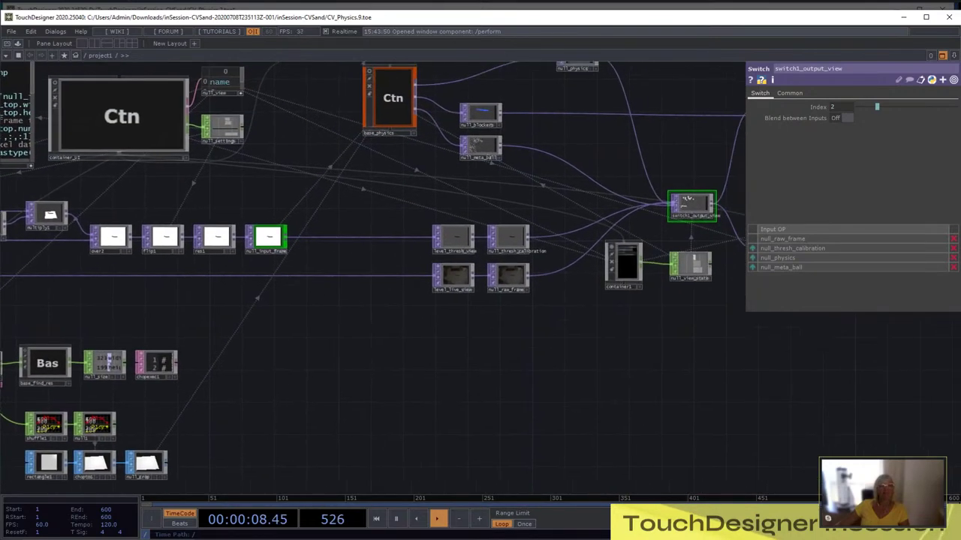
pyautogui.moveTo(526, 360); pyautogui.dragTo(187, 451)
pyautogui.scroll(4, 618, 227)
pyautogui.scroll(-6, 639, 303)
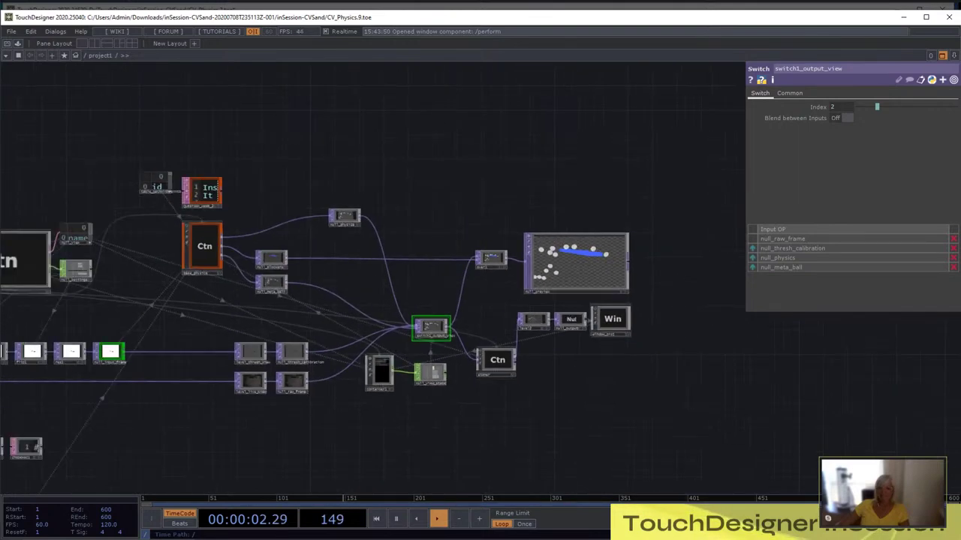
pyautogui.scroll(-1, 625, 308)
pyautogui.click(617, 316)
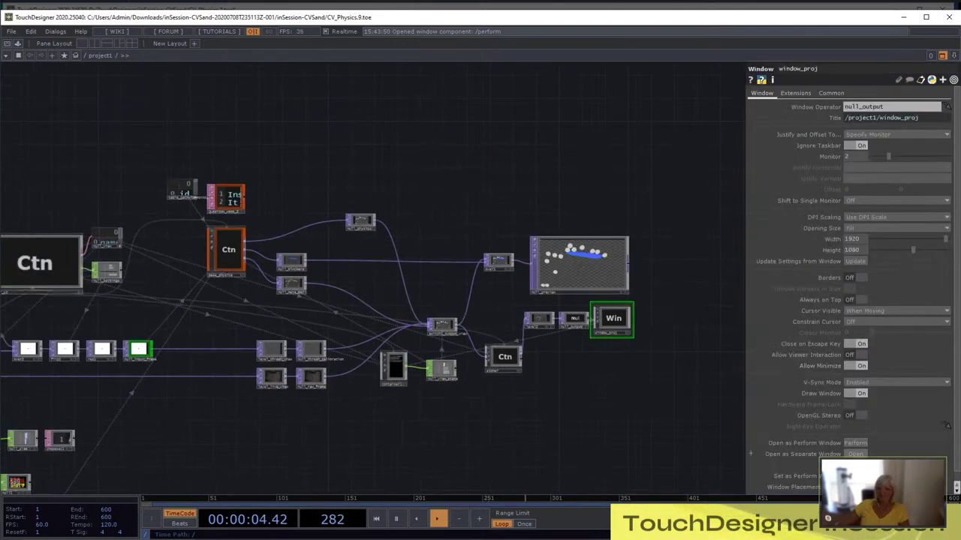
pyautogui.click(855, 453)
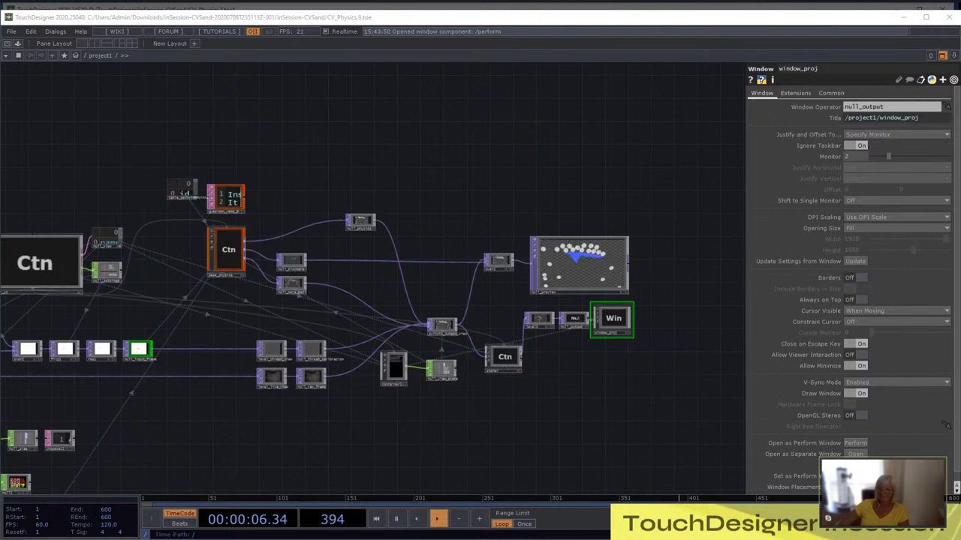
# Open the Stoner mapping window, reposition the keystone's corners to fit the projection to the paper, and close the window
pyautogui.rightClick(501, 357)
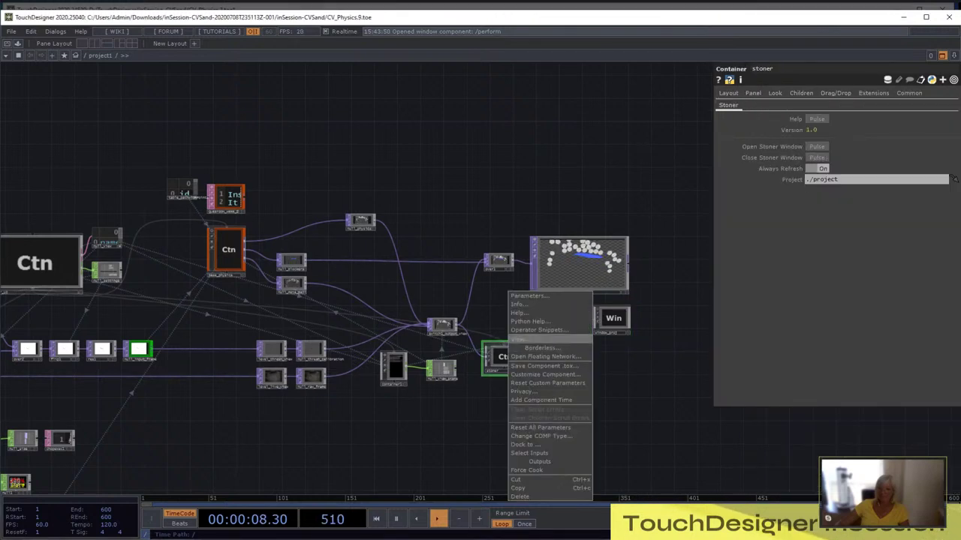
pyautogui.click(535, 383)
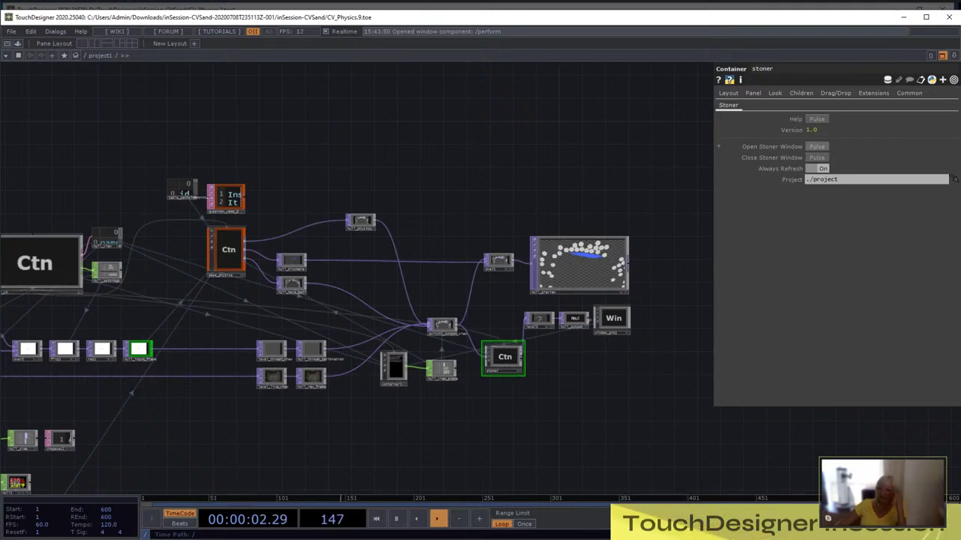
pyautogui.click(816, 146)
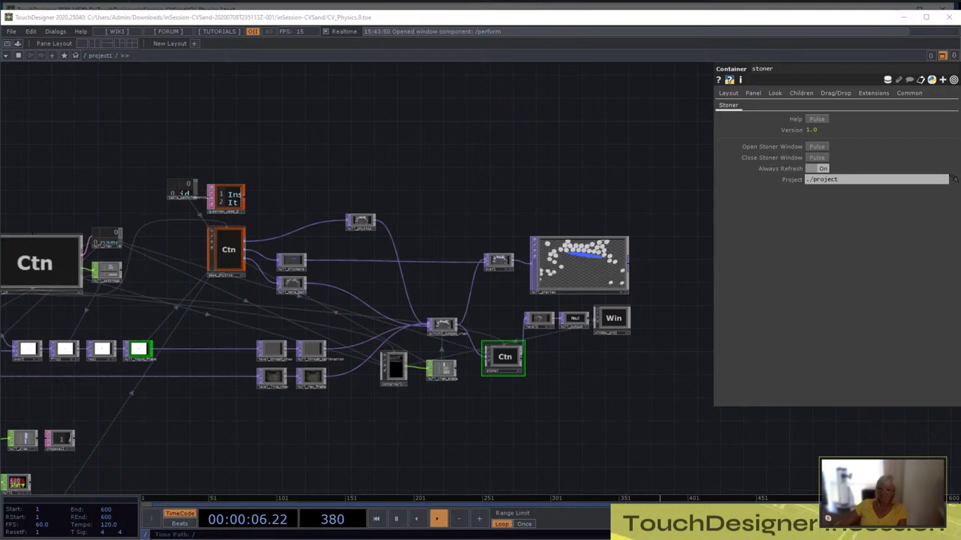
pyautogui.moveTo(0, 97); pyautogui.dragTo(491, 39)
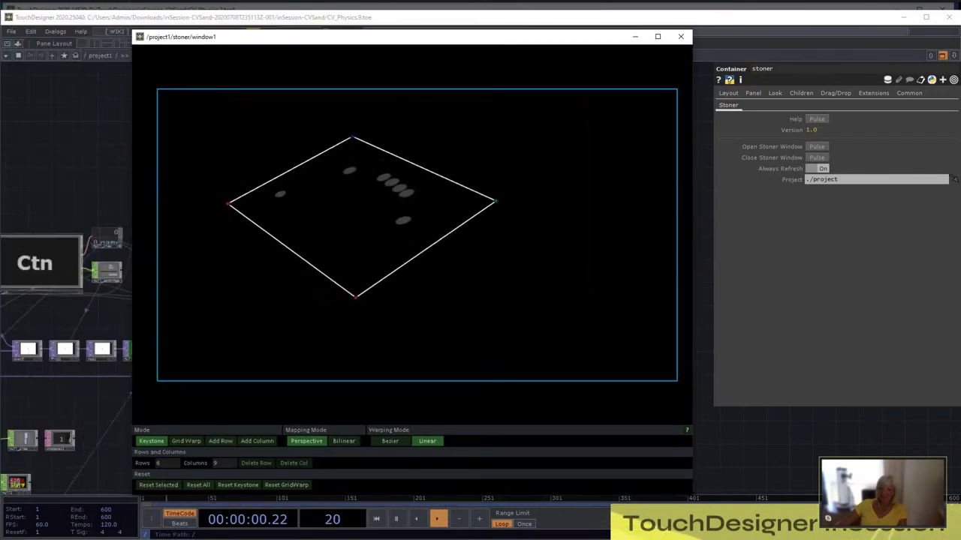
pyautogui.moveTo(497, 195)
pyautogui.mouseDown()
pyautogui.moveTo(480, 190)
pyautogui.moveTo(489, 195)
pyautogui.mouseUp()
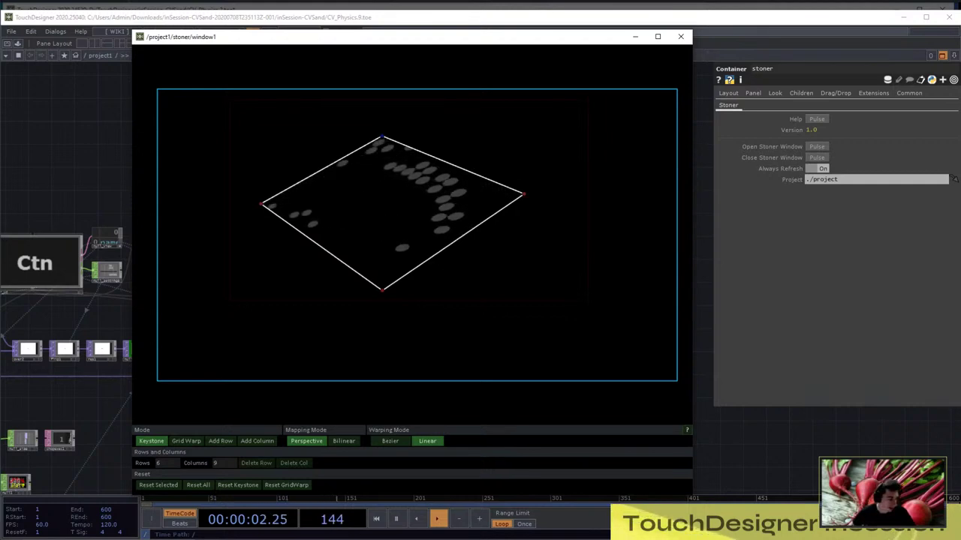
pyautogui.click(680, 36)
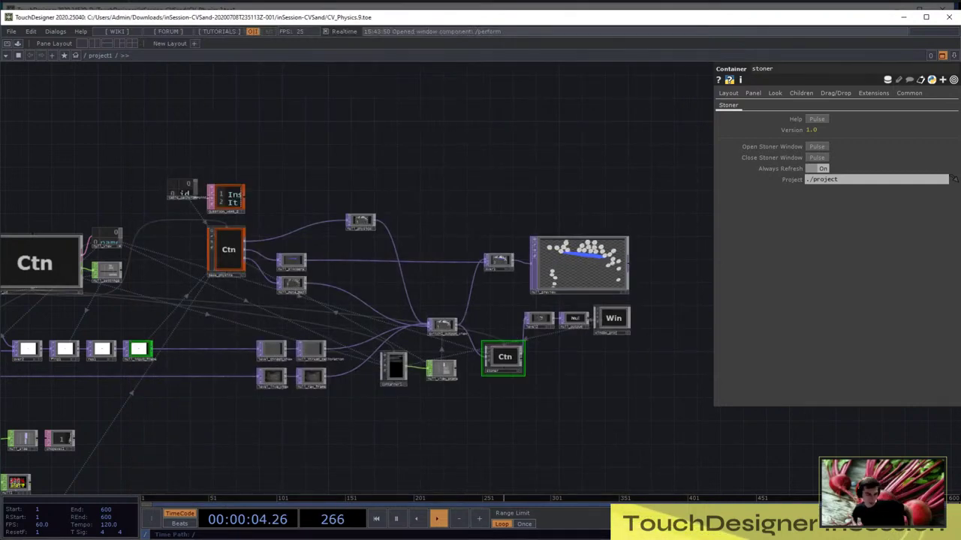
# Compare the projected balls with the real pen and paper in videodevin1's camera image
pyautogui.press('h')
pyautogui.scroll(-5, 623, 272)
pyautogui.scroll(15, 482, 298)
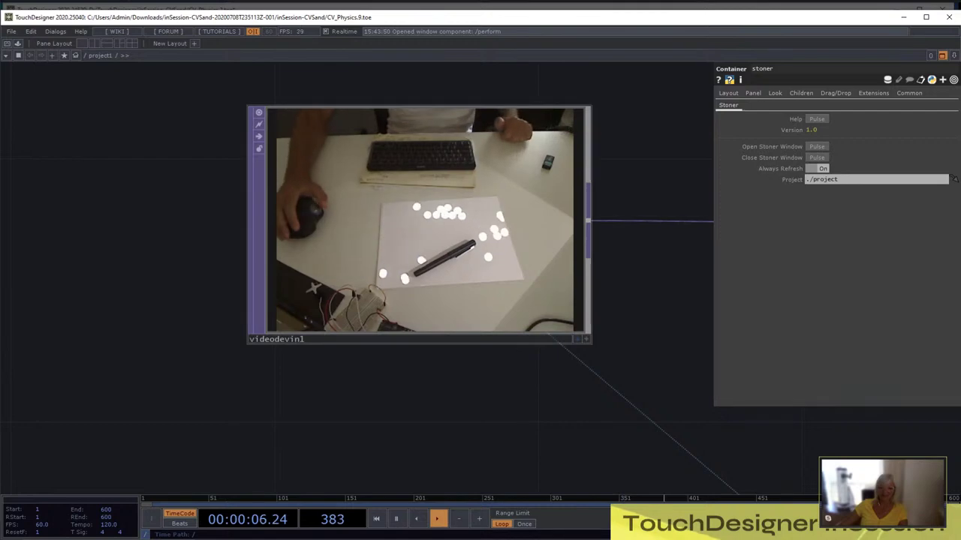
pyautogui.scroll(-10, 381, 315)
pyautogui.scroll(10, 566, 209)
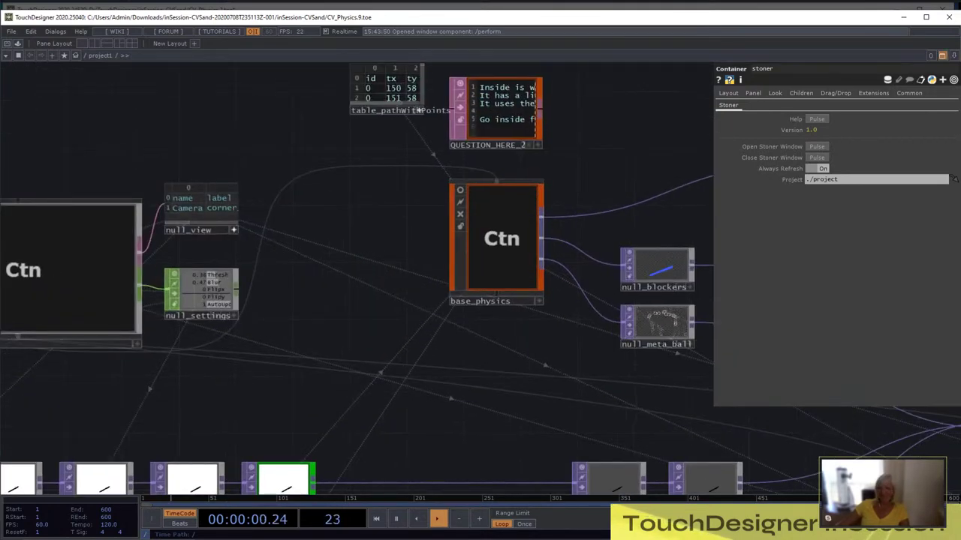
# Restore the side-by-side panes and open geo_CV_Actors inside base_physics to show the item1 actor
pyautogui.hotkey('alt', '[')
pyautogui.scroll(10, 743, 360)
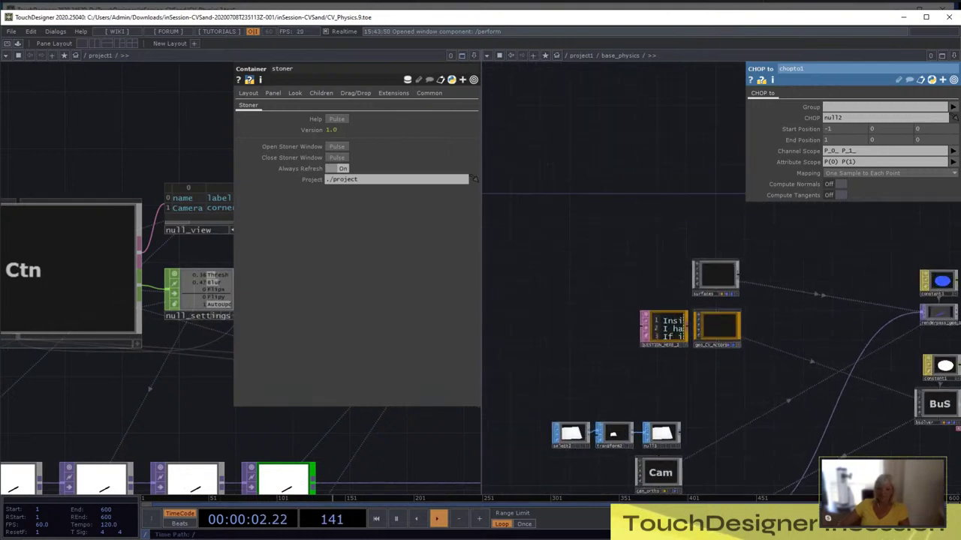
pyautogui.press('p')
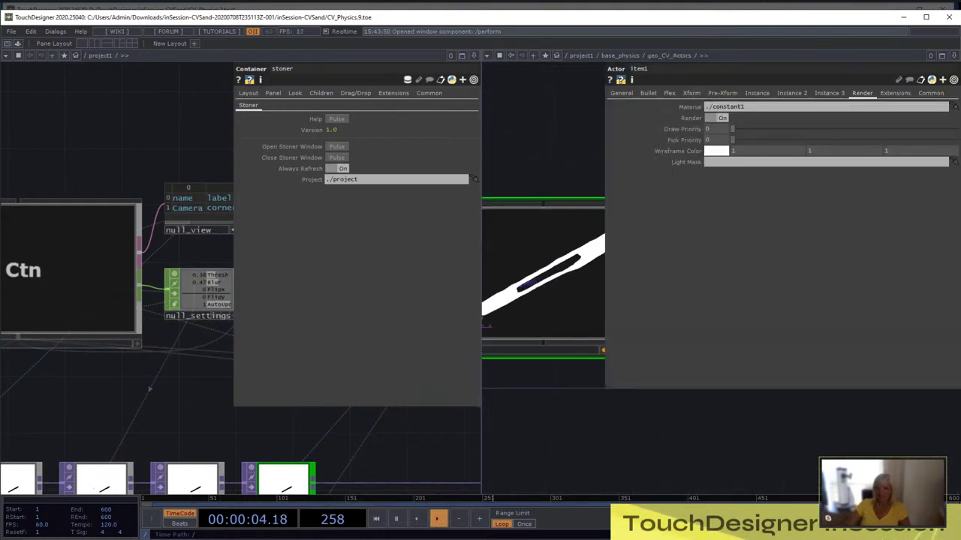
pyautogui.scroll(-3, 717, 292)
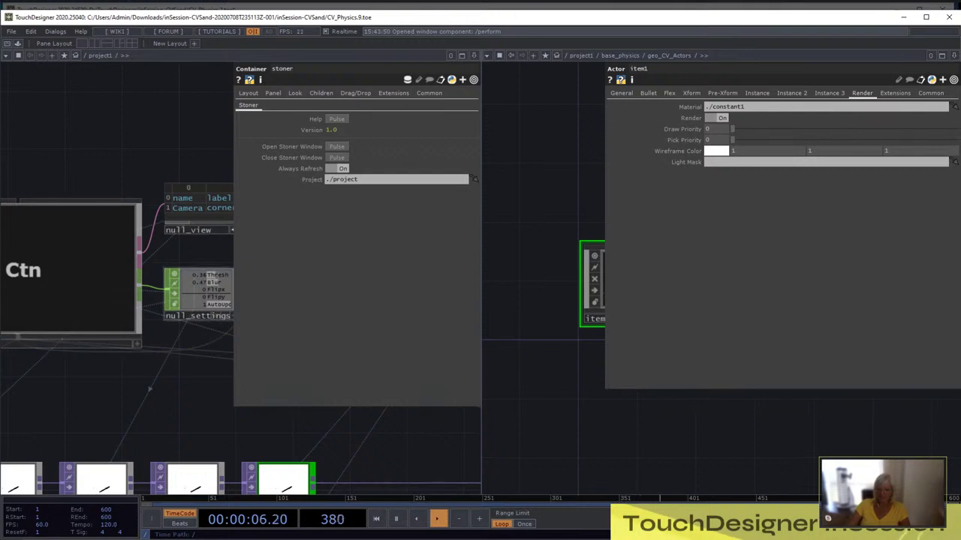
# Display videodevin1 as the background of the /project1 network, hide that pane's parameters, and move the nodes' view clear of the paper
pyautogui.scroll(-8, 117, 285)
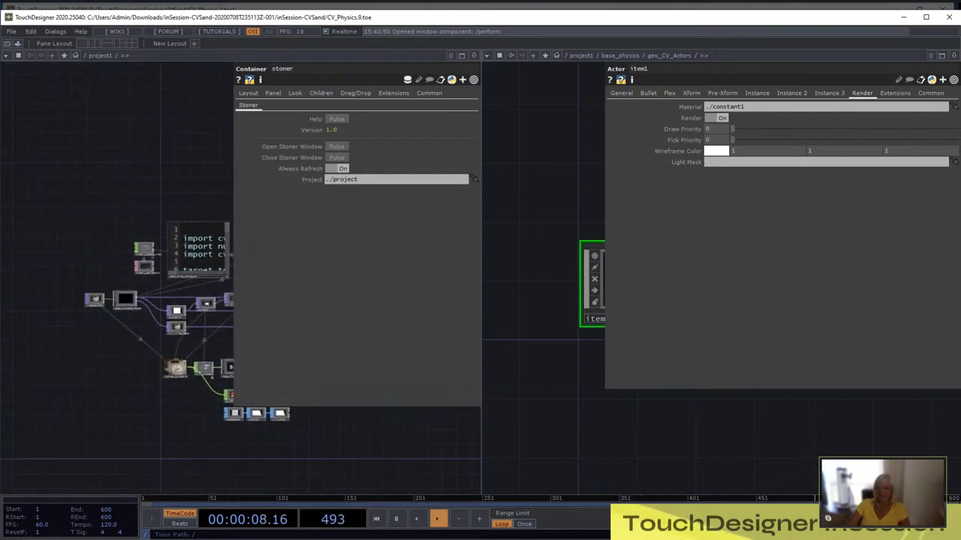
pyautogui.scroll(4, 110, 336)
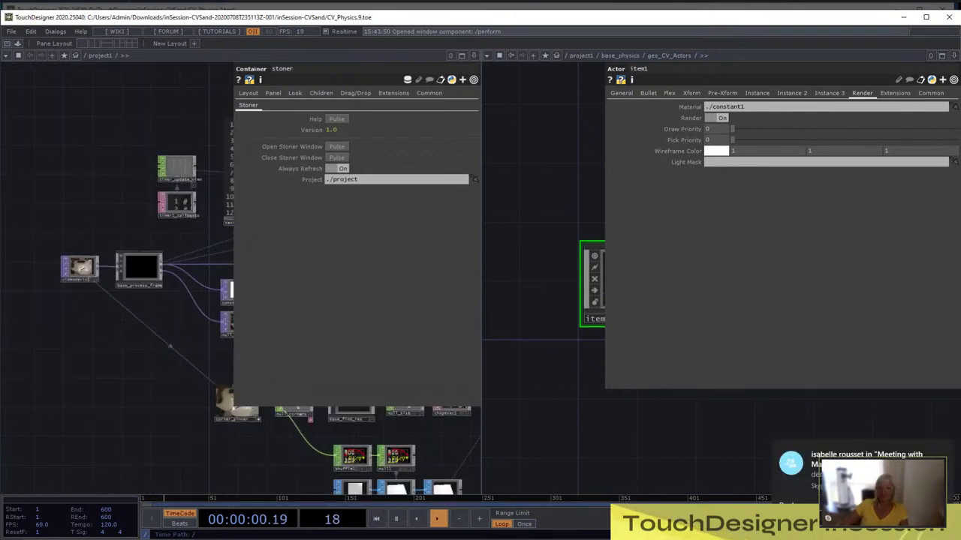
pyautogui.scroll(2, 169, 347)
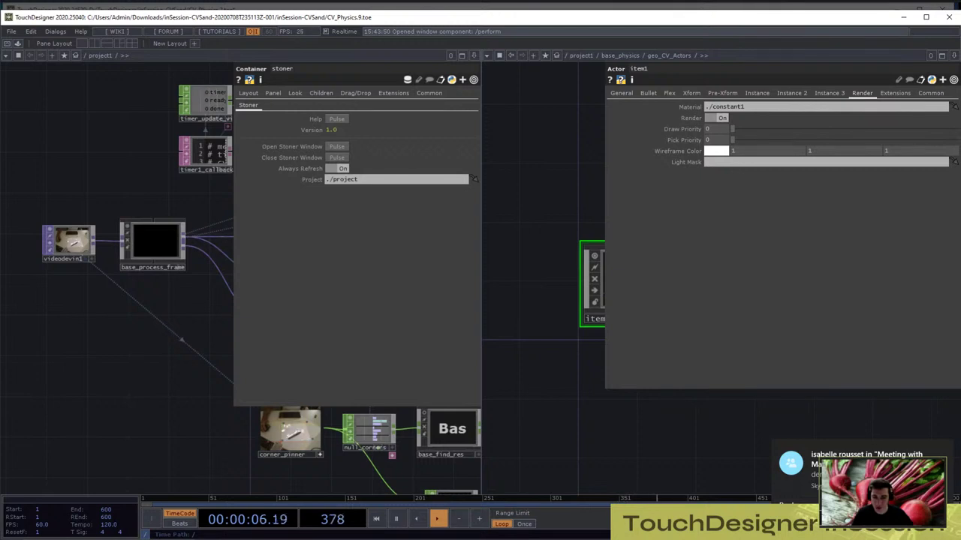
pyautogui.scroll(5, 52, 232)
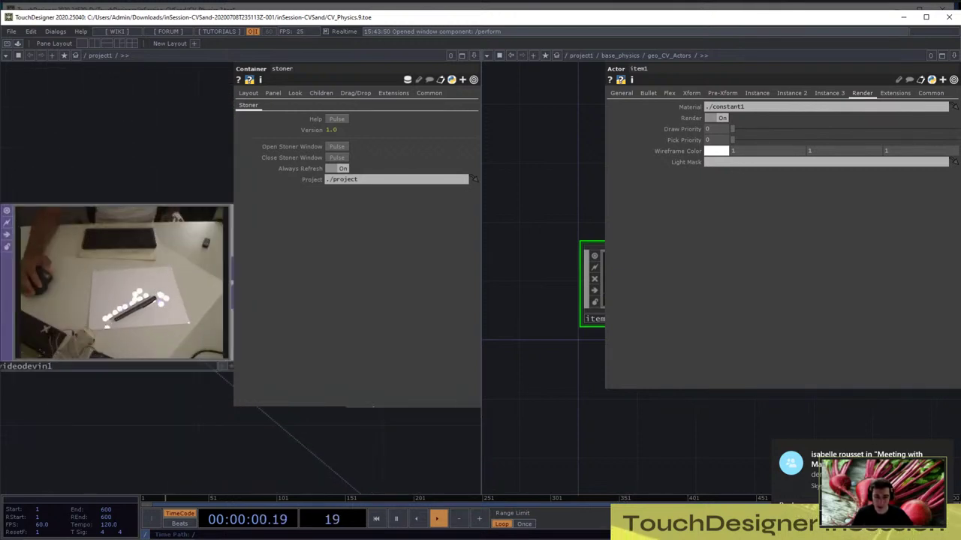
pyautogui.click(222, 366)
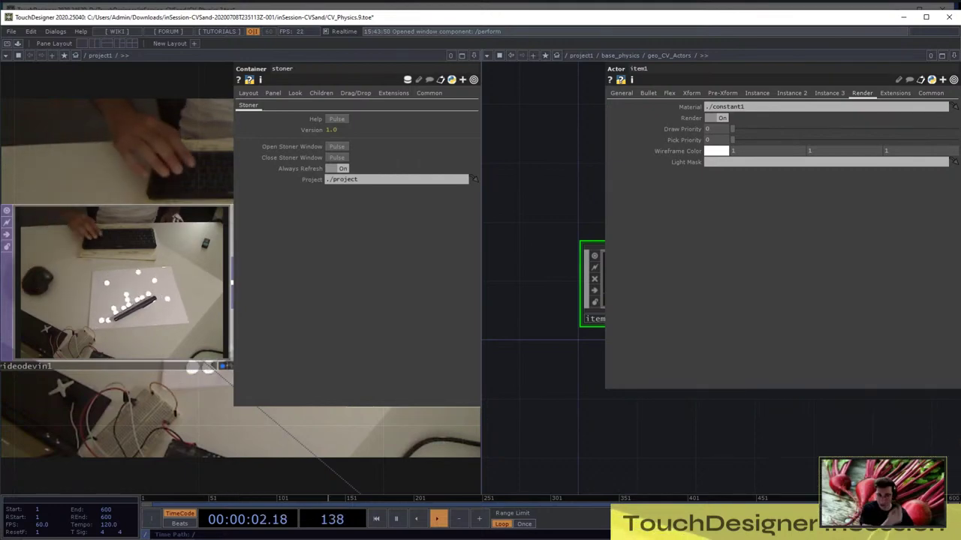
pyautogui.press('p')
pyautogui.scroll(-6, 212, 366)
pyautogui.moveTo(216, 375); pyautogui.dragTo(269, 475)
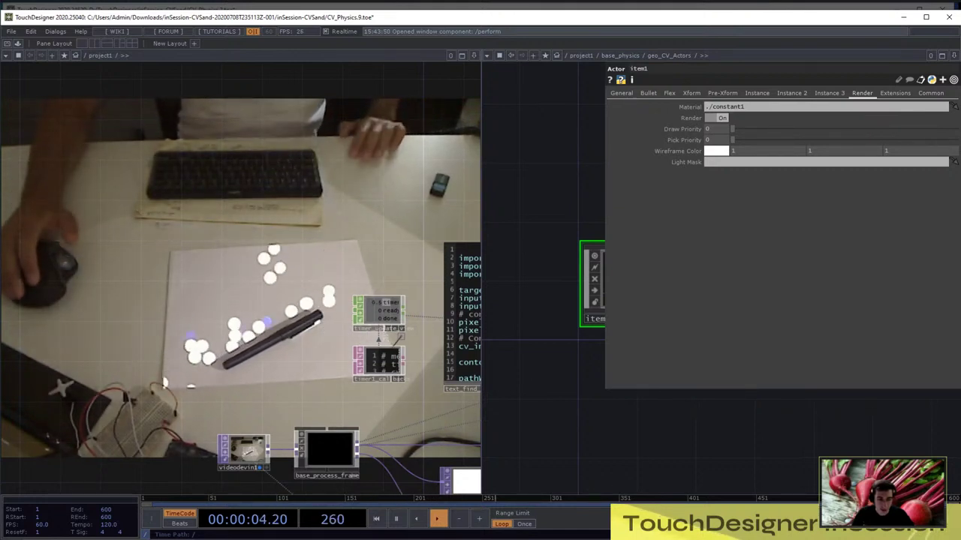
# Hide the parameters over the geo_CV_Actors network and split its pane into upper and lower halves
pyautogui.press('p')
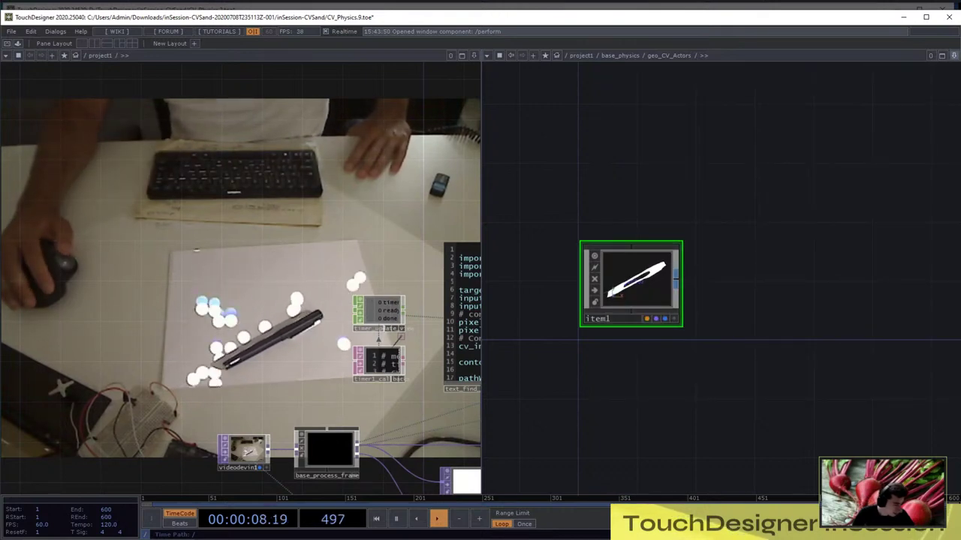
pyautogui.click(953, 56)
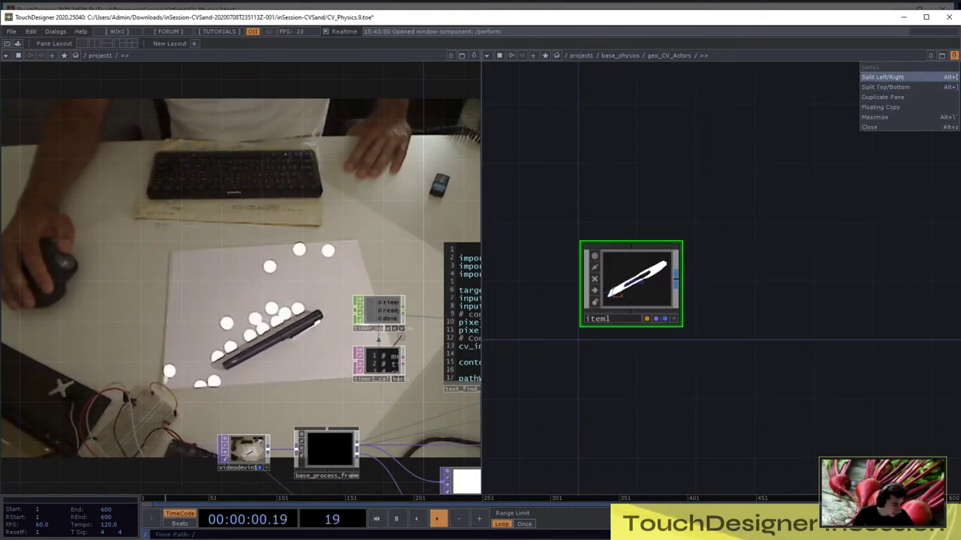
pyautogui.click(886, 87)
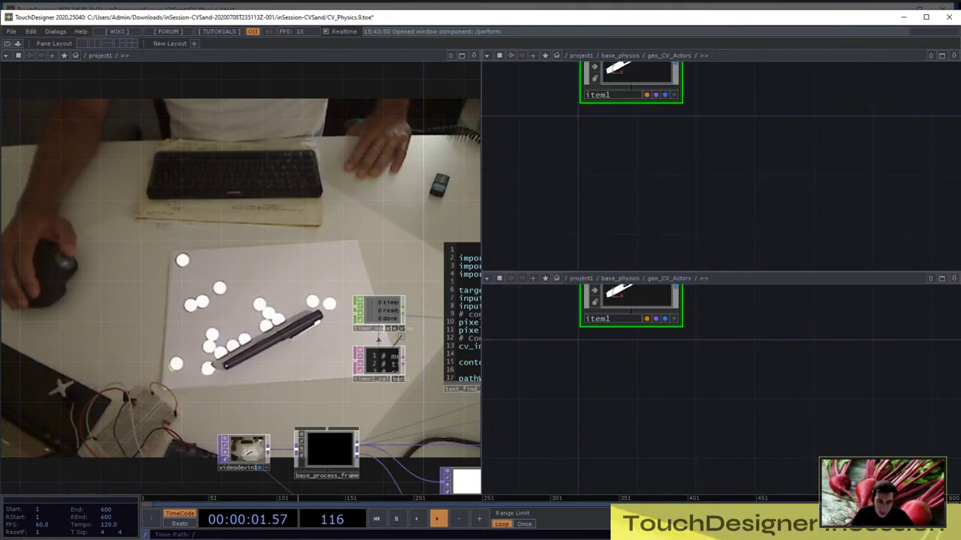
# Show the /project1 network in the upper of the two split panes and load patternGenerator.tox into it
pyautogui.click(581, 56)
pyautogui.scroll(-5, 721, 165)
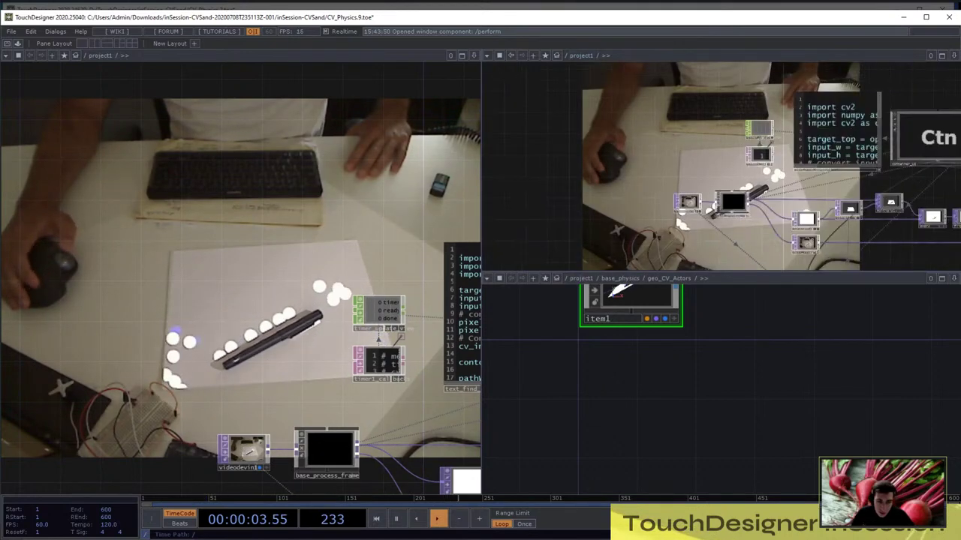
pyautogui.scroll(3, 720, 165)
pyautogui.scroll(5, 743, 173)
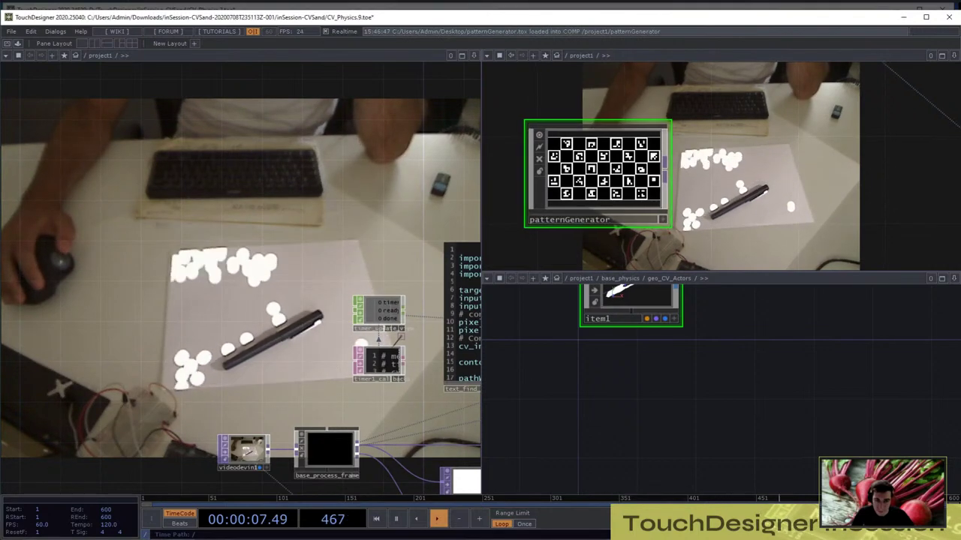
# Show the parameters of patternGenerator and set its pattern type to Chessboard
pyautogui.moveTo(705, 172); pyautogui.dragTo(720, 166)
pyautogui.scroll(3, 621, 164)
pyautogui.scroll(-3, 621, 164)
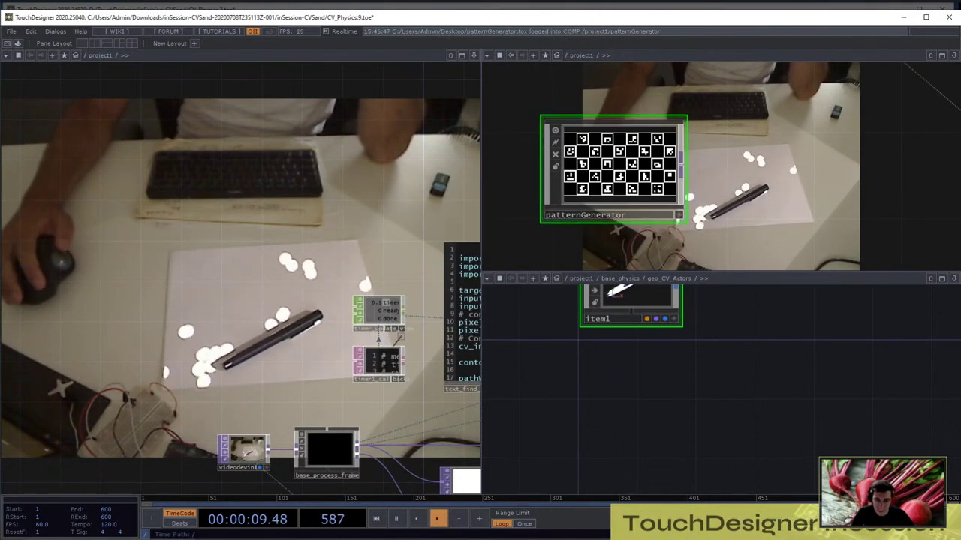
pyautogui.press('p')
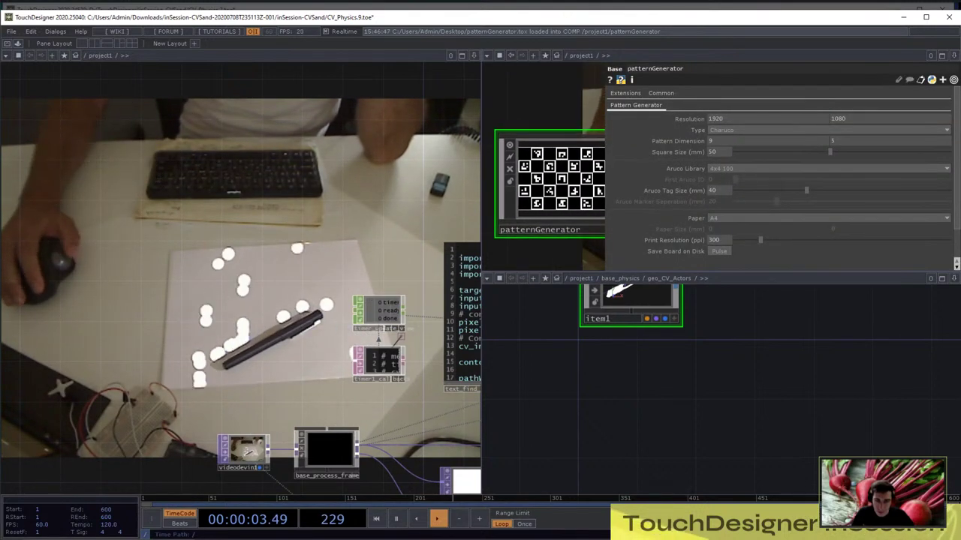
pyautogui.click(739, 130)
pyautogui.click(739, 140)
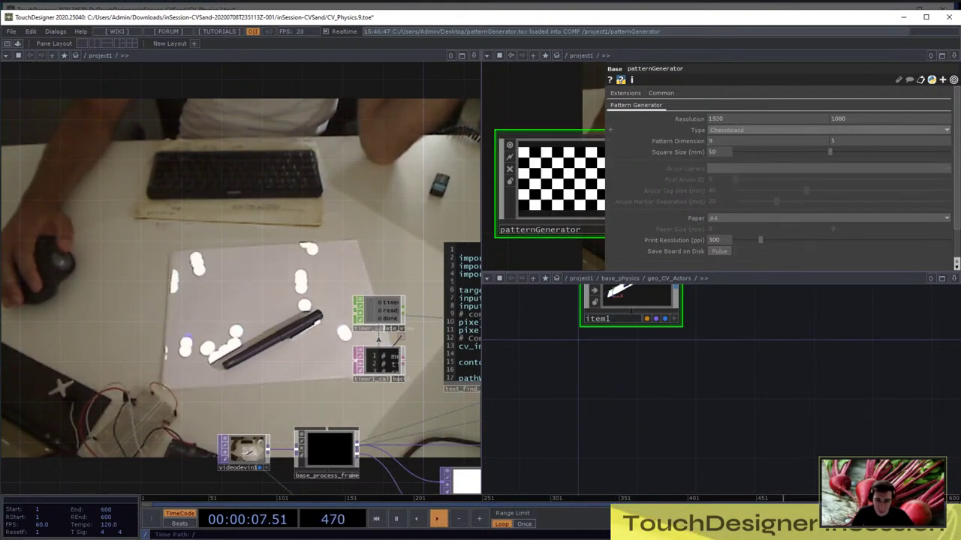
# Try the Symmetric Circle Grid, Asymmetric Circle Grid and Aruco pattern types in patternGenerator
pyautogui.click(739, 130)
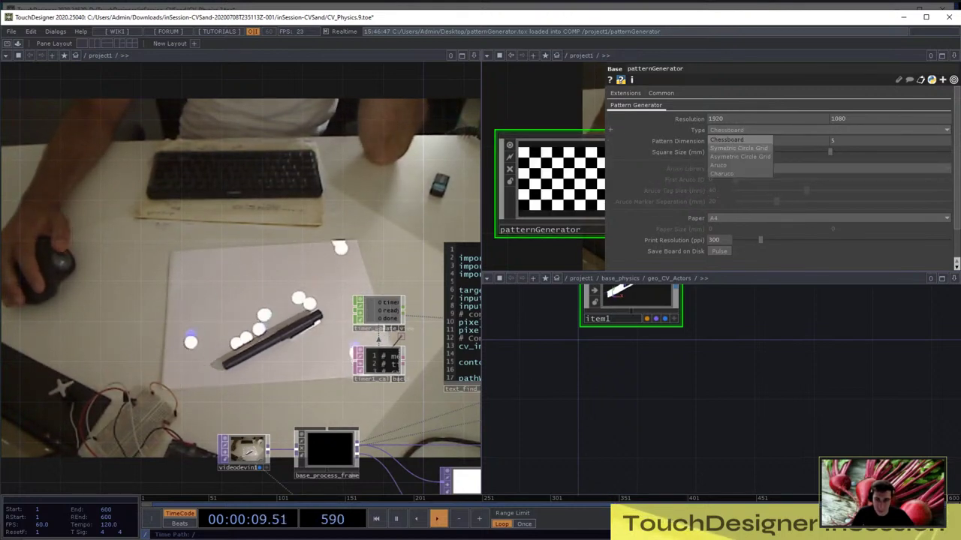
pyautogui.click(739, 148)
pyautogui.click(751, 130)
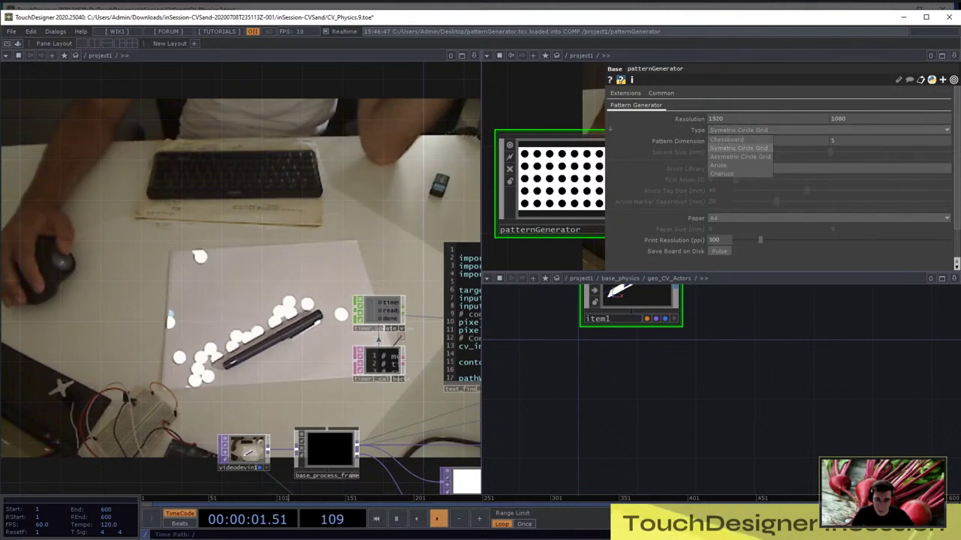
pyautogui.click(739, 159)
pyautogui.click(750, 129)
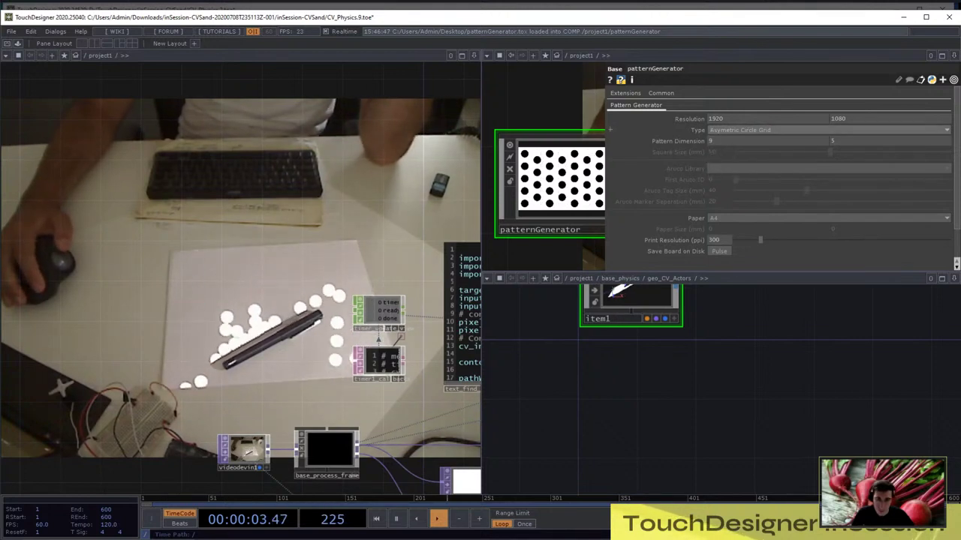
pyautogui.click(739, 171)
pyautogui.scroll(5, 552, 167)
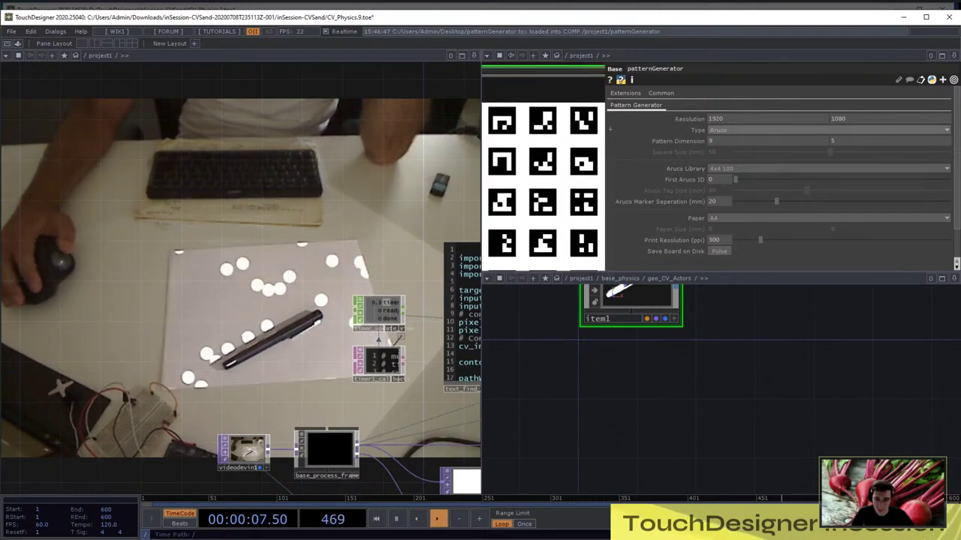
# Return the pattern type to Charuco and set the Aruco tag size to 39 mm
pyautogui.click(751, 130)
pyautogui.click(722, 174)
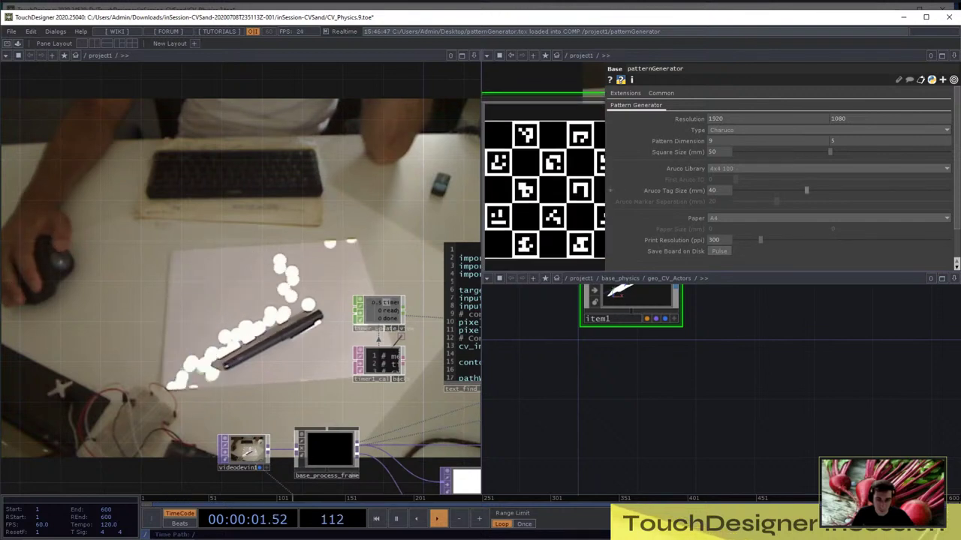
pyautogui.moveTo(806, 189)
pyautogui.mouseDown()
pyautogui.moveTo(772, 190)
pyautogui.moveTo(804, 190)
pyautogui.mouseUp()
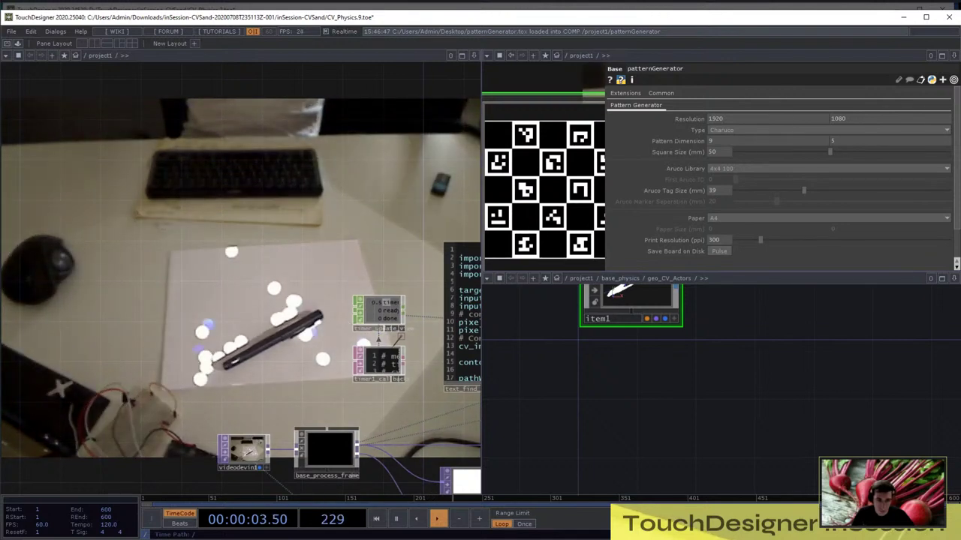
# Go inside patternGenerator and examine its extension scripts, circle source and the nodes that produce the Aruco and Charuco images
pyautogui.scroll(2, 544, 188)
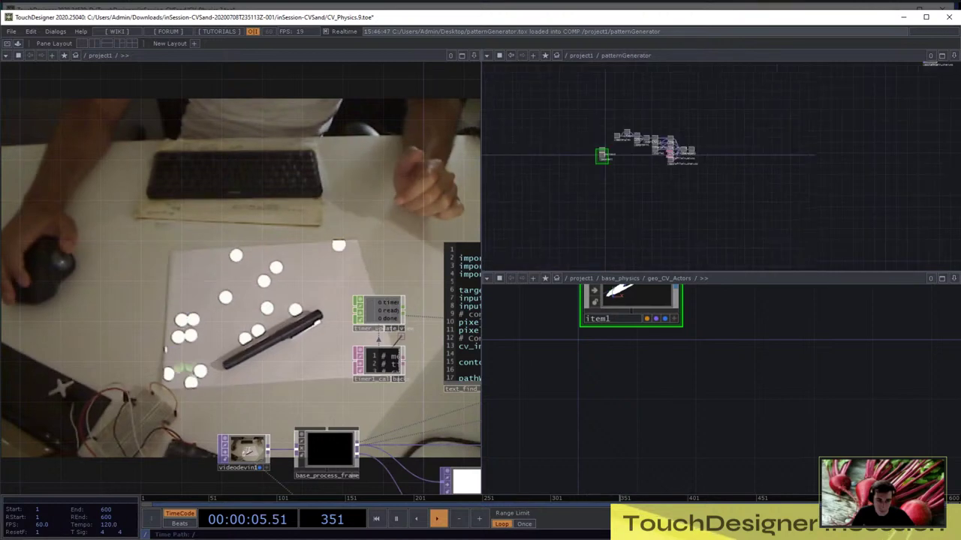
pyautogui.scroll(4, 575, 157)
pyautogui.moveTo(556, 202); pyautogui.dragTo(620, 164)
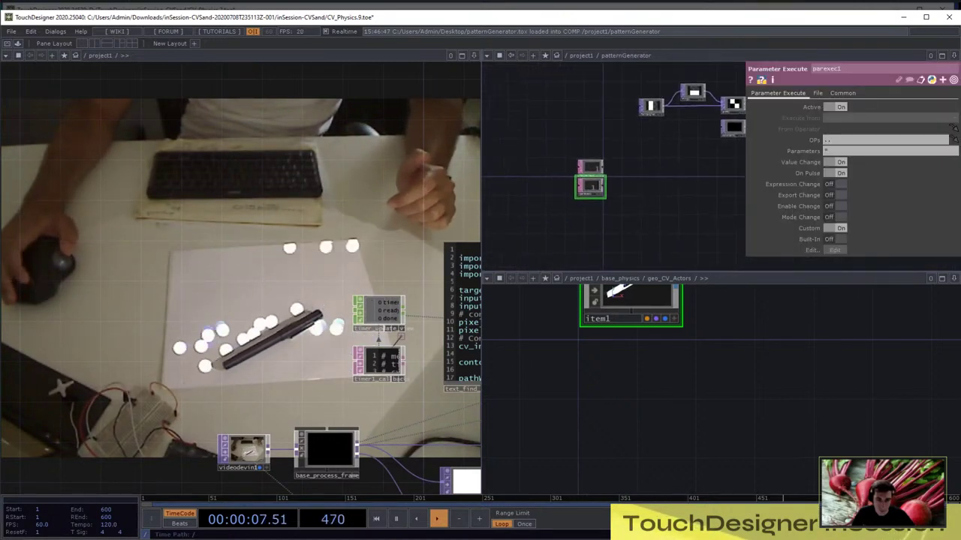
pyautogui.scroll(5, 580, 181)
pyautogui.scroll(-3, 605, 157)
pyautogui.scroll(5, 606, 97)
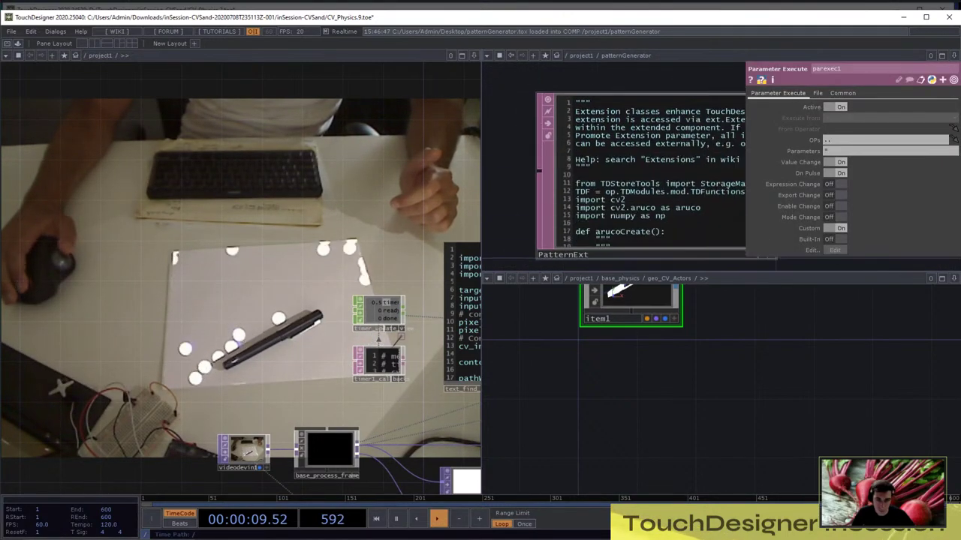
pyautogui.scroll(-3, 600, 165)
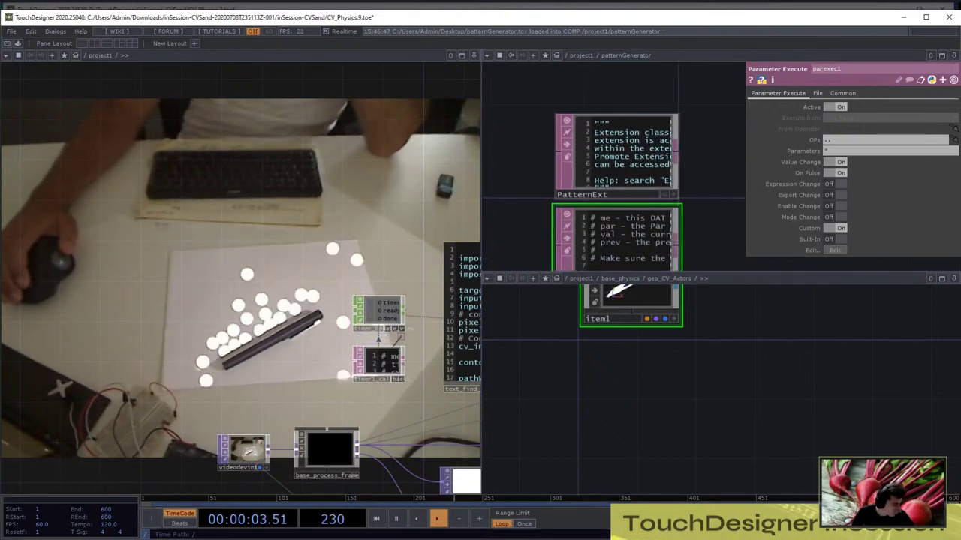
pyautogui.scroll(-5, 600, 165)
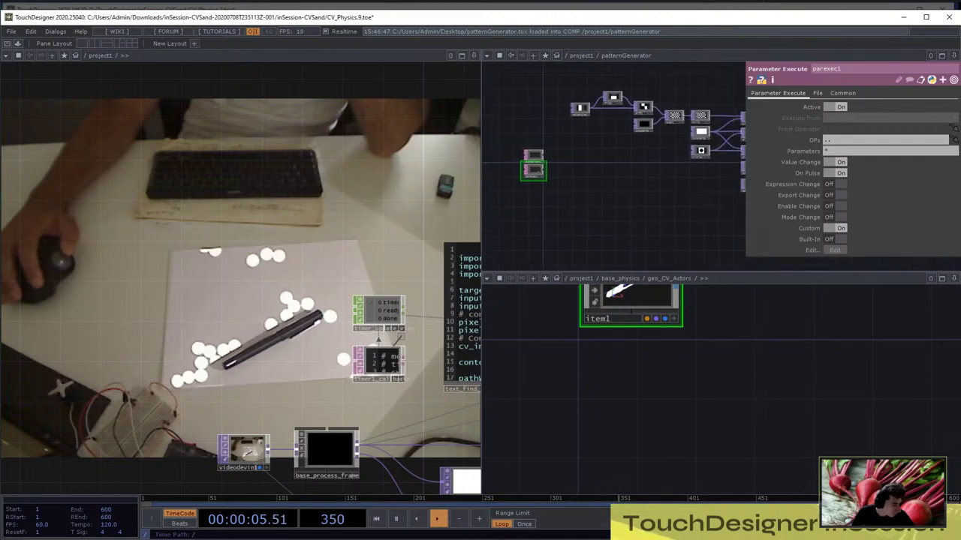
pyautogui.scroll(6, 717, 184)
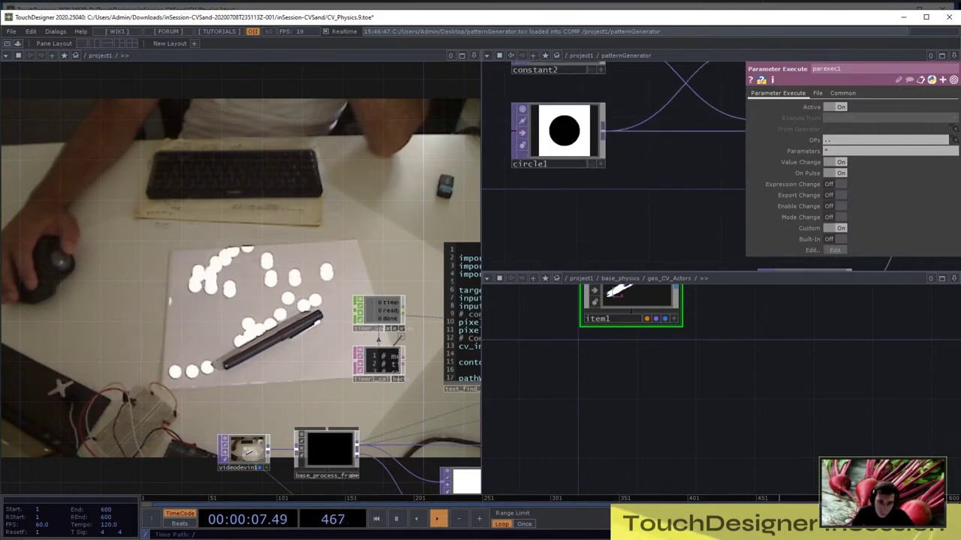
pyautogui.scroll(-2, 717, 184)
pyautogui.scroll(4, 717, 169)
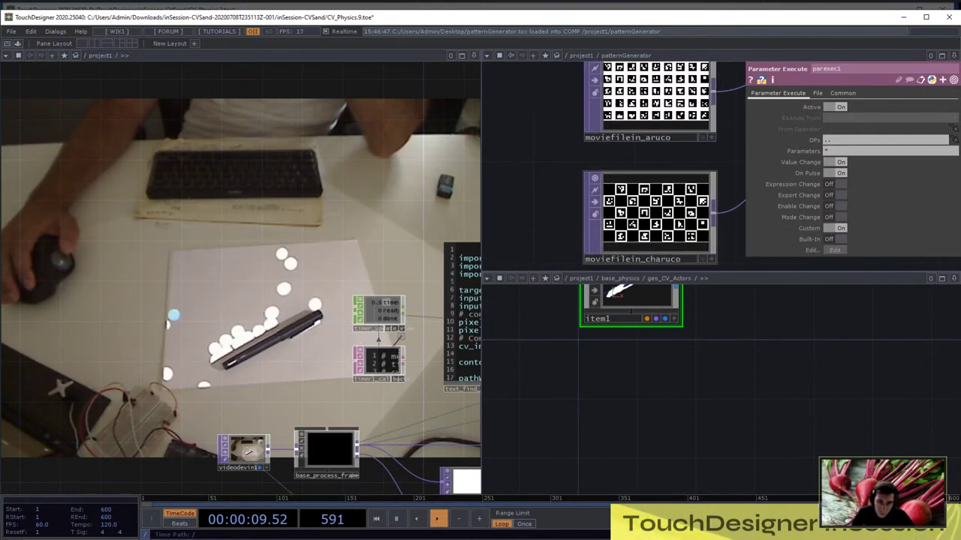
# Inspect the source files of moviefilein_aruco and moviefilein_charuco, widening the parameter display to read the full path
pyautogui.click(634, 146)
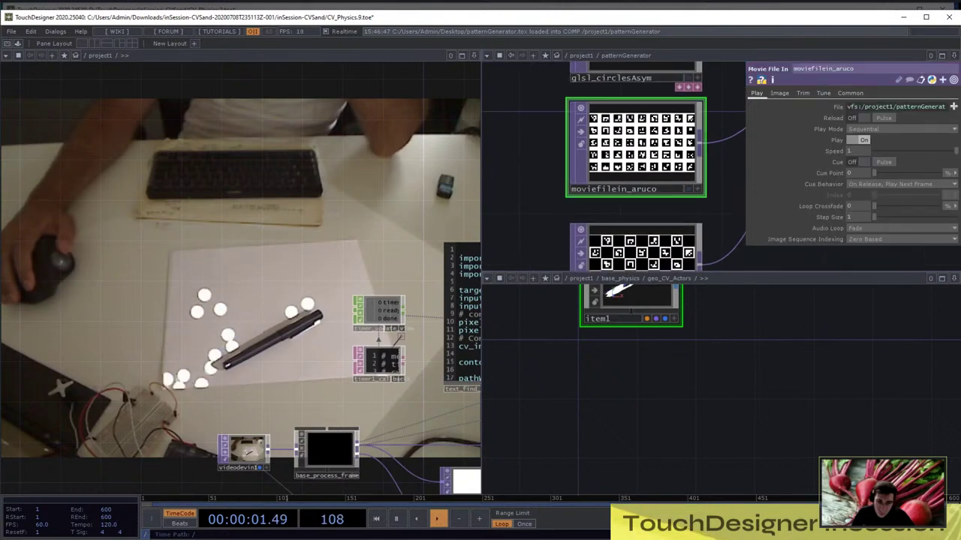
pyautogui.moveTo(747, 150); pyautogui.dragTo(675, 150)
pyautogui.moveTo(641, 210); pyautogui.dragTo(580, 172)
pyautogui.click(623, 189)
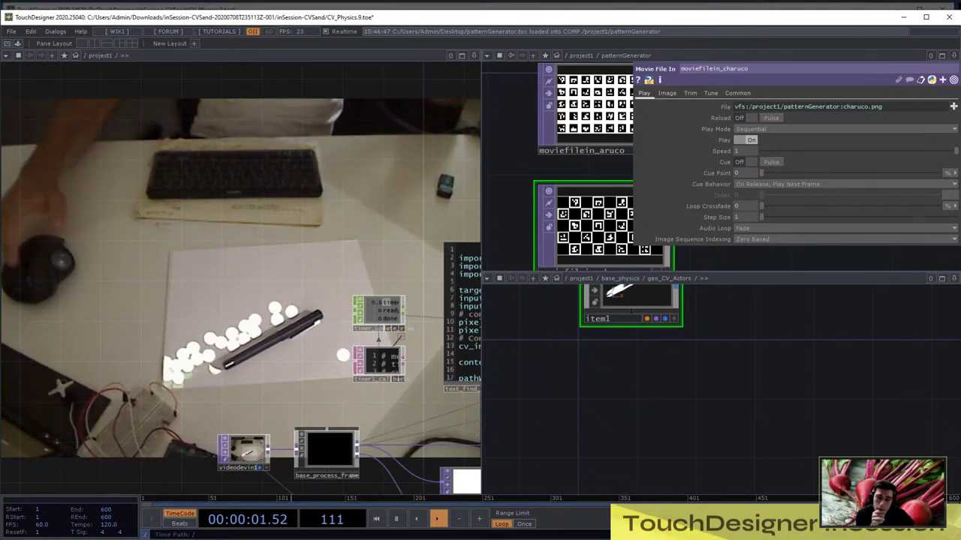
# Open the contents of the PatternExt script in the Textport and enlarge that window vertically
pyautogui.scroll(-3, 622, 193)
pyautogui.scroll(-8, 556, 150)
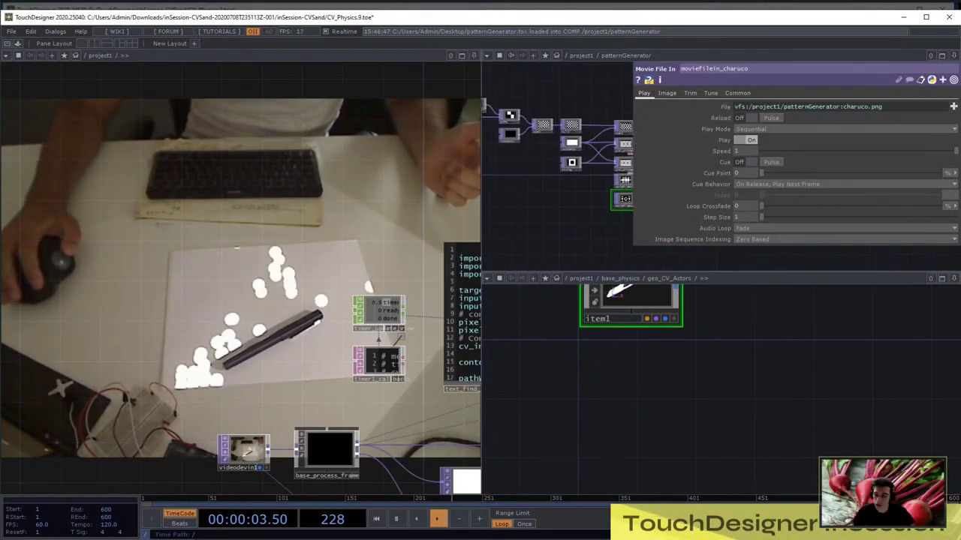
pyautogui.scroll(7, 542, 164)
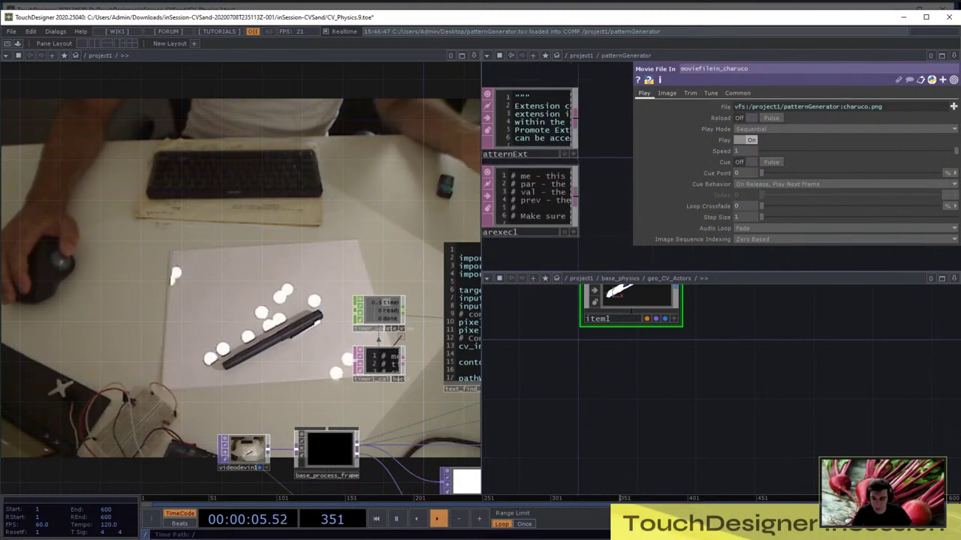
pyautogui.scroll(-4, 542, 164)
pyautogui.scroll(4, 543, 160)
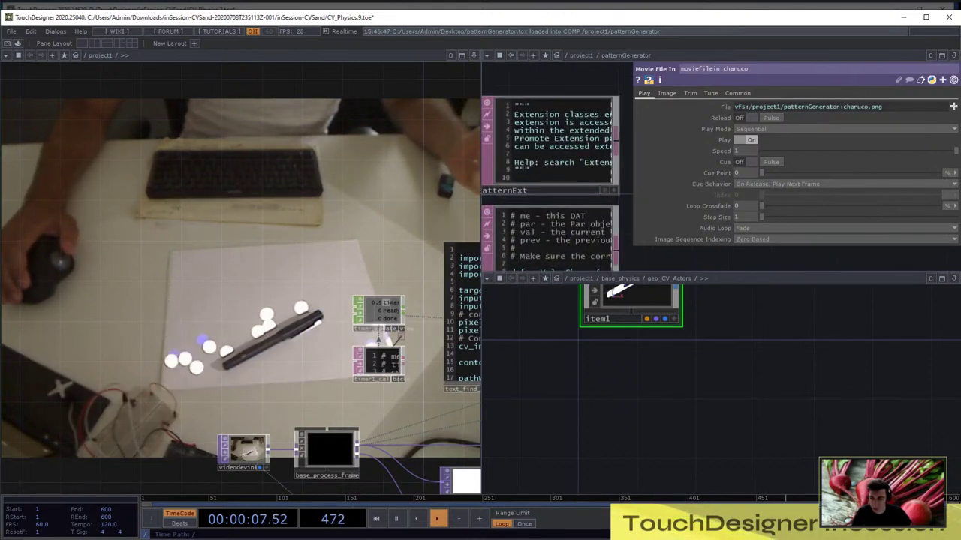
pyautogui.click(542, 160)
pyautogui.rightClick(578, 89)
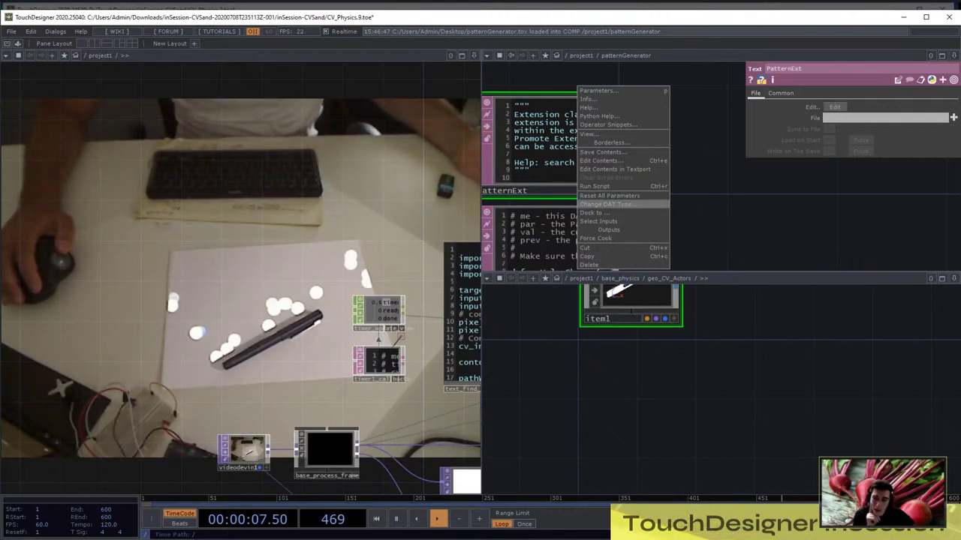
pyautogui.click(615, 169)
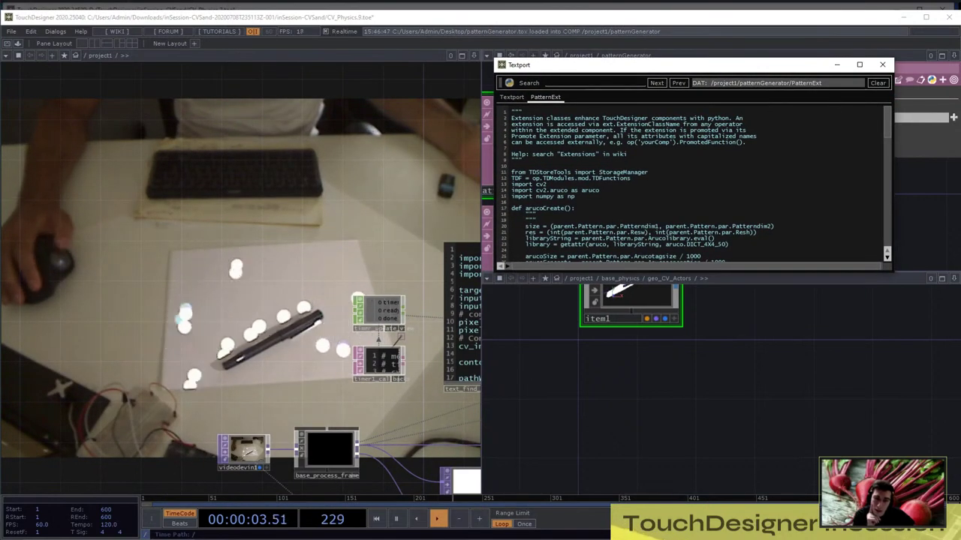
pyautogui.moveTo(799, 274); pyautogui.dragTo(798, 502)
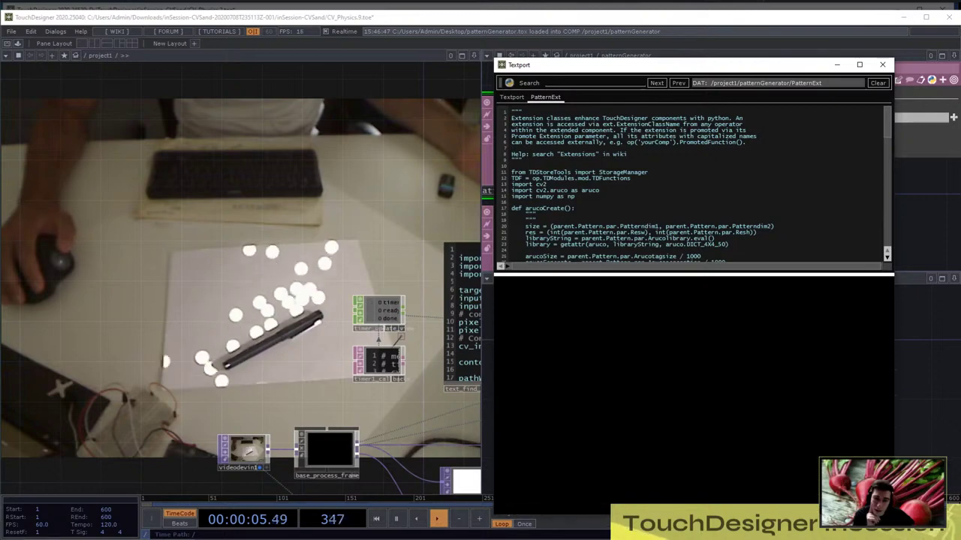
# Examine the charucoCreate function in PatternExt, highlighting the lines that draw the board, encode it as .png and convert it to a byte array
pyautogui.scroll(-15, 690, 300)
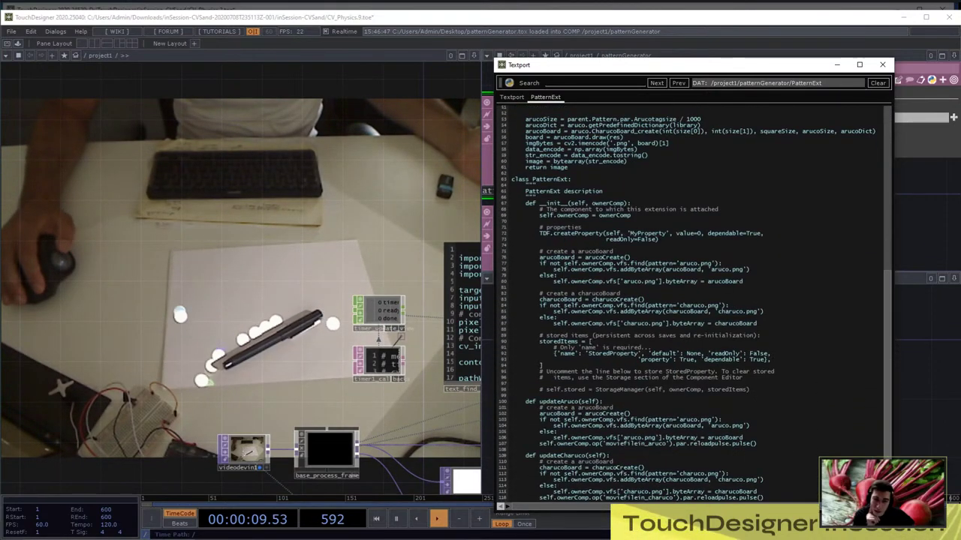
pyautogui.scroll(9, 690, 300)
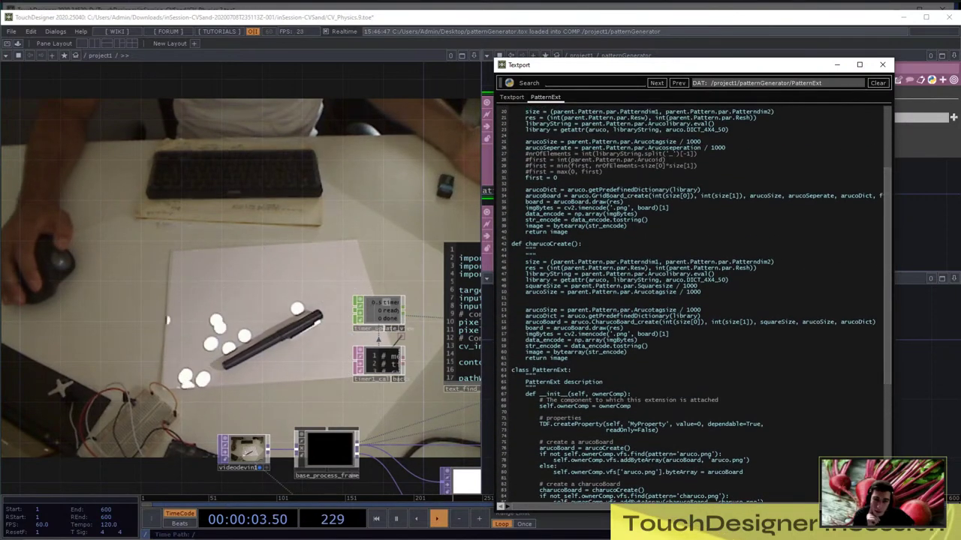
pyautogui.moveTo(628, 353); pyautogui.dragTo(512, 322)
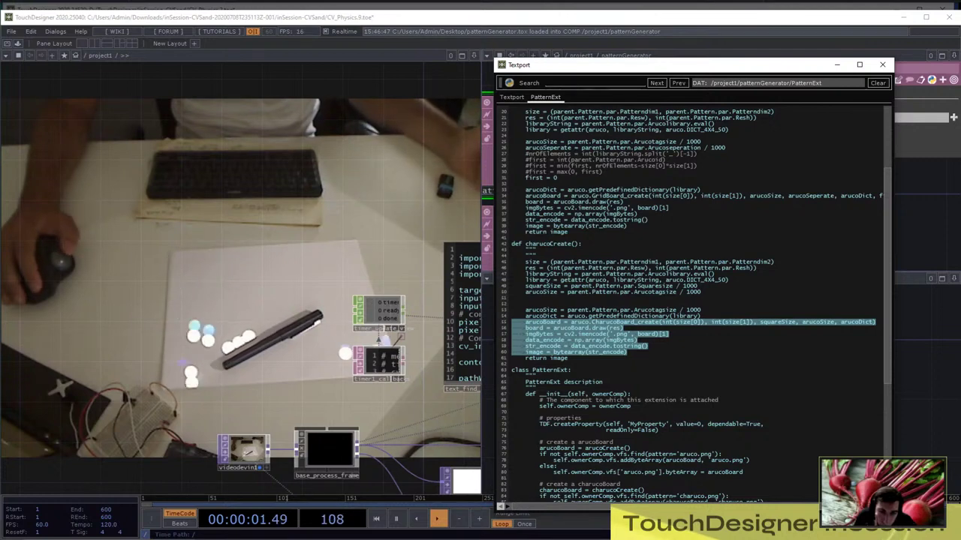
pyautogui.click(560, 334)
pyautogui.moveTo(595, 334); pyautogui.dragTo(543, 328)
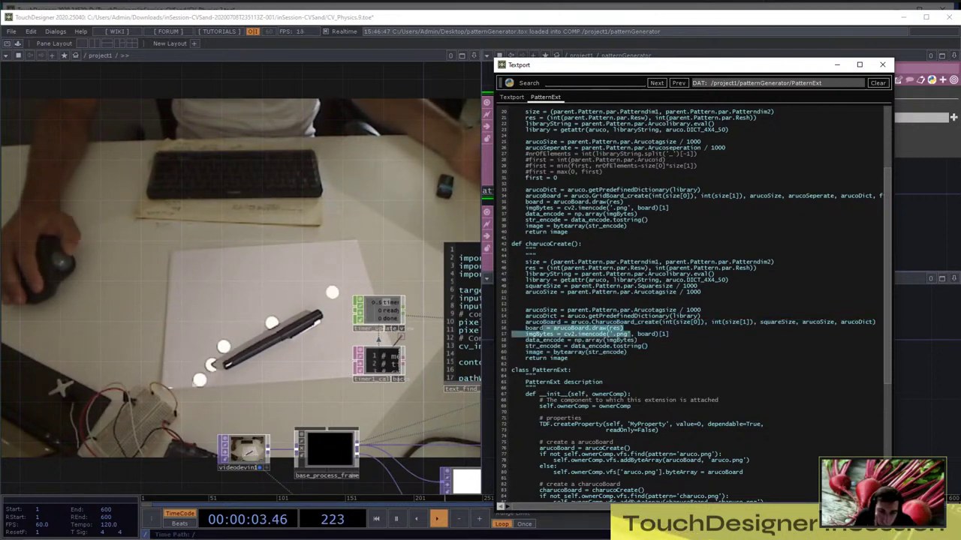
pyautogui.click(525, 328)
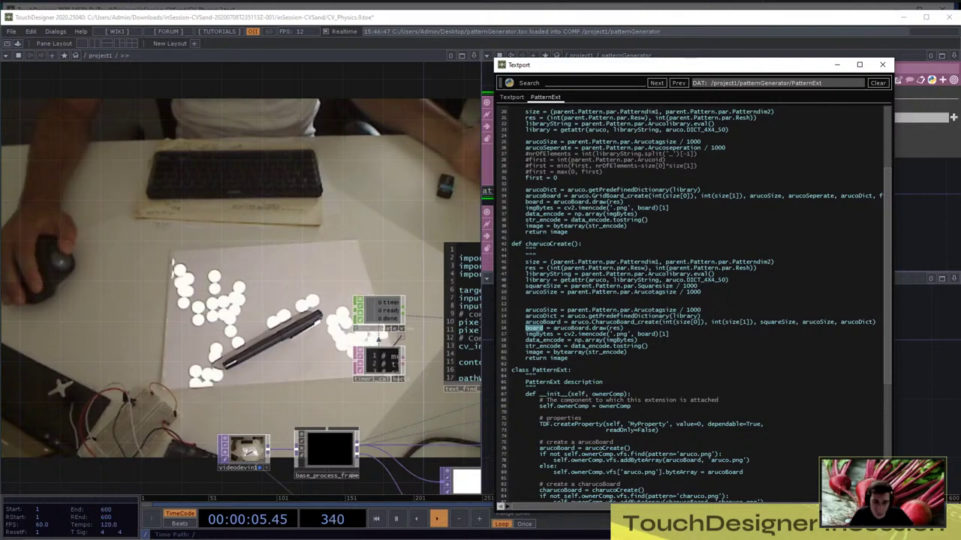
pyautogui.moveTo(564, 334); pyautogui.dragTo(601, 340)
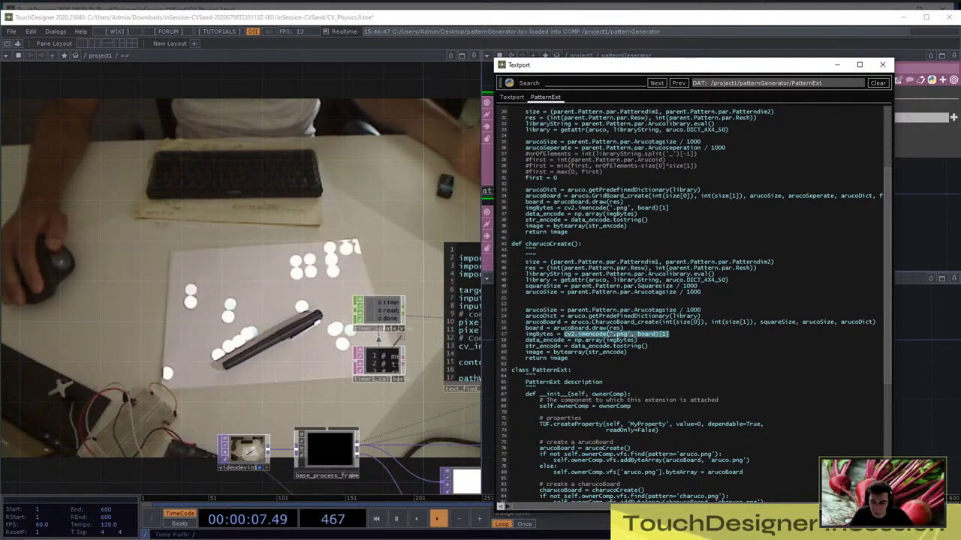
pyautogui.hotkey('ctrl', 'c')
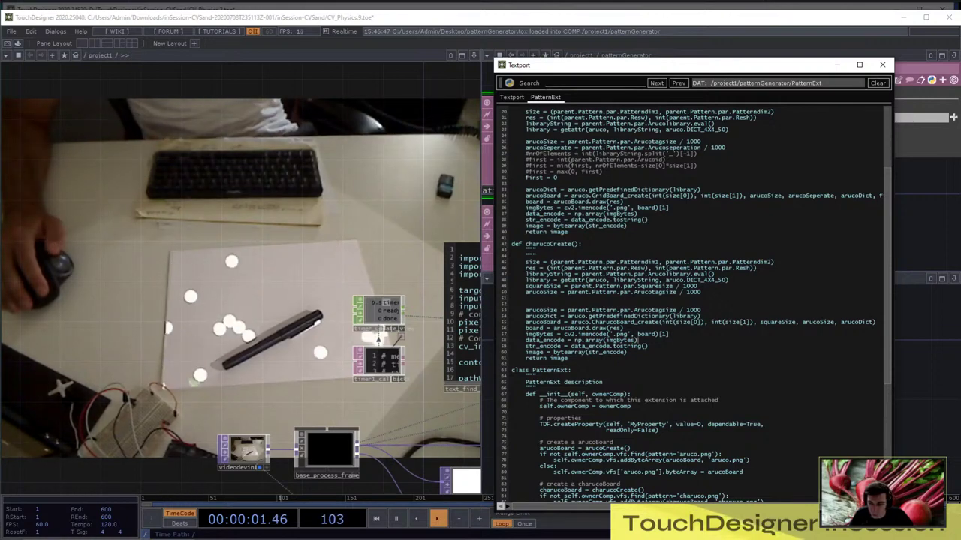
pyautogui.click(647, 346)
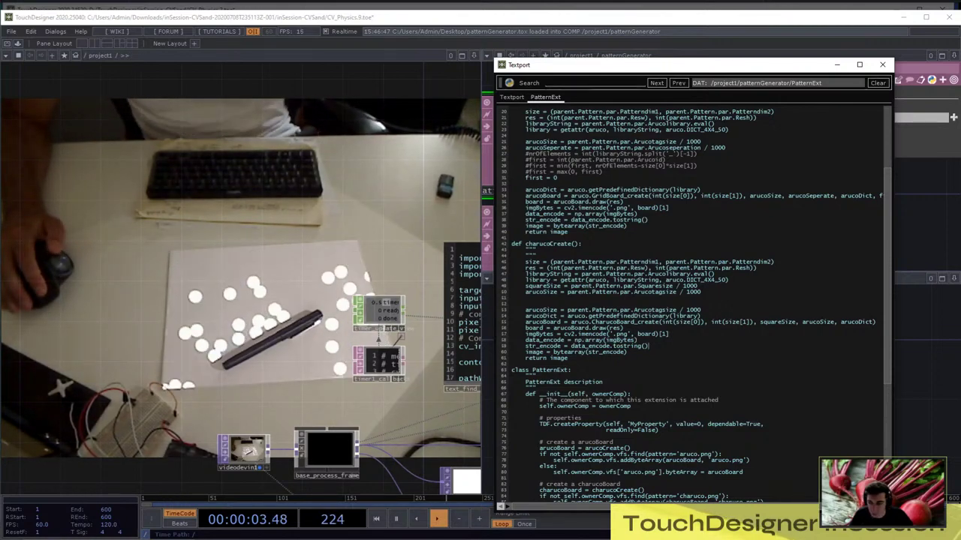
pyautogui.moveTo(647, 346); pyautogui.dragTo(512, 358)
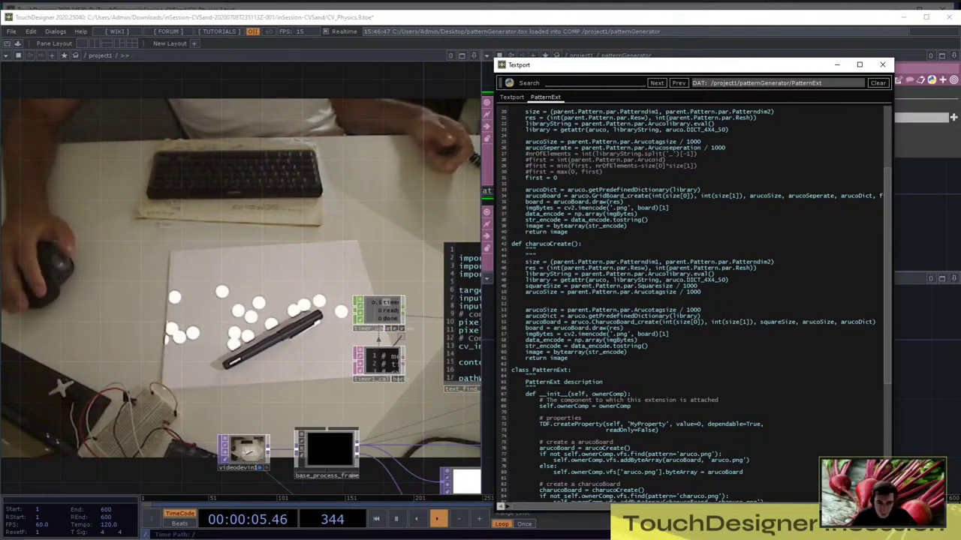
# Minimize the Textport and bring the whole item1 actor into view in the geo_CV_Actors network
pyautogui.click(837, 65)
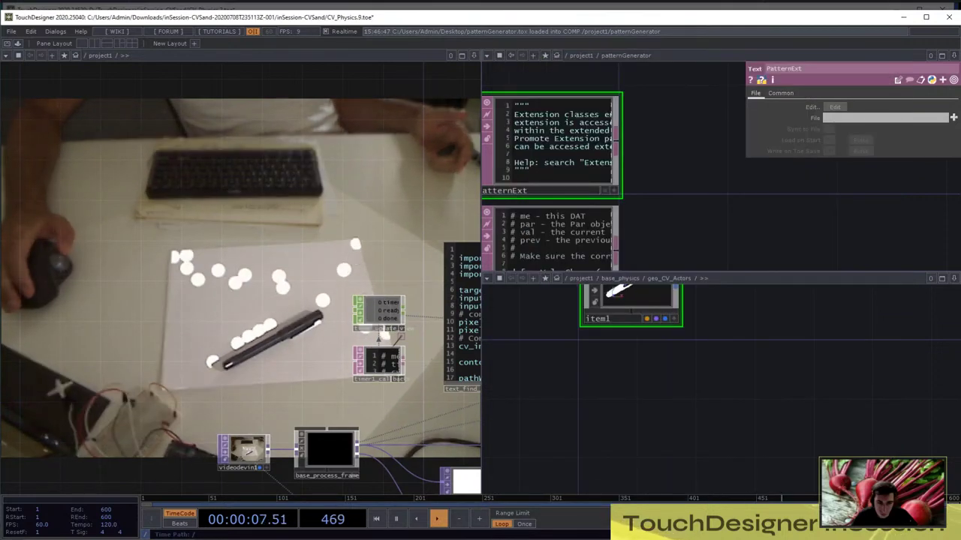
pyautogui.moveTo(720, 353); pyautogui.dragTo(733, 411)
pyautogui.scroll(-6, 715, 188)
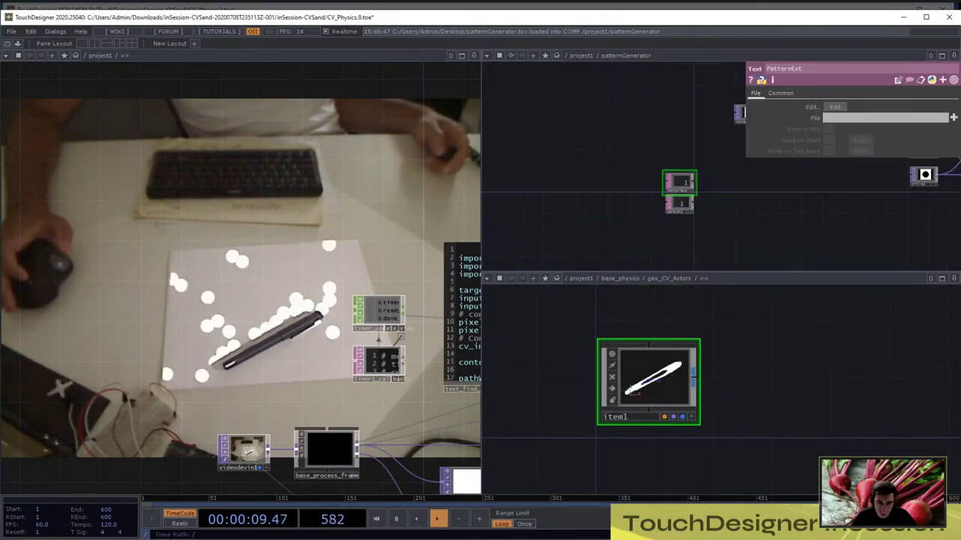
# Return to the project1 network and set patternGenerator's Aruco Tag Size to 37 mm
pyautogui.scroll(-3, 706, 183)
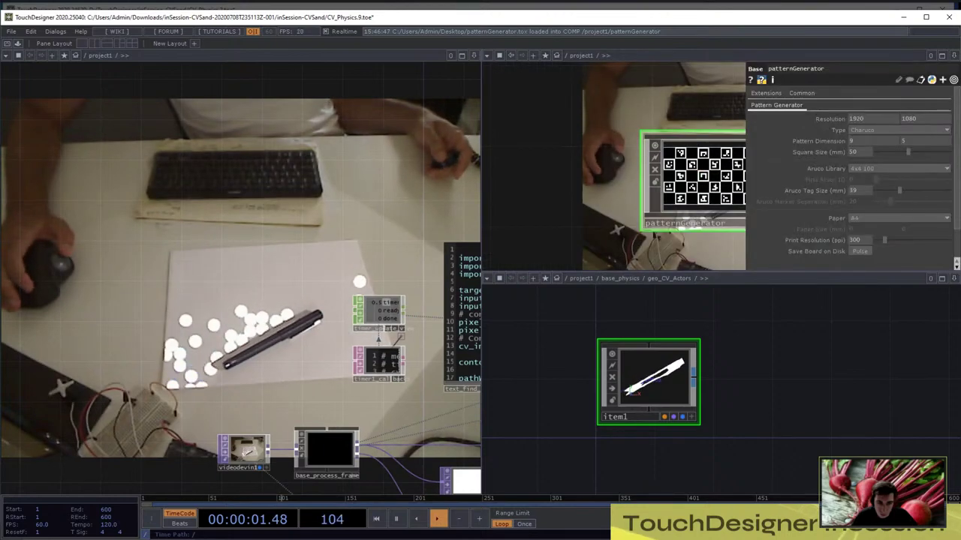
pyautogui.scroll(5, 724, 139)
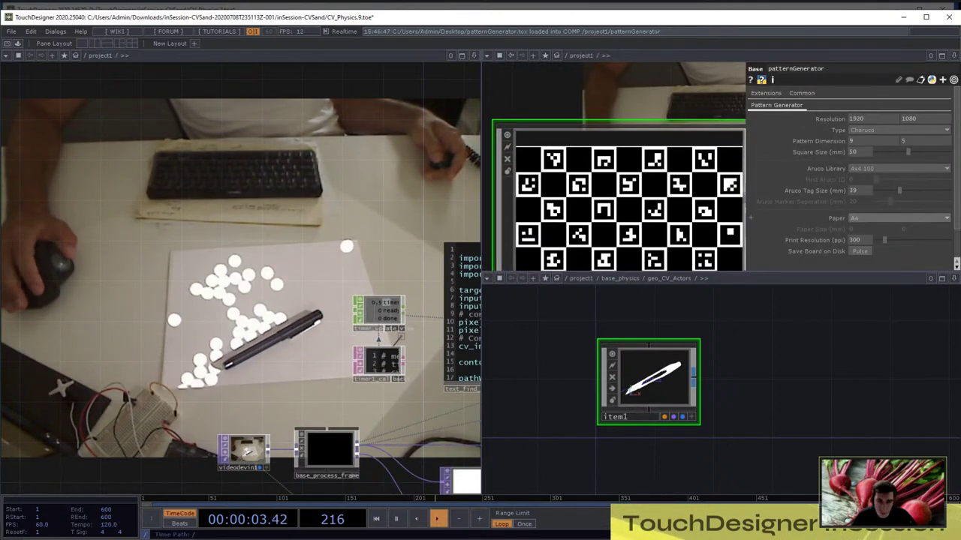
pyautogui.scroll(-2, 668, 113)
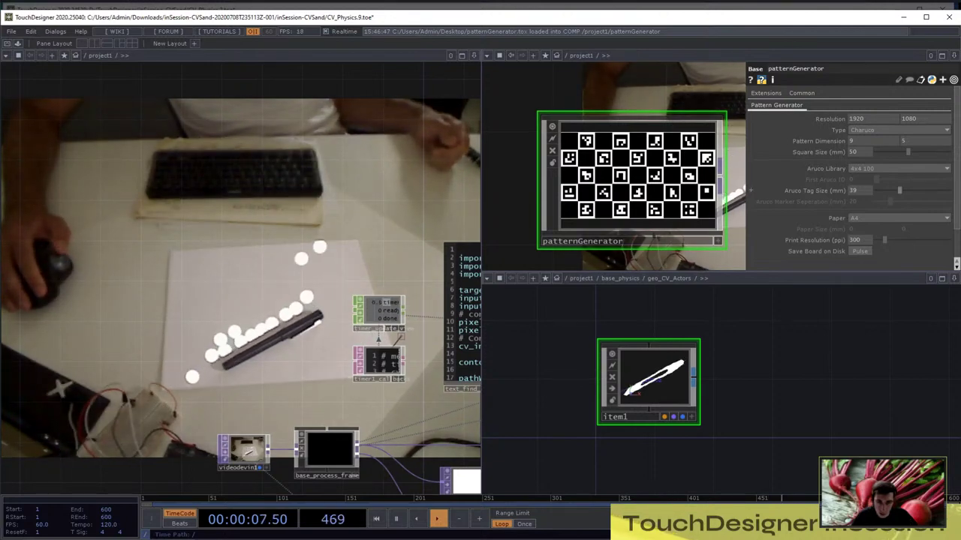
pyautogui.moveTo(899, 190); pyautogui.dragTo(907, 190)
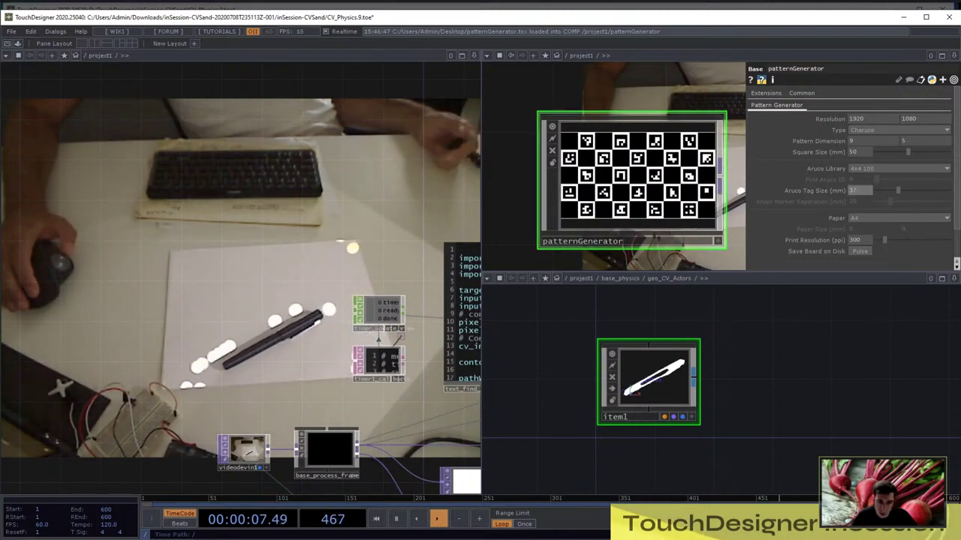
pyautogui.moveTo(632, 181); pyautogui.dragTo(602, 171)
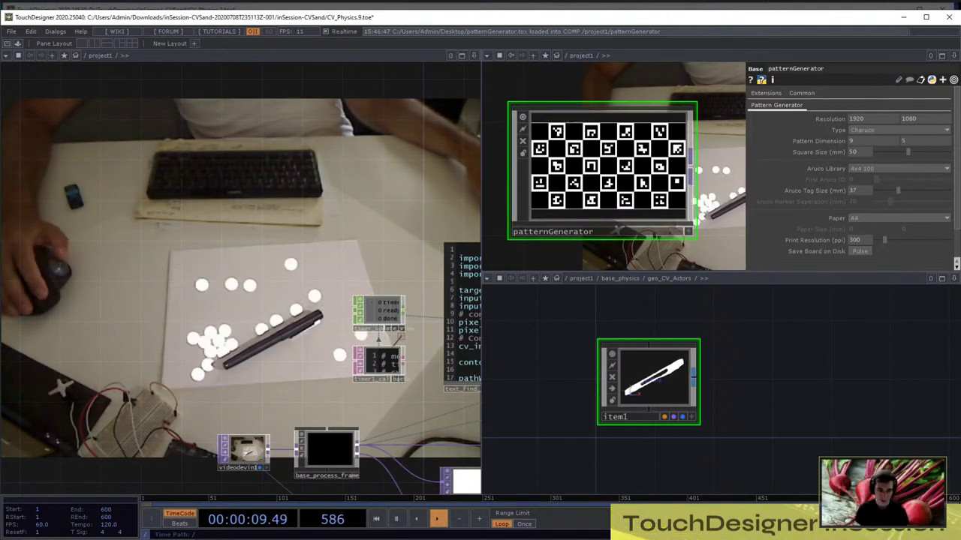
pyautogui.moveTo(337, 248); pyautogui.dragTo(134, 175)
pyautogui.moveTo(399, 484); pyautogui.dragTo(333, 323)
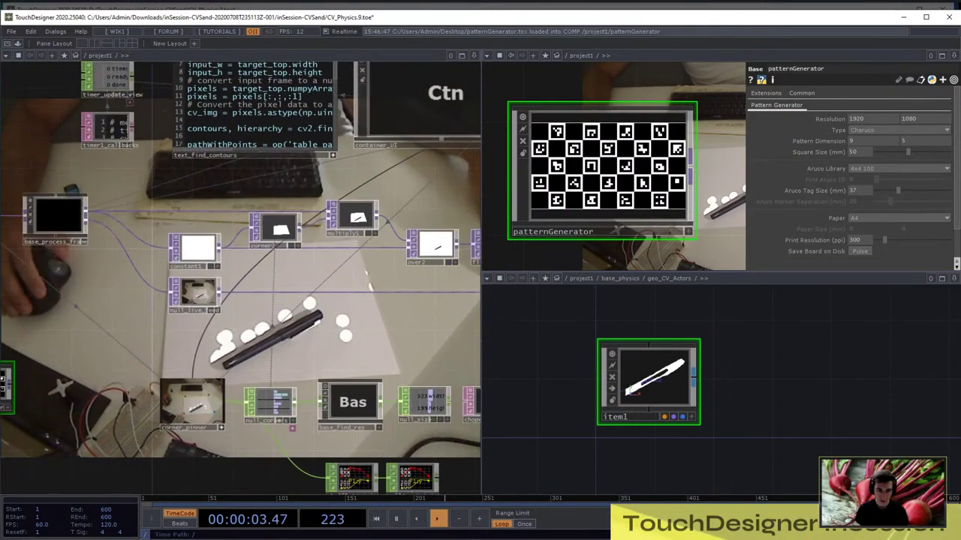
pyautogui.press('Tab')
pyautogui.click(266, 218)
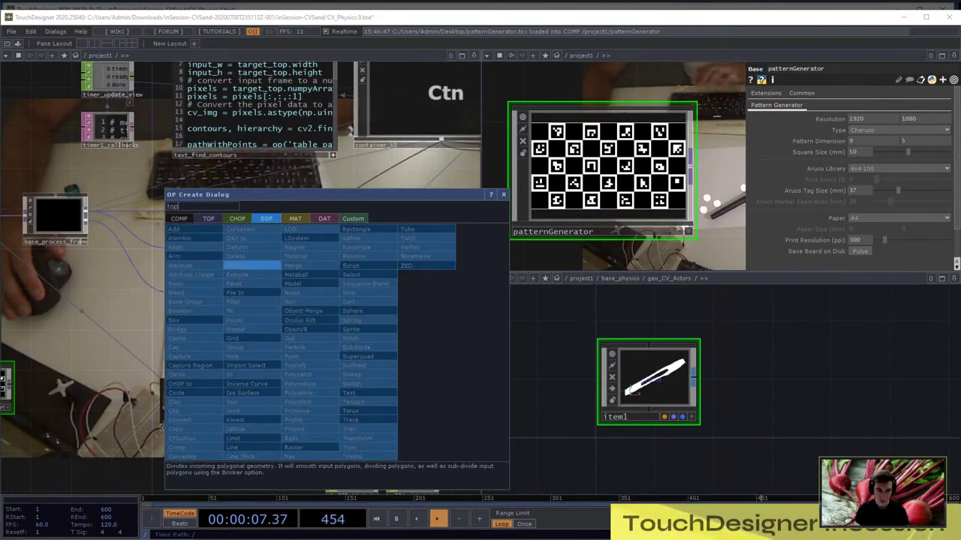
pyautogui.write('top')
pyautogui.press('BackSpace')
pyautogui.press('BackSpace')
pyautogui.press('BackSpace')
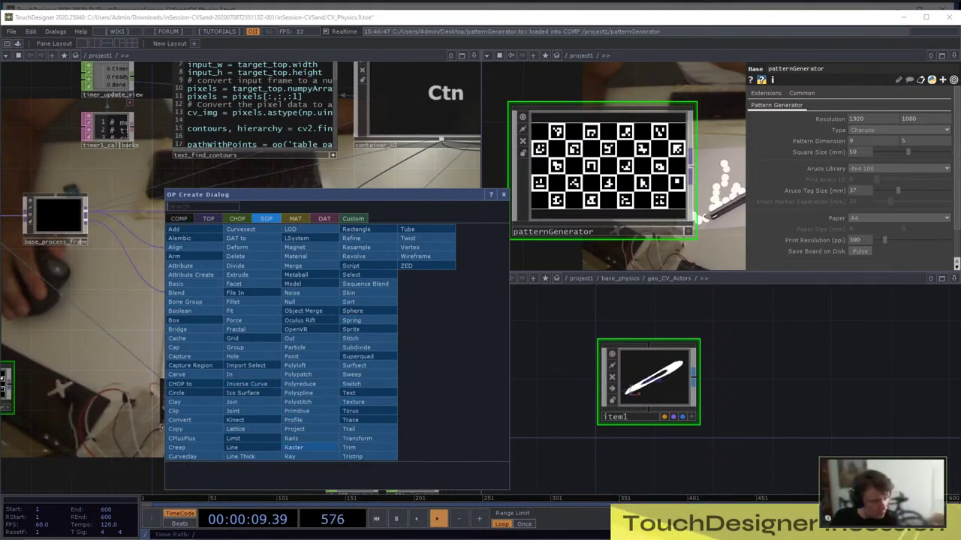
pyautogui.click(293, 447)
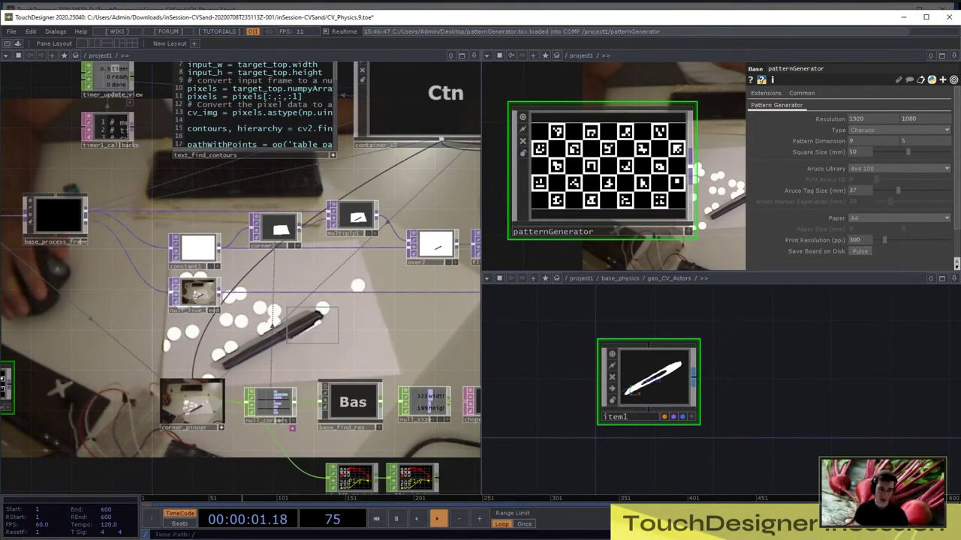
pyautogui.click(311, 323)
pyautogui.scroll(3, 310, 331)
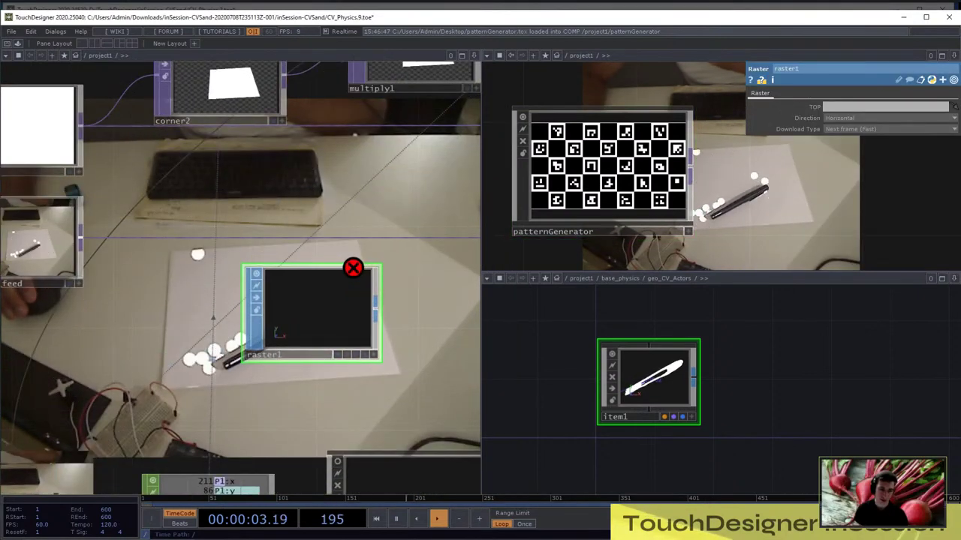
pyautogui.rightClick(317, 348)
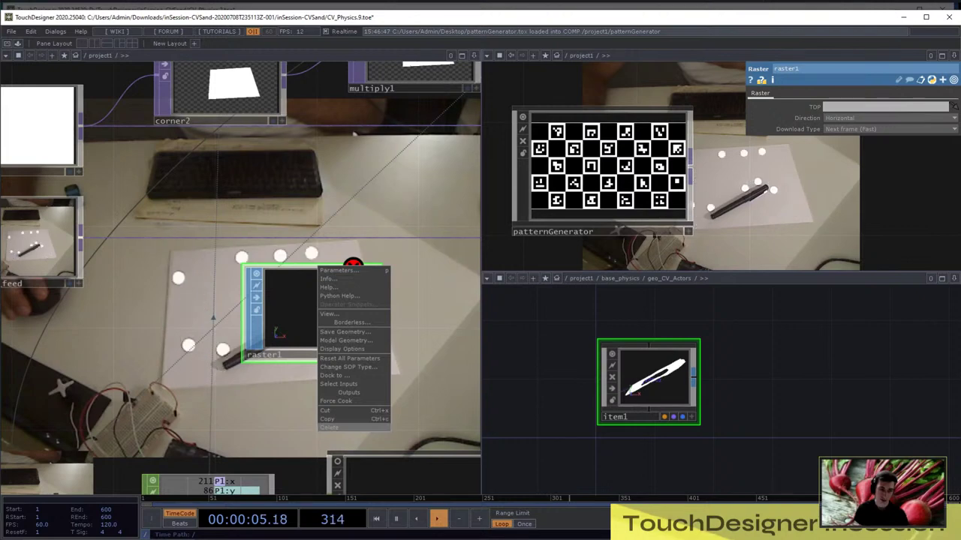
pyautogui.click(352, 428)
# Add a Trace SOP to the project1 network and place it below the flip1 and res1 operators
pyautogui.press('Tab')
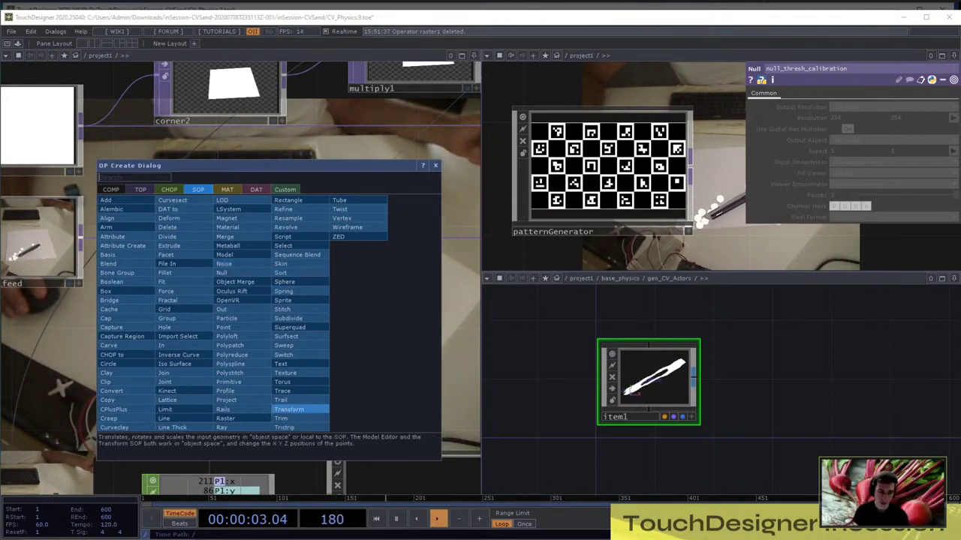
pyautogui.click(283, 391)
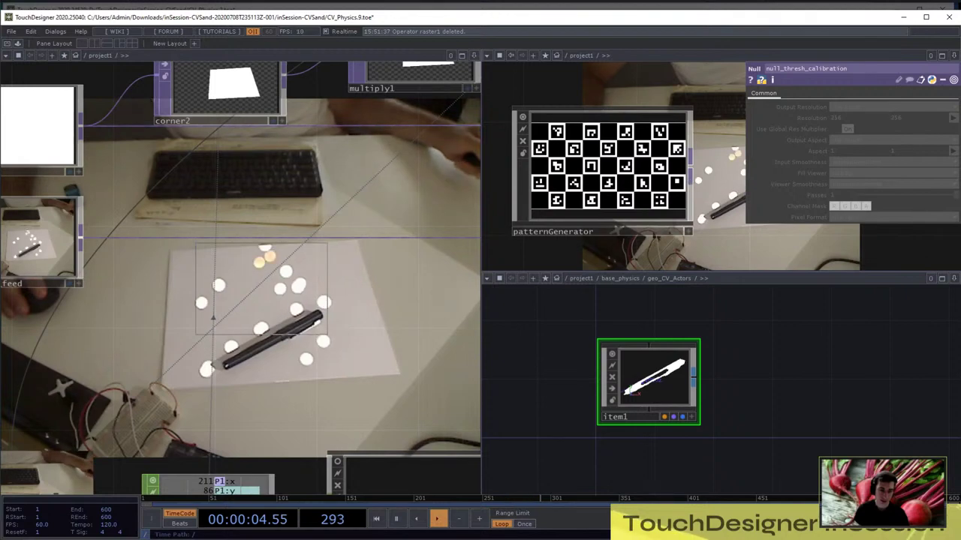
pyautogui.click(260, 293)
pyautogui.scroll(-5, 315, 327)
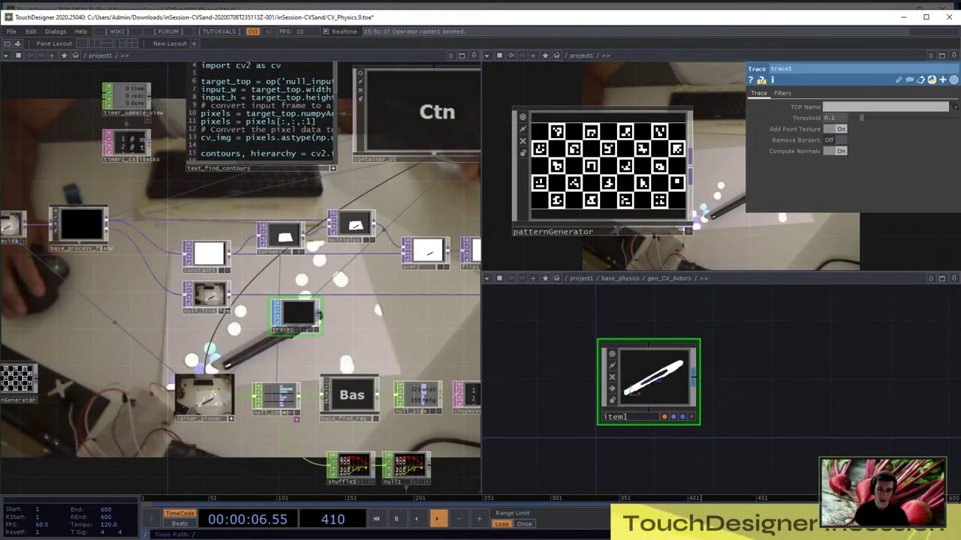
pyautogui.moveTo(338, 345); pyautogui.dragTo(211, 338)
pyautogui.moveTo(167, 307); pyautogui.dragTo(215, 312)
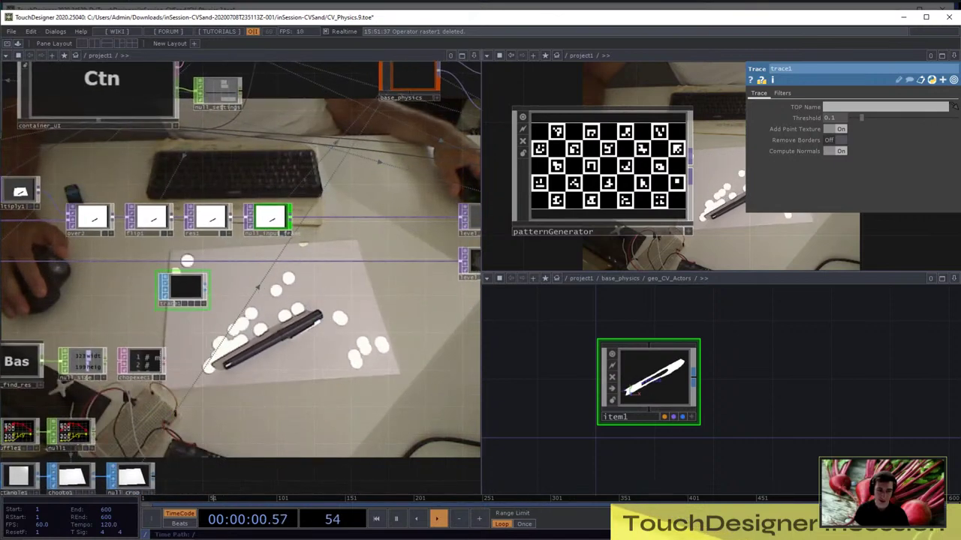
# Assign null_input_frame as trace1's source TOP and frame the traced geometry in its viewer
pyautogui.moveTo(269, 217); pyautogui.dragTo(187, 290)
pyautogui.scroll(6, 186, 292)
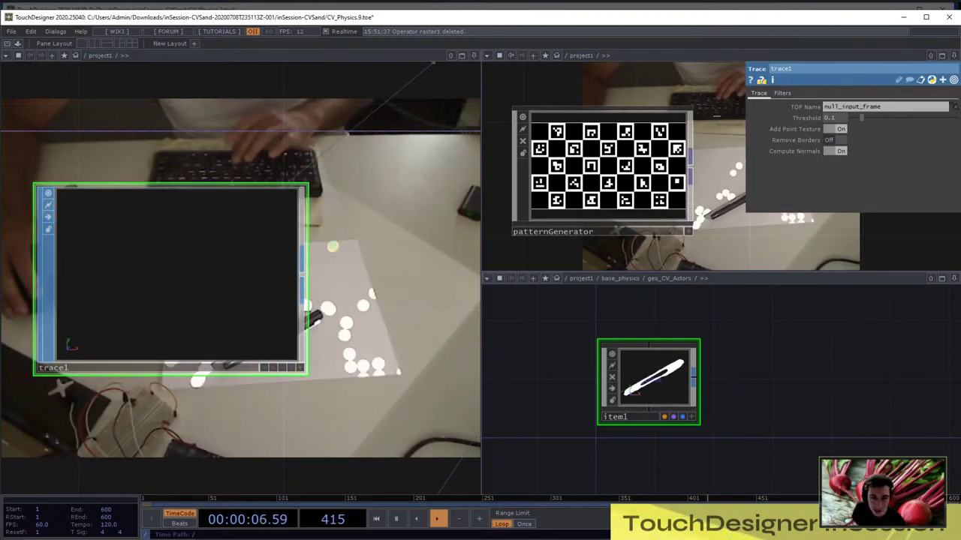
pyautogui.press('h')
pyautogui.scroll(10, 182, 299)
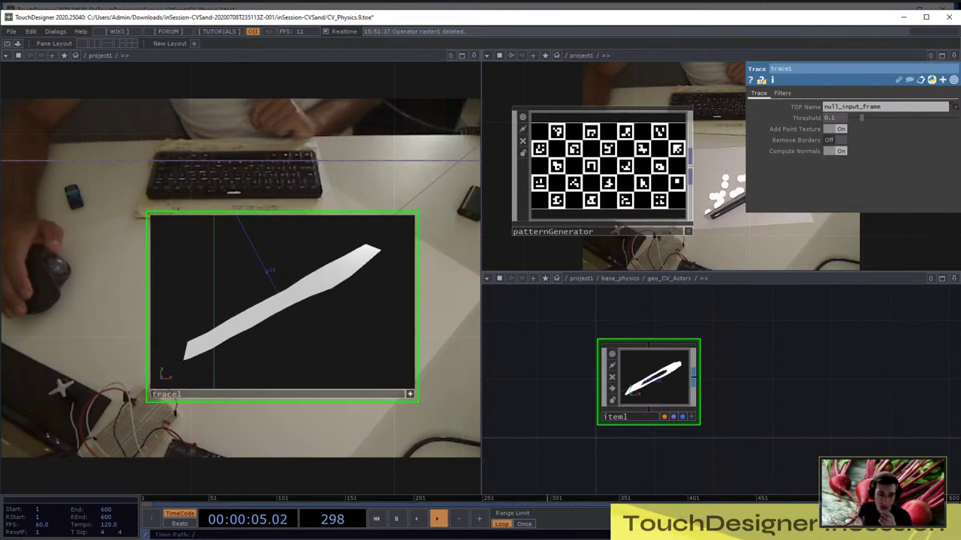
# Examine trace1's traced shape and review its Trace and Filters parameters in the project1 network
pyautogui.scroll(-2, 362, 387)
pyautogui.middleClick(363, 387)
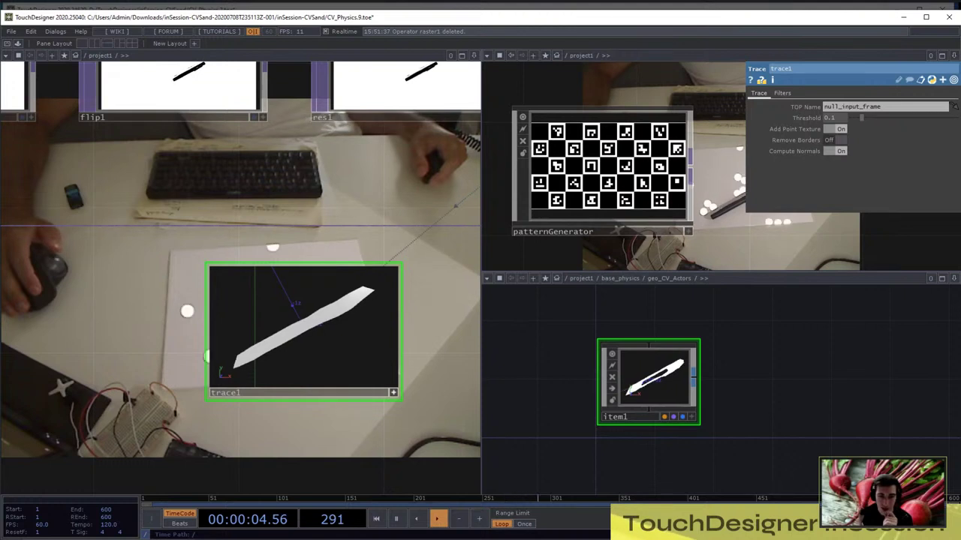
pyautogui.middleClick(325, 346)
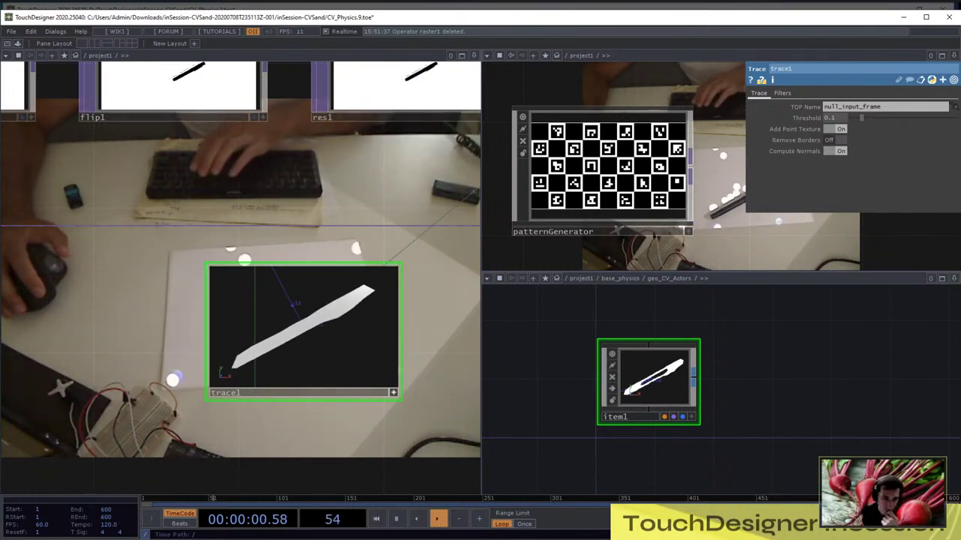
pyautogui.press('p')
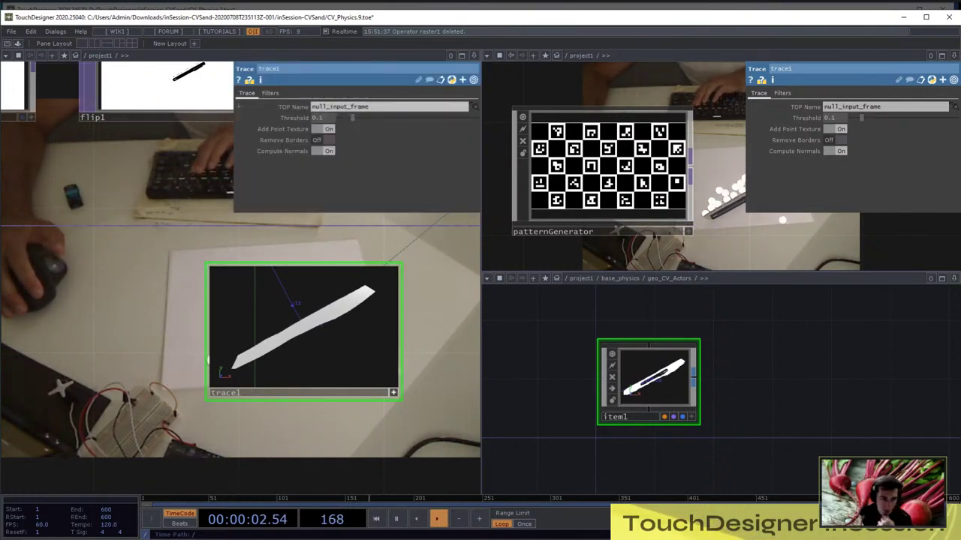
pyautogui.click(269, 93)
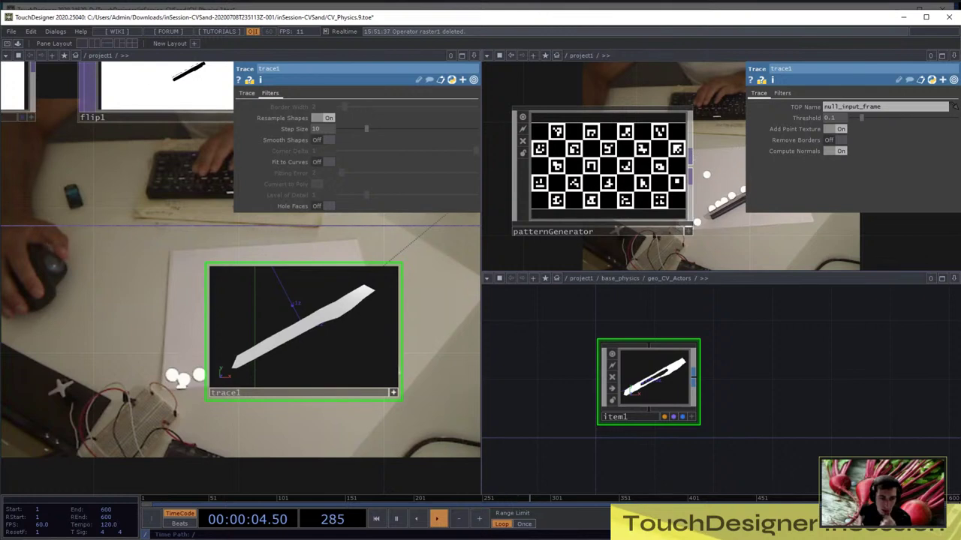
pyautogui.click(246, 92)
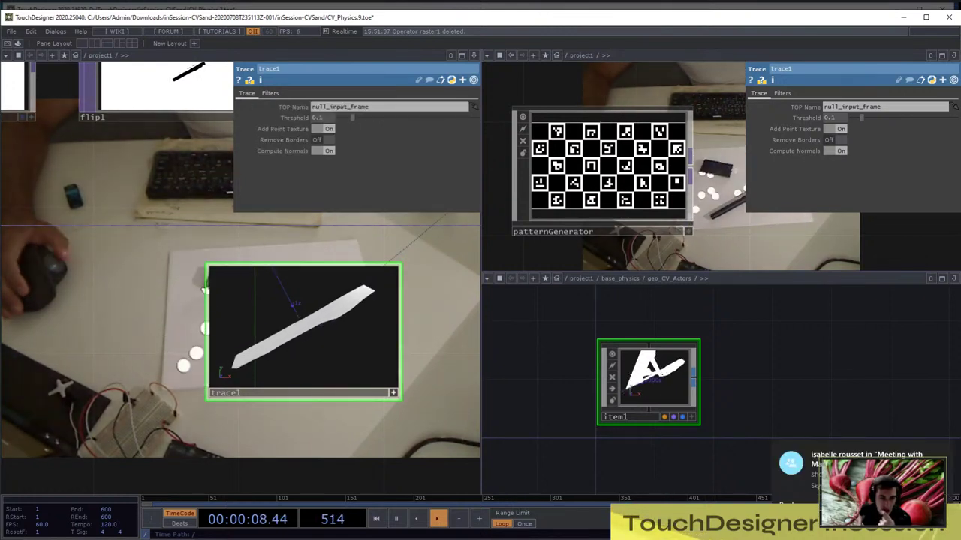
# Inspect the traced shapes of both objects on the paper as wireframe outlines in trace1's viewer
pyautogui.scroll(-3, 340, 341)
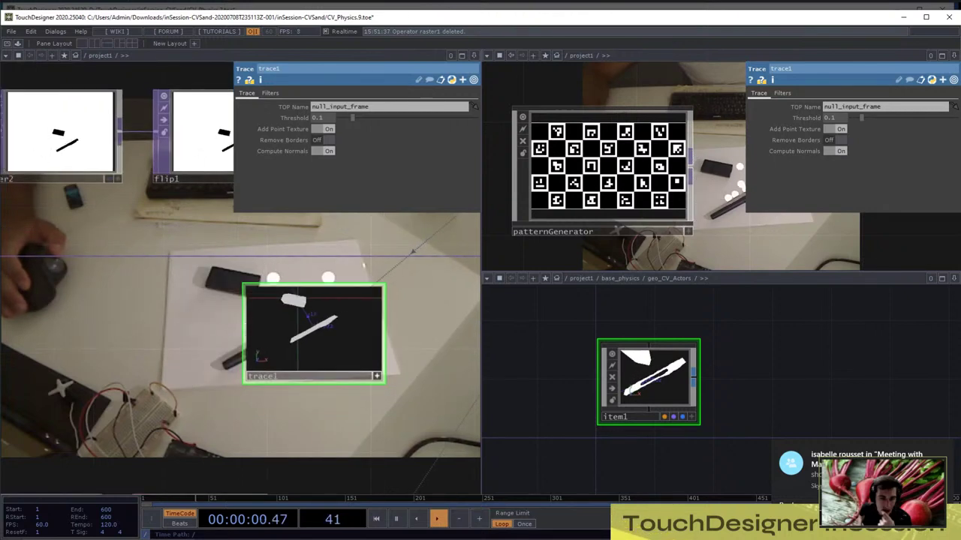
pyautogui.middleClick(343, 334)
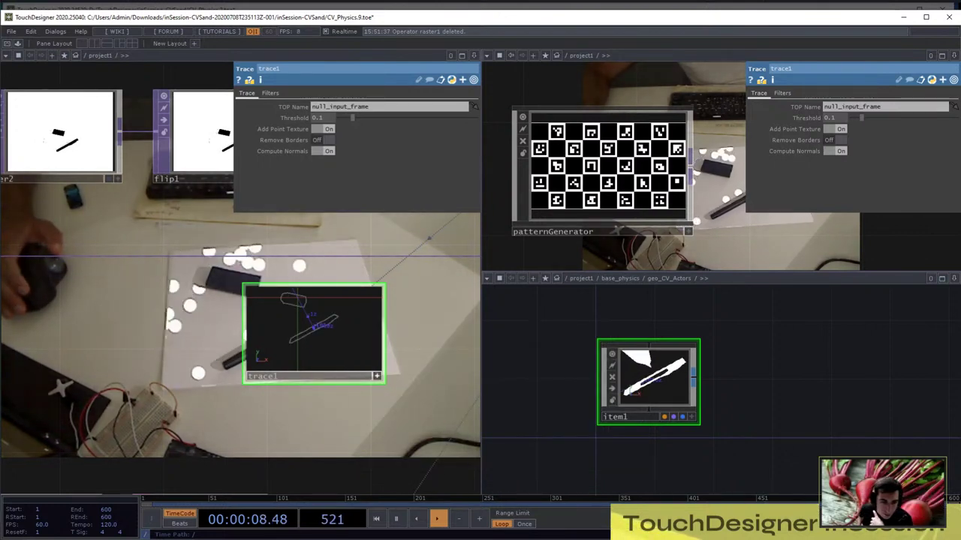
pyautogui.scroll(4, 327, 338)
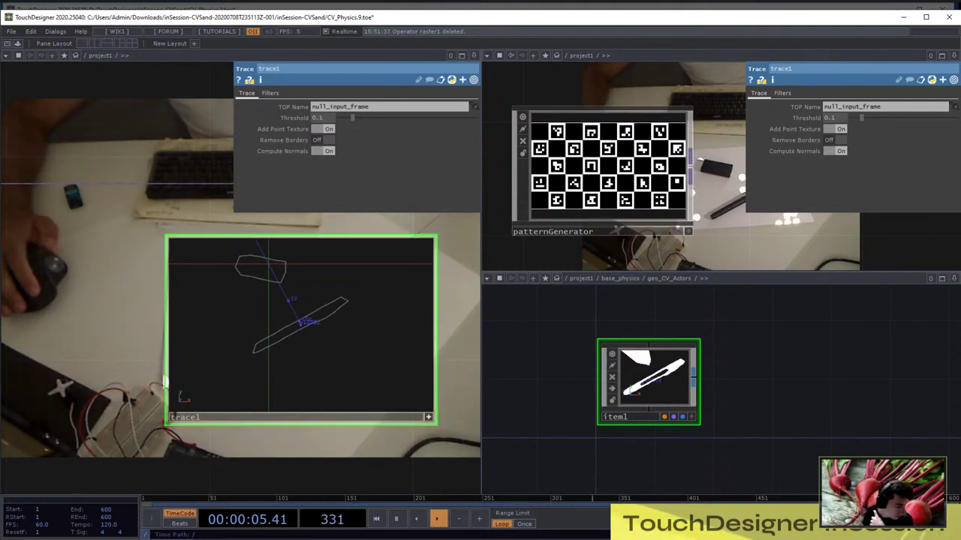
# Deactivate trace1's viewer and turn off the viewer display of both trace1 and item1
pyautogui.press('a')
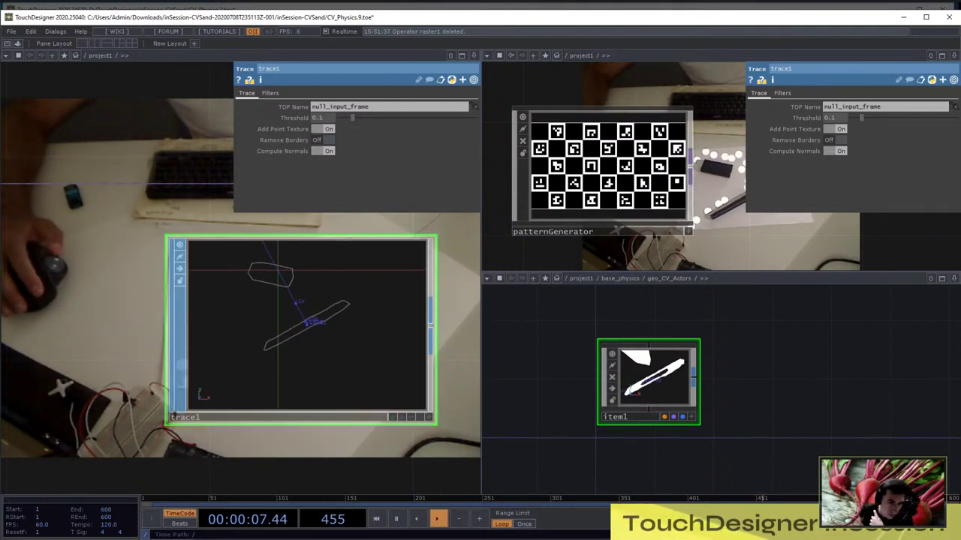
pyautogui.click(180, 256)
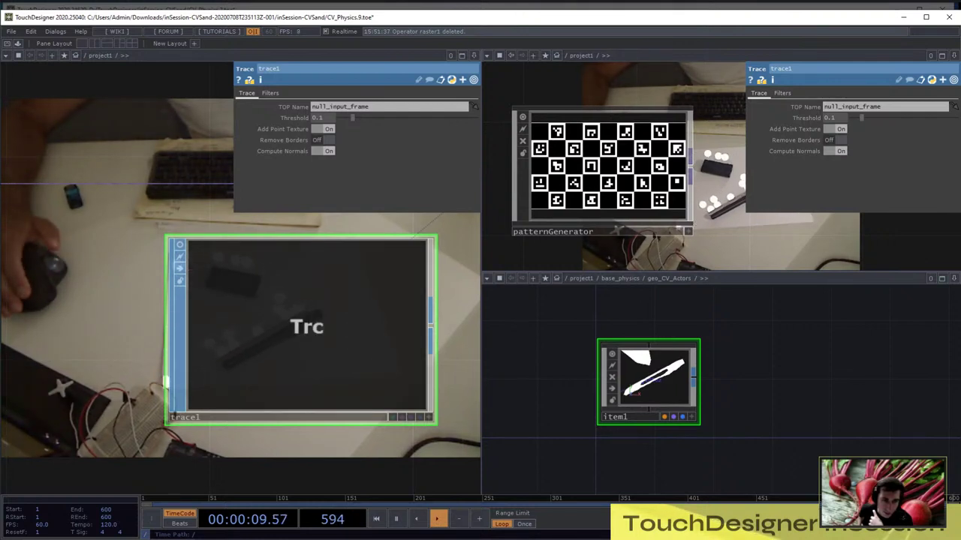
pyautogui.scroll(-5, 296, 321)
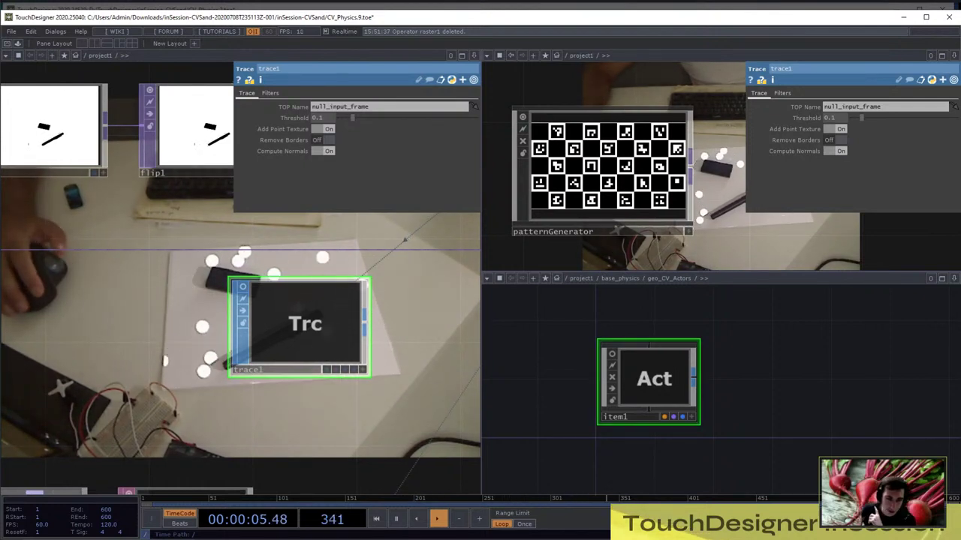
# Move trace1 clear of the paper to view the projection, and place it directly below null_input_frame
pyautogui.moveTo(304, 323); pyautogui.dragTo(253, 323)
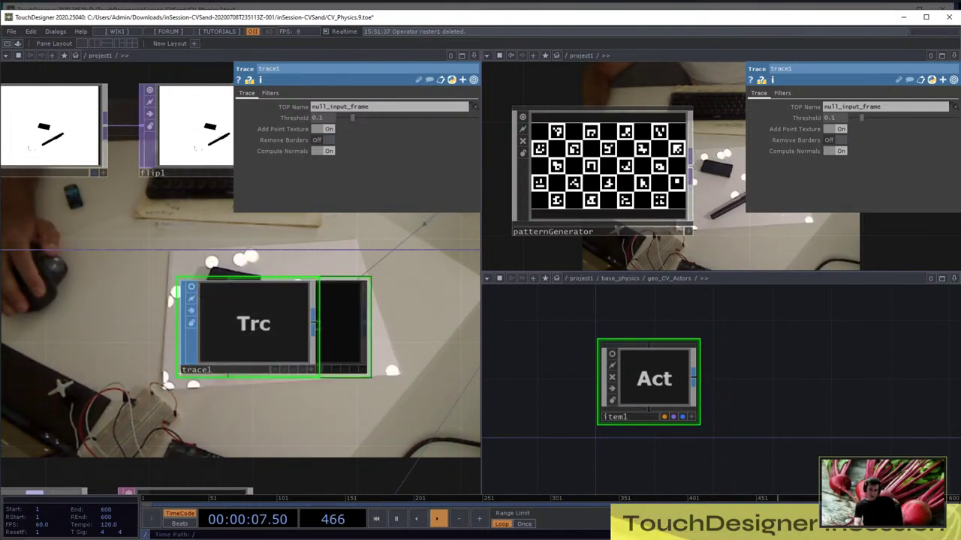
pyautogui.moveTo(227, 373); pyautogui.dragTo(99, 363)
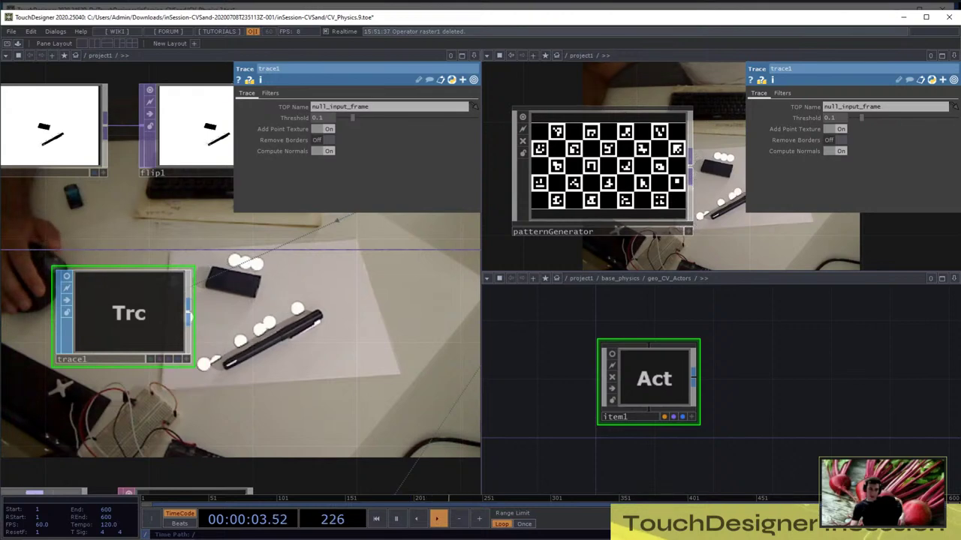
pyautogui.scroll(-3, 146, 319)
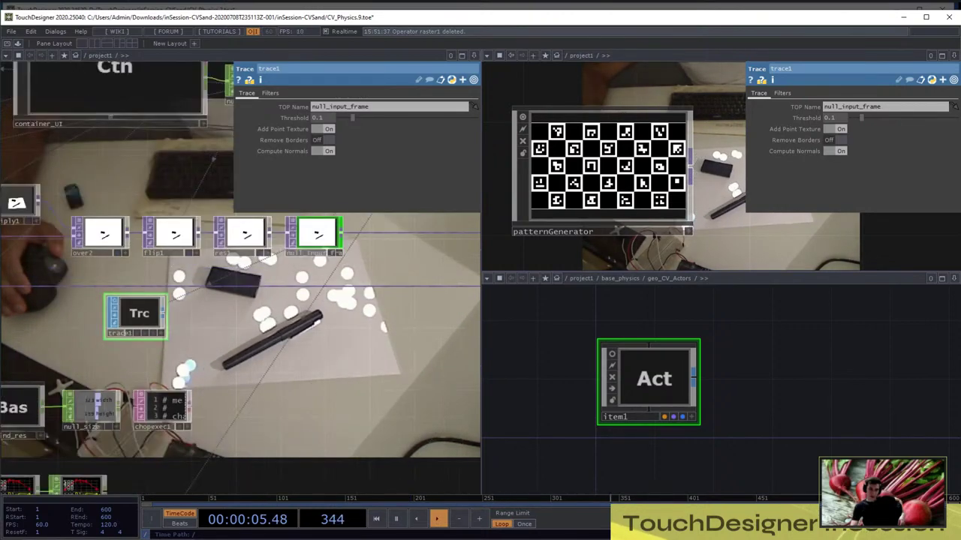
pyautogui.scroll(-1, 144, 318)
pyautogui.moveTo(139, 315); pyautogui.dragTo(306, 320)
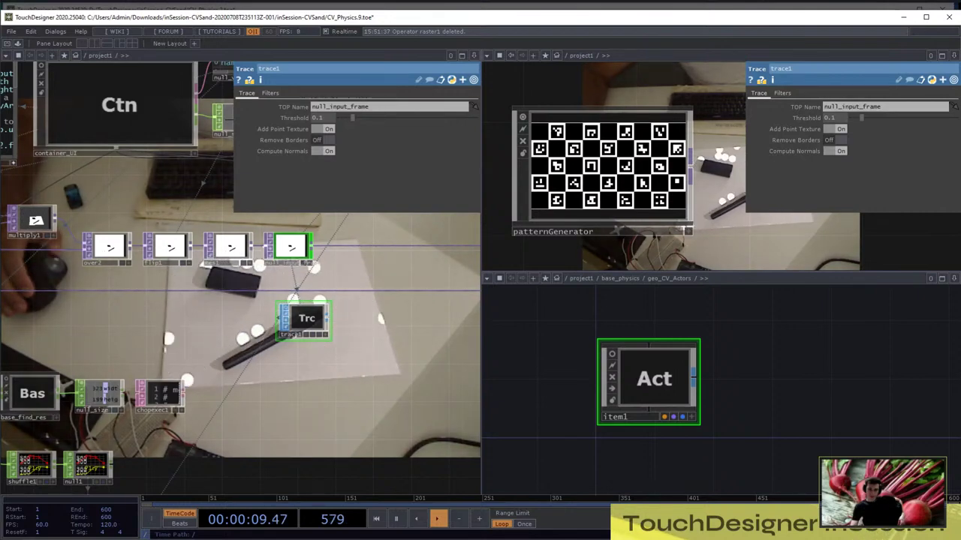